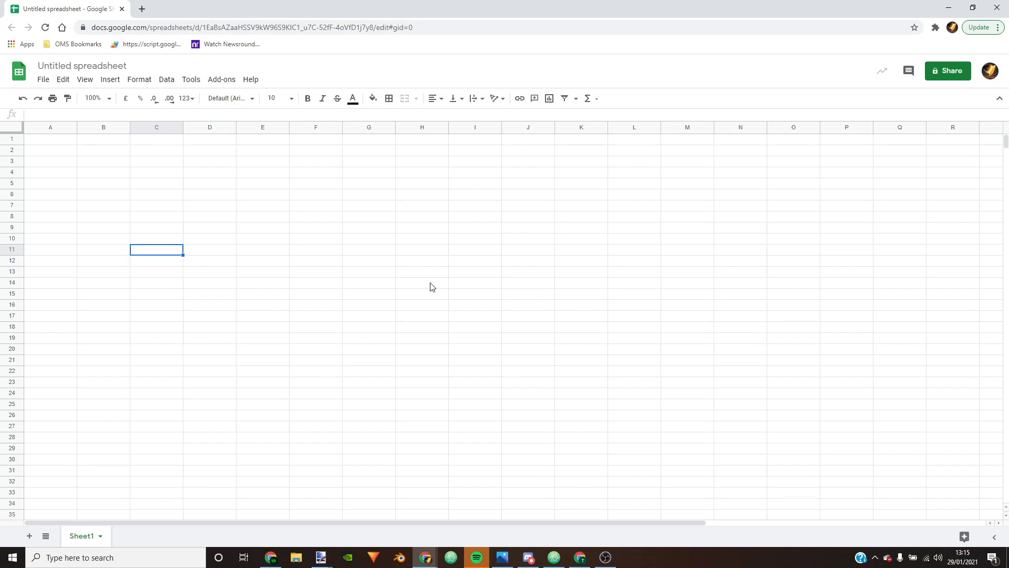
Step: Rename the untitled spreadsheet as "Theme Park Design Game"
{"action": "left_click", "coordinate": [85, 79]}
{"action": "left_click", "coordinate": [85, 65]}
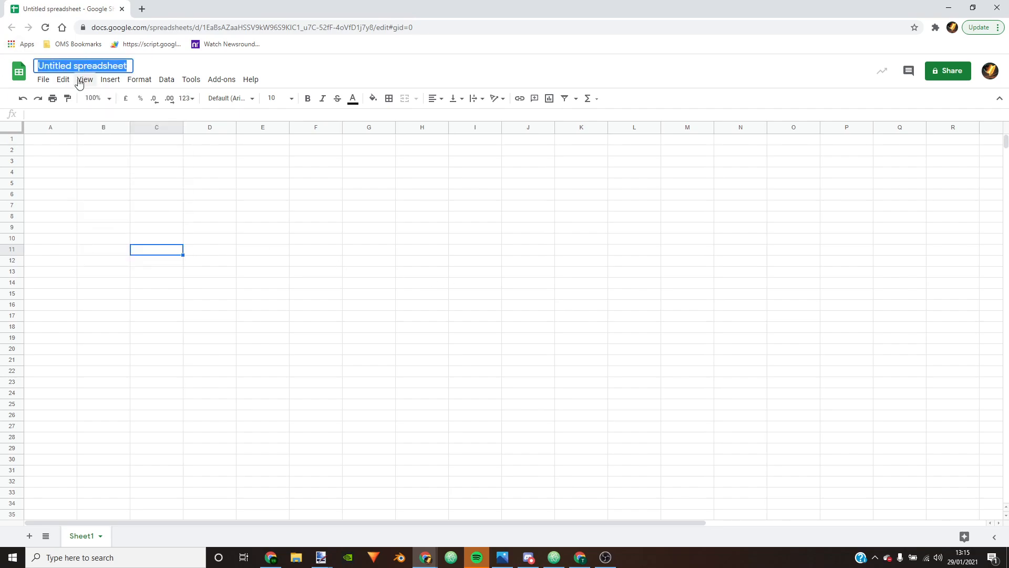
{"action": "type", "text": "Theme "}
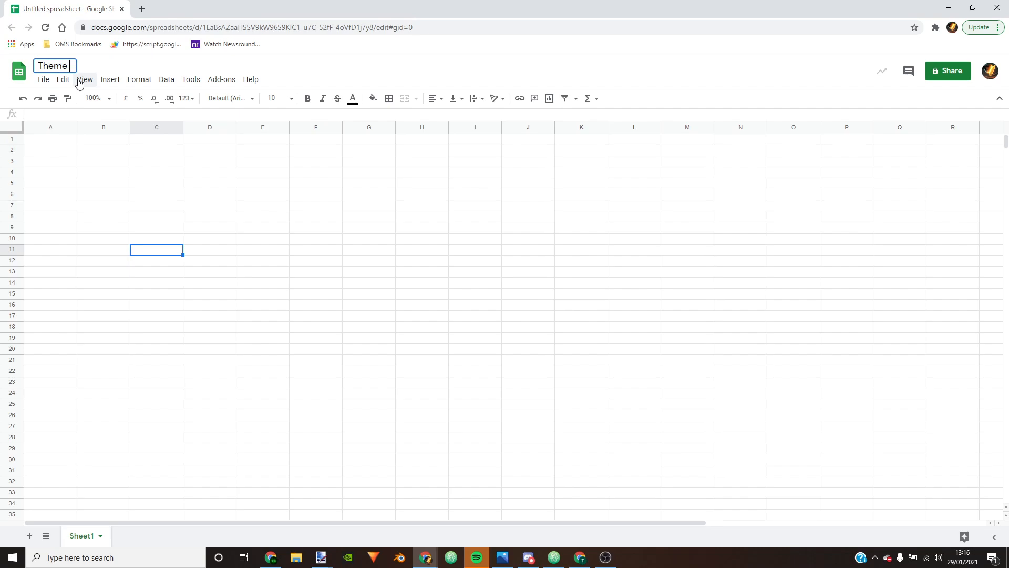
{"action": "type", "text": "Park Design Game"}
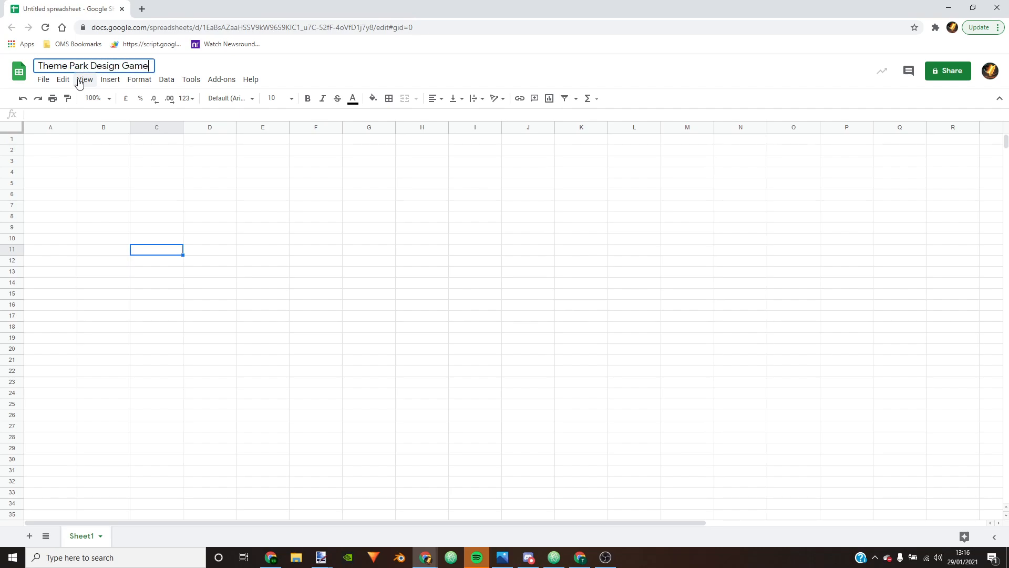
{"action": "left_click", "coordinate": [143, 226]}
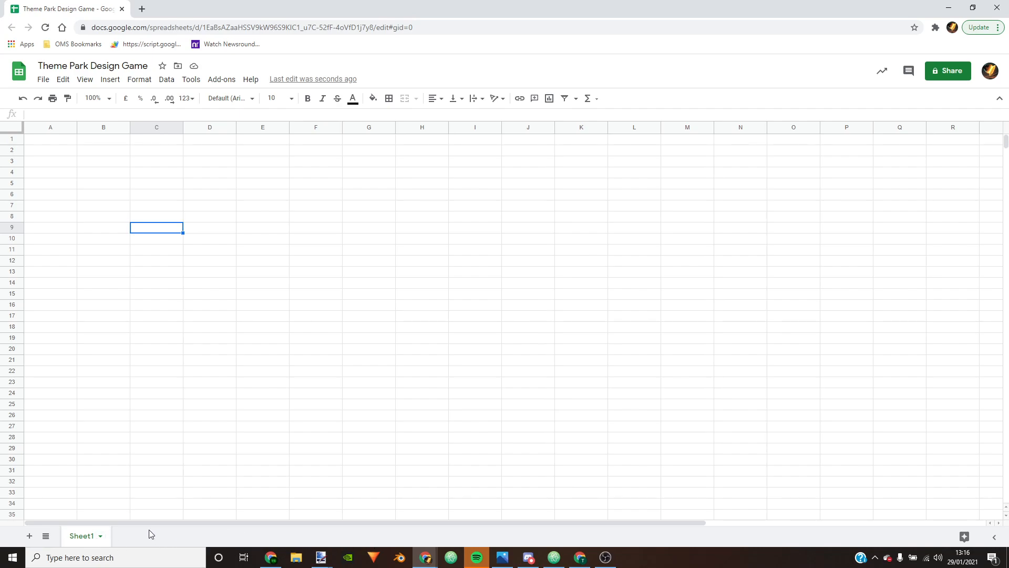
Step: Rename the first sheet, Sheet1, as "Introduction"
{"action": "double_click", "coordinate": [88, 537]}
{"action": "type", "text": "Introduction"}
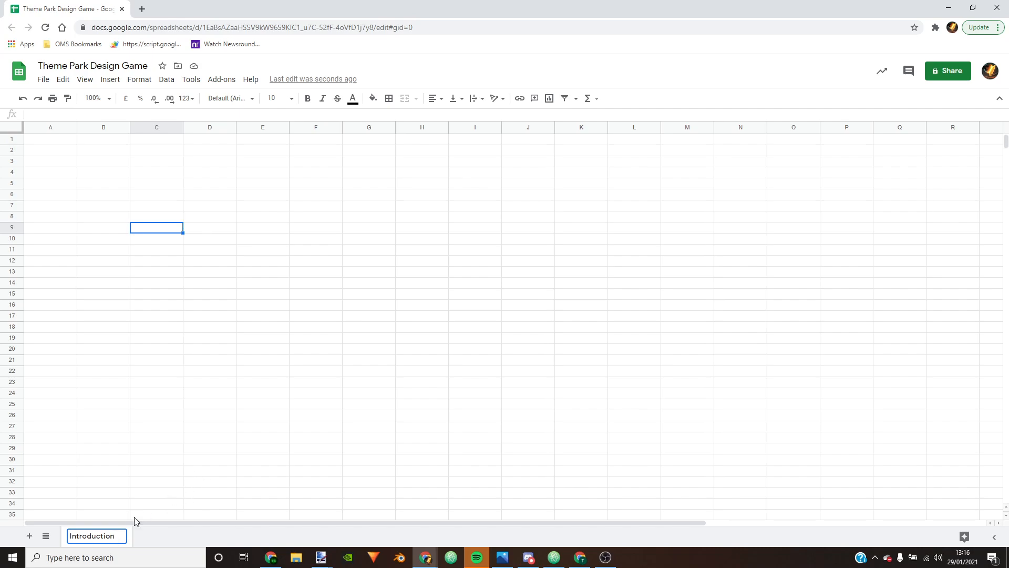
{"action": "left_click", "coordinate": [183, 441]}
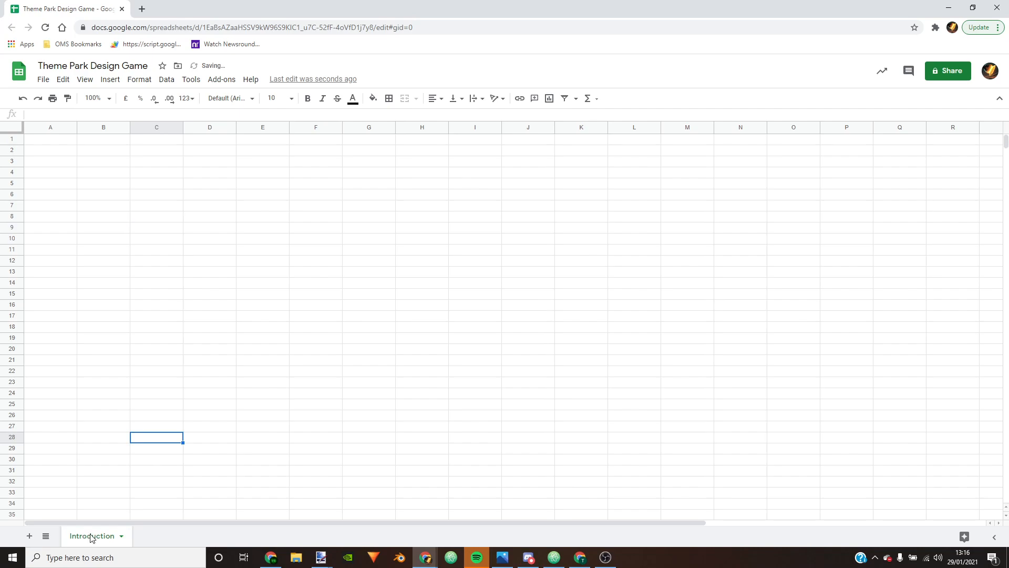
Step: Add a second sheet to the spreadsheet and name it "Site Design"
{"action": "left_click", "coordinate": [29, 536]}
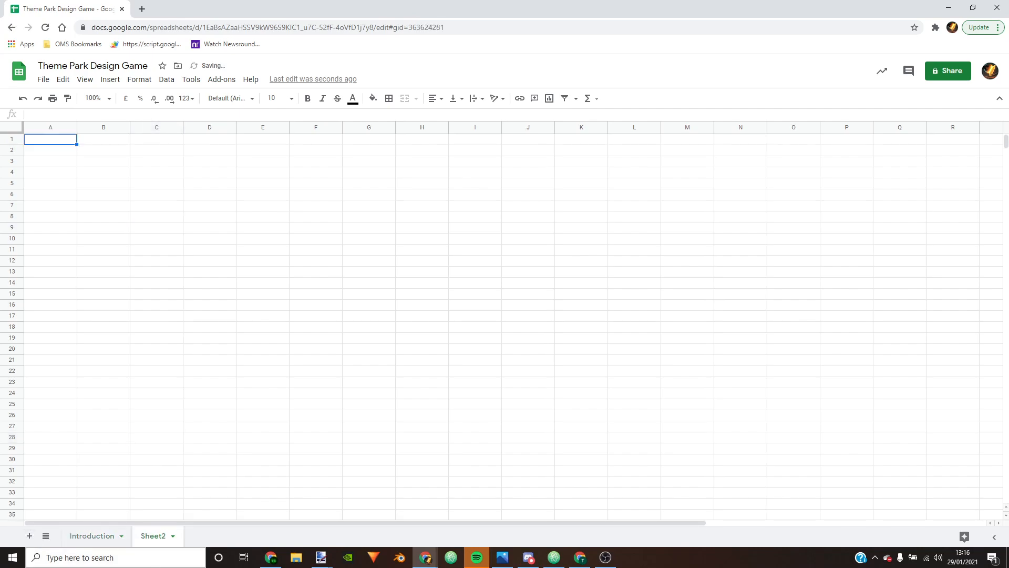
{"action": "double_click", "coordinate": [154, 538]}
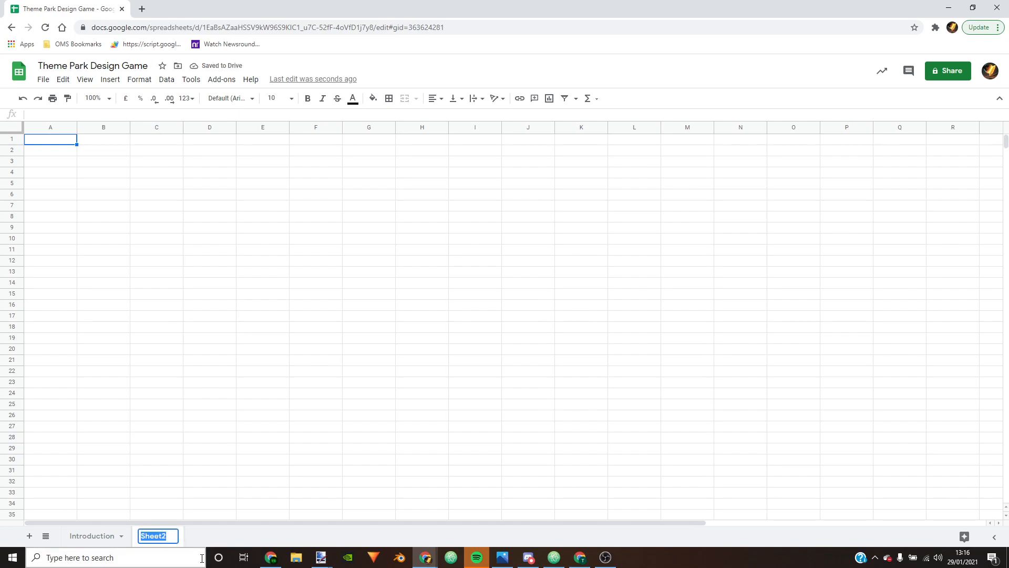
{"action": "type", "text": "Site "}
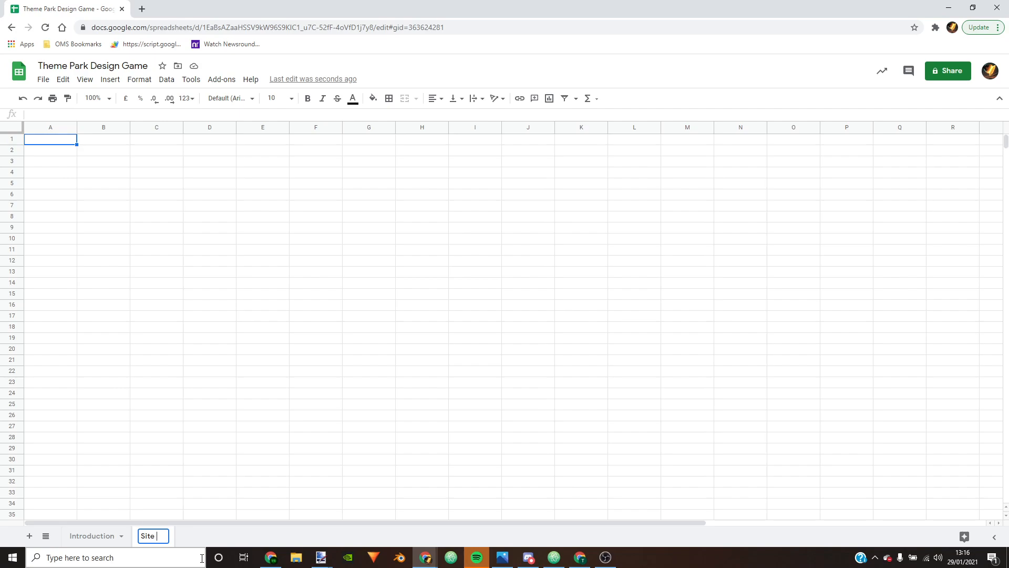
{"action": "type", "text": "Design"}
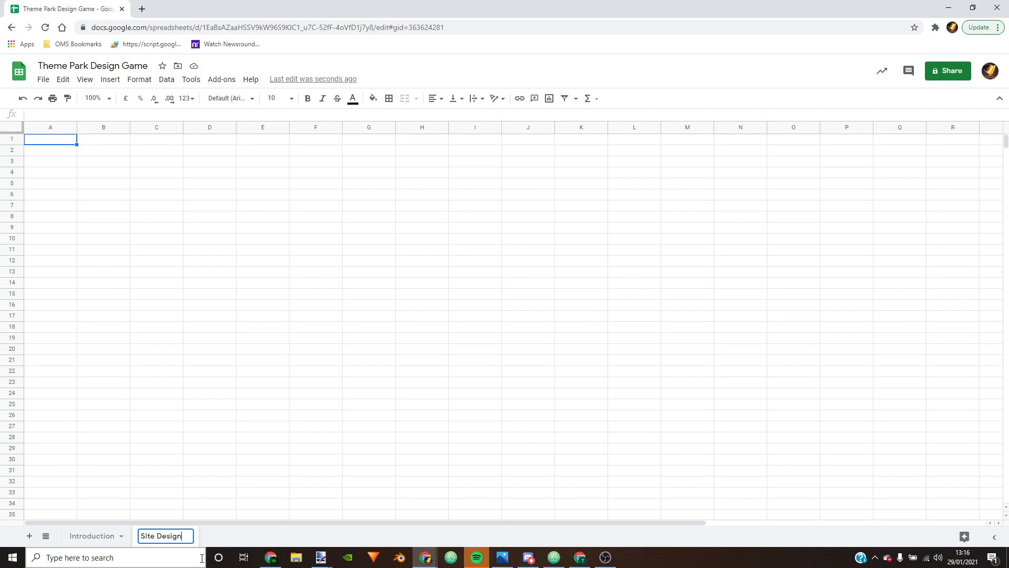
{"action": "left_click", "coordinate": [293, 428]}
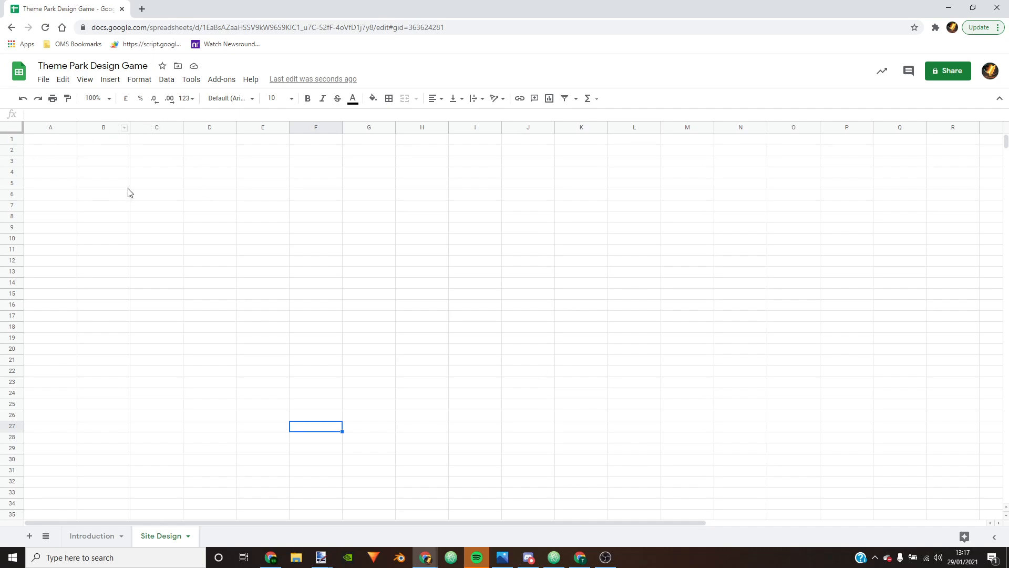
Step: Make all rows of the Site Design sheet taller and all columns narrower, giving roughly square cells
{"action": "left_click", "coordinate": [13, 130]}
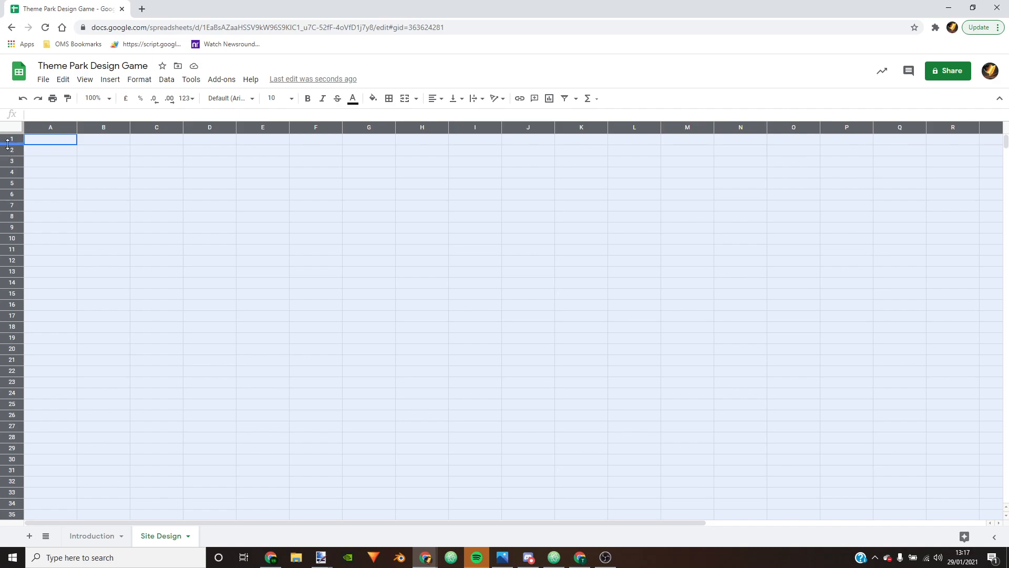
{"action": "left_click_drag", "start_coordinate": [7, 144], "coordinate": [6, 156]}
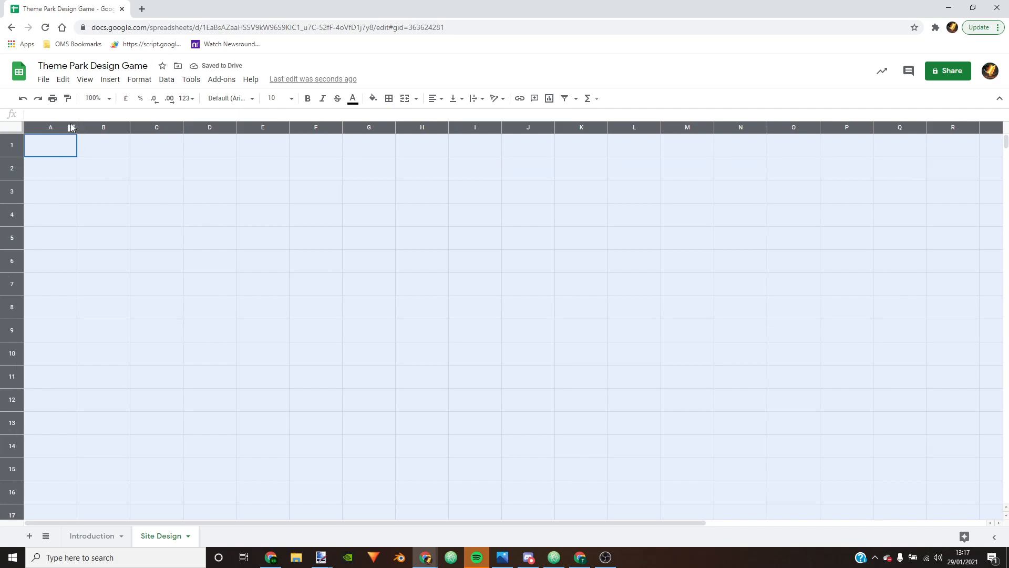
{"action": "left_click_drag", "start_coordinate": [76, 127], "coordinate": [49, 125]}
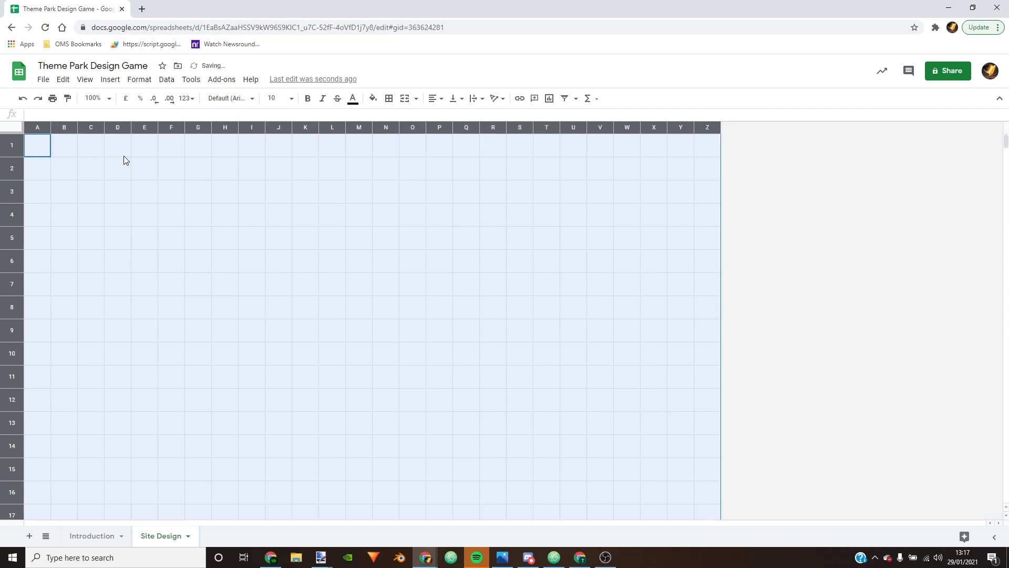
{"action": "left_click", "coordinate": [171, 213]}
{"action": "scroll", "coordinate": [79, 298], "scroll_direction": "down", "scroll_amount": 3}
{"action": "scroll", "coordinate": [329, 262], "scroll_direction": "up", "scroll_amount": 3}
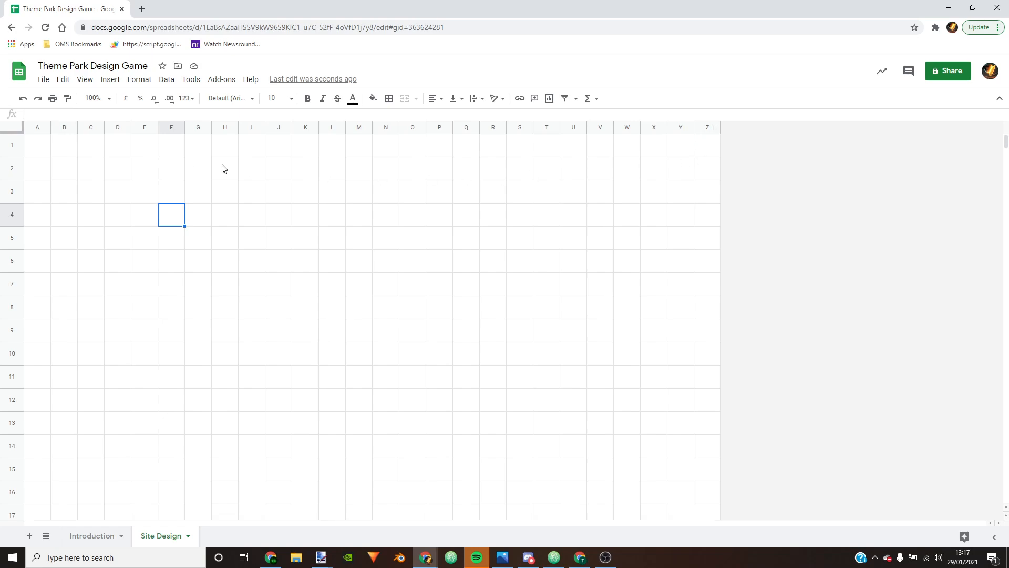
Step: Insert 26 more columns to the right of columns A to Z
{"action": "left_click", "coordinate": [32, 130]}
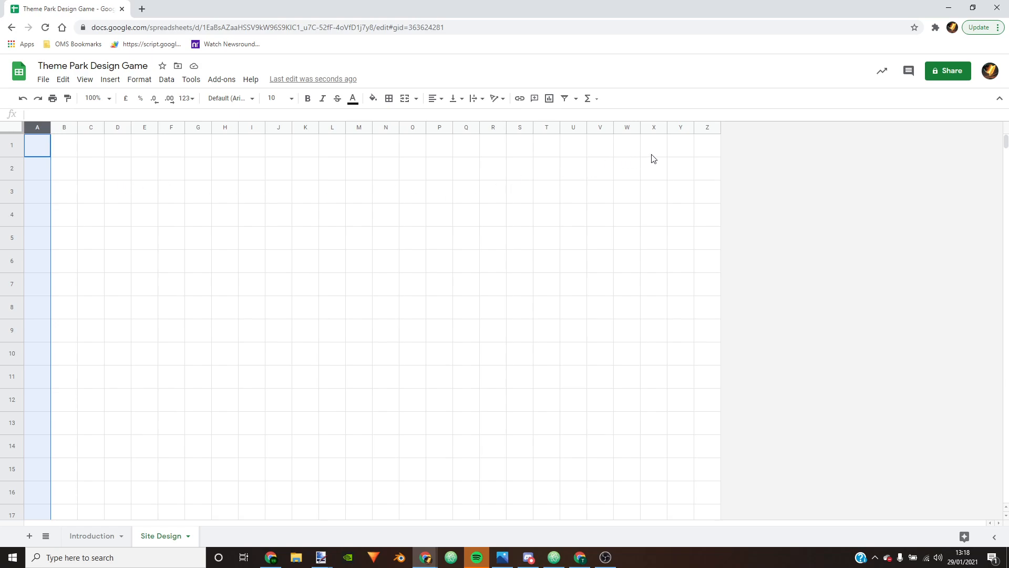
{"action": "left_click", "coordinate": [706, 128], "text": "shift"}
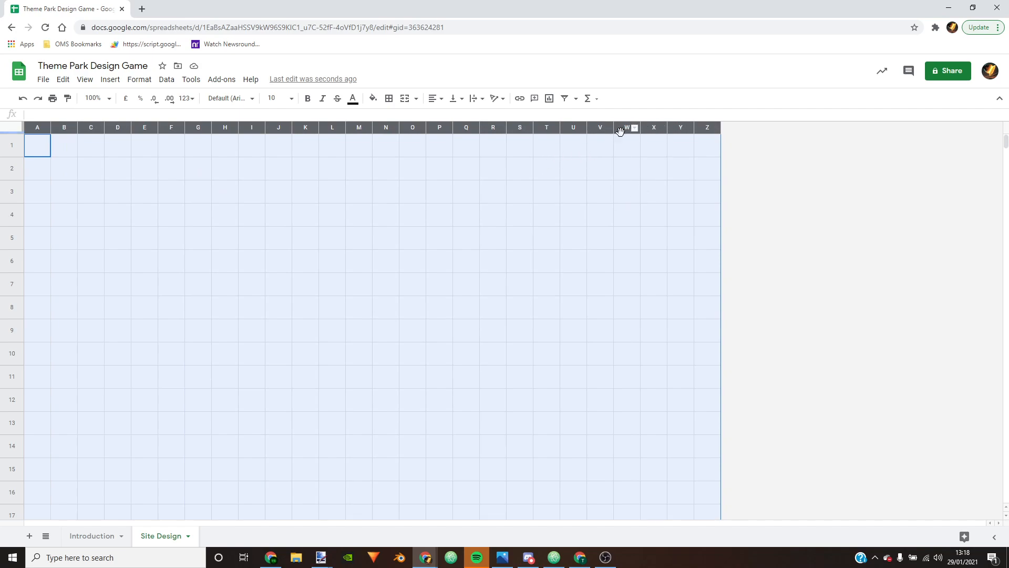
{"action": "right_click", "coordinate": [572, 130]}
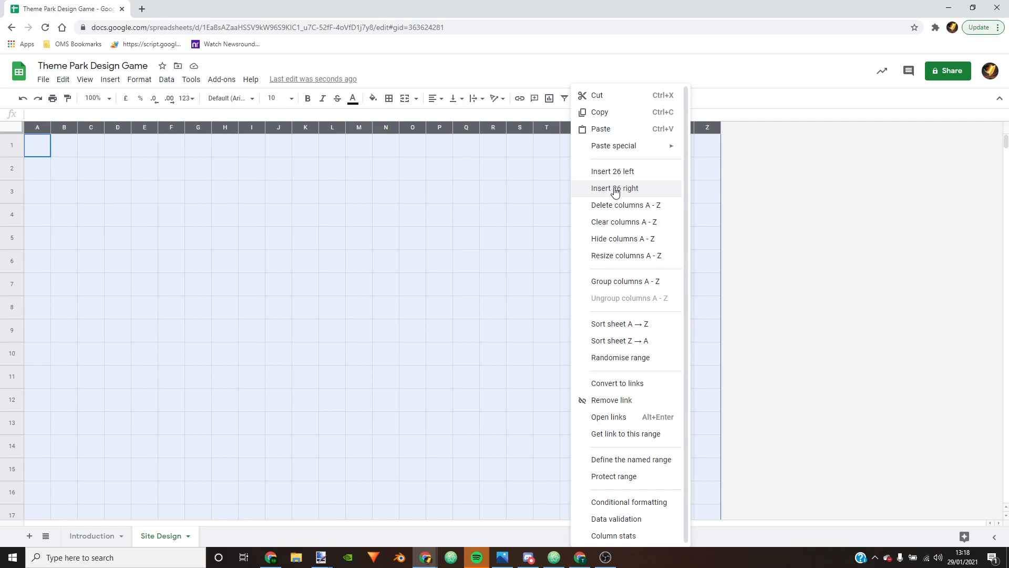
{"action": "left_click", "coordinate": [616, 191]}
{"action": "left_click_drag", "start_coordinate": [571, 522], "coordinate": [916, 478]}
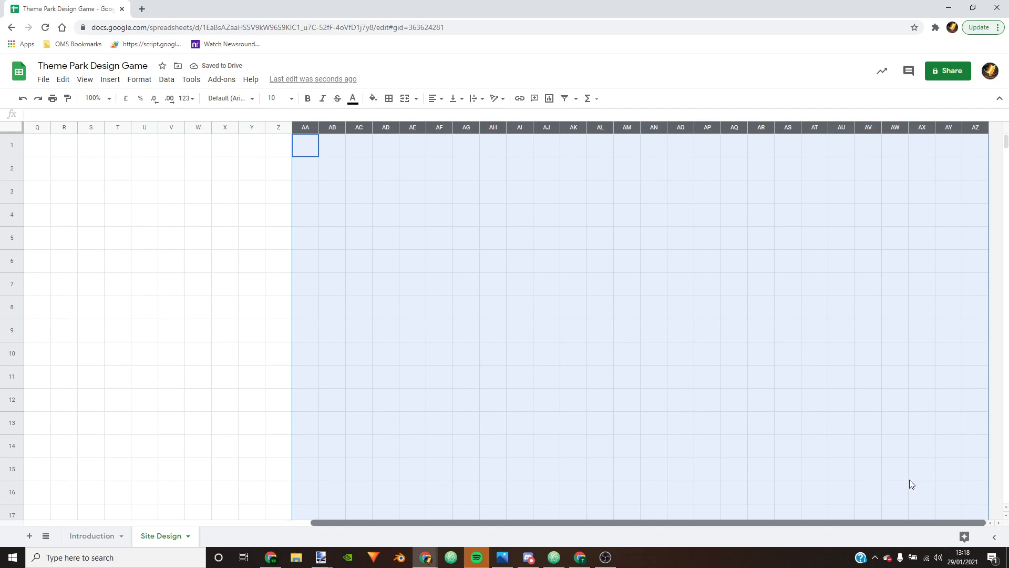
{"action": "scroll", "coordinate": [732, 473], "scroll_direction": "left", "scroll_amount": 5}
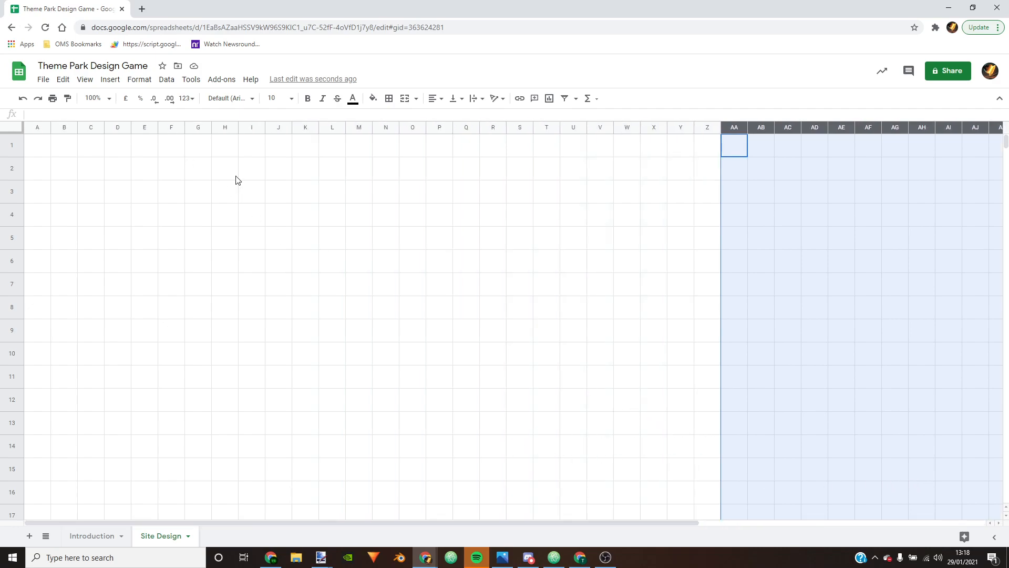
Step: Insert 14 more columns to the right of column AZ, based on columns AM to AZ
{"action": "left_click_drag", "start_coordinate": [605, 523], "coordinate": [934, 495]}
{"action": "left_click", "coordinate": [649, 187]}
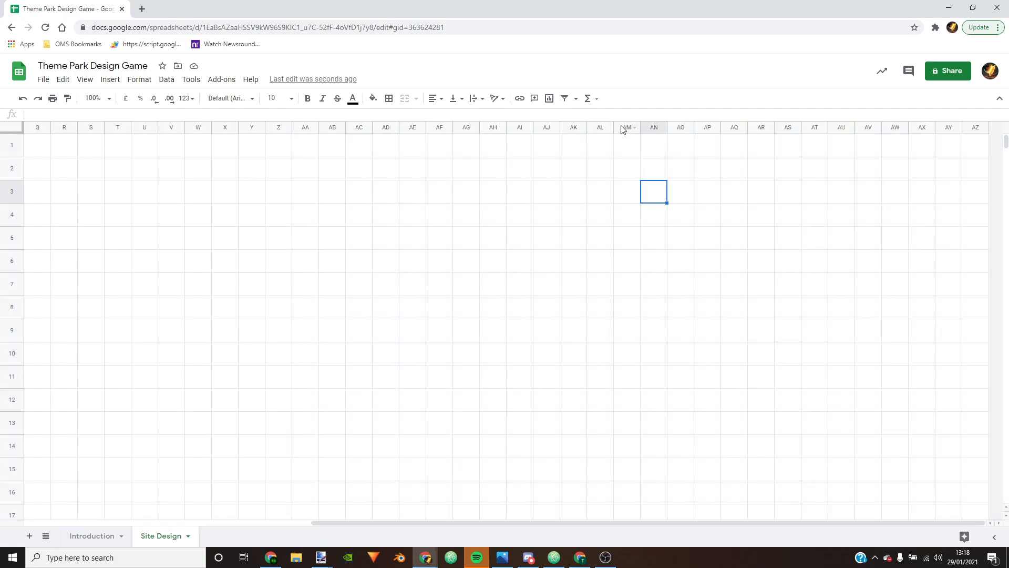
{"action": "left_click", "coordinate": [623, 129]}
{"action": "left_click", "coordinate": [966, 127], "text": "shift"}
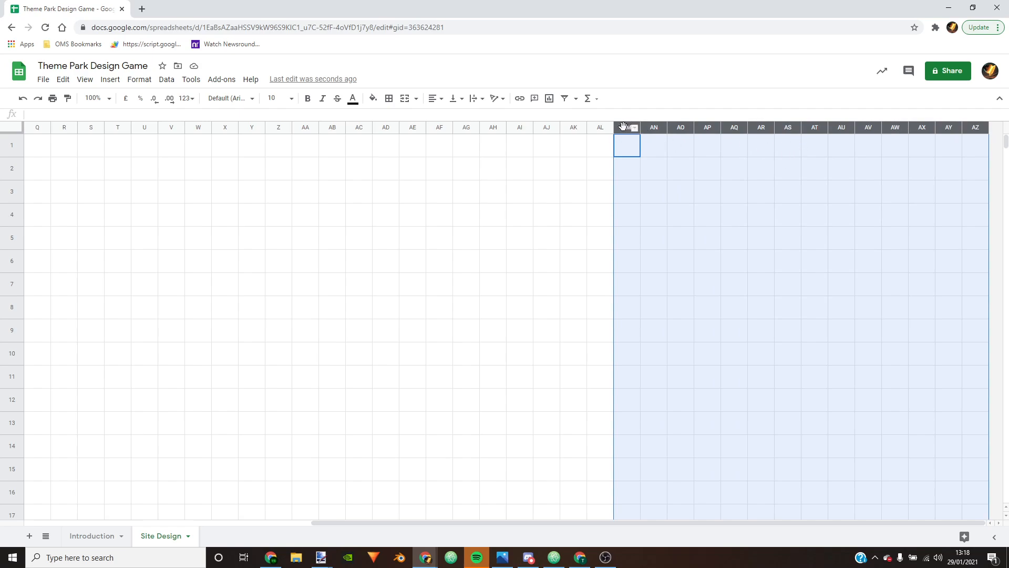
{"action": "right_click", "coordinate": [971, 127]}
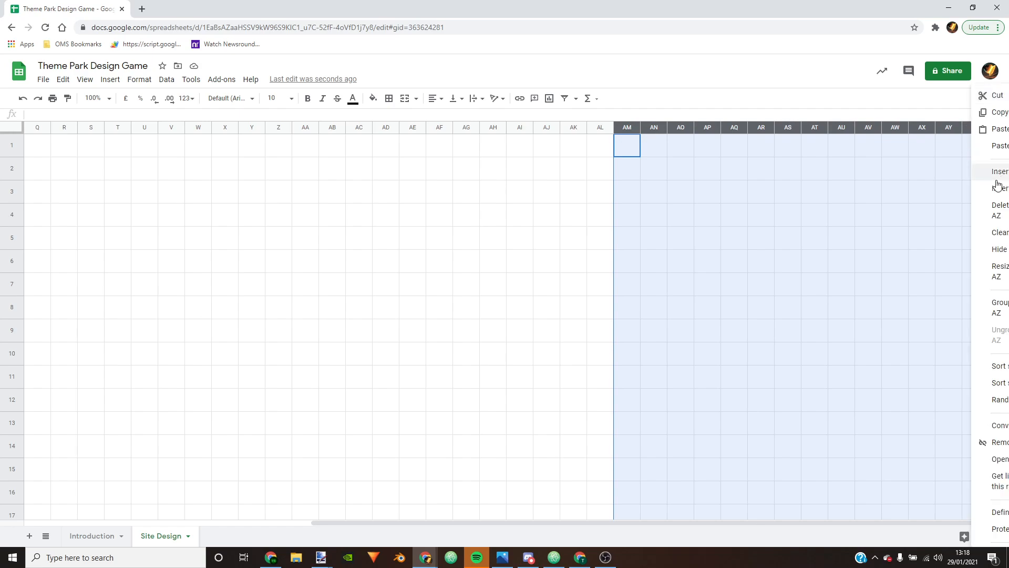
{"action": "right_click", "coordinate": [677, 128]}
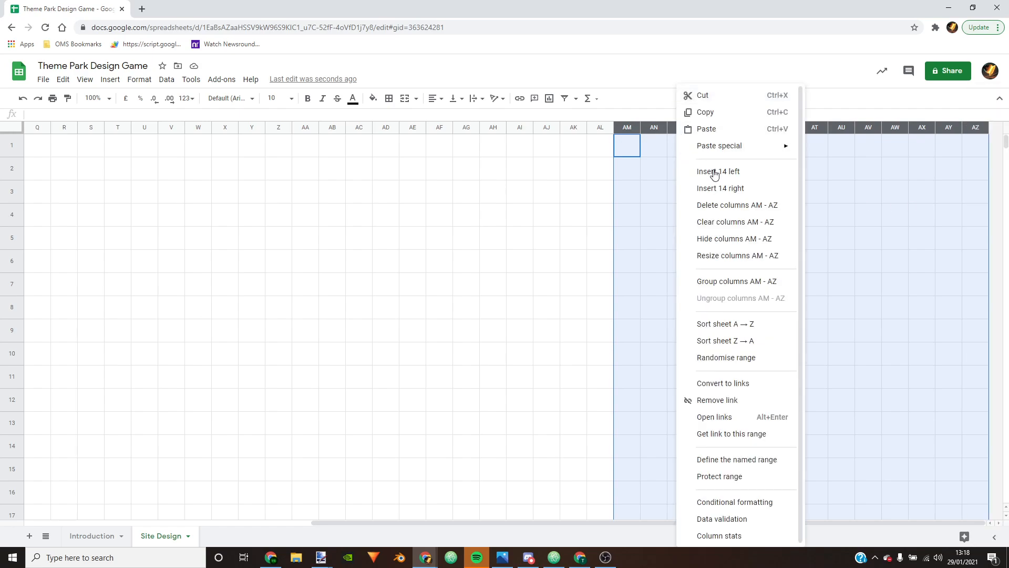
{"action": "left_click", "coordinate": [735, 196]}
{"action": "left_click_drag", "start_coordinate": [719, 522], "coordinate": [909, 521]}
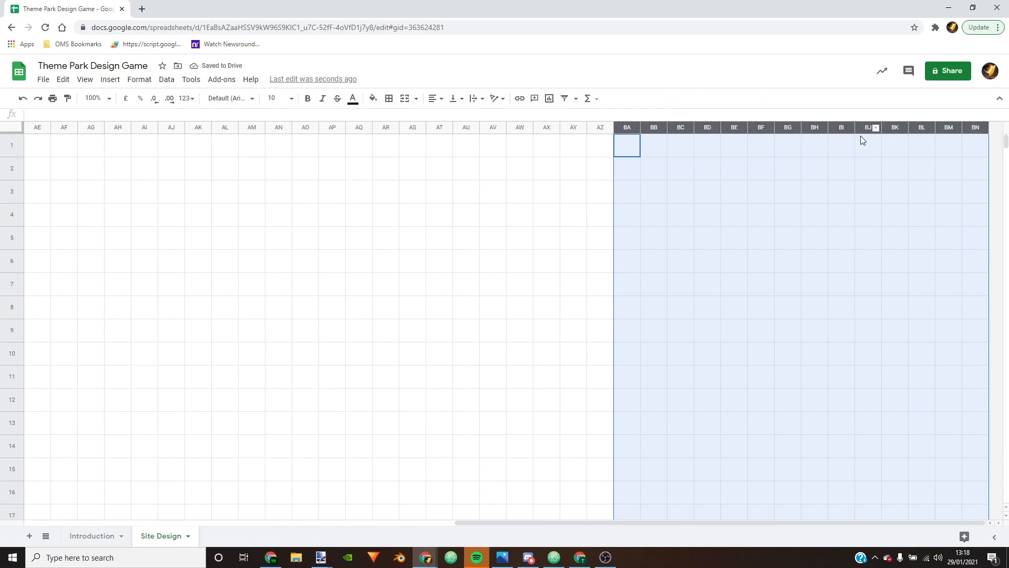
Step: Delete the surplus columns BI to BN so the grid ends at column BH
{"action": "left_click", "coordinate": [814, 128]}
{"action": "left_click", "coordinate": [784, 262]}
{"action": "left_click", "coordinate": [814, 128]}
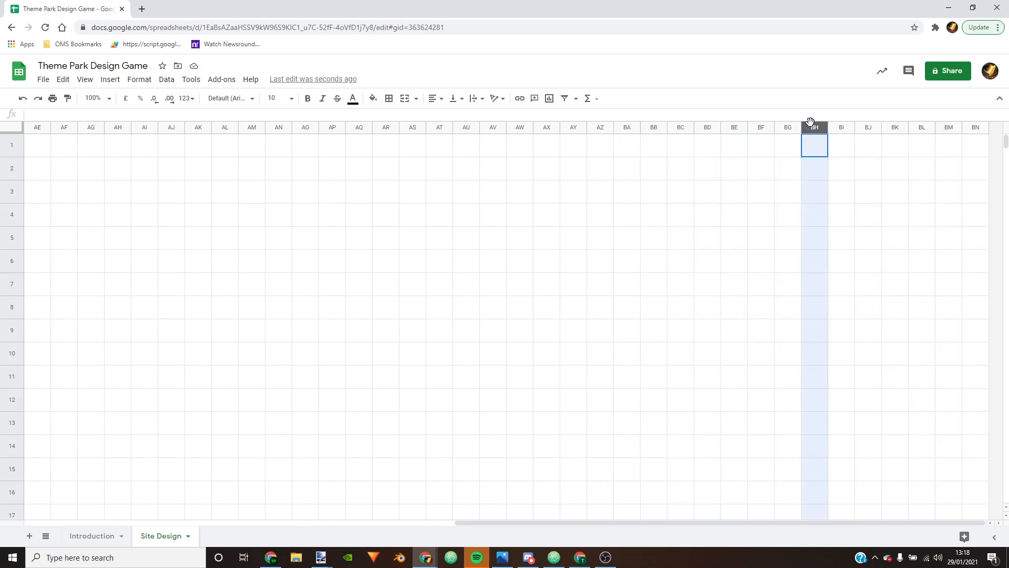
{"action": "left_click", "coordinate": [837, 127]}
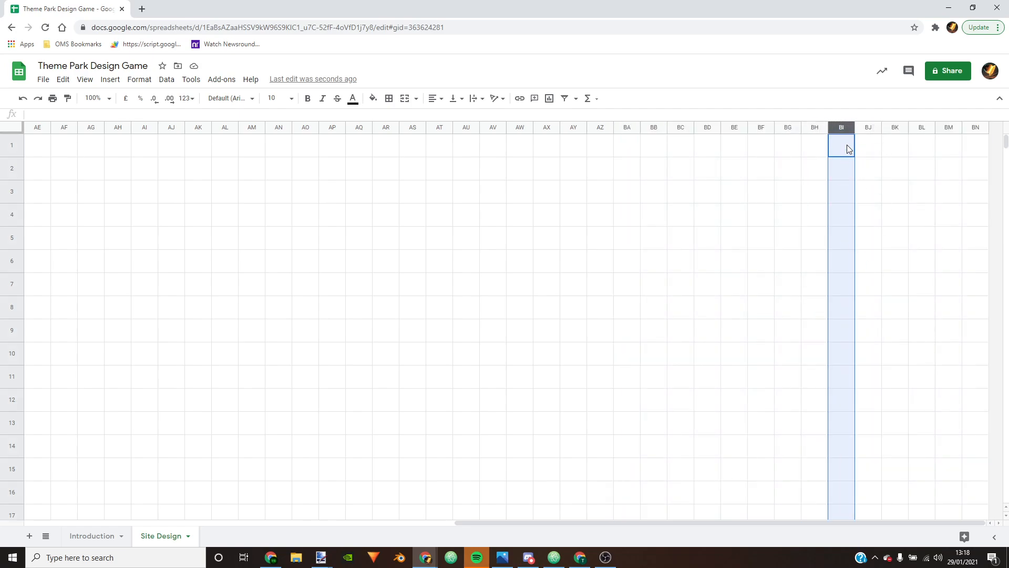
{"action": "left_click", "coordinate": [974, 127], "text": "shift"}
{"action": "right_click", "coordinate": [974, 127]}
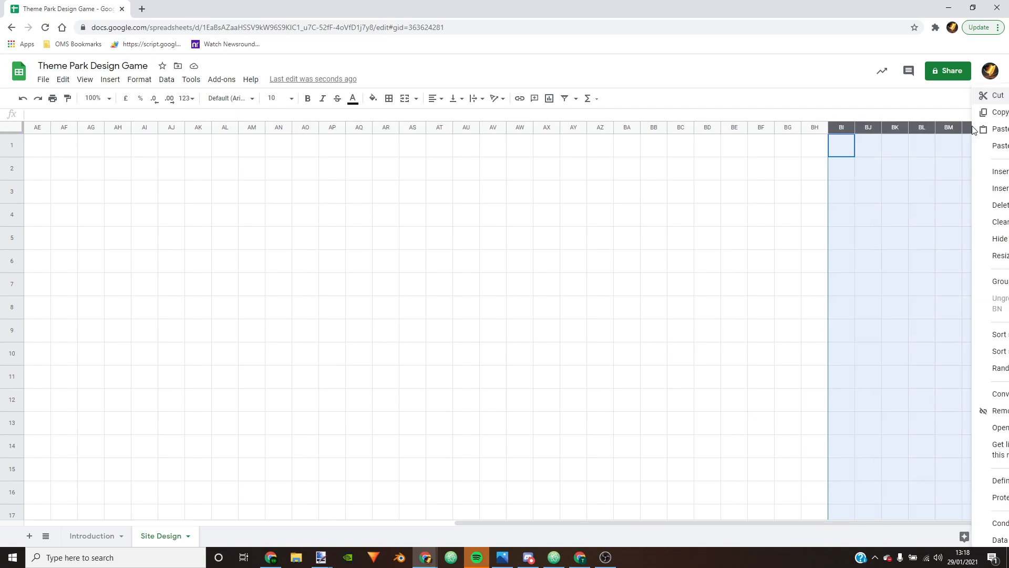
{"action": "left_click", "coordinate": [993, 208]}
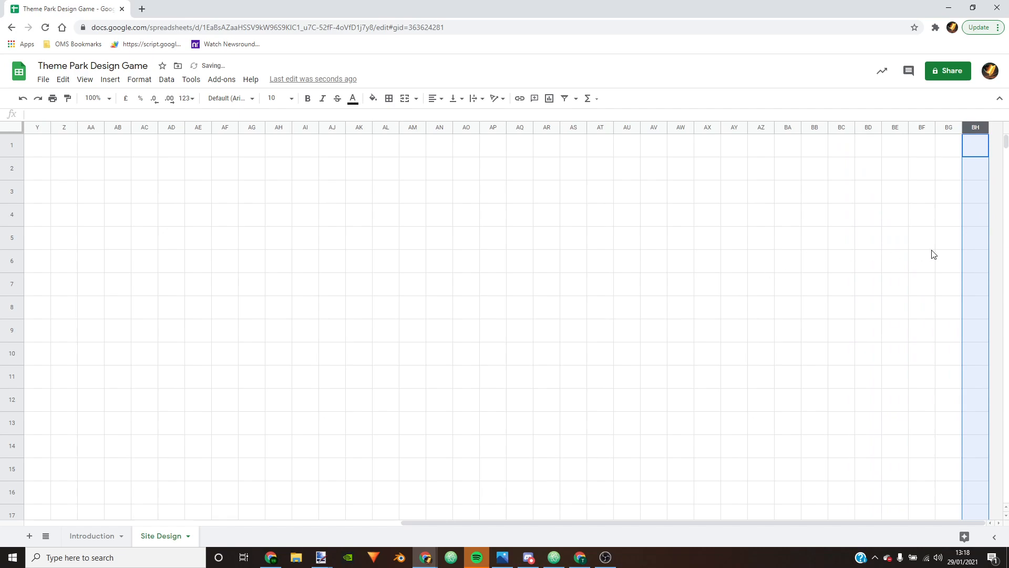
Step: Shrink all rows and columns to small square cells so that columns A to BH fit across the view
{"action": "left_click_drag", "start_coordinate": [758, 524], "coordinate": [200, 452]}
{"action": "left_click", "coordinate": [13, 128]}
{"action": "left_click_drag", "start_coordinate": [10, 156], "coordinate": [38, 128]}
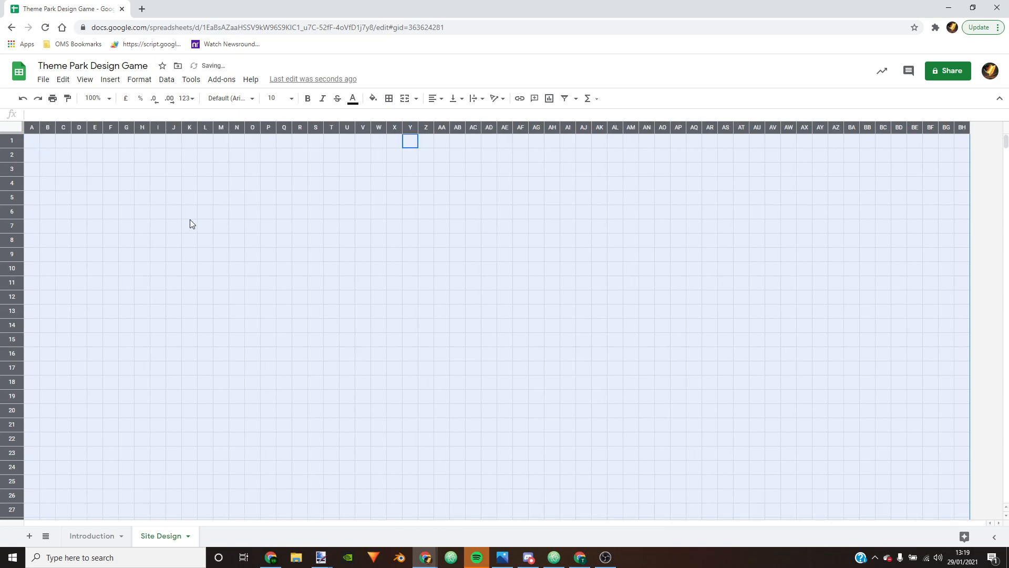
{"action": "left_click", "coordinate": [190, 215]}
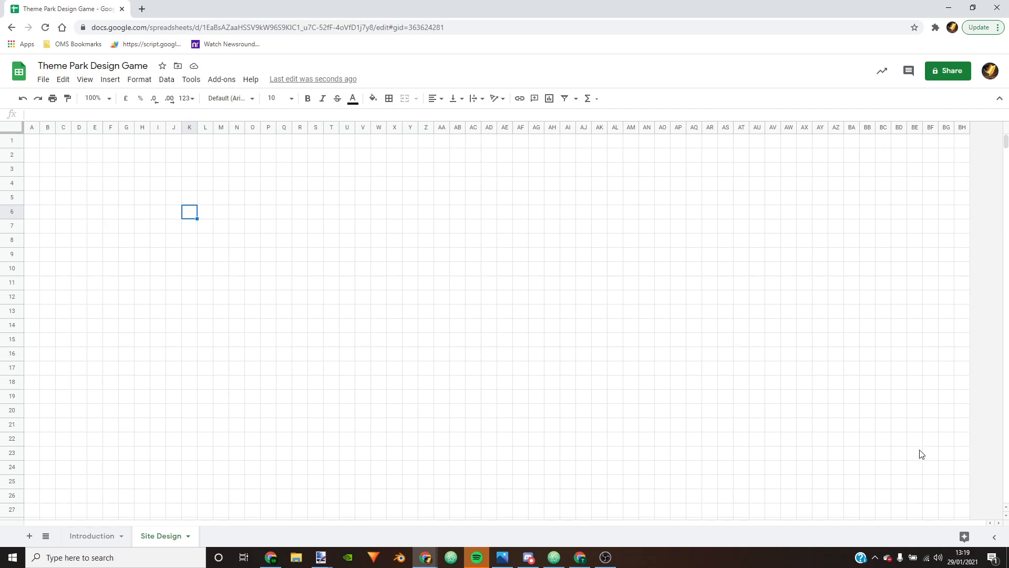
Step: Delete rows 40 to 1000 so the Site Design grid ends at row 39
{"action": "scroll", "coordinate": [397, 342], "scroll_direction": "down", "scroll_amount": 5}
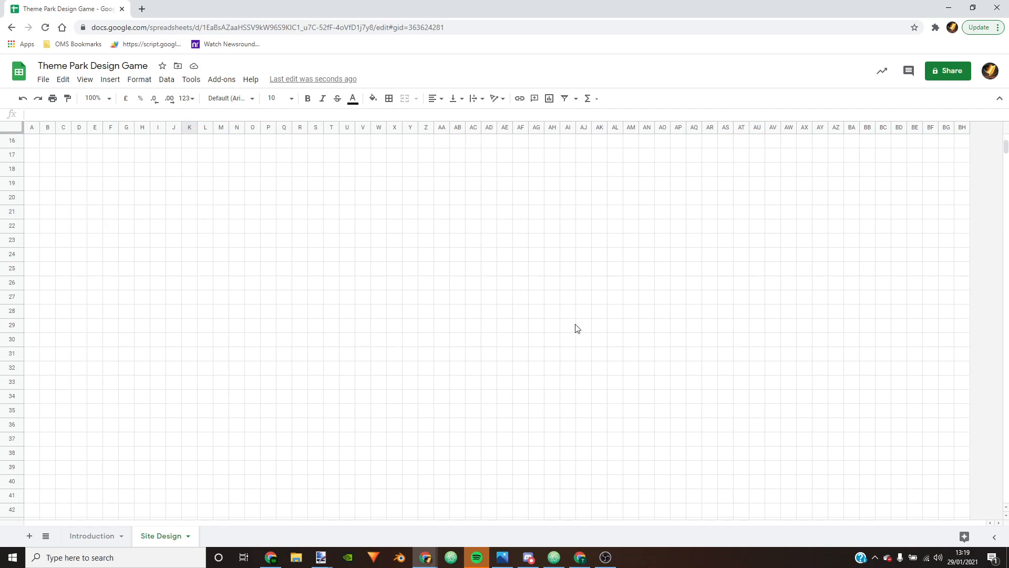
{"action": "left_click", "coordinate": [13, 482]}
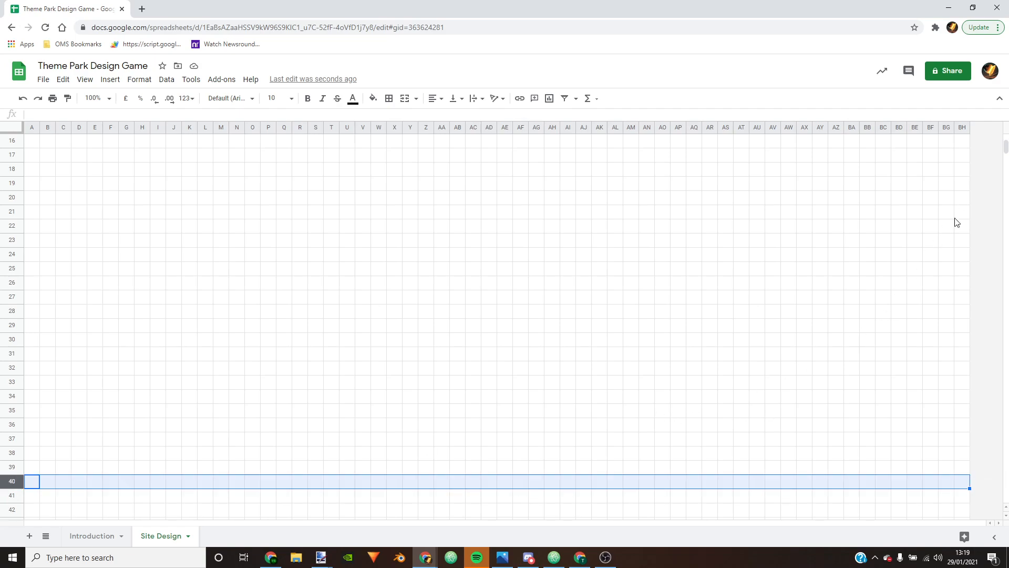
{"action": "left_click_drag", "start_coordinate": [1005, 147], "coordinate": [1006, 503]}
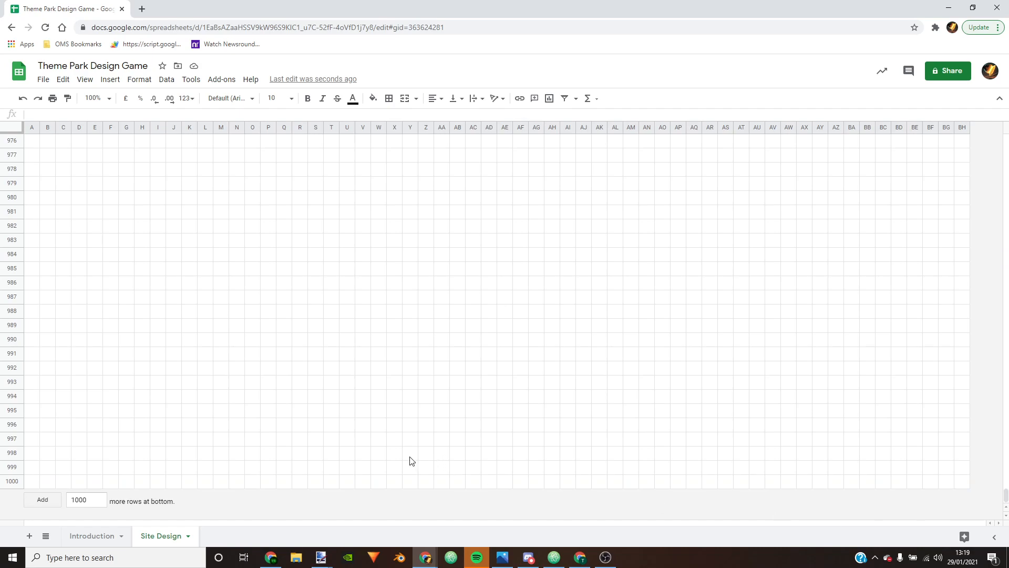
{"action": "left_click", "coordinate": [11, 482], "text": "shift"}
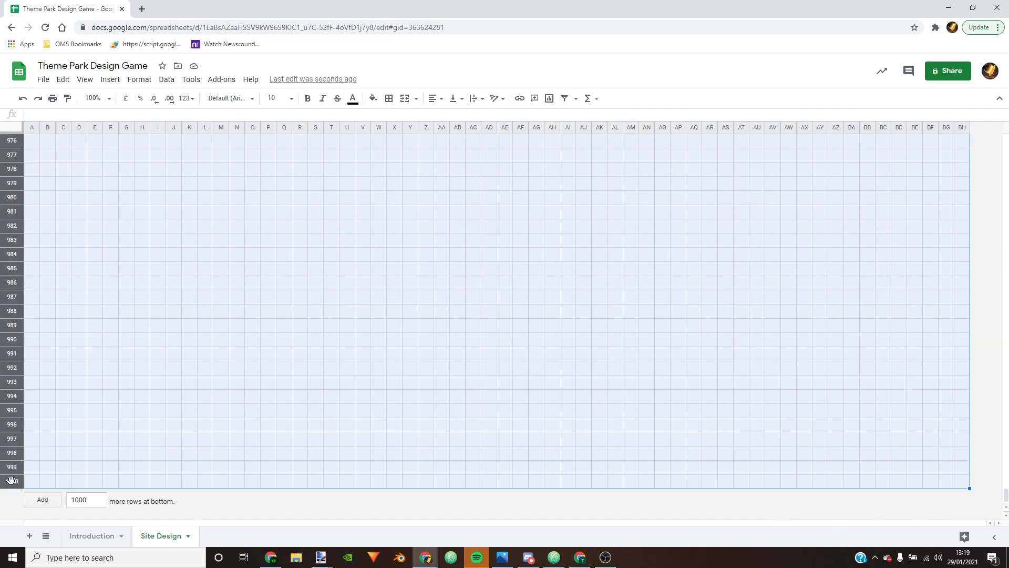
{"action": "right_click", "coordinate": [12, 482]}
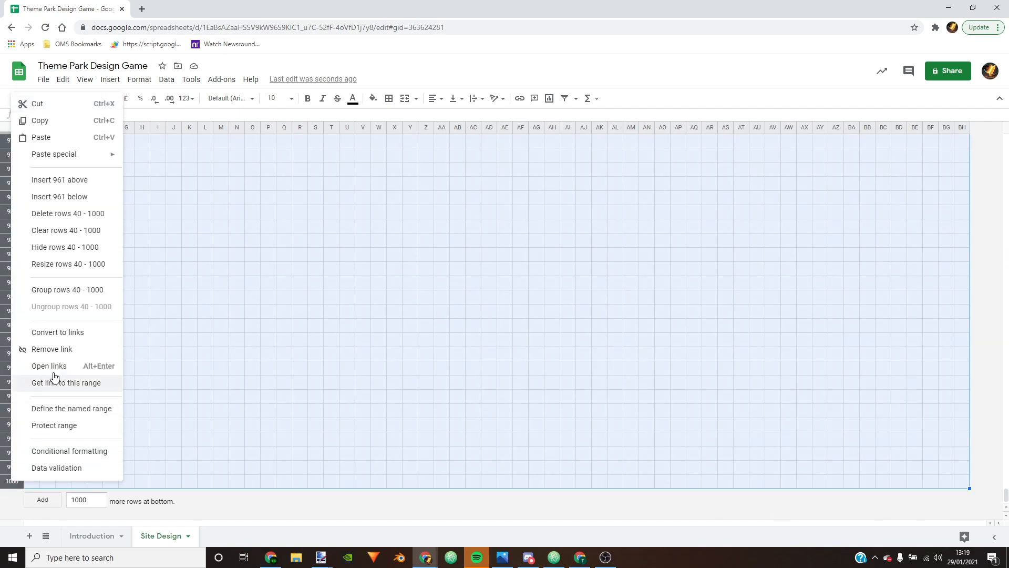
{"action": "left_click", "coordinate": [72, 215]}
{"action": "scroll", "coordinate": [220, 368], "scroll_direction": "down", "scroll_amount": 5}
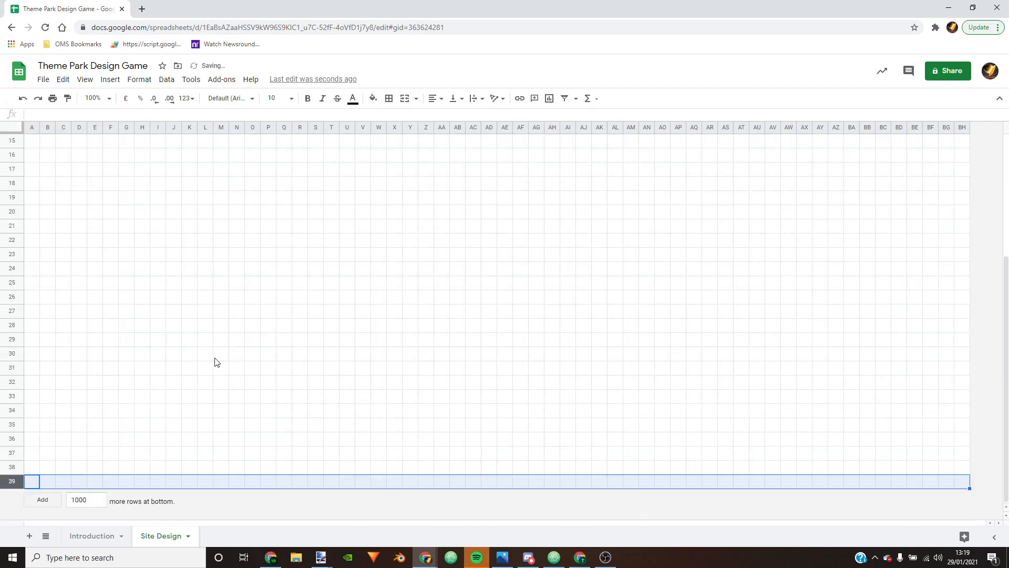
{"action": "scroll", "coordinate": [140, 374], "scroll_direction": "up", "scroll_amount": 5}
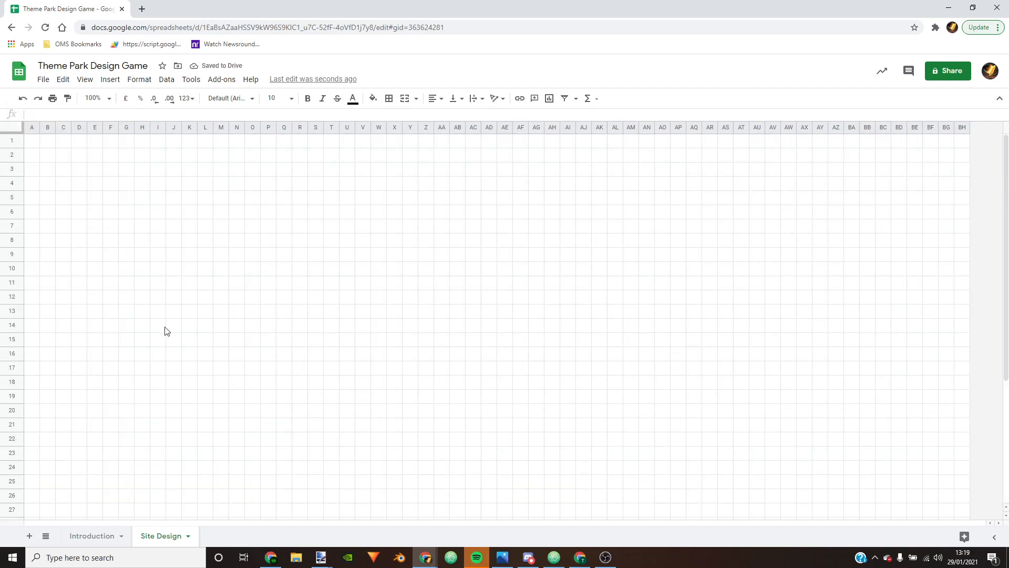
{"action": "left_click", "coordinate": [145, 290]}
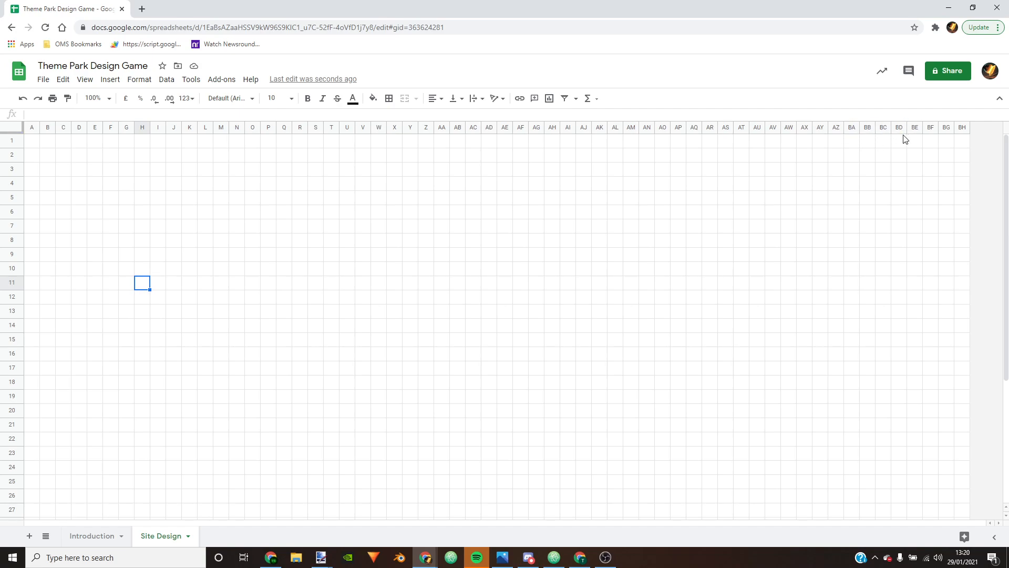
{"action": "left_click", "coordinate": [264, 175]}
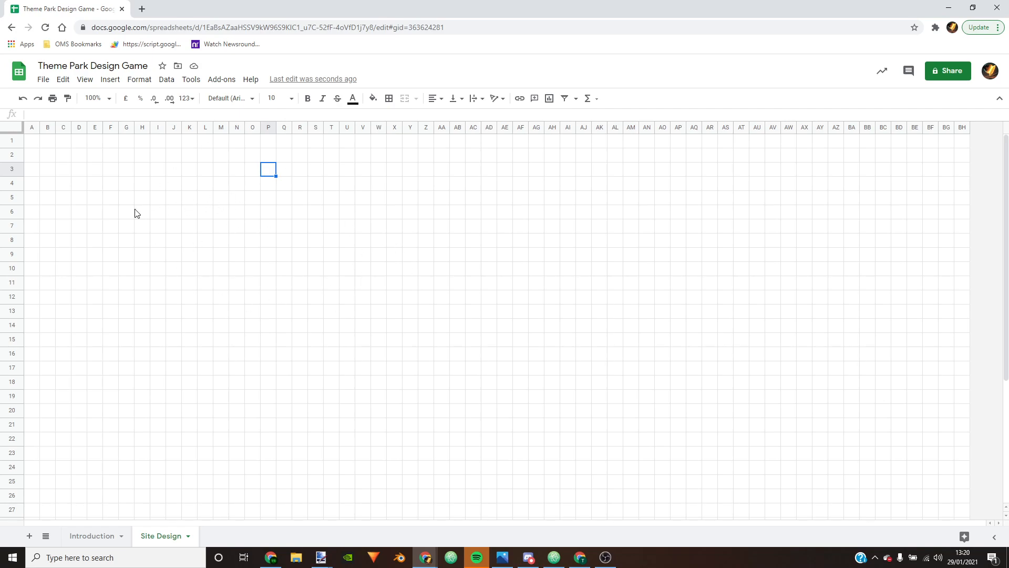
{"action": "left_click", "coordinate": [264, 230]}
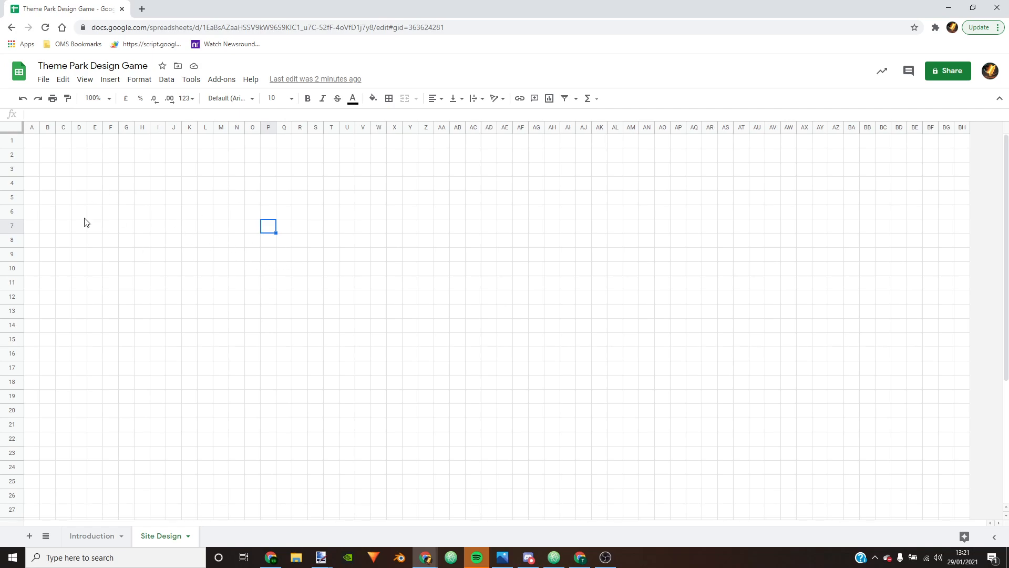
Step: Fill the whole of row 1 with dark purple
{"action": "left_click", "coordinate": [12, 141]}
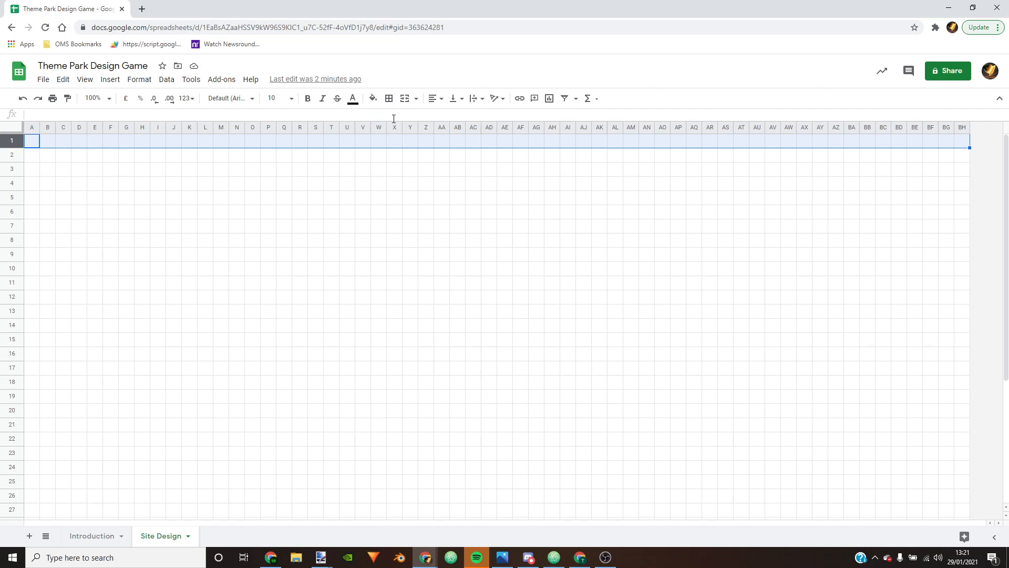
{"action": "left_click", "coordinate": [373, 99]}
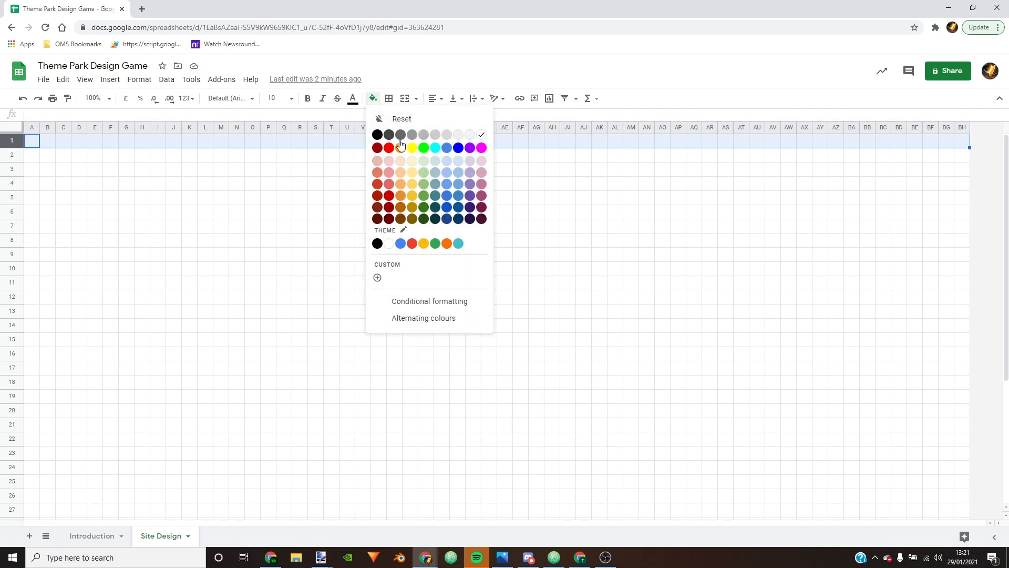
{"action": "left_click", "coordinate": [471, 200]}
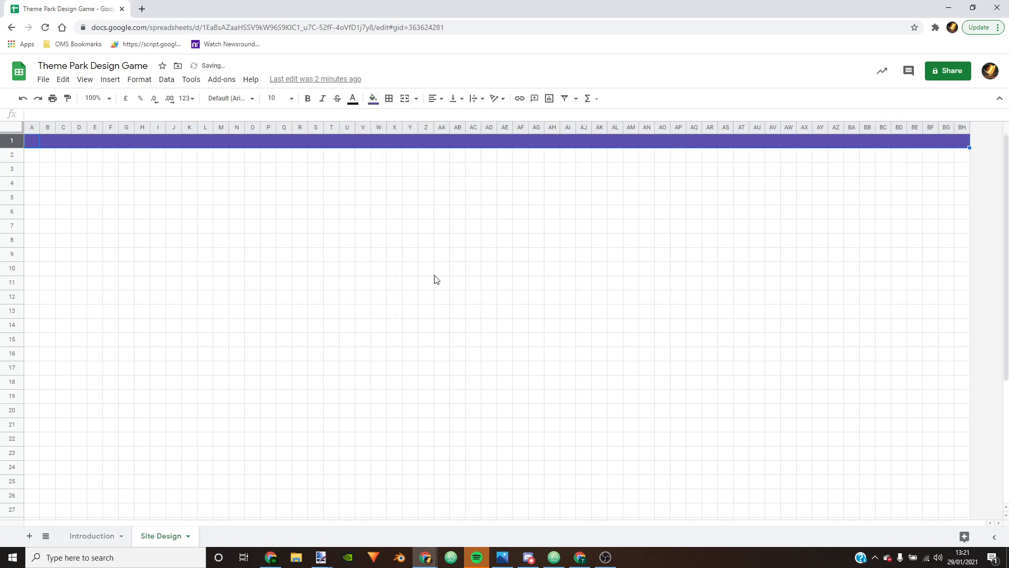
{"action": "left_click", "coordinate": [241, 296]}
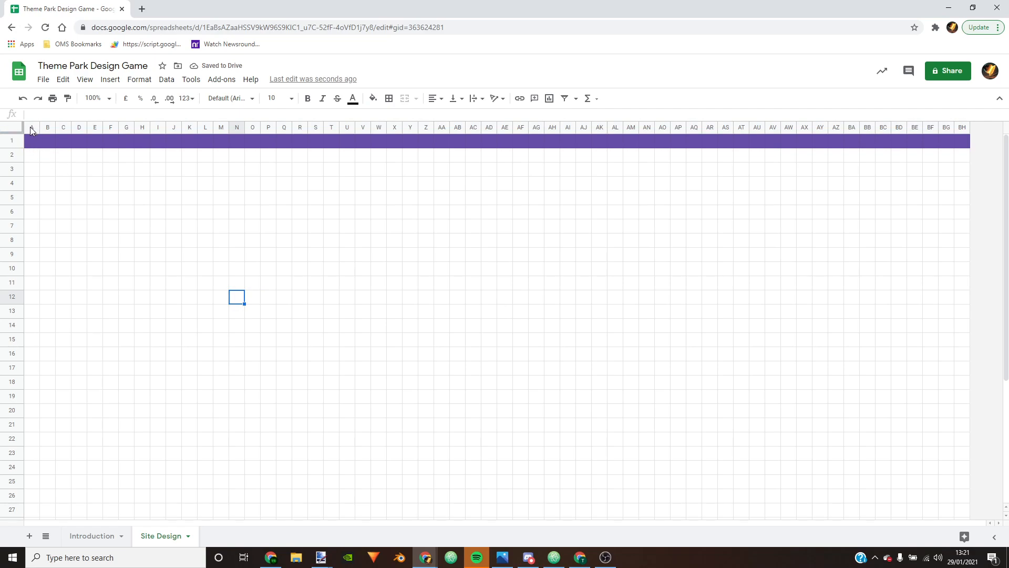
Step: Fill columns A to H with the same dark purple as the top row
{"action": "left_click", "coordinate": [30, 127]}
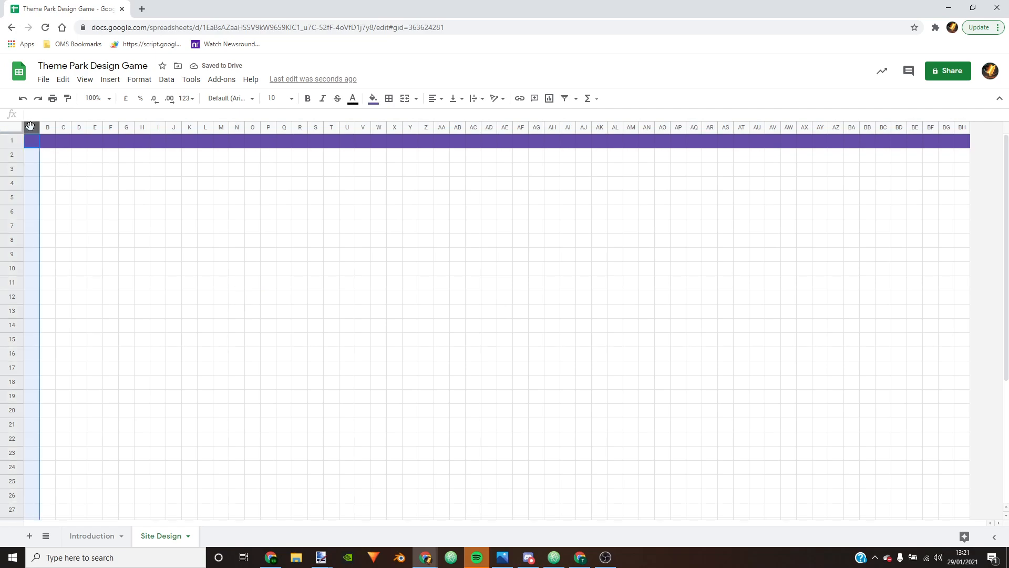
{"action": "left_click", "coordinate": [138, 129], "text": "shift"}
{"action": "right_click", "coordinate": [138, 129]}
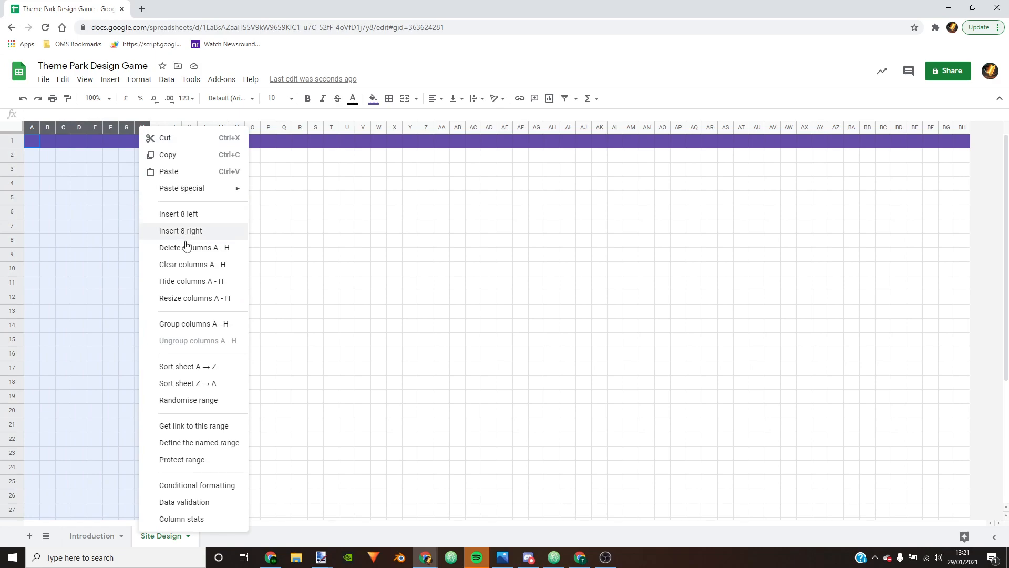
{"action": "left_click", "coordinate": [399, 79]}
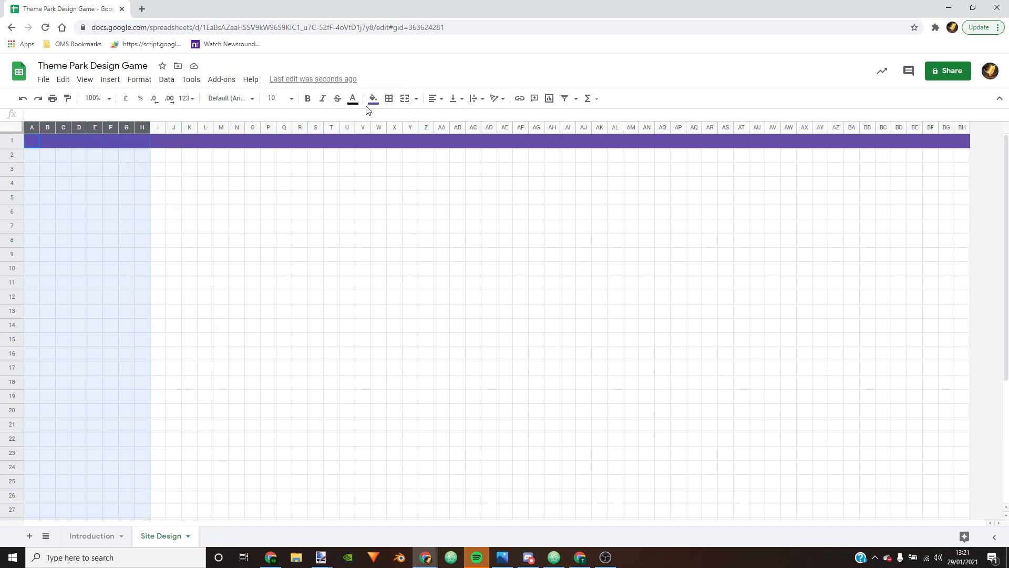
{"action": "left_click", "coordinate": [373, 99]}
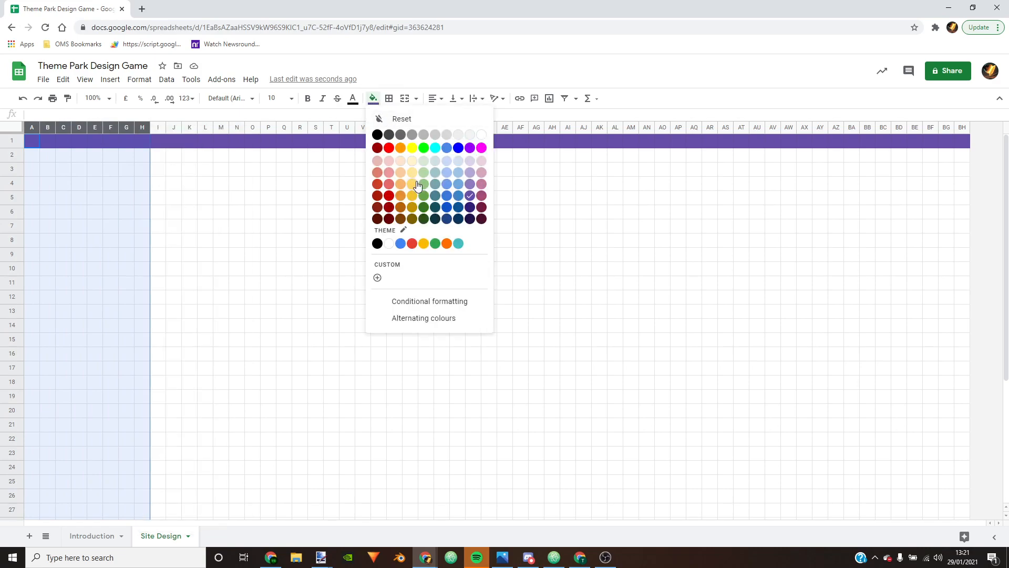
{"action": "left_click", "coordinate": [470, 195]}
{"action": "left_click", "coordinate": [369, 301]}
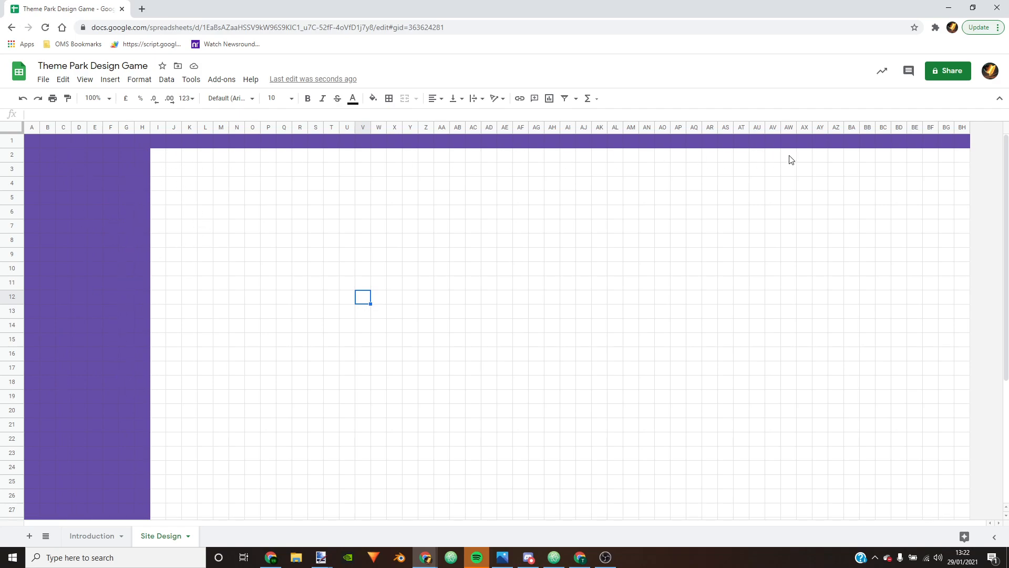
{"action": "left_click_drag", "start_coordinate": [1007, 166], "coordinate": [947, 127]}
{"action": "scroll", "coordinate": [1001, 225], "scroll_direction": "down", "scroll_amount": 2}
{"action": "left_click_drag", "start_coordinate": [1002, 222], "coordinate": [1001, 334]}
{"action": "scroll", "coordinate": [462, 250], "scroll_direction": "up", "scroll_amount": 2}
{"action": "scroll", "coordinate": [464, 253], "scroll_direction": "up", "scroll_amount": 3}
{"action": "left_click", "coordinate": [361, 215]}
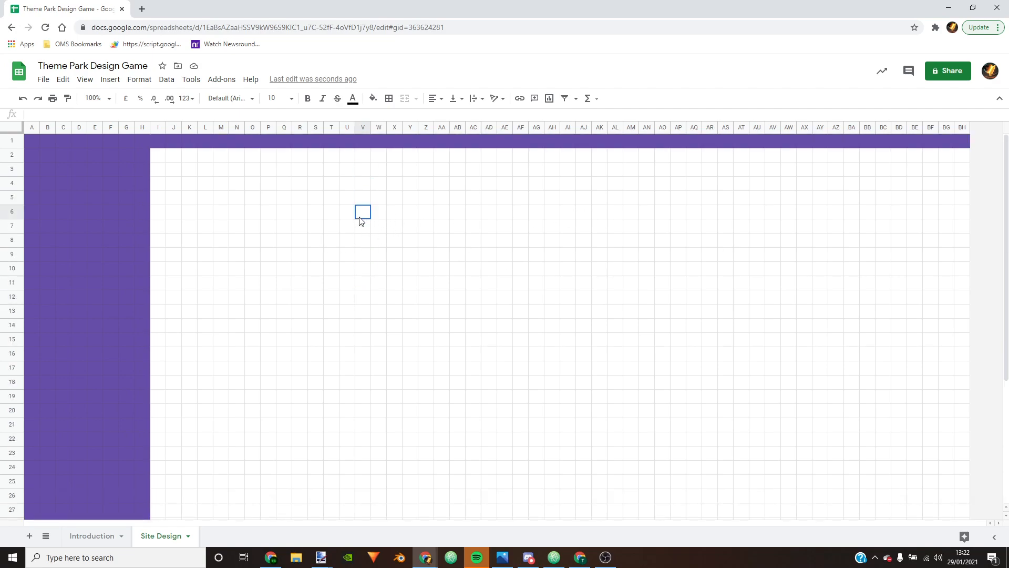
{"action": "left_click", "coordinate": [409, 217]}
{"action": "left_click", "coordinate": [412, 256]}
{"action": "left_click", "coordinate": [488, 298]}
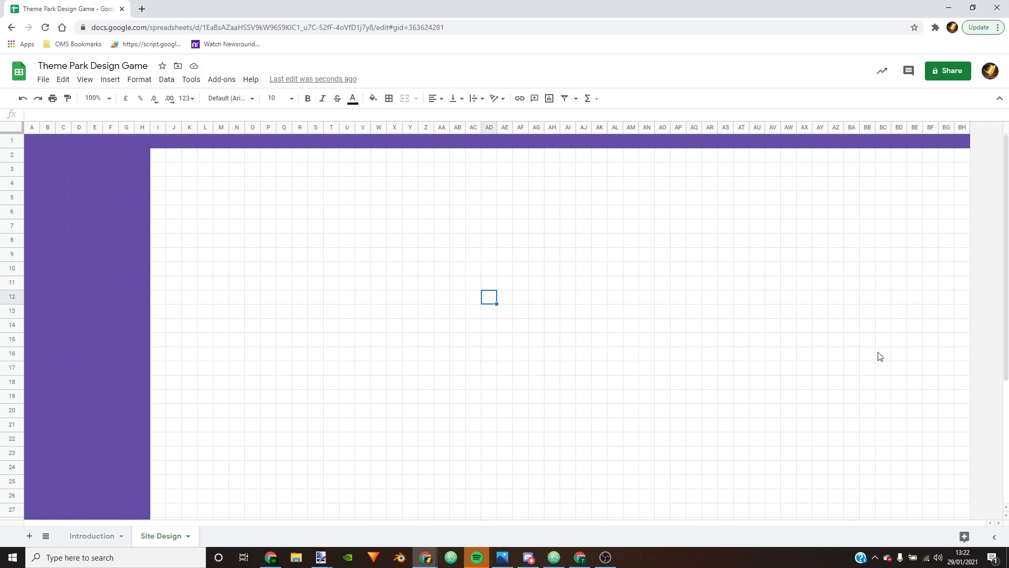
{"action": "scroll", "coordinate": [666, 374], "scroll_direction": "down", "scroll_amount": 1}
{"action": "scroll", "coordinate": [664, 363], "scroll_direction": "up", "scroll_amount": 1}
{"action": "left_click", "coordinate": [349, 212]}
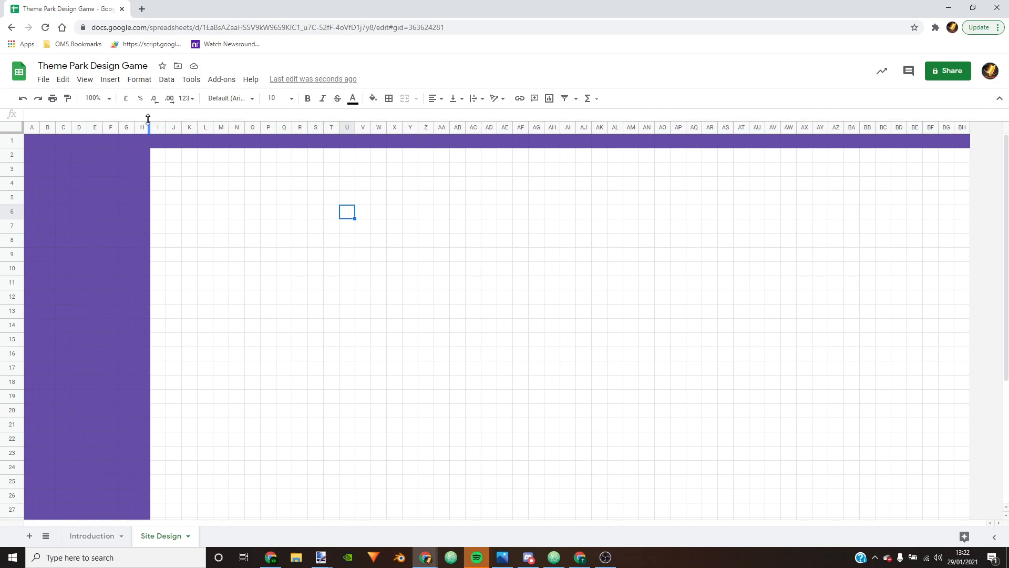
Step: Start a conditional formatting rule for the white grid area, range I2:BH39, and check the range it covers
{"action": "left_click", "coordinate": [158, 161]}
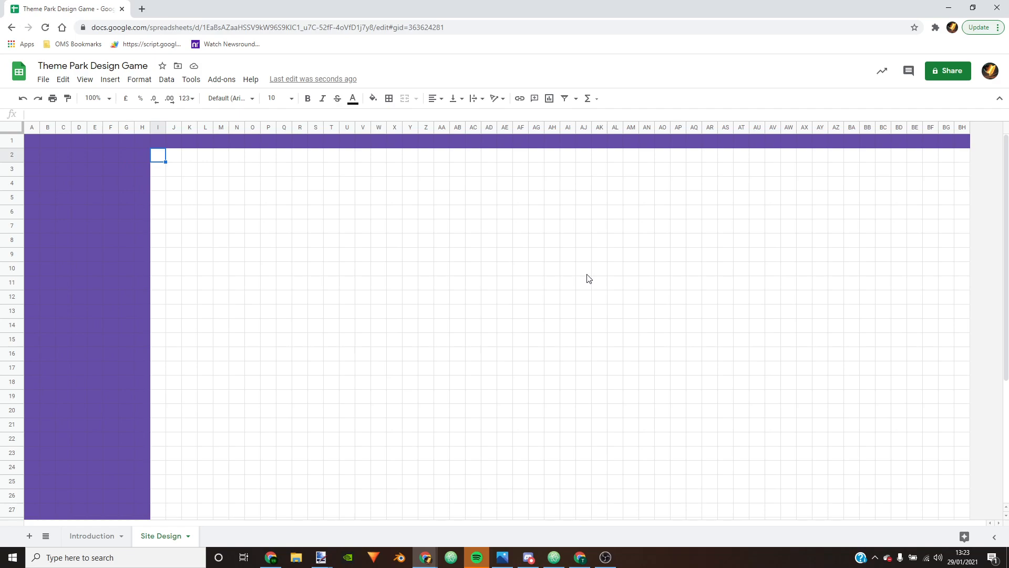
{"action": "left_click_drag", "start_coordinate": [1005, 268], "coordinate": [1006, 402]}
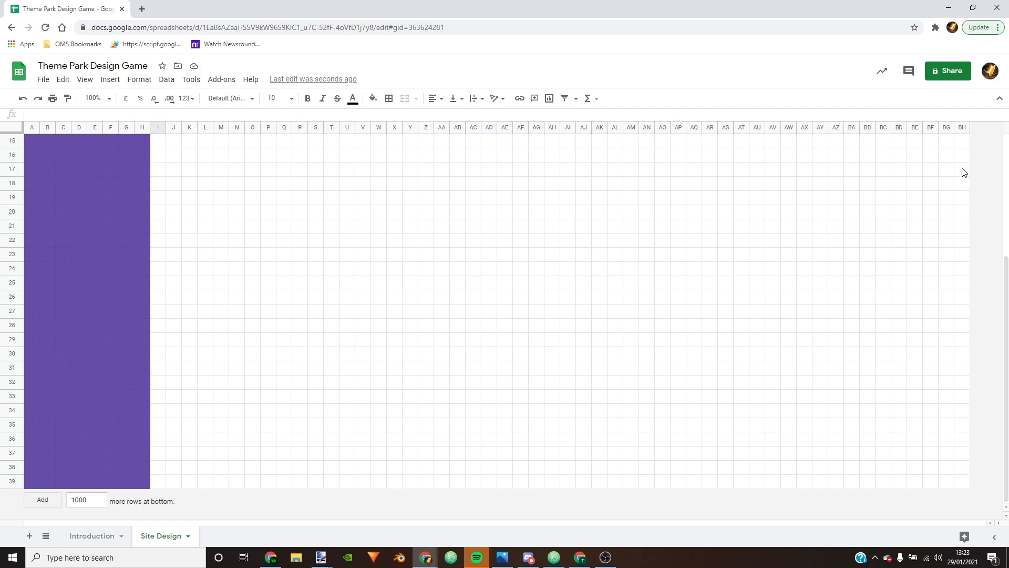
{"action": "left_click", "coordinate": [969, 488], "text": "shift"}
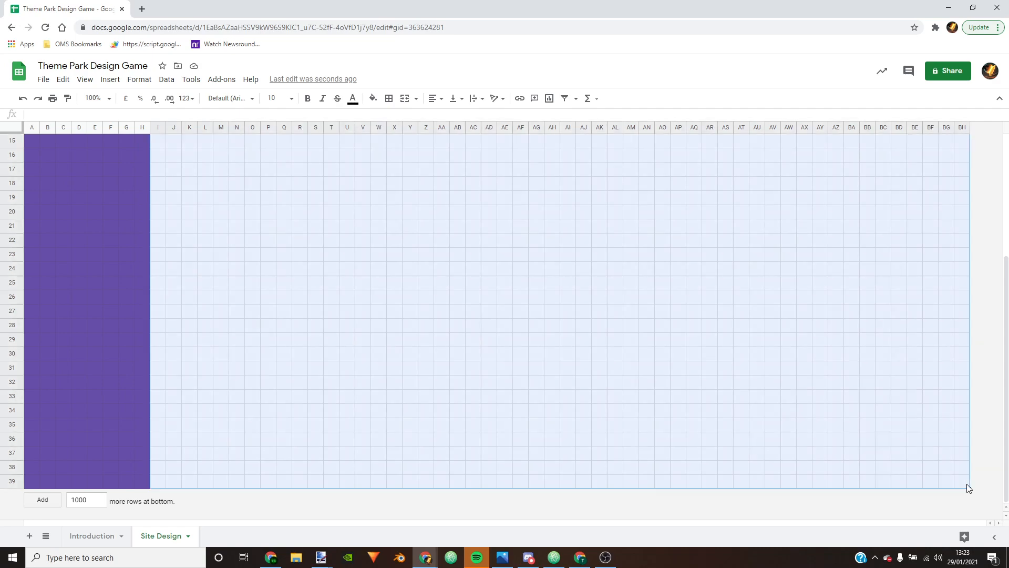
{"action": "left_click_drag", "start_coordinate": [1007, 494], "coordinate": [1007, 371]}
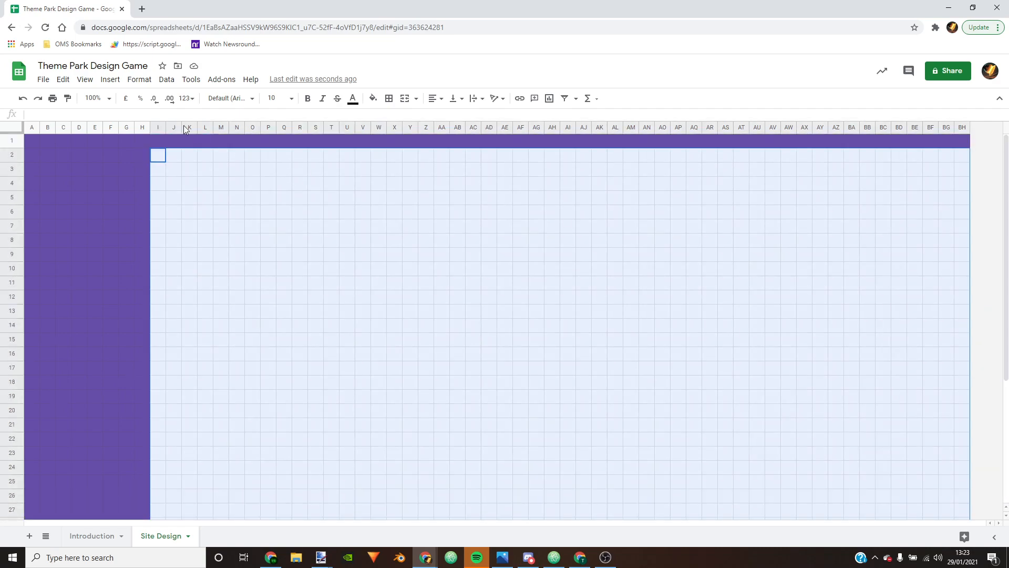
{"action": "left_click", "coordinate": [137, 80]}
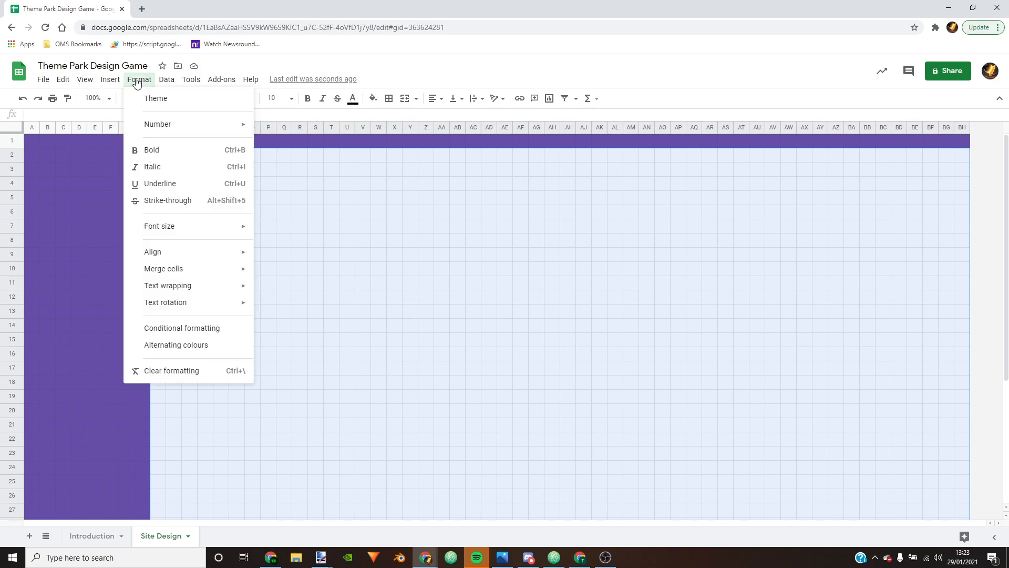
{"action": "left_click", "coordinate": [169, 329]}
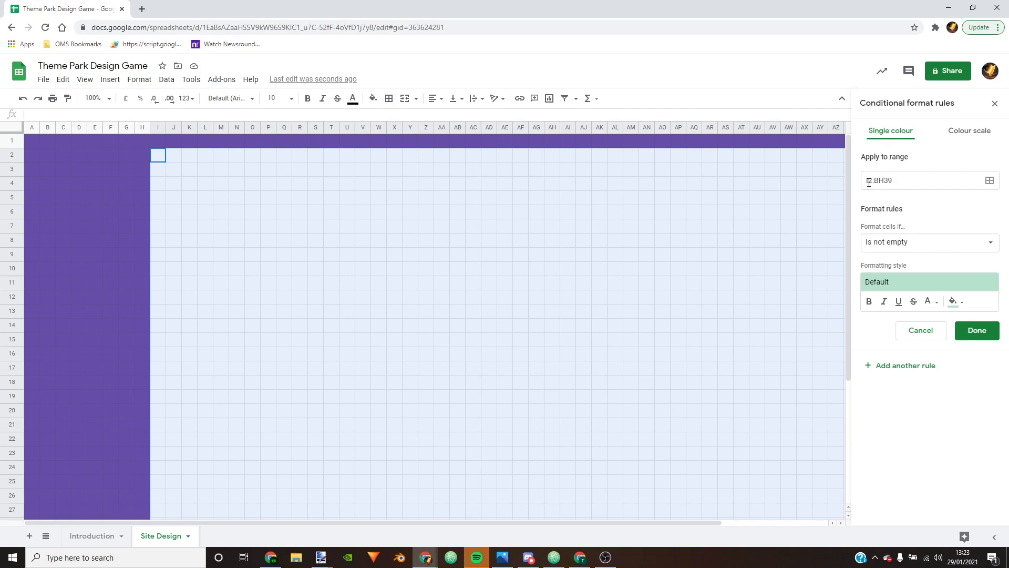
{"action": "left_click_drag", "start_coordinate": [866, 181], "coordinate": [934, 183]}
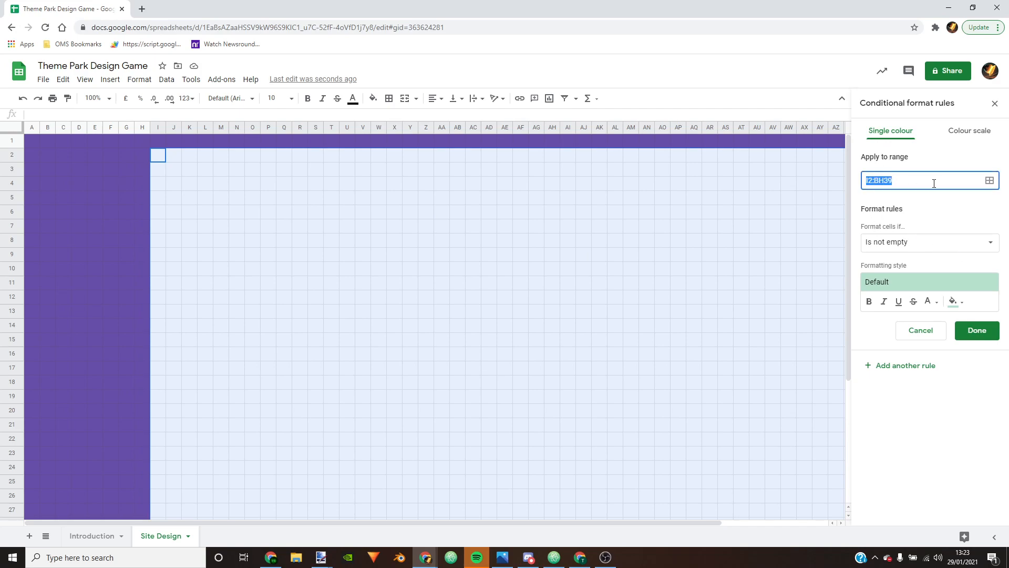
{"action": "left_click", "coordinate": [871, 182]}
{"action": "scroll", "coordinate": [724, 310], "scroll_direction": "down", "scroll_amount": 5}
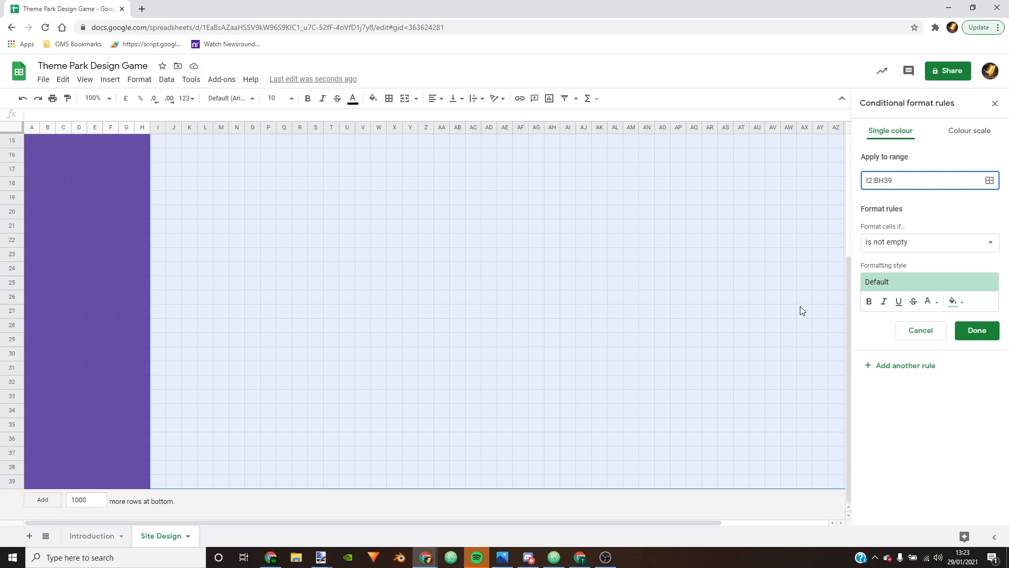
{"action": "left_click_drag", "start_coordinate": [544, 525], "coordinate": [651, 525]}
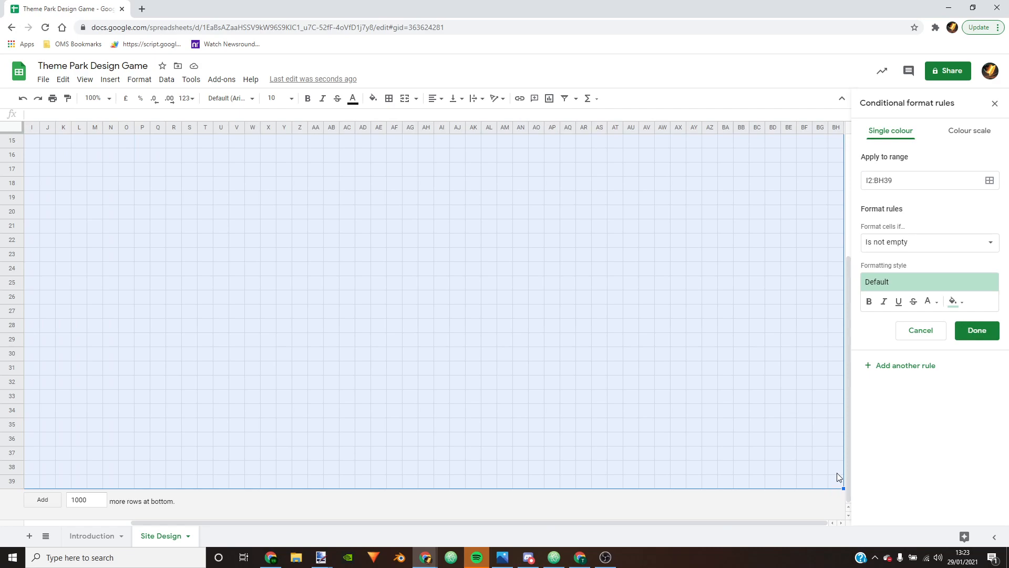
{"action": "scroll", "coordinate": [660, 414], "scroll_direction": "up", "scroll_amount": 5}
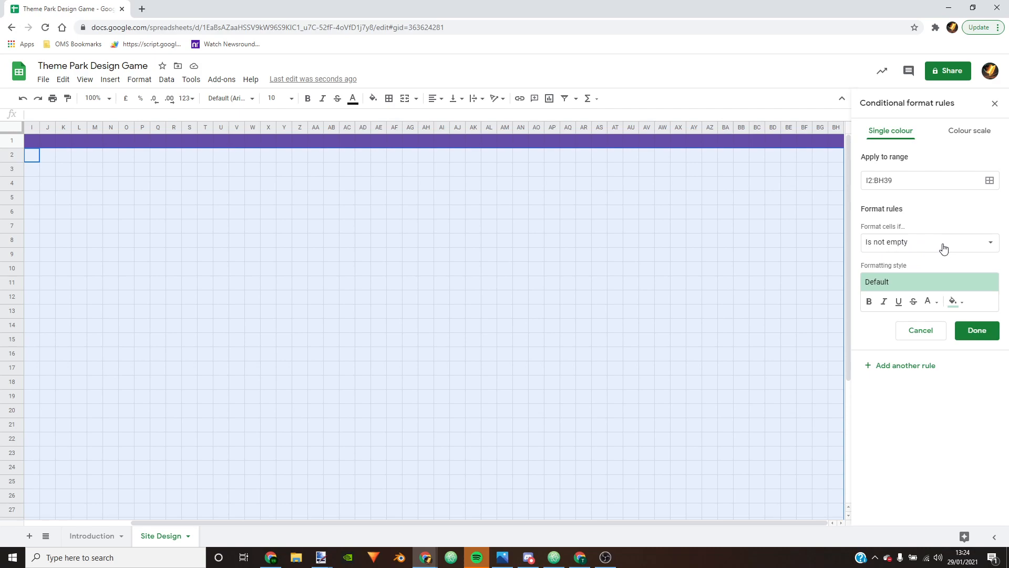
Step: Set the rule for I2:BH39 to format cells equal to 0 with a green fill and light green text
{"action": "left_click", "coordinate": [990, 247]}
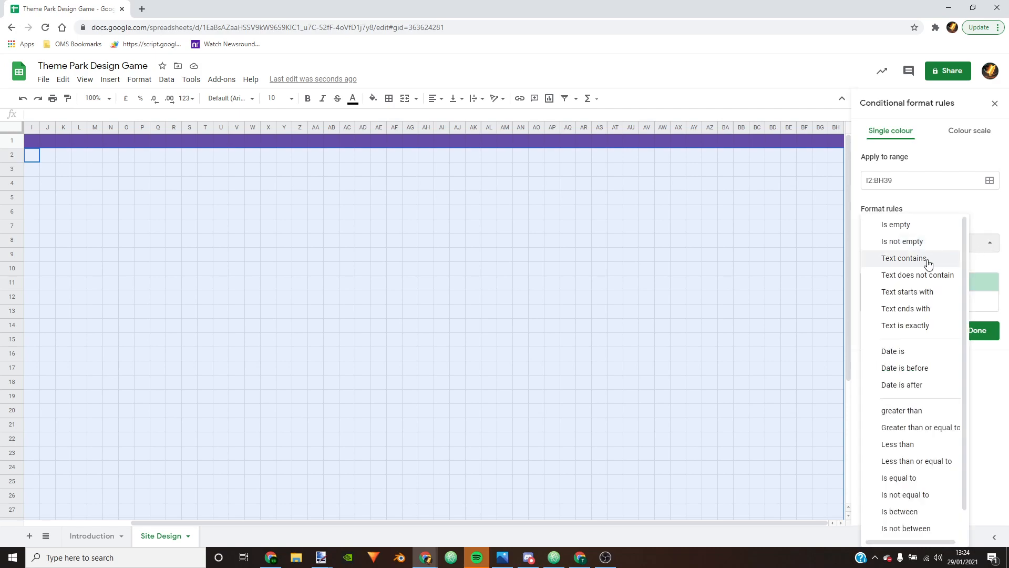
{"action": "left_click", "coordinate": [915, 483]}
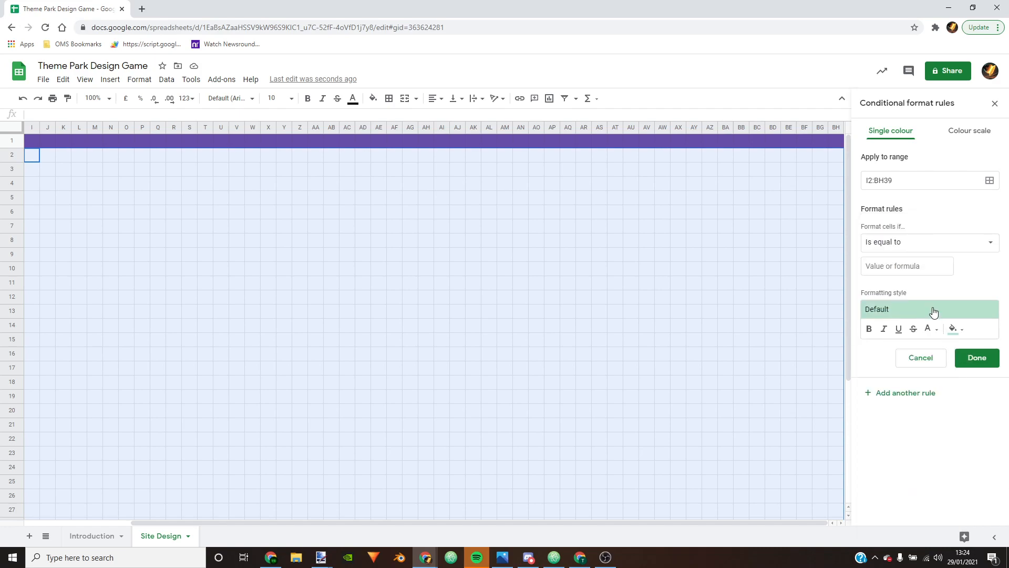
{"action": "left_click", "coordinate": [889, 271]}
{"action": "type", "text": "0"}
{"action": "left_click", "coordinate": [958, 332]}
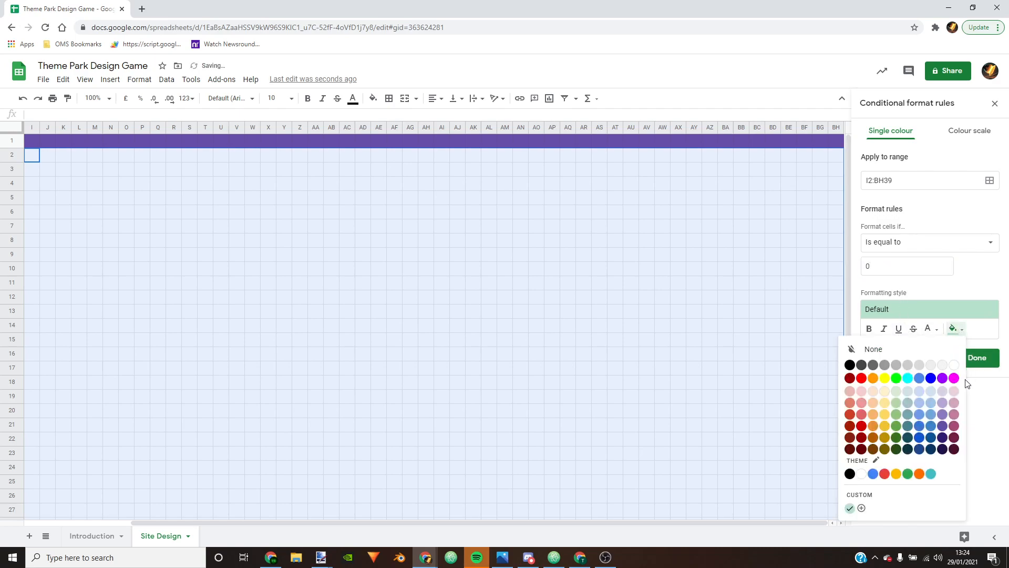
{"action": "left_click", "coordinate": [896, 426]}
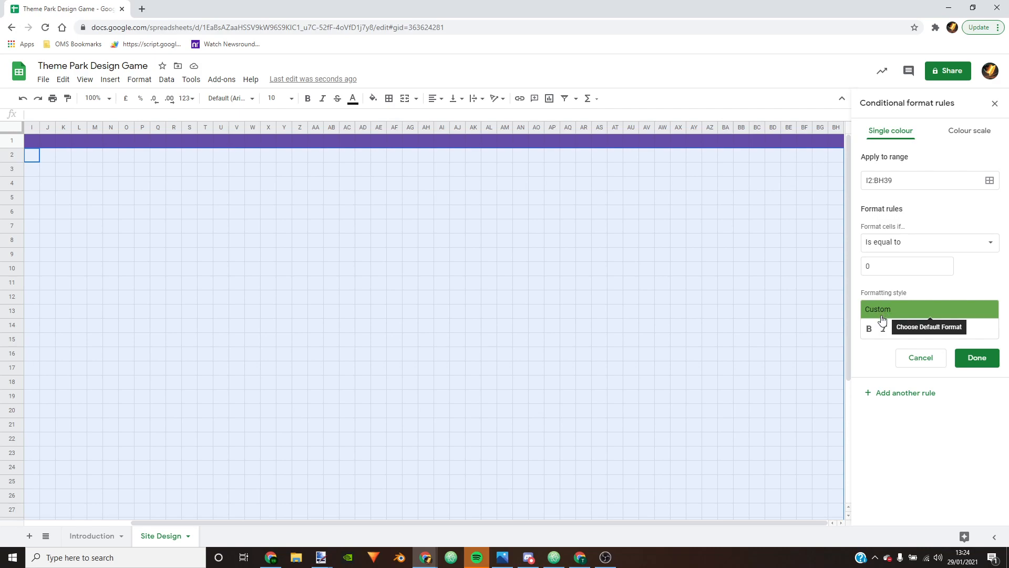
{"action": "left_click", "coordinate": [931, 329]}
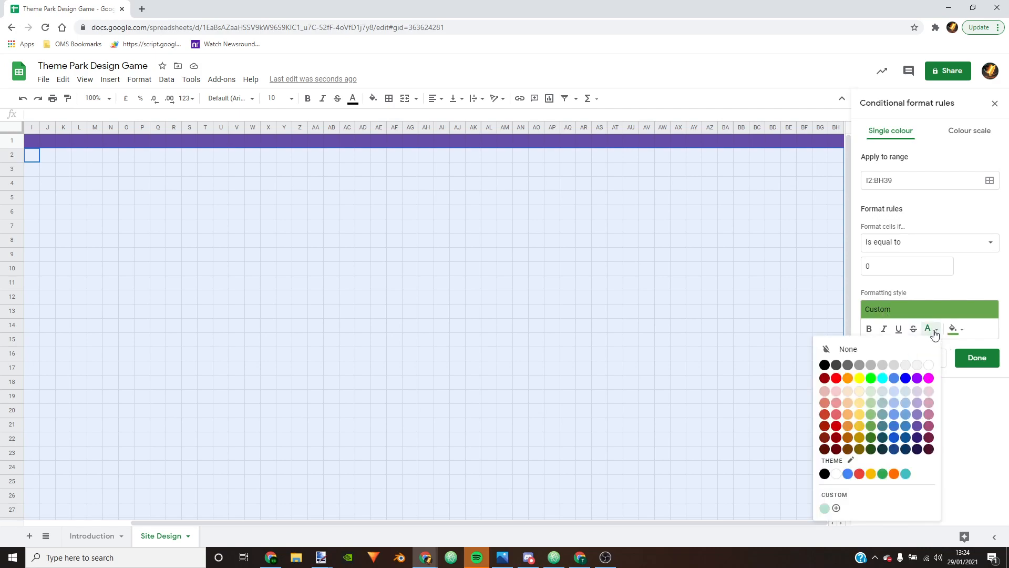
{"action": "left_click", "coordinate": [872, 415]}
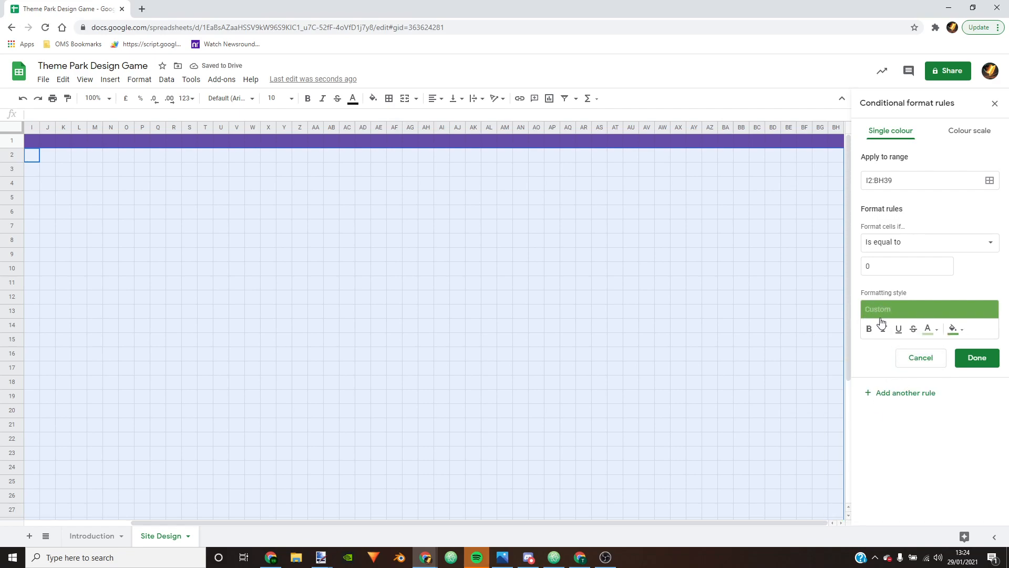
{"action": "left_click", "coordinate": [977, 358]}
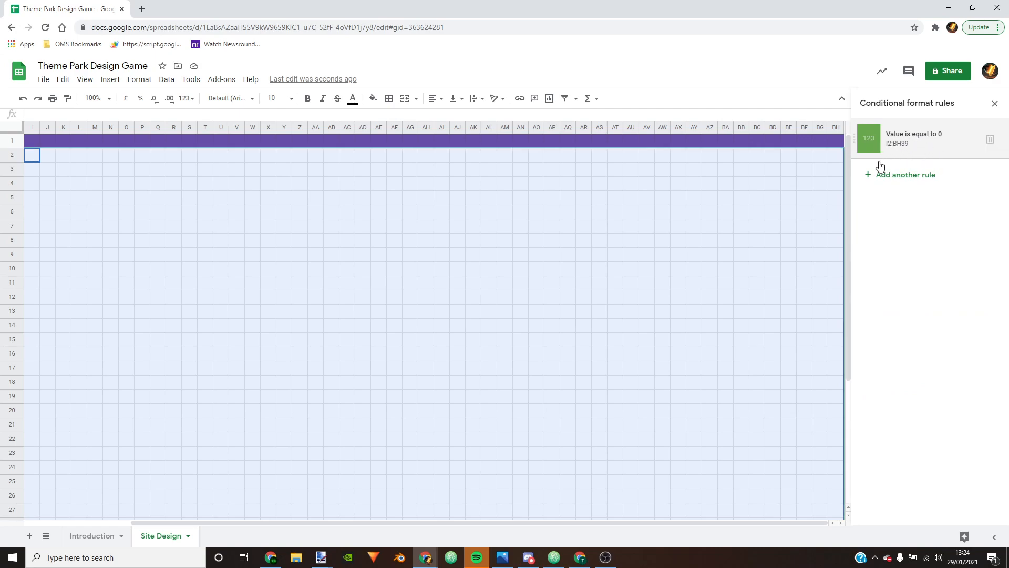
Step: Enter 0 in cell I2, the first cell of the grid
{"action": "left_click", "coordinate": [95, 210]}
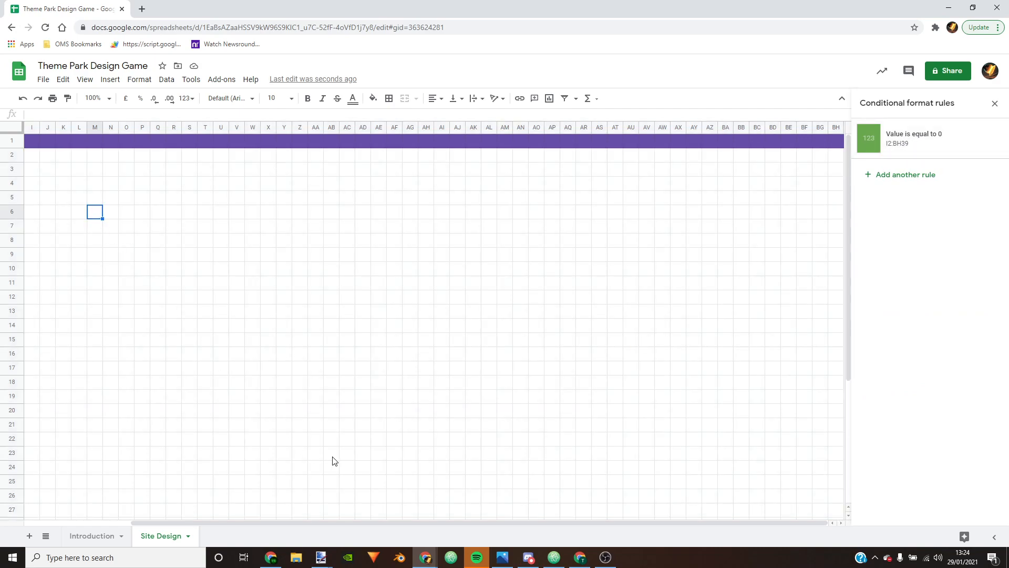
{"action": "left_click_drag", "start_coordinate": [373, 523], "coordinate": [270, 521]}
{"action": "left_click", "coordinate": [159, 156]}
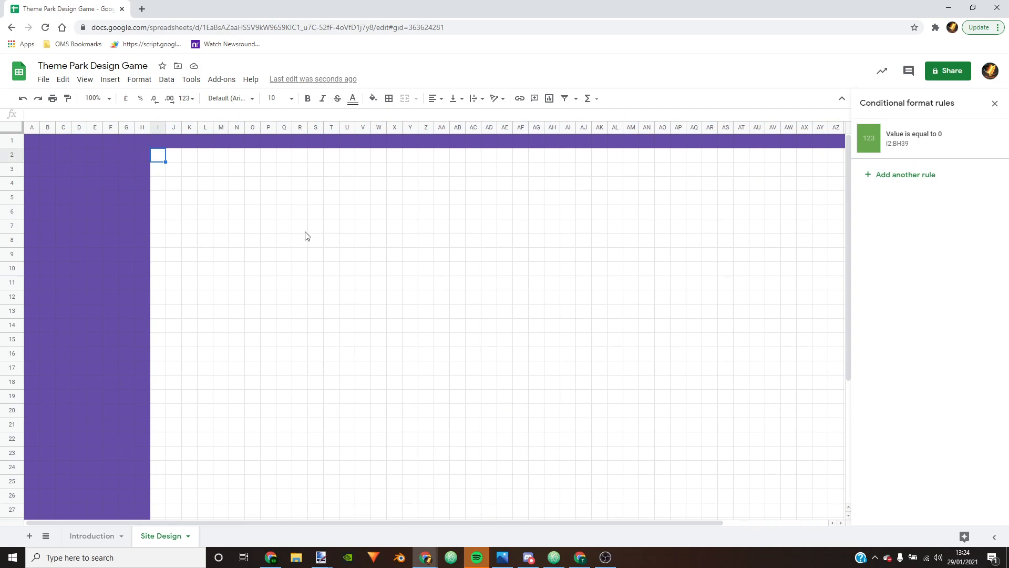
{"action": "type", "text": "0"}
{"action": "key", "text": "Return"}
{"action": "left_click", "coordinate": [233, 231]}
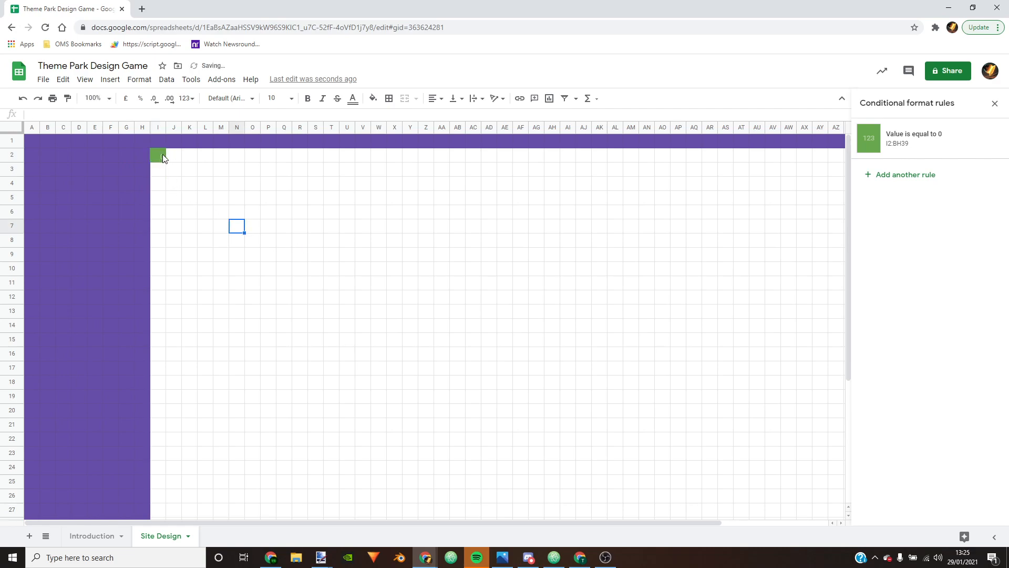
Step: Fill the 0 from cell I2 across row 2 to column BH
{"action": "left_click", "coordinate": [159, 156]}
{"action": "left_click_drag", "start_coordinate": [166, 162], "coordinate": [39, 164]}
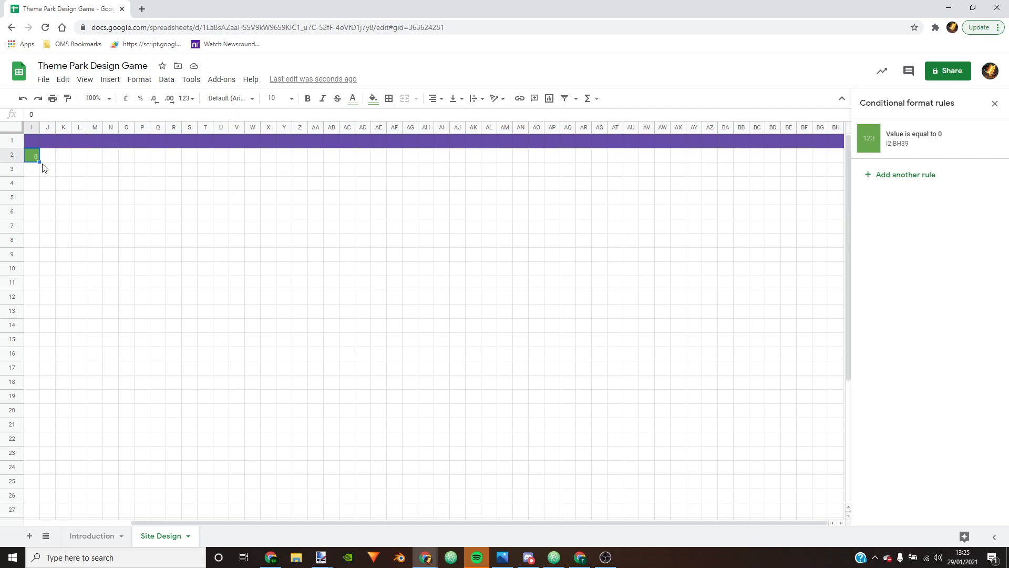
{"action": "left_click_drag", "start_coordinate": [38, 162], "coordinate": [852, 183]}
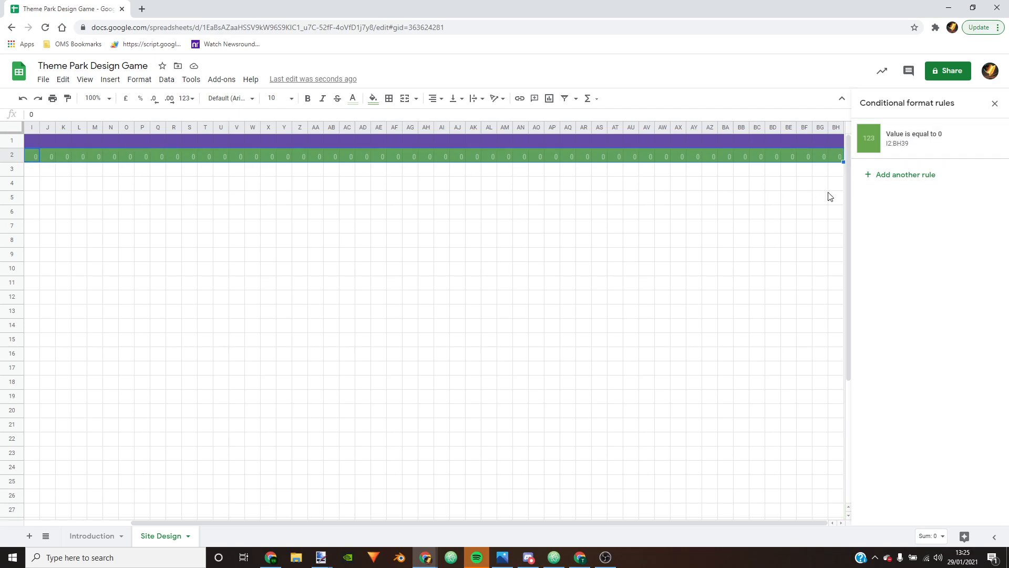
{"action": "left_click", "coordinate": [333, 227]}
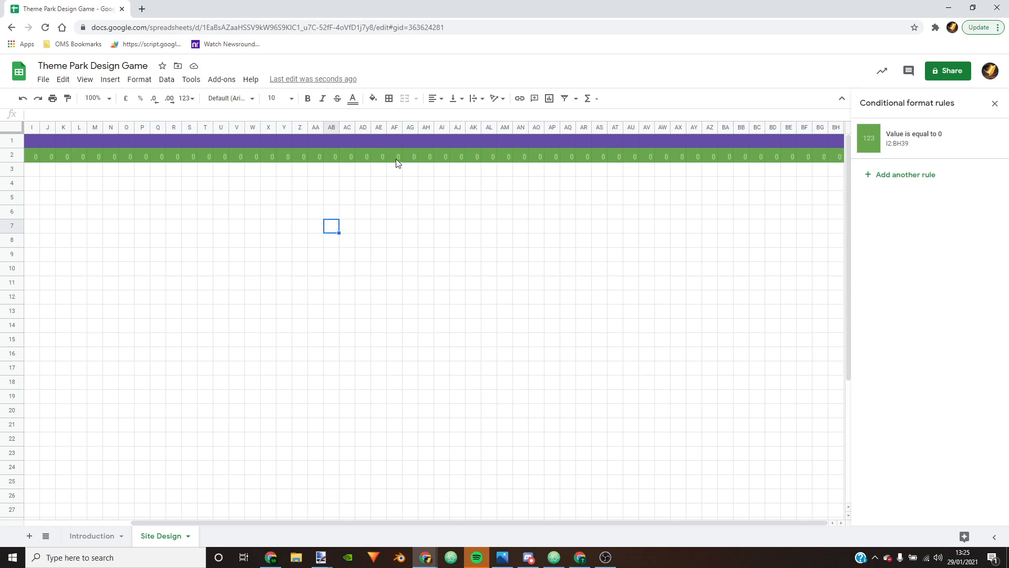
Step: Copy the row of zeros down through row 39 so the whole range I2:BH39 contains 0
{"action": "left_click_drag", "start_coordinate": [37, 154], "coordinate": [839, 494]}
{"action": "left_click_drag", "start_coordinate": [744, 528], "coordinate": [341, 515]}
{"action": "scroll", "coordinate": [393, 409], "scroll_direction": "up", "scroll_amount": 5}
{"action": "left_click", "coordinate": [547, 295]}
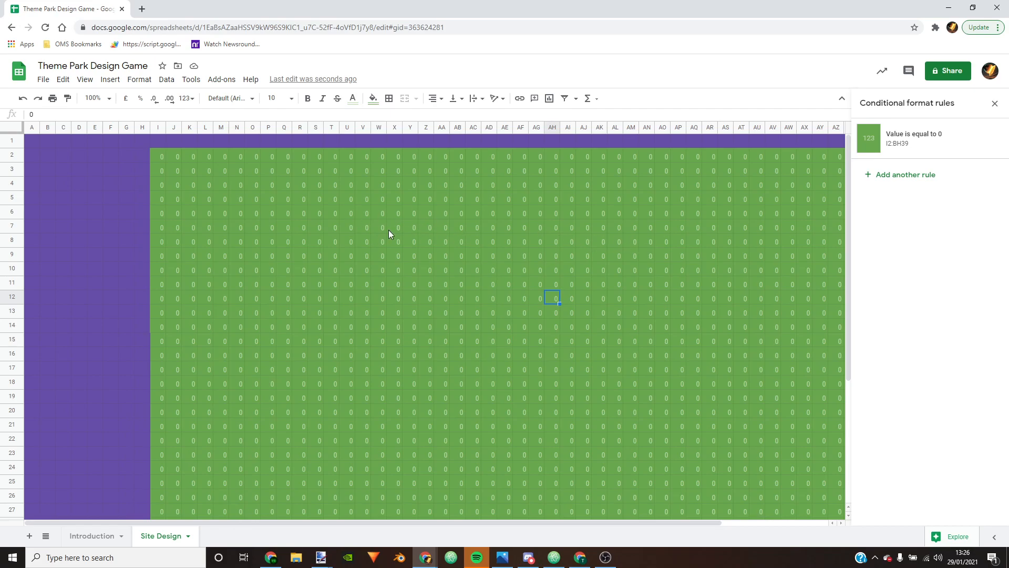
{"action": "left_click", "coordinate": [484, 229]}
{"action": "left_click", "coordinate": [456, 229]}
{"action": "left_click", "coordinate": [457, 259]}
{"action": "left_click", "coordinate": [526, 271]}
{"action": "left_click", "coordinate": [542, 300]}
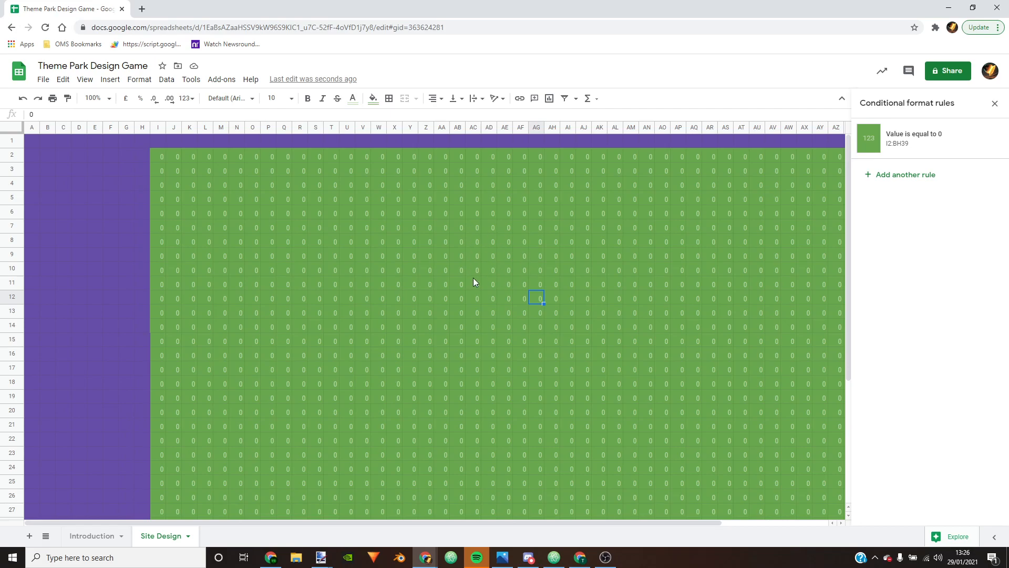
{"action": "left_click", "coordinate": [539, 255]}
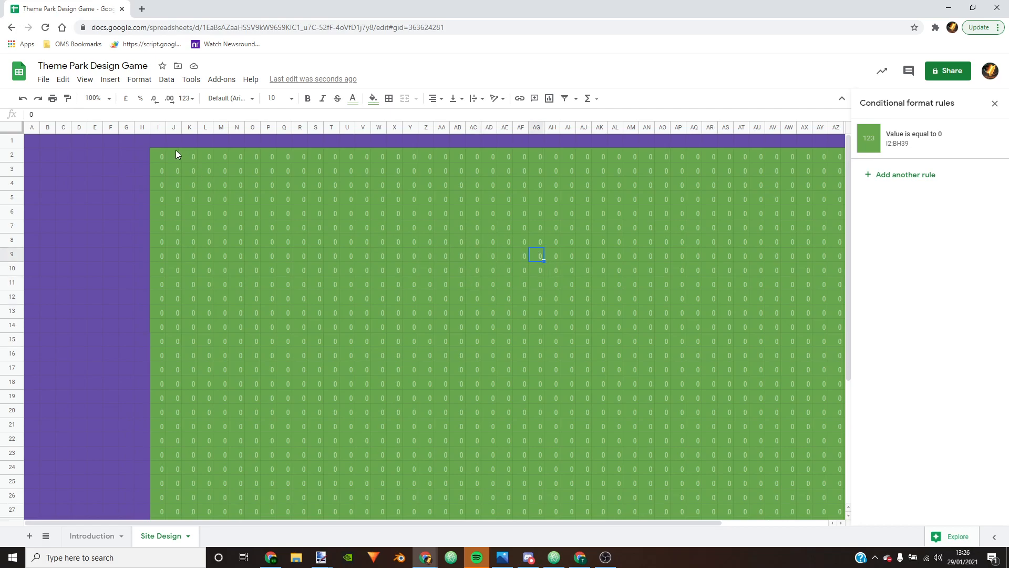
Step: Add a second conditional formatting rule to the grid I2:BH39 for cells equal to 1
{"action": "left_click_drag", "start_coordinate": [157, 153], "coordinate": [835, 510]}
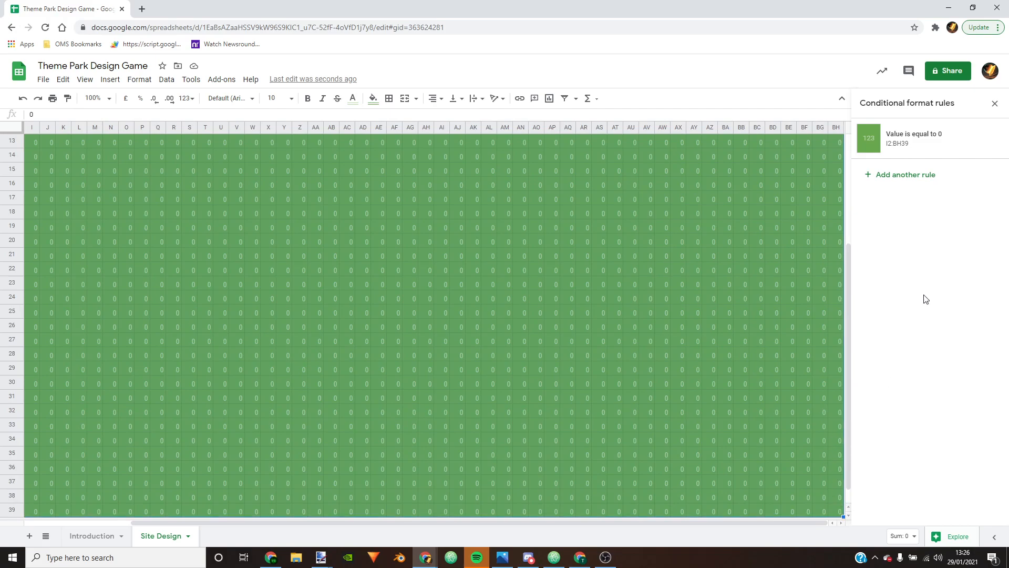
{"action": "scroll", "coordinate": [846, 313], "scroll_direction": "up", "scroll_amount": 4}
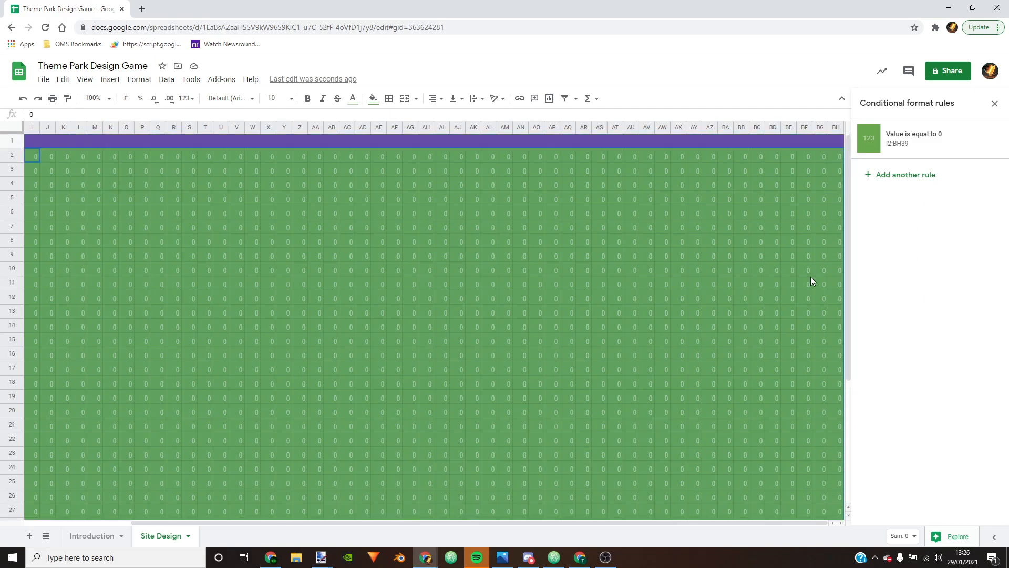
{"action": "scroll", "coordinate": [587, 523], "scroll_direction": "left", "scroll_amount": 4}
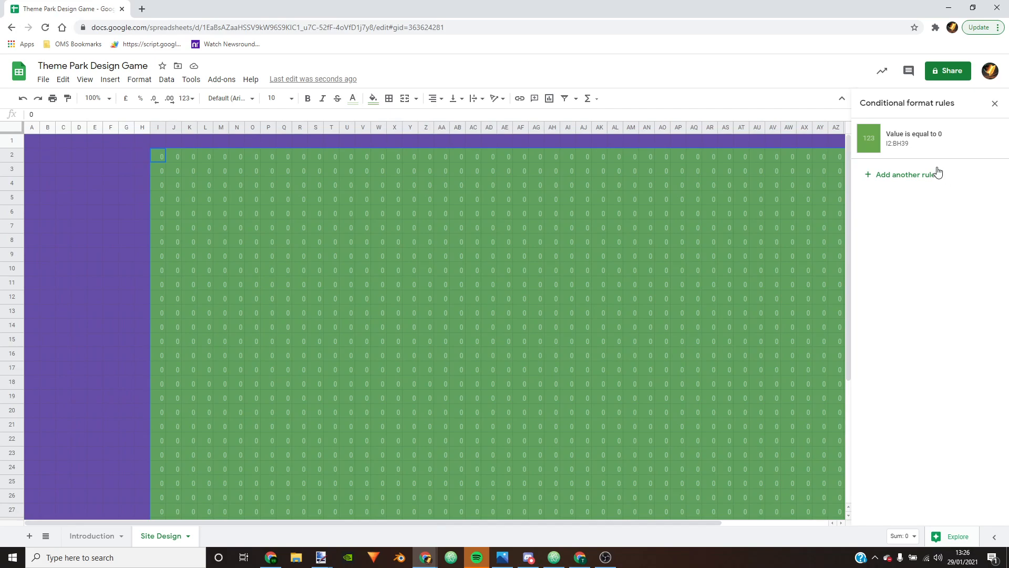
{"action": "left_click", "coordinate": [900, 176]}
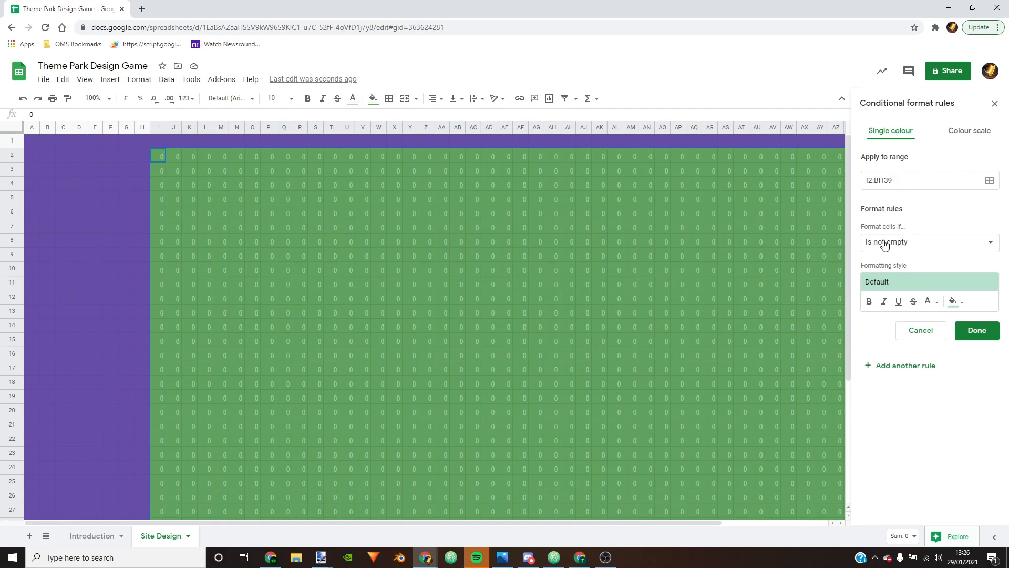
{"action": "left_click", "coordinate": [901, 247]}
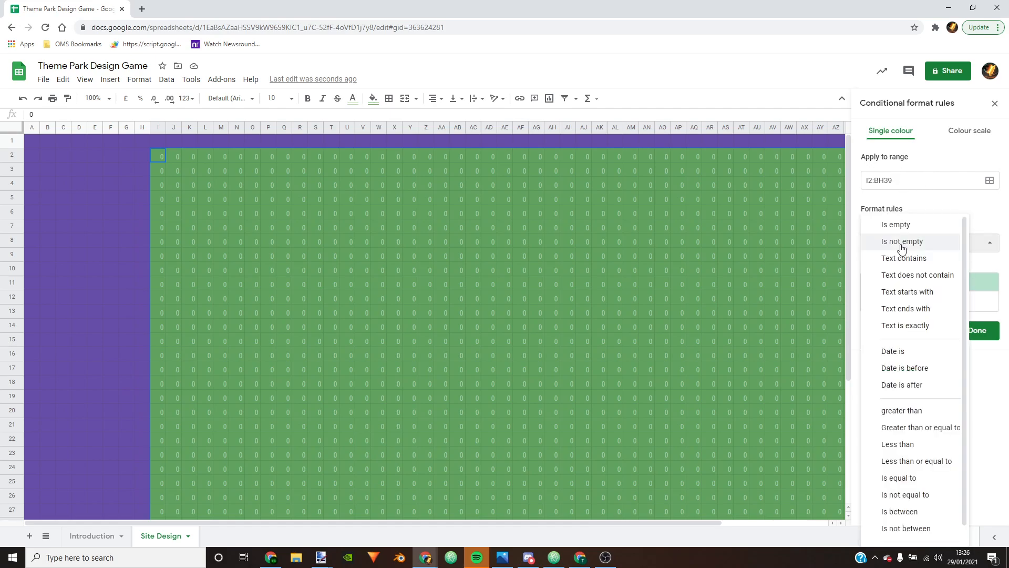
{"action": "left_click", "coordinate": [913, 480]}
{"action": "left_click", "coordinate": [885, 270]}
{"action": "type", "text": "1"}
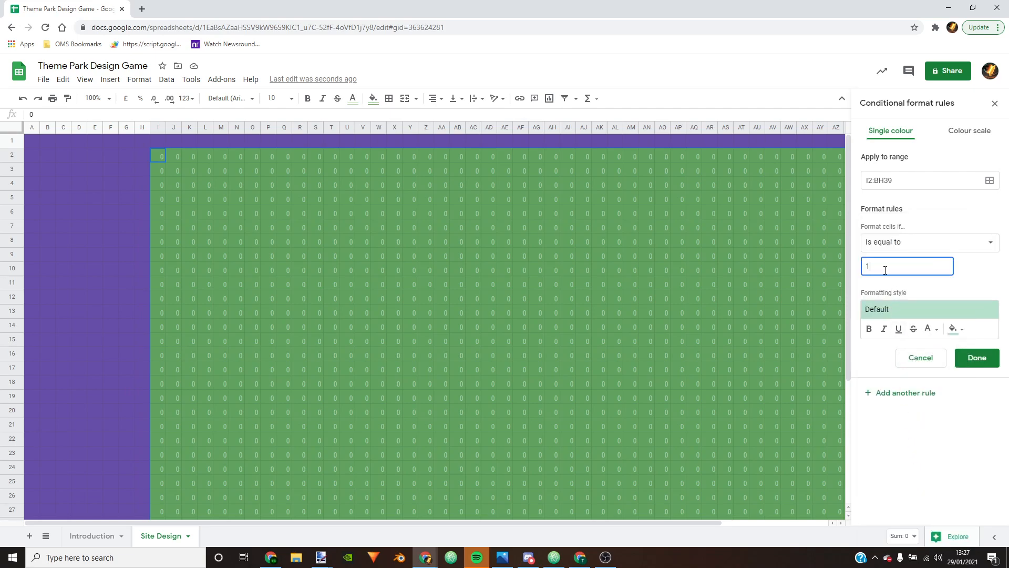
Step: Give the equal-to-1 rule a dark green fill and light green text, and save it
{"action": "left_click", "coordinate": [963, 330]}
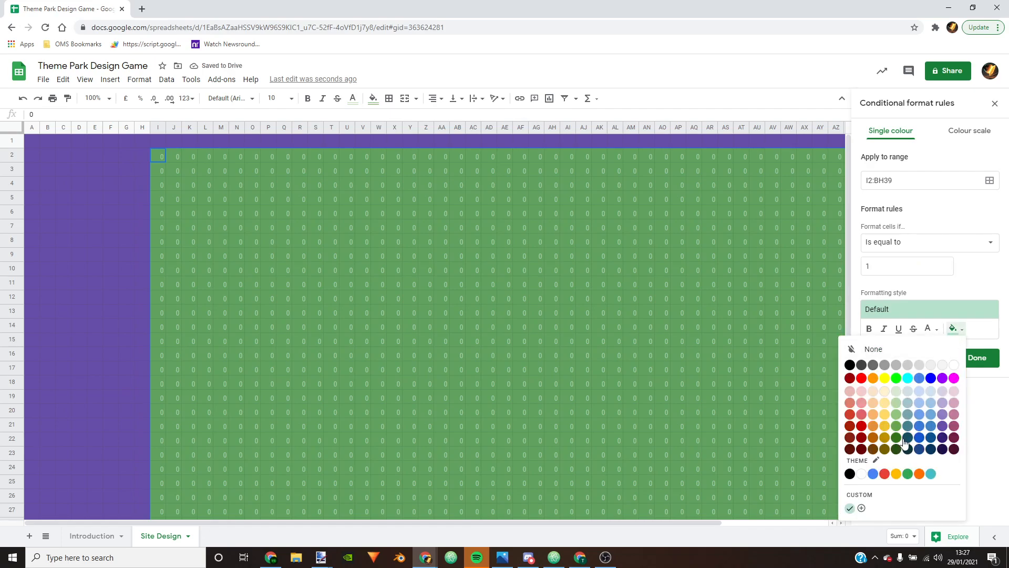
{"action": "left_click", "coordinate": [898, 439]}
{"action": "left_click", "coordinate": [936, 330]}
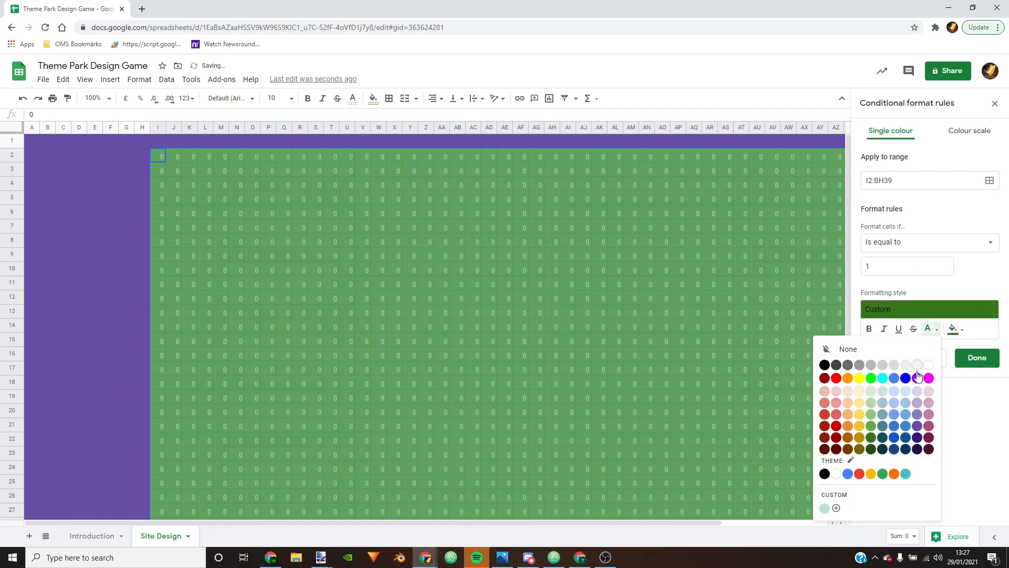
{"action": "left_click", "coordinate": [871, 413]}
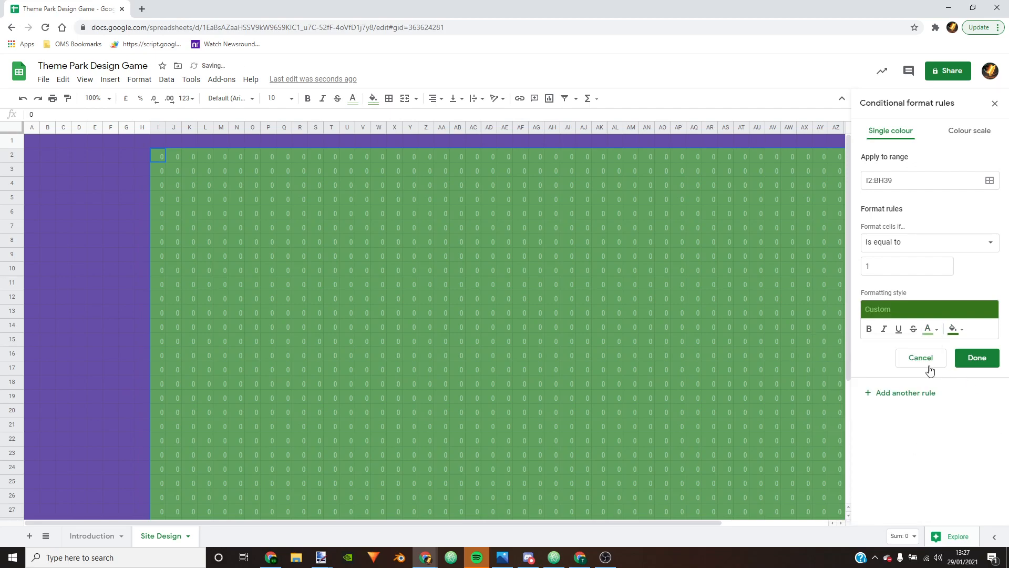
{"action": "left_click", "coordinate": [987, 363]}
Step: Enter 1 in cell AG10 to try out the dark green rule
{"action": "left_click", "coordinate": [530, 273]}
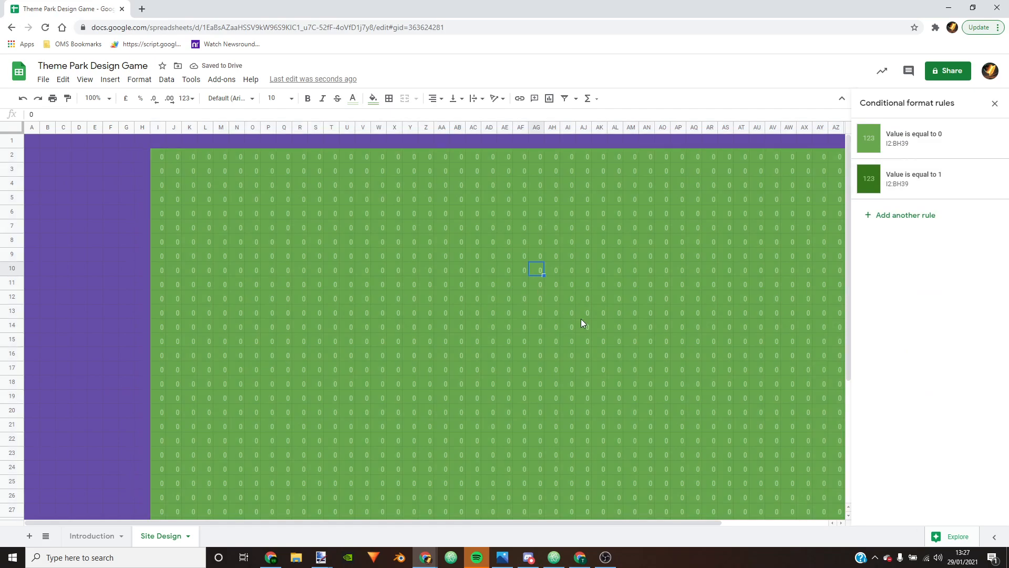
{"action": "type", "text": "1"}
{"action": "key", "text": "Return"}
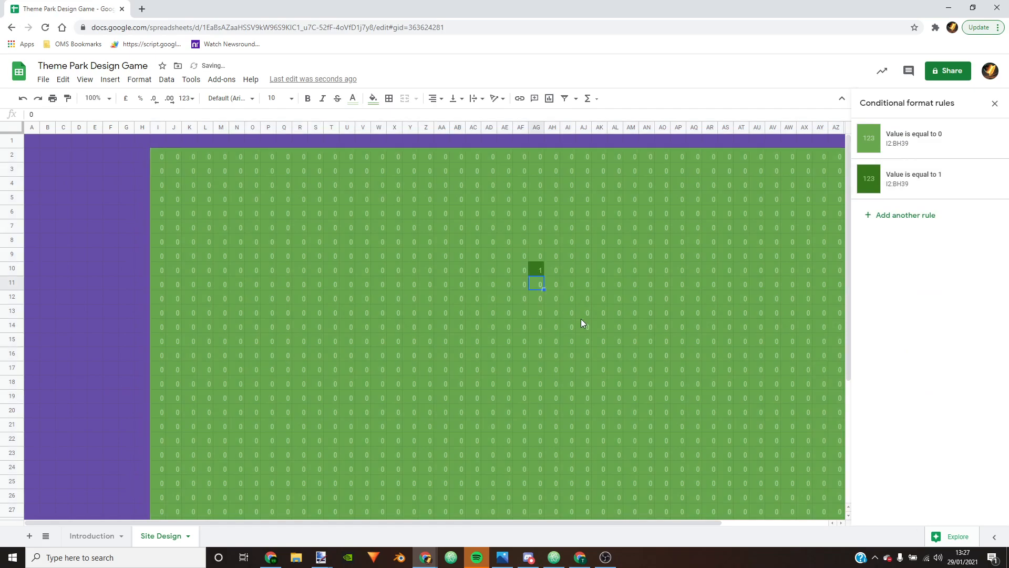
{"action": "left_click", "coordinate": [607, 314]}
{"action": "left_click", "coordinate": [680, 414]}
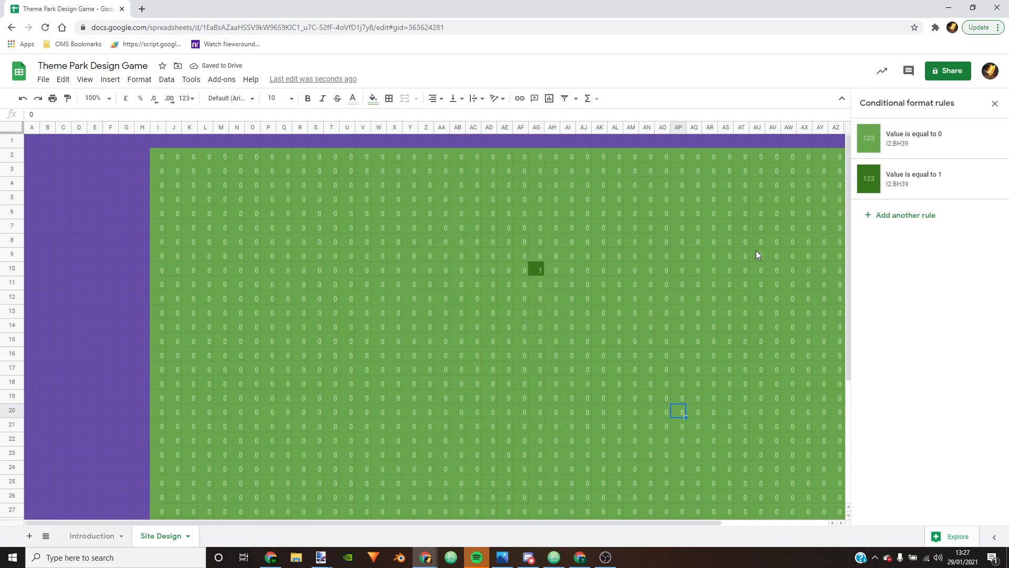
{"action": "left_click", "coordinate": [516, 328]}
Step: Copy the 1 from cell AG10 over AG10:AI12 and into AJ11:AK11
{"action": "left_click", "coordinate": [540, 268]}
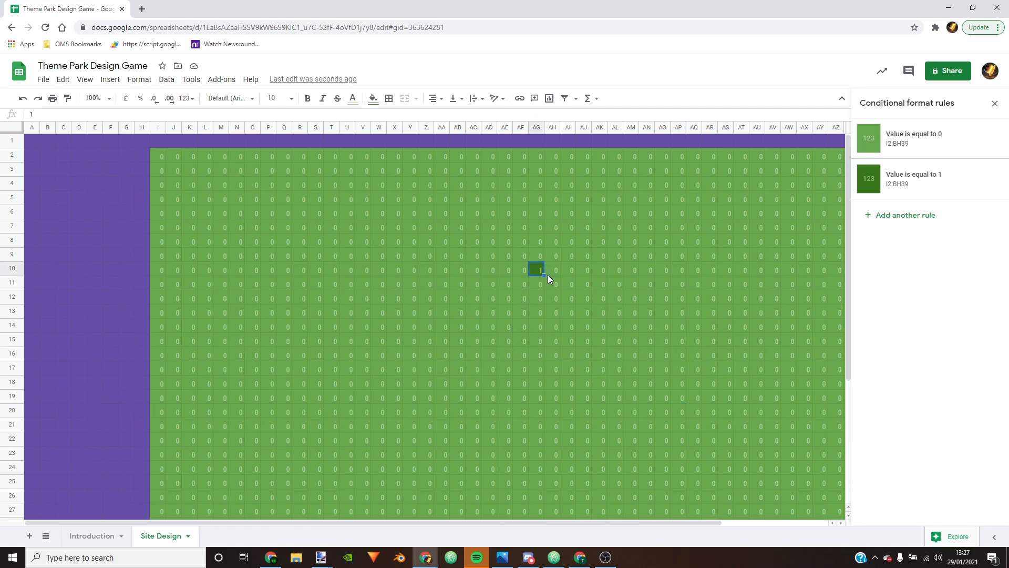
{"action": "left_click_drag", "start_coordinate": [544, 275], "coordinate": [604, 286]}
{"action": "left_click", "coordinate": [572, 285]}
{"action": "left_click", "coordinate": [630, 311]}
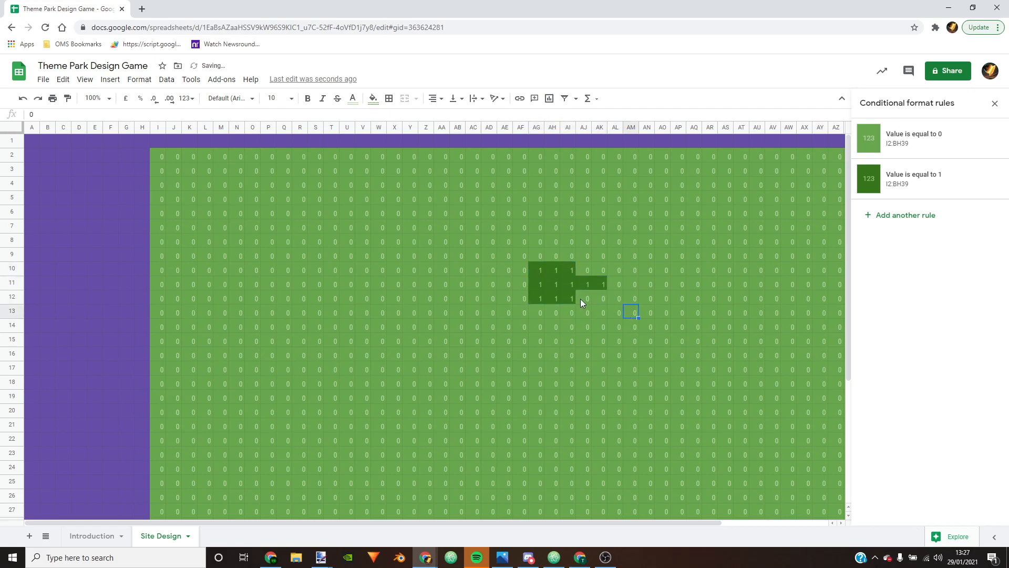
Step: Extend the patch of 1s into AE11:AF11, down column AE to row 14, and into AF12
{"action": "mouse_move", "coordinate": [506, 288]}
{"action": "left_mouse_down"}
{"action": "mouse_move", "coordinate": [530, 299]}
{"action": "mouse_move", "coordinate": [505, 290]}
{"action": "mouse_move", "coordinate": [511, 296]}
{"action": "left_mouse_up"}
{"action": "left_click", "coordinate": [507, 285]}
{"action": "left_click", "coordinate": [537, 285]}
{"action": "left_click", "coordinate": [506, 283]}
{"action": "left_click", "coordinate": [525, 301]}
{"action": "left_click", "coordinate": [511, 288]}
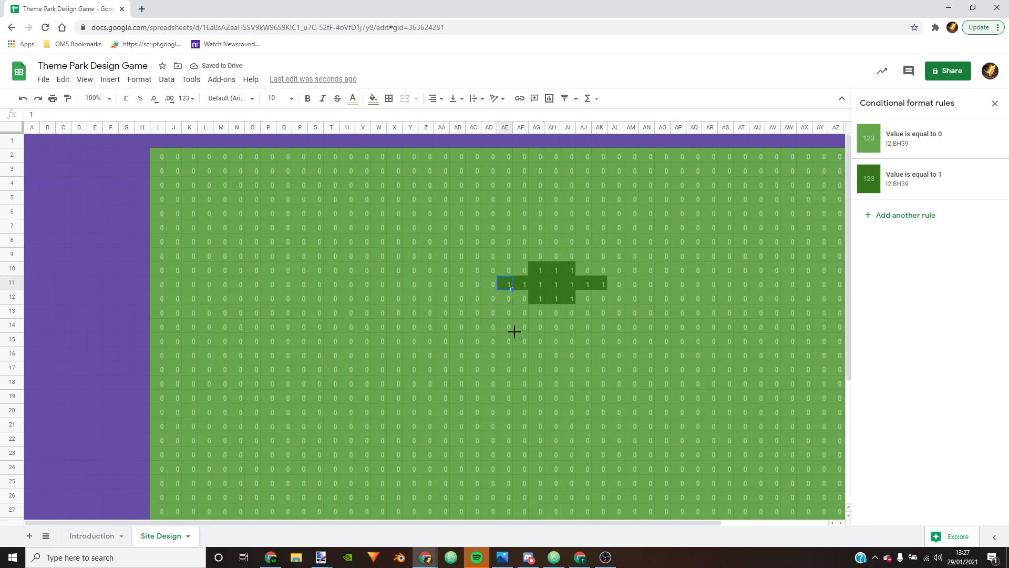
{"action": "left_click_drag", "start_coordinate": [514, 331], "coordinate": [515, 329]}
{"action": "left_click", "coordinate": [513, 299]}
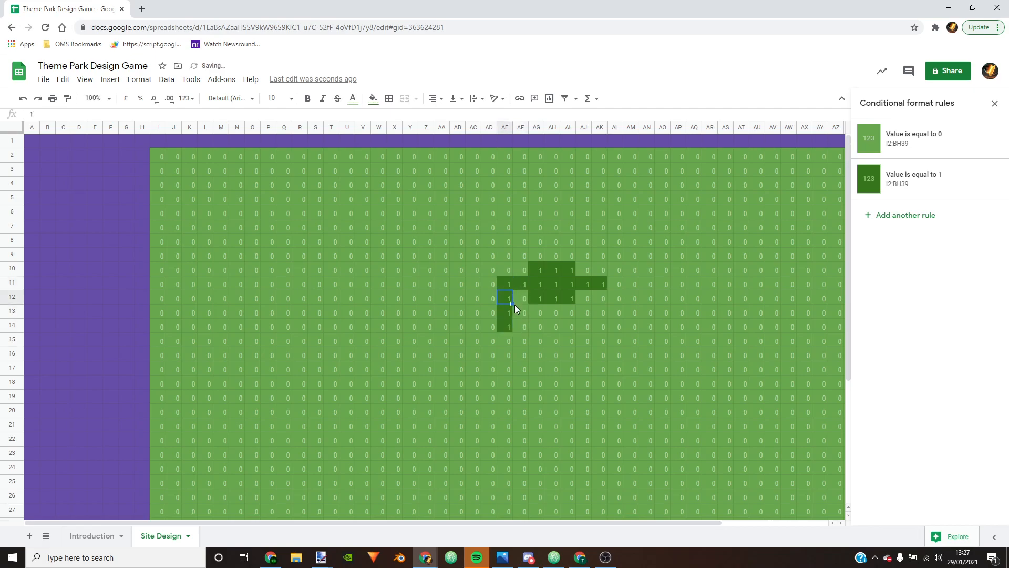
{"action": "left_click_drag", "start_coordinate": [512, 304], "coordinate": [546, 311]}
{"action": "left_click", "coordinate": [586, 314]}
{"action": "scroll", "coordinate": [699, 290], "scroll_direction": "down", "scroll_amount": 4}
{"action": "scroll", "coordinate": [699, 290], "scroll_direction": "up", "scroll_amount": 4}
{"action": "mouse_move", "coordinate": [536, 520]}
{"action": "left_mouse_down"}
{"action": "mouse_move", "coordinate": [620, 523]}
{"action": "mouse_move", "coordinate": [547, 523]}
{"action": "left_mouse_up"}
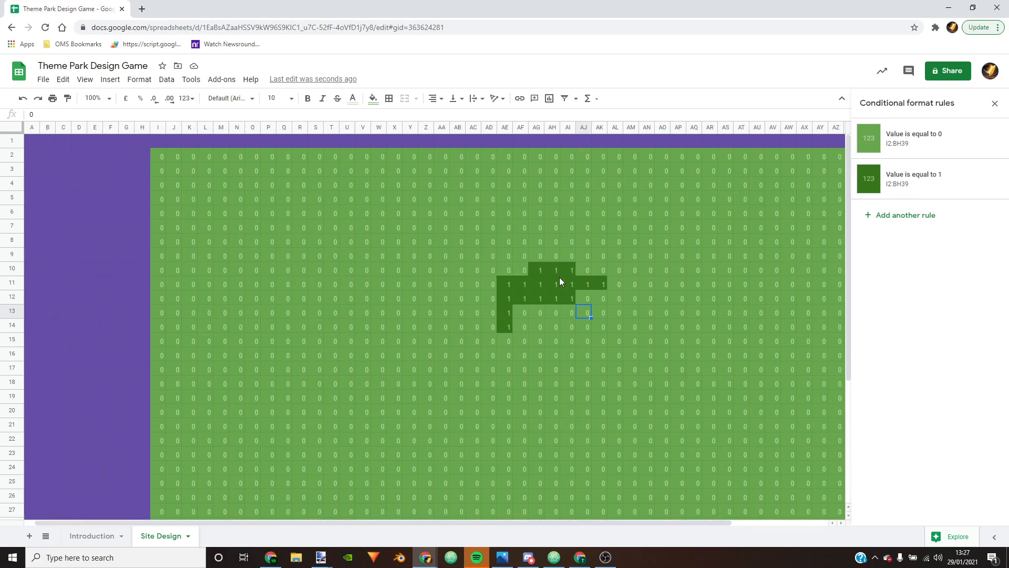
{"action": "left_click", "coordinate": [559, 295]}
{"action": "left_click", "coordinate": [559, 276]}
{"action": "left_click", "coordinate": [520, 285]}
{"action": "left_click", "coordinate": [500, 288]}
{"action": "left_click", "coordinate": [539, 286]}
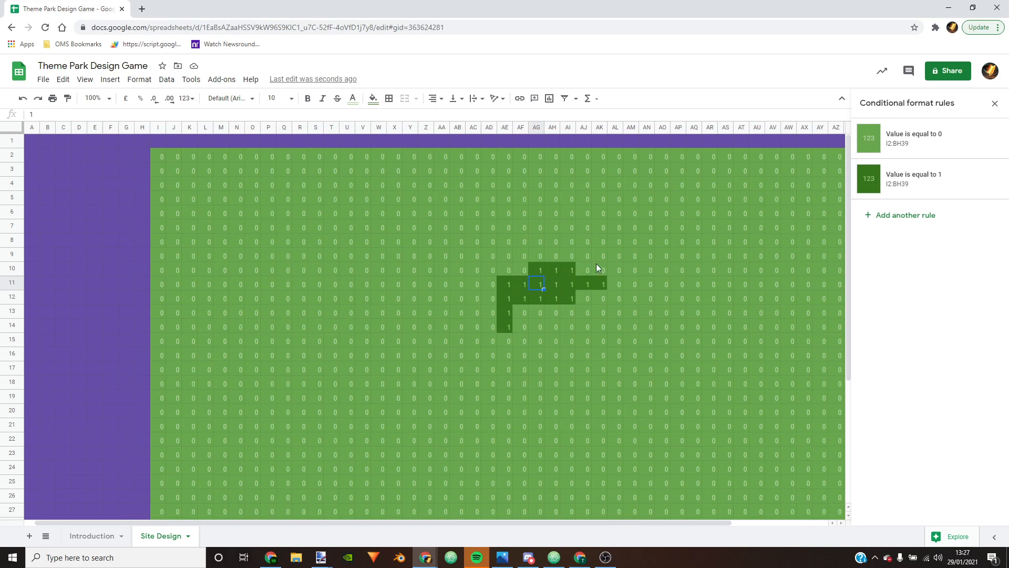
{"action": "left_click", "coordinate": [561, 272]}
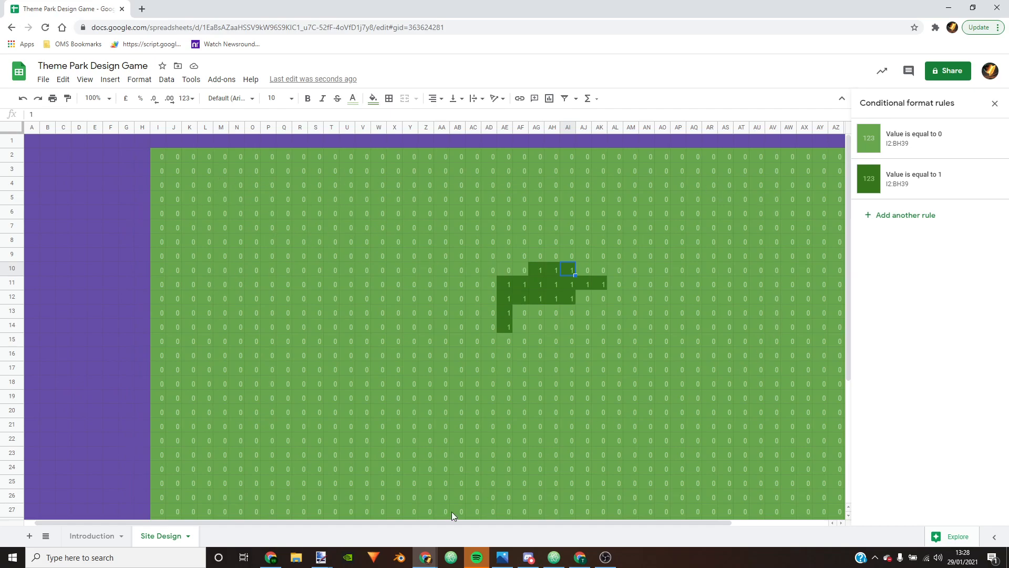
Step: Start another conditional format rule on I2:BH39 for cells whose value is equal to -1
{"action": "mouse_move", "coordinate": [379, 523]}
{"action": "left_mouse_down"}
{"action": "mouse_move", "coordinate": [514, 516]}
{"action": "mouse_move", "coordinate": [393, 509]}
{"action": "left_mouse_up"}
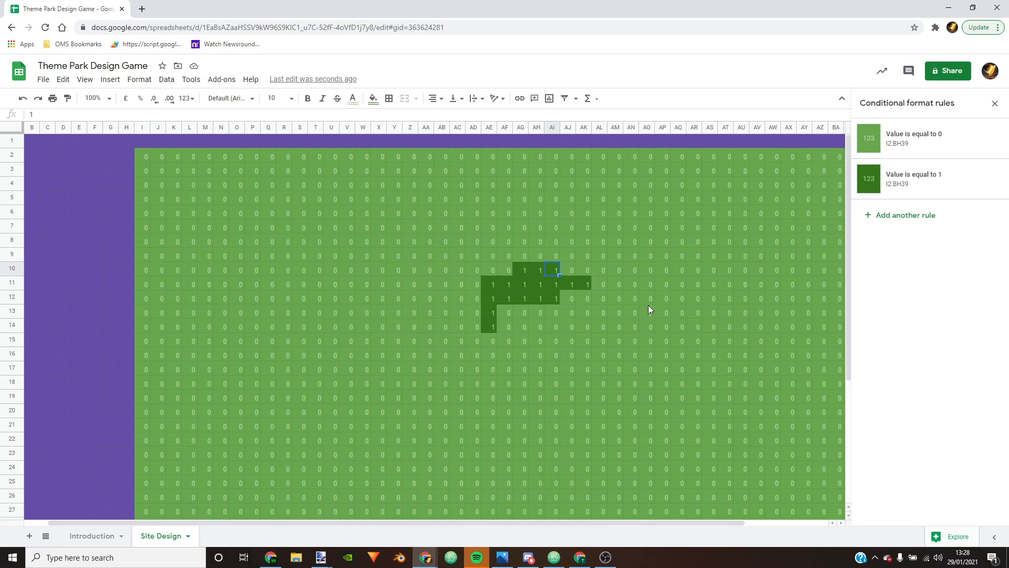
{"action": "left_click_drag", "start_coordinate": [146, 156], "coordinate": [843, 521]}
{"action": "scroll", "coordinate": [472, 317], "scroll_direction": "up", "scroll_amount": 1}
{"action": "scroll", "coordinate": [471, 317], "scroll_direction": "up", "scroll_amount": 4}
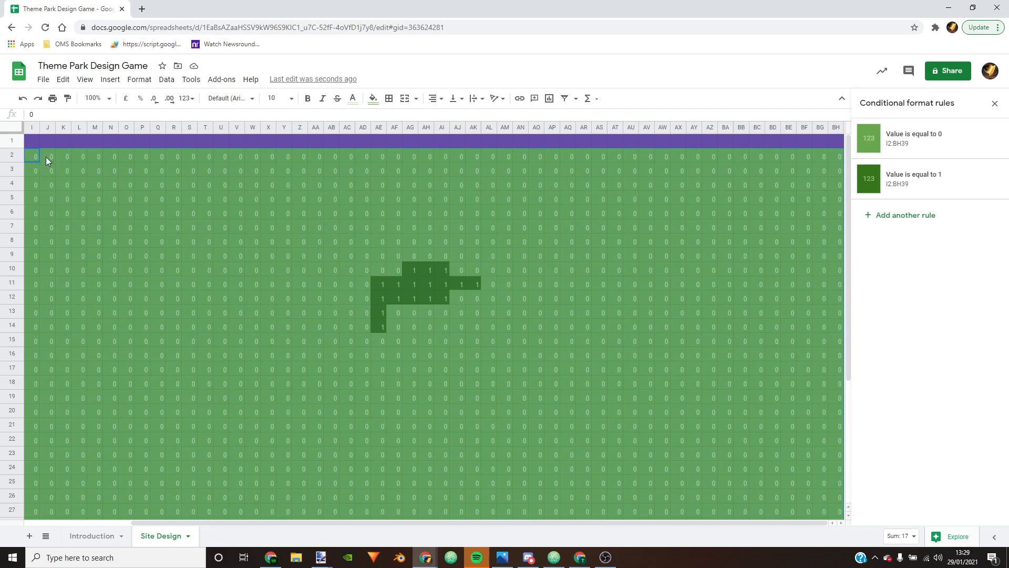
{"action": "left_click", "coordinate": [890, 216]}
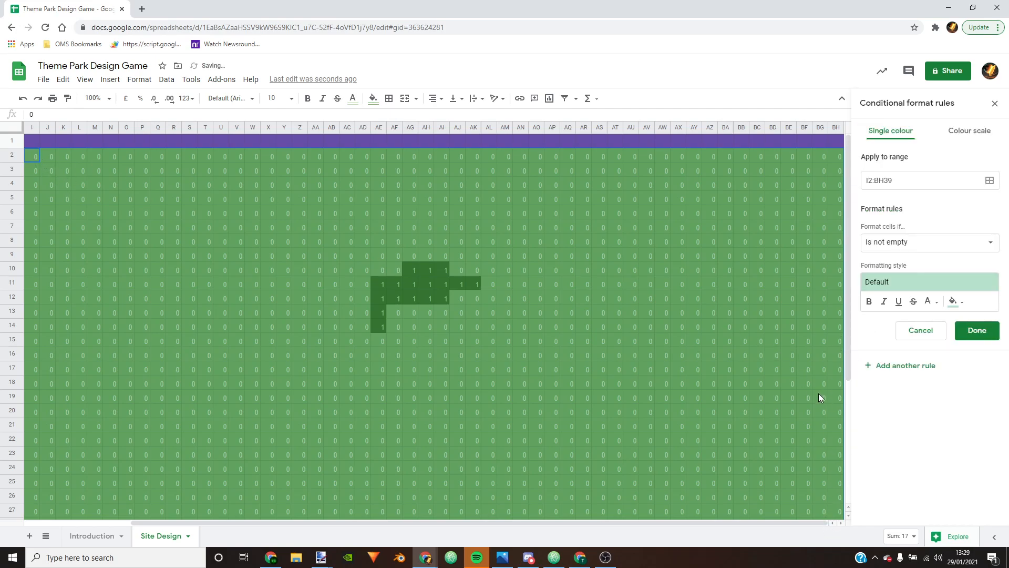
{"action": "left_click", "coordinate": [890, 247]}
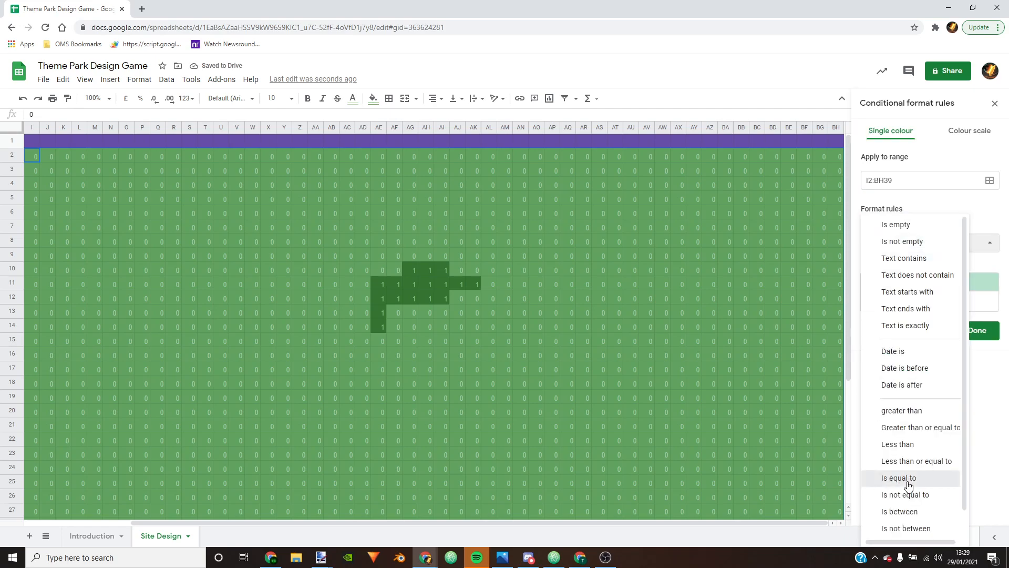
{"action": "left_click", "coordinate": [904, 479]}
{"action": "left_click", "coordinate": [888, 269]}
{"action": "type", "text": "-1"}
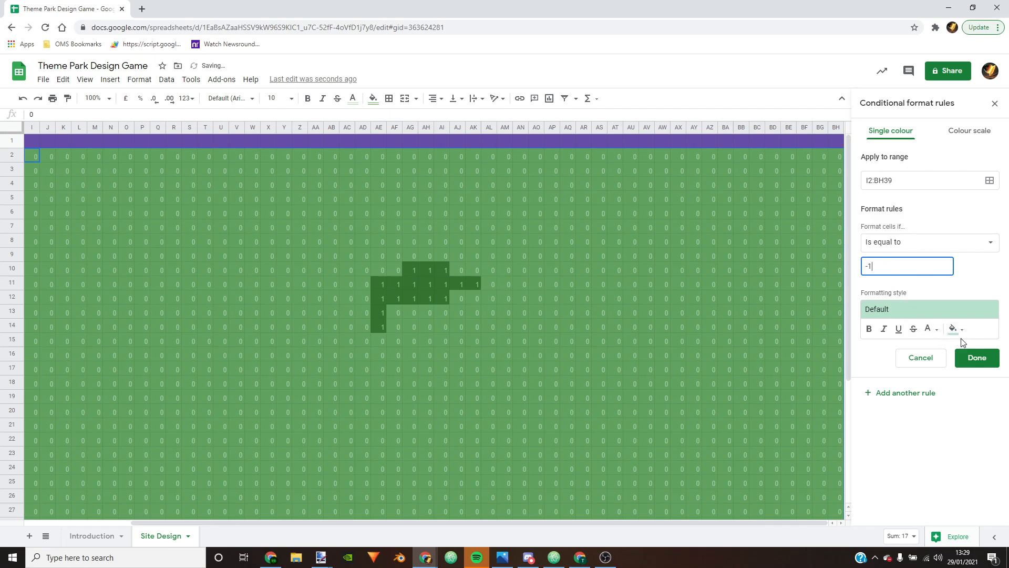
Step: Give the equal-to -1 rule a light blue fill and paler blue text, and save it
{"action": "left_click", "coordinate": [954, 328]}
{"action": "left_click", "coordinate": [954, 329]}
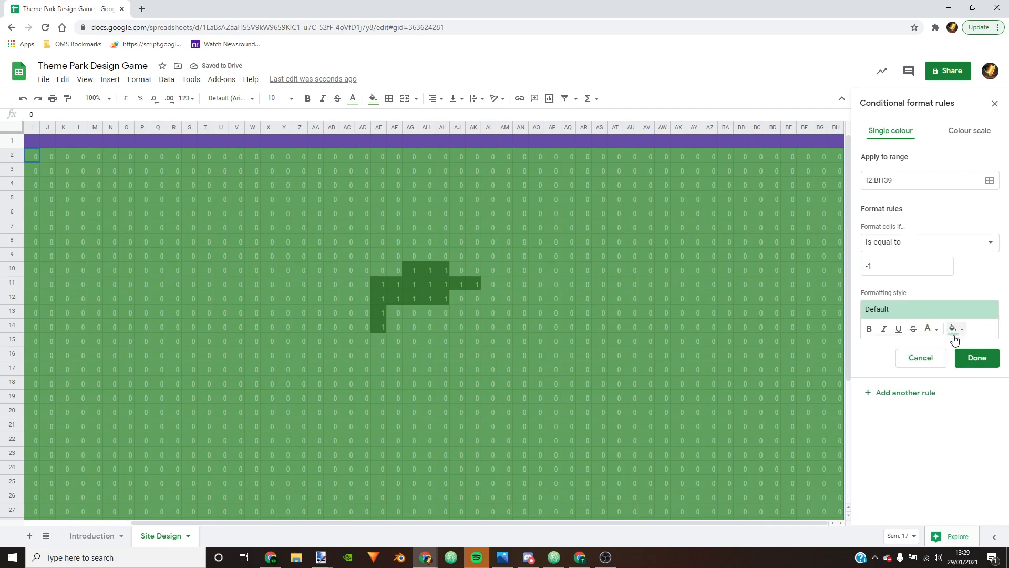
{"action": "left_click", "coordinate": [953, 329]}
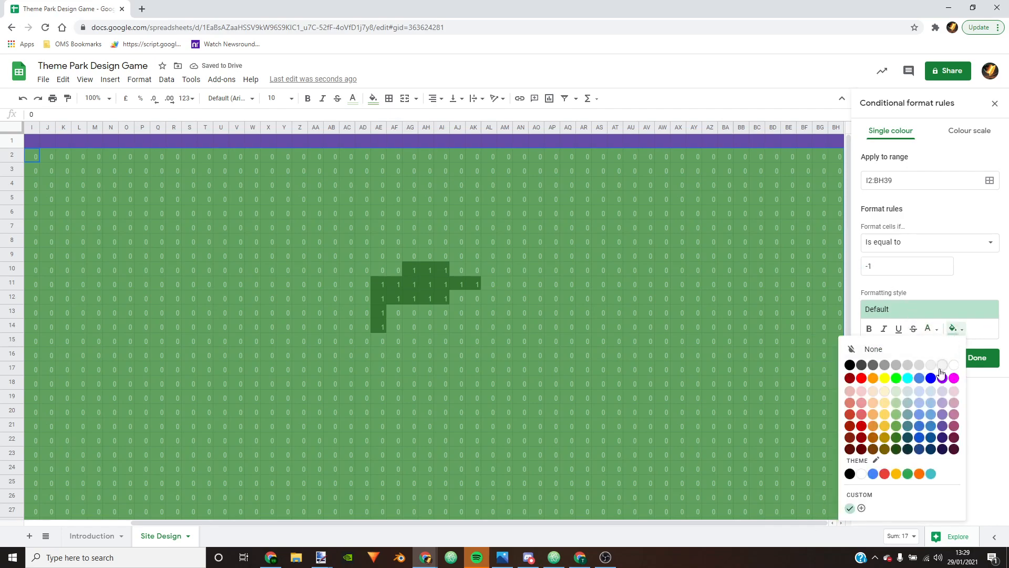
{"action": "left_click", "coordinate": [920, 415]}
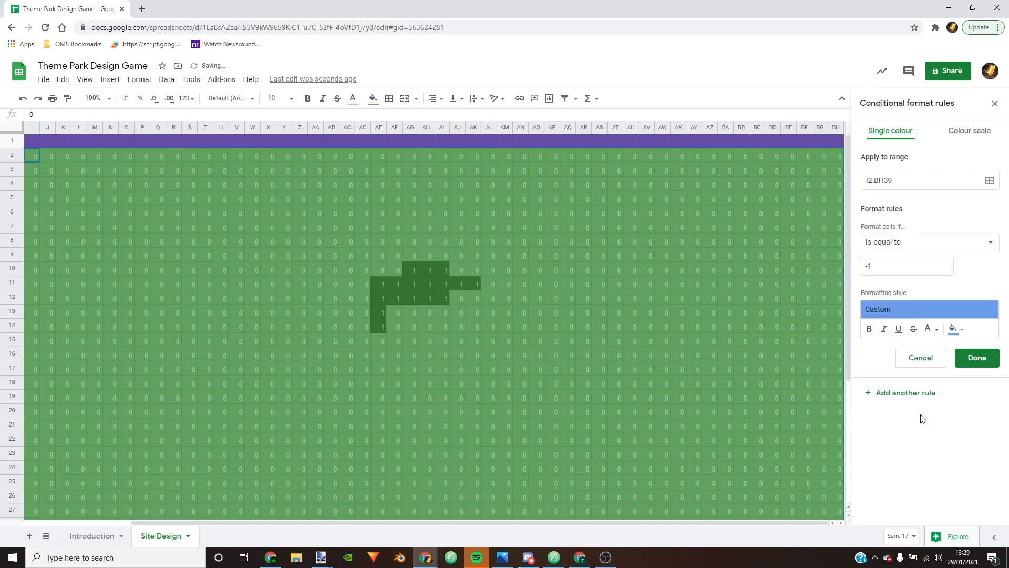
{"action": "left_click", "coordinate": [932, 329]}
{"action": "left_click", "coordinate": [894, 402]}
{"action": "left_click", "coordinate": [978, 358]}
Step: Enter -1 in cell AL19 and copy it along row 19 to AP19 as the start of a river
{"action": "left_click", "coordinate": [484, 399]}
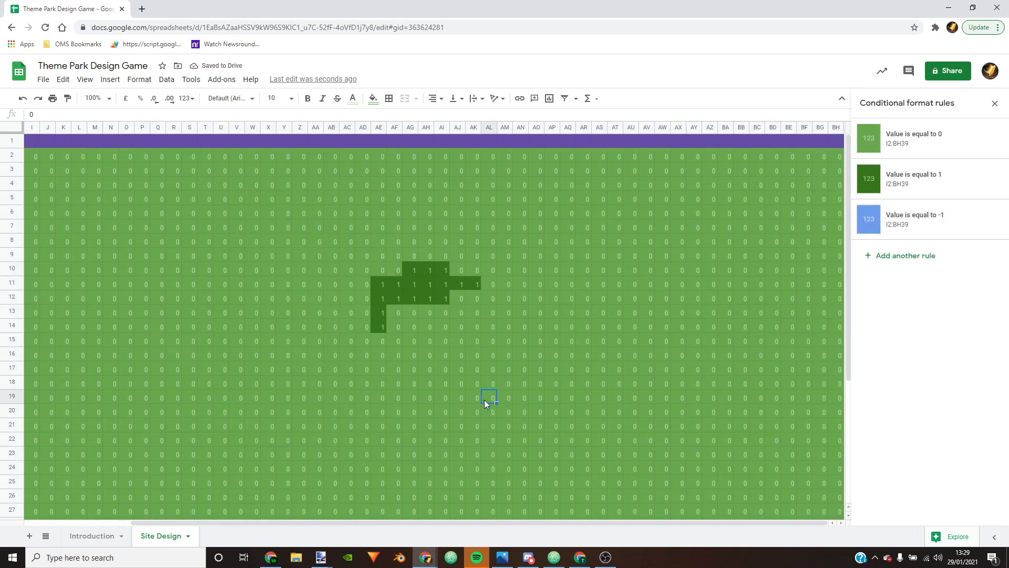
{"action": "type", "text": "-1"}
{"action": "key", "text": "Return"}
{"action": "left_click", "coordinate": [566, 353]}
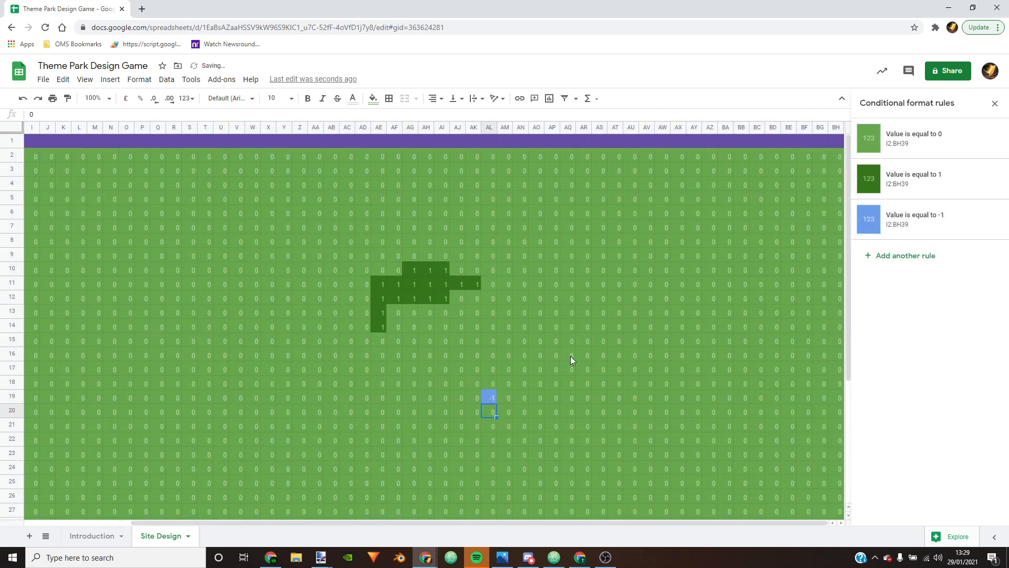
{"action": "left_click", "coordinate": [493, 397]}
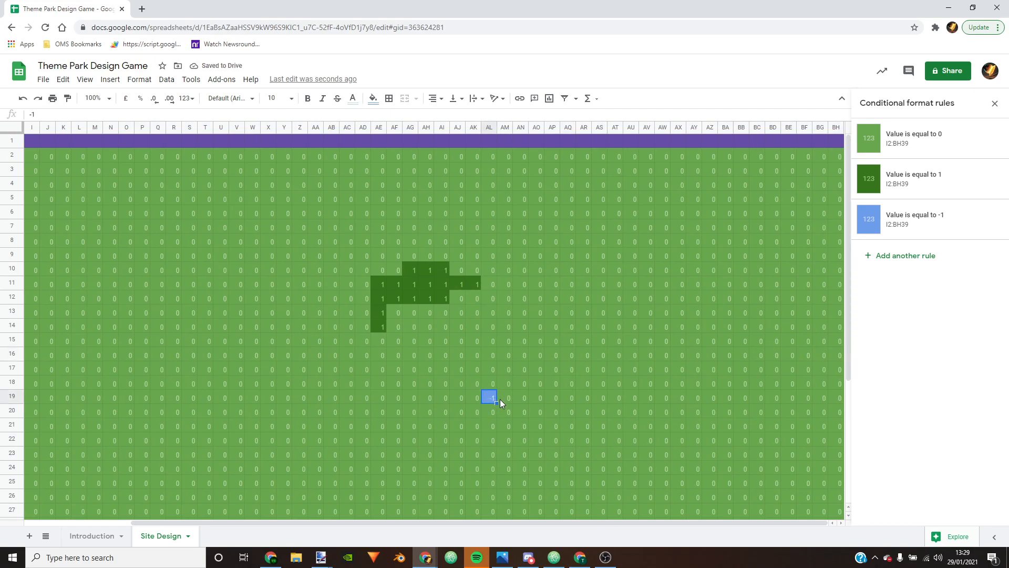
{"action": "left_click_drag", "start_coordinate": [497, 403], "coordinate": [557, 402]}
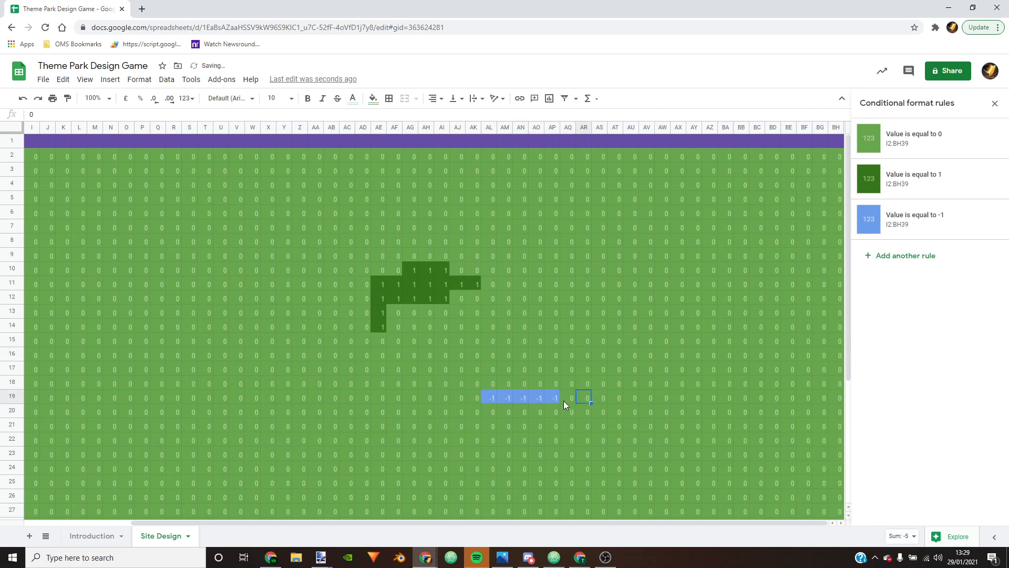
Step: Extend the -1 river through AP18:AR18, AQ17:AR17 and AR16 up to AR15:AT15
{"action": "left_click", "coordinate": [557, 399]}
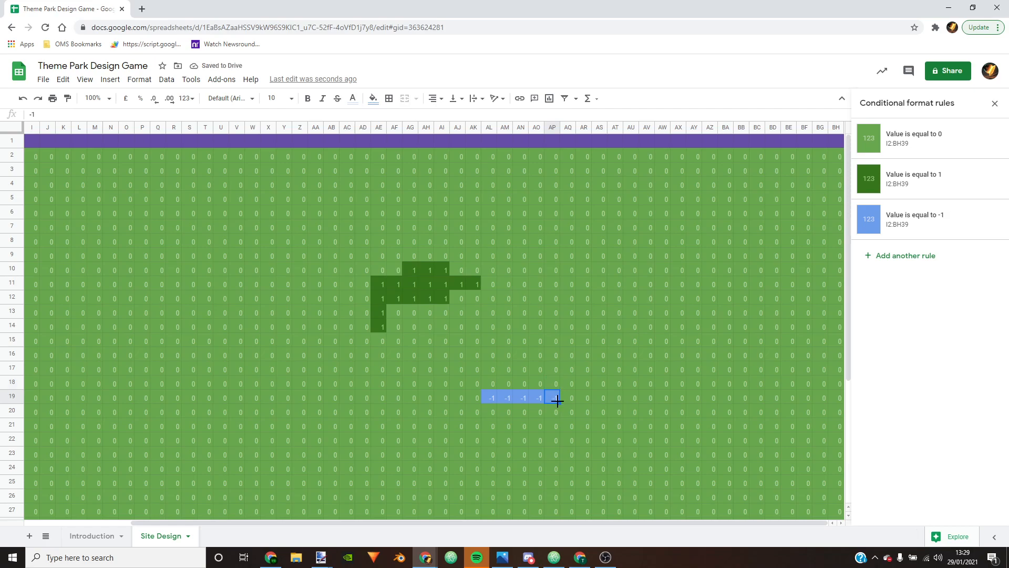
{"action": "left_click_drag", "start_coordinate": [560, 403], "coordinate": [593, 389]}
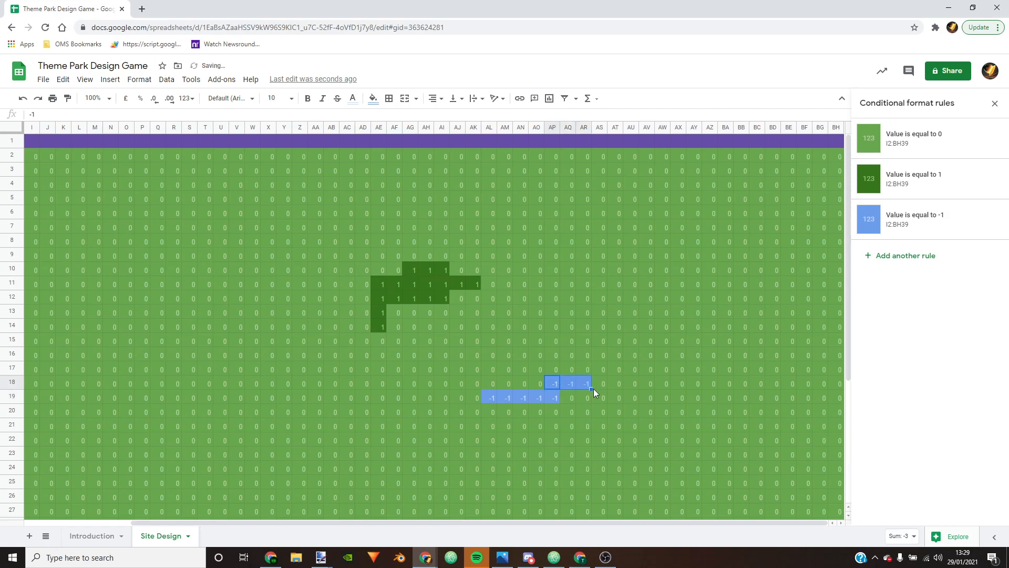
{"action": "left_click", "coordinate": [584, 384]}
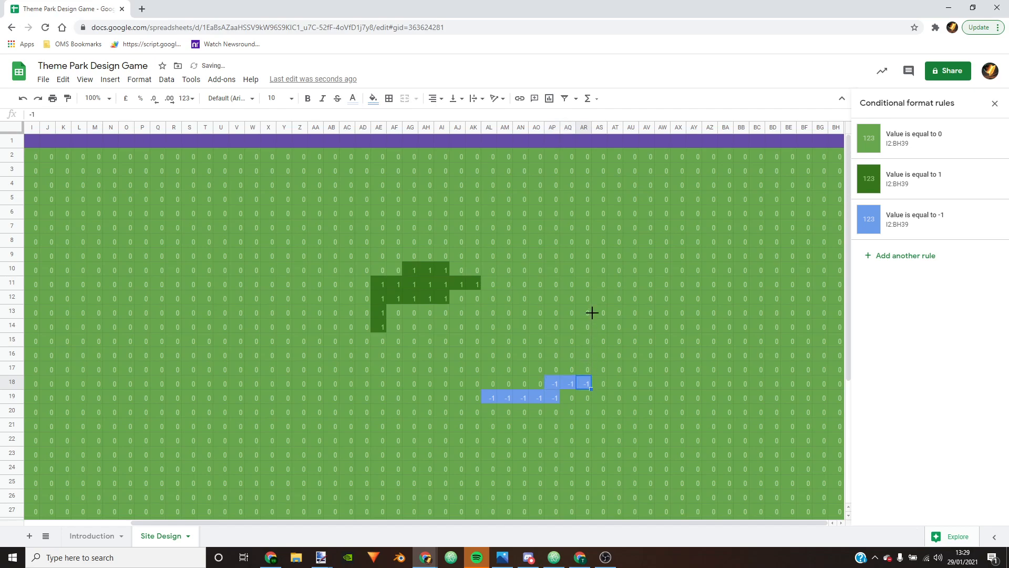
{"action": "left_click_drag", "start_coordinate": [592, 389], "coordinate": [619, 343]}
{"action": "left_click", "coordinate": [587, 341]}
{"action": "left_click", "coordinate": [594, 382]}
{"action": "left_click", "coordinate": [564, 368]}
{"action": "left_click", "coordinate": [585, 369]}
{"action": "left_click_drag", "start_coordinate": [591, 374], "coordinate": [579, 374]}
{"action": "left_click", "coordinate": [613, 382]}
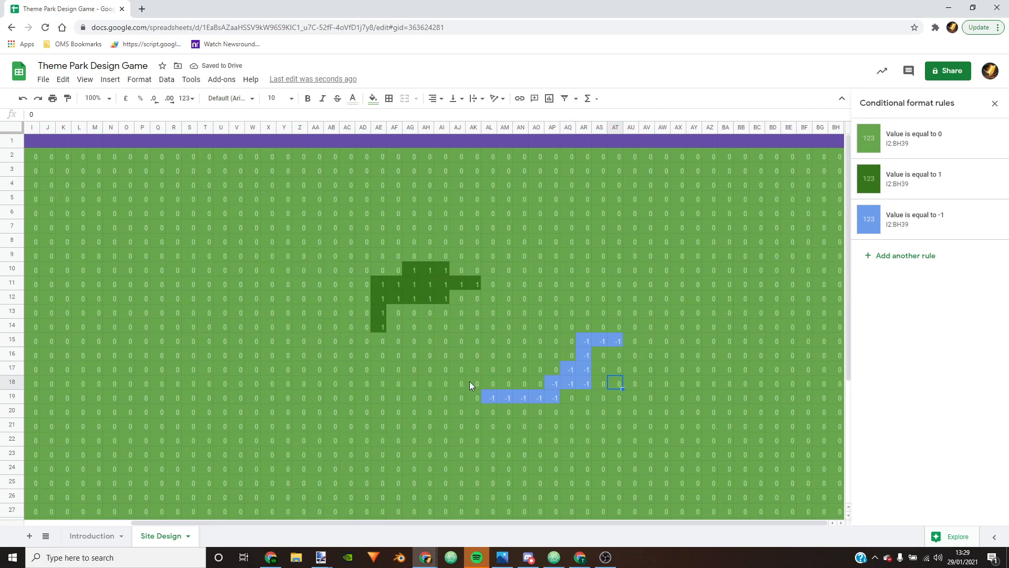
Step: Copy the -1 from AT15 along row 15 to the grid's edge at BH15
{"action": "left_click", "coordinate": [616, 339]}
{"action": "left_click_drag", "start_coordinate": [622, 345], "coordinate": [867, 346]}
{"action": "left_click", "coordinate": [650, 410]}
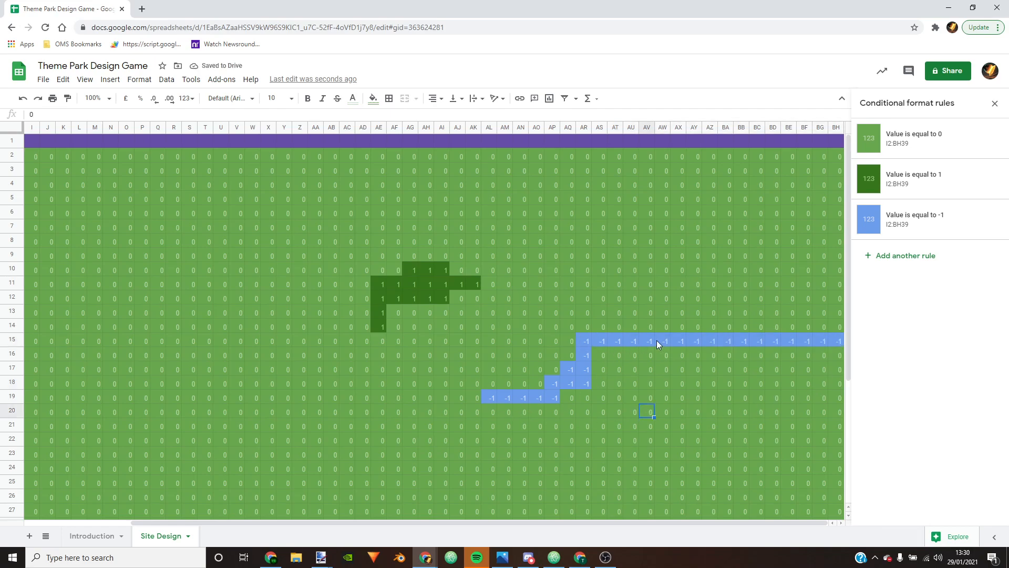
{"action": "left_click", "coordinate": [601, 330]}
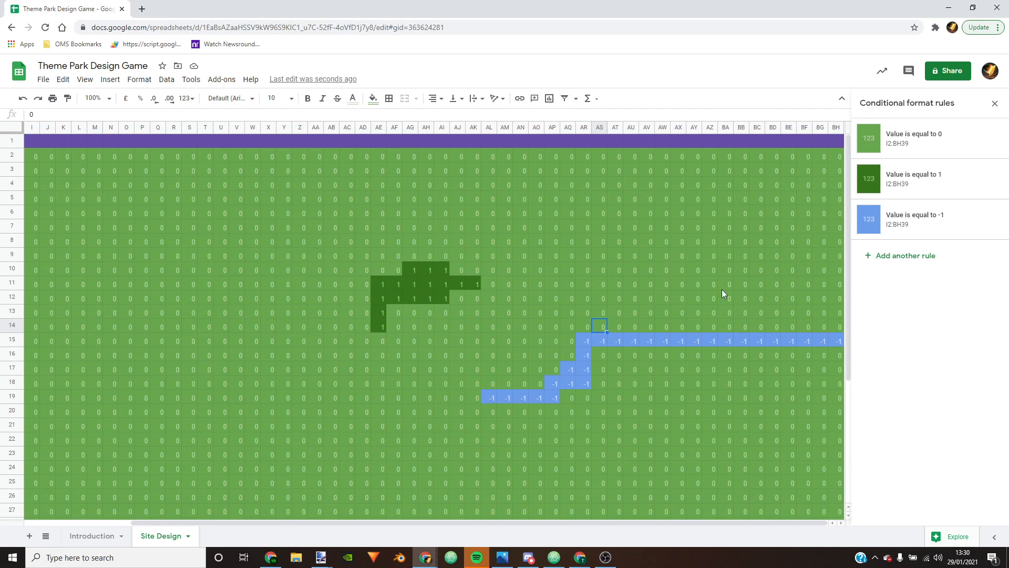
Step: Enter -1 in cells AQ7, AR6 and AR7 to make a small separate pond
{"action": "left_click", "coordinate": [572, 229]}
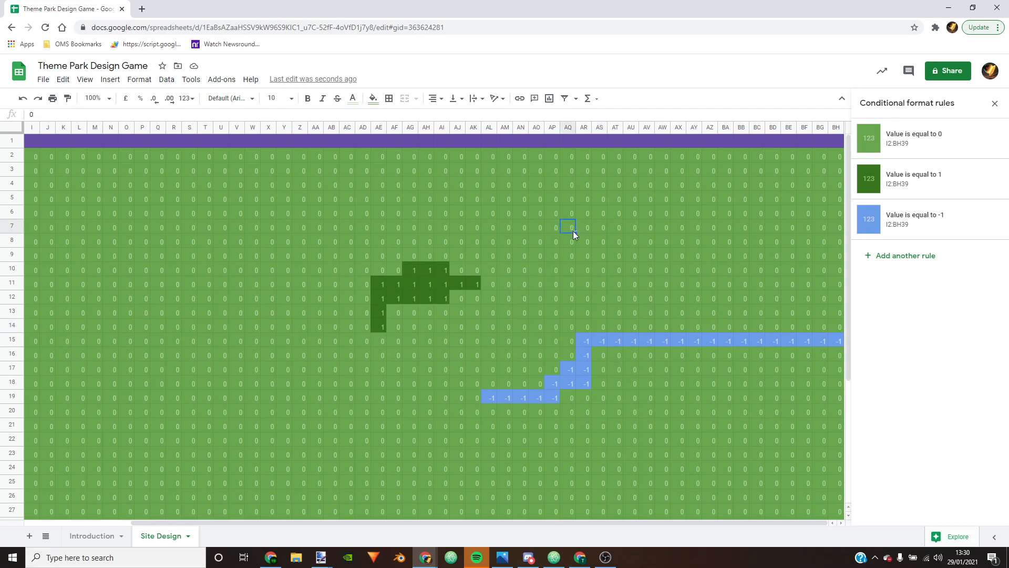
{"action": "type", "text": "-1"}
{"action": "key", "text": "Return"}
{"action": "left_click", "coordinate": [586, 214]}
{"action": "type", "text": "-1"}
{"action": "key", "text": "Return"}
{"action": "left_click", "coordinate": [571, 265]}
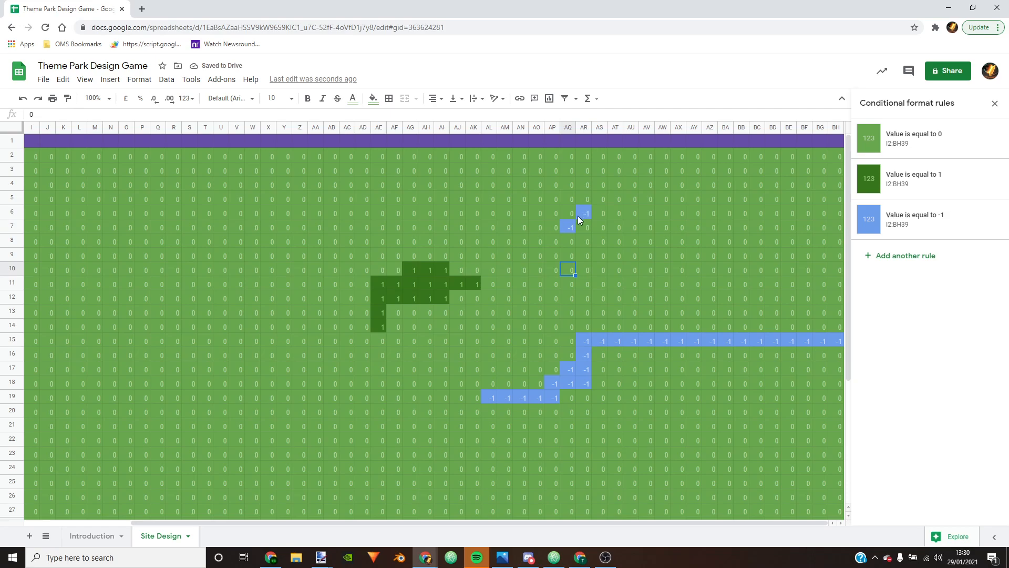
{"action": "left_click", "coordinate": [585, 225]}
{"action": "type", "text": "-1"}
{"action": "key", "text": "Return"}
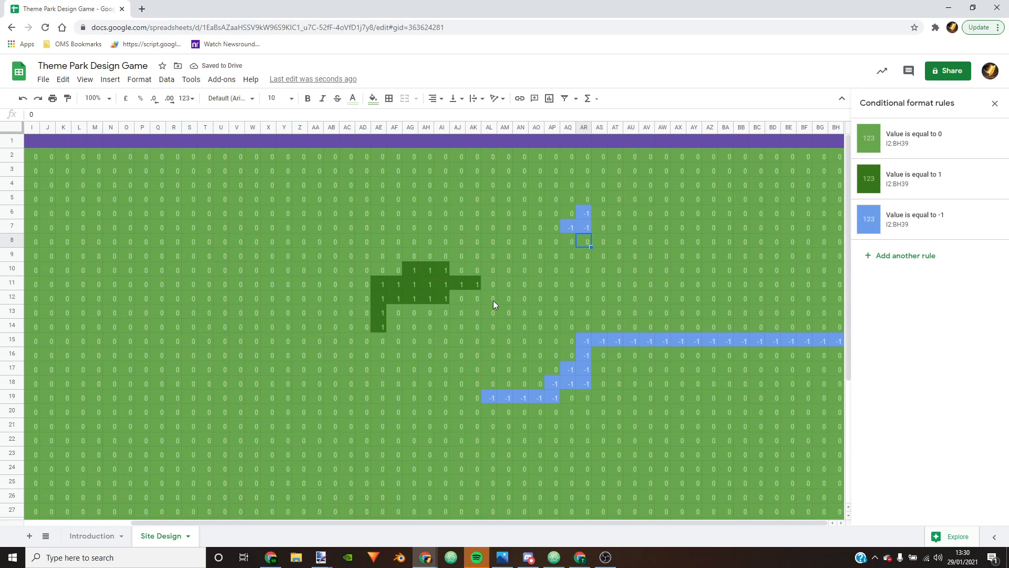
{"action": "left_click", "coordinate": [667, 260]}
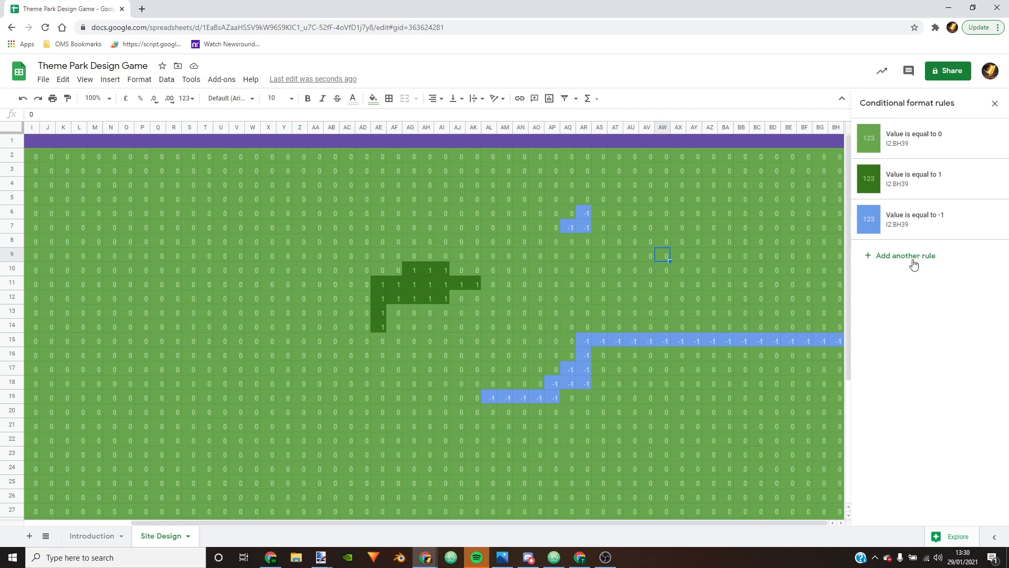
Step: Start another conditional format rule on I2:BH39 for cells whose value is equal to -2
{"action": "left_click_drag", "start_coordinate": [39, 156], "coordinate": [950, 564]}
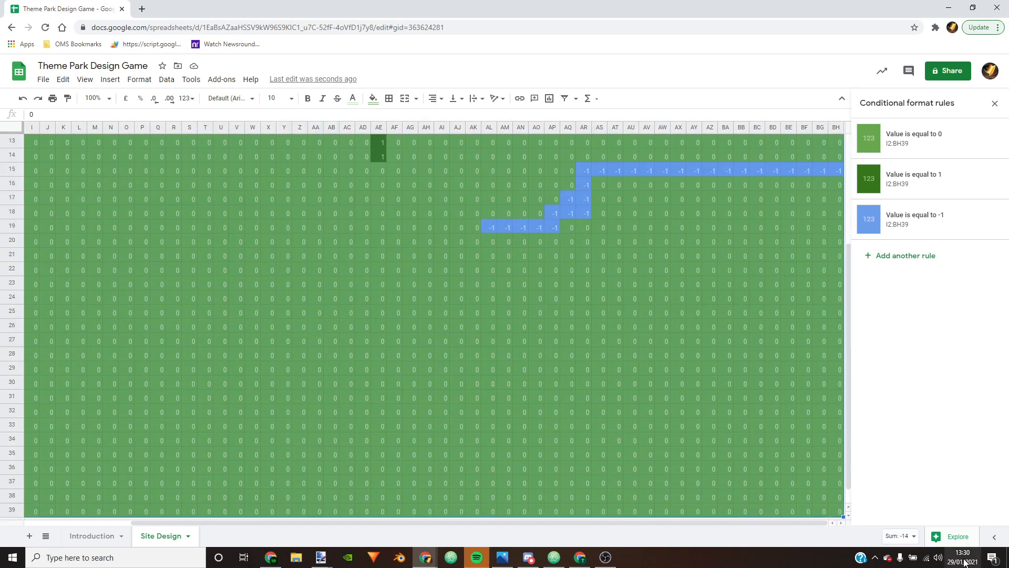
{"action": "left_click", "coordinate": [903, 259]}
{"action": "left_click", "coordinate": [907, 248]}
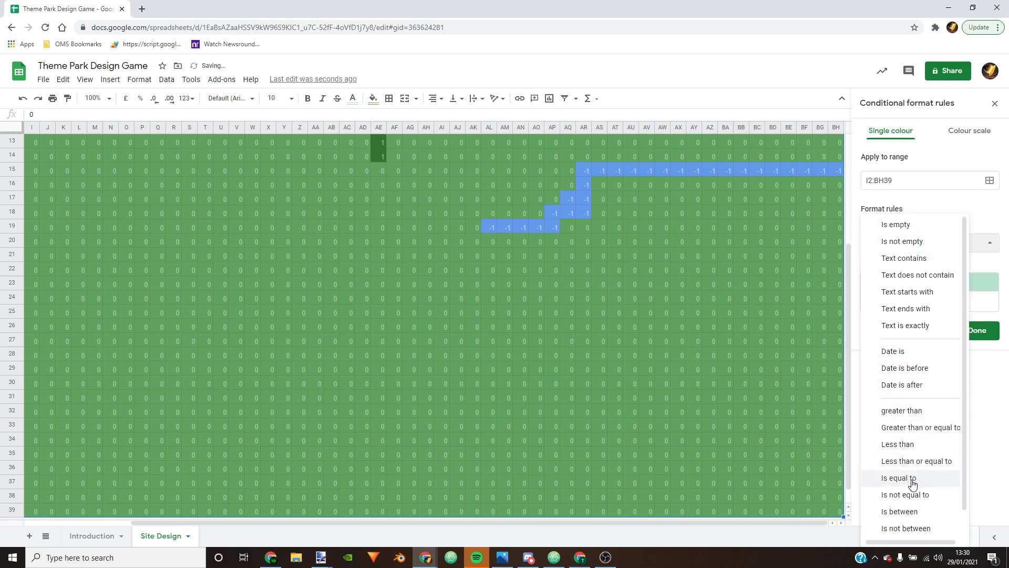
{"action": "left_click", "coordinate": [913, 480]}
{"action": "left_click", "coordinate": [876, 271]}
{"action": "type", "text": "-2"}
Step: Give the equal-to -2 rule a dark blue fill and slightly lighter blue text, and save it
{"action": "left_click", "coordinate": [963, 329]}
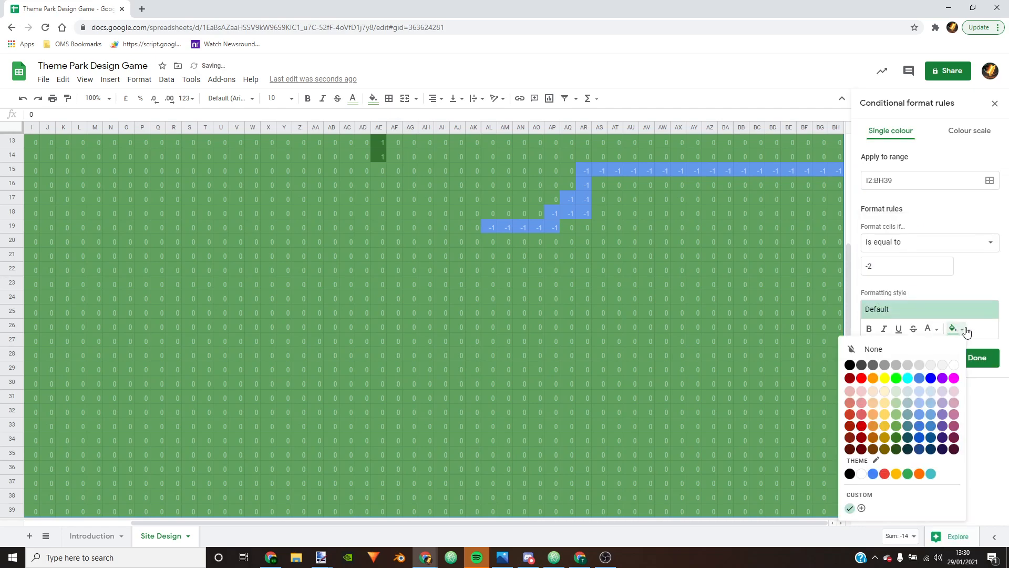
{"action": "left_click", "coordinate": [923, 440]}
{"action": "left_click", "coordinate": [930, 331]}
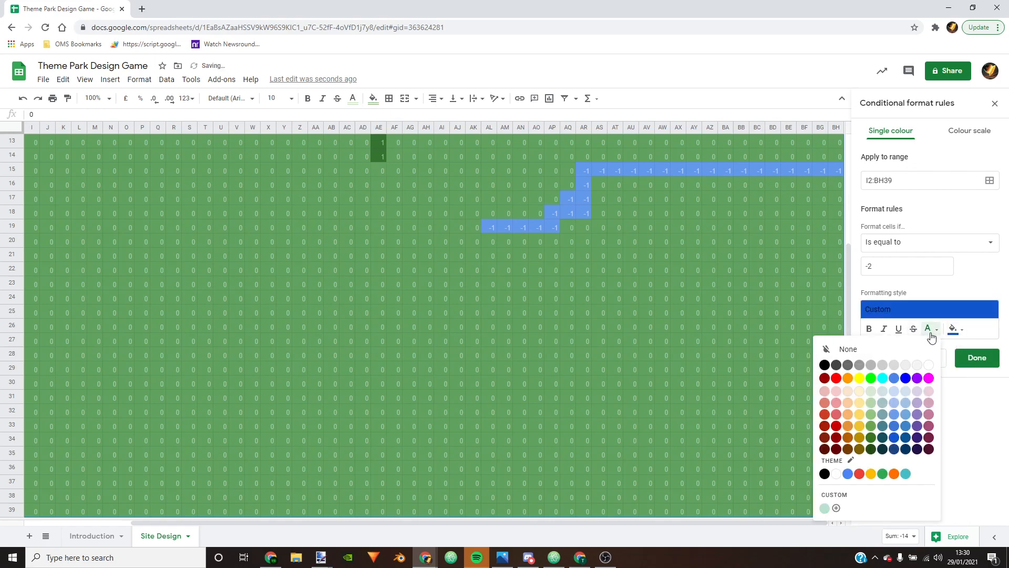
{"action": "left_click", "coordinate": [909, 424]}
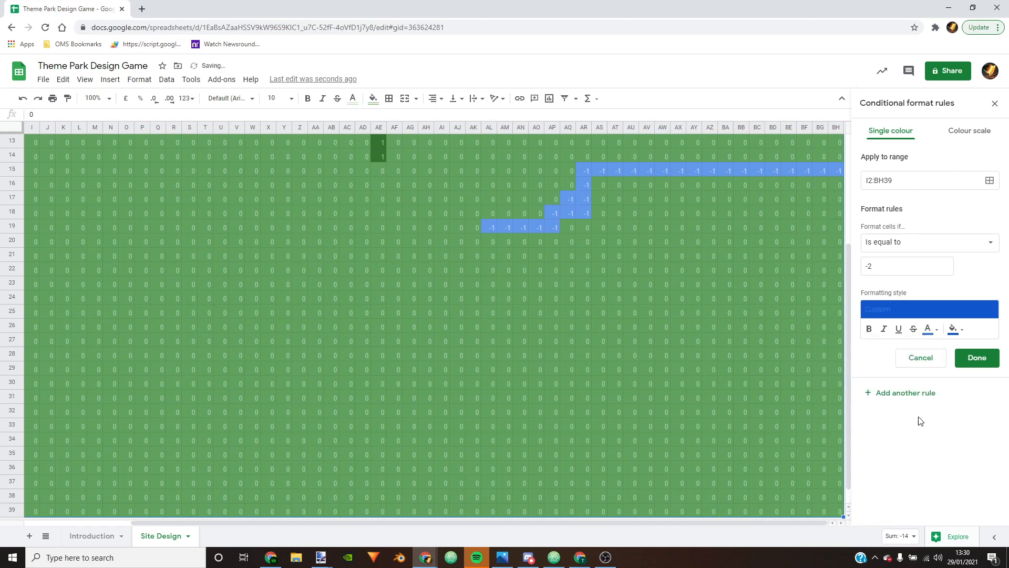
{"action": "left_click", "coordinate": [977, 361]}
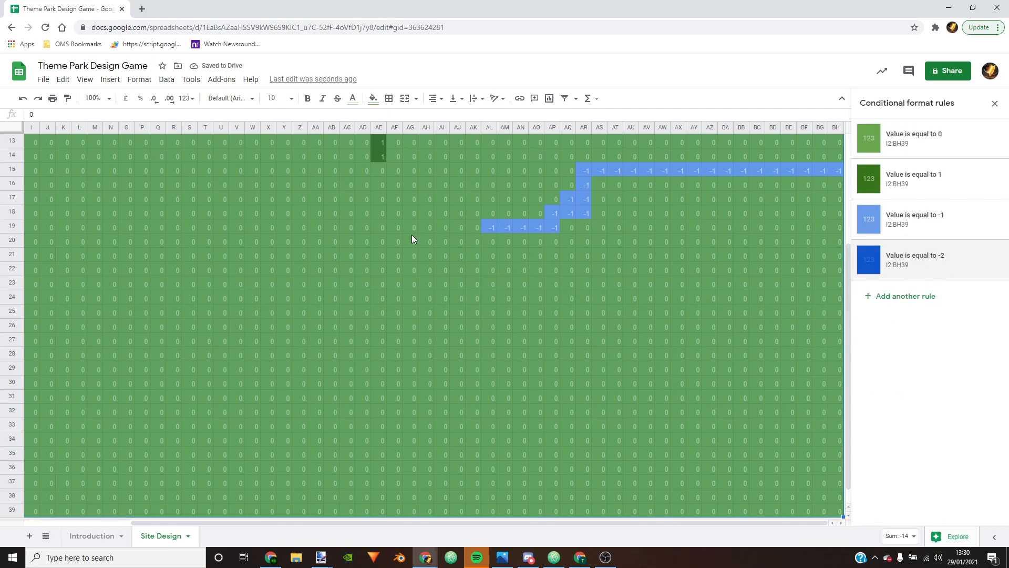
Step: Copy the -1 from AL19 down column AL to row 23 and up into AL18
{"action": "left_click", "coordinate": [494, 228]}
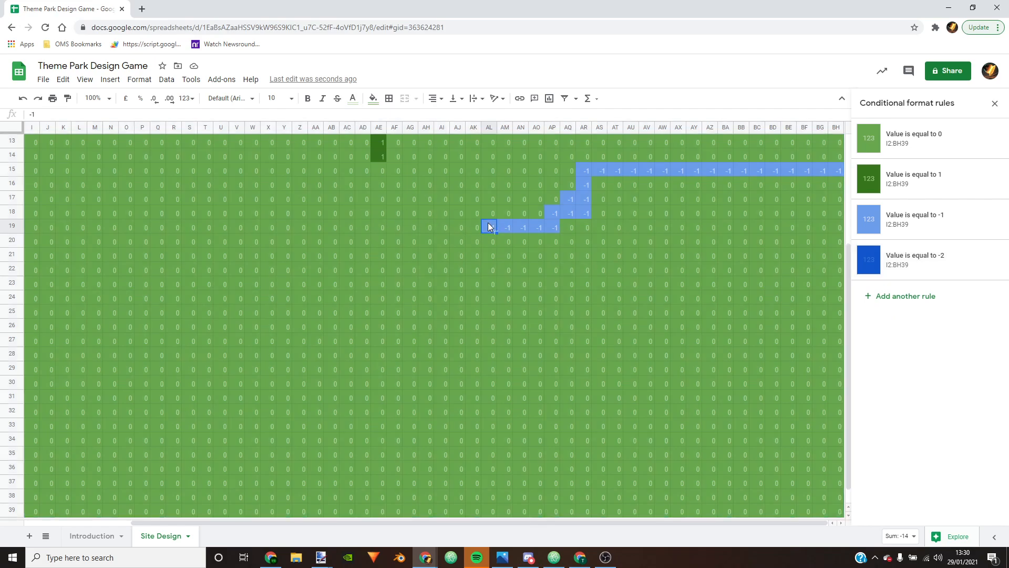
{"action": "left_click_drag", "start_coordinate": [496, 231], "coordinate": [495, 280]}
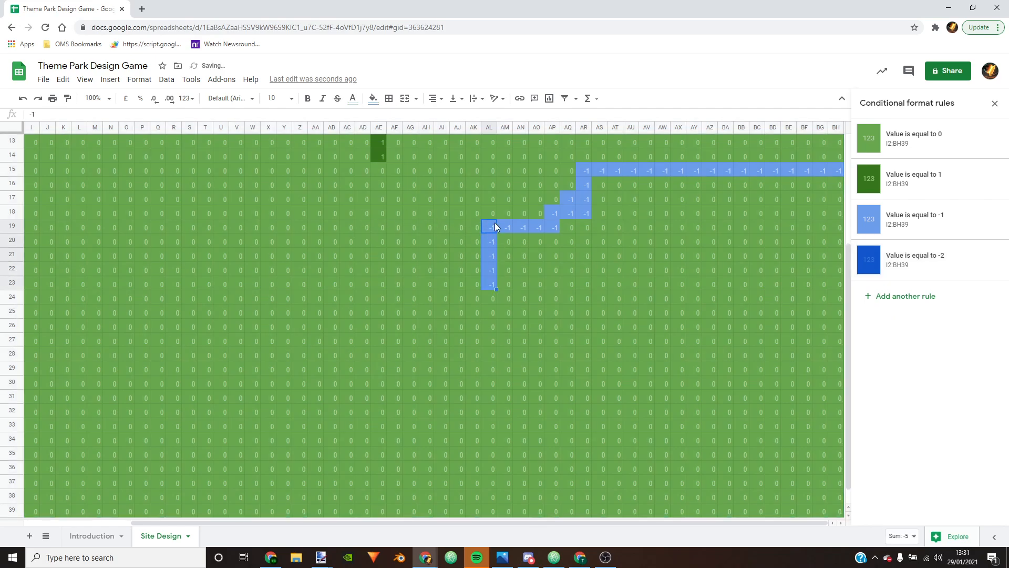
{"action": "left_click_drag", "start_coordinate": [496, 234], "coordinate": [493, 213]}
{"action": "left_click", "coordinate": [490, 211]}
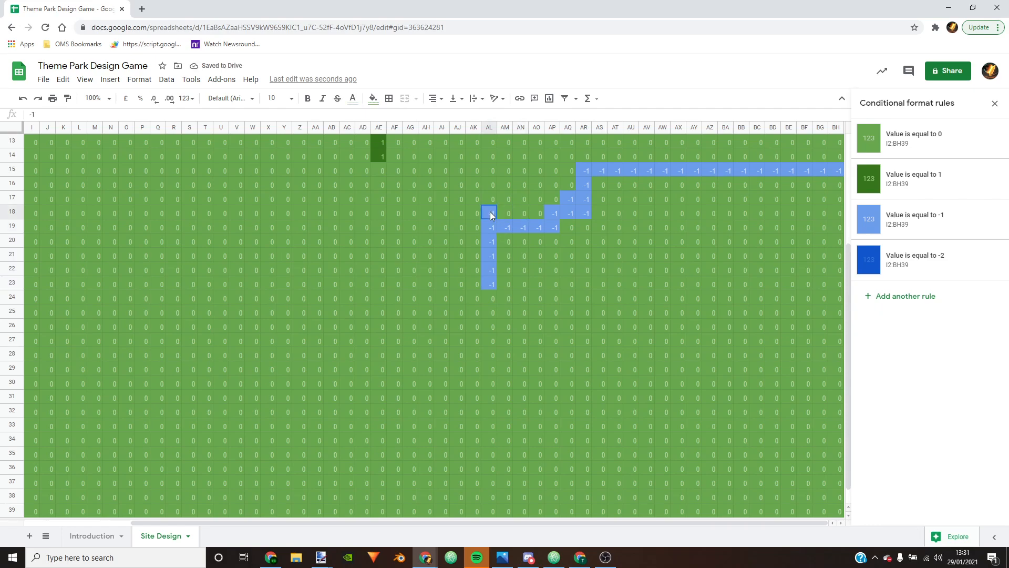
Step: Widen the column of -1s into a lake covering AD18:AL23, AB19:AC21 and AH24:AK24
{"action": "left_click", "coordinate": [490, 282], "text": "shift"}
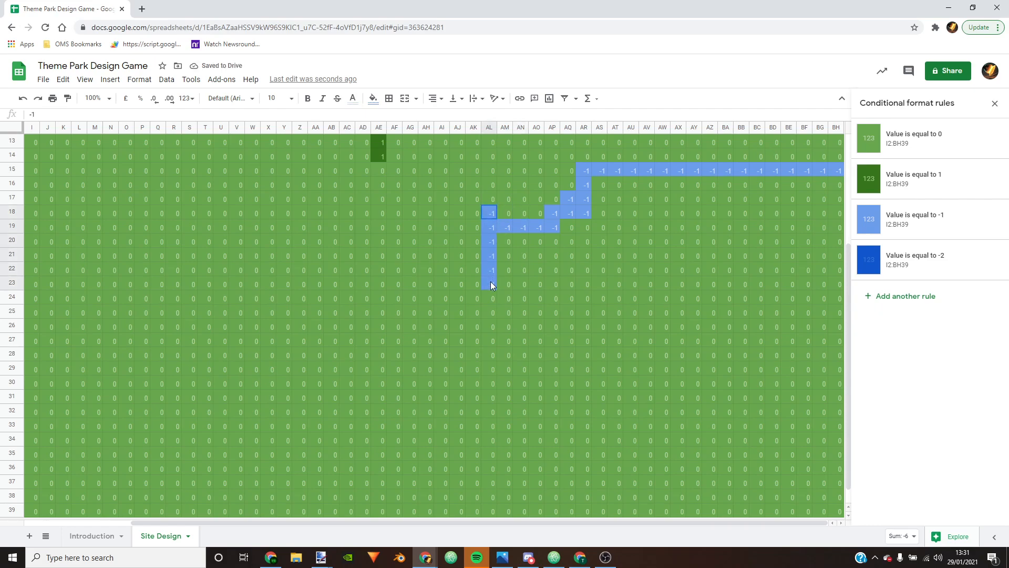
{"action": "left_click_drag", "start_coordinate": [399, 288], "coordinate": [361, 287]}
{"action": "left_click", "coordinate": [472, 326]}
{"action": "left_click_drag", "start_coordinate": [361, 231], "coordinate": [332, 258]}
{"action": "left_click", "coordinate": [407, 270]}
{"action": "left_click_drag", "start_coordinate": [426, 284], "coordinate": [488, 302]}
{"action": "left_click", "coordinate": [568, 312]}
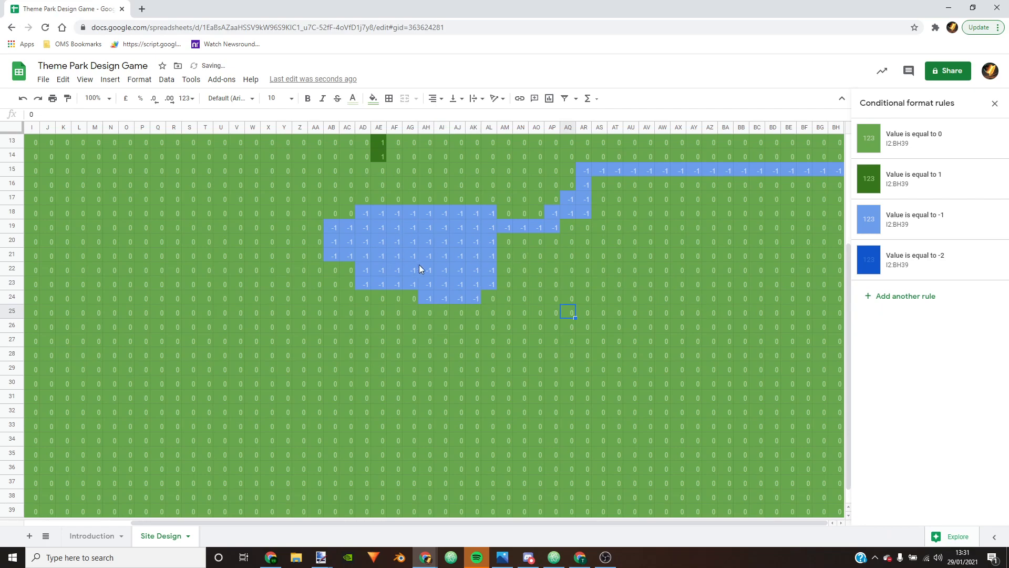
Step: Enter -2 in cell AE19 and copy it over AE19:AJ21 and AI22:AJ22 as the lake's deep area
{"action": "left_click", "coordinate": [384, 228]}
{"action": "type", "text": "-"}
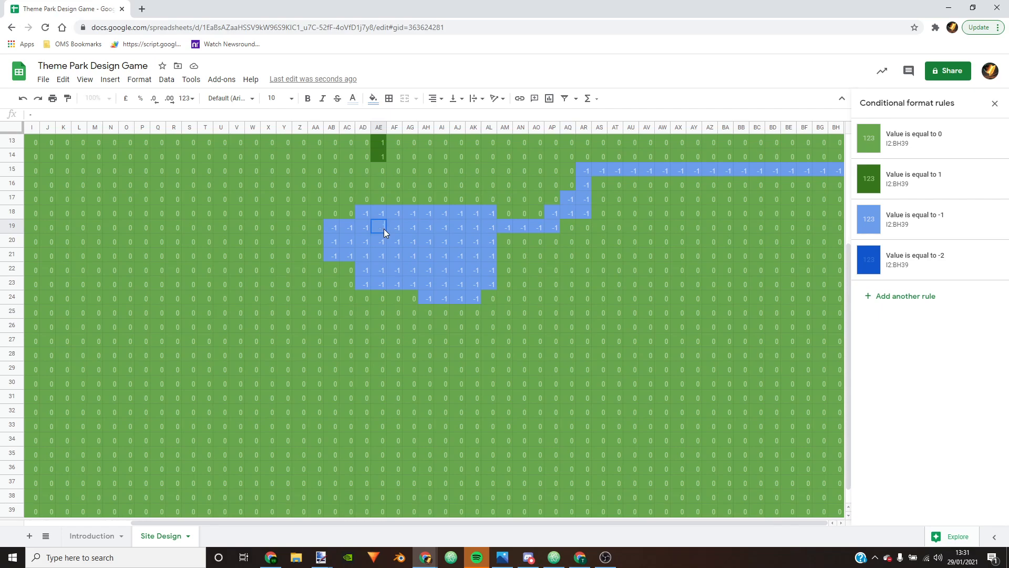
{"action": "key", "text": "Return"}
{"action": "left_click", "coordinate": [384, 228]}
{"action": "left_click_drag", "start_coordinate": [385, 233], "coordinate": [464, 270]}
{"action": "left_click", "coordinate": [455, 283]}
{"action": "left_click", "coordinate": [678, 287]}
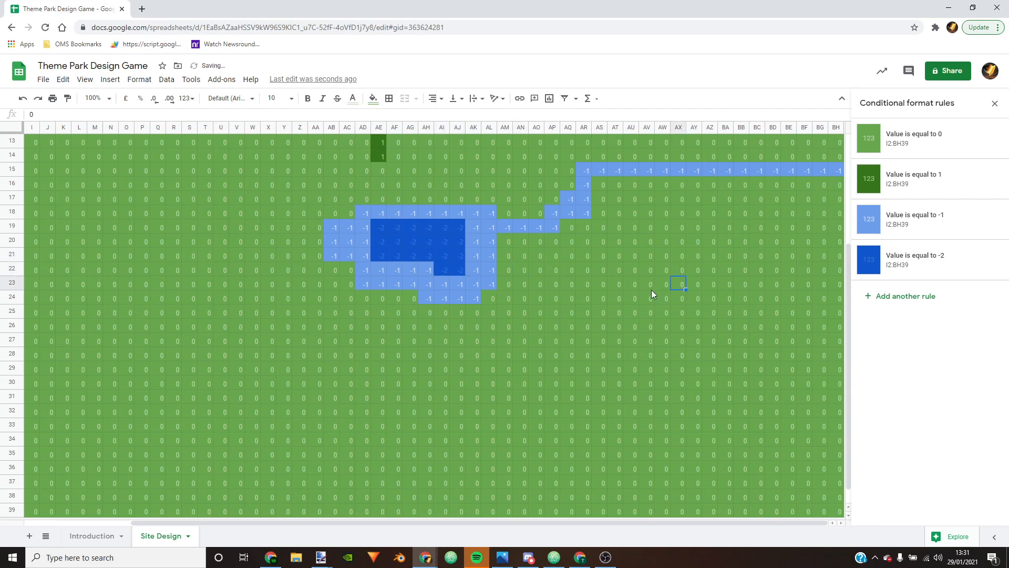
Step: Select the whole grid I2:BH39 and add a conditional format rule for values equal to 2
{"action": "scroll", "coordinate": [649, 289], "scroll_direction": "up", "scroll_amount": 4}
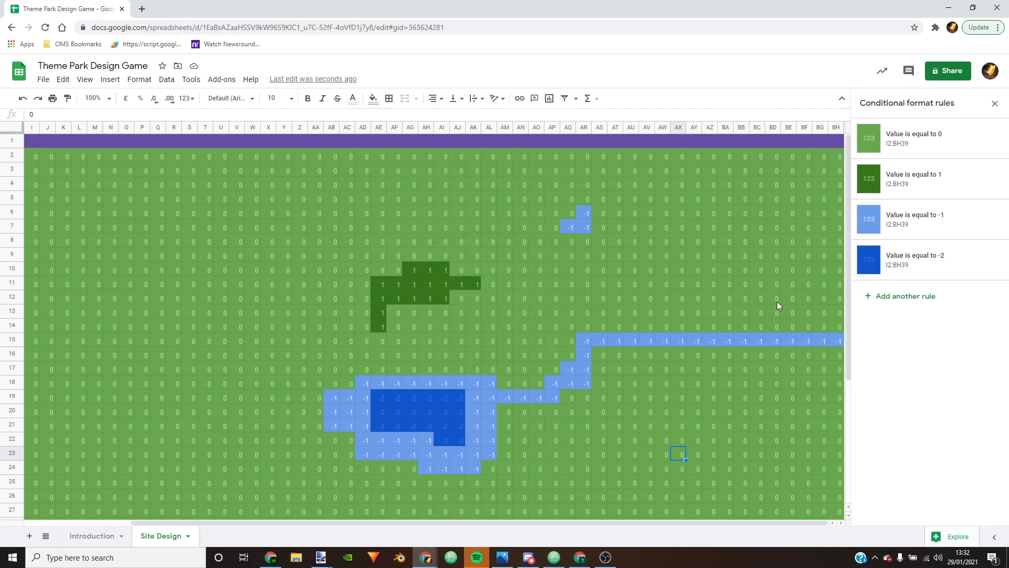
{"action": "left_click", "coordinate": [35, 159]}
{"action": "left_click_drag", "start_coordinate": [72, 184], "coordinate": [890, 564]}
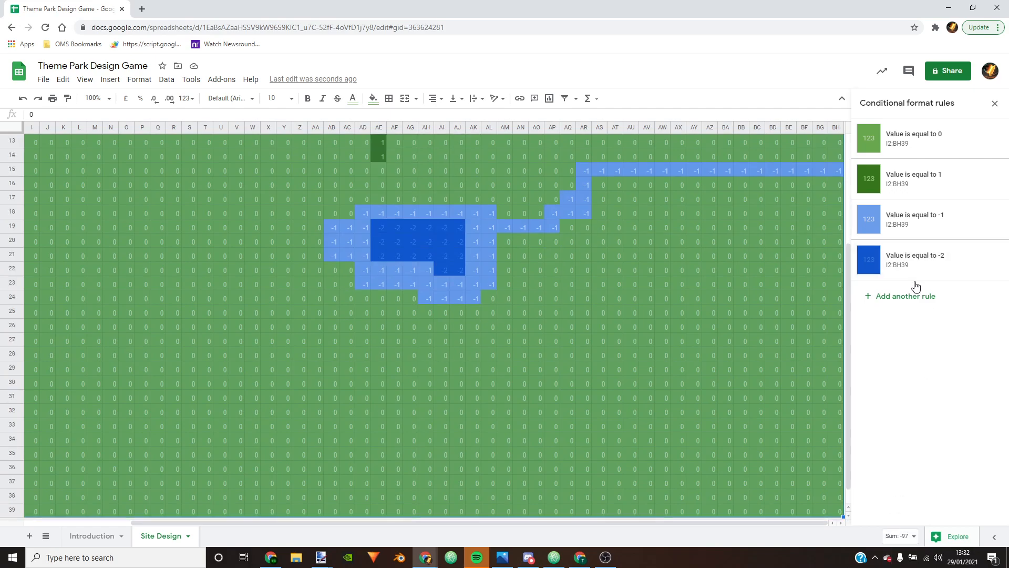
{"action": "left_click", "coordinate": [902, 298]}
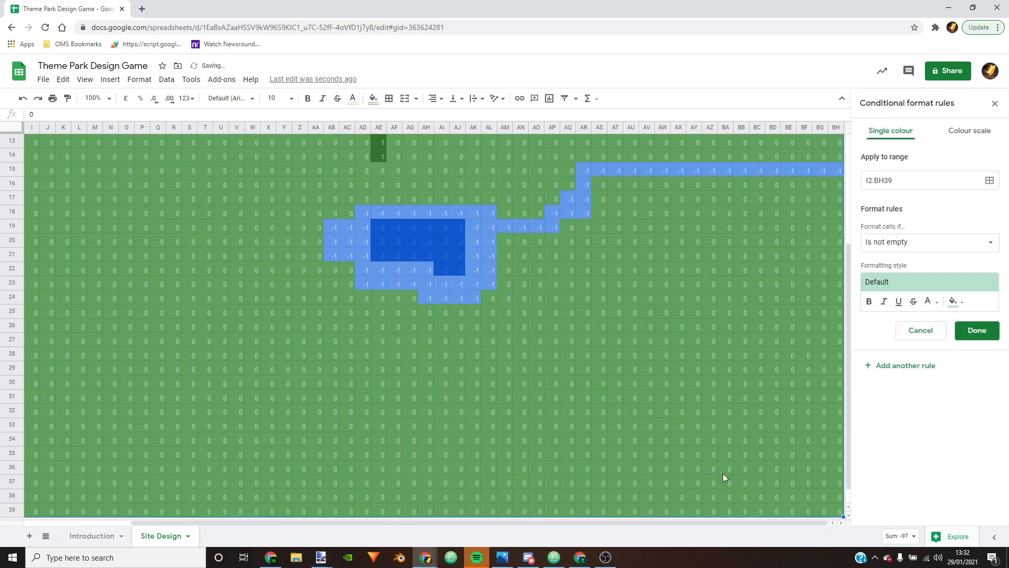
{"action": "left_click", "coordinate": [905, 248]}
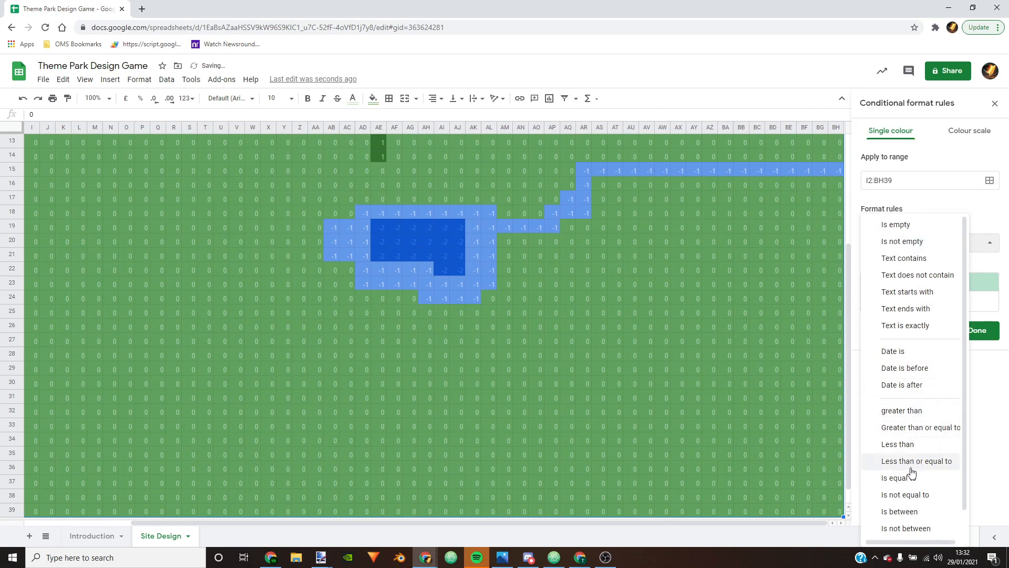
{"action": "left_click", "coordinate": [917, 478]}
{"action": "left_click", "coordinate": [888, 270]}
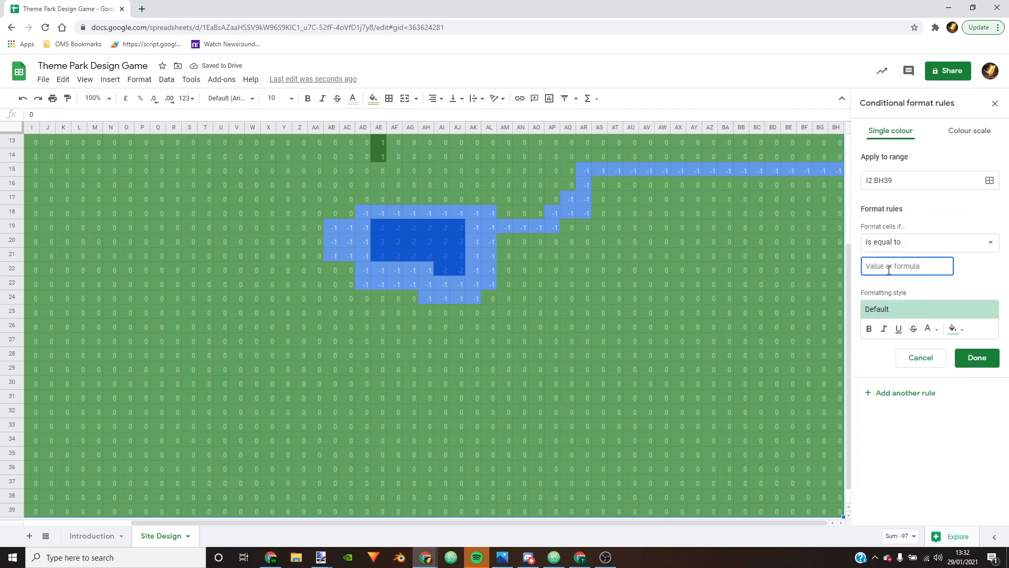
{"action": "type", "text": "2"}
Step: Give the equal-to 2 rule a dark grey fill and lighter grey text, and save it
{"action": "left_click", "coordinate": [958, 334]}
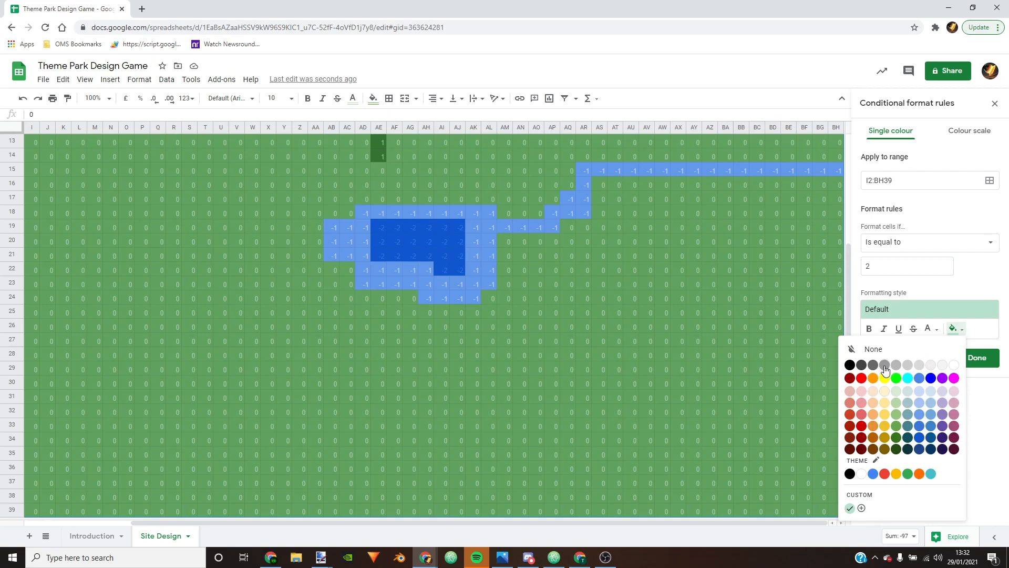
{"action": "left_click", "coordinate": [885, 366]}
{"action": "left_click", "coordinate": [930, 332]}
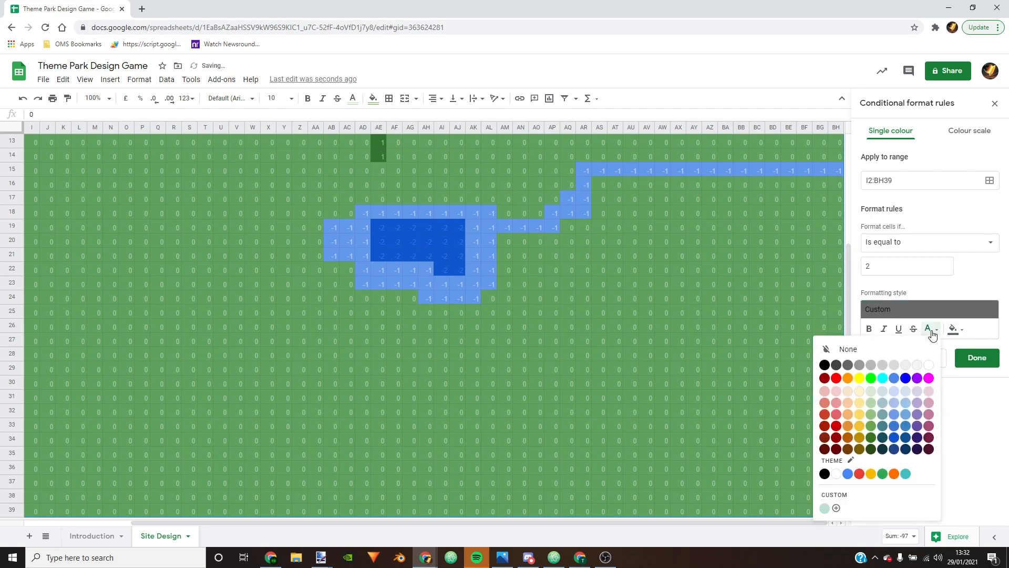
{"action": "left_click", "coordinate": [868, 368]}
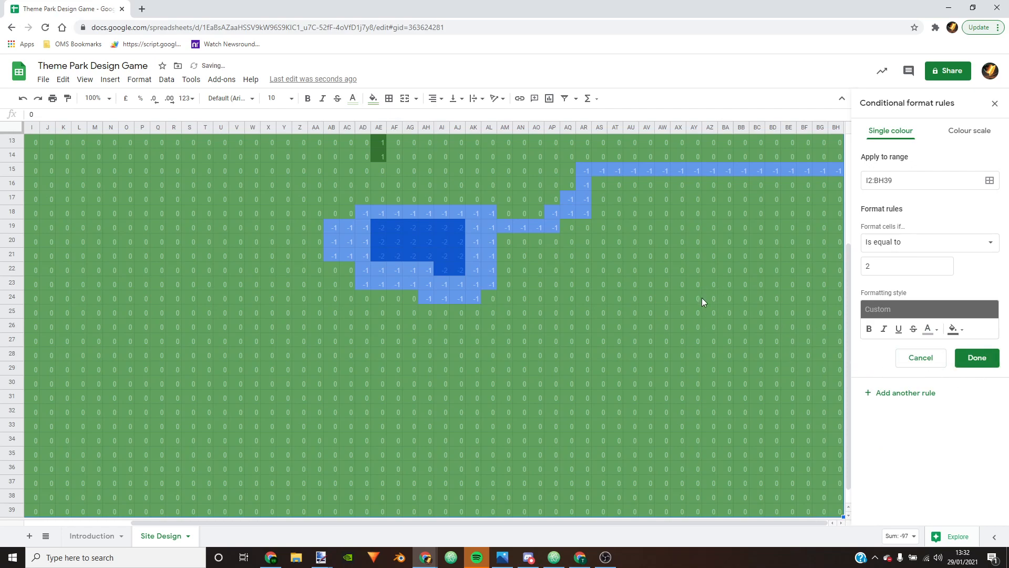
{"action": "left_click", "coordinate": [977, 358]}
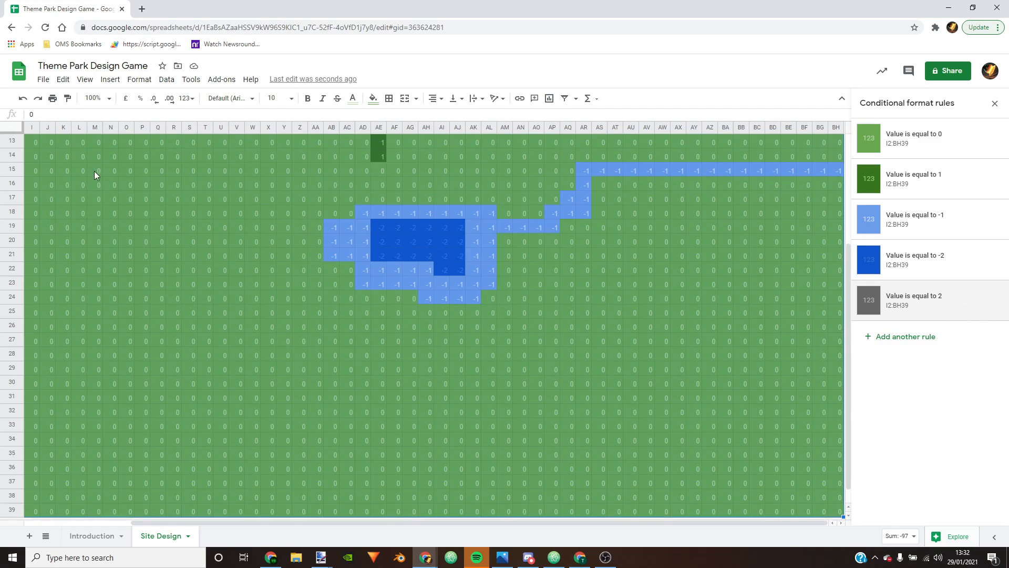
Step: Add another conditional format rule on I2:BH39 for values equal to 3
{"action": "left_click", "coordinate": [898, 337]}
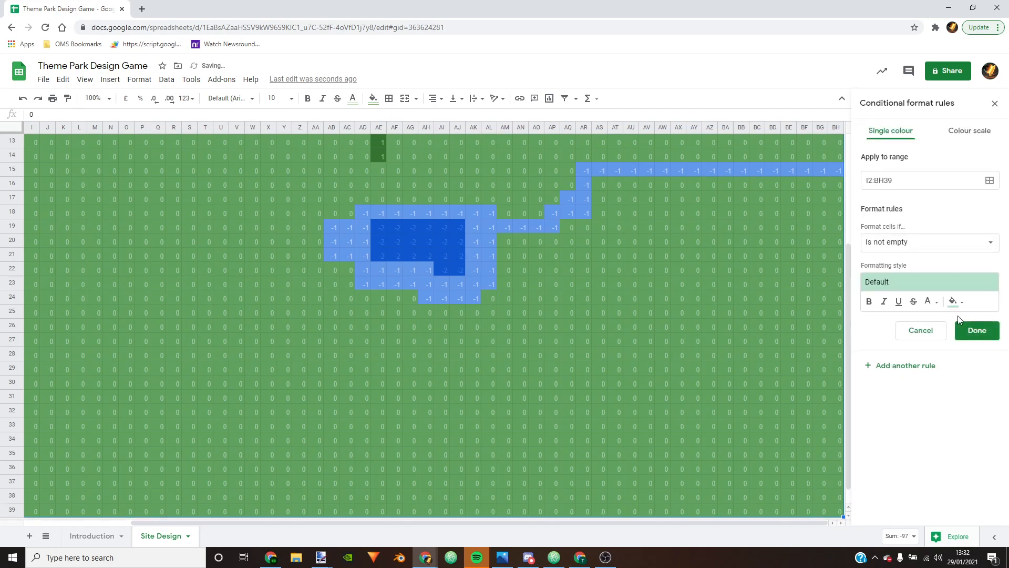
{"action": "left_click", "coordinate": [900, 241]}
{"action": "scroll", "coordinate": [907, 383], "scroll_direction": "down", "scroll_amount": 1}
{"action": "left_click", "coordinate": [926, 455]}
{"action": "left_click", "coordinate": [881, 267]}
{"action": "type", "text": "3"}
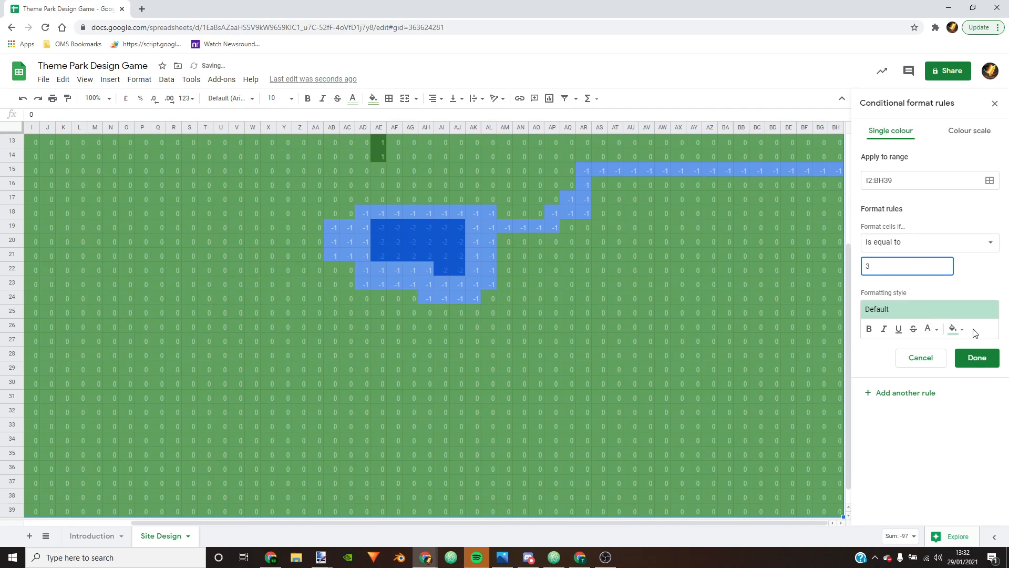
Step: Give the equal-to 3 rule a medium grey fill and slightly lighter grey text, and save it
{"action": "left_click", "coordinate": [936, 331]}
{"action": "left_click", "coordinate": [951, 329]}
{"action": "left_click", "coordinate": [952, 329]}
{"action": "left_click", "coordinate": [885, 365]}
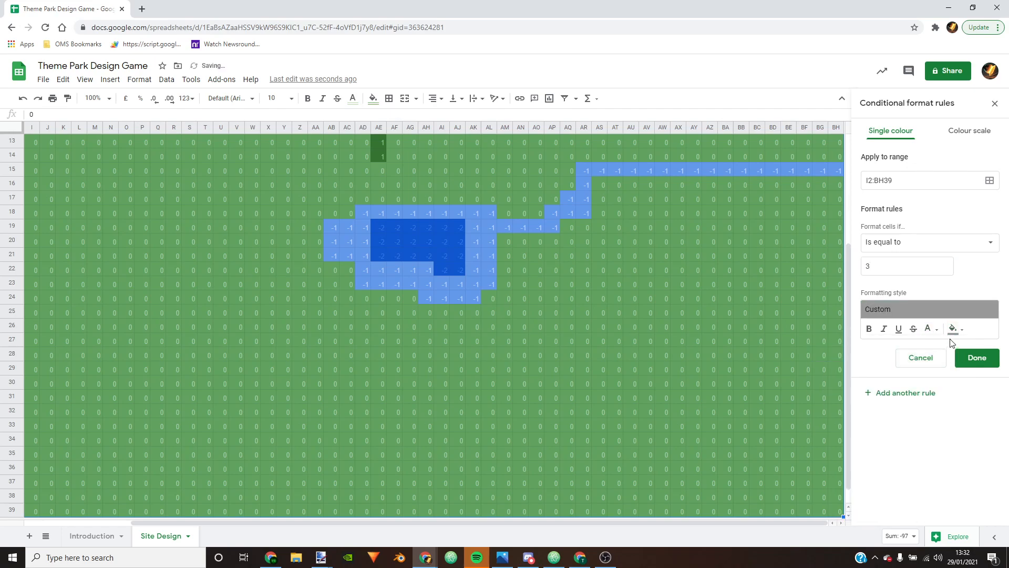
{"action": "left_click", "coordinate": [936, 330]}
{"action": "left_click", "coordinate": [883, 365]}
{"action": "left_click", "coordinate": [976, 358]}
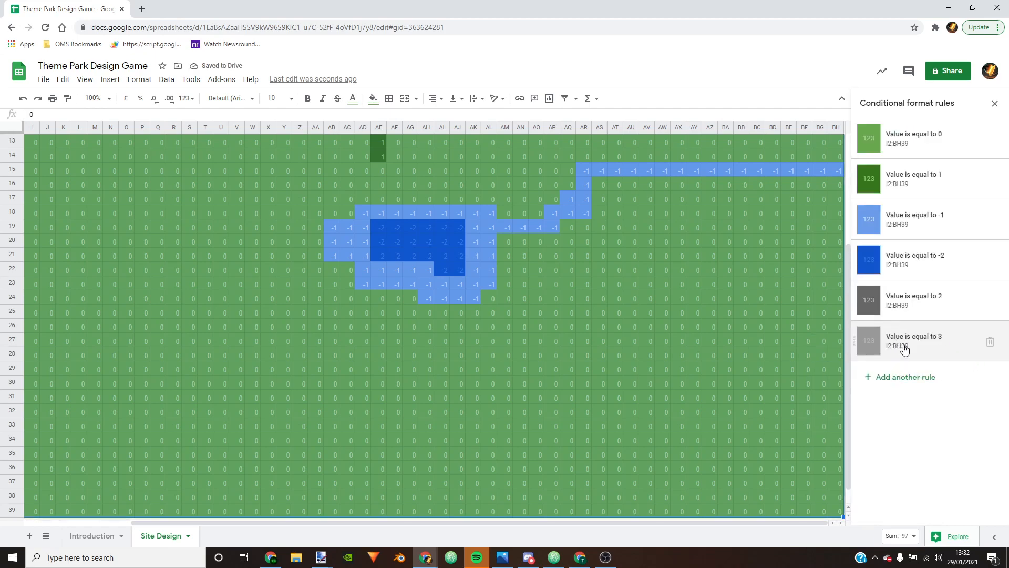
Step: Add another conditional format rule on I2:BH39 for values equal to 4
{"action": "left_click", "coordinate": [909, 372]}
{"action": "left_click", "coordinate": [918, 246]}
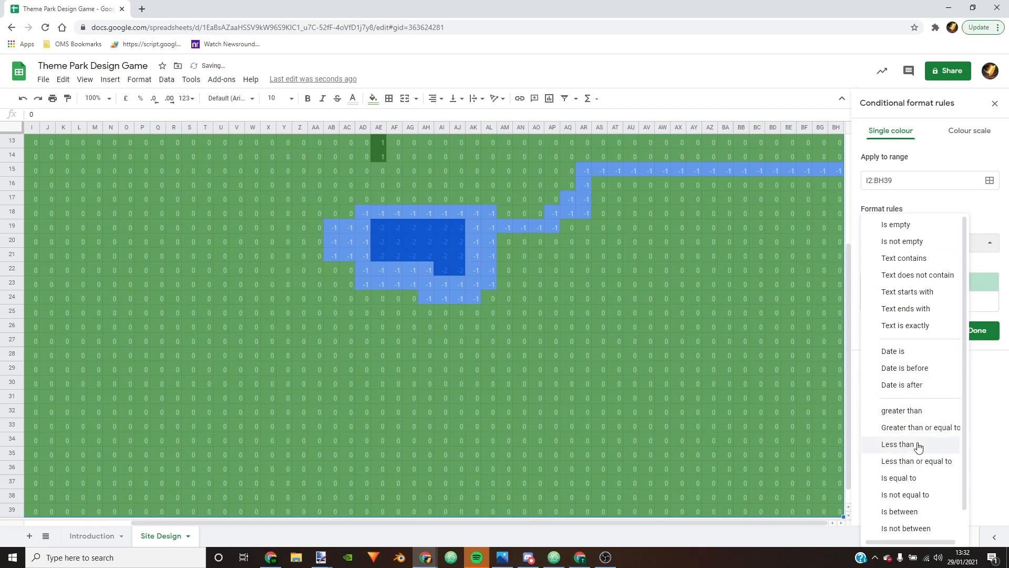
{"action": "left_click", "coordinate": [908, 483]}
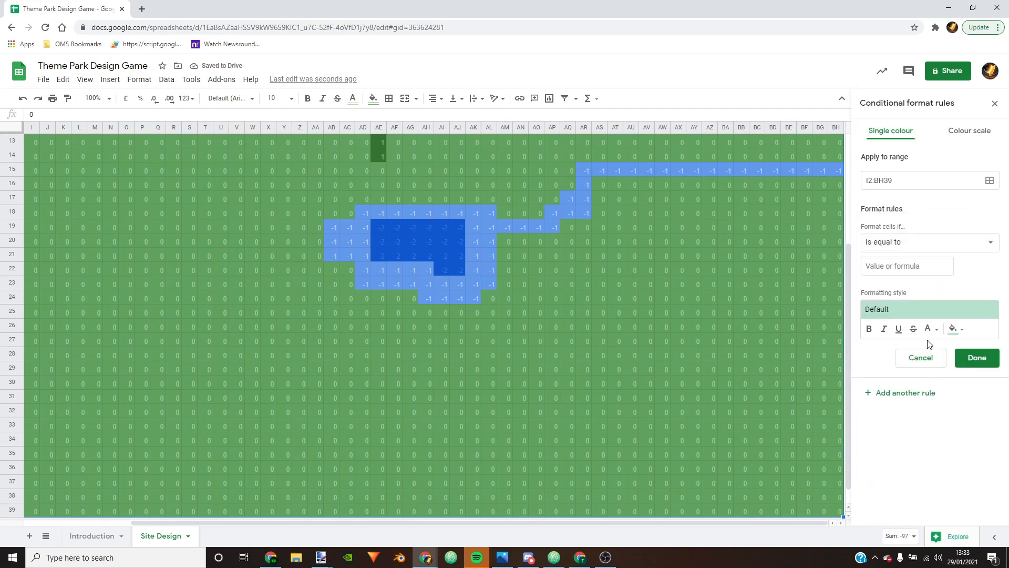
{"action": "left_click", "coordinate": [953, 329]}
{"action": "left_click", "coordinate": [905, 265]}
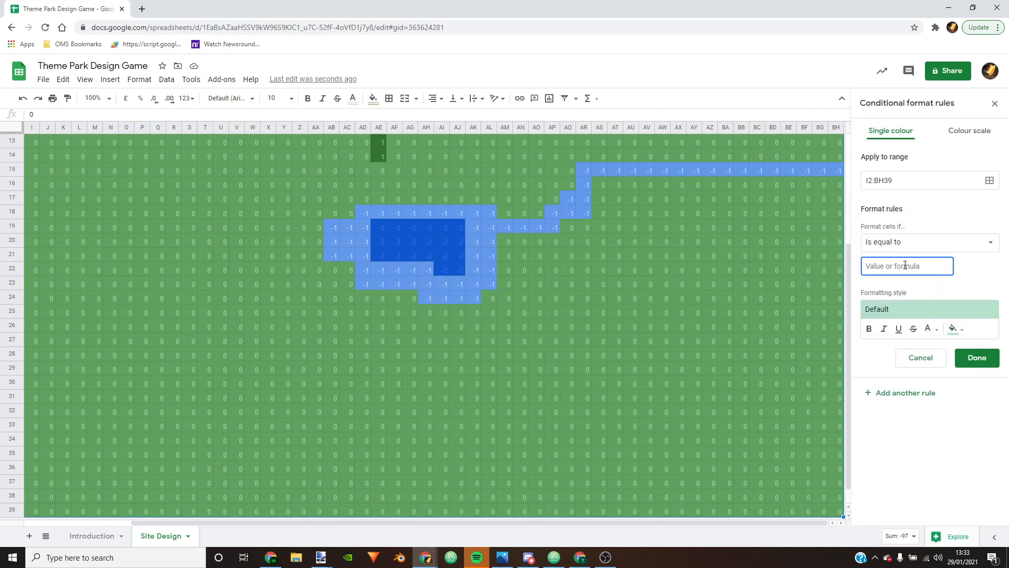
{"action": "type", "text": "4"}
Step: Give the equal-to 4 rule a fill one shade lighter than rule 3's grey, with lighter grey text, and save it
{"action": "left_click", "coordinate": [955, 329]}
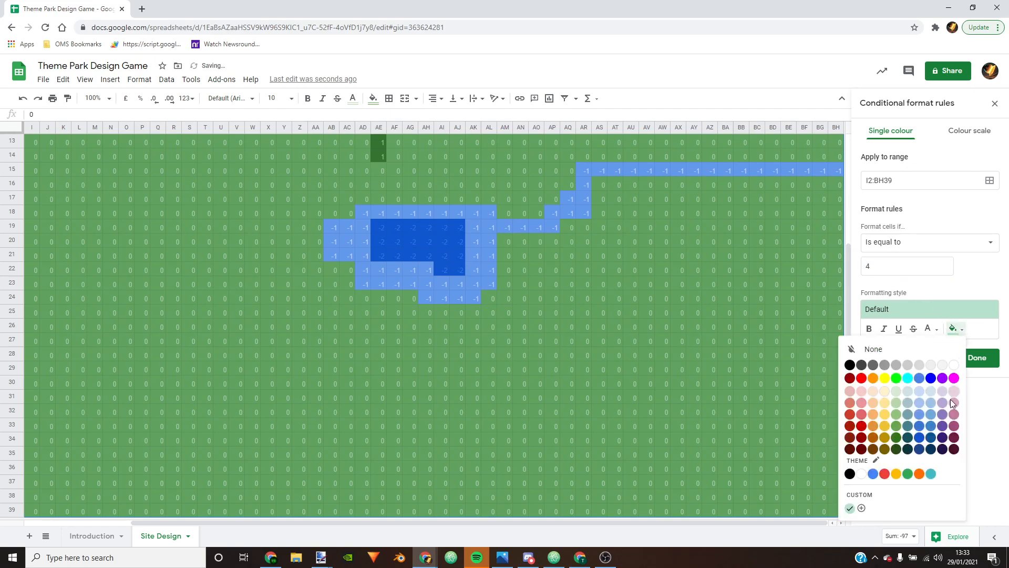
{"action": "left_click", "coordinate": [900, 369]}
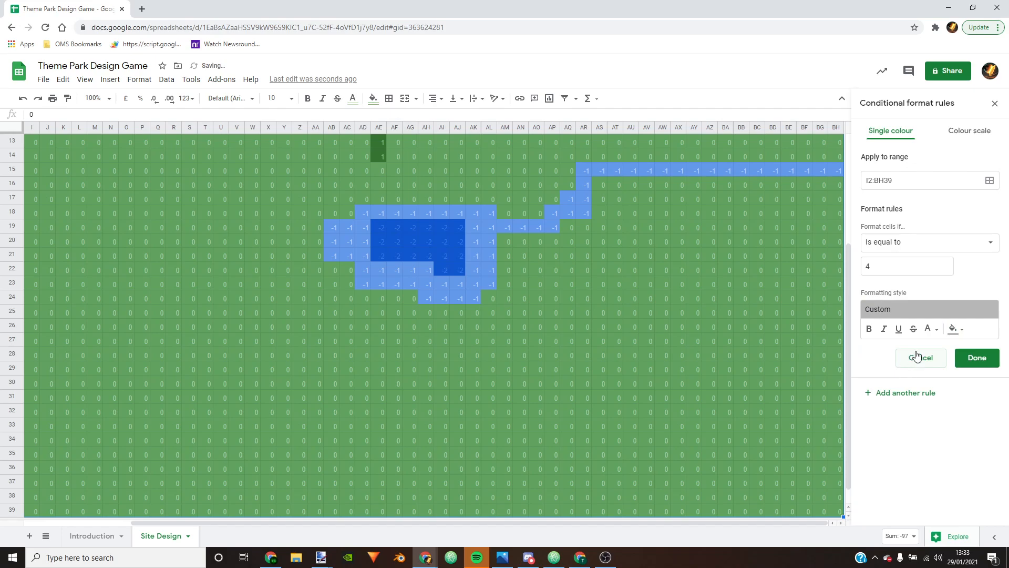
{"action": "left_click", "coordinate": [930, 329]}
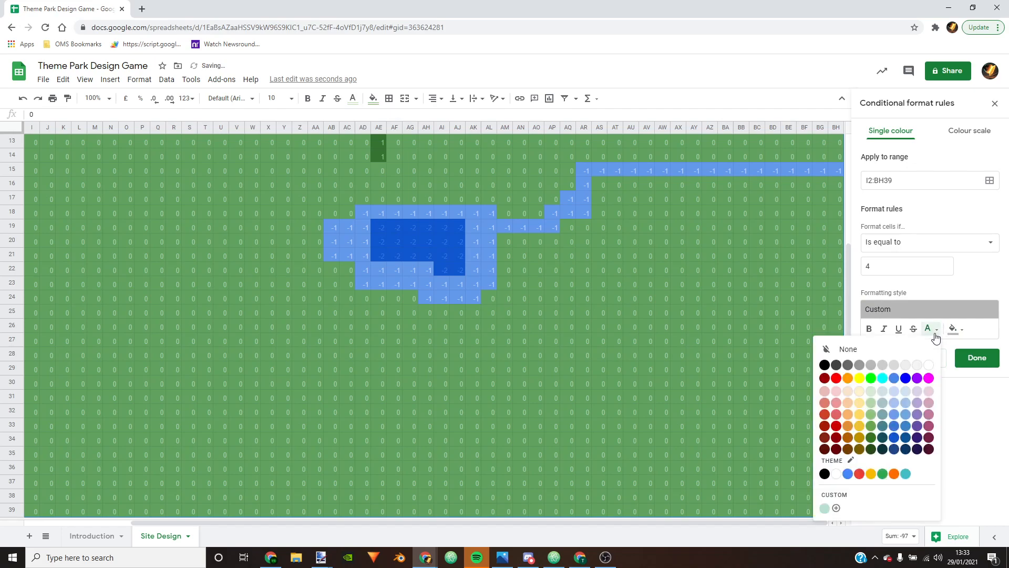
{"action": "left_click", "coordinate": [893, 364]}
{"action": "left_click", "coordinate": [978, 358]}
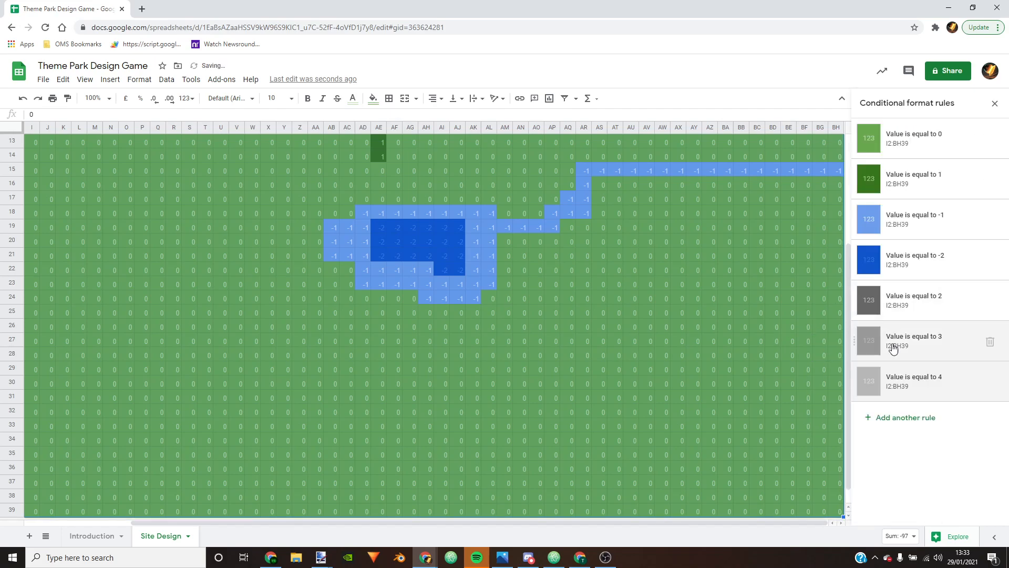
Step: Add another conditional format rule on I2:BH39 for values equal to 5
{"action": "left_click", "coordinate": [896, 417]}
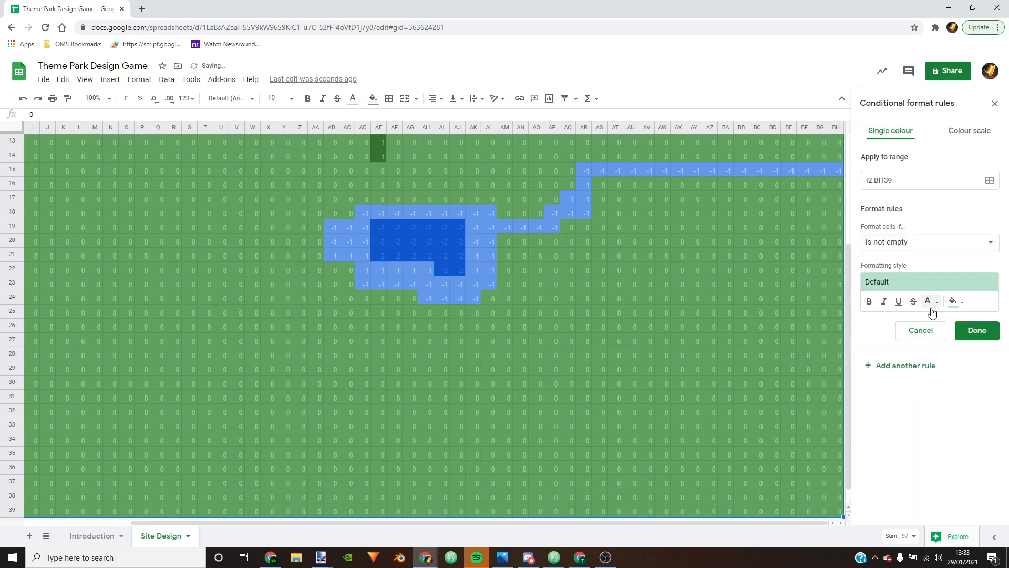
{"action": "left_click", "coordinate": [896, 244]}
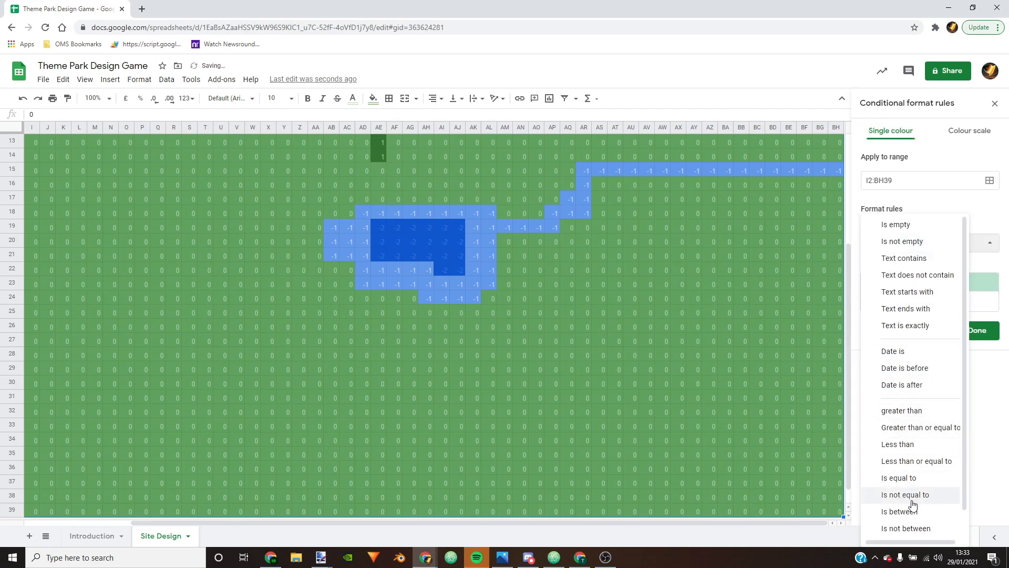
{"action": "left_click", "coordinate": [900, 478]}
{"action": "left_click", "coordinate": [882, 270]}
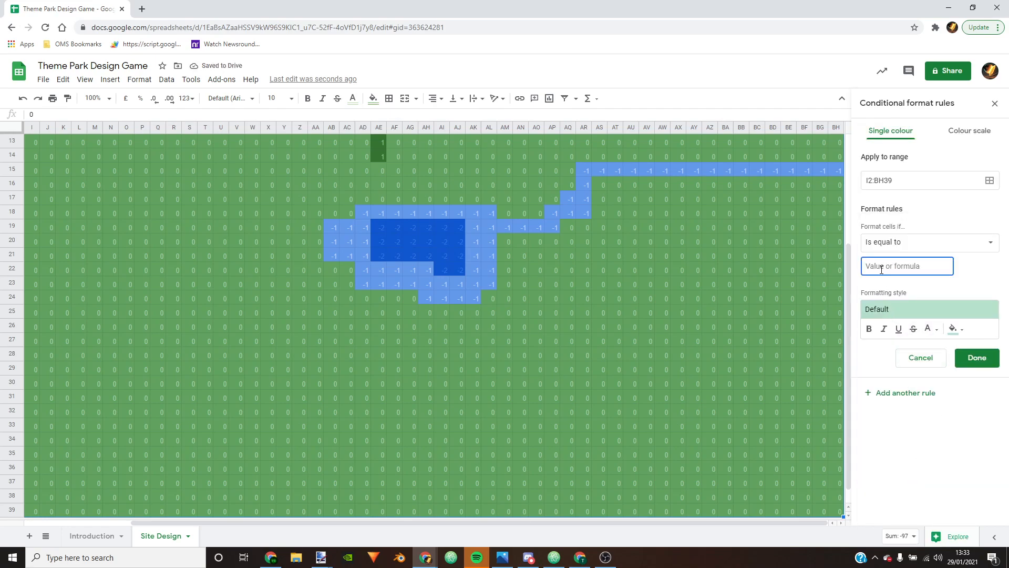
Step: Give the equal-to 5 rule a light grey fill and even lighter grey text, and save it
{"action": "left_click", "coordinate": [955, 329]}
{"action": "left_click", "coordinate": [904, 366]}
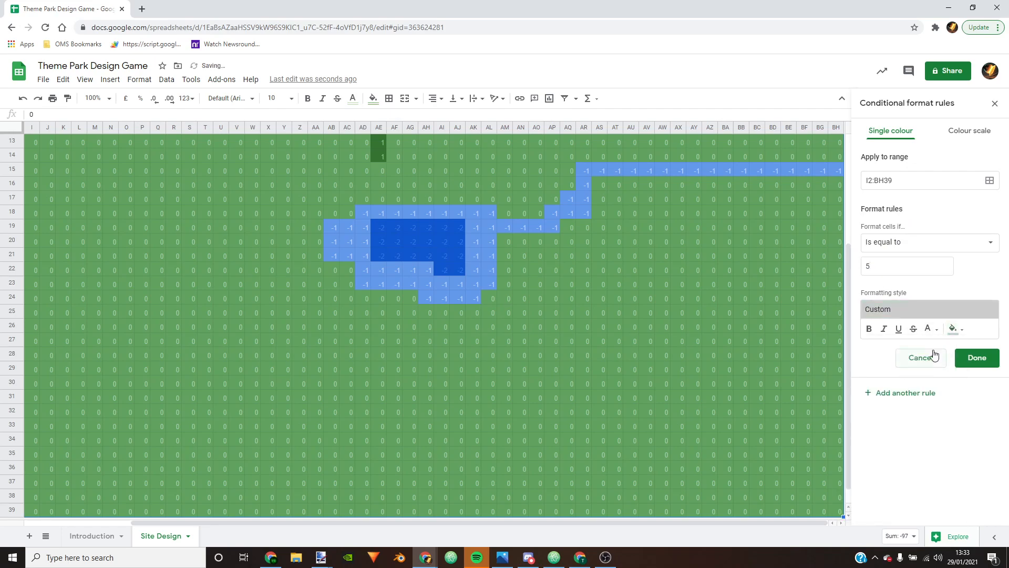
{"action": "left_click", "coordinate": [933, 331]}
{"action": "left_click", "coordinate": [906, 364]}
{"action": "left_click", "coordinate": [981, 362]}
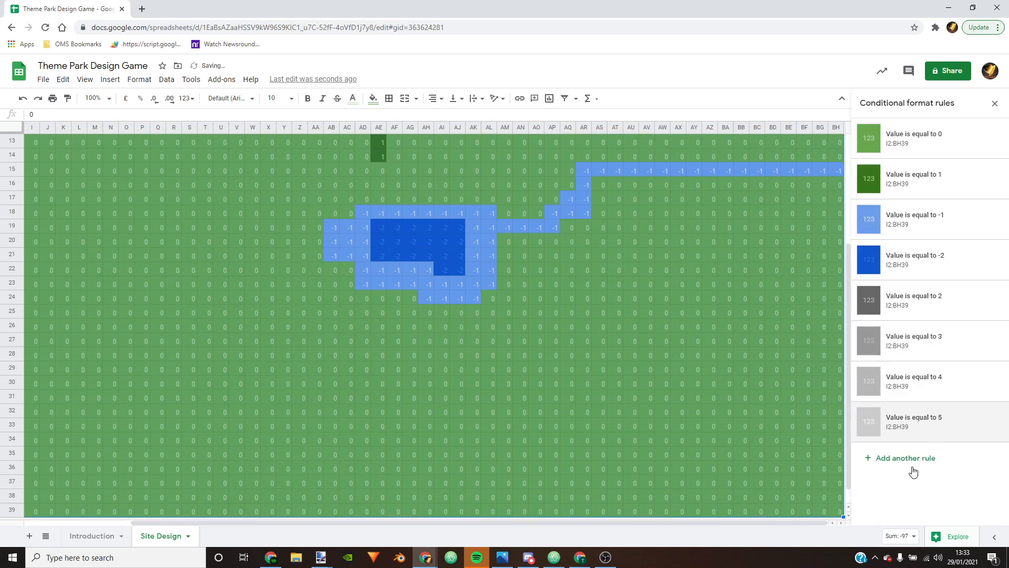
Step: Add another conditional format rule on I2:BH39 for values equal to 6
{"action": "left_click", "coordinate": [894, 459]}
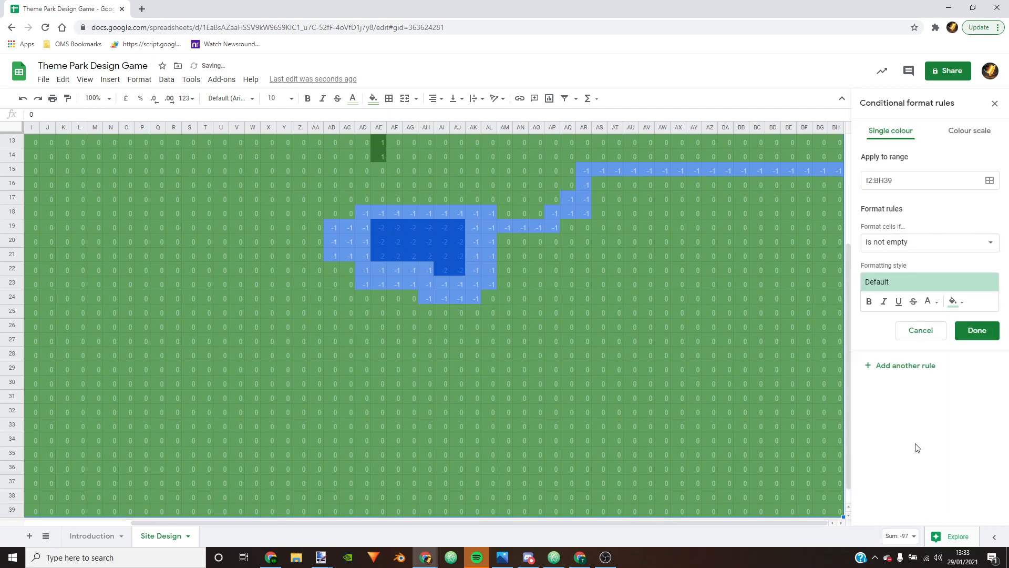
{"action": "left_click", "coordinate": [900, 242]}
{"action": "scroll", "coordinate": [921, 500], "scroll_direction": "down", "scroll_amount": 1}
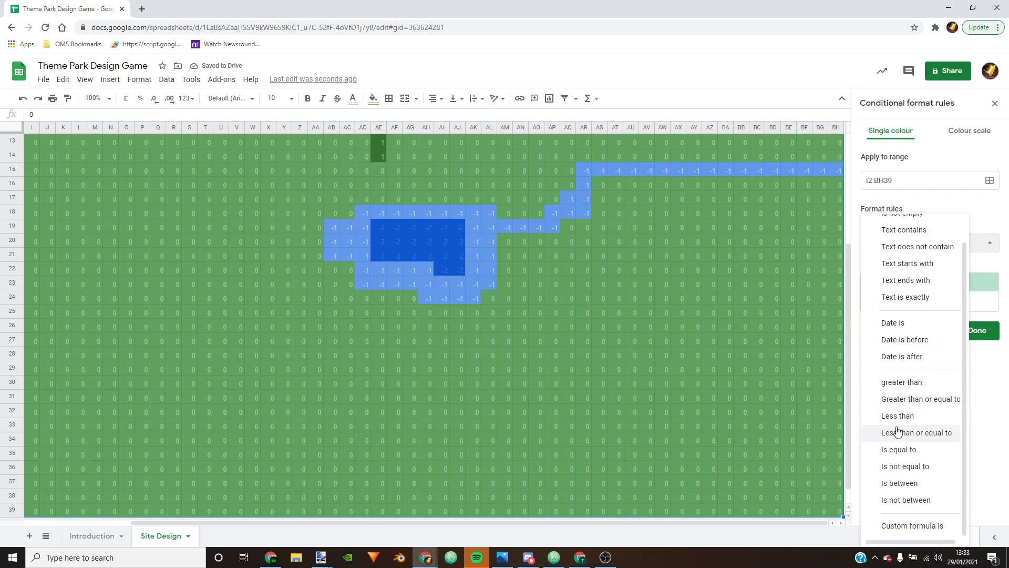
{"action": "left_click", "coordinate": [902, 450]}
{"action": "left_click", "coordinate": [877, 267]}
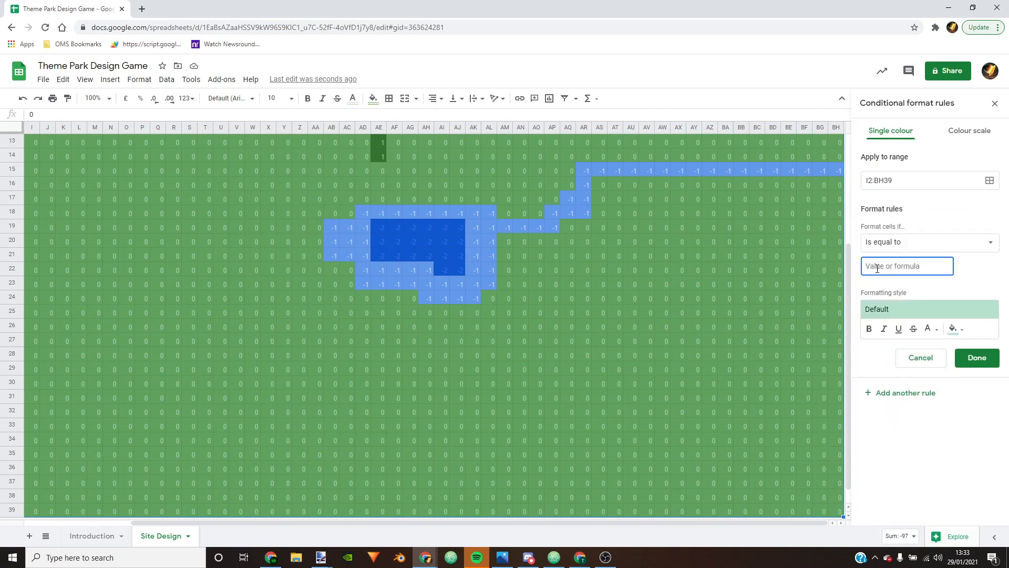
{"action": "type", "text": "6"}
Step: Give the equal-to 6 rule a near-white grey fill and white text, save it, and deselect the grid
{"action": "left_click", "coordinate": [929, 329]}
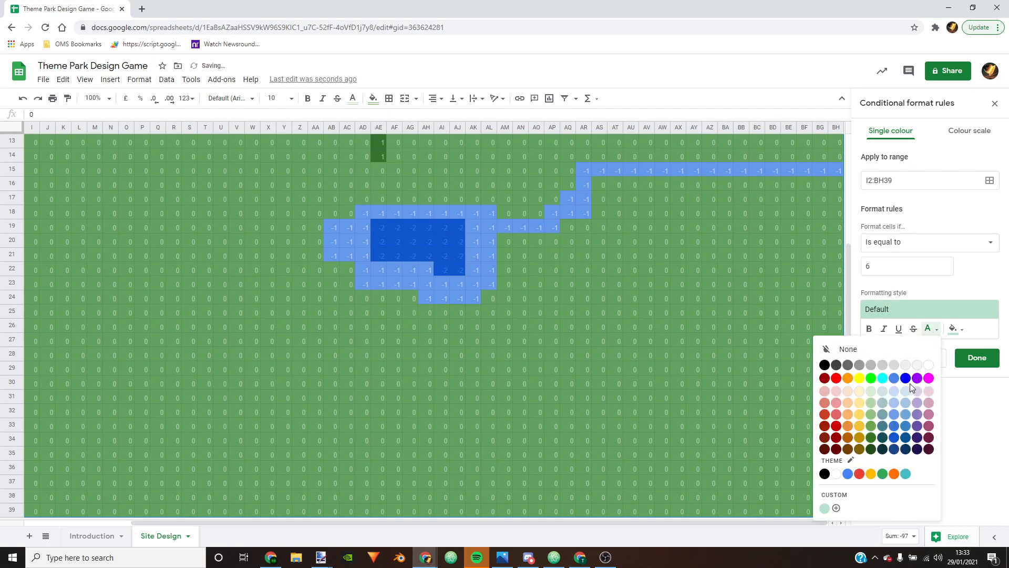
{"action": "left_click", "coordinate": [917, 366]}
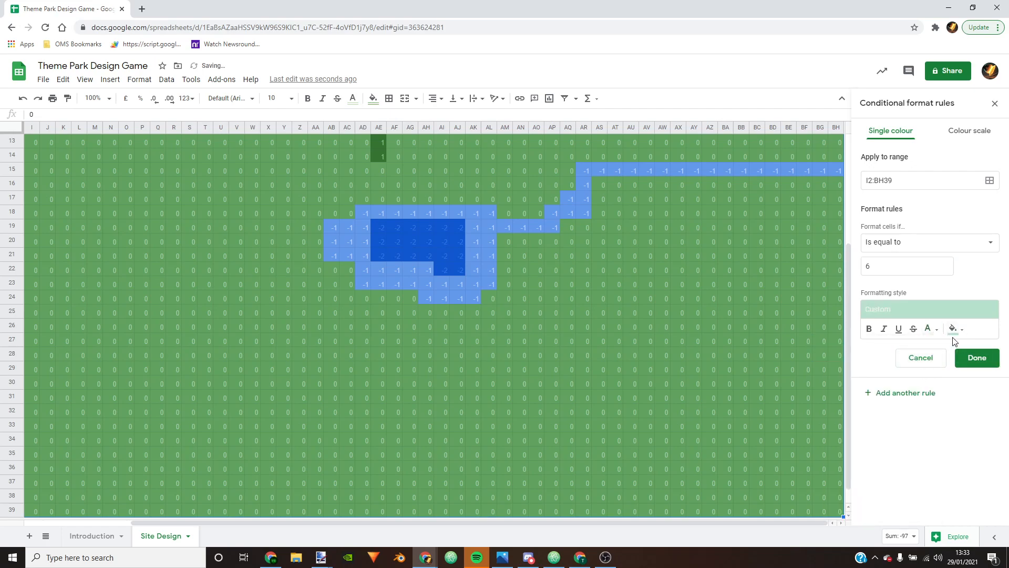
{"action": "left_click", "coordinate": [954, 330]}
{"action": "left_click", "coordinate": [955, 330]}
{"action": "left_click", "coordinate": [937, 331]}
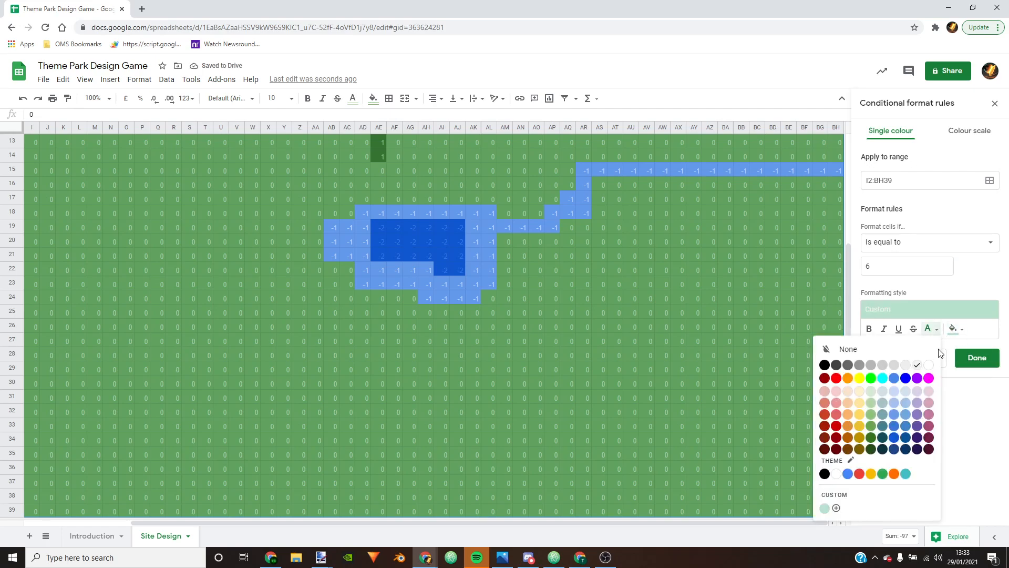
{"action": "left_click", "coordinate": [929, 365]}
{"action": "left_click", "coordinate": [951, 329]}
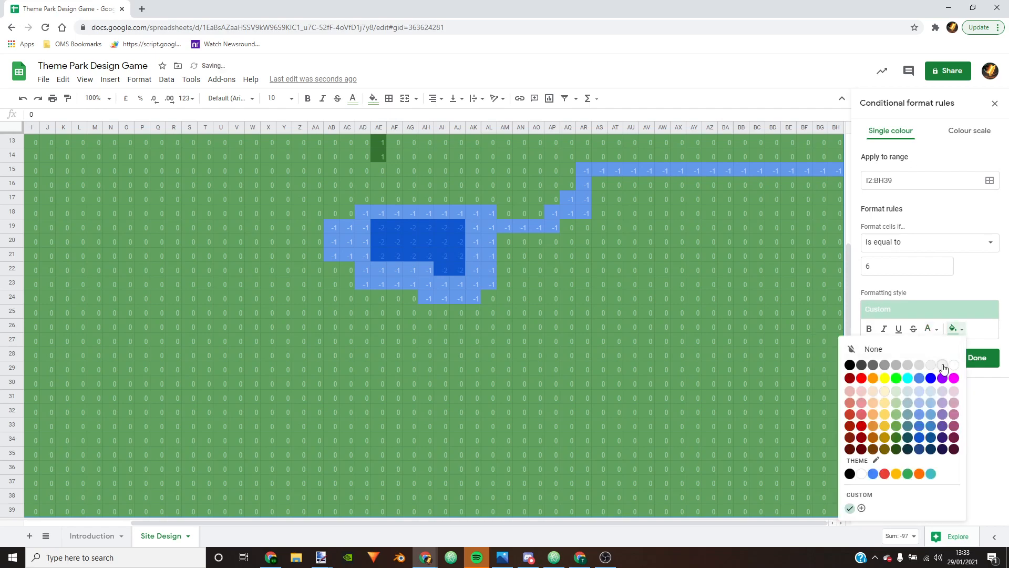
{"action": "left_click", "coordinate": [942, 365]}
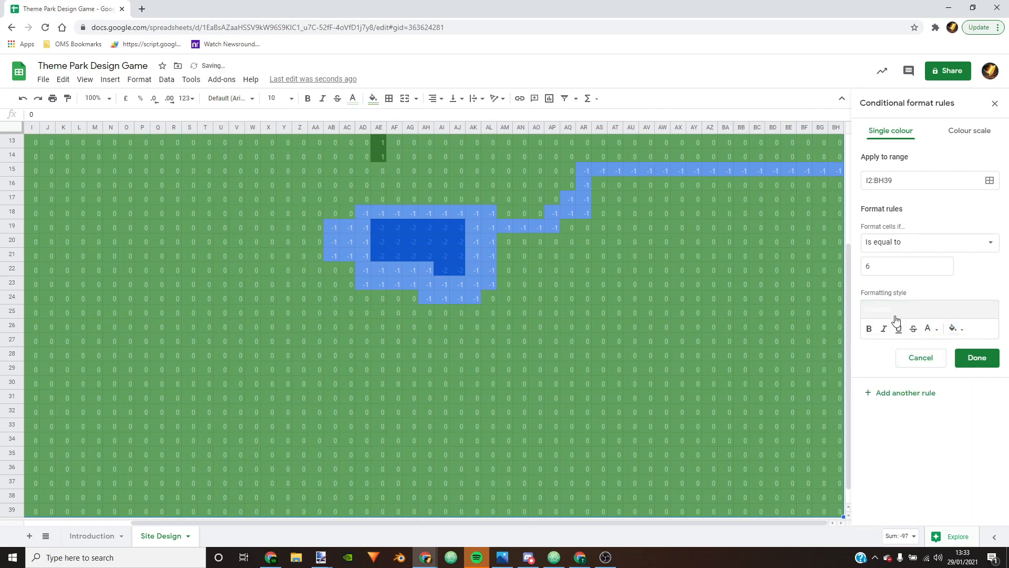
{"action": "left_click", "coordinate": [960, 358]}
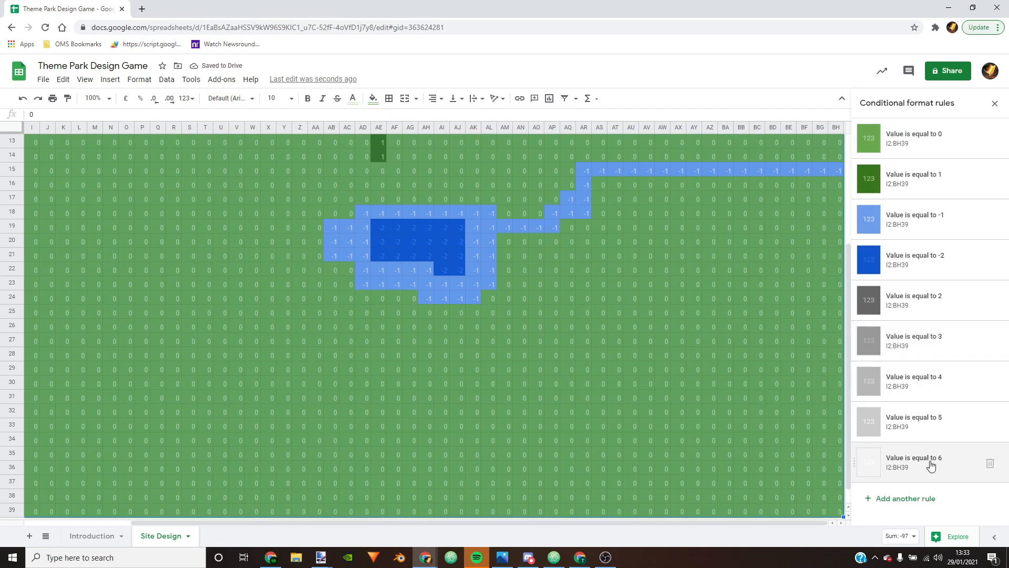
{"action": "left_click", "coordinate": [303, 364]}
{"action": "scroll", "coordinate": [373, 359], "scroll_direction": "up", "scroll_amount": 4}
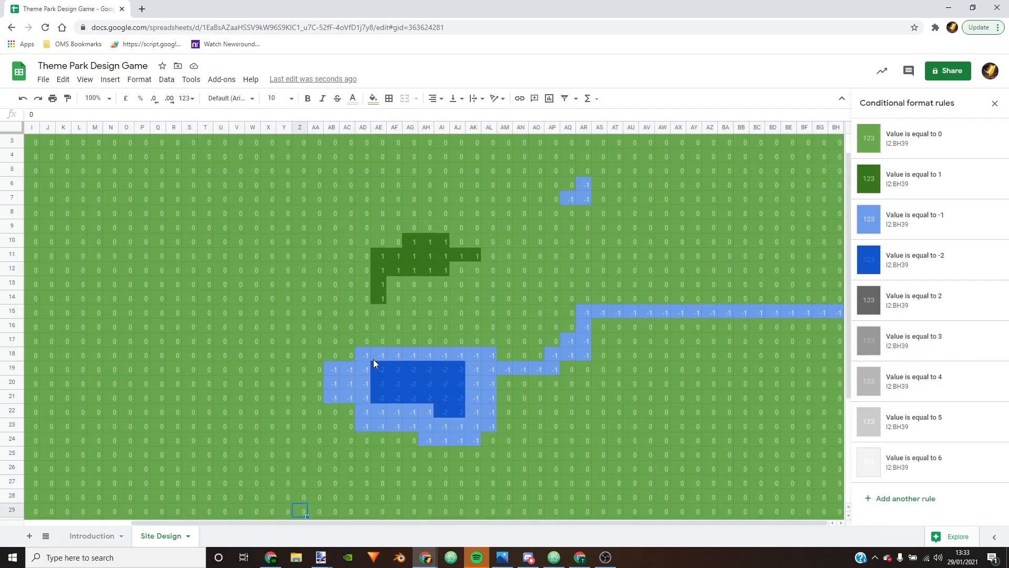
{"action": "left_click_drag", "start_coordinate": [93, 195], "coordinate": [103, 217]}
{"action": "left_click", "coordinate": [109, 254]}
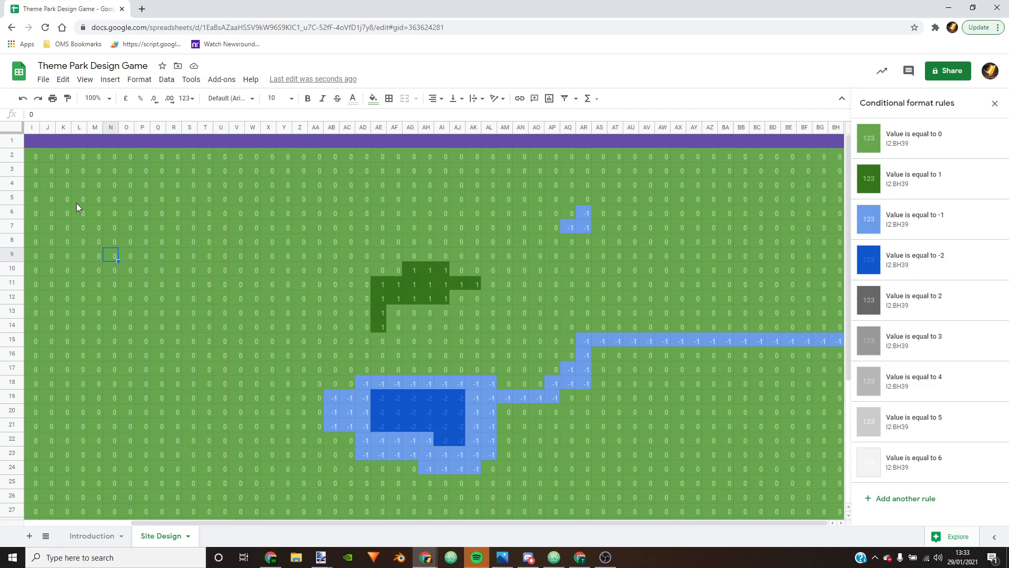
{"action": "left_click", "coordinate": [75, 183]}
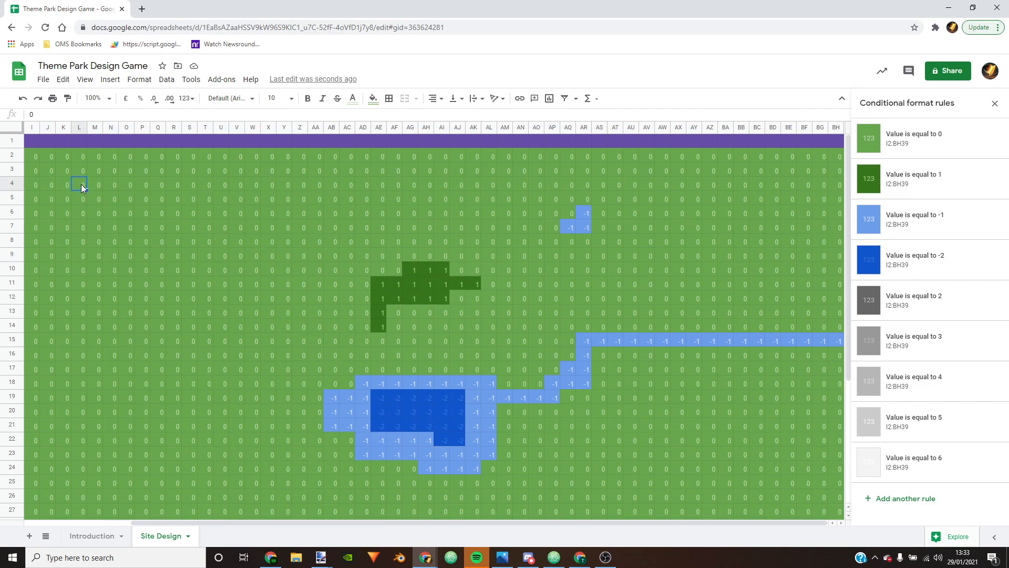
{"action": "type", "text": "3"}
{"action": "key", "text": "Return"}
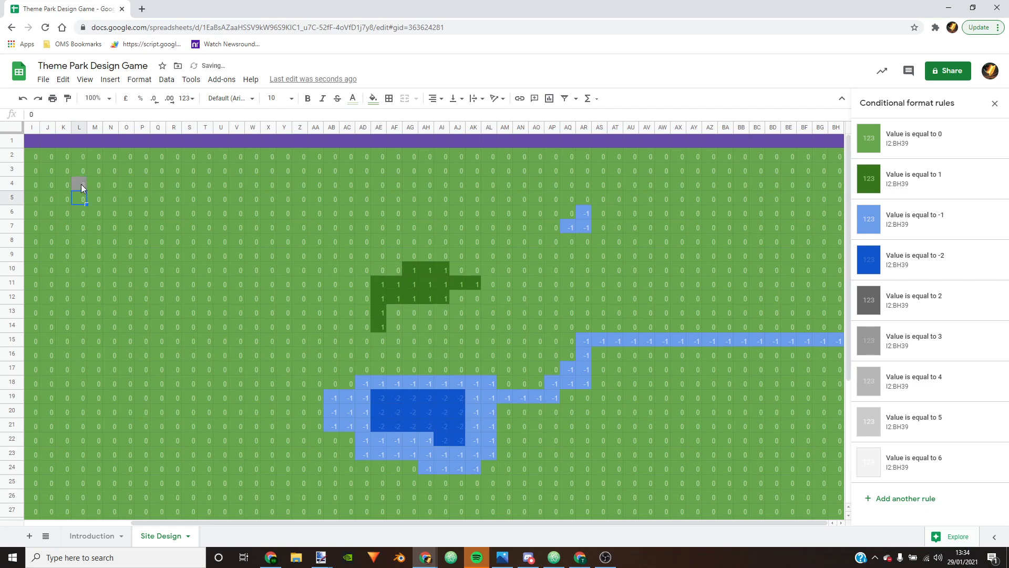
Step: Enter 2 in L4 and L5 and fill both rows across to column AC to start a mountain
{"action": "left_click", "coordinate": [80, 184]}
{"action": "type", "text": "2"}
{"action": "key", "text": "Return"}
{"action": "type", "text": "2"}
{"action": "key", "text": "Return"}
{"action": "left_click_drag", "start_coordinate": [81, 184], "coordinate": [85, 202]}
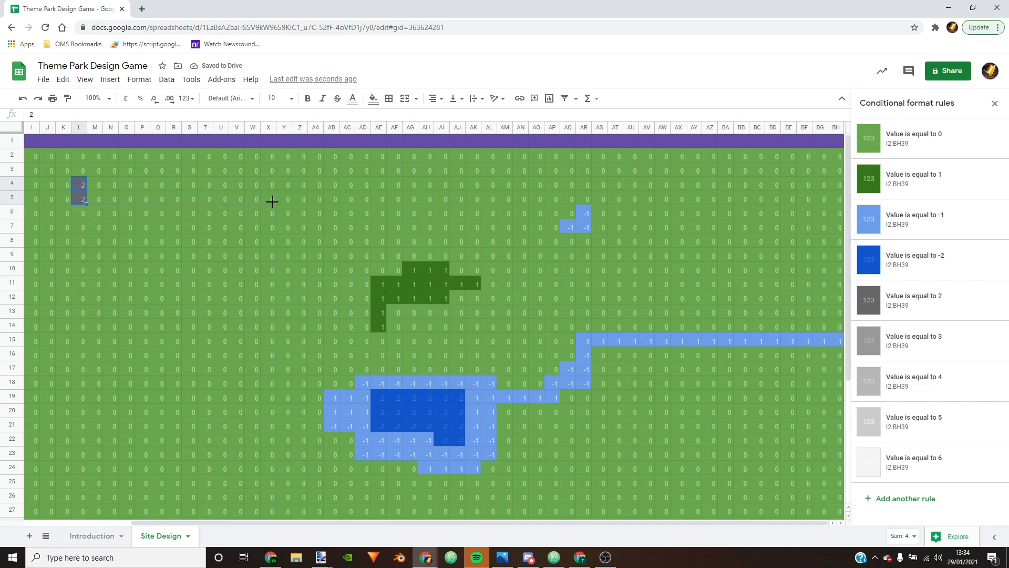
{"action": "left_click_drag", "start_coordinate": [86, 203], "coordinate": [350, 201]}
Step: Extend the mountain's 2s down to row 16 across columns L to Q and down to row 8 across R to X
{"action": "left_click", "coordinate": [93, 195]}
{"action": "left_click_drag", "start_coordinate": [78, 184], "coordinate": [167, 357]}
{"action": "left_click", "coordinate": [142, 197]}
{"action": "left_click_drag", "start_coordinate": [158, 193], "coordinate": [194, 257]}
{"action": "left_click_drag", "start_coordinate": [181, 187], "coordinate": [273, 243]}
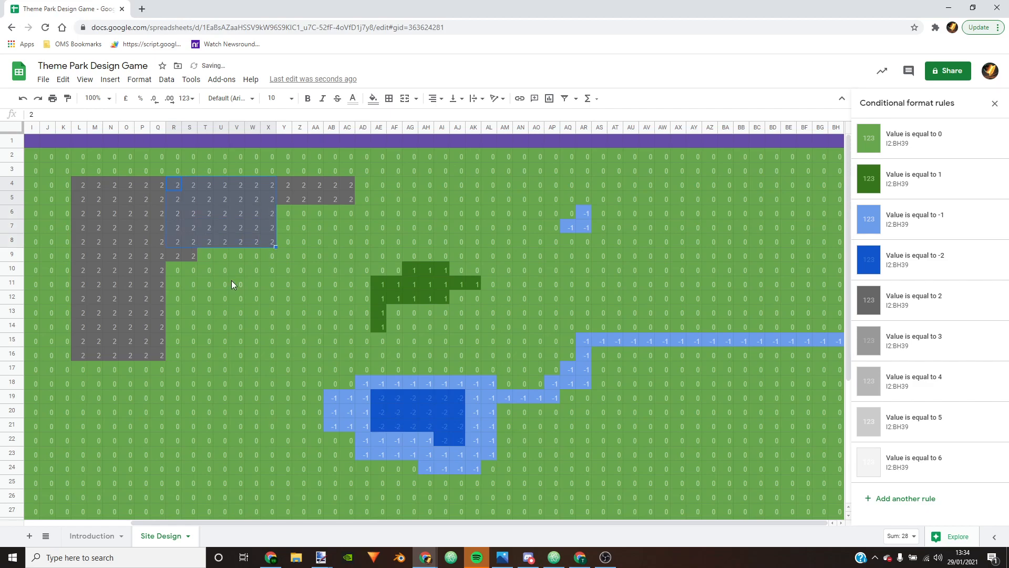
Step: Extend the mountain's 2s over R9:S13 and T9:U11 to step its lower edge
{"action": "left_click", "coordinate": [191, 296]}
{"action": "left_click_drag", "start_coordinate": [143, 257], "coordinate": [186, 257]}
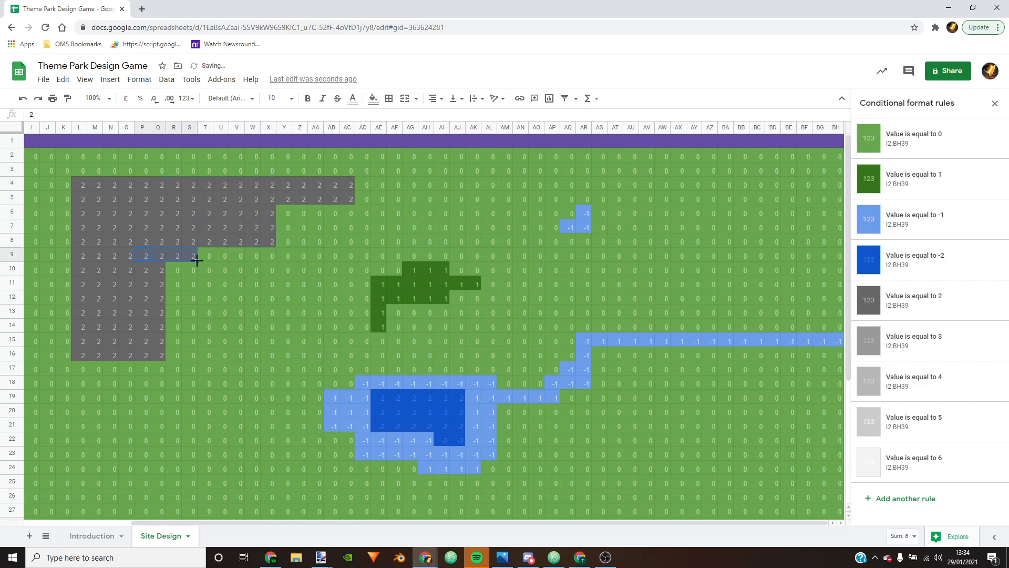
{"action": "left_click_drag", "start_coordinate": [197, 308], "coordinate": [196, 311]}
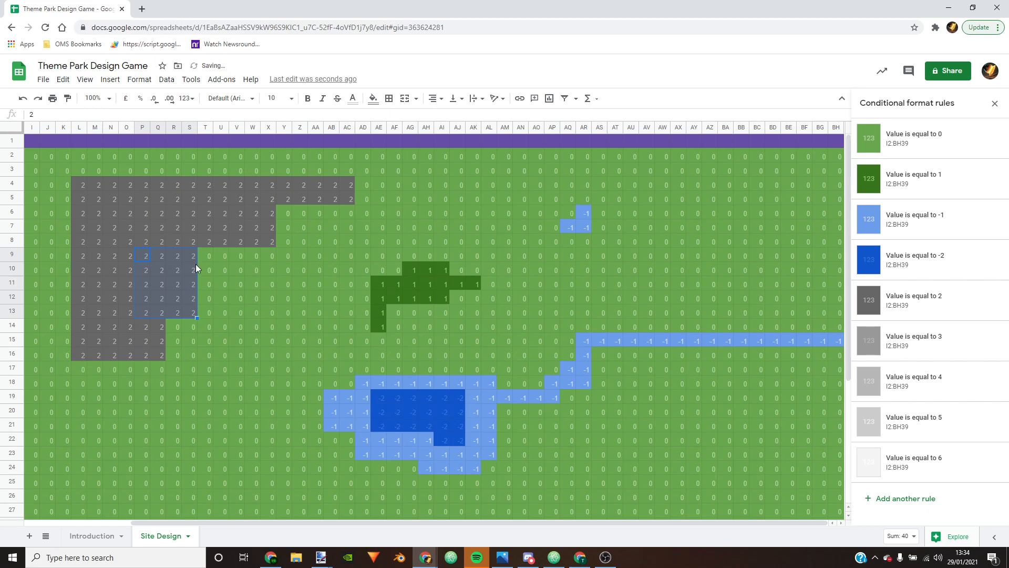
{"action": "left_click_drag", "start_coordinate": [179, 217], "coordinate": [235, 284]}
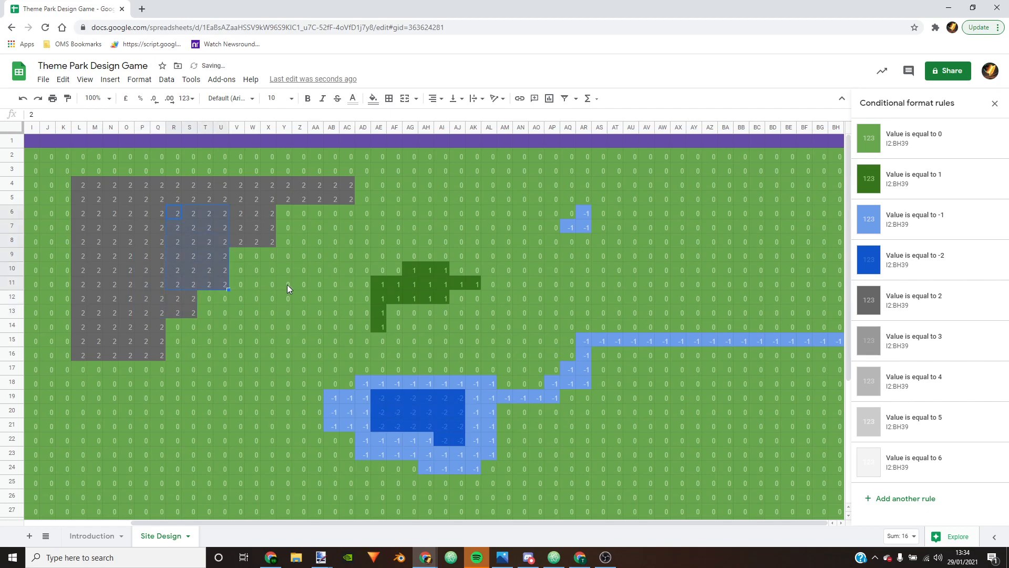
{"action": "left_click", "coordinate": [287, 284]}
Step: Extend the mountain's 2s over J7:K11, K5:K6 and K12:K14 along its western edge
{"action": "left_click", "coordinate": [98, 341]}
{"action": "left_click_drag", "start_coordinate": [83, 227], "coordinate": [54, 291]}
{"action": "left_click", "coordinate": [121, 298]}
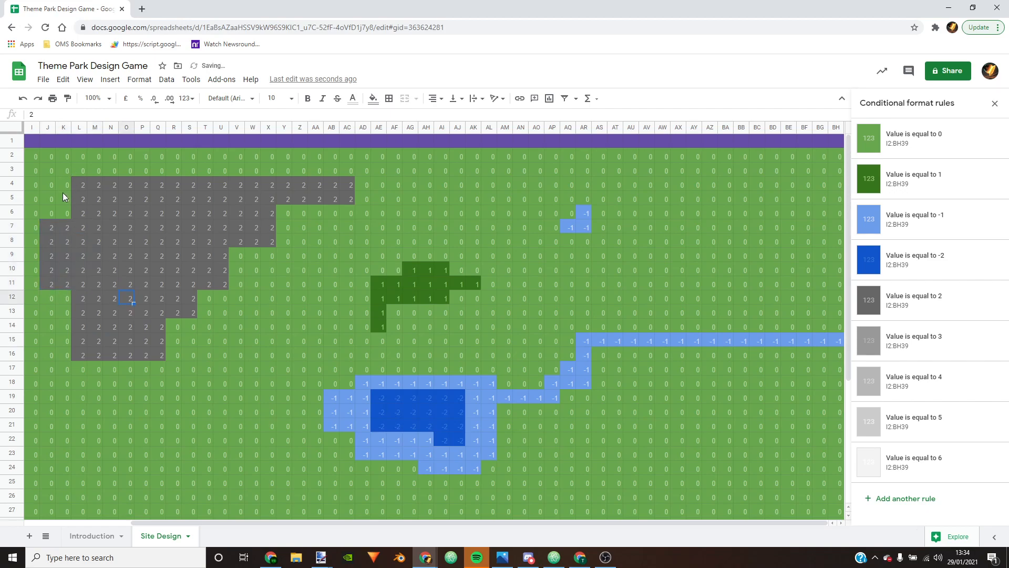
{"action": "left_click", "coordinate": [70, 227]}
{"action": "left_click_drag", "start_coordinate": [70, 232], "coordinate": [67, 202]}
{"action": "left_click", "coordinate": [140, 196]}
{"action": "left_click_drag", "start_coordinate": [64, 270], "coordinate": [74, 330]}
{"action": "left_click", "coordinate": [167, 327]}
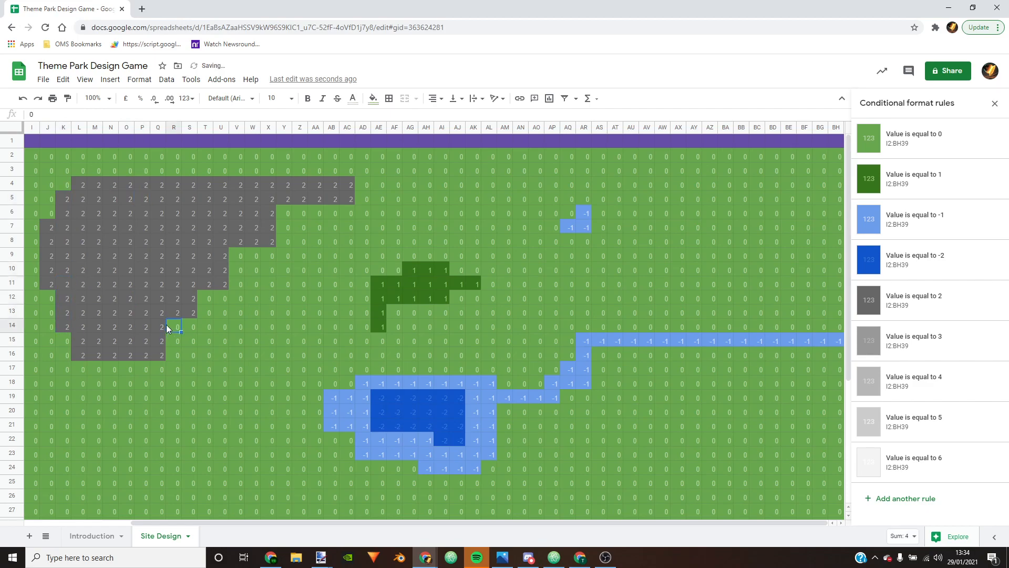
Step: Extend the mountain's 2s up into N3:U3
{"action": "left_click_drag", "start_coordinate": [117, 175], "coordinate": [224, 174]}
{"action": "left_click", "coordinate": [129, 187]}
{"action": "left_click", "coordinate": [301, 168]}
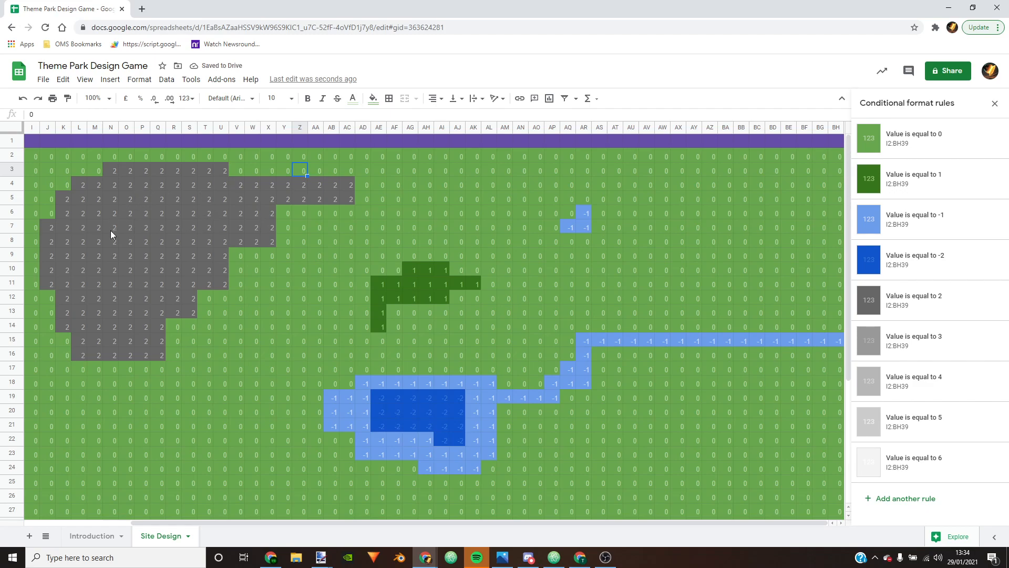
Step: Enter 3 in L6, fill it across to U6, and extend the 3s up over M5:S5
{"action": "left_click", "coordinate": [84, 212]}
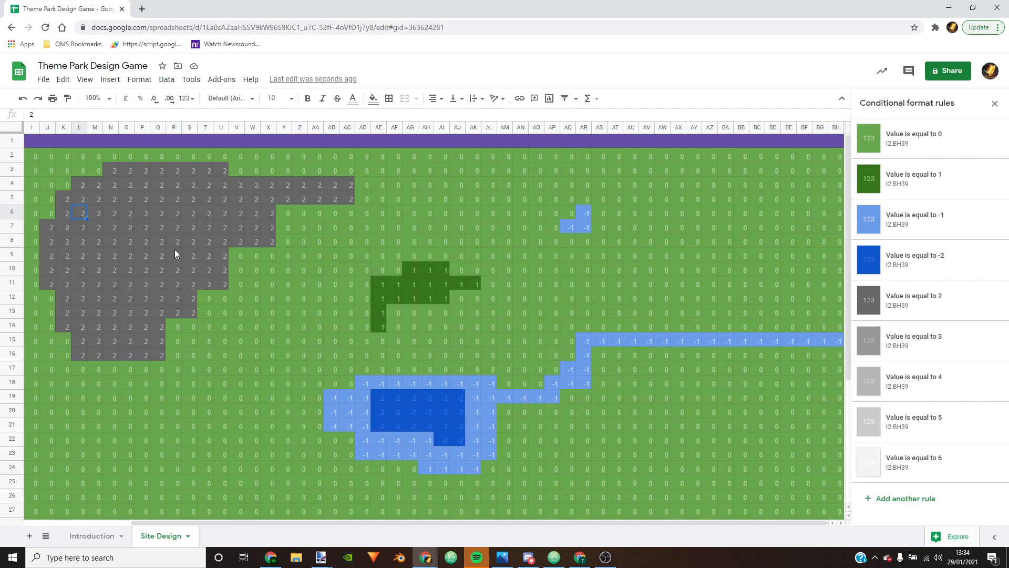
{"action": "type", "text": "3"}
{"action": "left_click", "coordinate": [143, 251]}
{"action": "left_click", "coordinate": [81, 213]}
{"action": "left_click_drag", "start_coordinate": [87, 217], "coordinate": [216, 225]}
{"action": "left_click", "coordinate": [171, 212]}
{"action": "left_click_drag", "start_coordinate": [96, 213], "coordinate": [192, 197]}
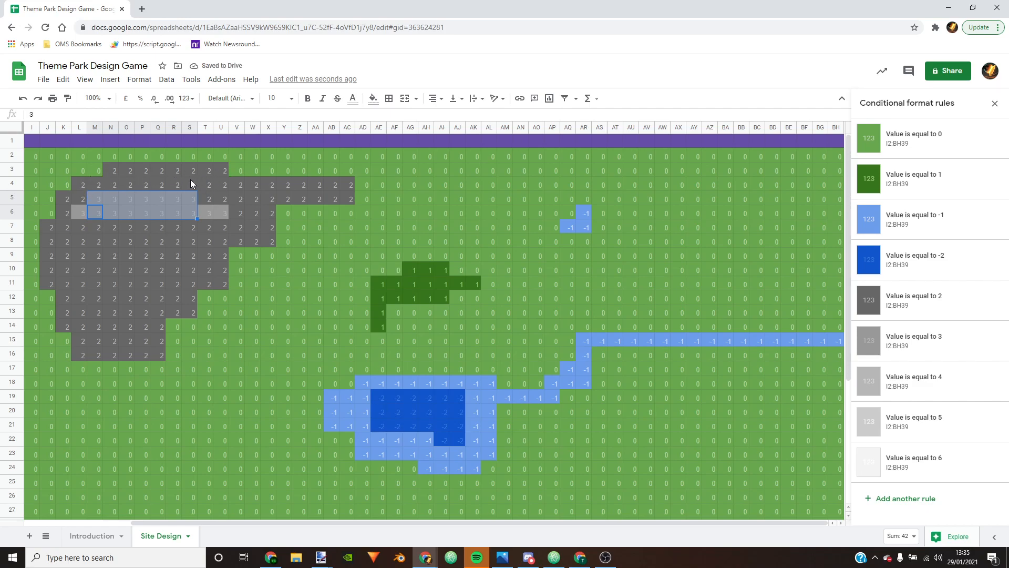
{"action": "left_click", "coordinate": [159, 240]}
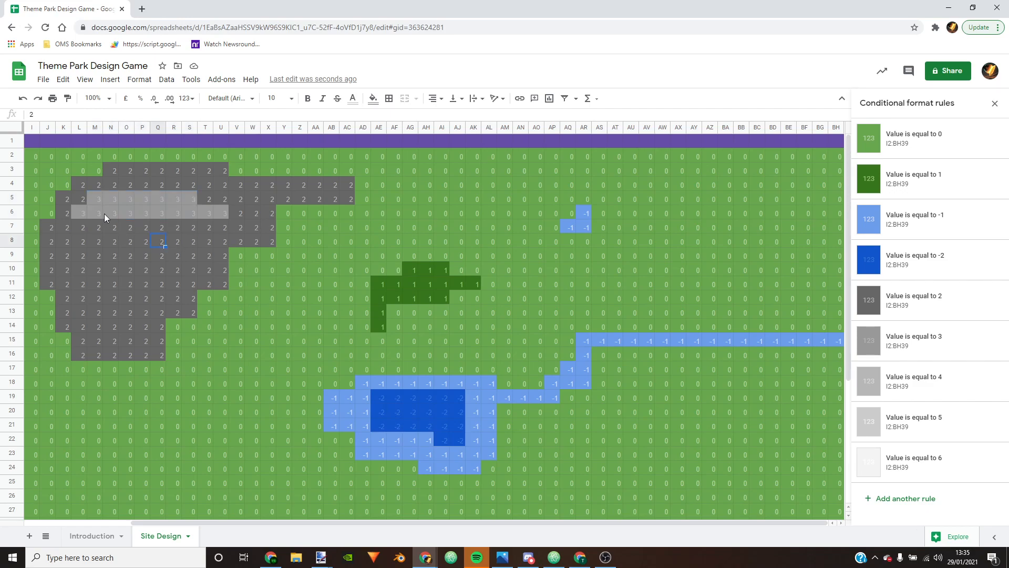
Step: Fill the 3s from row 6 down over L7:R10
{"action": "left_click_drag", "start_coordinate": [81, 211], "coordinate": [164, 229]}
{"action": "left_click", "coordinate": [158, 225]}
{"action": "left_click", "coordinate": [179, 223]}
{"action": "left_click", "coordinate": [142, 225]}
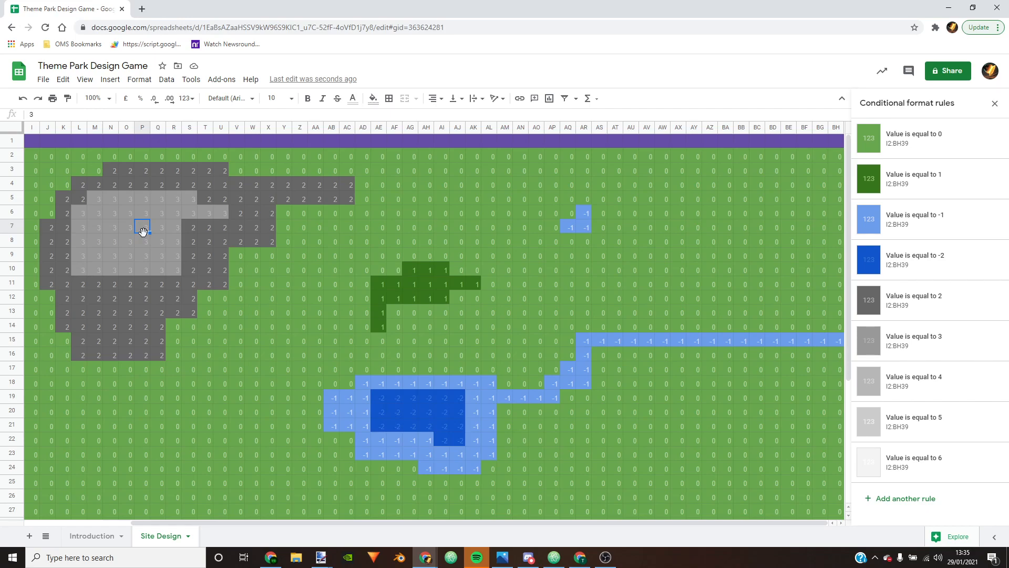
Step: Extend the 3s in row 7 across to column U, undoing any accidental cell move
{"action": "left_click_drag", "start_coordinate": [142, 231], "coordinate": [211, 232]}
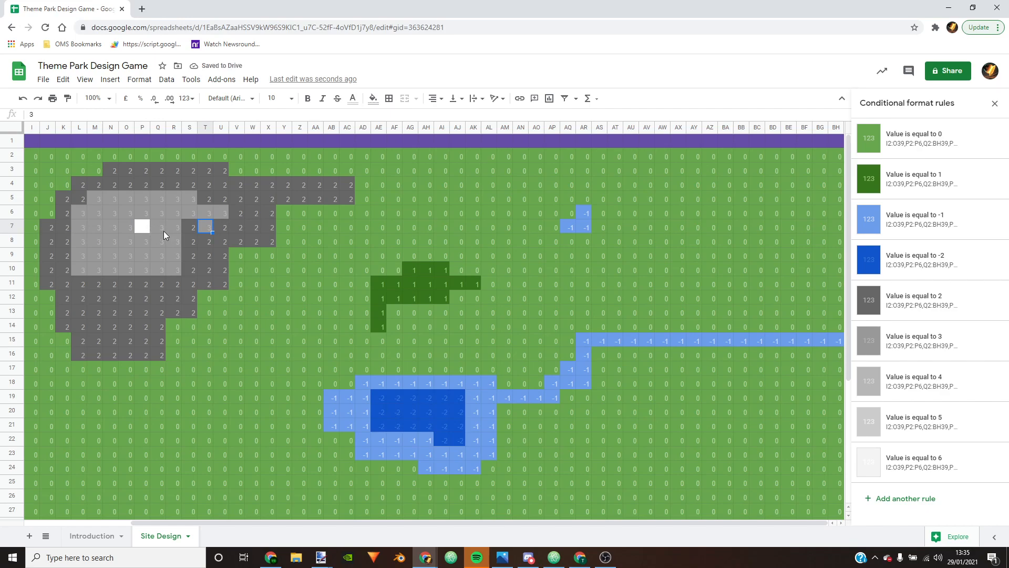
{"action": "key", "text": "ctrl+z"}
{"action": "left_click", "coordinate": [139, 230]}
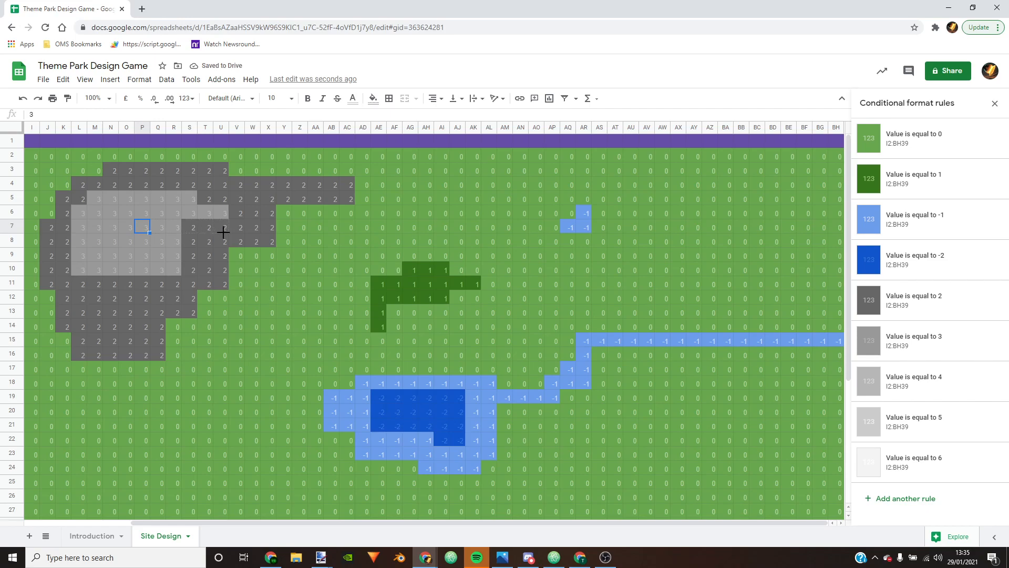
{"action": "left_click", "coordinate": [224, 232], "text": "shift"}
{"action": "left_click", "coordinate": [159, 239]}
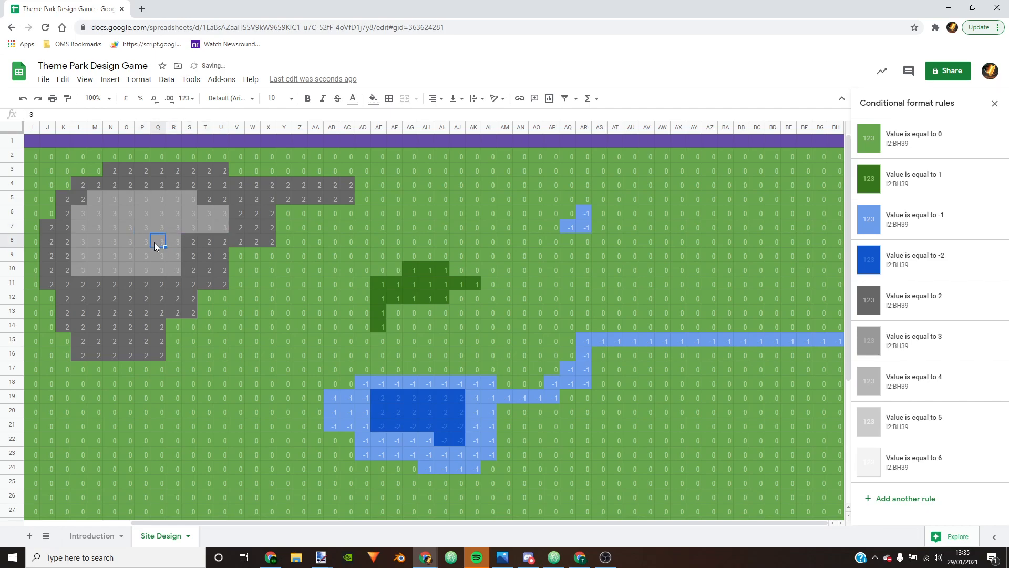
Step: Extend the 3s down over M11:N13 and into O11
{"action": "left_click_drag", "start_coordinate": [92, 255], "coordinate": [117, 312]}
{"action": "left_click", "coordinate": [115, 268]}
{"action": "left_click", "coordinate": [126, 267]}
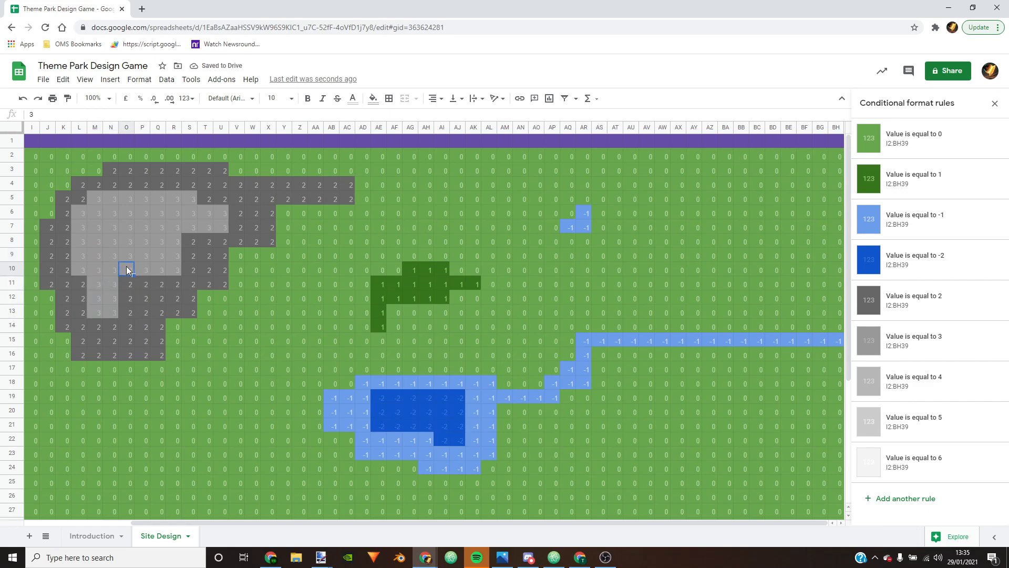
{"action": "left_click_drag", "start_coordinate": [133, 276], "coordinate": [131, 285]}
{"action": "left_click", "coordinate": [175, 280]}
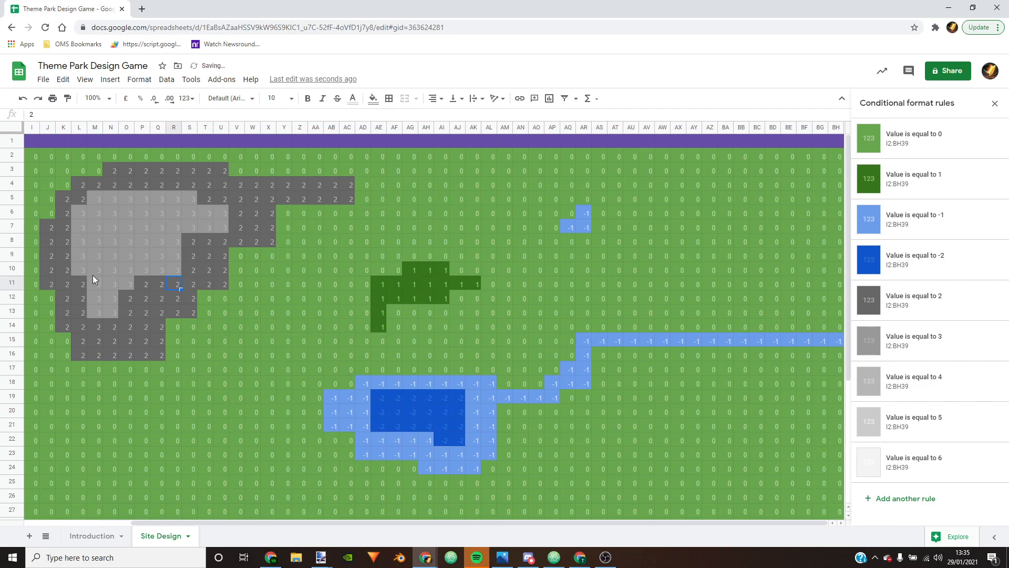
Step: Enter 4 in M6 and fill it across to R6 for the next mountain level
{"action": "left_click_drag", "start_coordinate": [95, 216], "coordinate": [127, 232]}
{"action": "left_click", "coordinate": [99, 214]}
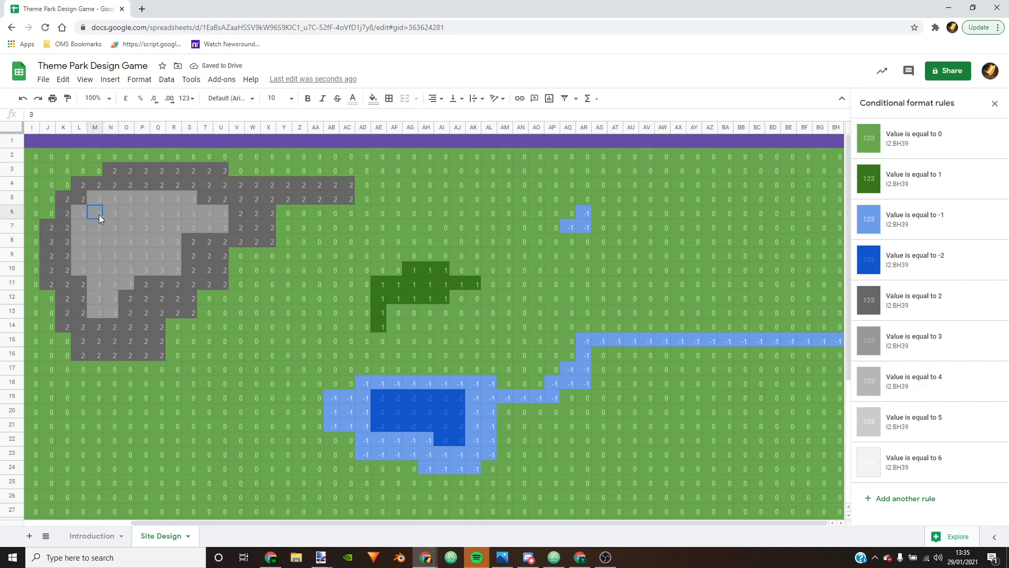
{"action": "type", "text": "4"}
{"action": "key", "text": "Return"}
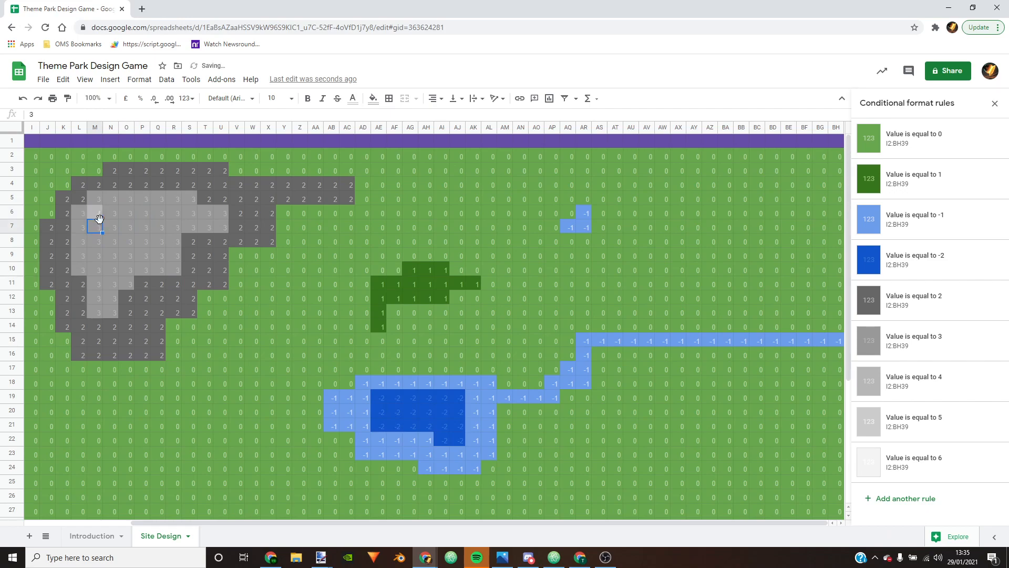
{"action": "left_click", "coordinate": [107, 237]}
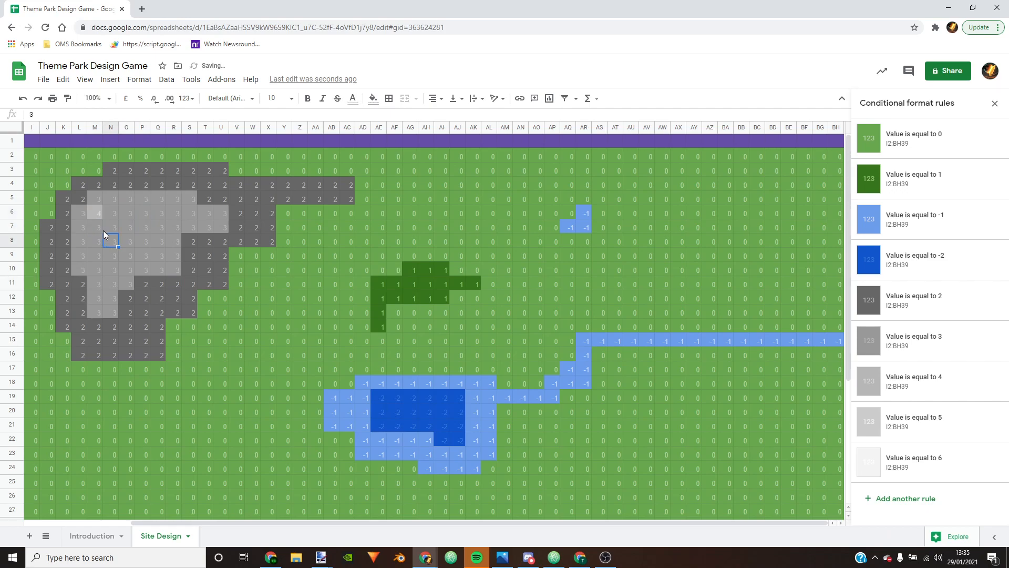
{"action": "left_click", "coordinate": [95, 214]}
{"action": "left_click_drag", "start_coordinate": [103, 221], "coordinate": [178, 219]}
Step: Fill the 4s down over M7:P9 and Q7:Q8
{"action": "left_click", "coordinate": [102, 216]}
{"action": "left_click_drag", "start_coordinate": [94, 212], "coordinate": [148, 247]}
{"action": "left_click_drag", "start_coordinate": [120, 213], "coordinate": [166, 245]}
{"action": "left_click", "coordinate": [158, 213]}
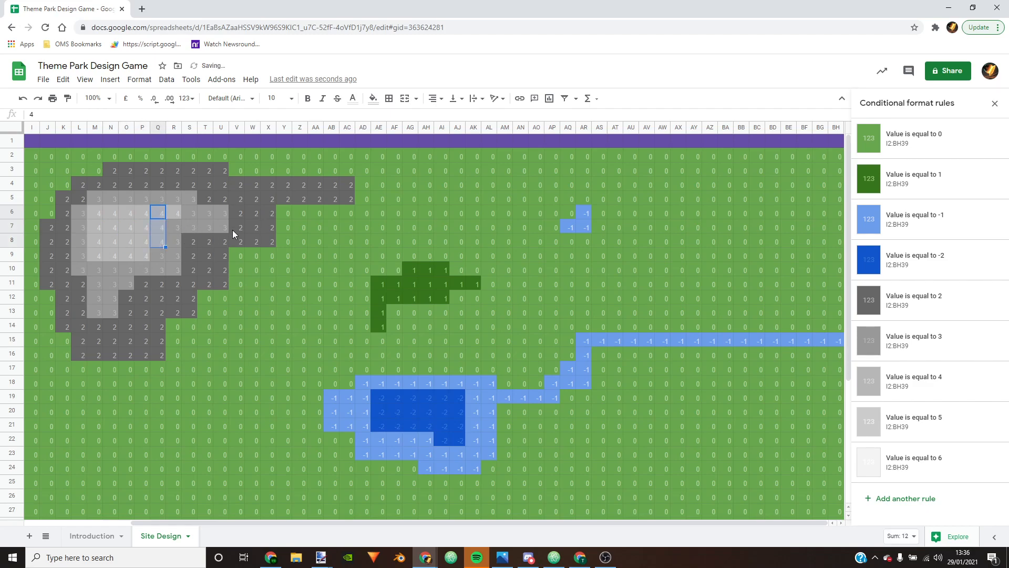
Step: Enter 5 in N6 and fill it over N6:P8 inside the area of 4s
{"action": "left_click", "coordinate": [112, 224]}
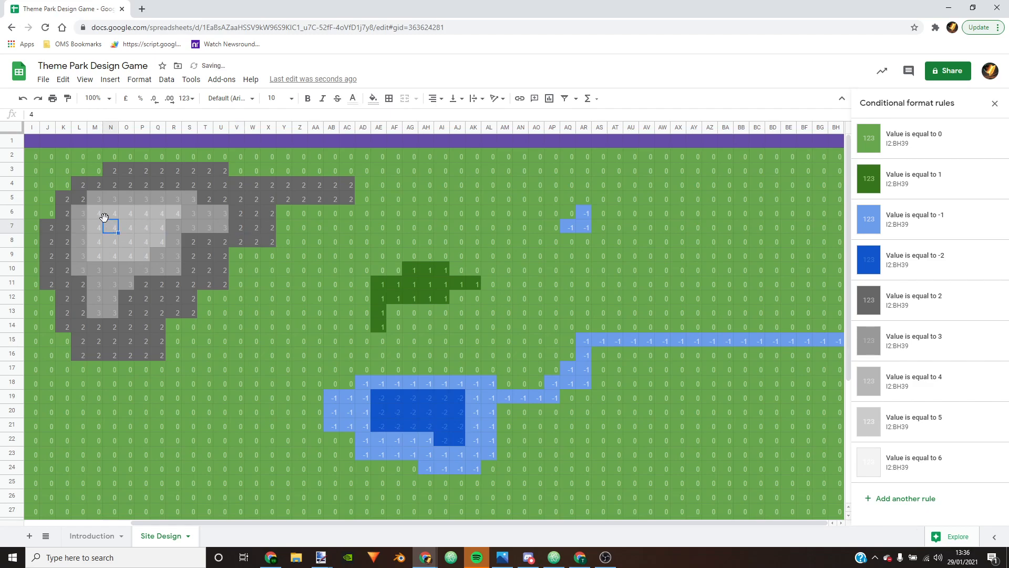
{"action": "left_click_drag", "start_coordinate": [114, 213], "coordinate": [112, 228]}
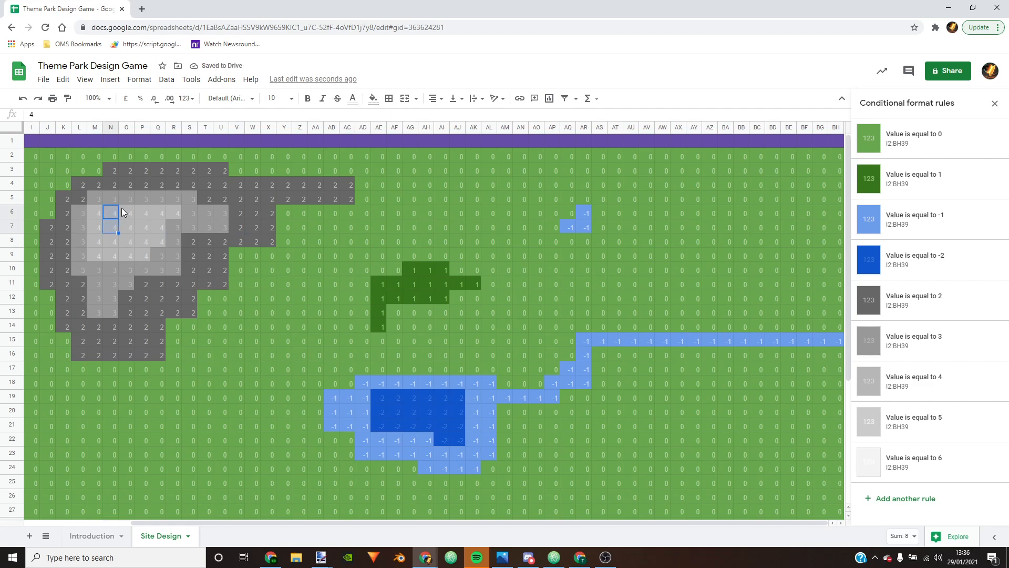
{"action": "type", "text": "5"}
{"action": "key", "text": "Return"}
{"action": "left_click", "coordinate": [110, 212]}
{"action": "mouse_move", "coordinate": [150, 241]}
{"action": "left_mouse_down"}
{"action": "mouse_move", "coordinate": [122, 244]}
{"action": "mouse_move", "coordinate": [151, 243]}
{"action": "left_mouse_up"}
{"action": "left_click", "coordinate": [225, 253]}
Step: Enter 6 in O7 as the mountain's peak and move the selection off the mountain
{"action": "left_click", "coordinate": [128, 224]}
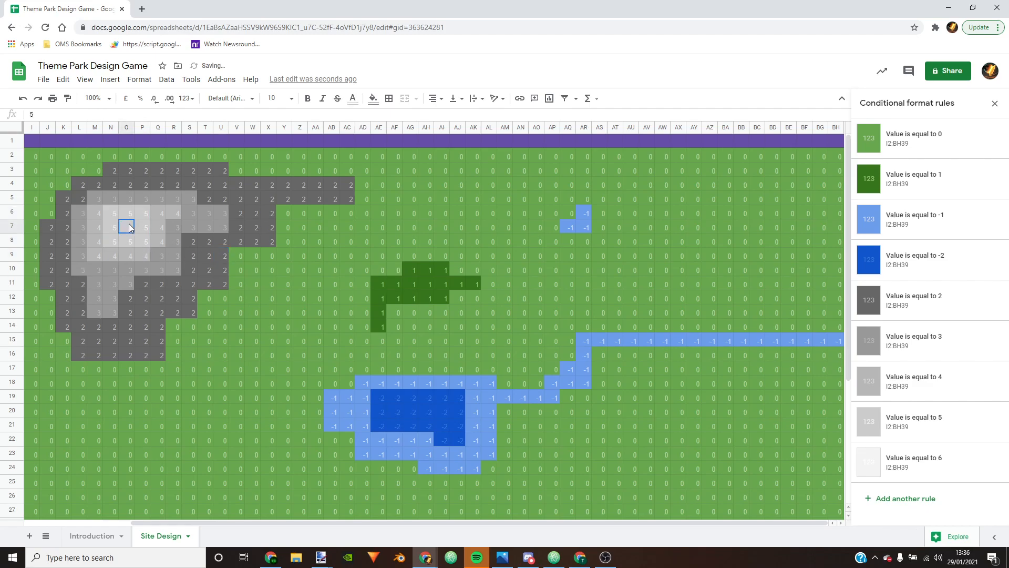
{"action": "type", "text": "6"}
{"action": "key", "text": "Return"}
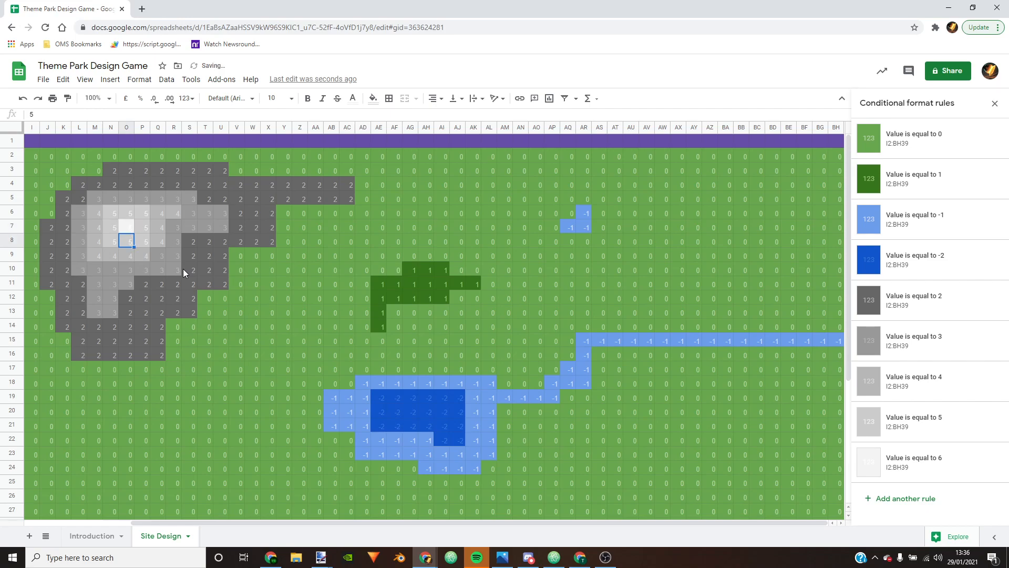
{"action": "left_click", "coordinate": [173, 326]}
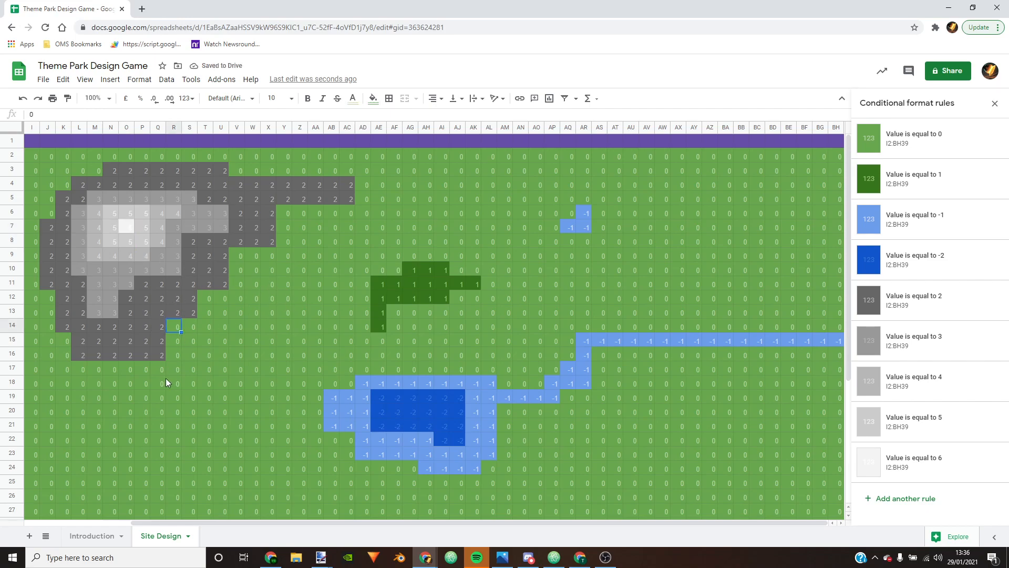
{"action": "scroll", "coordinate": [431, 317], "scroll_direction": "down", "scroll_amount": 2}
{"action": "scroll", "coordinate": [434, 306], "scroll_direction": "up", "scroll_amount": 2}
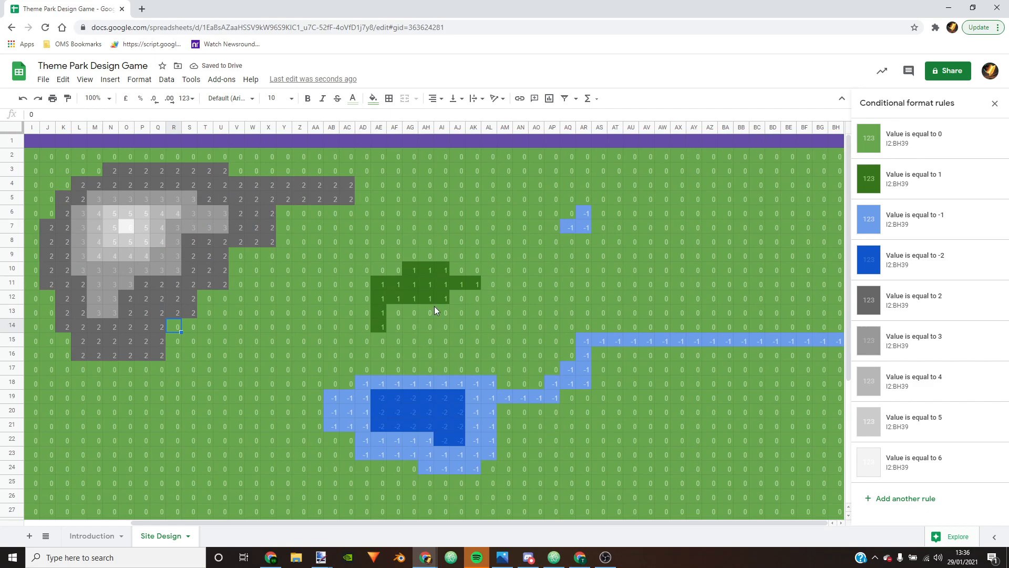
Step: Enter 1 in BA7, AY11, AX18 and AW22 to scatter single hill cells over the land
{"action": "left_click", "coordinate": [730, 227]}
{"action": "type", "text": "1"}
{"action": "key", "text": "Return"}
{"action": "key", "text": "Down"}
{"action": "key", "text": "Down"}
{"action": "key", "text": "Down"}
{"action": "key", "text": "Left"}
{"action": "key", "text": "Left"}
{"action": "type", "text": "1"}
{"action": "key", "text": "Down"}
{"action": "key", "text": "Down"}
{"action": "key", "text": "Down"}
{"action": "key", "text": "Down"}
{"action": "key", "text": "Down"}
{"action": "key", "text": "Down"}
{"action": "key", "text": "Down"}
{"action": "key", "text": "Left"}
{"action": "type", "text": "1"}
{"action": "key", "text": "Down"}
{"action": "key", "text": "Down"}
{"action": "key", "text": "Down"}
{"action": "key", "text": "Down"}
{"action": "key", "text": "Left"}
{"action": "type", "text": "1"}
Step: Enter 1 in BB23, BB19 and BB13 to add three more hill cells along column BB
{"action": "key", "text": "Down"}
{"action": "key", "text": "Right"}
{"action": "key", "text": "Right"}
{"action": "key", "text": "Right"}
{"action": "key", "text": "Right"}
{"action": "key", "text": "Right"}
{"action": "type", "text": "1"}
{"action": "key", "text": "Up"}
{"action": "key", "text": "Up"}
{"action": "key", "text": "Up"}
{"action": "key", "text": "Up"}
{"action": "type", "text": "1"}
{"action": "key", "text": "Up"}
{"action": "key", "text": "Up"}
{"action": "key", "text": "Up"}
{"action": "key", "text": "Up"}
{"action": "key", "text": "Up"}
{"action": "key", "text": "Up"}
{"action": "type", "text": "1"}
Step: Enter 1 in AT12, AU7 and AT4 as further single hill cells
{"action": "key", "text": "Left"}
{"action": "key", "text": "Left"}
{"action": "key", "text": "Left"}
{"action": "key", "text": "Left"}
{"action": "key", "text": "Left"}
{"action": "key", "text": "Left"}
{"action": "key", "text": "Left"}
{"action": "key", "text": "Left"}
{"action": "key", "text": "Up"}
{"action": "type", "text": "1"}
{"action": "key", "text": "Up"}
{"action": "key", "text": "Up"}
{"action": "key", "text": "Up"}
{"action": "key", "text": "Up"}
{"action": "key", "text": "Up"}
{"action": "key", "text": "Right"}
{"action": "type", "text": "1"}
{"action": "key", "text": "Up"}
{"action": "key", "text": "Up"}
{"action": "key", "text": "Up"}
{"action": "key", "text": "Left"}
{"action": "type", "text": "1"}
Step: Enter 1 in AM4, AM9, AM15 and AI15 as hill cells around the large hill
{"action": "key", "text": "Left"}
{"action": "key", "text": "Left"}
{"action": "key", "text": "Left"}
{"action": "key", "text": "Left"}
{"action": "key", "text": "Left"}
{"action": "key", "text": "Left"}
{"action": "key", "text": "Left"}
{"action": "type", "text": "1"}
{"action": "key", "text": "Down"}
{"action": "key", "text": "Down"}
{"action": "key", "text": "Down"}
{"action": "key", "text": "Down"}
{"action": "key", "text": "Down"}
{"action": "type", "text": "1"}
{"action": "key", "text": "Down"}
{"action": "key", "text": "Down"}
{"action": "key", "text": "Down"}
{"action": "key", "text": "Down"}
{"action": "key", "text": "Down"}
{"action": "key", "text": "Down"}
{"action": "type", "text": "1"}
{"action": "key", "text": "Left"}
{"action": "key", "text": "Left"}
{"action": "key", "text": "Left"}
{"action": "key", "text": "Left"}
{"action": "type", "text": "1"}
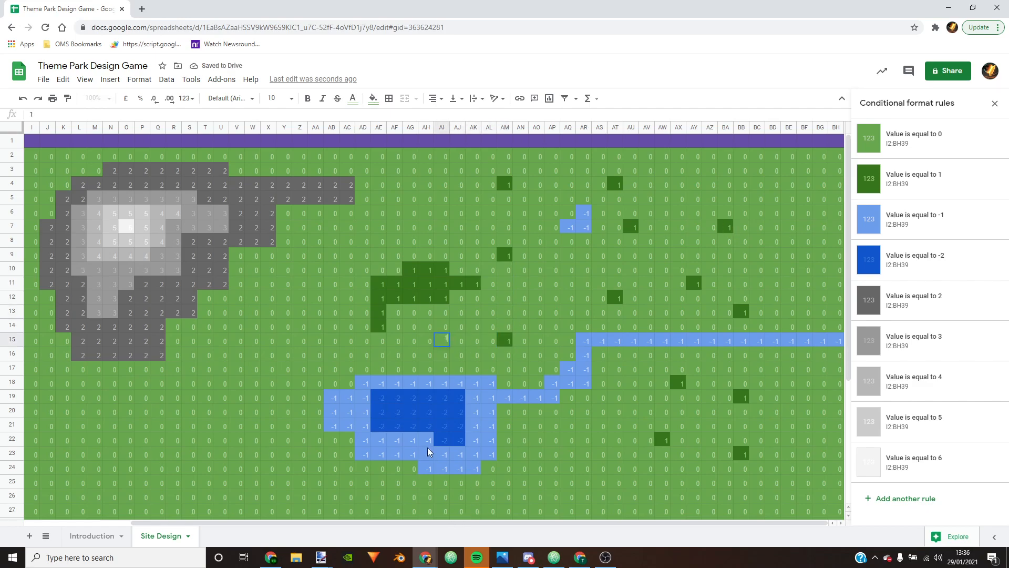
Step: Enter 2 in AA26, AT24 and BE12 to scatter single rock-grey cells over the land
{"action": "scroll", "coordinate": [514, 367], "scroll_direction": "down", "scroll_amount": 5}
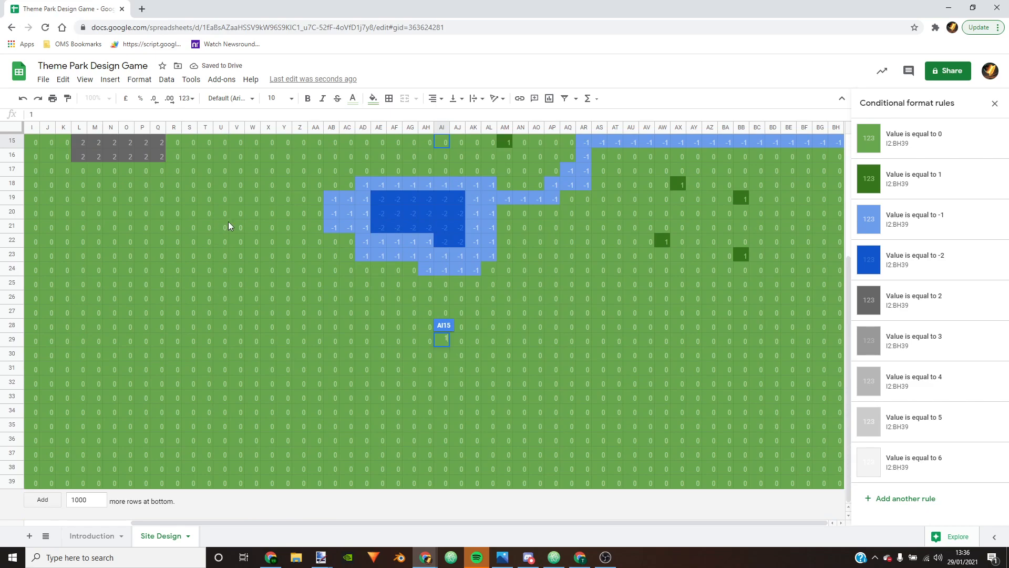
{"action": "scroll", "coordinate": [288, 339], "scroll_direction": "up", "scroll_amount": 5}
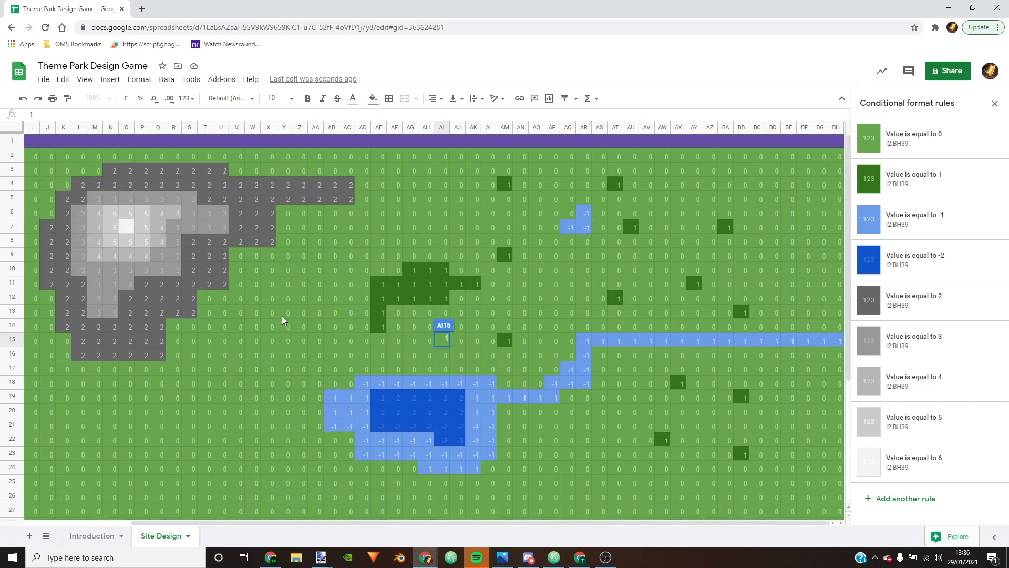
{"action": "scroll", "coordinate": [295, 336], "scroll_direction": "down", "scroll_amount": 2}
{"action": "left_click", "coordinate": [322, 425]}
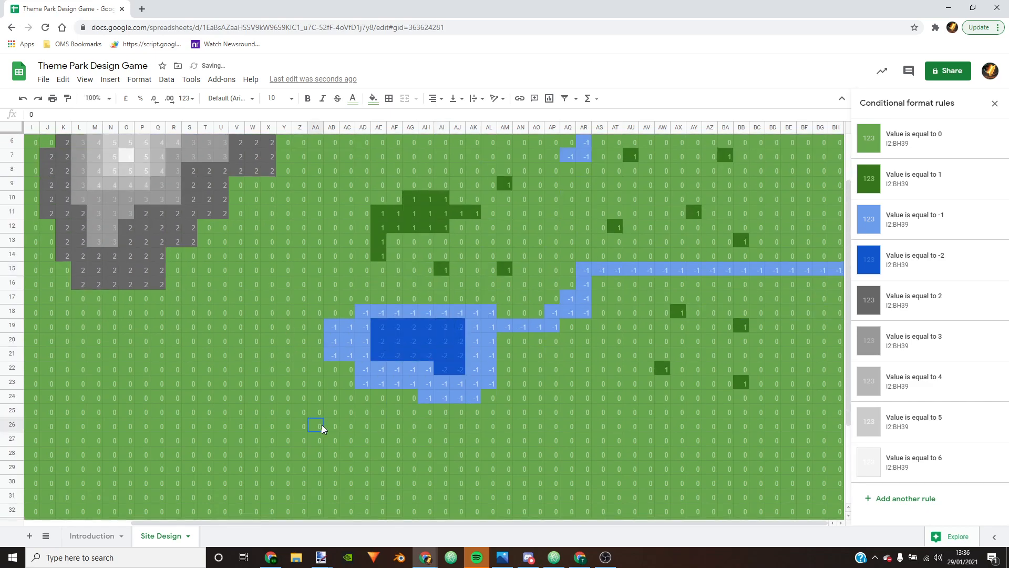
{"action": "type", "text": "2"}
{"action": "key", "text": "Return"}
{"action": "left_click", "coordinate": [616, 396]}
{"action": "type", "text": "2"}
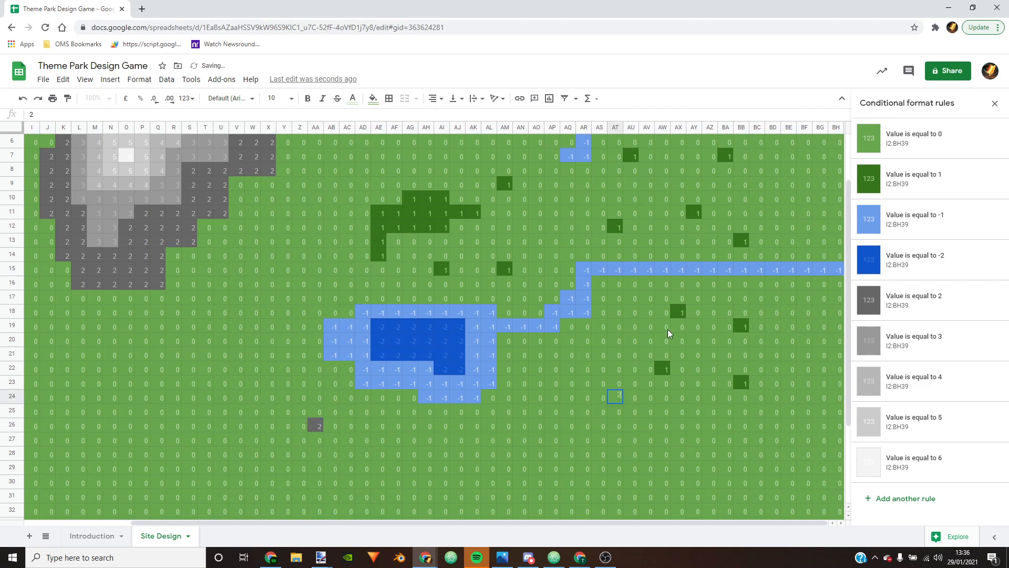
{"action": "left_click", "coordinate": [778, 314]}
{"action": "left_click", "coordinate": [786, 226]}
{"action": "type", "text": "2"}
Step: Enter 2 in AR10, AR24, AL28 and BB29 as further single grey cells
{"action": "left_click", "coordinate": [583, 198]}
{"action": "type", "text": "2"}
{"action": "left_click", "coordinate": [585, 397]}
{"action": "type", "text": "2"}
{"action": "left_click", "coordinate": [492, 454]}
{"action": "type", "text": "2"}
{"action": "left_click", "coordinate": [649, 456]}
{"action": "left_click", "coordinate": [737, 470]}
{"action": "type", "text": "2"}
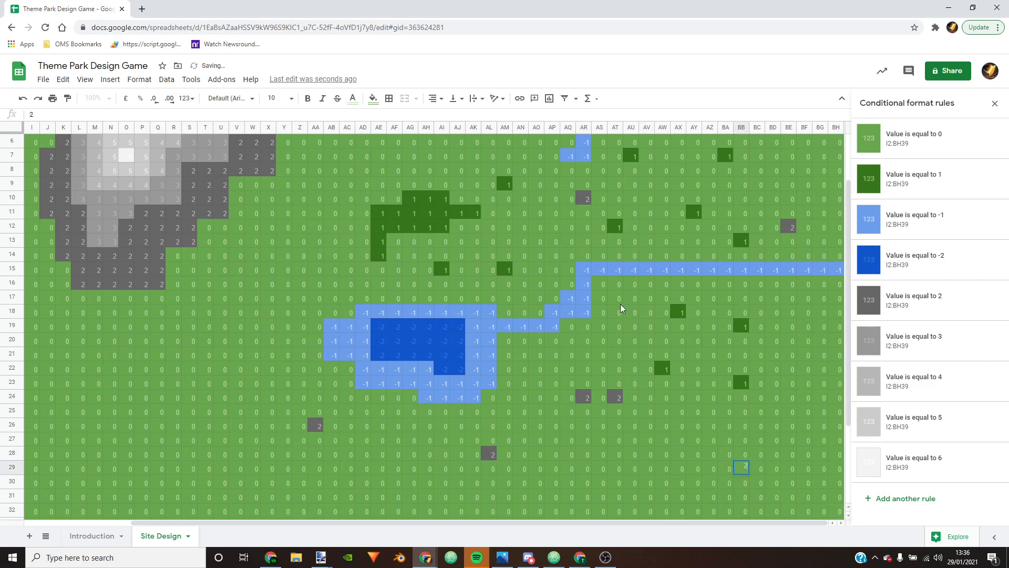
{"action": "key", "text": "Return"}
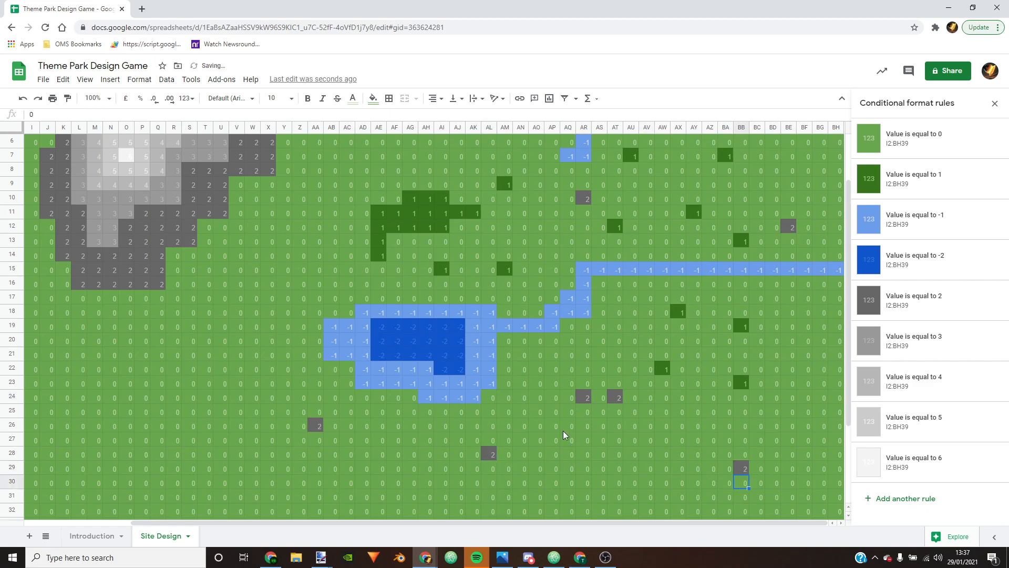
Step: Look over the whole site map, including its lower rows and the purple border columns
{"action": "scroll", "coordinate": [403, 412], "scroll_direction": "down", "scroll_amount": 3}
{"action": "scroll", "coordinate": [367, 394], "scroll_direction": "up", "scroll_amount": 1}
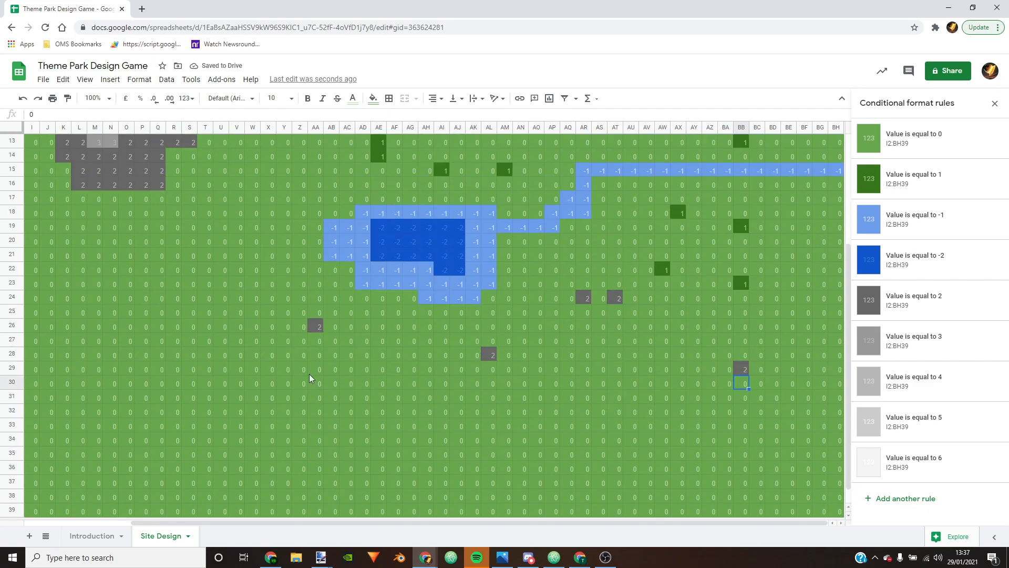
{"action": "scroll", "coordinate": [313, 318], "scroll_direction": "up", "scroll_amount": 4}
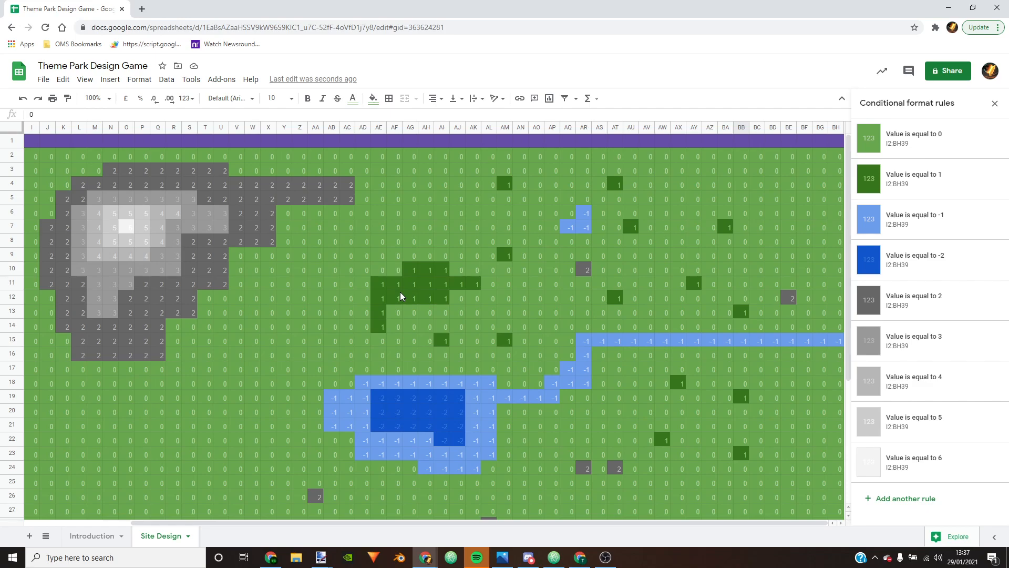
{"action": "left_click", "coordinate": [295, 324]}
{"action": "left_click_drag", "start_coordinate": [436, 522], "coordinate": [312, 508]}
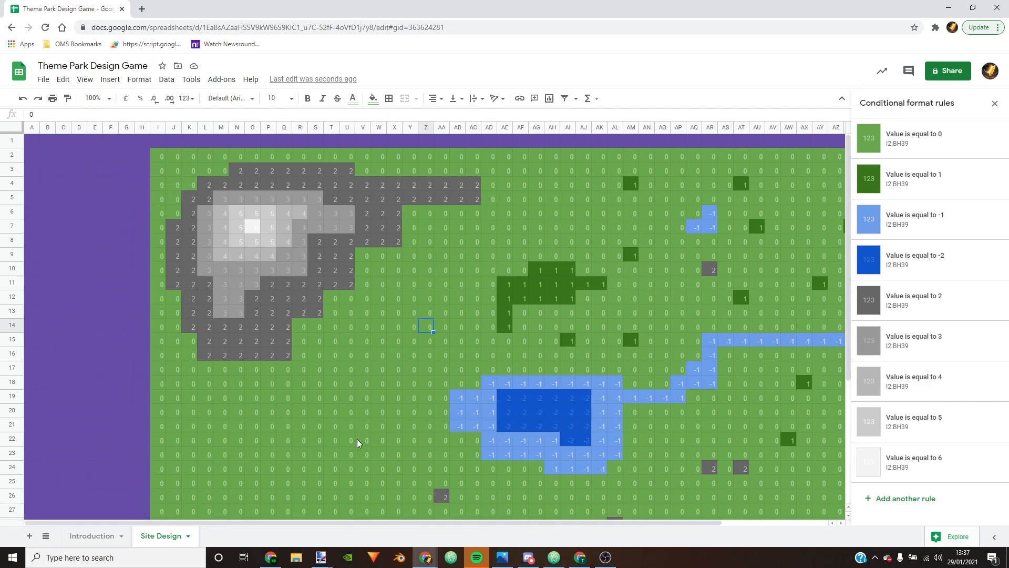
{"action": "scroll", "coordinate": [548, 332], "scroll_direction": "down", "scroll_amount": 5}
{"action": "scroll", "coordinate": [545, 332], "scroll_direction": "up", "scroll_amount": 3}
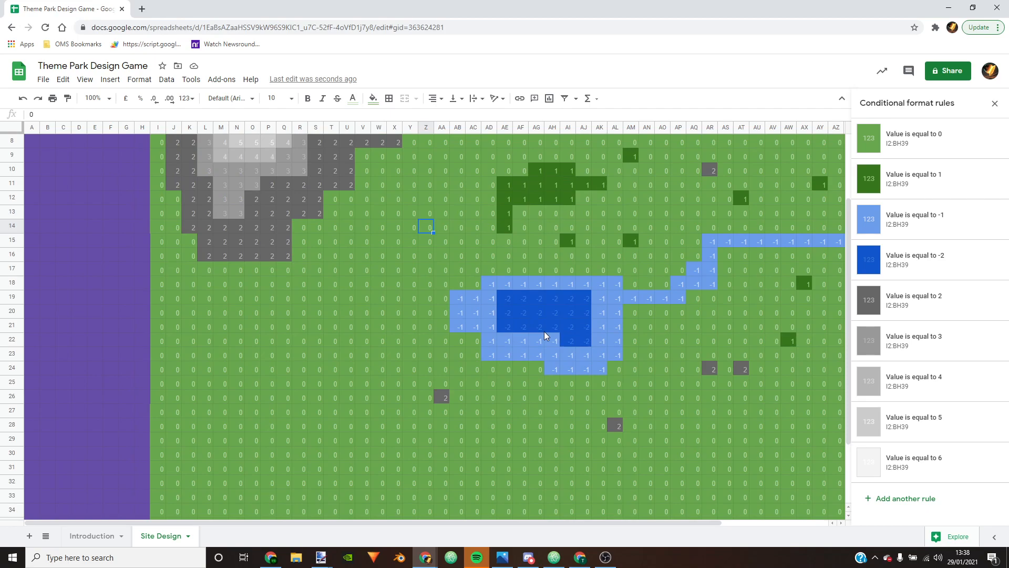
{"action": "scroll", "coordinate": [466, 274], "scroll_direction": "up", "scroll_amount": 3}
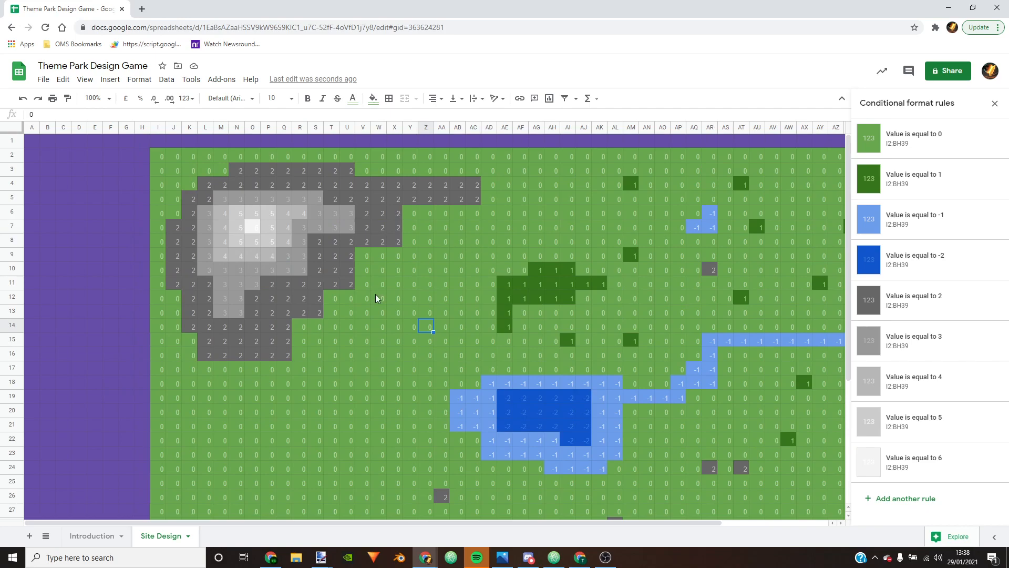
Step: Test how the text hjh displays in V17 without a matching format rule and restore the cell to 0
{"action": "left_click", "coordinate": [365, 369]}
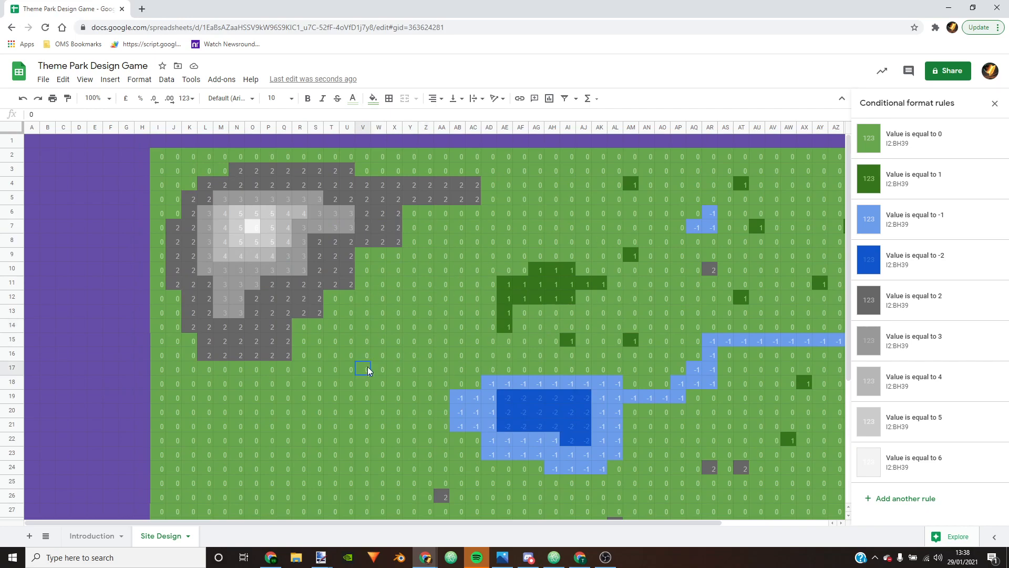
{"action": "type", "text": "hjh"}
{"action": "key", "text": "Return"}
{"action": "left_click", "coordinate": [363, 424]}
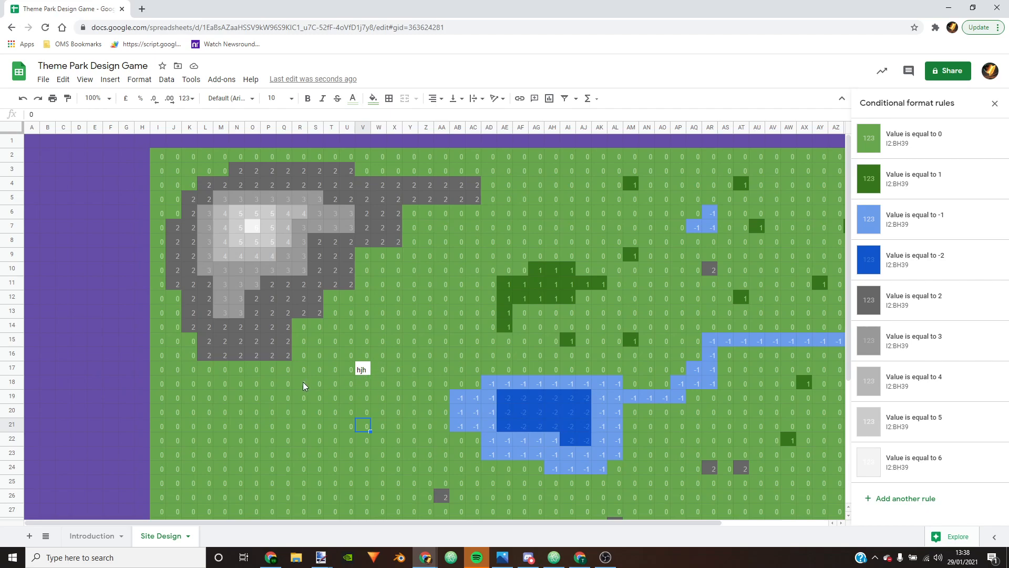
{"action": "left_click", "coordinate": [364, 371]}
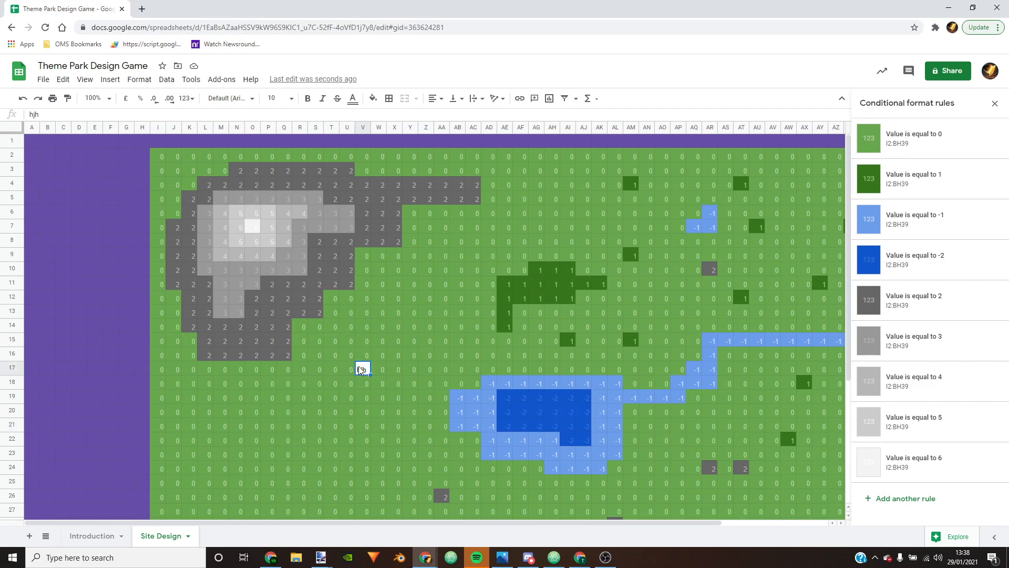
{"action": "left_click", "coordinate": [156, 142]}
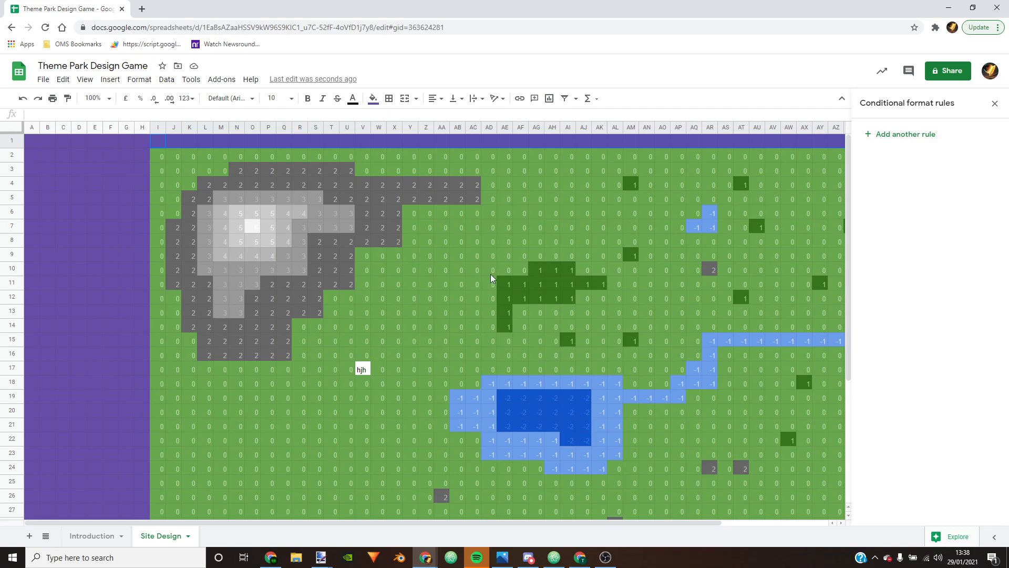
{"action": "left_click", "coordinate": [367, 369]}
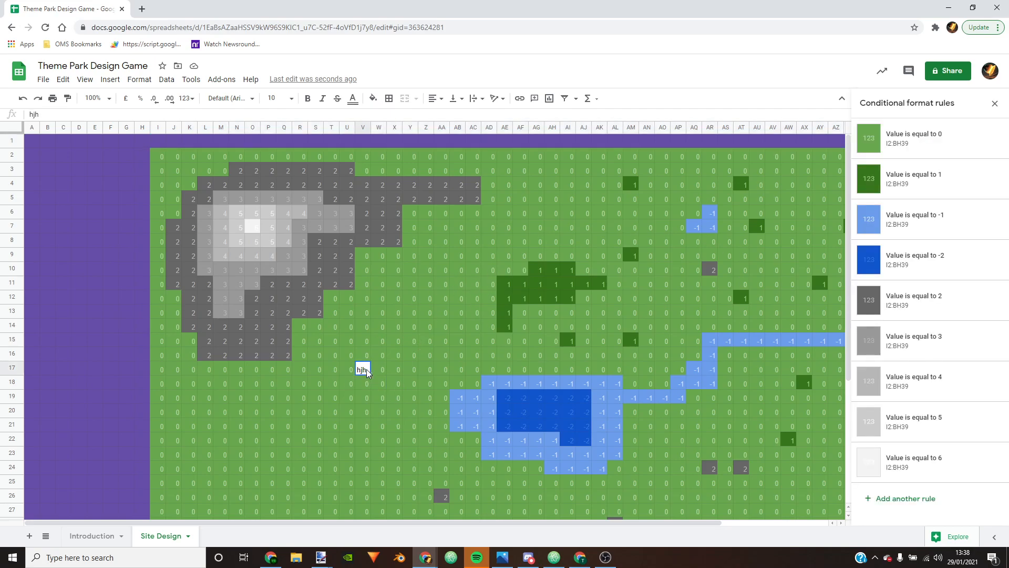
{"action": "key", "text": "Delete"}
{"action": "type", "text": "0"}
{"action": "key", "text": "Return"}
Step: Test how the value 7 displays in AB13, clear the cell and set it back to 0
{"action": "left_click", "coordinate": [457, 311]}
{"action": "type", "text": "7"}
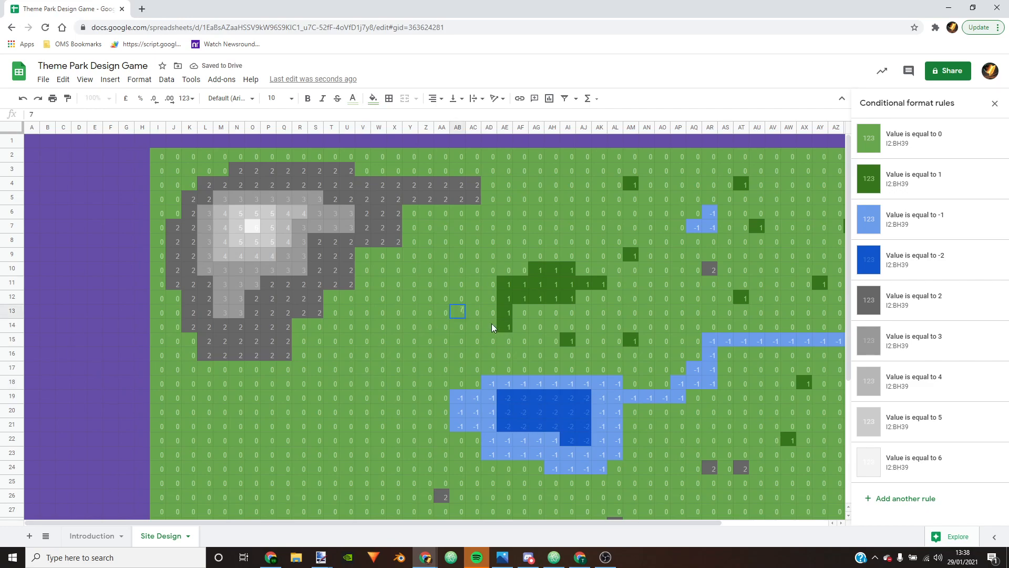
{"action": "key", "text": "Return"}
{"action": "left_click", "coordinate": [505, 353]}
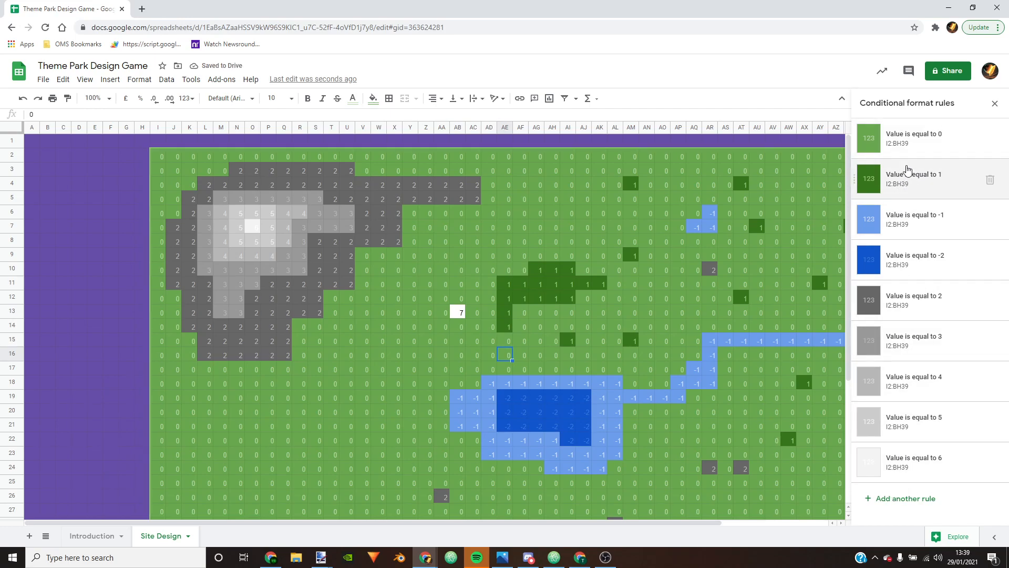
{"action": "left_click", "coordinate": [456, 313]}
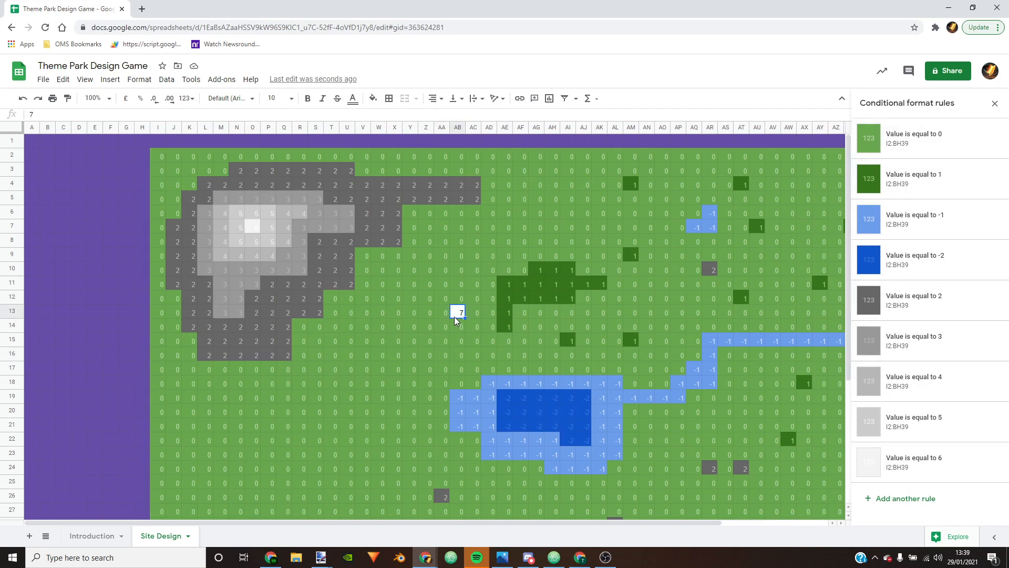
{"action": "key", "text": "Delete"}
{"action": "left_click", "coordinate": [431, 260]}
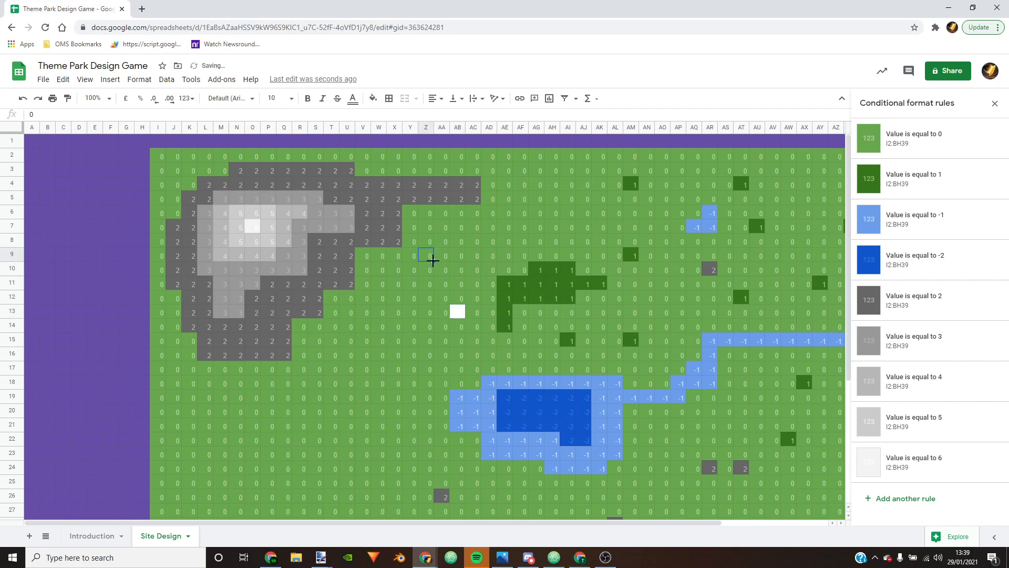
{"action": "left_click", "coordinate": [460, 308]}
{"action": "type", "text": "0"}
{"action": "key", "text": "Return"}
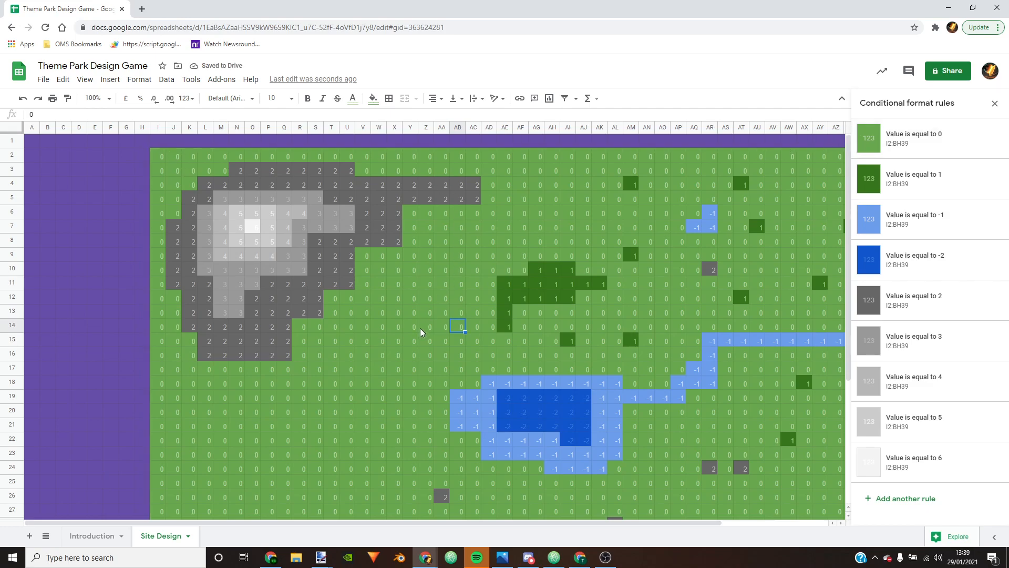
Step: Merge the purple cells I1:BH1 above the site grid into one cell
{"action": "left_click_drag", "start_coordinate": [493, 520], "coordinate": [601, 519]}
{"action": "scroll", "coordinate": [502, 294], "scroll_direction": "down", "scroll_amount": 5}
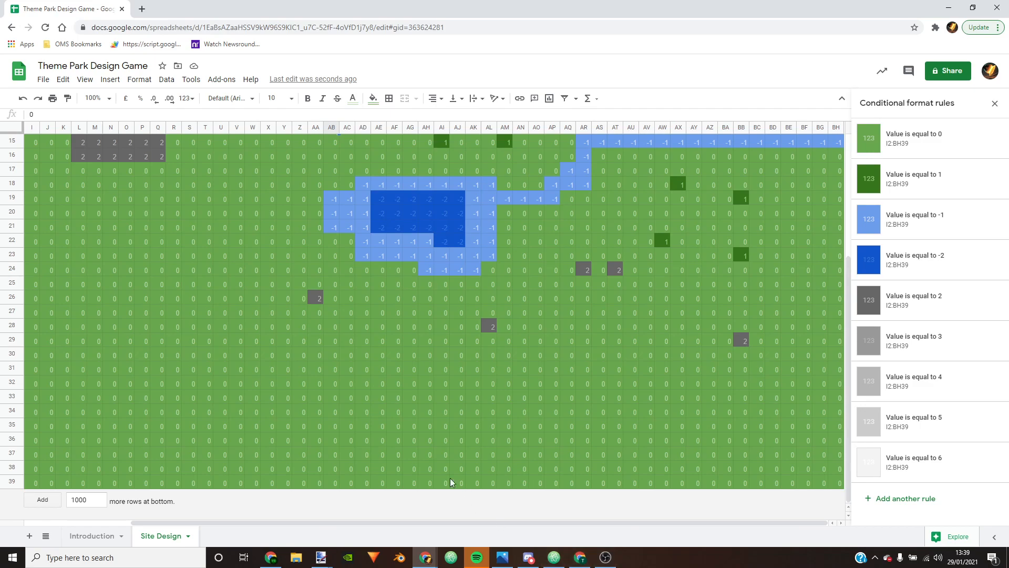
{"action": "scroll", "coordinate": [346, 346], "scroll_direction": "up", "scroll_amount": 5}
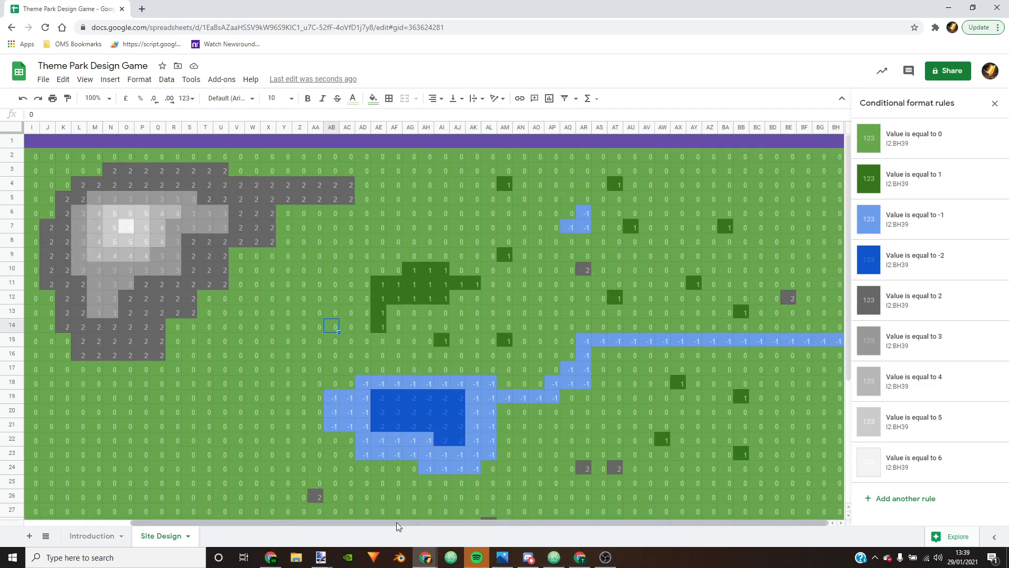
{"action": "left_click_drag", "start_coordinate": [397, 522], "coordinate": [347, 522]}
{"action": "left_click", "coordinate": [97, 144]}
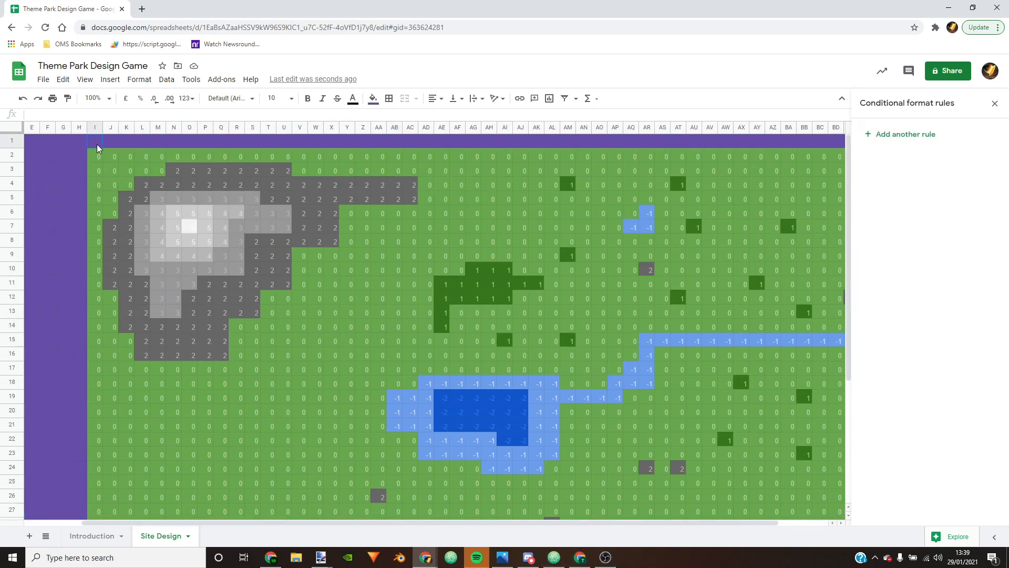
{"action": "left_click_drag", "start_coordinate": [96, 144], "coordinate": [905, 147]}
{"action": "left_click_drag", "start_coordinate": [828, 144], "coordinate": [836, 144]}
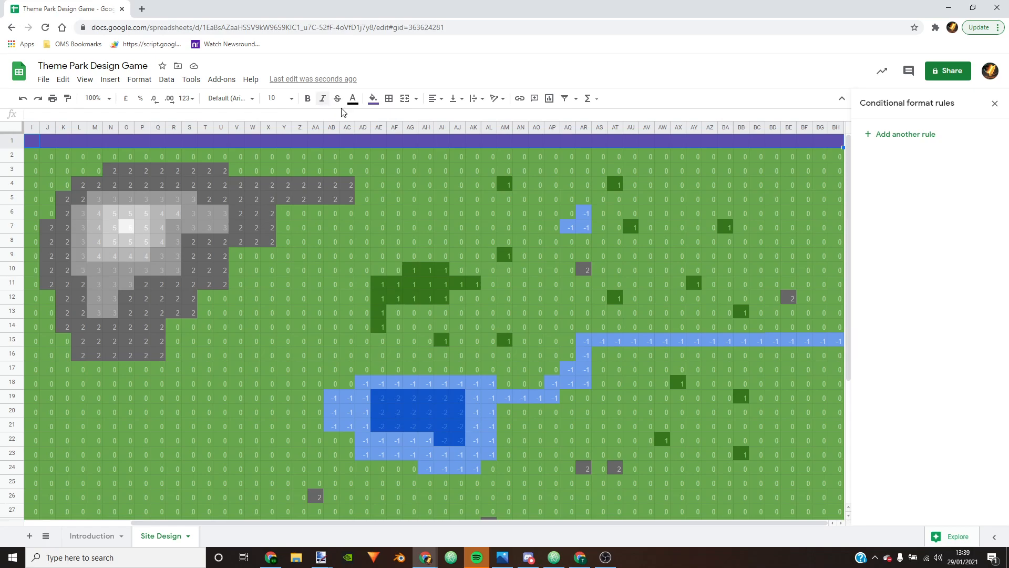
{"action": "left_click", "coordinate": [404, 99]}
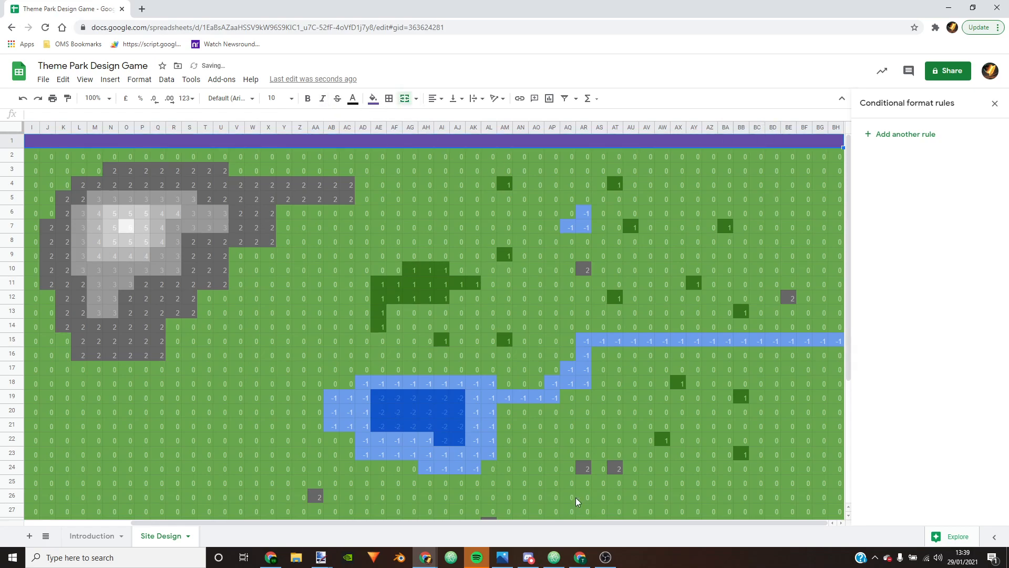
Step: Start a COUNTIF formula in the merged header cell with the whole site grid, I2:BH39, as its range
{"action": "left_click_drag", "start_coordinate": [489, 525], "coordinate": [412, 498]}
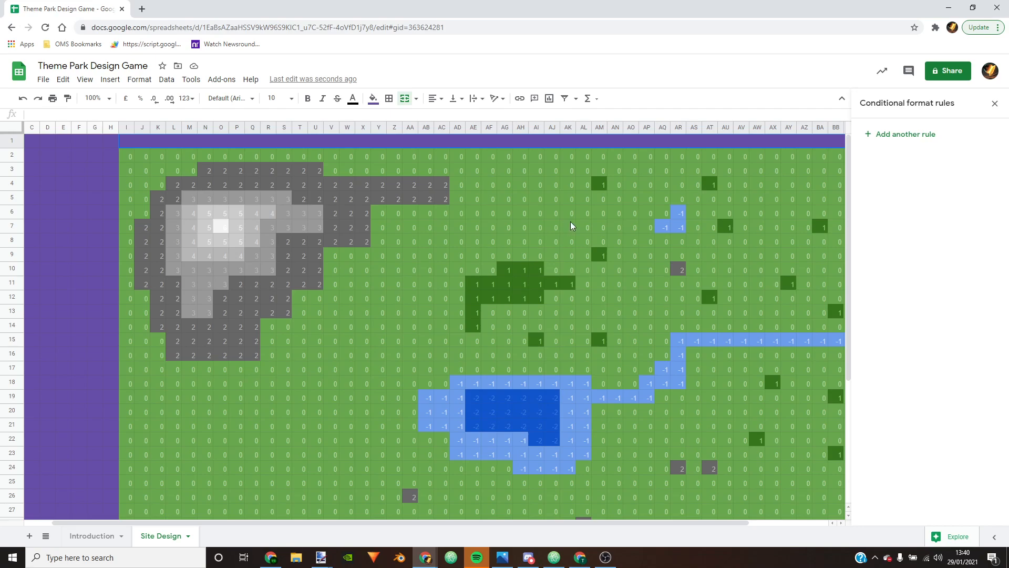
{"action": "left_click", "coordinate": [98, 113]}
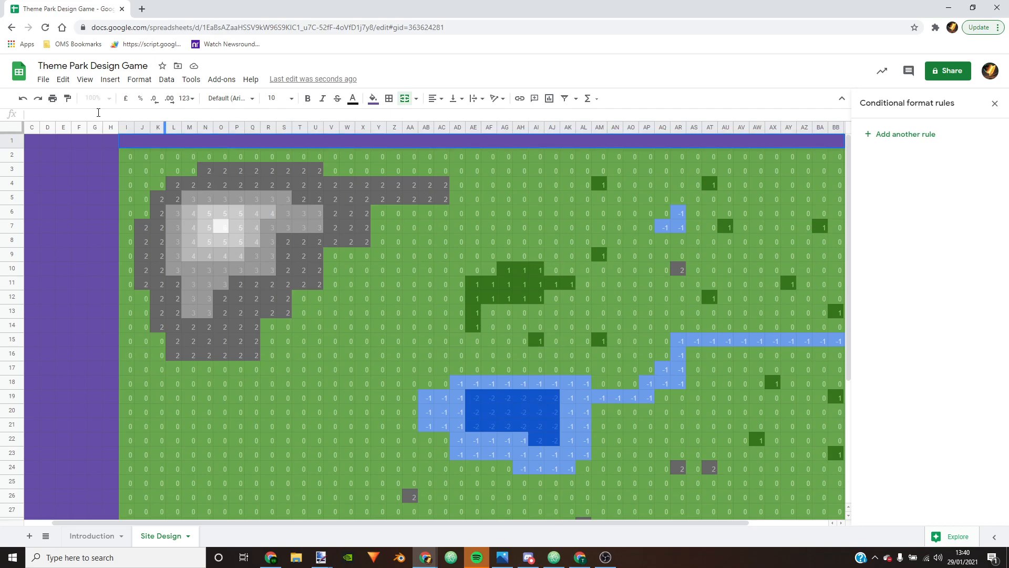
{"action": "type", "text": "="}
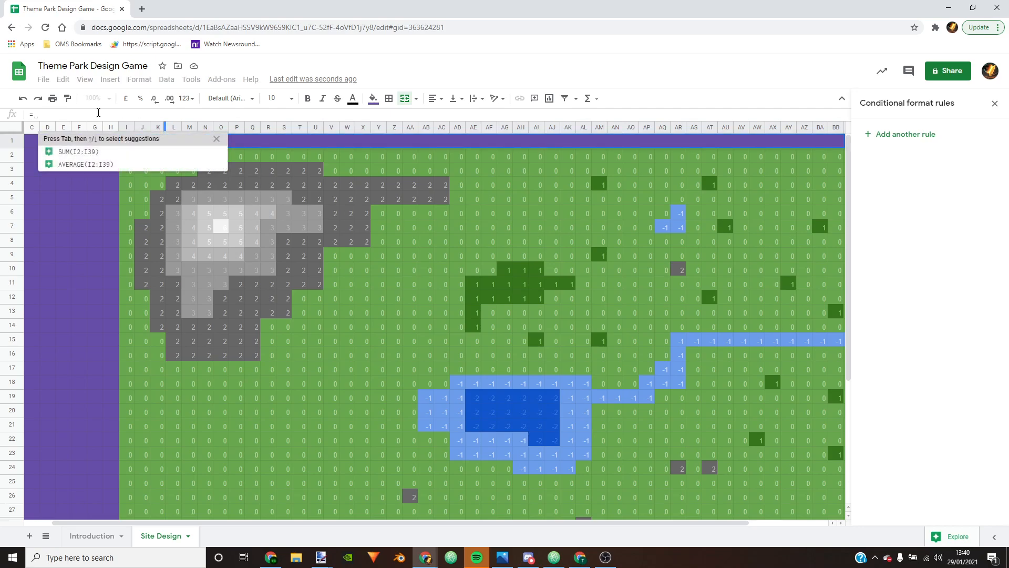
{"action": "type", "text": "counti"}
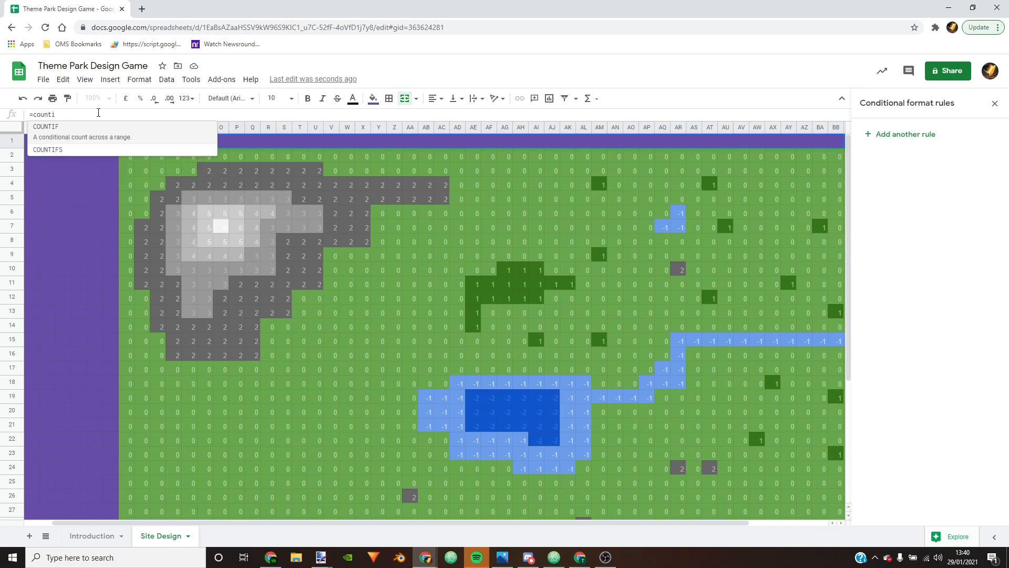
{"action": "left_click", "coordinate": [84, 128]}
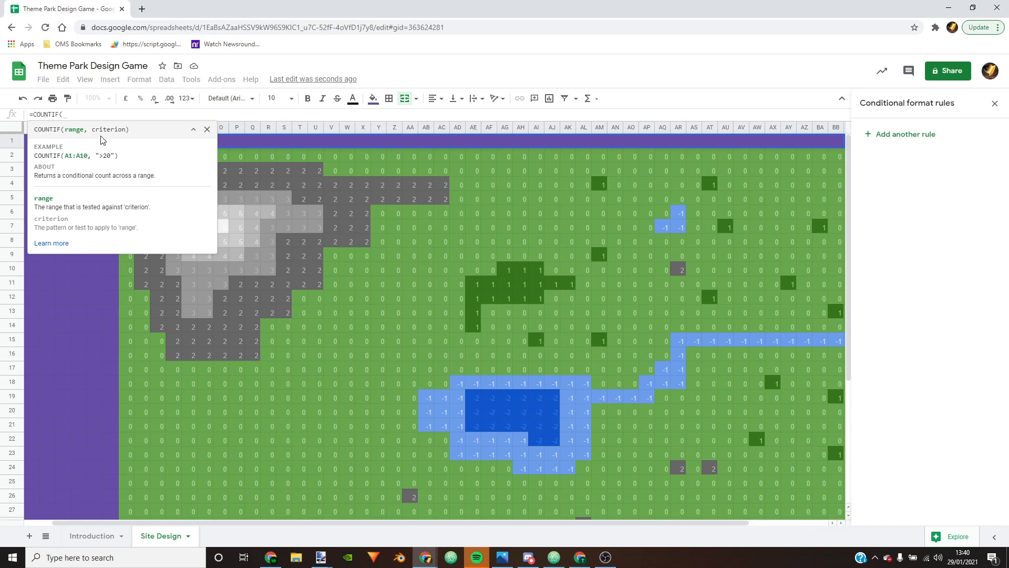
{"action": "left_click", "coordinate": [192, 130]}
{"action": "left_click_drag", "start_coordinate": [128, 159], "coordinate": [844, 482]}
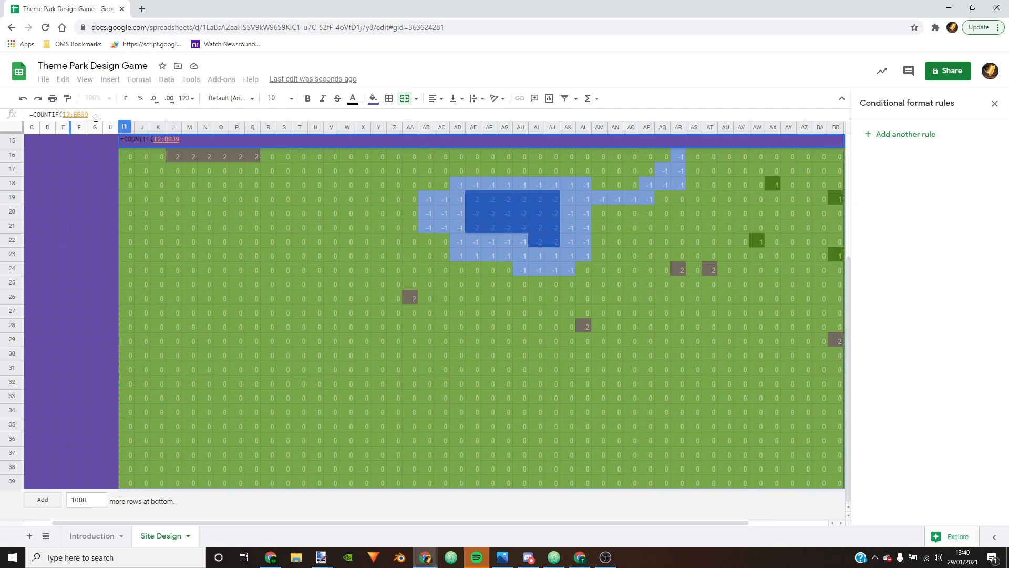
{"action": "left_click_drag", "start_coordinate": [727, 523], "coordinate": [828, 512]}
{"action": "left_click", "coordinate": [837, 482], "text": "shift"}
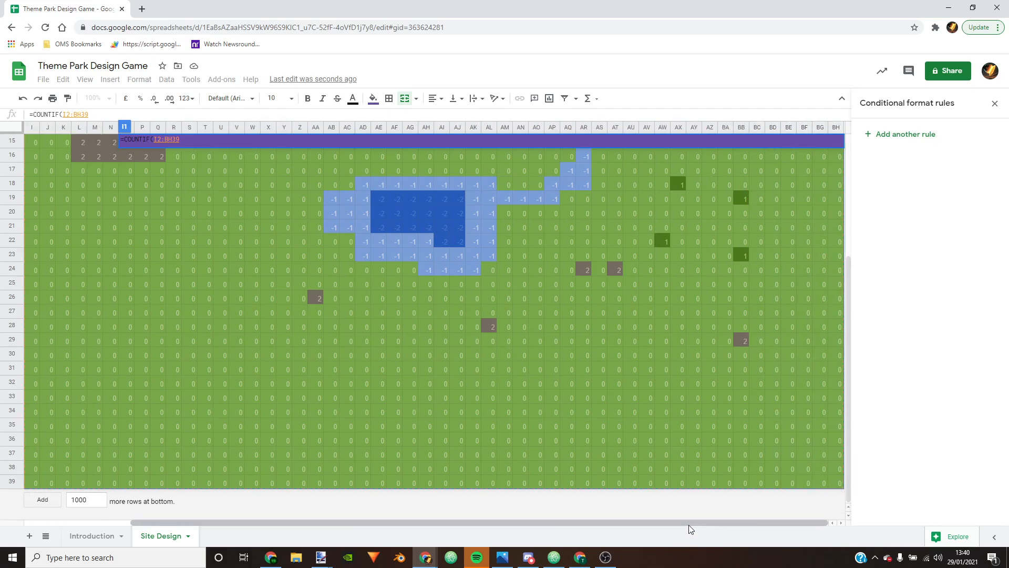
Step: Replace the COUNTIF range with a manually entered I2:BH39, followed by a comma for the criterion
{"action": "left_click_drag", "start_coordinate": [688, 524], "coordinate": [408, 506]}
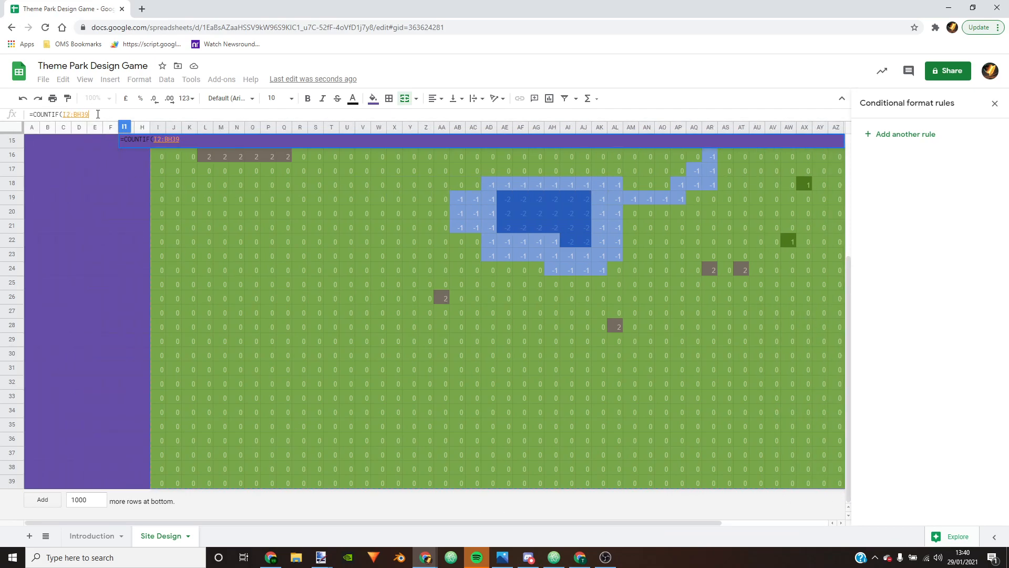
{"action": "scroll", "coordinate": [205, 231], "scroll_direction": "up", "scroll_amount": 3}
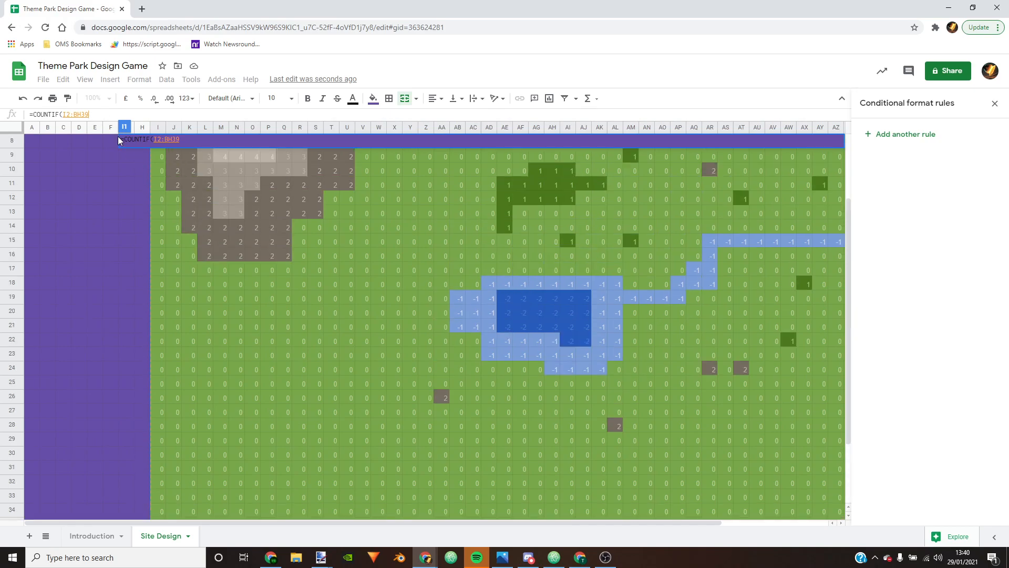
{"action": "left_click_drag", "start_coordinate": [90, 114], "coordinate": [64, 114]}
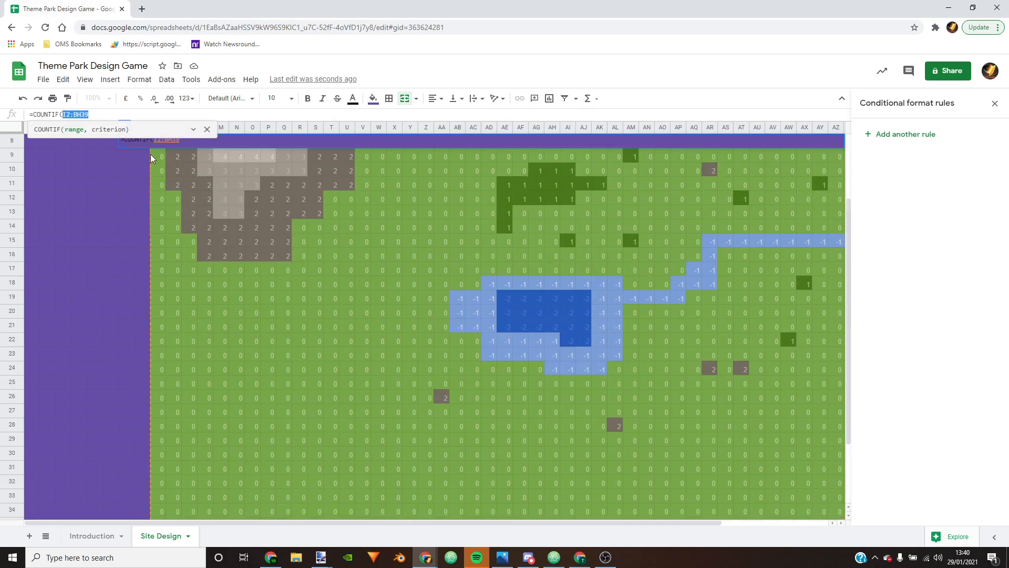
{"action": "key", "text": "BackSpace"}
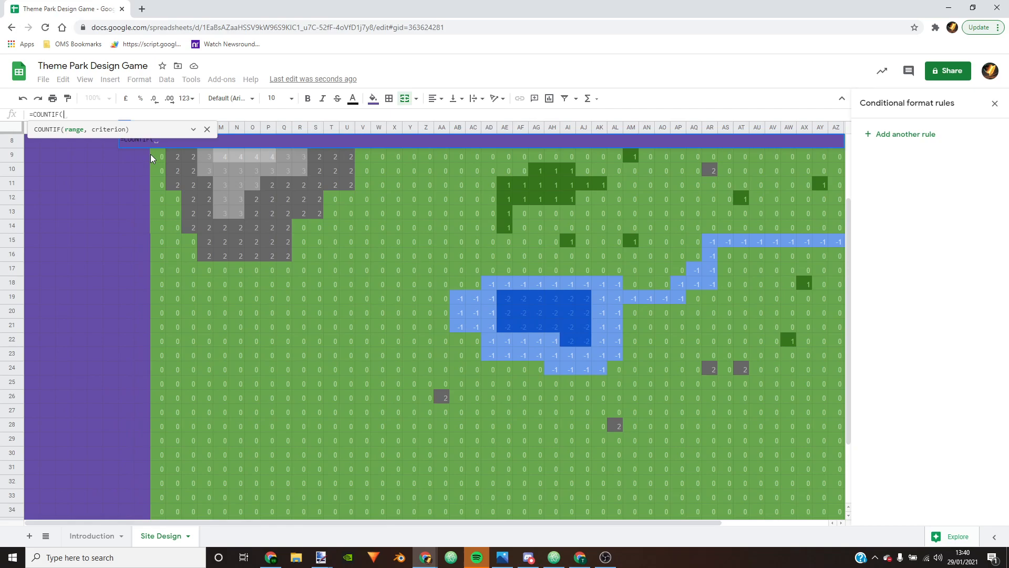
{"action": "type", "text": "I2"}
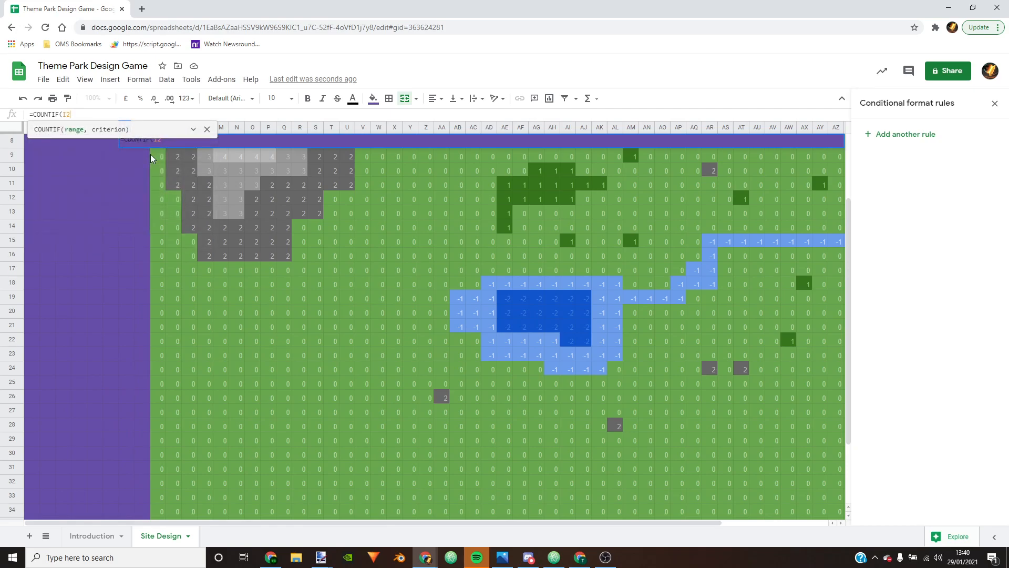
{"action": "type", "text": ":BH"}
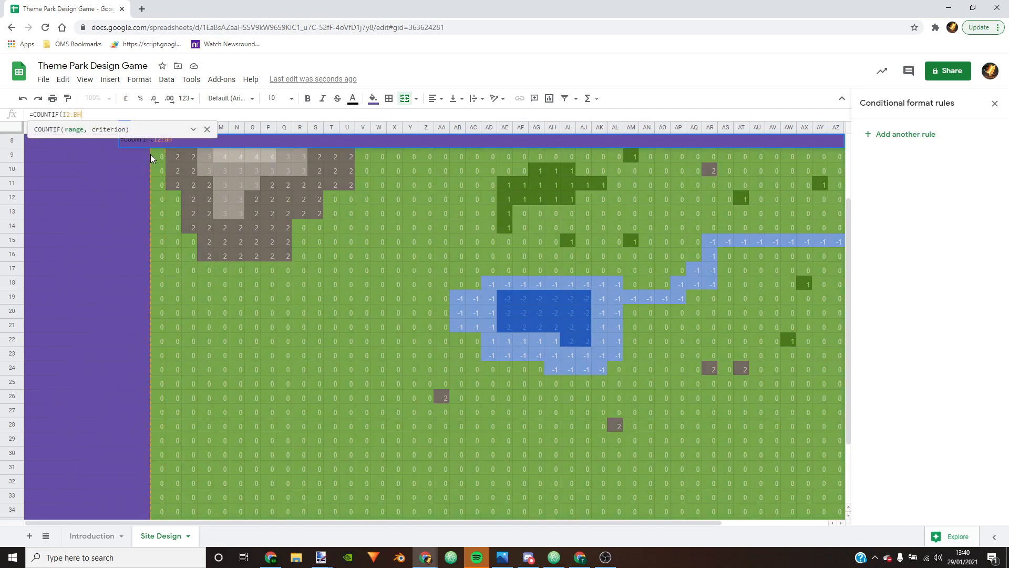
{"action": "type", "text": "39"}
{"action": "type", "text": ","}
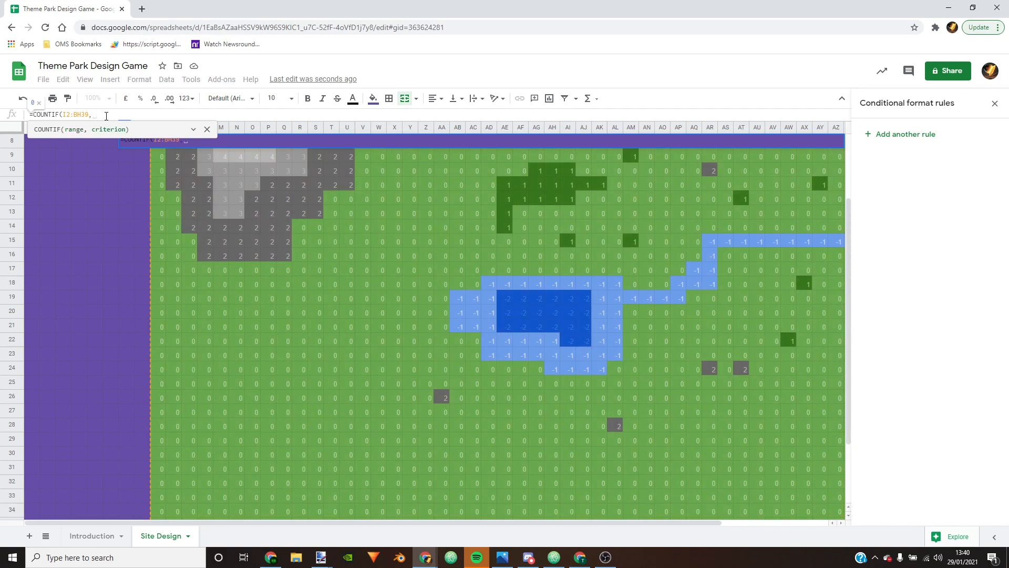
Step: Complete the header formula as =COUNTIF(I2:BH39,">-3") and commit it
{"action": "type", "text": "\">"}
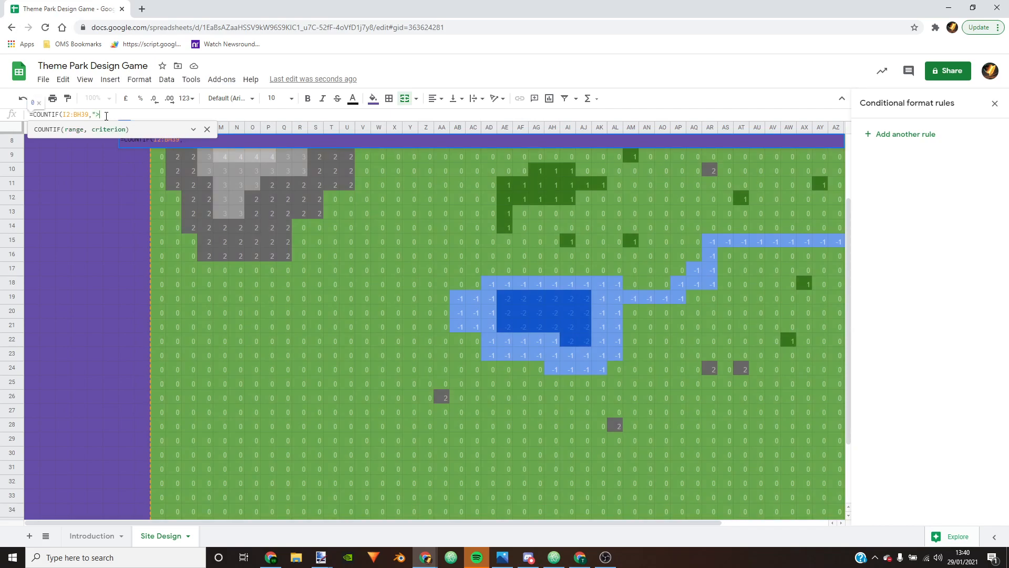
{"action": "type", "text": "-3"}
{"action": "left_click_drag", "start_coordinate": [100, 114], "coordinate": [97, 115]}
{"action": "double_click", "coordinate": [105, 115]}
{"action": "left_click_drag", "start_coordinate": [103, 115], "coordinate": [108, 115]}
{"action": "left_click", "coordinate": [114, 114]}
{"action": "type", "text": ")"}
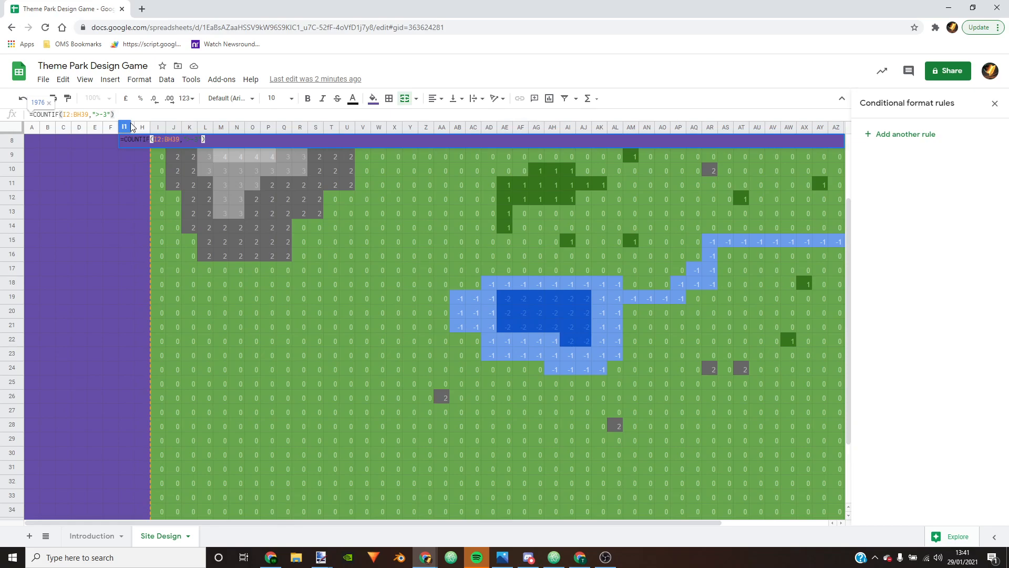
{"action": "key", "text": "Return"}
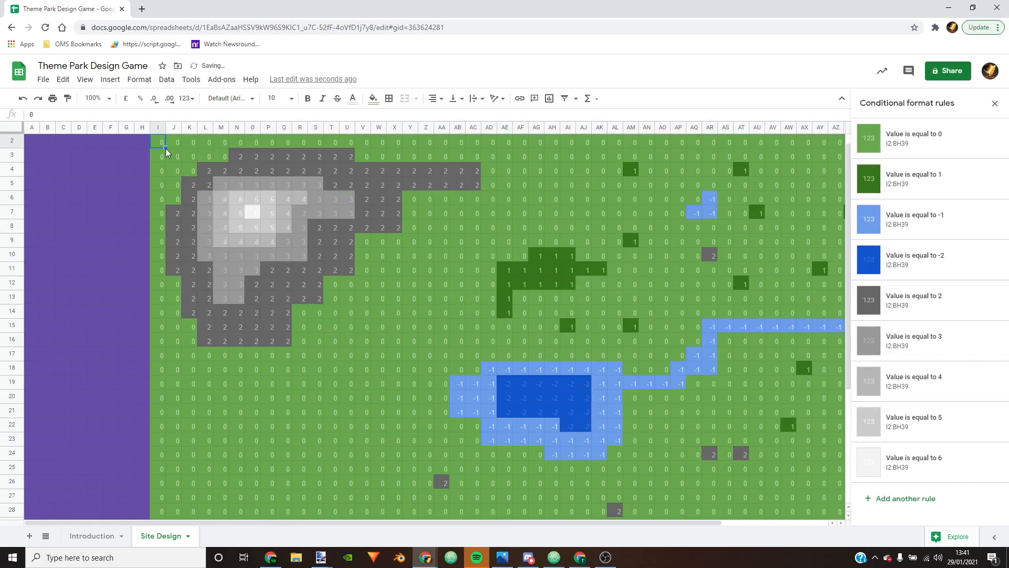
Step: Check the COUNTIF result at the far end of the merged header against the extent of the site grid
{"action": "scroll", "coordinate": [231, 232], "scroll_direction": "up", "scroll_amount": 1}
{"action": "left_click", "coordinate": [707, 141]}
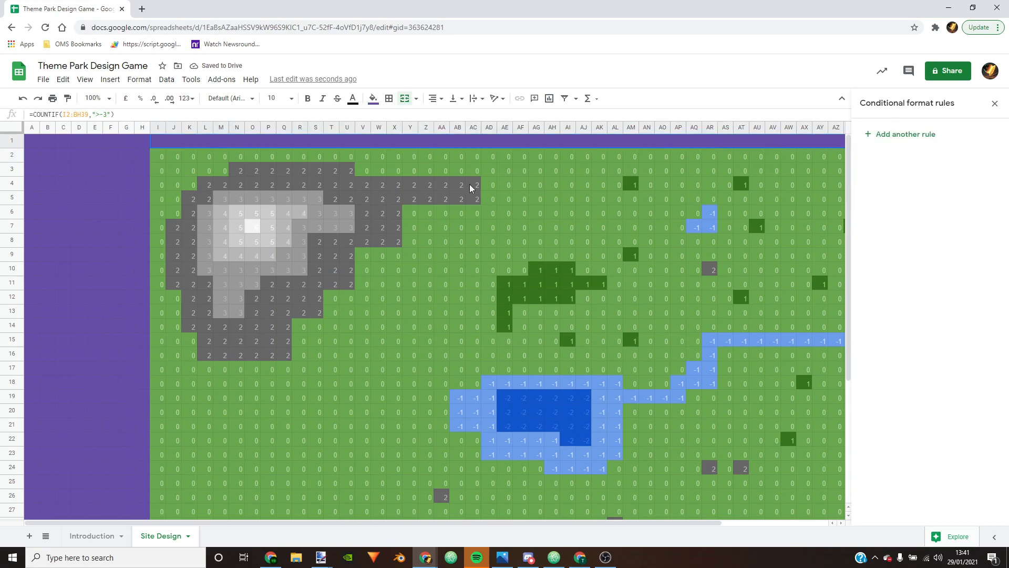
{"action": "left_click_drag", "start_coordinate": [368, 522], "coordinate": [683, 487]}
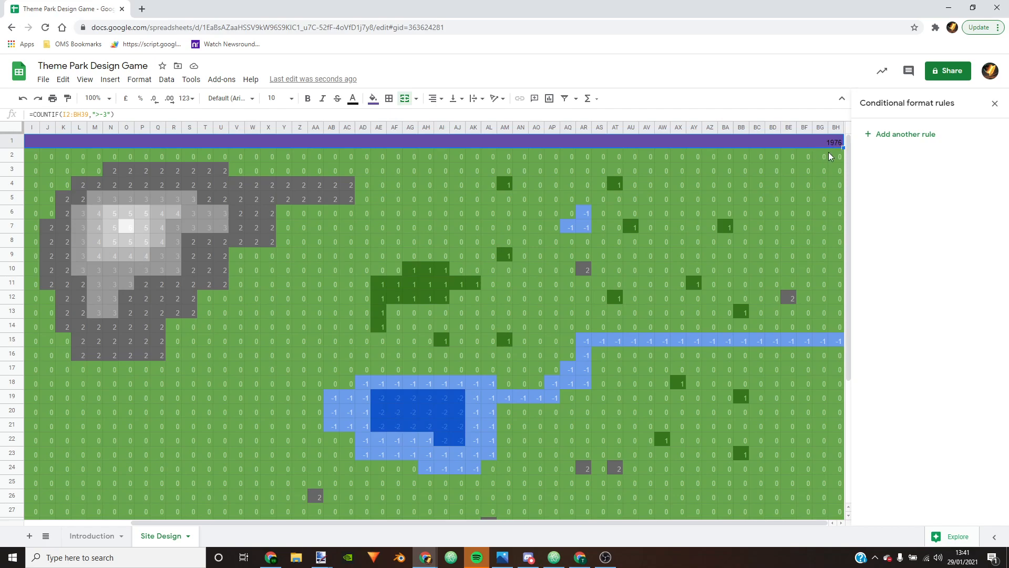
{"action": "left_click_drag", "start_coordinate": [483, 523], "coordinate": [541, 497]}
{"action": "scroll", "coordinate": [392, 317], "scroll_direction": "down", "scroll_amount": 4}
{"action": "scroll", "coordinate": [504, 360], "scroll_direction": "up", "scroll_amount": 5}
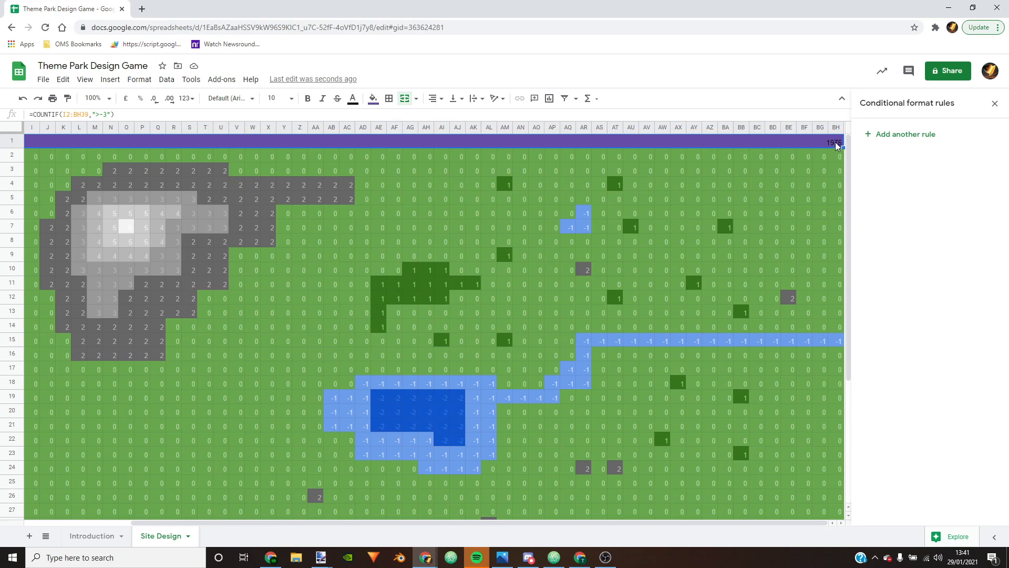
Step: Add a new sheet named DEV and select its cell A1
{"action": "left_click", "coordinate": [29, 535]}
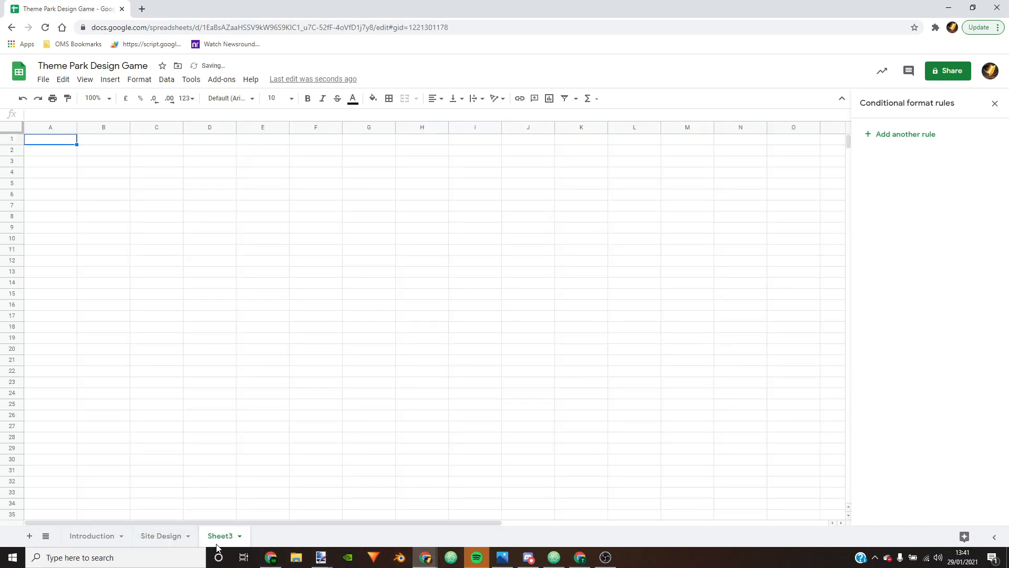
{"action": "double_click", "coordinate": [221, 540]}
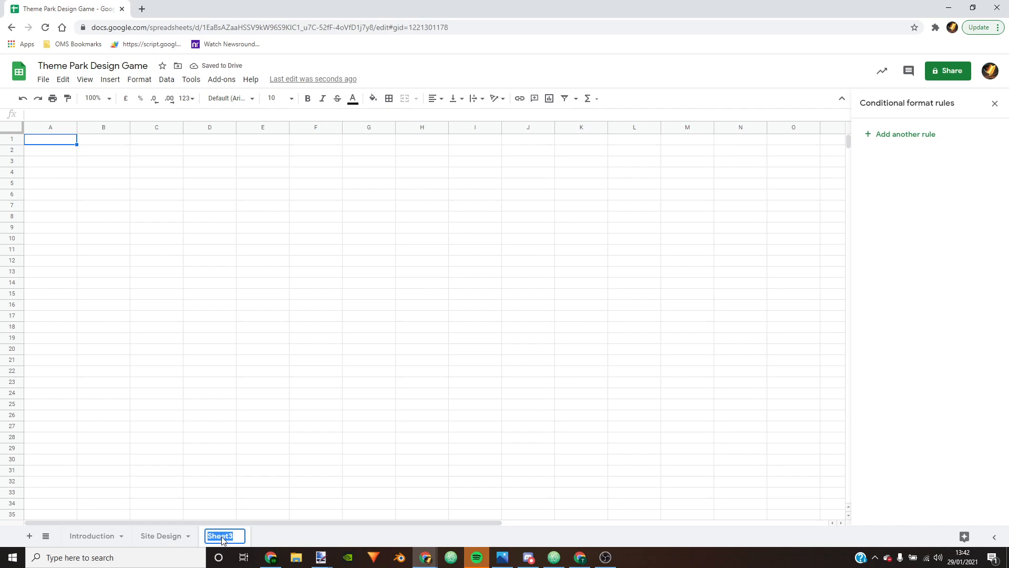
{"action": "type", "text": "DEV"}
{"action": "left_click", "coordinate": [276, 469]}
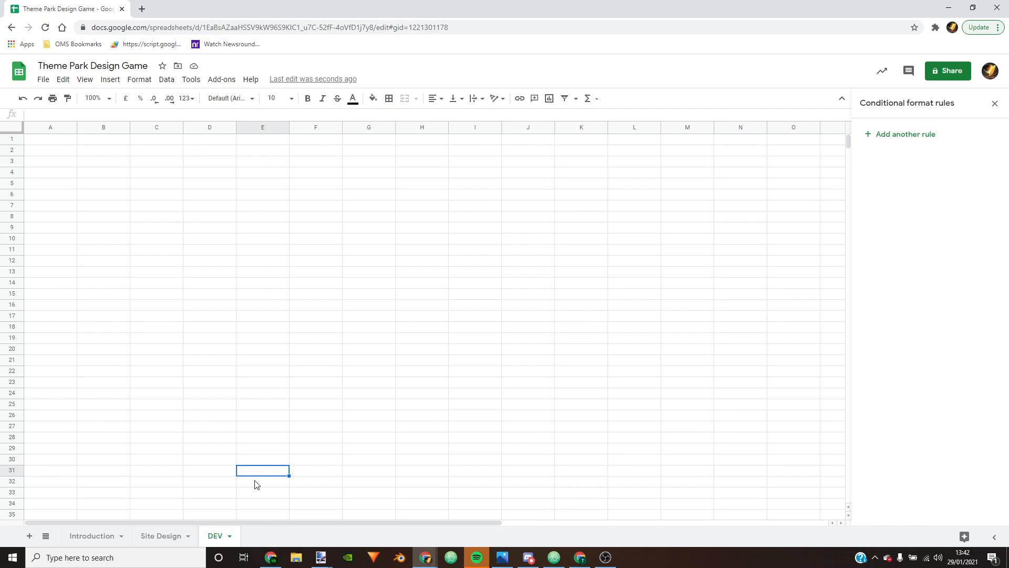
{"action": "left_click", "coordinate": [189, 206]}
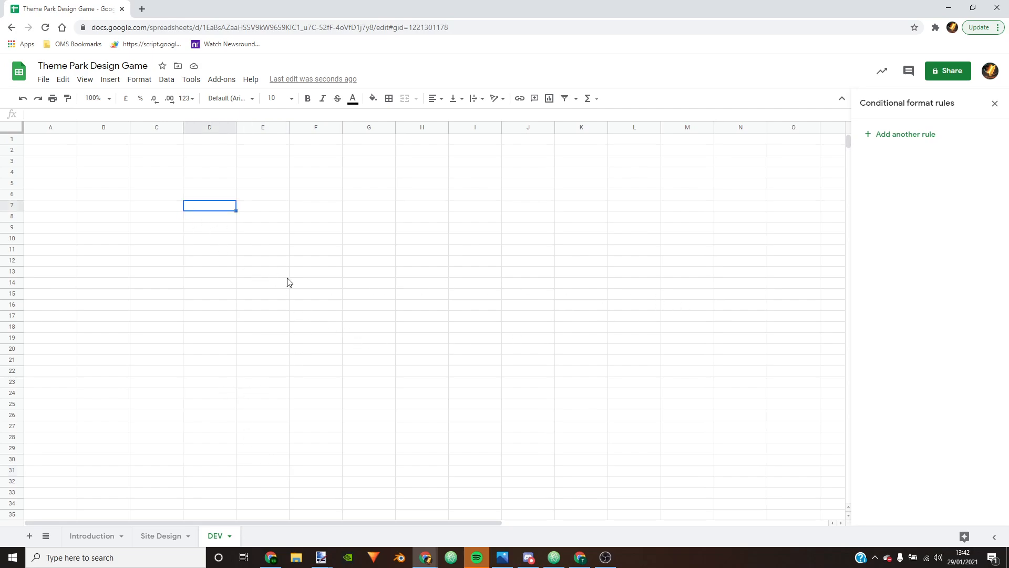
{"action": "left_click", "coordinate": [301, 141]}
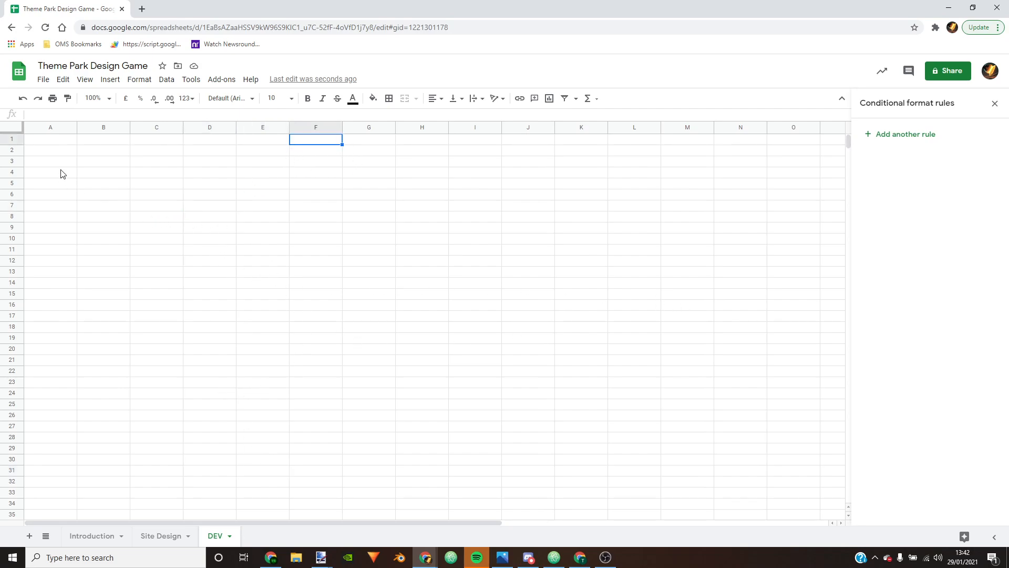
{"action": "left_click", "coordinate": [269, 142]}
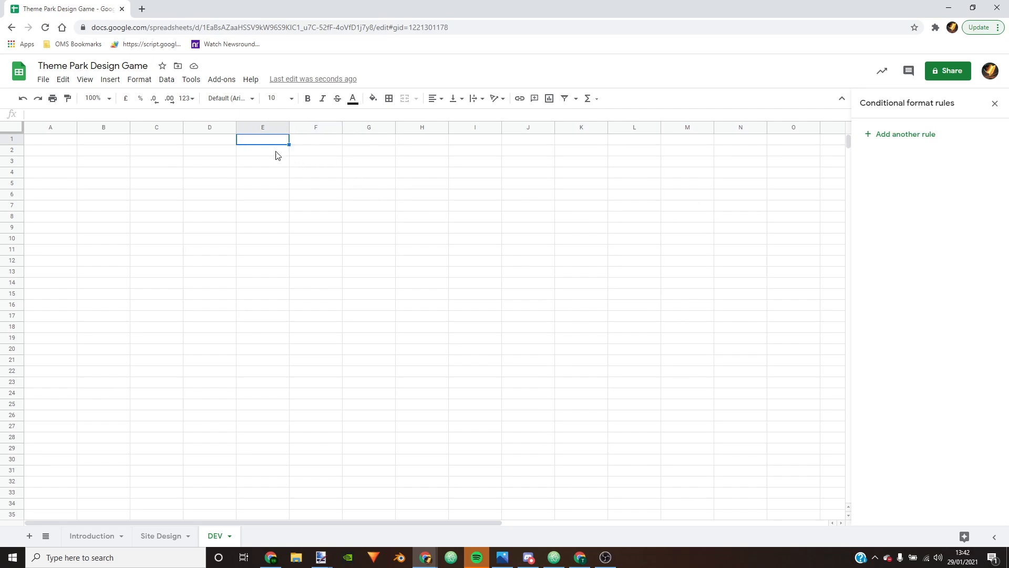
{"action": "left_click", "coordinate": [50, 139]}
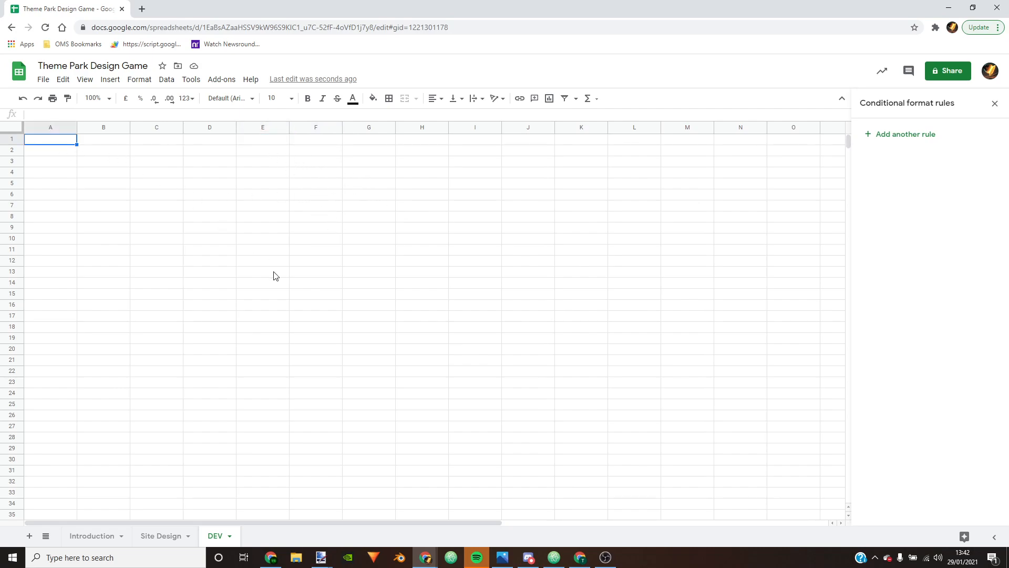
{"action": "type", "text": "nUMBER "}
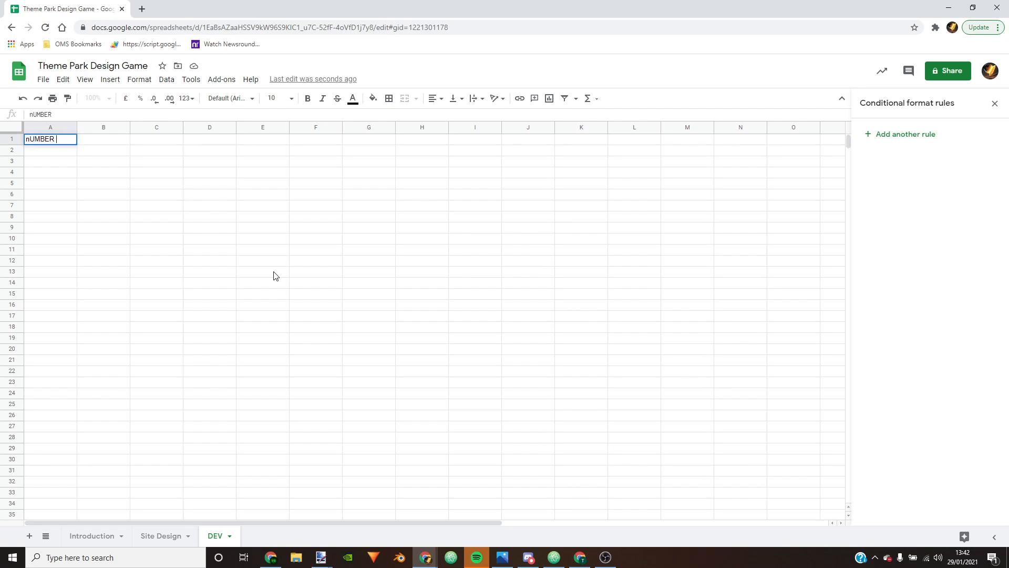
{"action": "type", "text": "OF CELLS "}
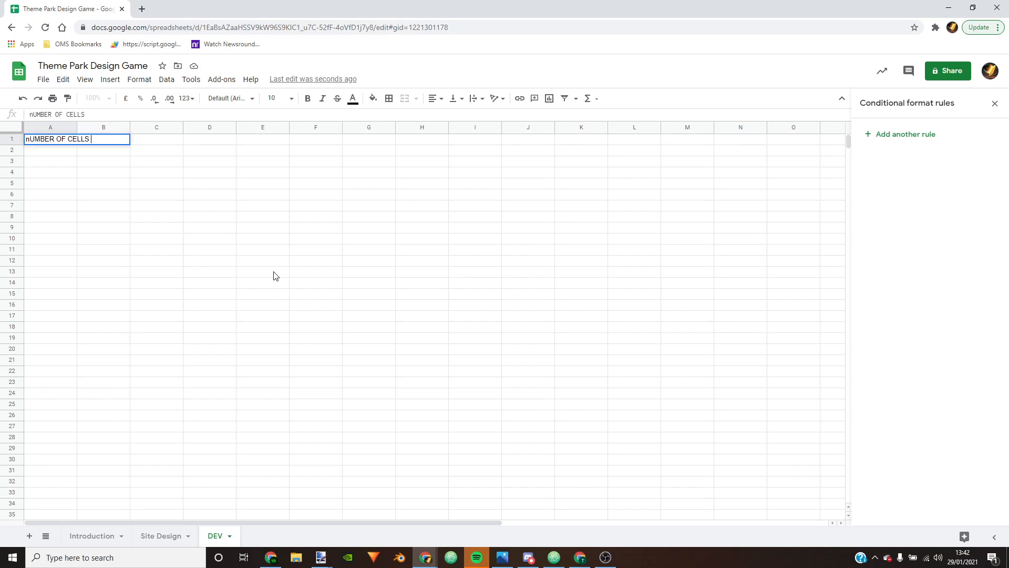
{"action": "type", "text": "IN GAME WINDOW"}
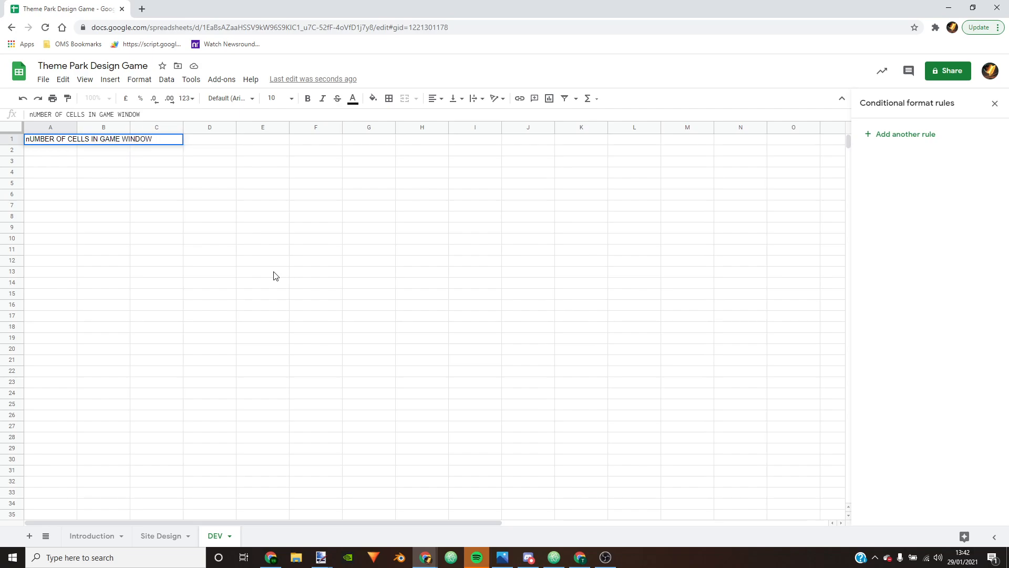
{"action": "key", "text": "BackSpace"}
{"action": "key", "text": "BackSpace"}
{"action": "key", "text": "BackSpace"}
{"action": "key", "text": "BackSpace"}
{"action": "key", "text": "BackSpace"}
{"action": "key", "text": "BackSpace"}
{"action": "key", "text": "BackSpace"}
{"action": "key", "text": "BackSpace"}
{"action": "key", "text": "BackSpace"}
{"action": "key", "text": "BackSpace"}
{"action": "key", "text": "BackSpace"}
{"action": "key", "text": "BackSpace"}
{"action": "key", "text": "BackSpace"}
{"action": "key", "text": "BackSpace"}
{"action": "key", "text": "BackSpace"}
{"action": "key", "text": "BackSpace"}
{"action": "key", "text": "BackSpace"}
{"action": "key", "text": "BackSpace"}
{"action": "key", "text": "BackSpace"}
{"action": "key", "text": "BackSpace"}
Step: Label cell A1 of the DEV sheet "Number of cells in game window."
{"action": "type", "text": "Num"}
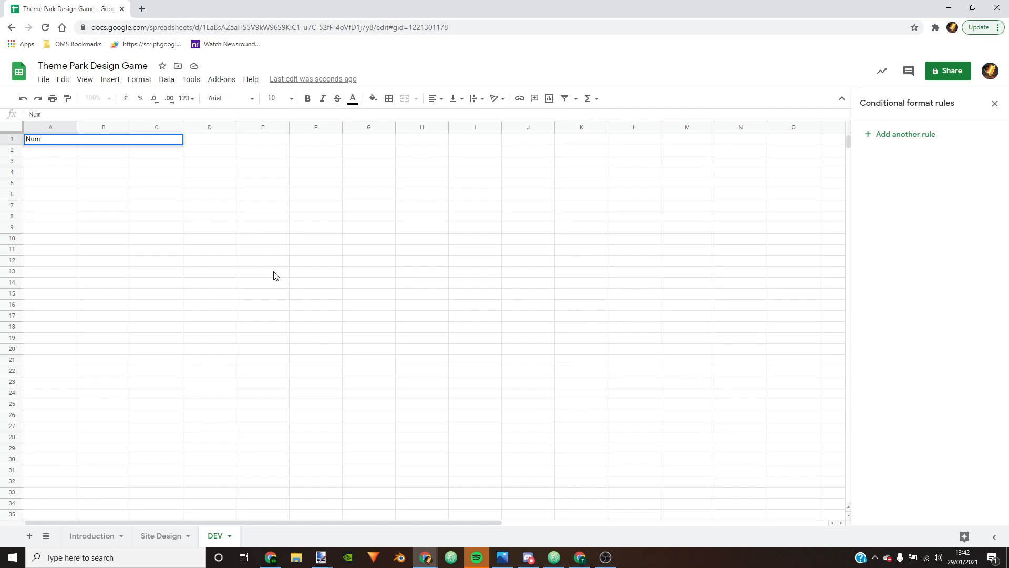
{"action": "type", "text": "ber of cellls in game window."}
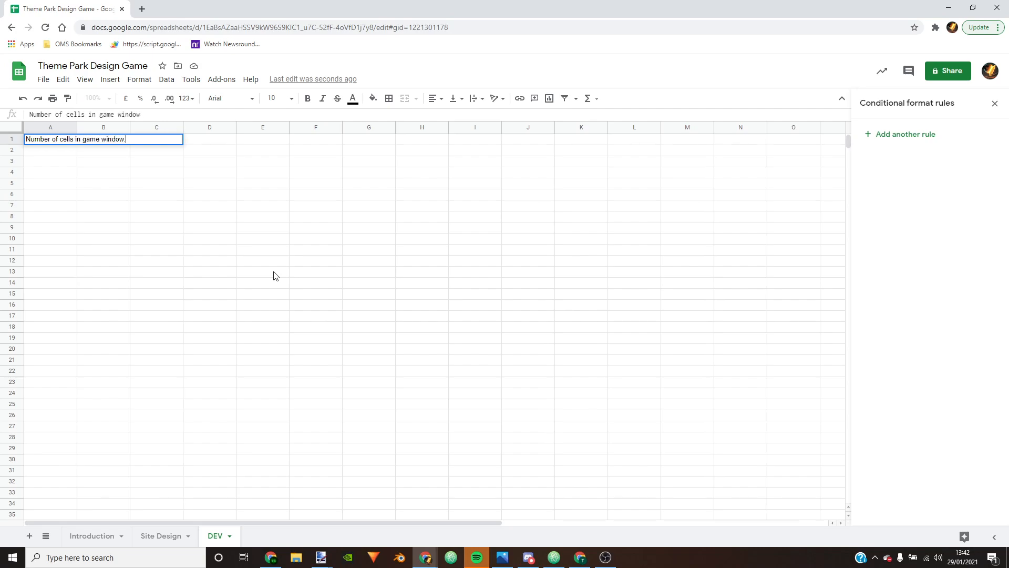
{"action": "left_click", "coordinate": [169, 241]}
Step: Enter 1976 in C1 beside the label and return to the Site Design sheet
{"action": "left_click", "coordinate": [103, 143]}
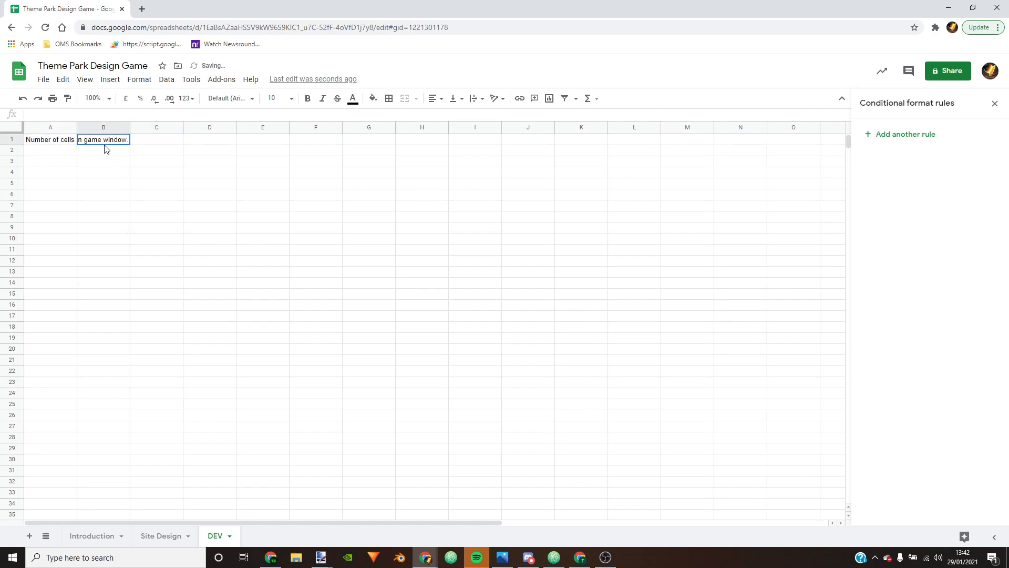
{"action": "left_click", "coordinate": [149, 146]}
{"action": "type", "text": "1976"}
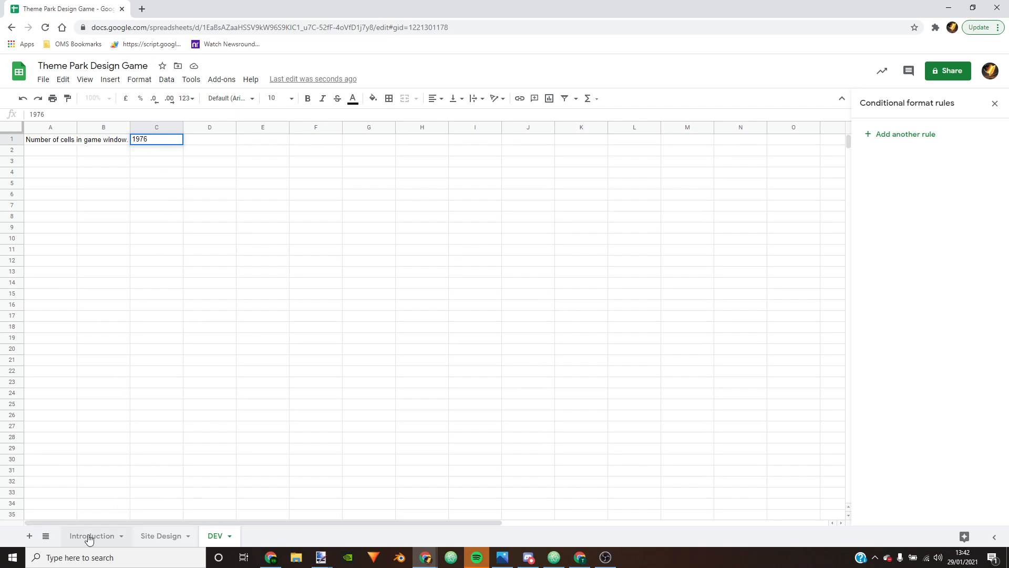
{"action": "left_click", "coordinate": [165, 541]}
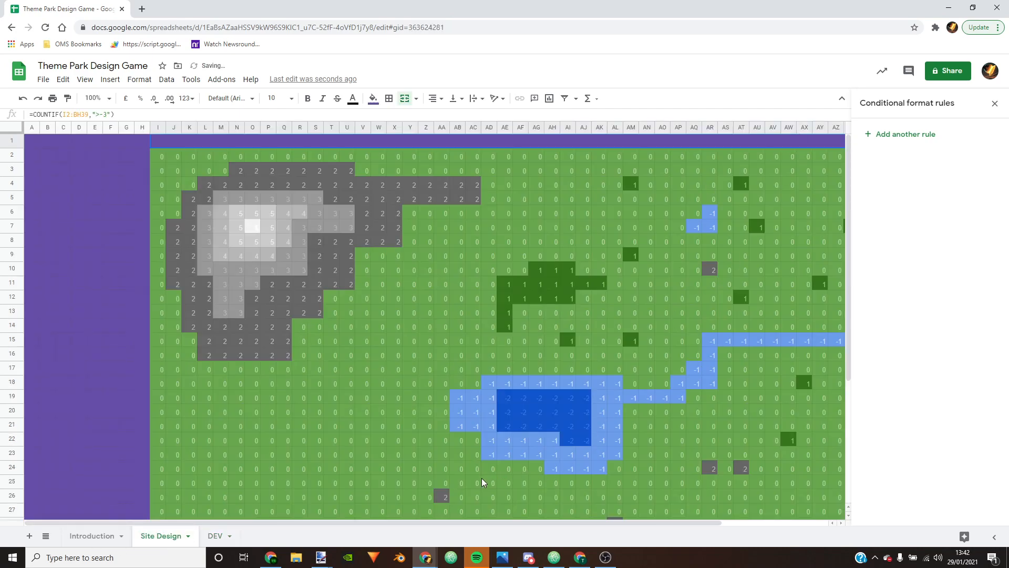
Step: Compare the count at the far end of the Site Design header with the value recorded on the DEV sheet
{"action": "left_click_drag", "start_coordinate": [436, 522], "coordinate": [740, 474]}
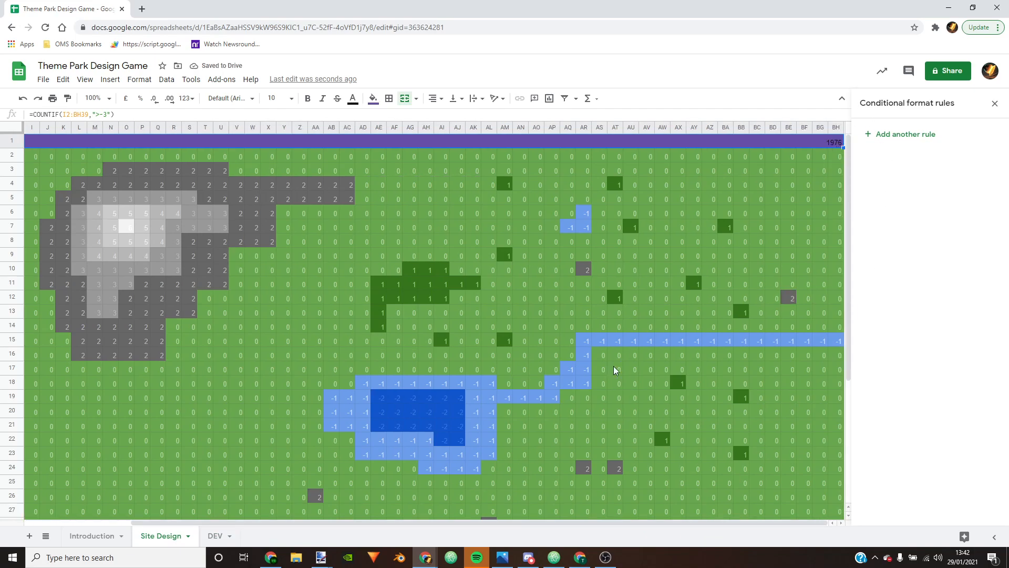
{"action": "left_click", "coordinate": [227, 538]}
{"action": "left_click", "coordinate": [228, 183]}
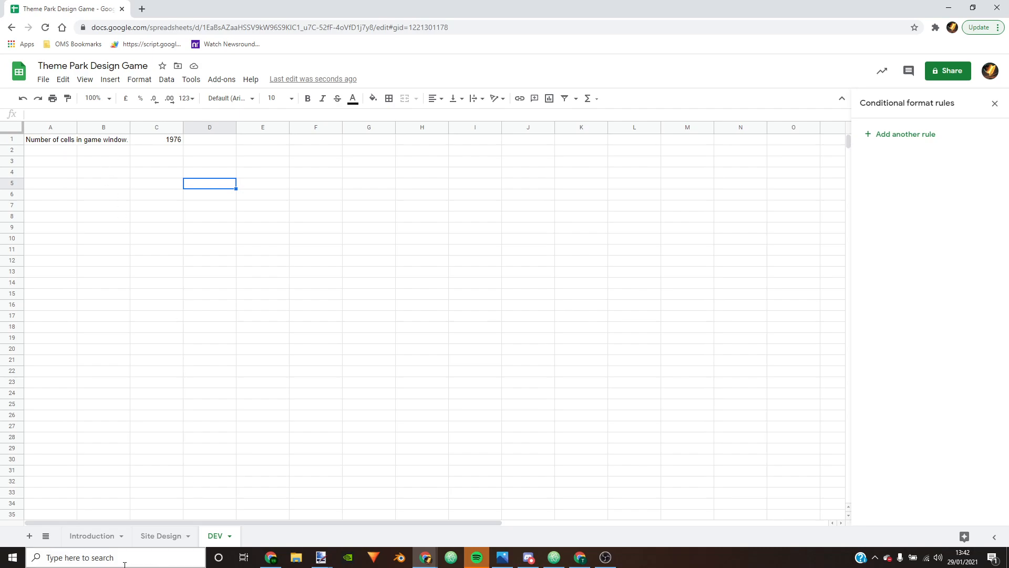
{"action": "left_click", "coordinate": [155, 539]}
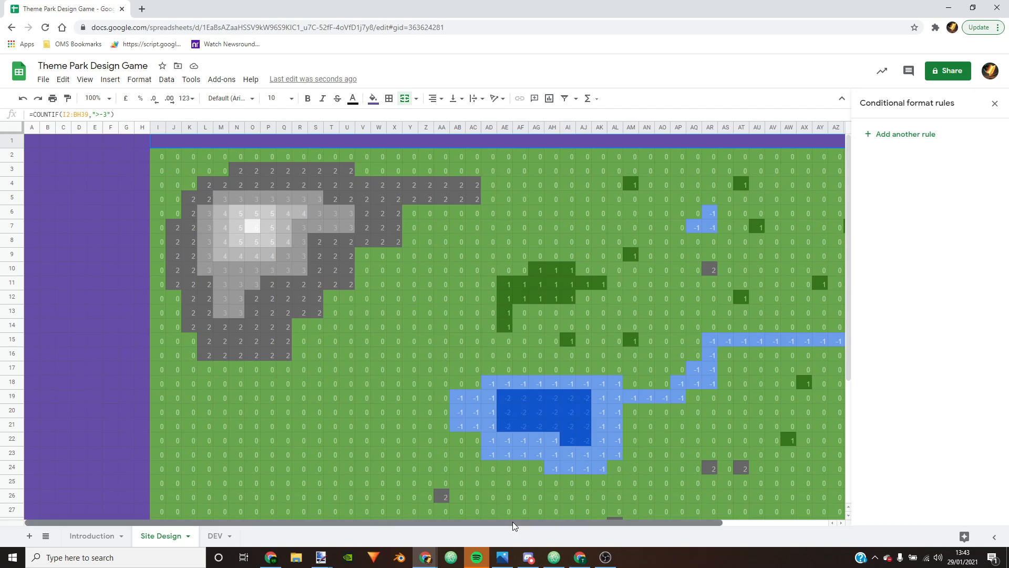
{"action": "left_click_drag", "start_coordinate": [511, 522], "coordinate": [617, 521]}
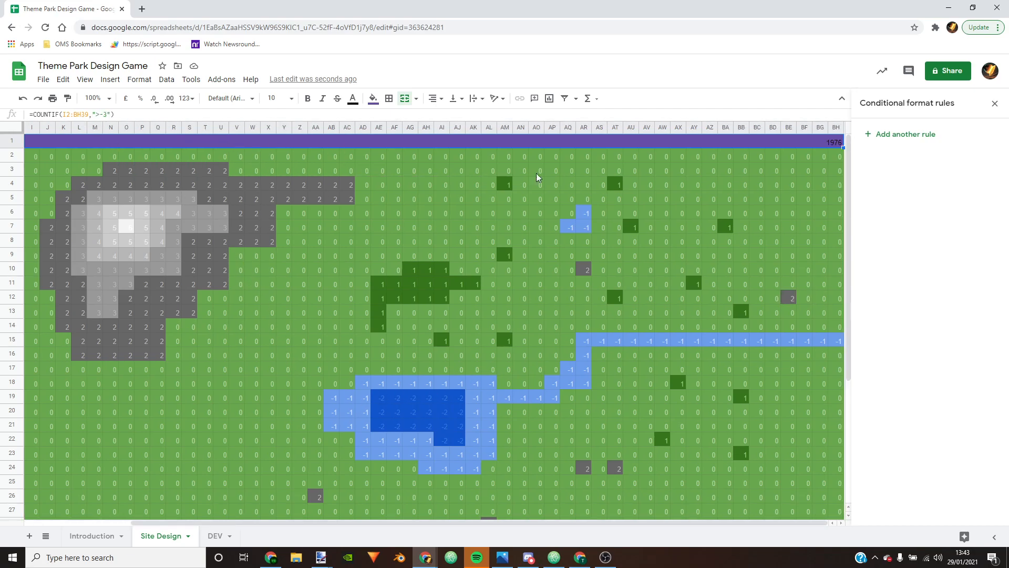
Step: Change COUNTIF to COUNTIFS in the header formula and add i2:bh39 as its second criteria range
{"action": "left_click", "coordinate": [60, 115]}
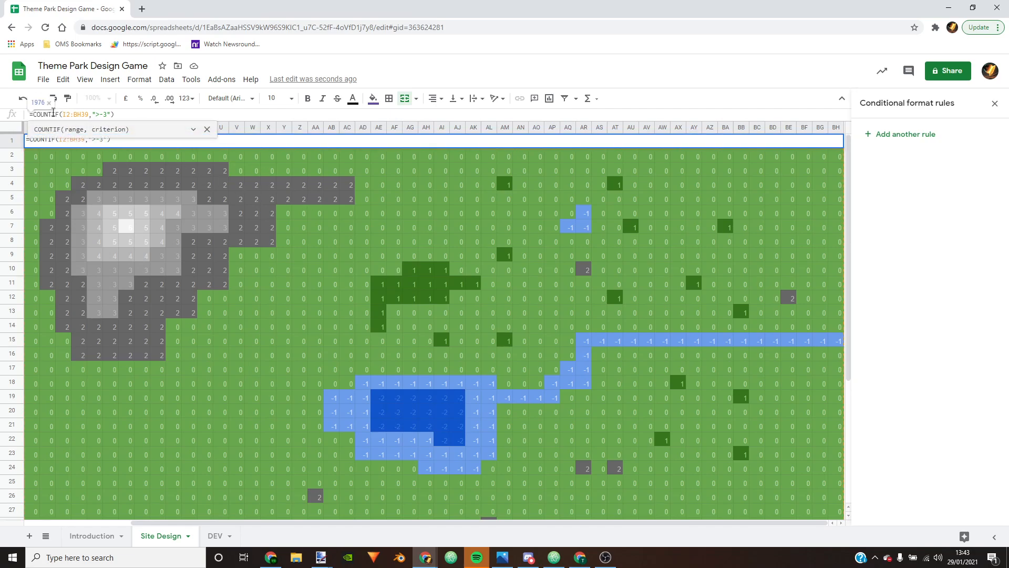
{"action": "type", "text": "S"}
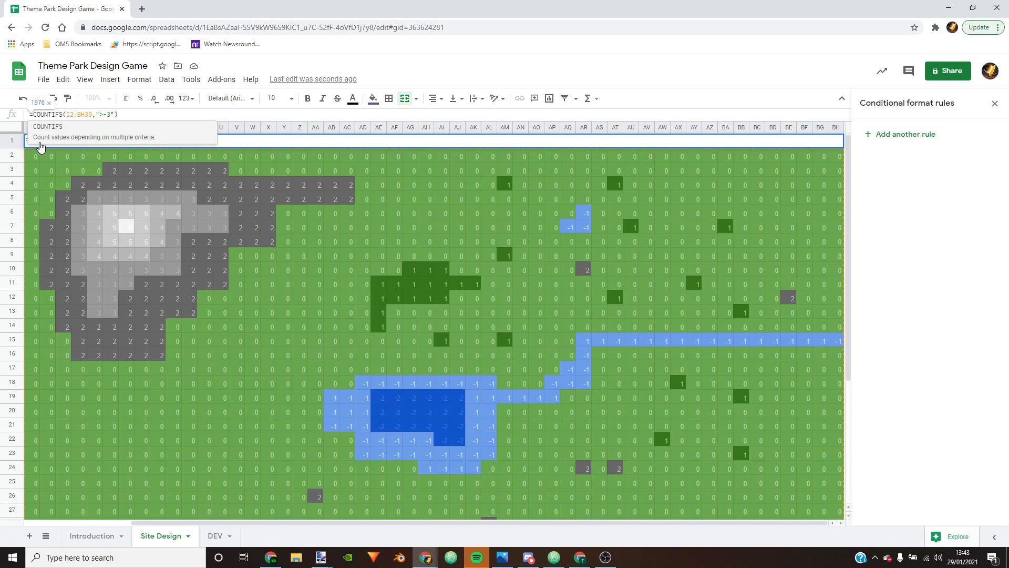
{"action": "left_click", "coordinate": [115, 114]}
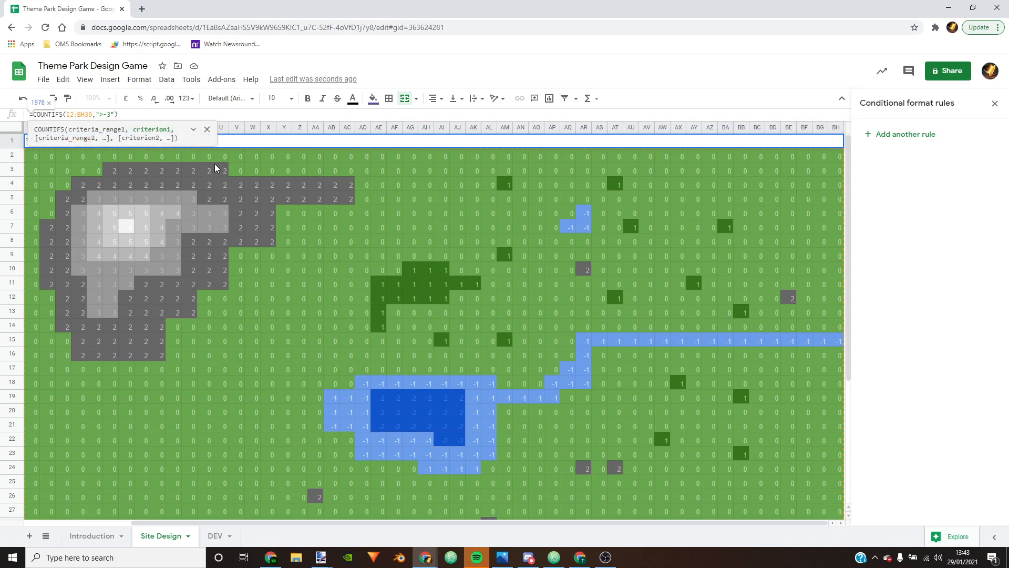
{"action": "type", "text": ","}
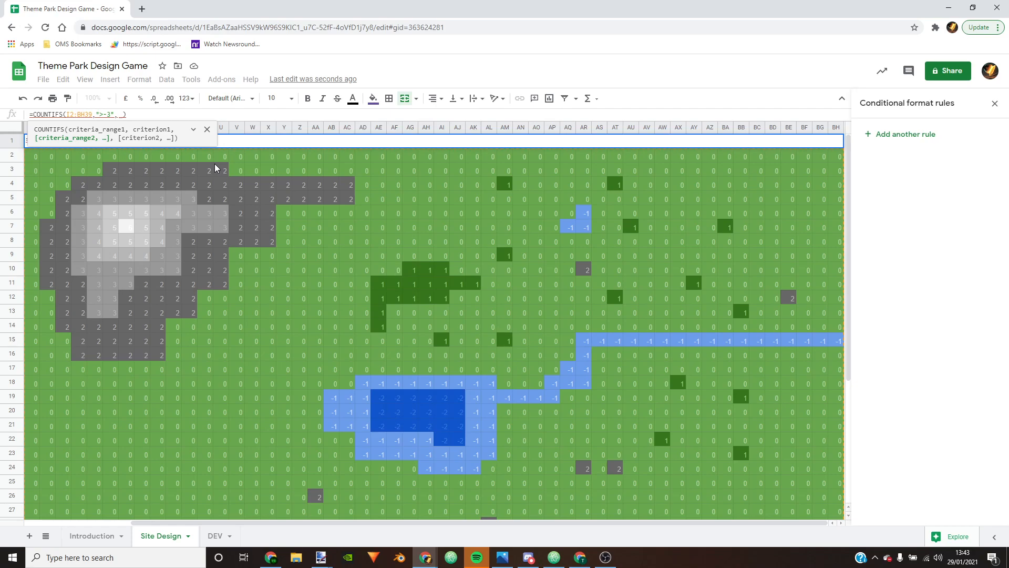
{"action": "type", "text": "i"}
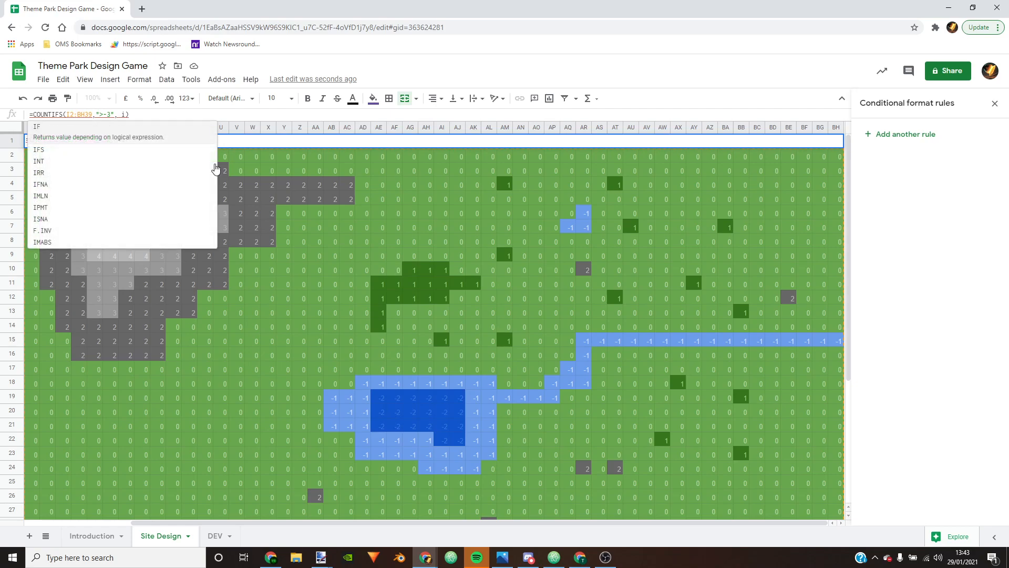
{"action": "type", "text": "2:bh39"}
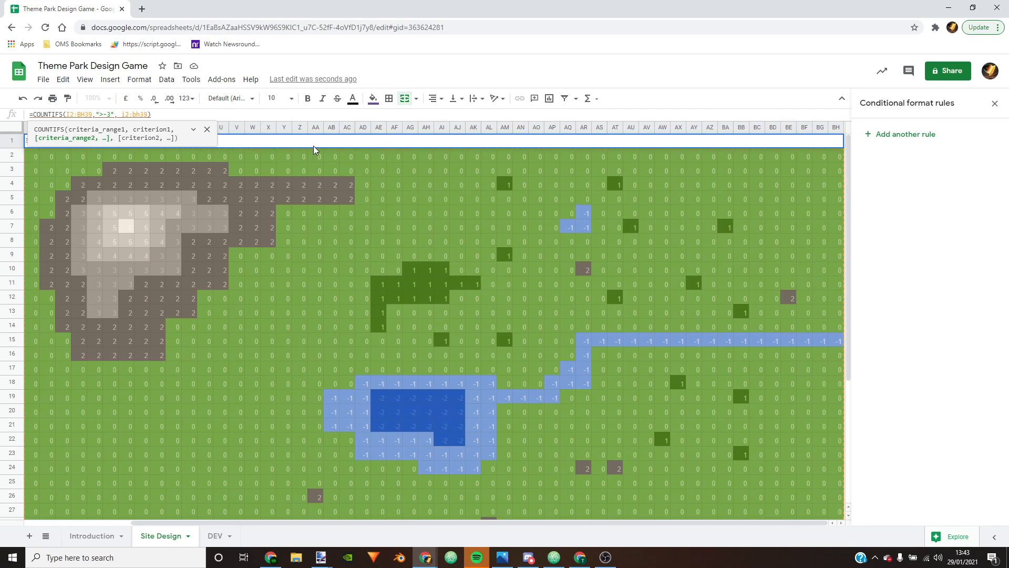
Step: Rewrite the second criteria range in capitals as I2:BH39
{"action": "left_click", "coordinate": [126, 114]}
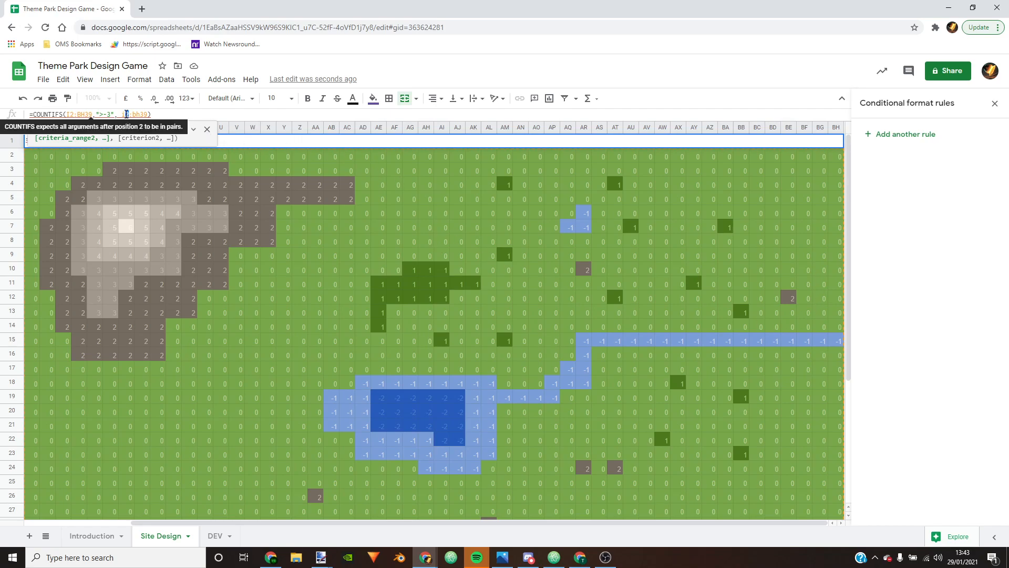
{"action": "key", "text": "BackSpace"}
{"action": "type", "text": "I"}
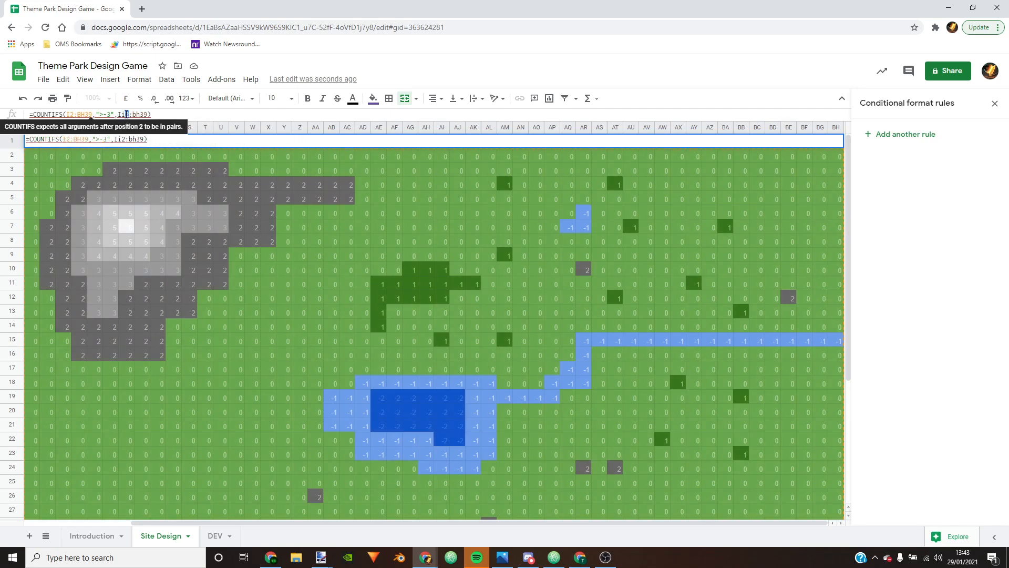
{"action": "key", "text": "Delete"}
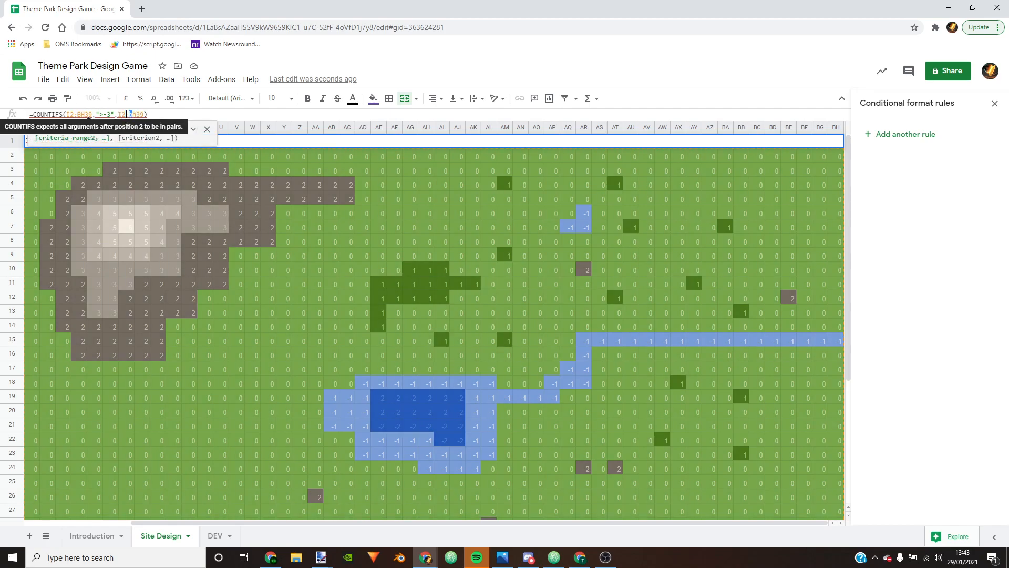
{"action": "type", "text": "BH"}
{"action": "key", "text": "Right"}
{"action": "key", "text": "Right"}
Step: Add "<7" as the second COUNTIFS criterion and commit the header formula
{"action": "type", "text": ","}
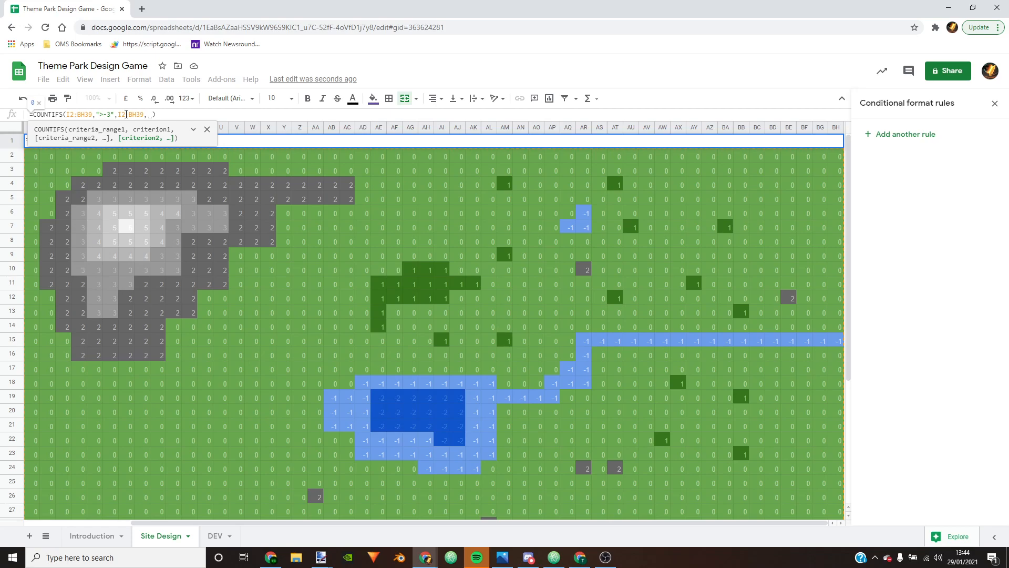
{"action": "type", "text": "\"<"}
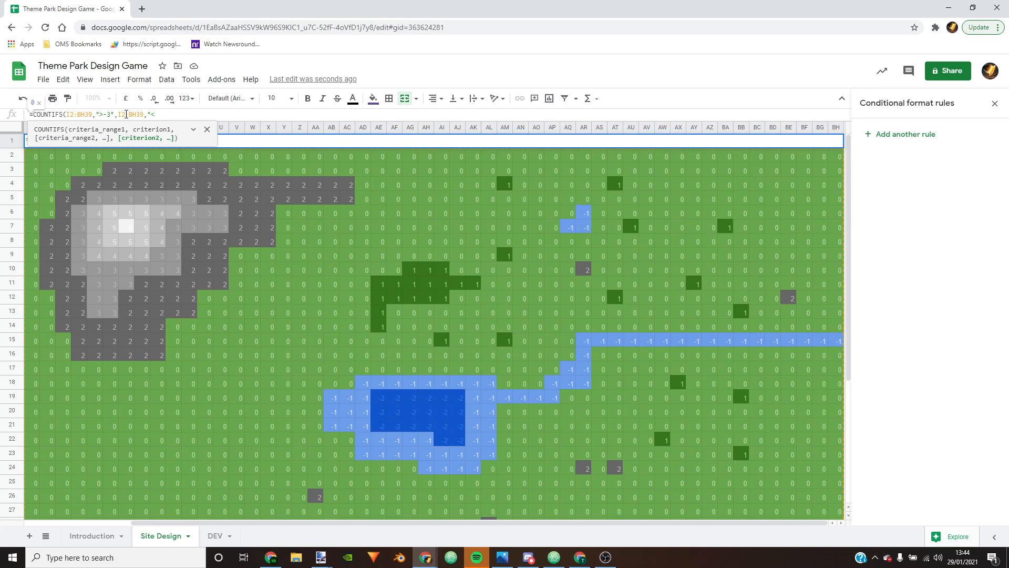
{"action": "type", "text": "7"}
{"action": "type", "text": ")"}
{"action": "key", "text": "Return"}
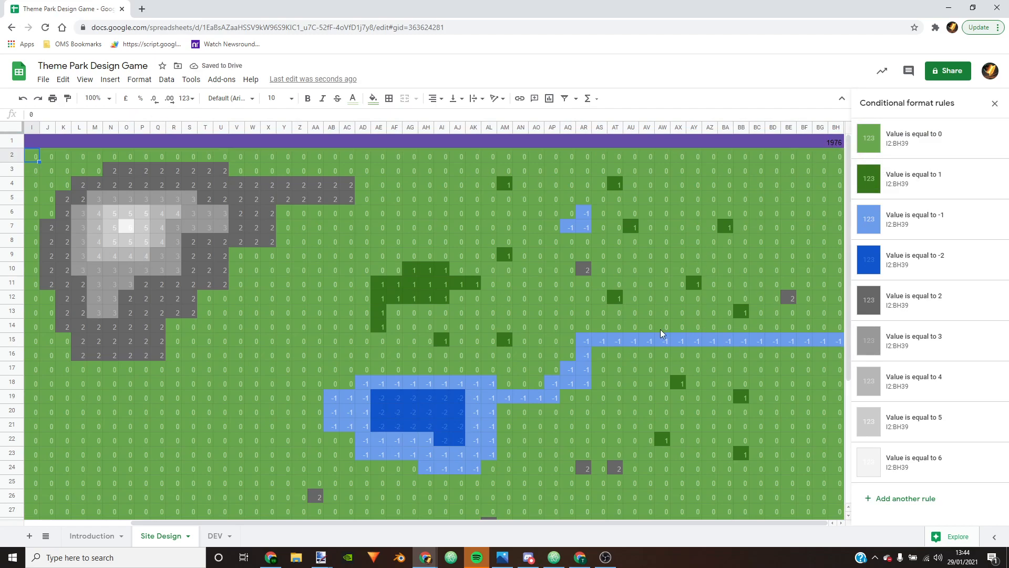
Step: Test the header count with out-of-range values by entering -3 in AZ4 and 7 in BD6
{"action": "left_click", "coordinate": [716, 183]}
{"action": "type", "text": "-3"}
{"action": "key", "text": "Return"}
{"action": "left_click", "coordinate": [779, 214]}
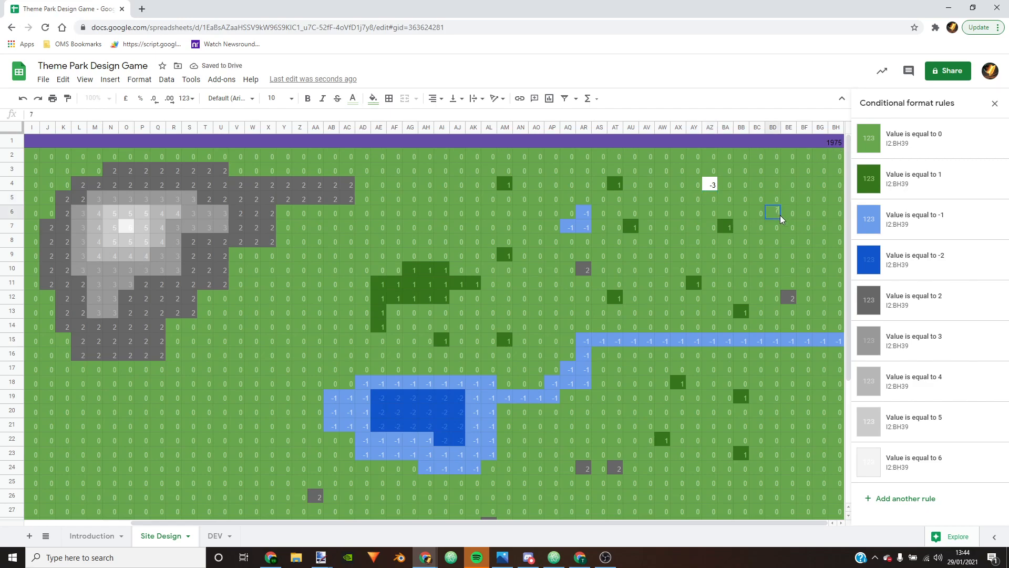
{"action": "type", "text": "7"}
{"action": "key", "text": "Return"}
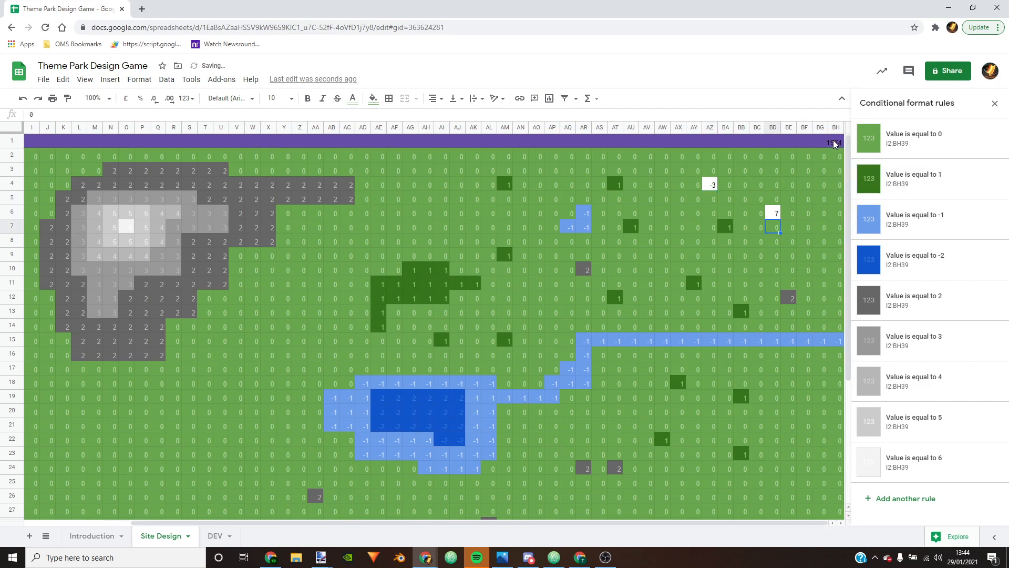
Step: Restore BD6 and AZ4 to 0 by filling down from the cells directly above them
{"action": "left_click", "coordinate": [774, 199]}
{"action": "left_click_drag", "start_coordinate": [781, 204], "coordinate": [781, 226]}
{"action": "left_click", "coordinate": [777, 245]}
{"action": "left_click", "coordinate": [711, 170]}
{"action": "left_click_drag", "start_coordinate": [718, 176], "coordinate": [714, 200]}
{"action": "left_click", "coordinate": [808, 223]}
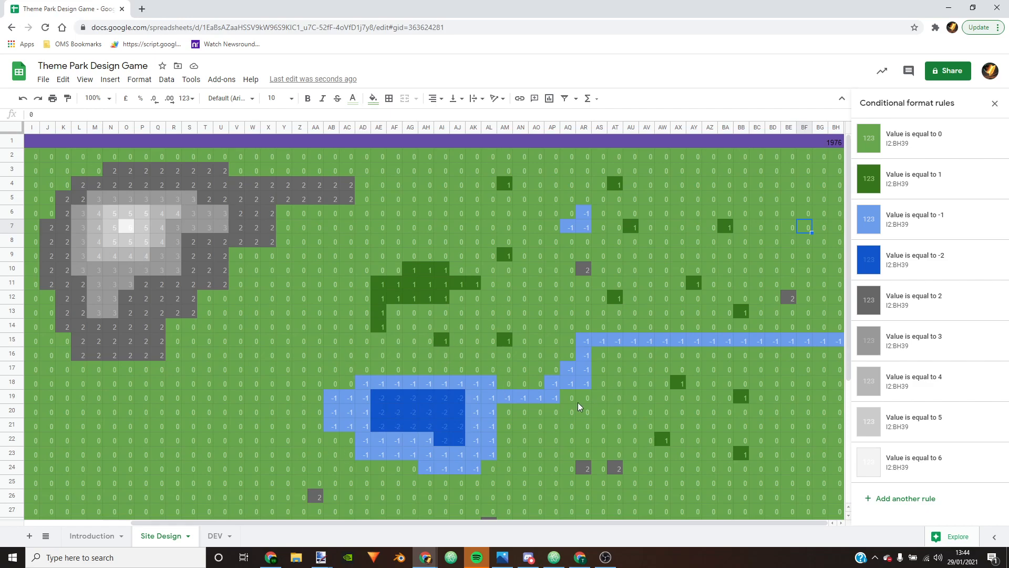
Step: Test the header count by entering the text "htjgj" in AK6, and undo the entry
{"action": "left_click", "coordinate": [477, 211]}
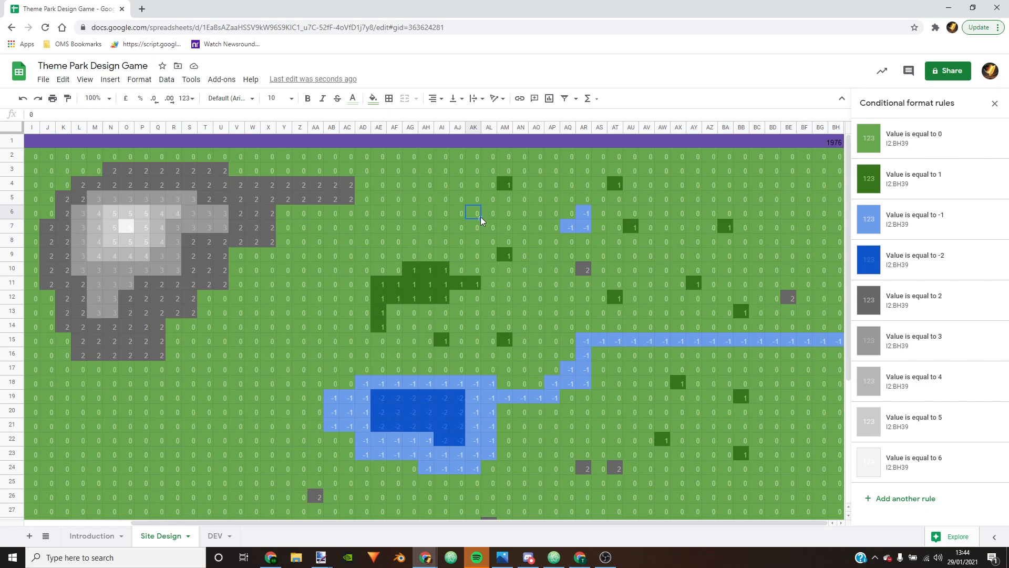
{"action": "type", "text": "htjgj"}
{"action": "key", "text": "Return"}
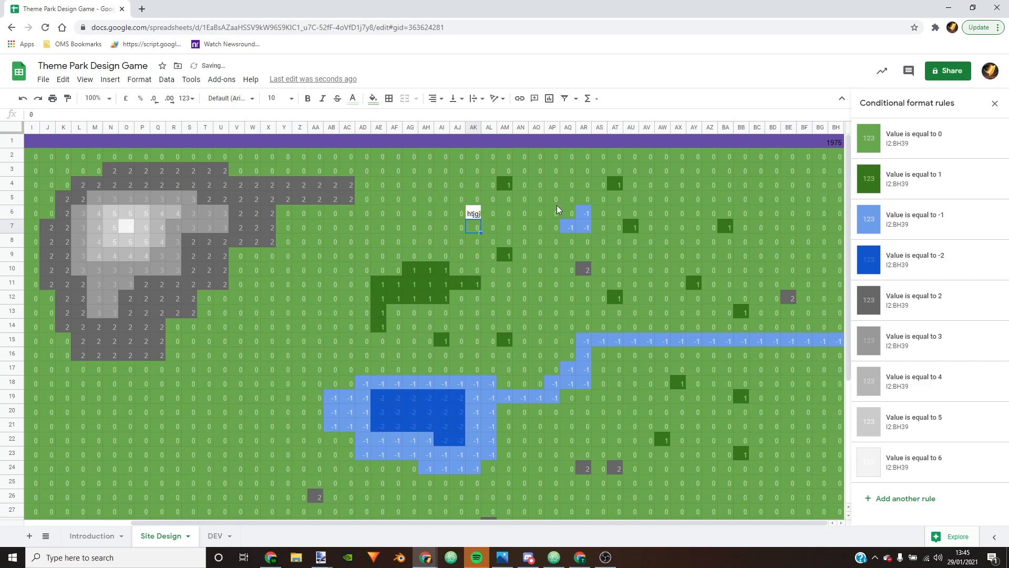
{"action": "left_click", "coordinate": [474, 215]}
{"action": "key", "text": "ctrl+z"}
Step: Test the lower limit by entering -3 in AK6, and undo the entry
{"action": "type", "text": "3"}
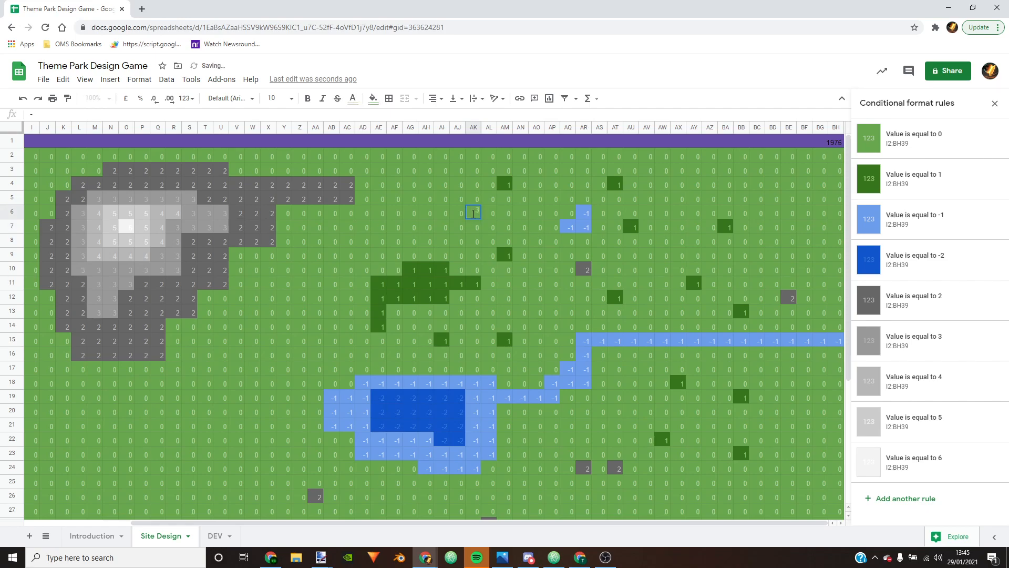
{"action": "key", "text": "Return"}
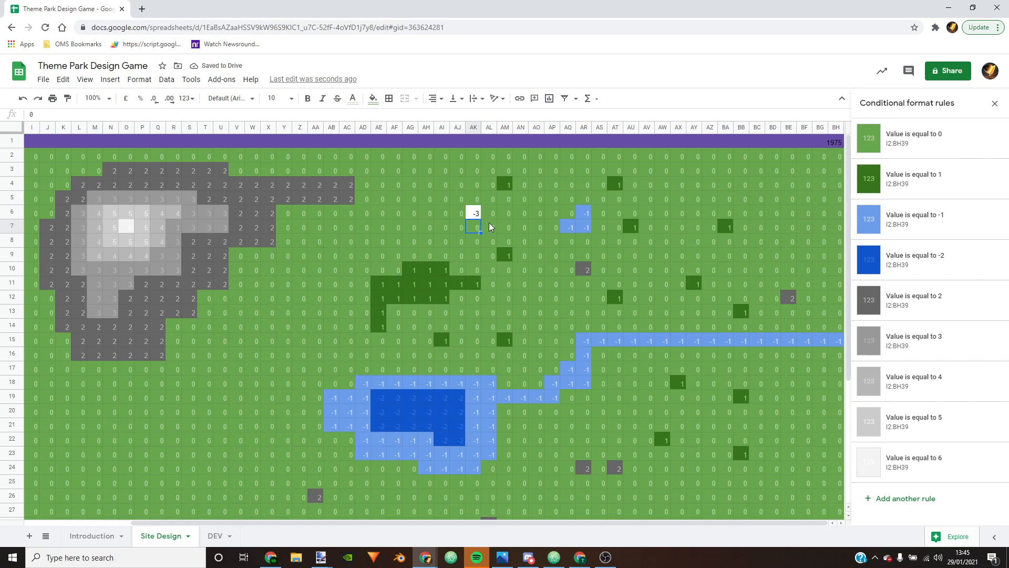
{"action": "key", "text": "Up"}
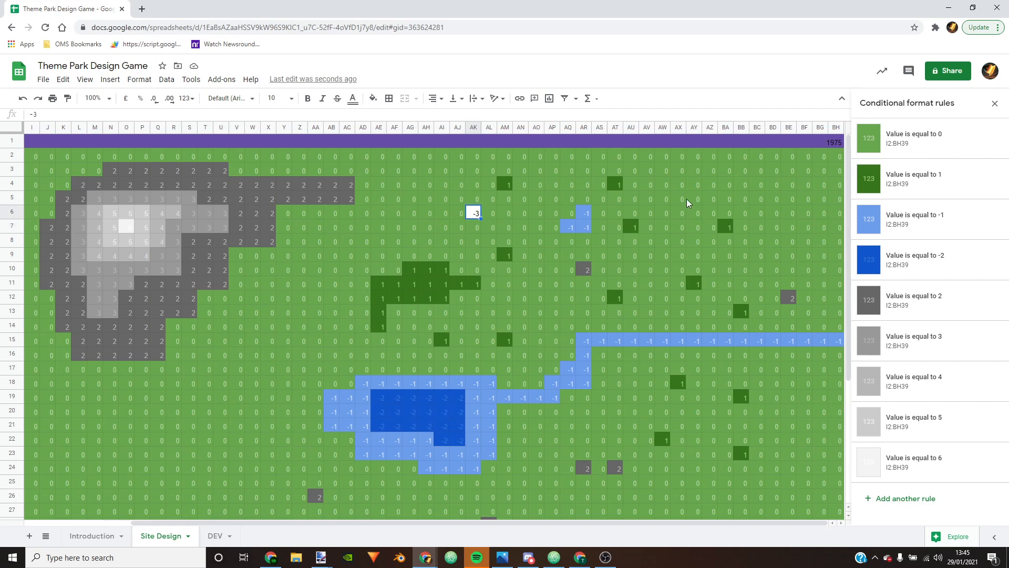
{"action": "key", "text": "ctrl+z"}
Step: Test the upper limit by entering 7 in AK6, and set the cell back to 0
{"action": "type", "text": "7"}
{"action": "key", "text": "Return"}
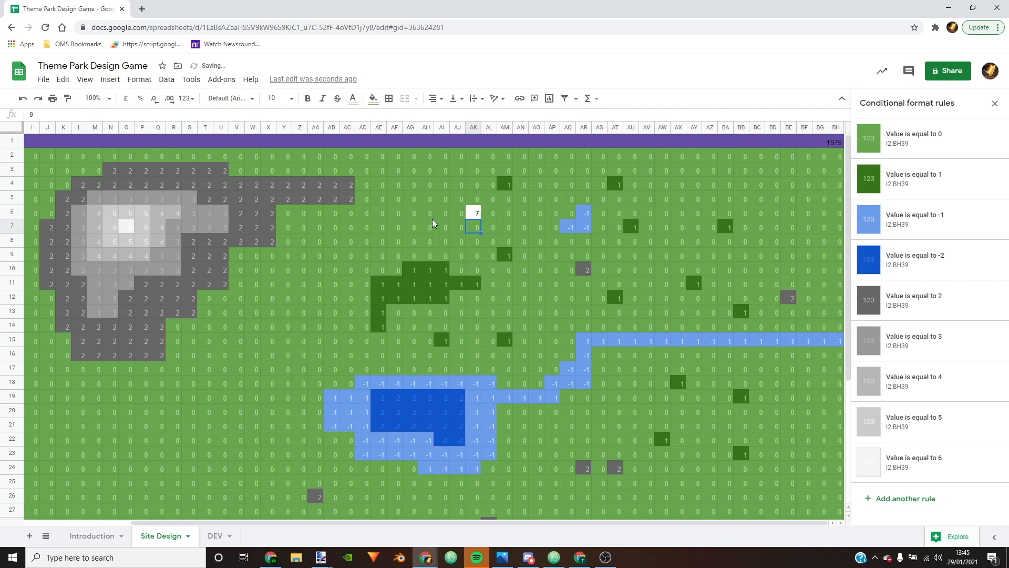
{"action": "left_click", "coordinate": [475, 211]}
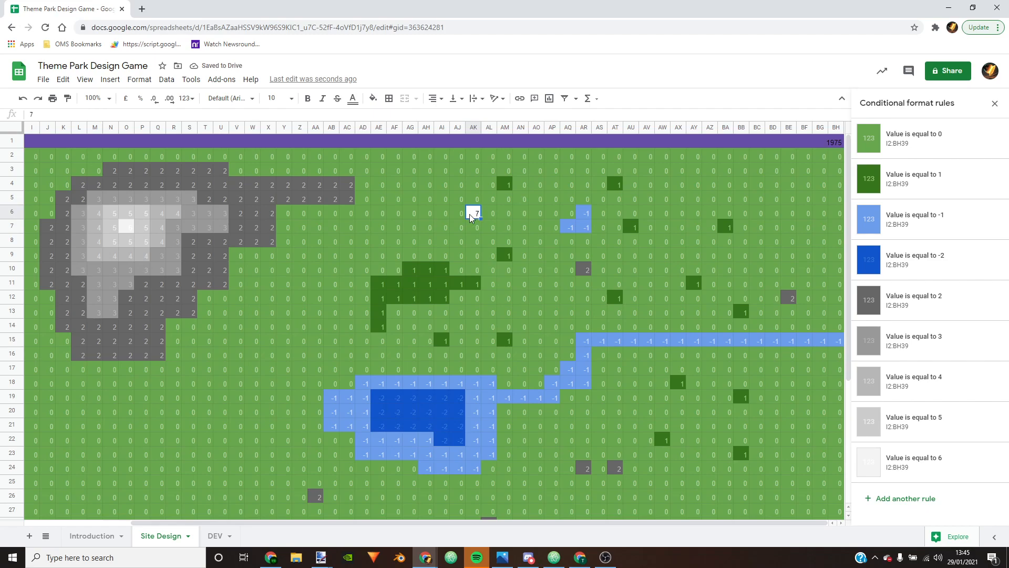
{"action": "type", "text": "0"}
{"action": "left_click", "coordinate": [557, 228]}
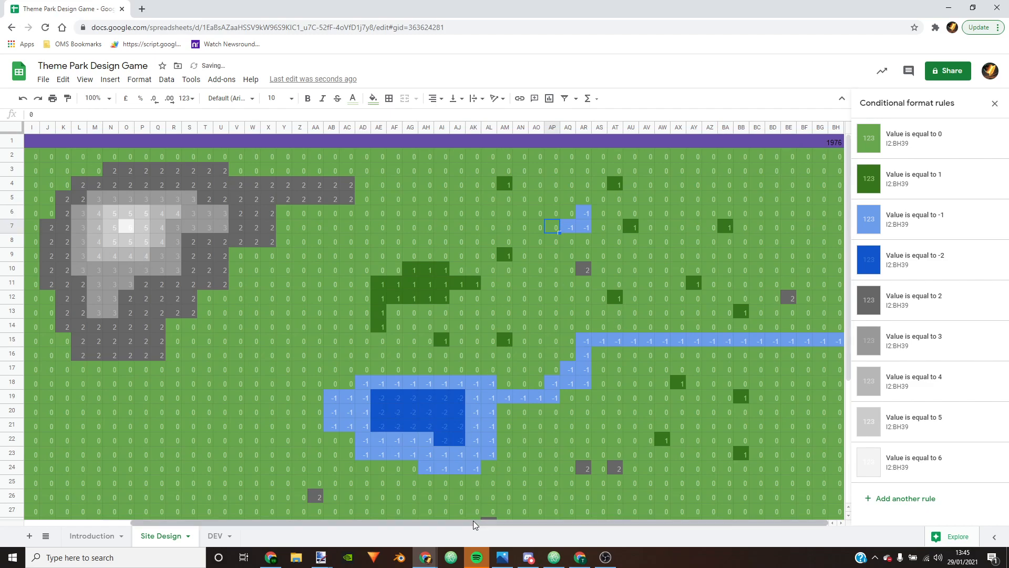
Step: Edit the header's COUNTIFS formula, starting an IF function with "if(" right after the equals sign
{"action": "left_click_drag", "start_coordinate": [479, 521], "coordinate": [438, 520]}
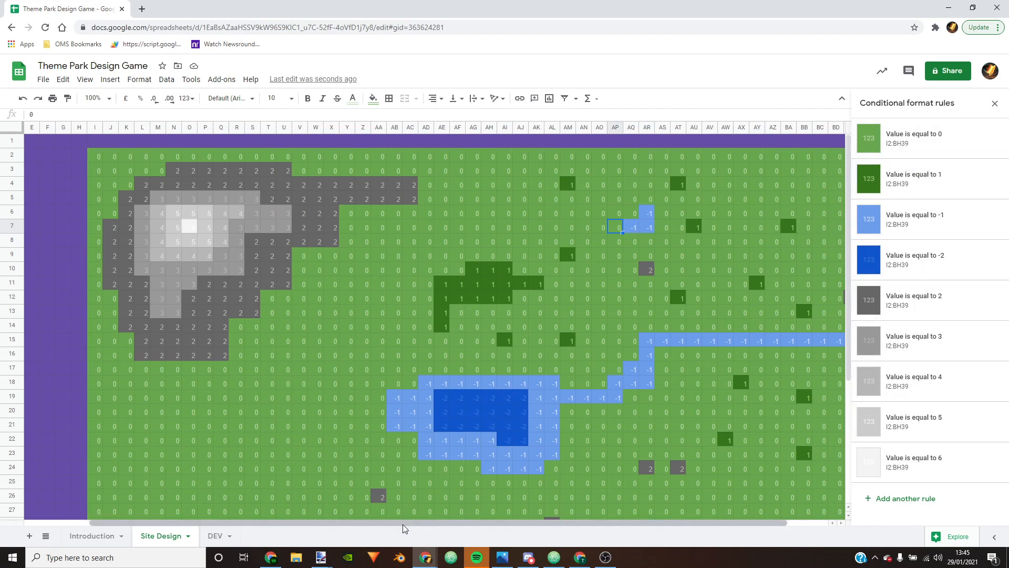
{"action": "left_click_drag", "start_coordinate": [402, 524], "coordinate": [444, 523]}
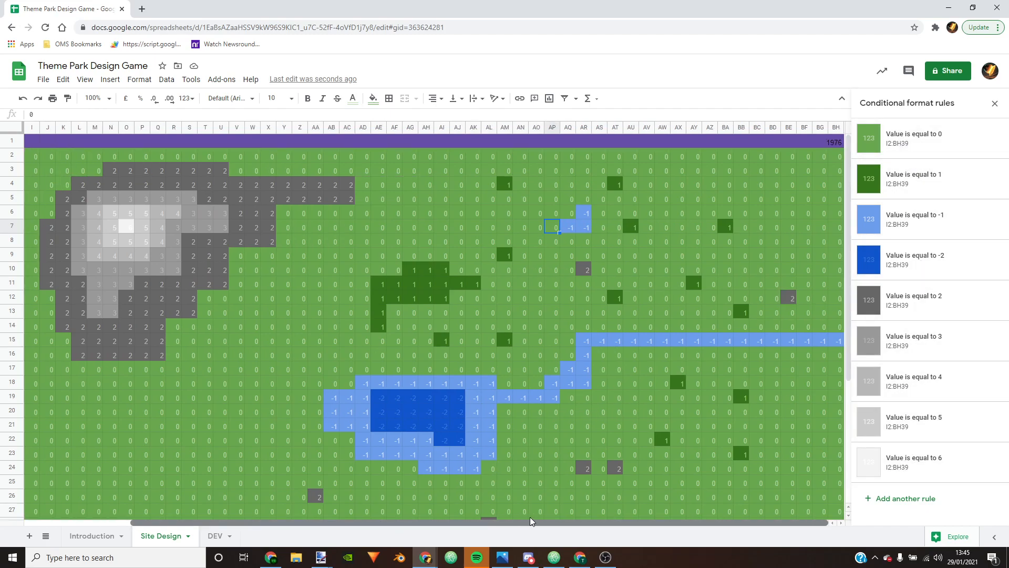
{"action": "left_click", "coordinate": [819, 144]}
{"action": "left_click", "coordinate": [32, 113]}
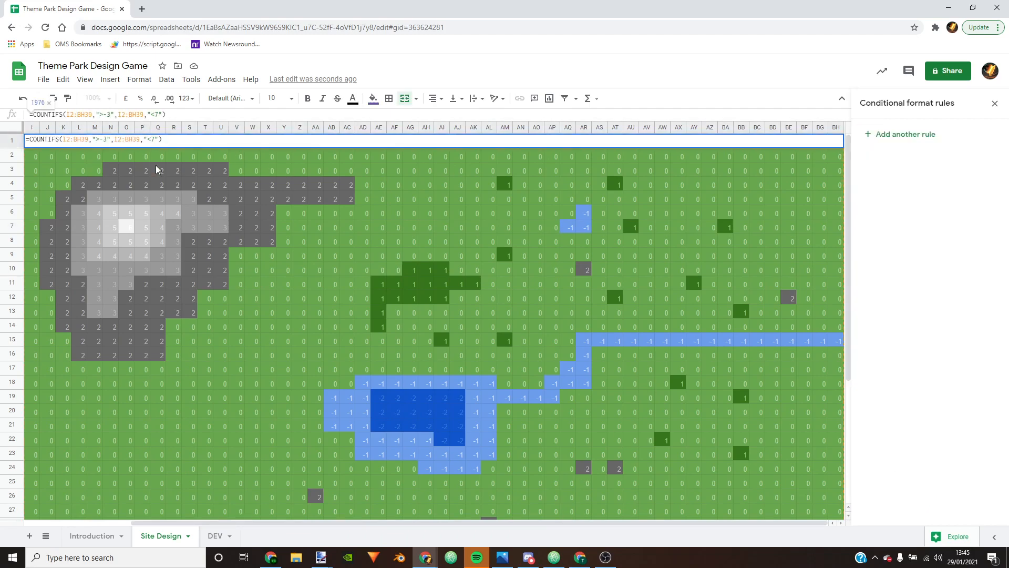
{"action": "left_click", "coordinate": [37, 115]}
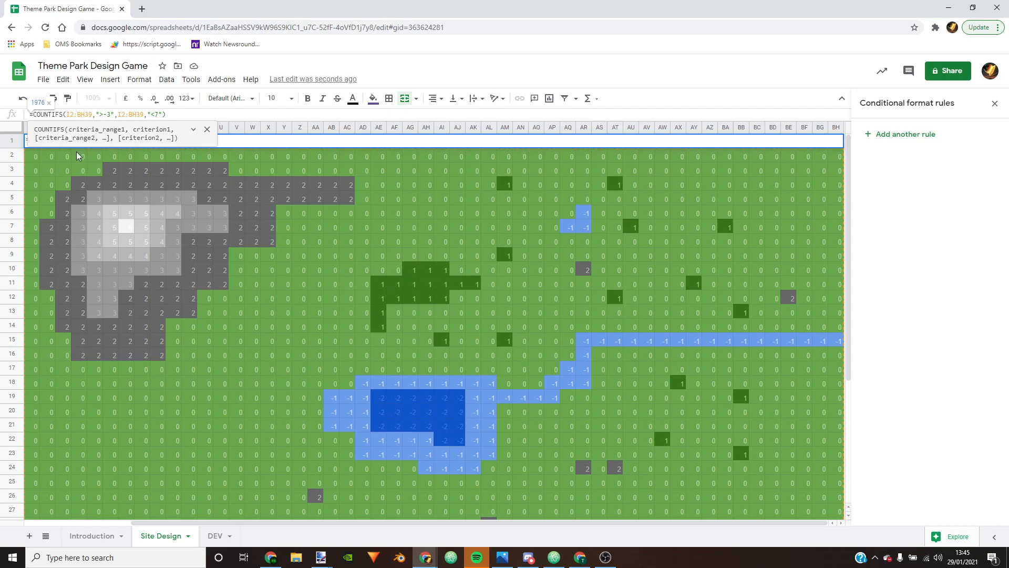
{"action": "triple_click", "coordinate": [33, 115]}
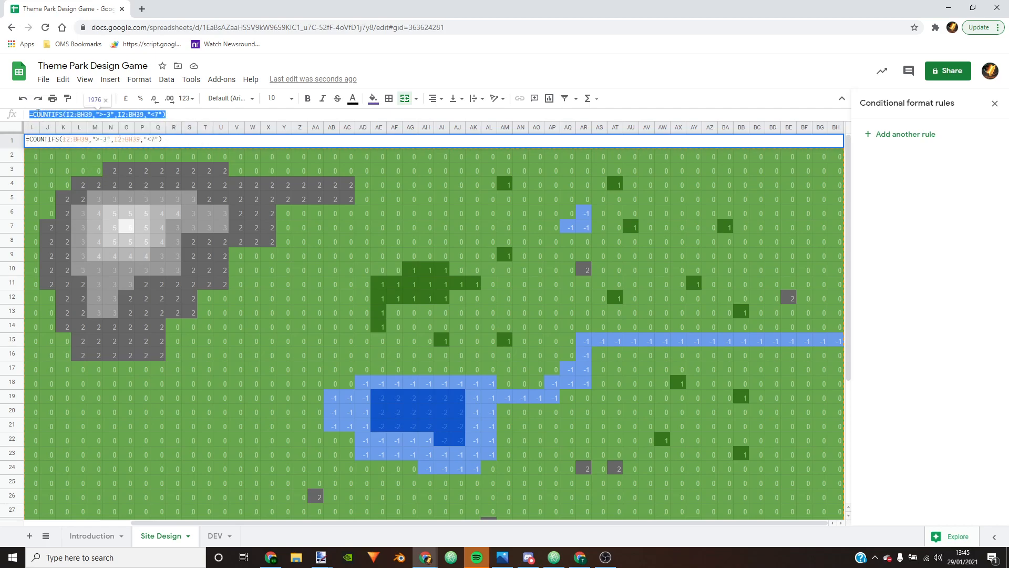
{"action": "left_click_drag", "start_coordinate": [41, 114], "coordinate": [28, 115]}
{"action": "left_click", "coordinate": [33, 114]}
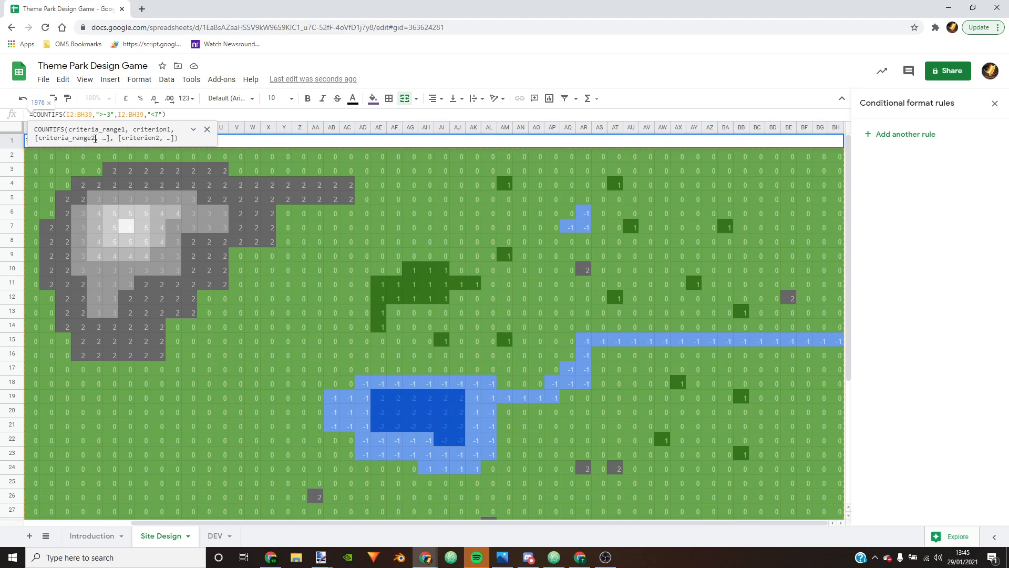
{"action": "key", "text": "Delete"}
{"action": "key", "text": "Delete"}
{"action": "type", "text": "if("}
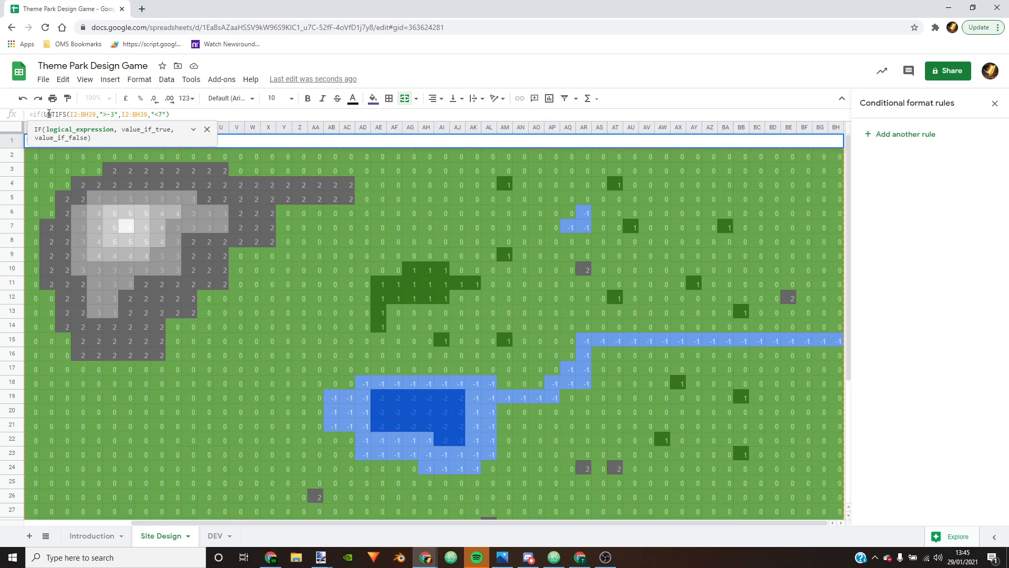
Step: Replace the broken function name inside the IF with COUNTIF, keeping the I2:BH39 ">-3" and "<7" criteria
{"action": "left_click_drag", "start_coordinate": [48, 114], "coordinate": [37, 114]}
{"action": "key", "text": "BackSpace"}
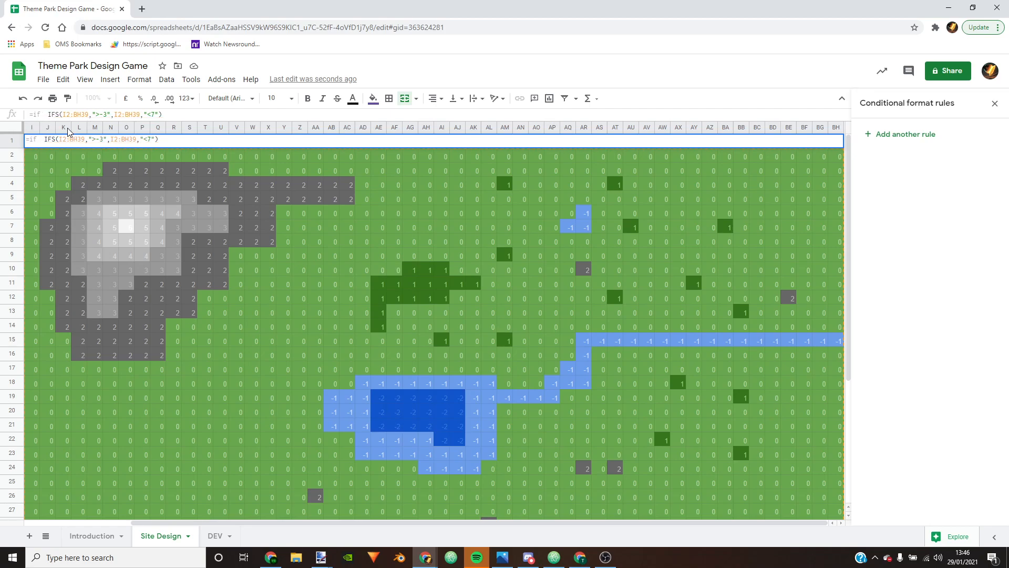
{"action": "key", "text": "Left"}
{"action": "key", "text": "Left"}
{"action": "key", "text": "Left"}
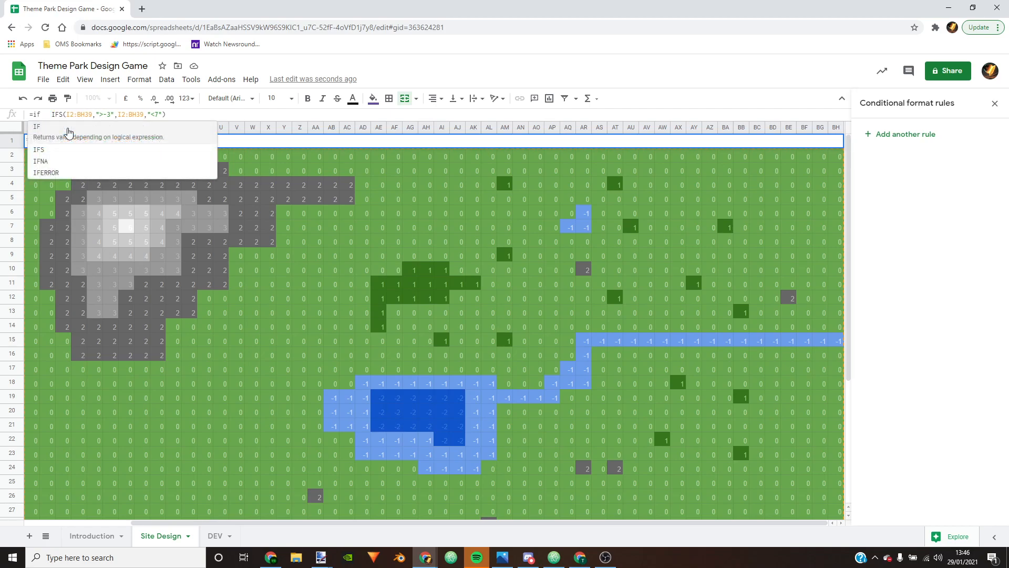
{"action": "type", "text": "b"}
{"action": "key", "text": "BackSpace"}
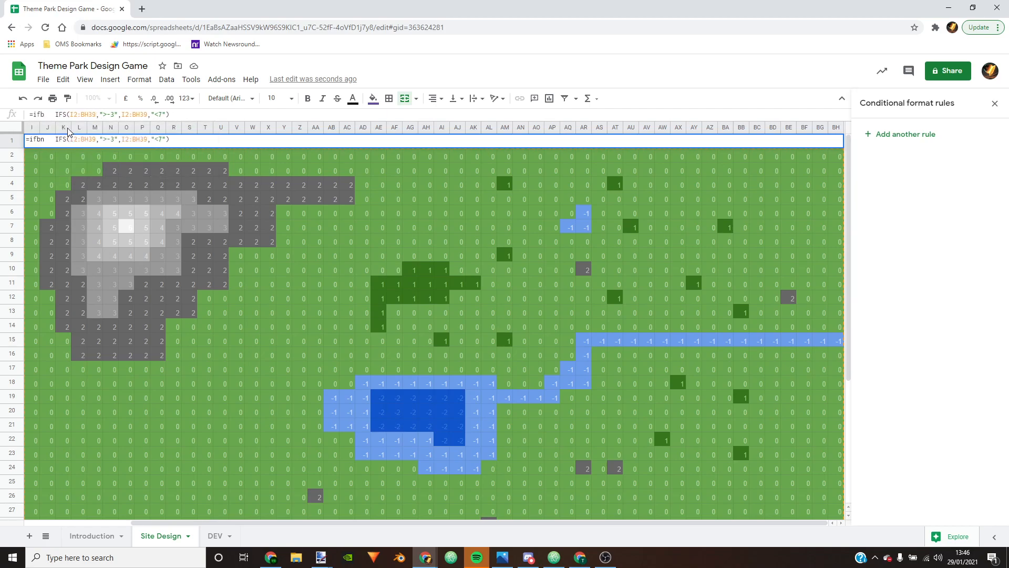
{"action": "type", "text": "(count"}
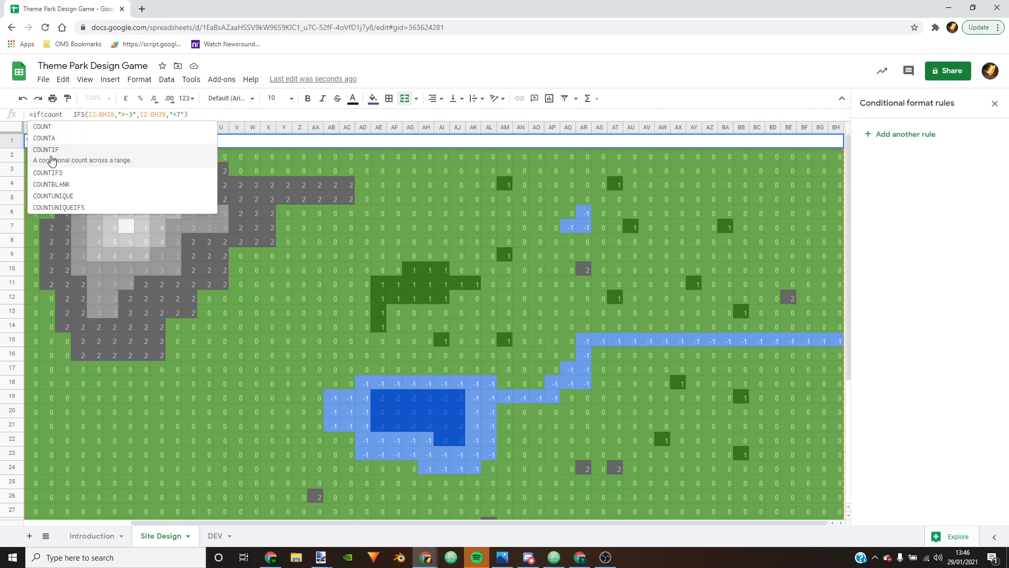
{"action": "left_click", "coordinate": [55, 151]}
{"action": "left_click_drag", "start_coordinate": [97, 114], "coordinate": [73, 115]}
{"action": "key", "text": "BackSpace"}
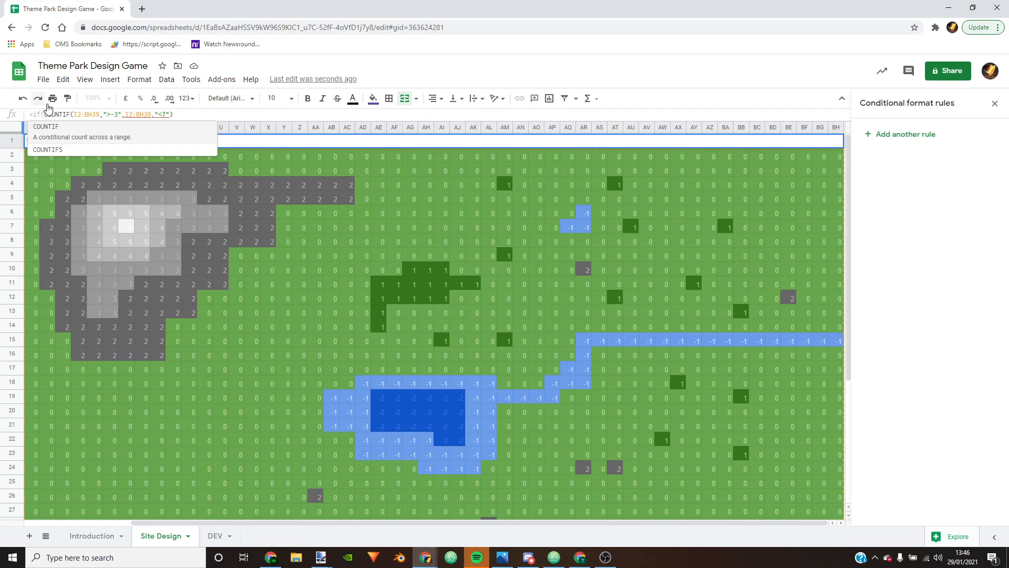
Step: Complete the IF's logical test by comparing the count with <1976
{"action": "left_click_drag", "start_coordinate": [44, 114], "coordinate": [190, 114]}
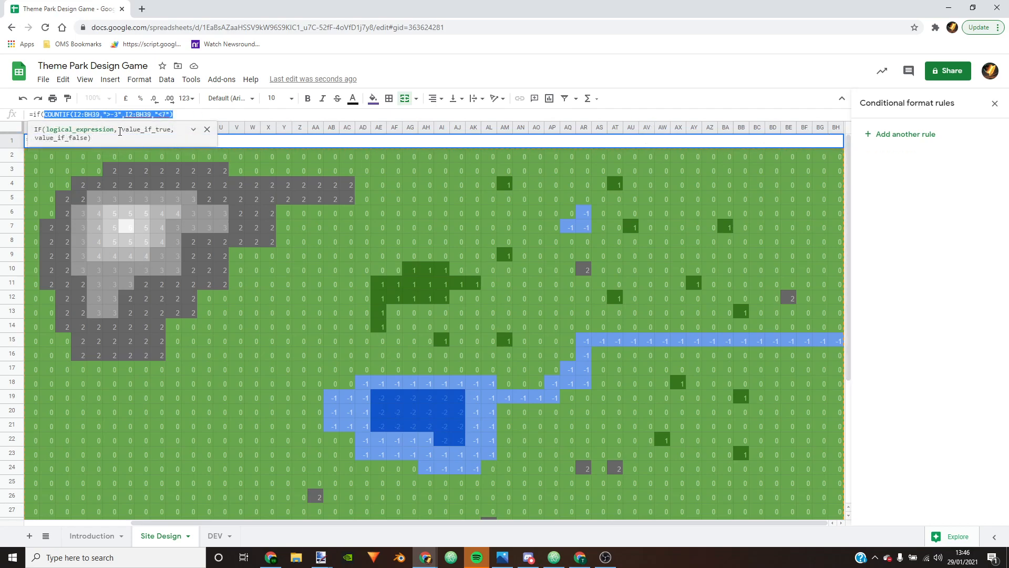
{"action": "left_click", "coordinate": [179, 114]}
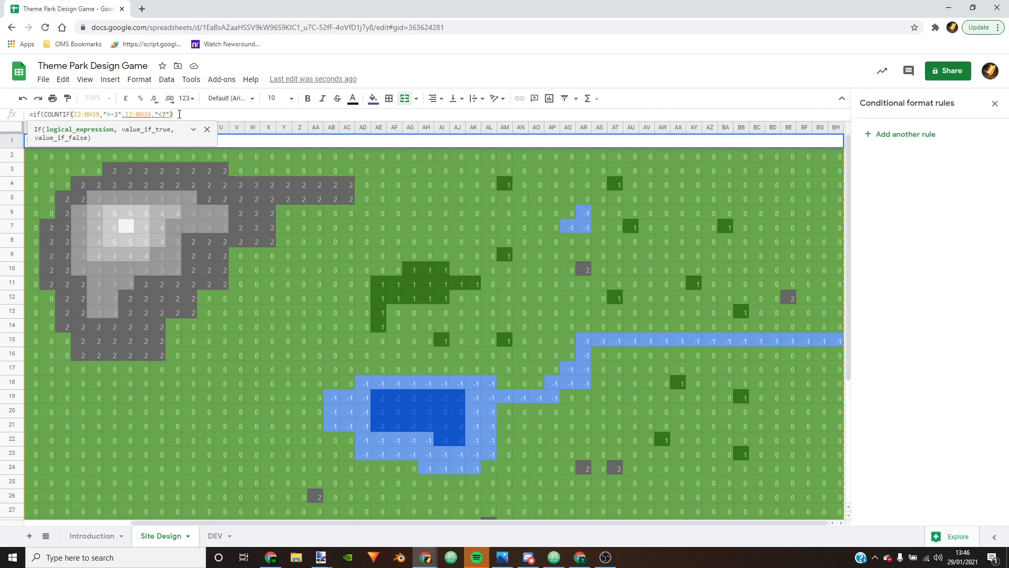
{"action": "type", "text": "<"}
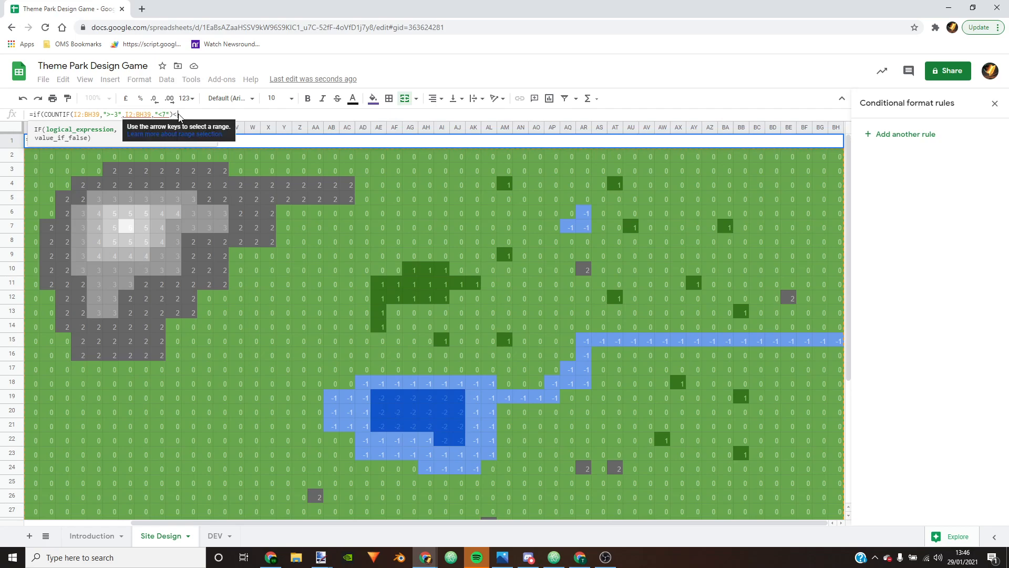
{"action": "type", "text": "976"}
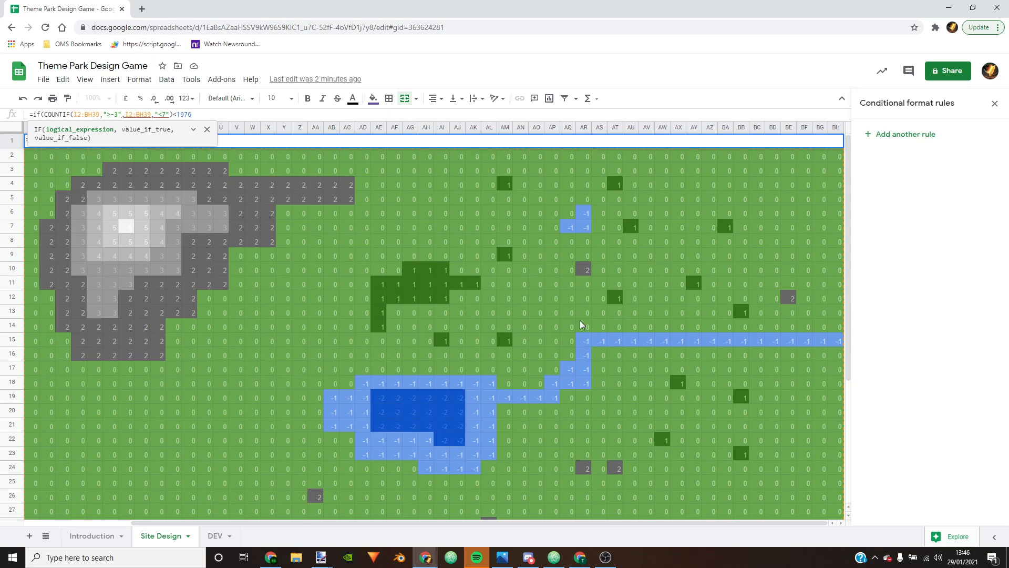
Step: Add "ERROR" as the value if true and an empty string "" as the value if false, and enter the formula
{"action": "left_click", "coordinate": [200, 114]}
{"action": "type", "text": ","}
{"action": "type", "text": "\""}
{"action": "type", "text": "ERORR"}
{"action": "key", "text": "BackSpace"}
{"action": "type", "text": "RROR\""}
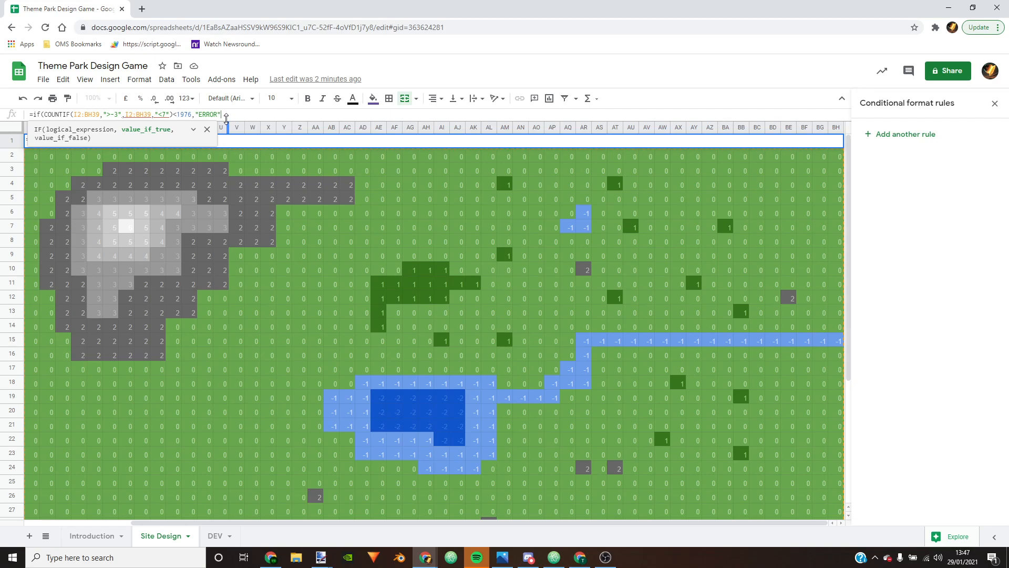
{"action": "type", "text": ","}
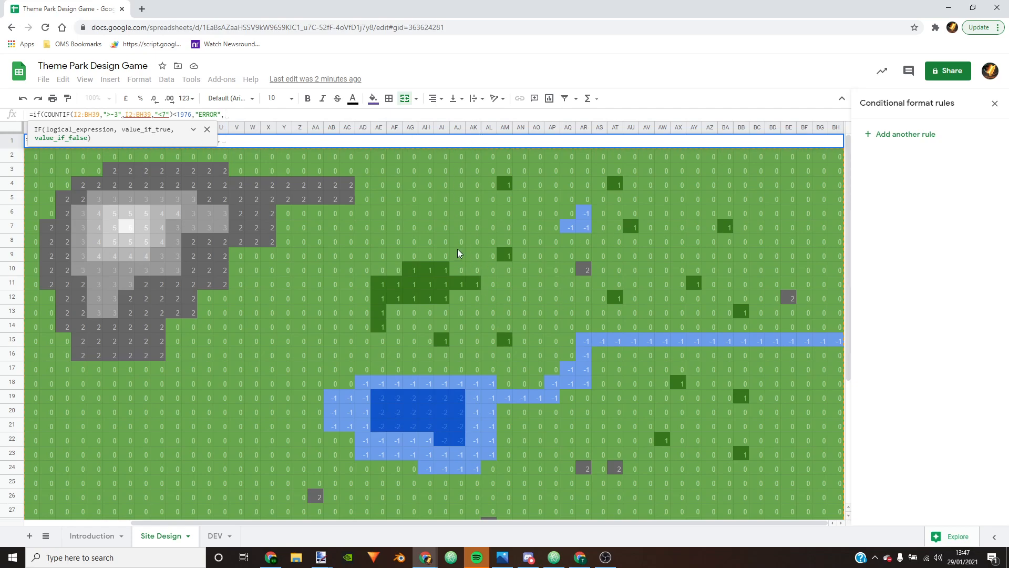
{"action": "type", "text": "\"\""}
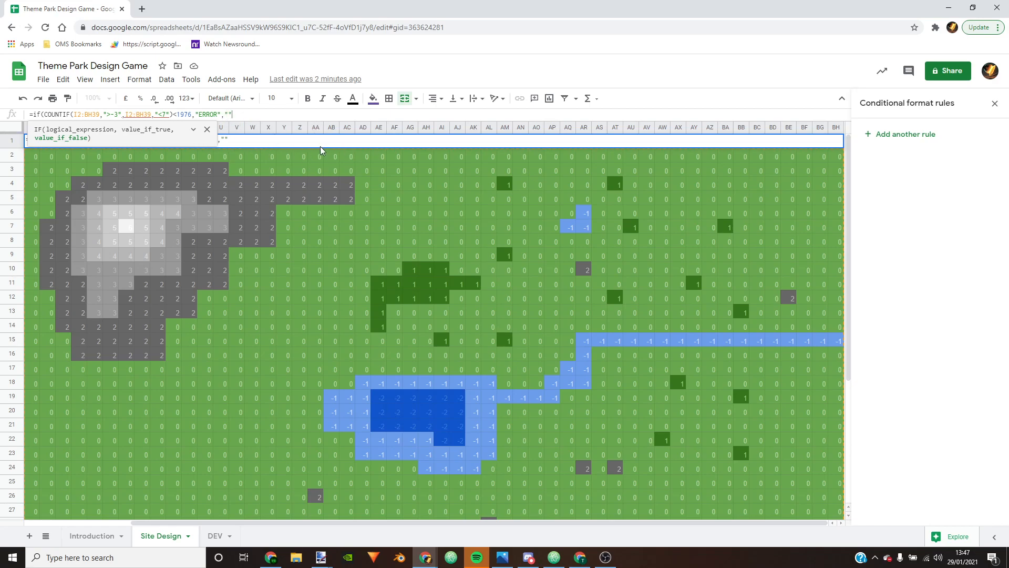
{"action": "type", "text": ")"}
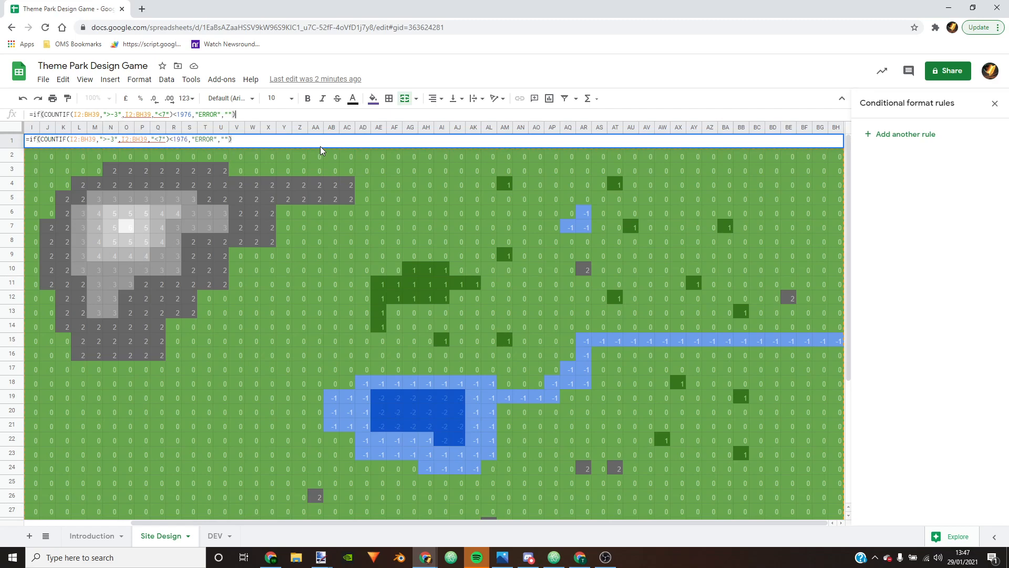
{"action": "key", "text": "Return"}
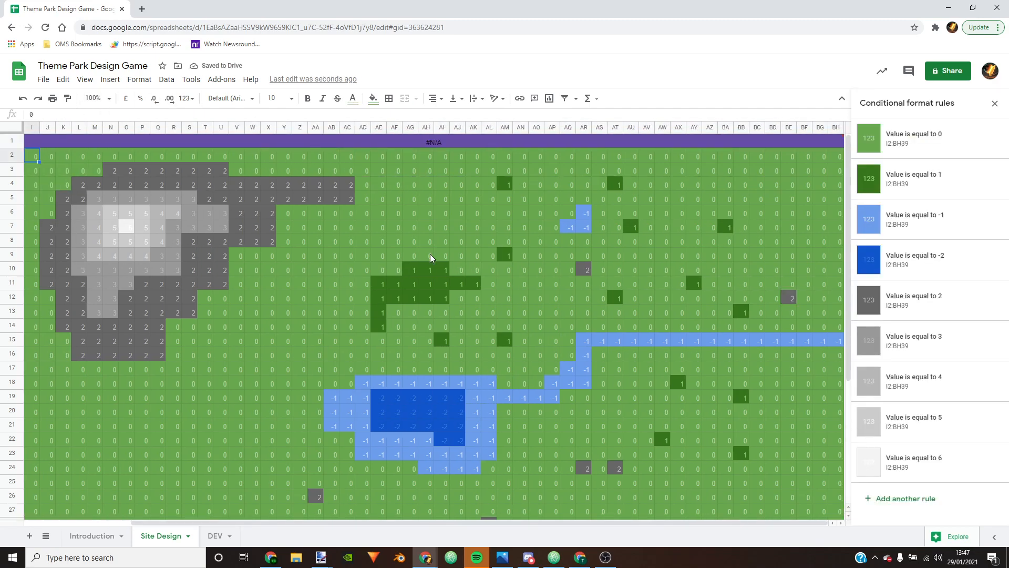
Step: Change COUNTIF to COUNTIFS inside the header's IF formula
{"action": "left_click", "coordinate": [427, 144]}
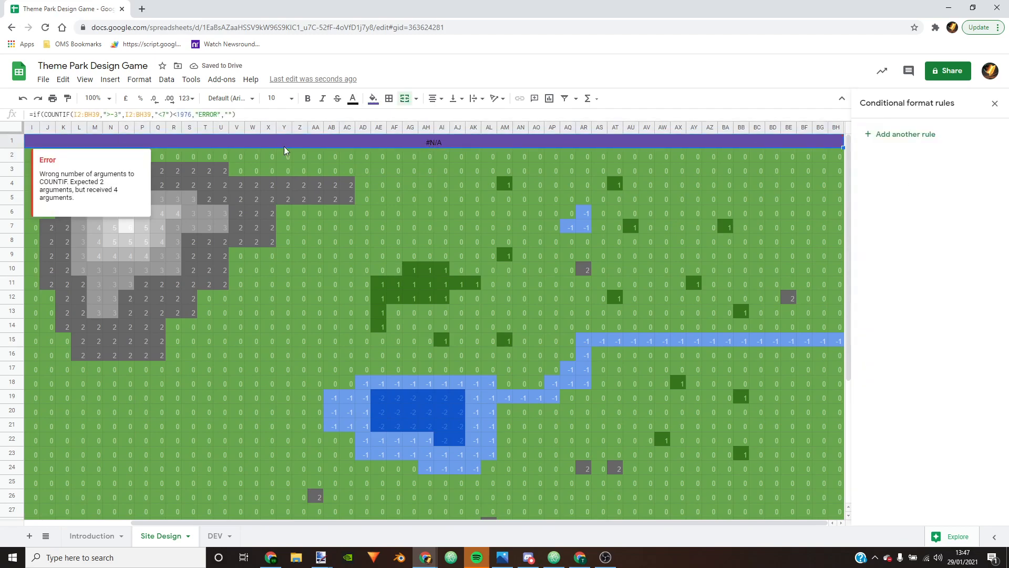
{"action": "left_click", "coordinate": [123, 116]}
{"action": "left_click", "coordinate": [134, 115]}
{"action": "left_click_drag", "start_coordinate": [166, 116], "coordinate": [162, 116]}
{"action": "left_click", "coordinate": [168, 114]}
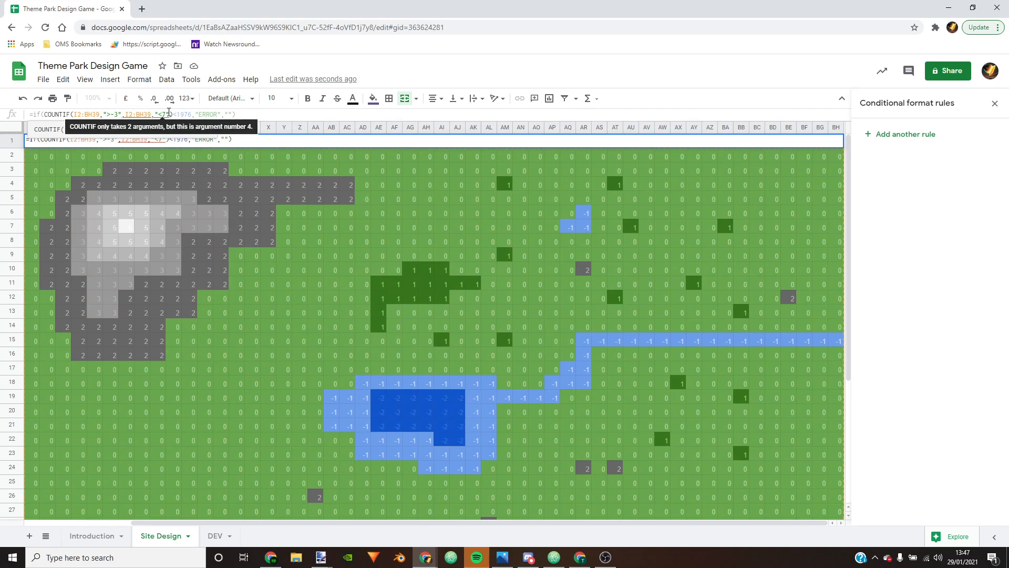
{"action": "left_click_drag", "start_coordinate": [71, 114], "coordinate": [68, 118]}
{"action": "left_click", "coordinate": [70, 115]}
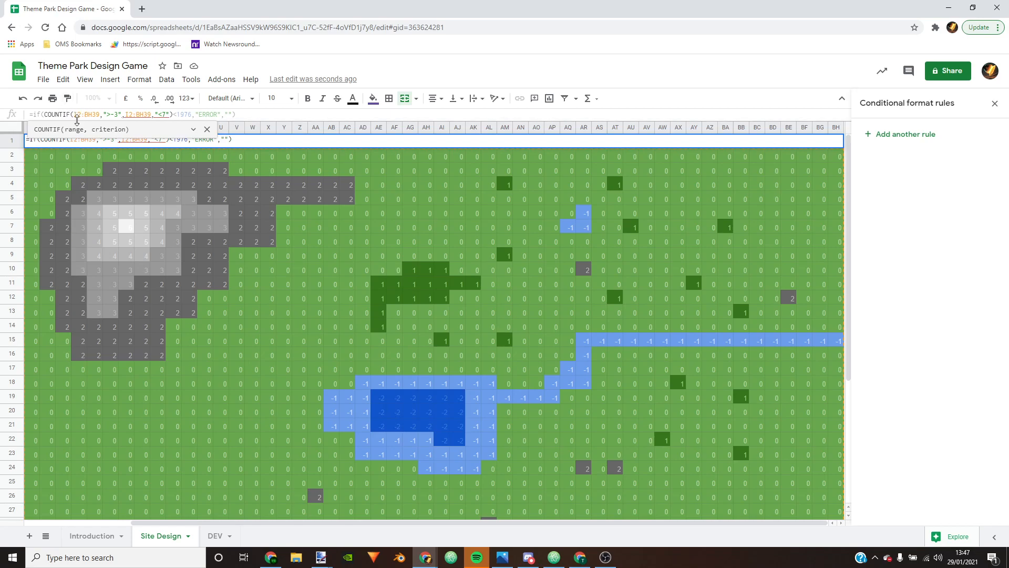
{"action": "type", "text": "s"}
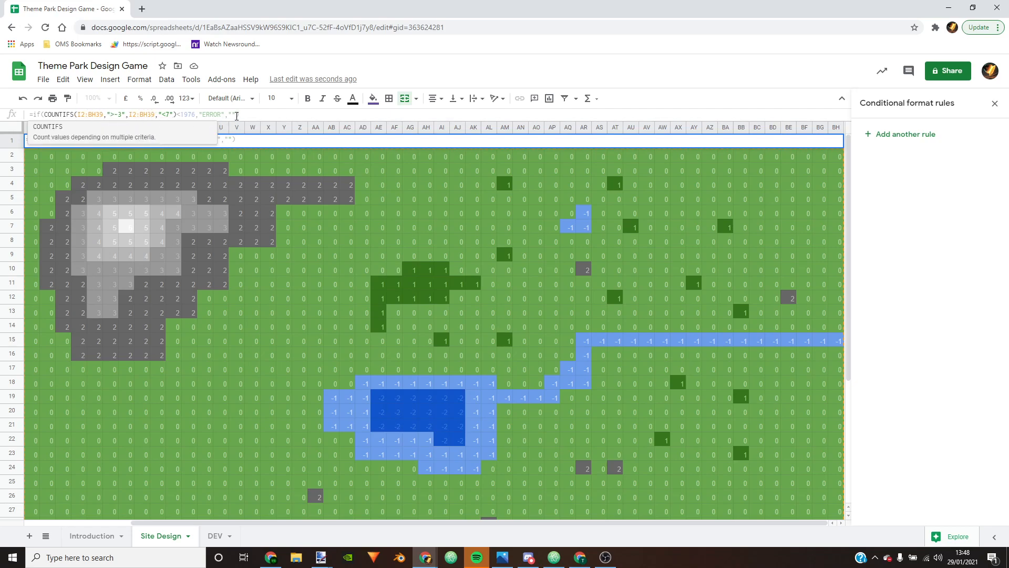
{"action": "key", "text": "Right"}
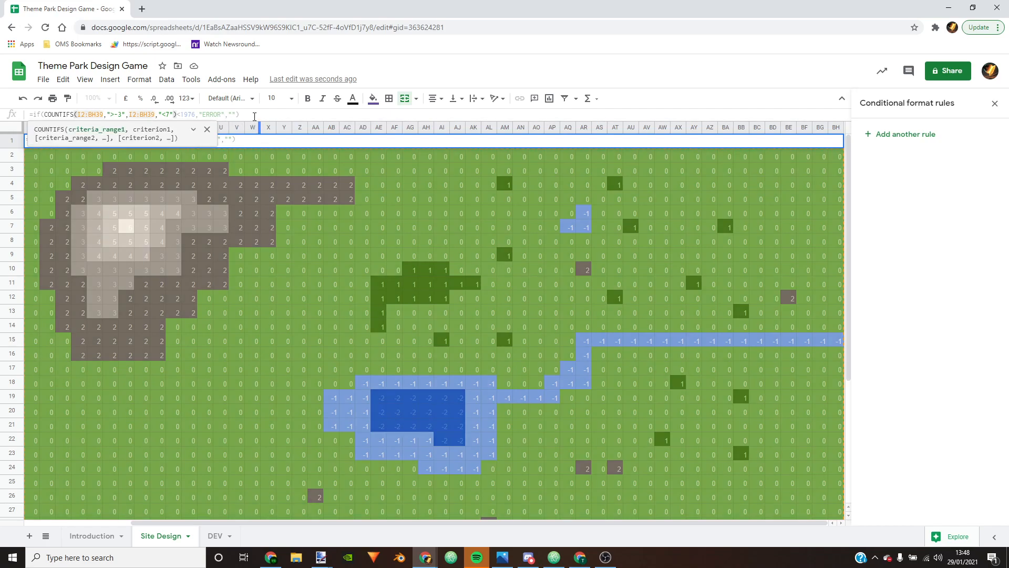
{"action": "left_click", "coordinate": [252, 114]}
{"action": "key", "text": "Return"}
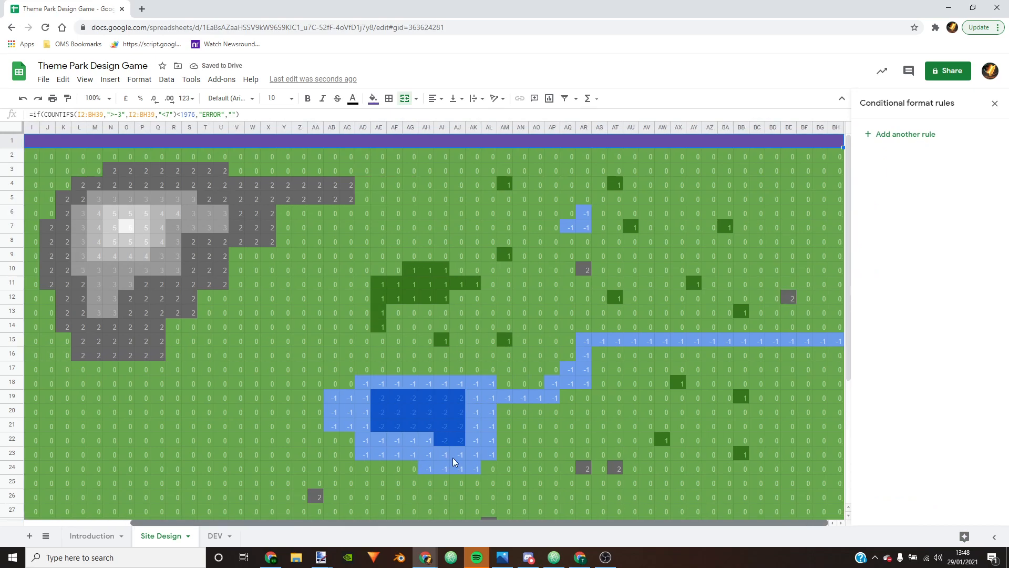
Step: Format the merged header cell in Architects Daughter, bold, size 14, and centre it horizontally
{"action": "scroll", "coordinate": [453, 457], "scroll_direction": "left", "scroll_amount": 3}
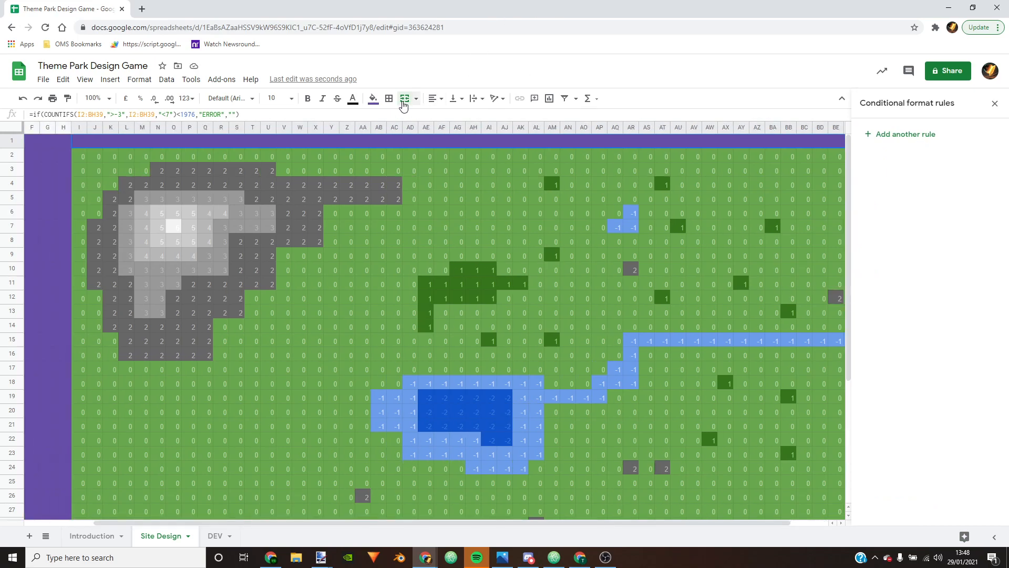
{"action": "left_click", "coordinate": [255, 99]}
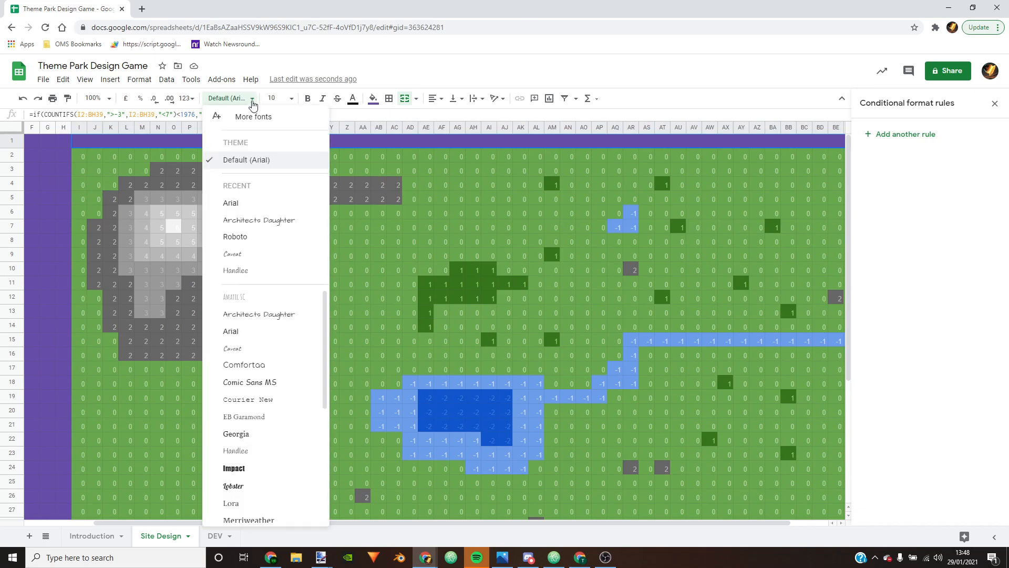
{"action": "left_click", "coordinate": [263, 220]}
{"action": "left_click", "coordinate": [310, 99]}
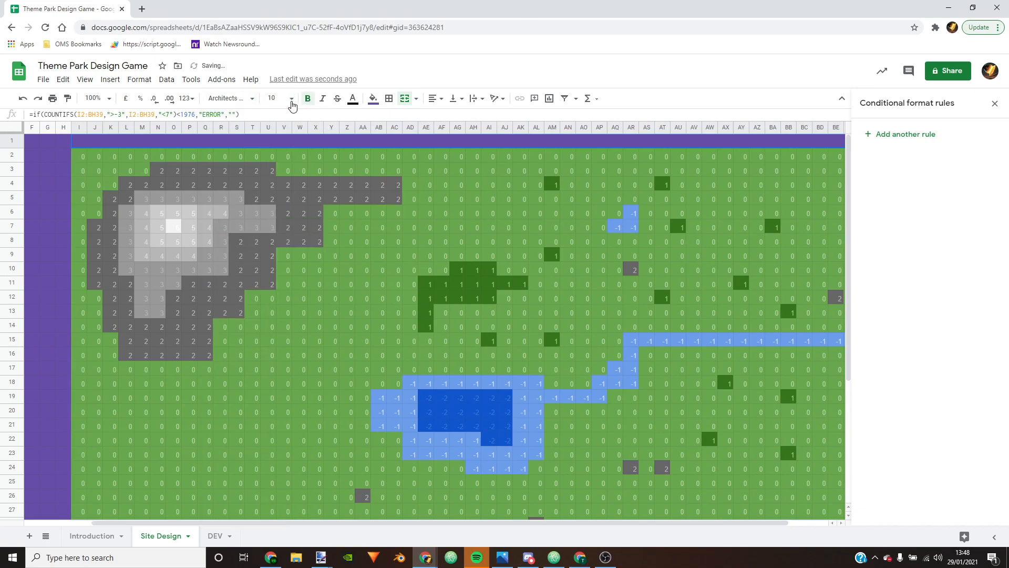
{"action": "left_click", "coordinate": [274, 98]}
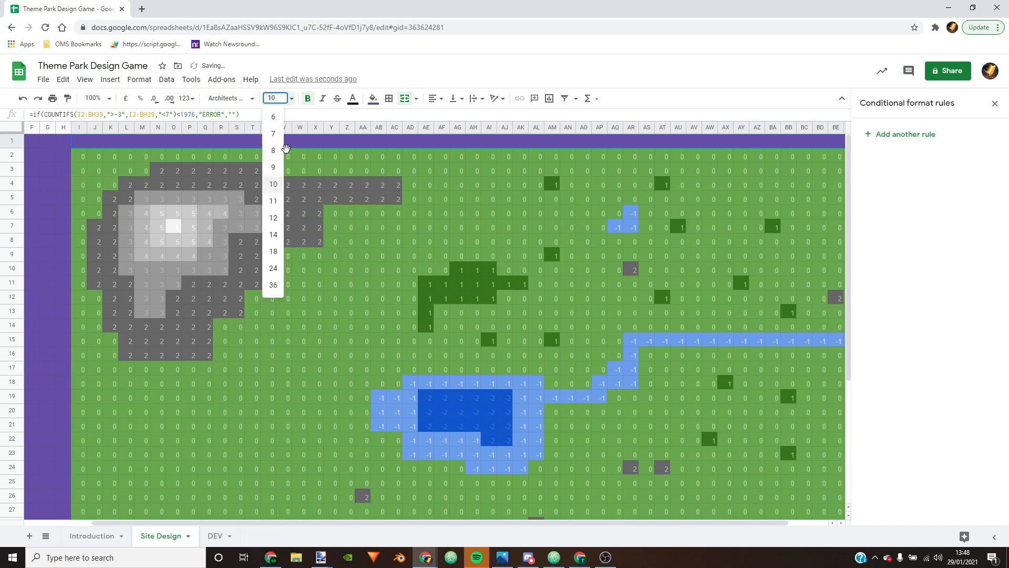
{"action": "left_click", "coordinate": [274, 235]}
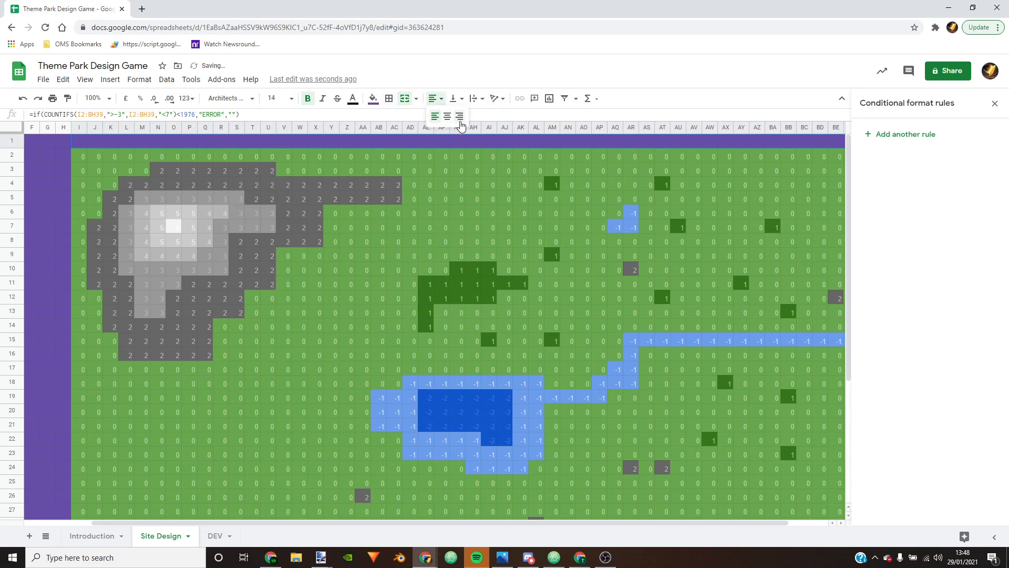
Step: Test the header's error check by entering the text "fghfgh" in AJ5, and undo the entry
{"action": "left_click", "coordinate": [502, 203]}
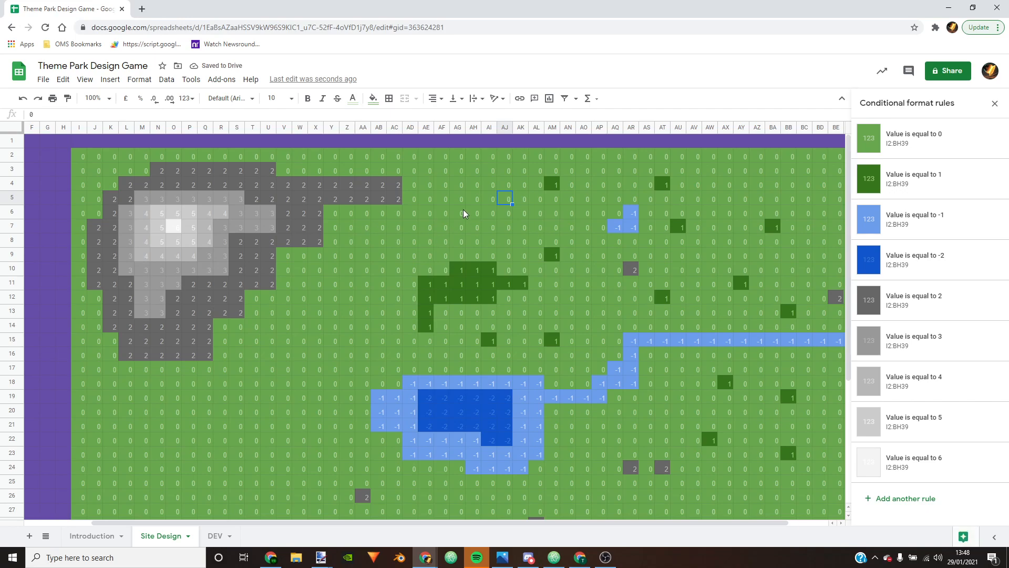
{"action": "type", "text": "fghfgh"}
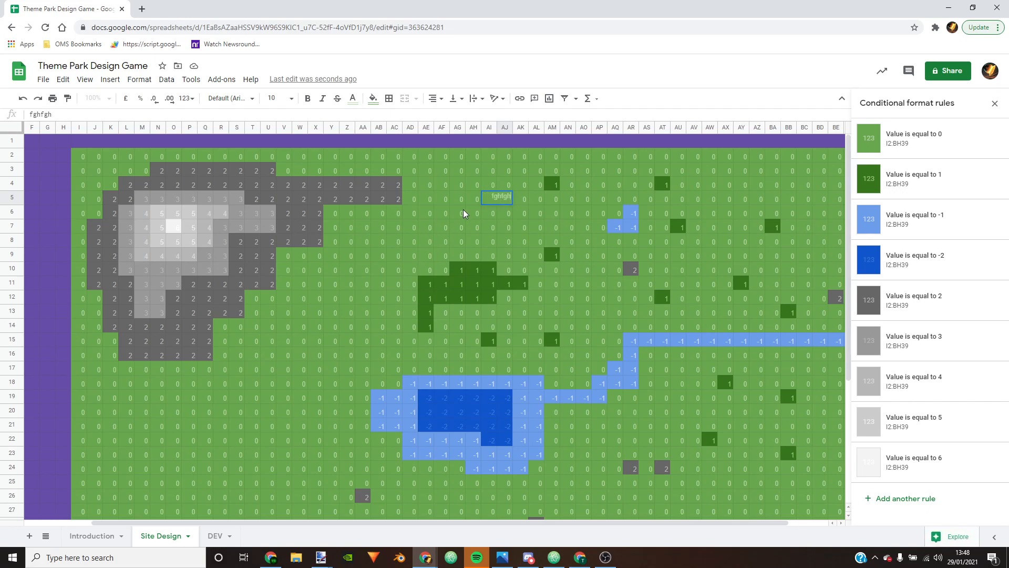
{"action": "key", "text": "Return"}
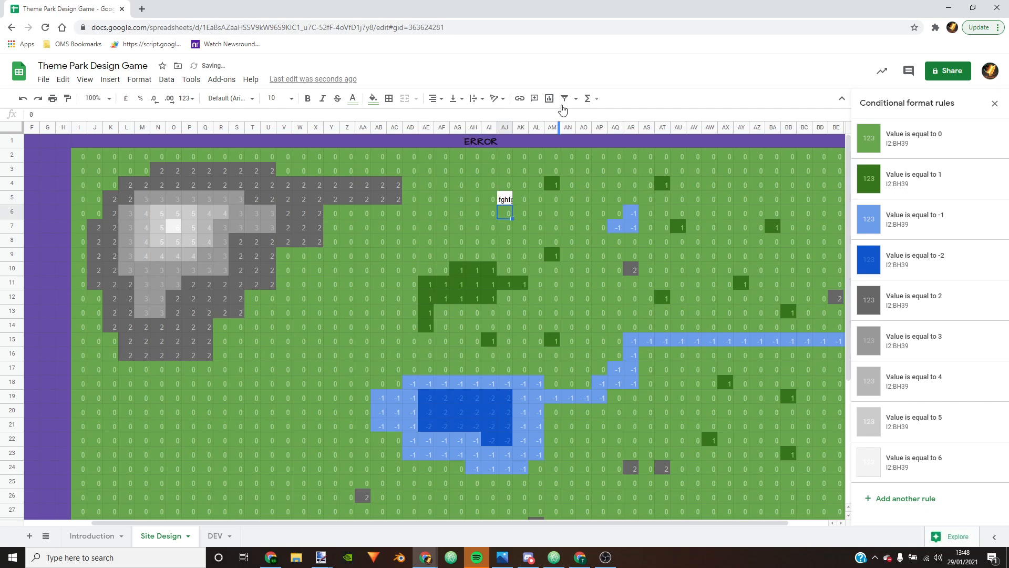
Step: Test the lower and upper limits by entering -3 and 7 in AJ5, and undo each entry
{"action": "left_click", "coordinate": [500, 201]}
{"action": "type", "text": "-3"}
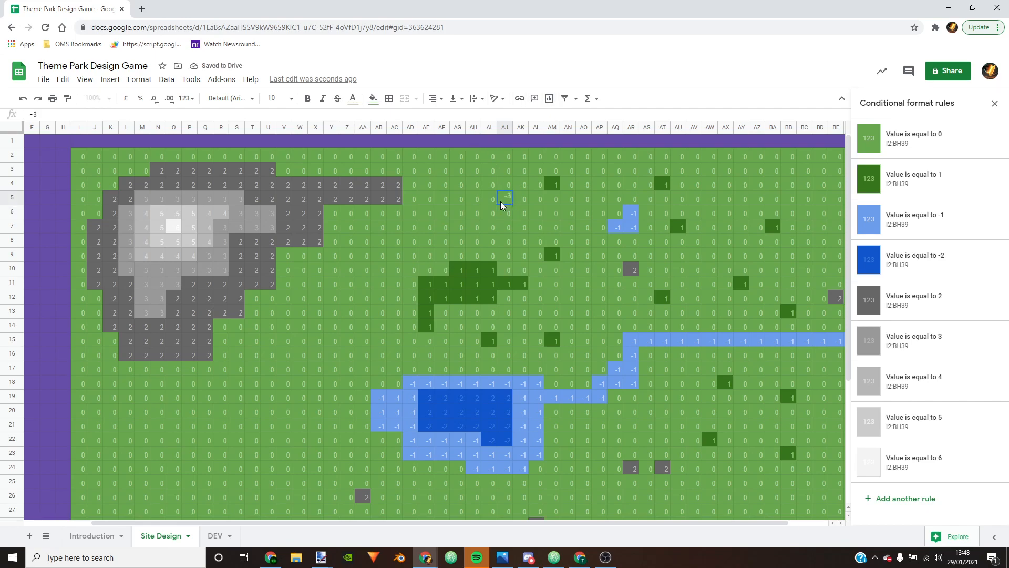
{"action": "key", "text": "Return"}
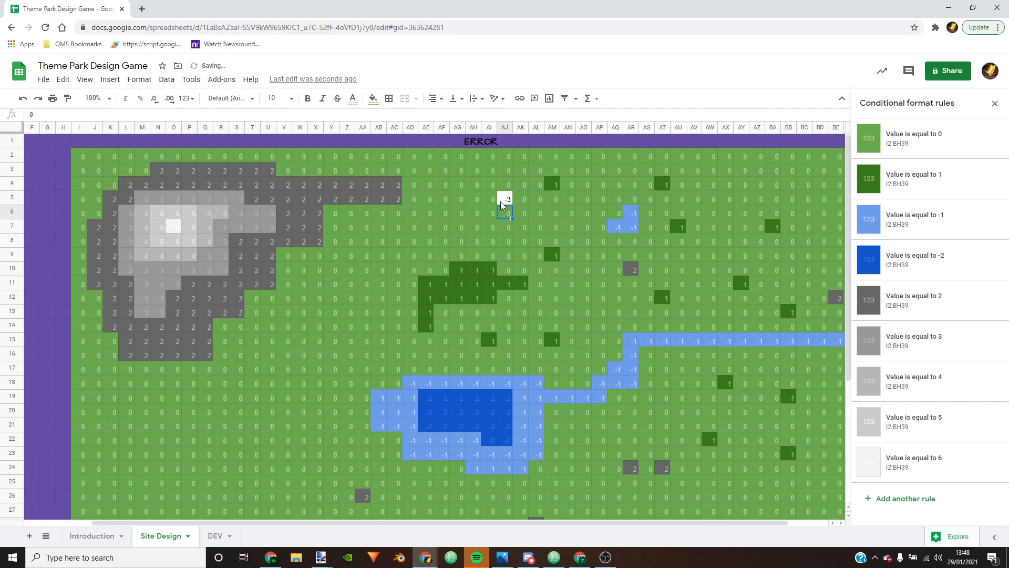
{"action": "left_click", "coordinate": [499, 200]}
{"action": "type", "text": "7"}
{"action": "key", "text": "Return"}
Step: Start a new conditional formatting rule for the header range I1:BH1
{"action": "left_click", "coordinate": [467, 146]}
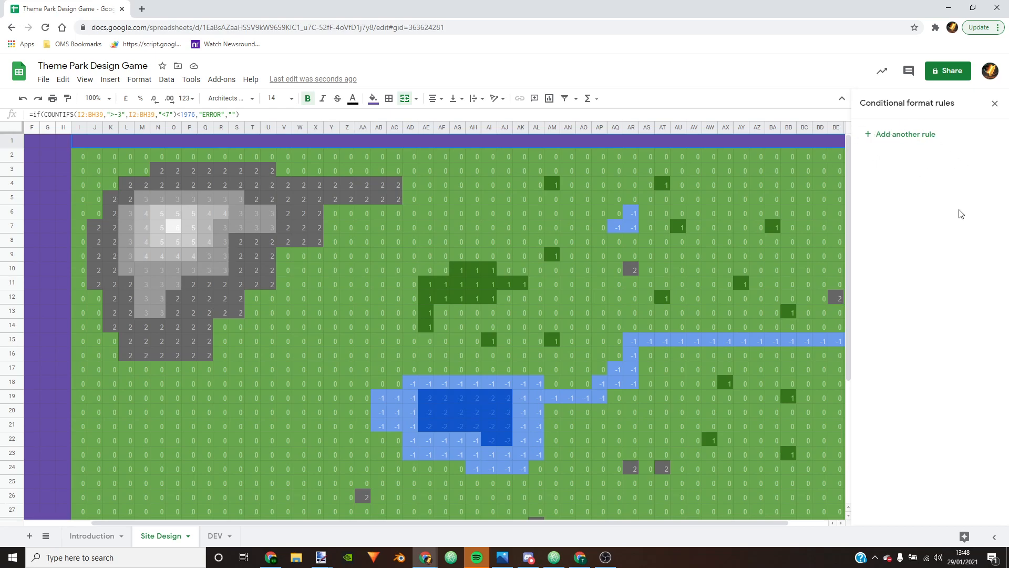
{"action": "left_click", "coordinate": [908, 134]}
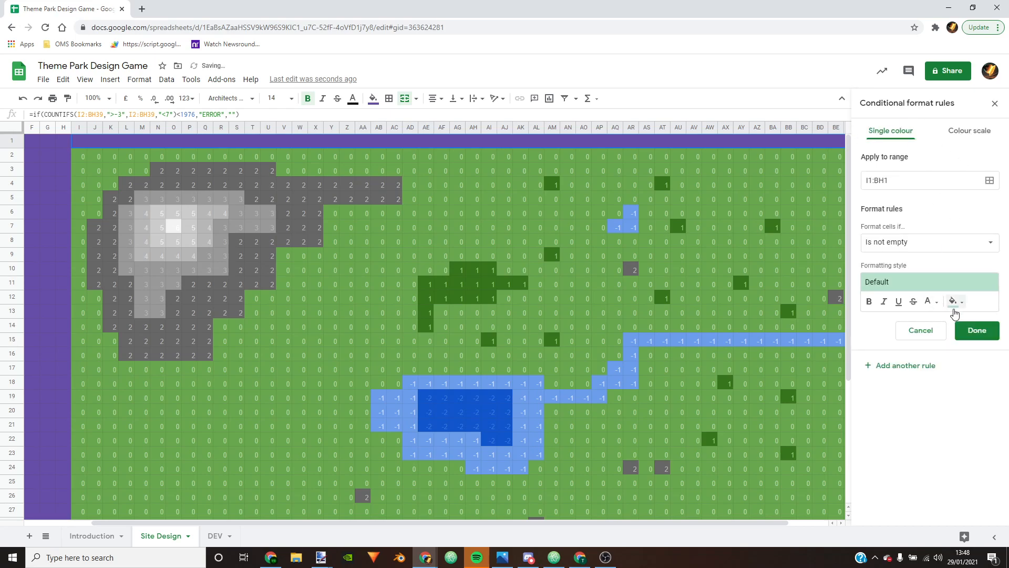
Step: Set the conditional format rule for I1:BH1 to apply when the text is exactly ERROR
{"action": "left_click", "coordinate": [903, 247]}
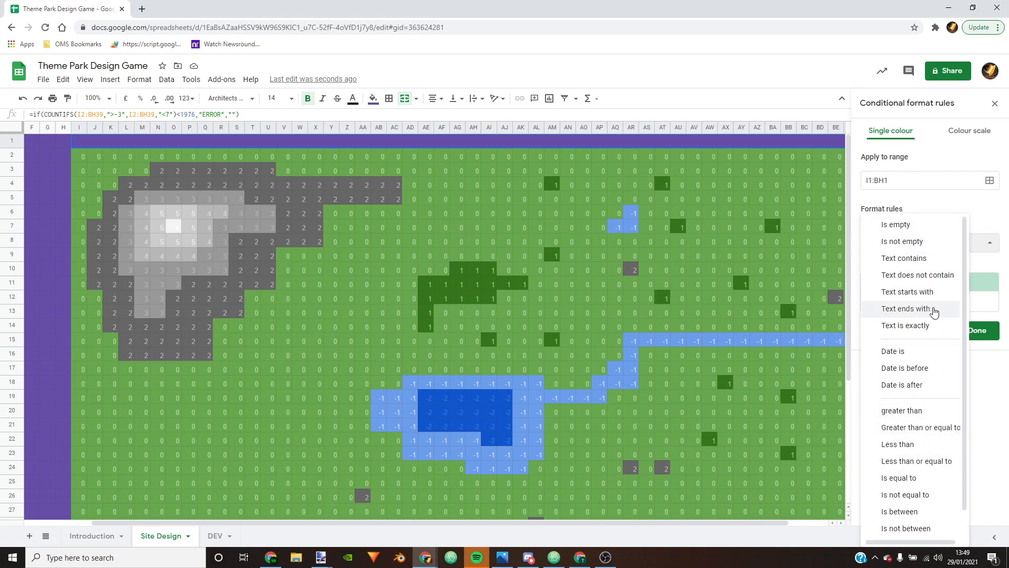
{"action": "left_click", "coordinate": [905, 325]}
{"action": "left_click", "coordinate": [889, 263]}
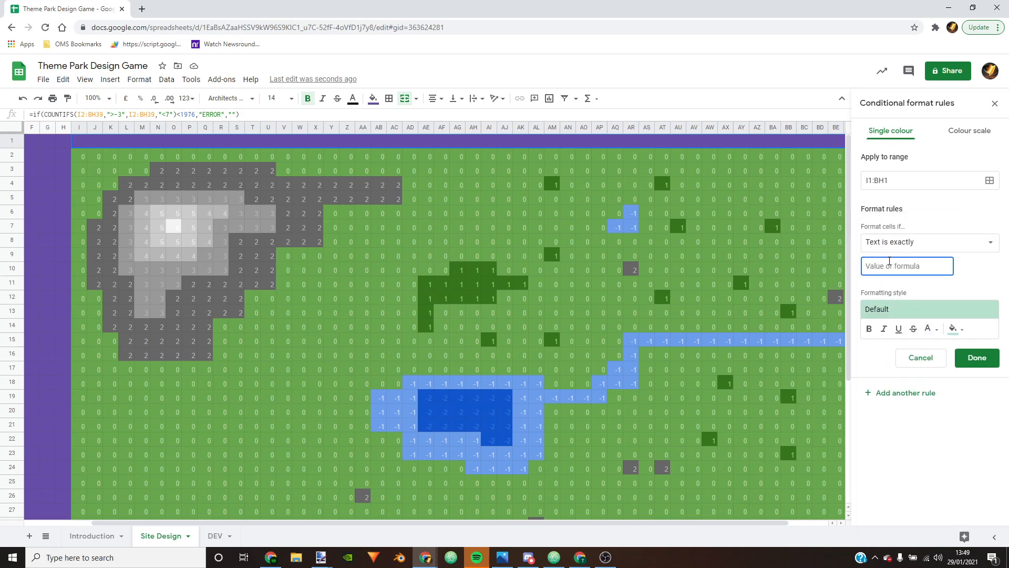
{"action": "type", "text": "ERROR"}
Step: Format the ERROR rule with a red fill and white, bold, italic, underlined text, and save it
{"action": "left_click", "coordinate": [954, 329]}
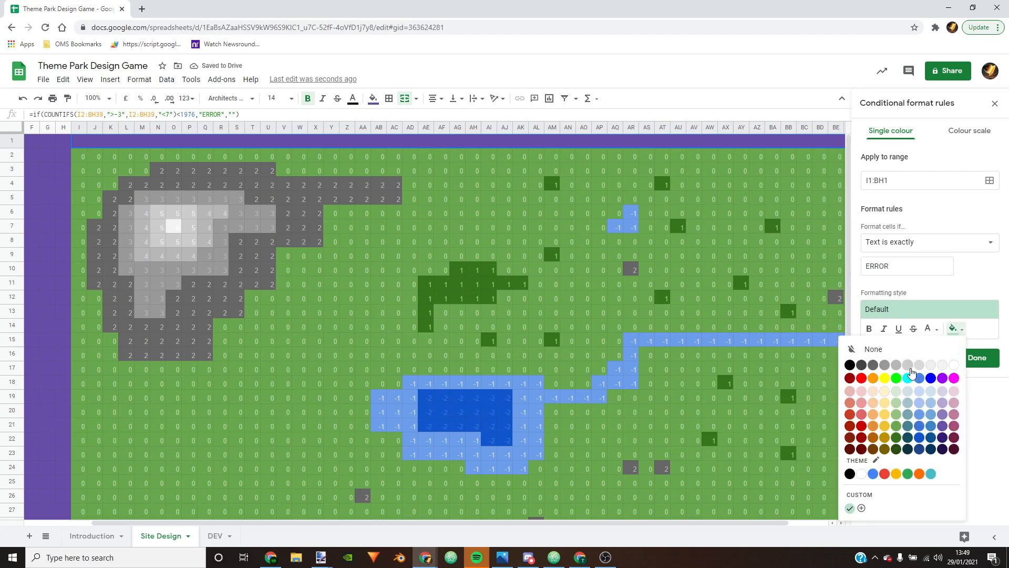
{"action": "left_click", "coordinate": [861, 377]}
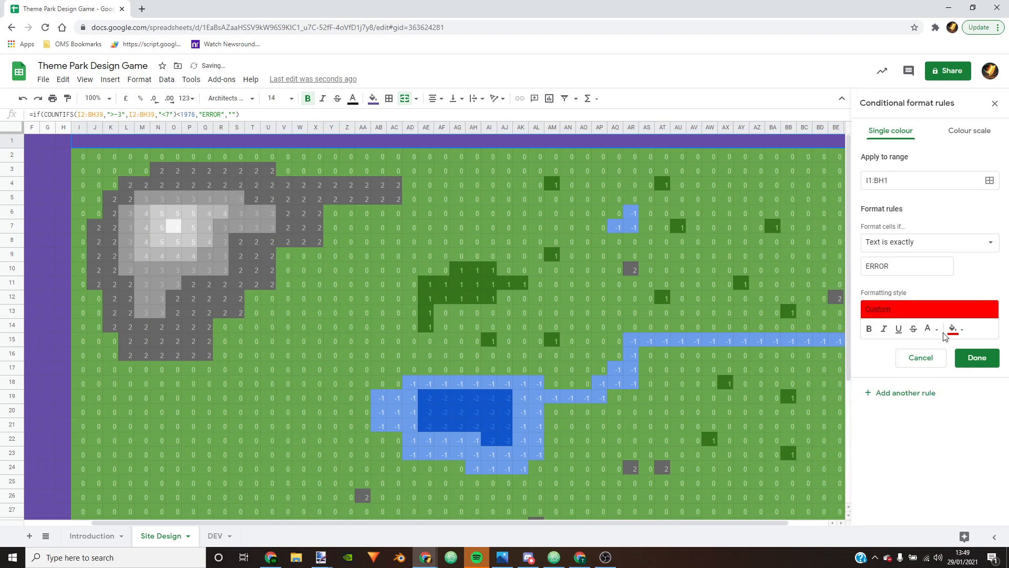
{"action": "left_click", "coordinate": [930, 331]}
{"action": "left_click", "coordinate": [928, 364]}
{"action": "left_click", "coordinate": [869, 328]}
{"action": "left_click", "coordinate": [900, 331]}
{"action": "left_click", "coordinate": [884, 329]}
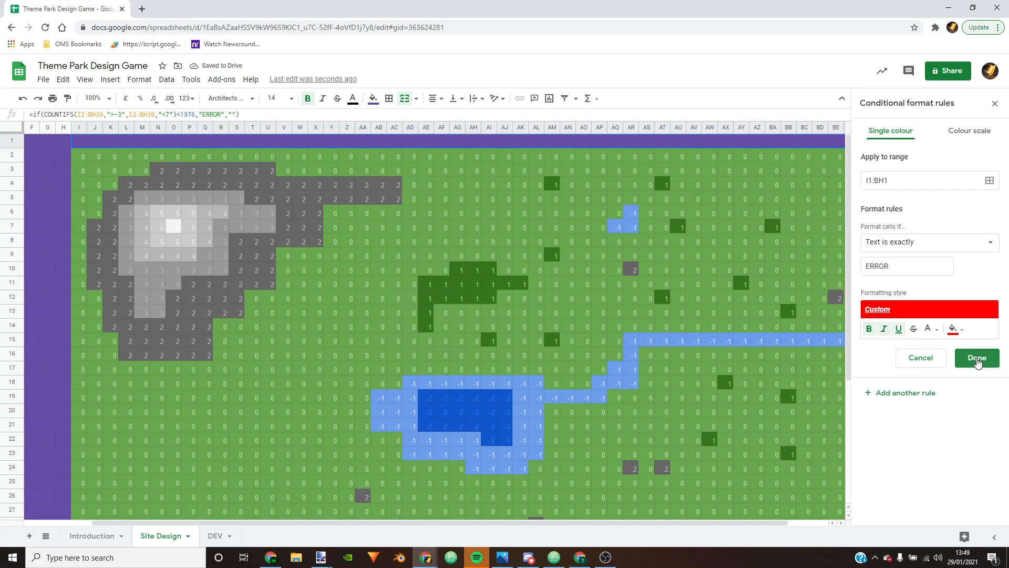
{"action": "left_click", "coordinate": [977, 361]}
Step: Test the error rule by entering jhj in map cell AJ7, and restore that cell to 0
{"action": "left_click", "coordinate": [727, 354]}
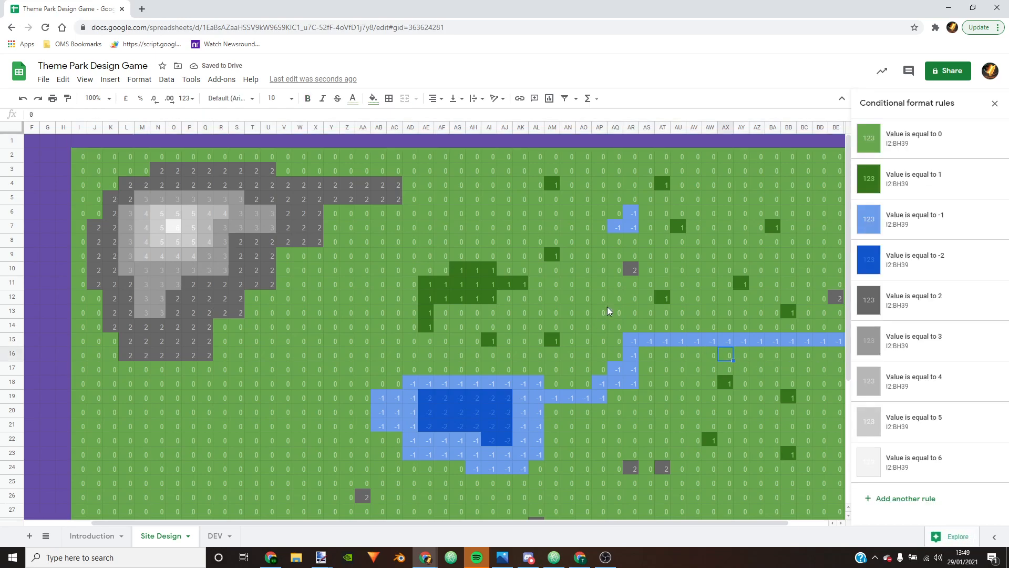
{"action": "left_click", "coordinate": [501, 226]}
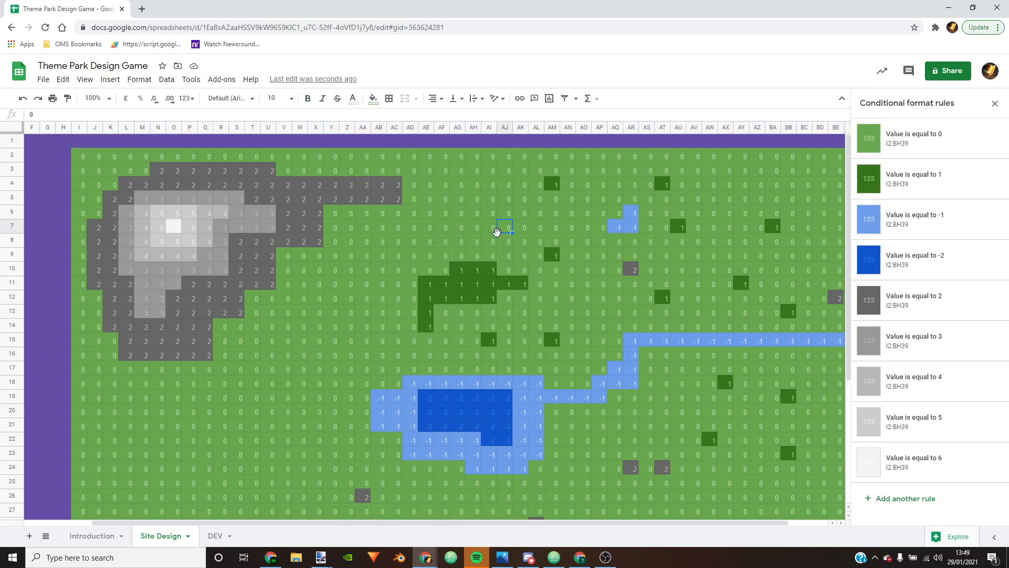
{"action": "type", "text": "jhj"}
{"action": "key", "text": "Return"}
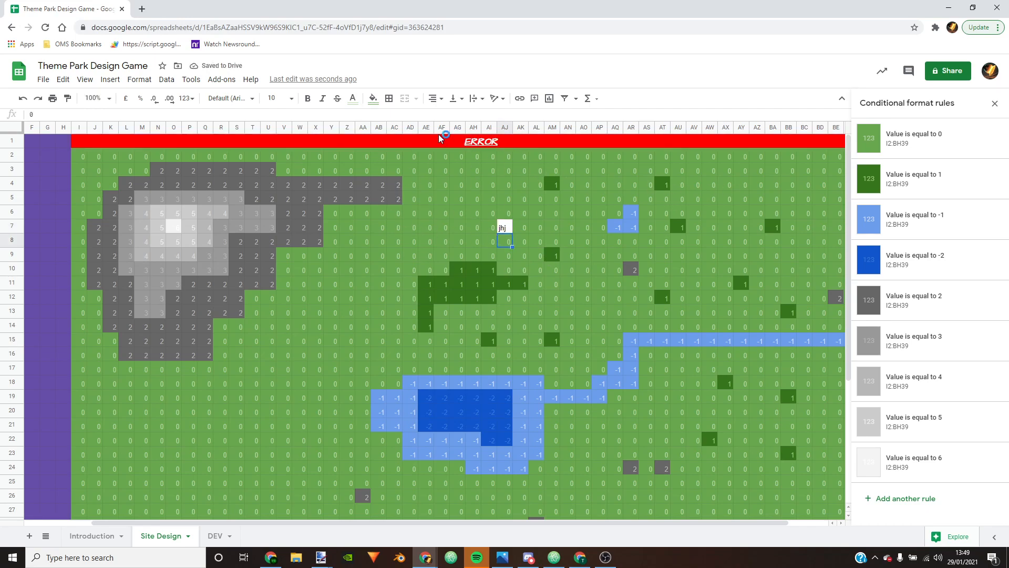
{"action": "left_click", "coordinate": [506, 227]}
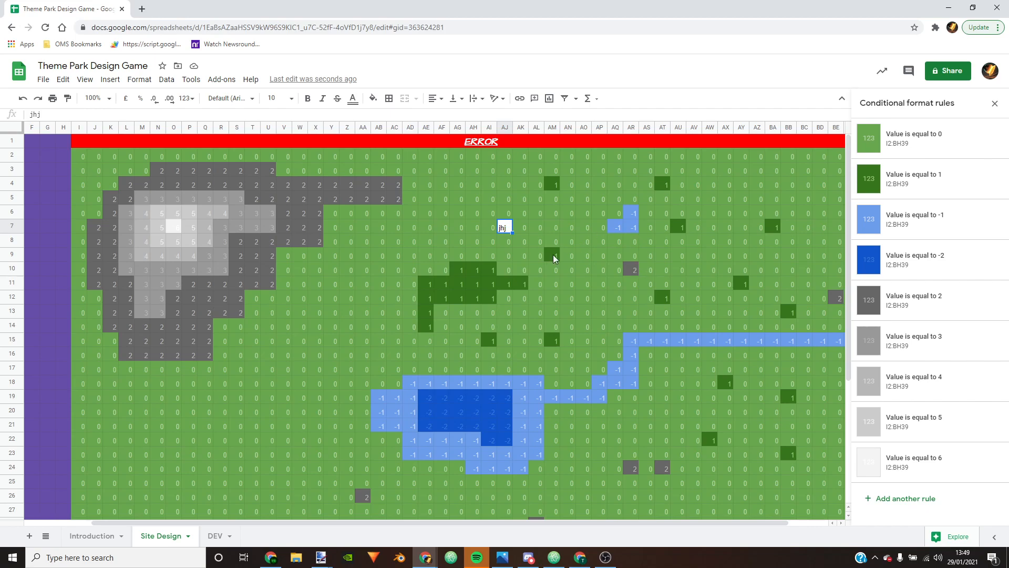
{"action": "type", "text": "0"}
{"action": "key", "text": "Return"}
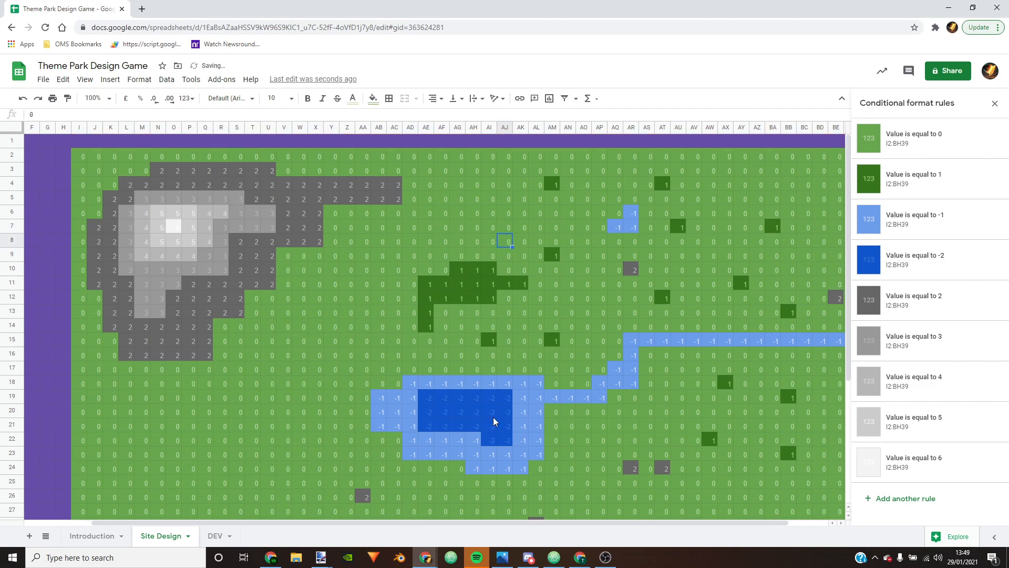
{"action": "left_click_drag", "start_coordinate": [481, 521], "coordinate": [645, 522]}
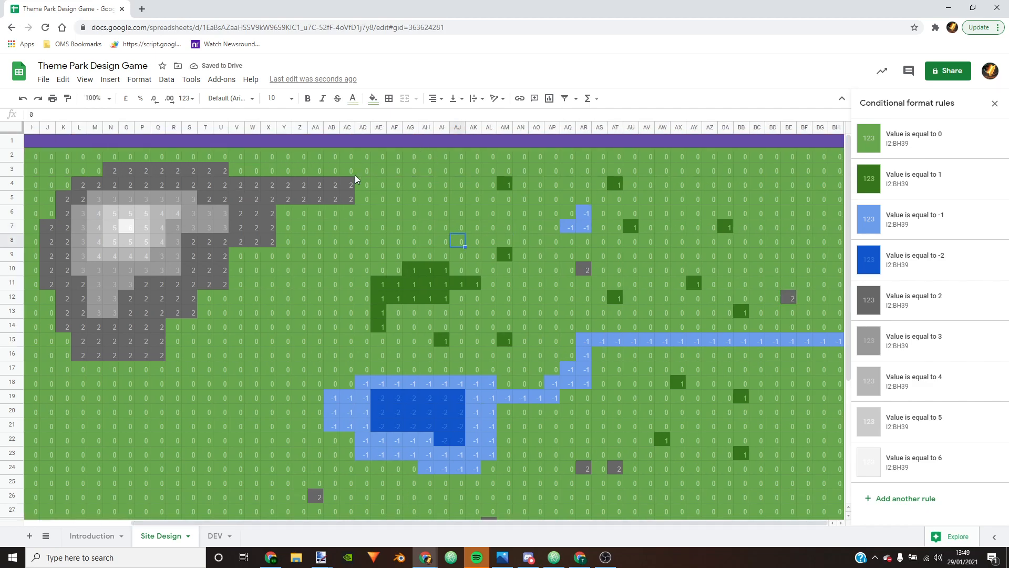
{"action": "left_click", "coordinate": [196, 142]}
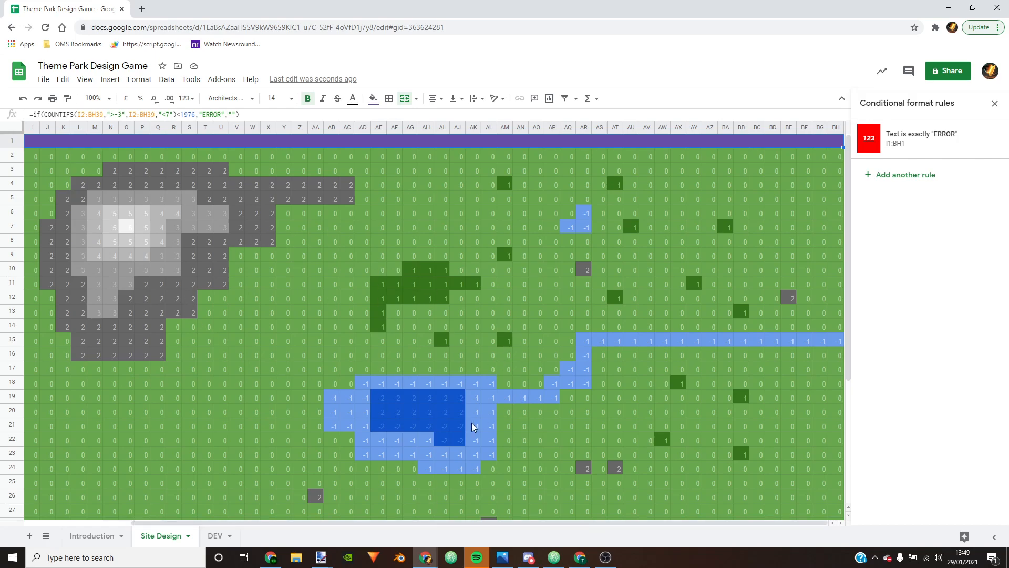
{"action": "left_click_drag", "start_coordinate": [410, 521], "coordinate": [580, 291]}
{"action": "left_click", "coordinate": [413, 295]}
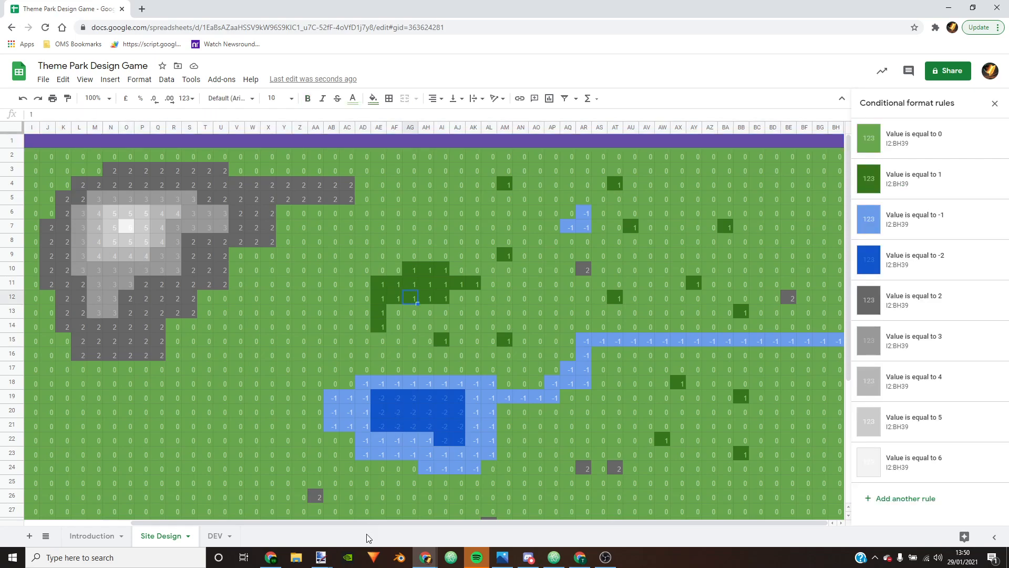
{"action": "left_click_drag", "start_coordinate": [375, 524], "coordinate": [74, 411]}
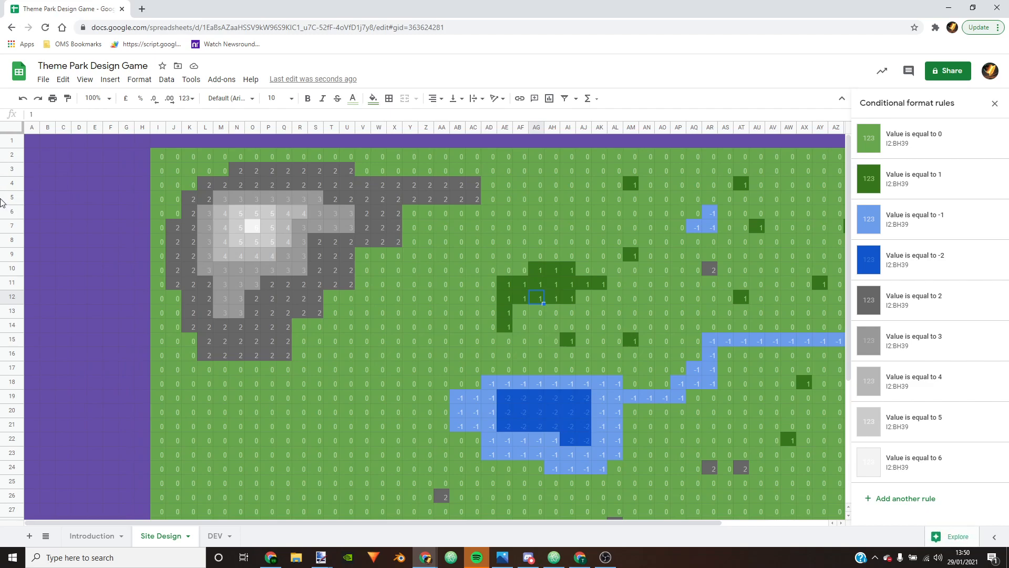
{"action": "left_click", "coordinate": [206, 295]}
{"action": "left_click", "coordinate": [34, 144]}
{"action": "left_click", "coordinate": [28, 128]}
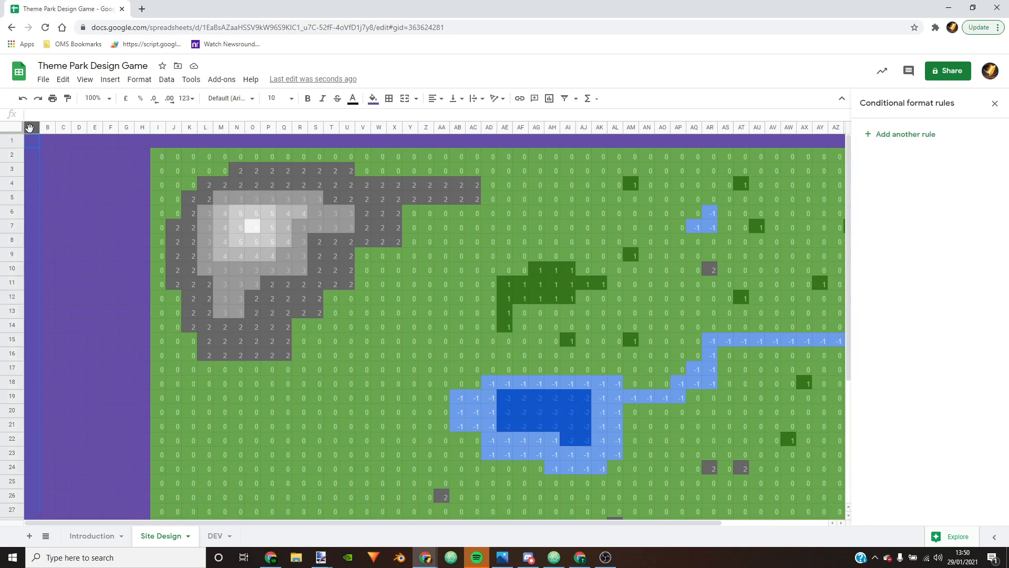
{"action": "left_click", "coordinate": [143, 127]}
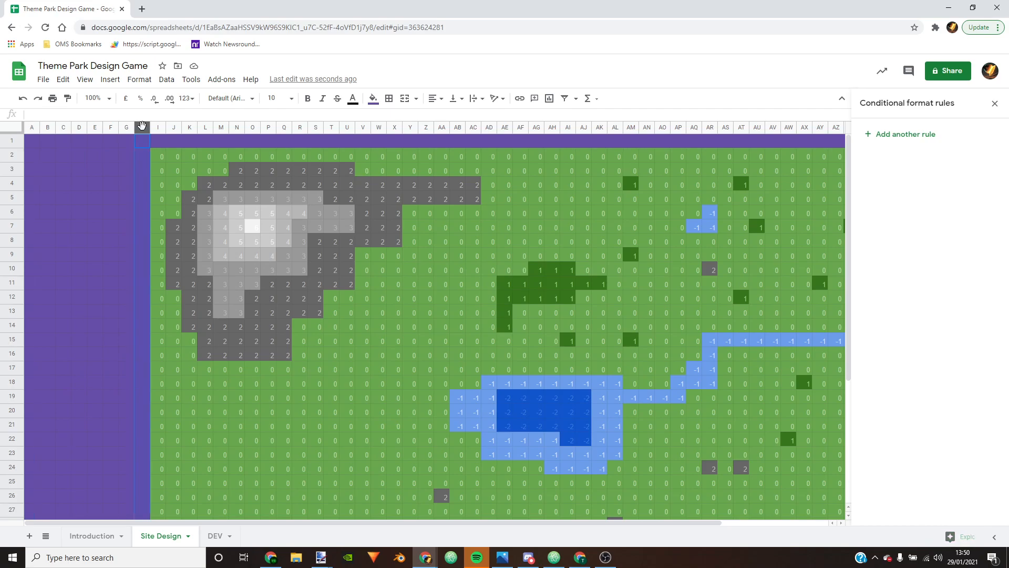
{"action": "left_click", "coordinate": [9, 140]}
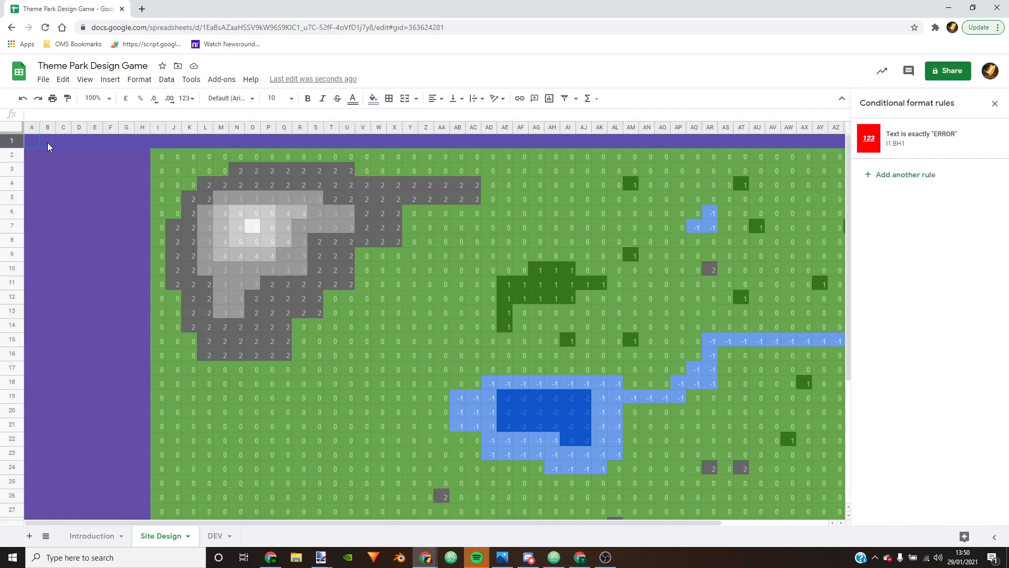
{"action": "left_click", "coordinate": [43, 154]}
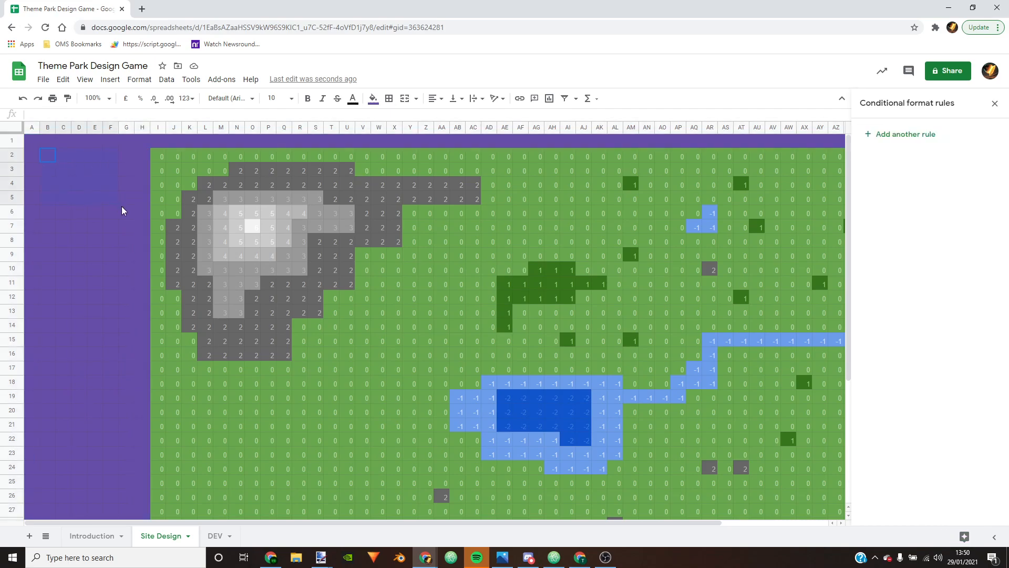
{"action": "left_click_drag", "start_coordinate": [118, 444], "coordinate": [133, 514]}
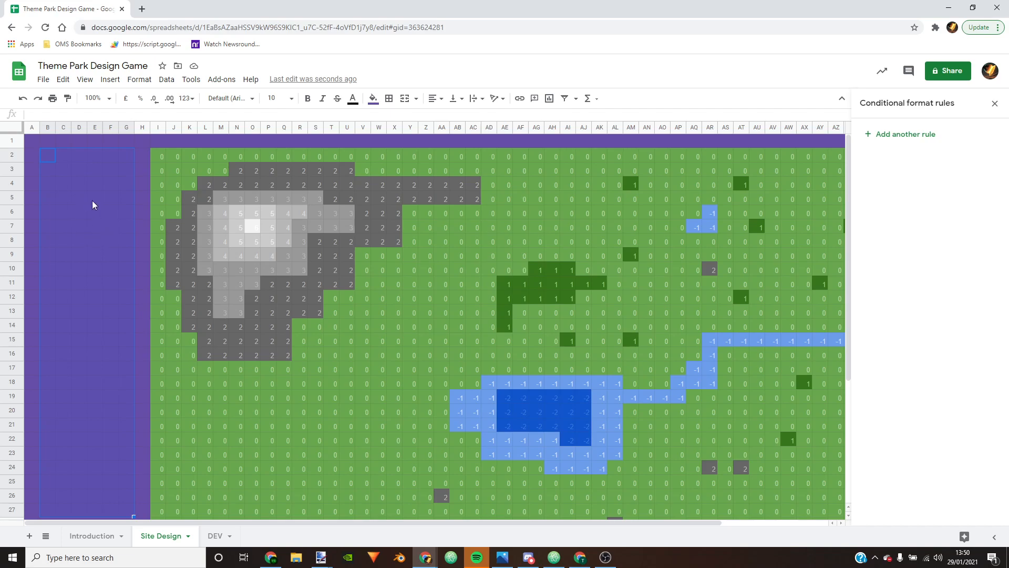
{"action": "left_click", "coordinate": [140, 159]}
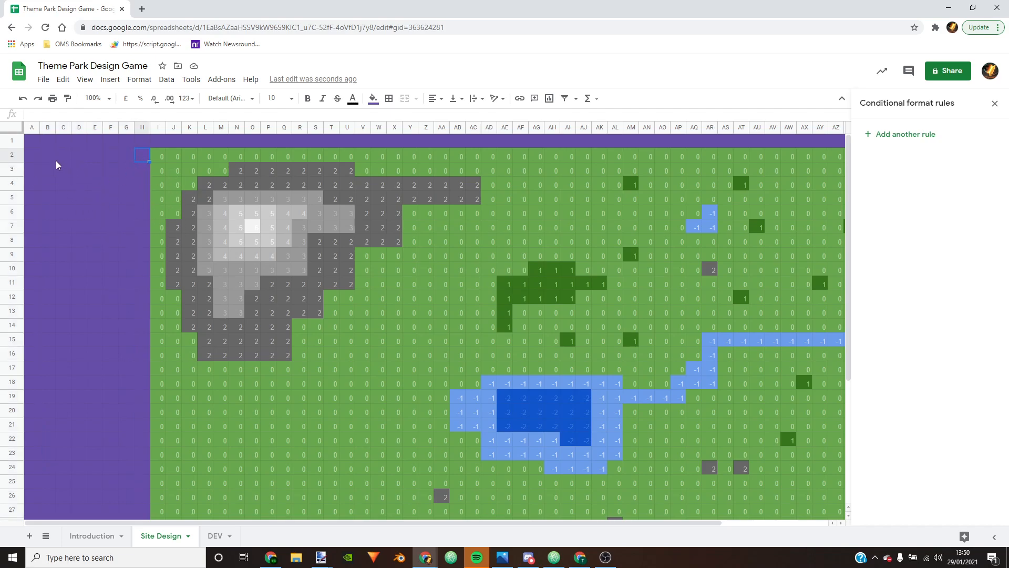
Step: Try increasing the height of row 2, and undo the height change
{"action": "left_click_drag", "start_coordinate": [48, 156], "coordinate": [123, 160]}
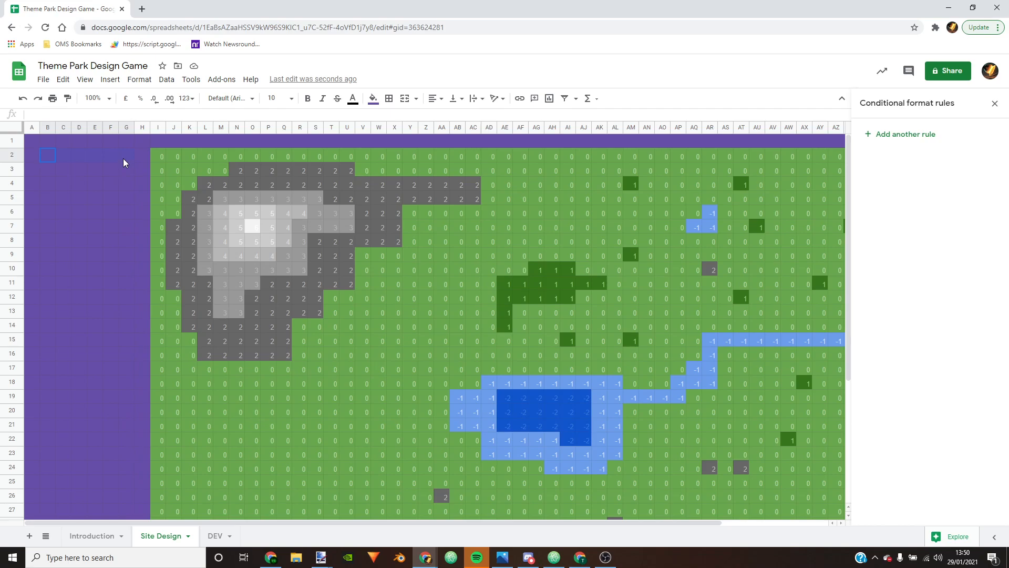
{"action": "left_click_drag", "start_coordinate": [124, 160], "coordinate": [121, 155]}
{"action": "left_click_drag", "start_coordinate": [10, 161], "coordinate": [10, 171]}
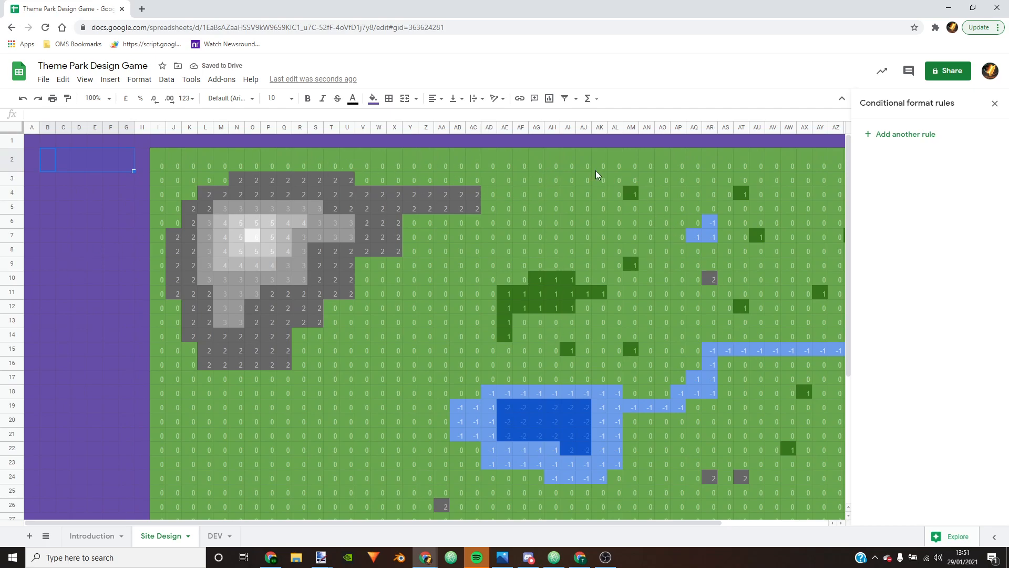
{"action": "key", "text": "ctrl+z"}
{"action": "left_click", "coordinate": [68, 187]}
{"action": "left_click_drag", "start_coordinate": [48, 157], "coordinate": [129, 158]}
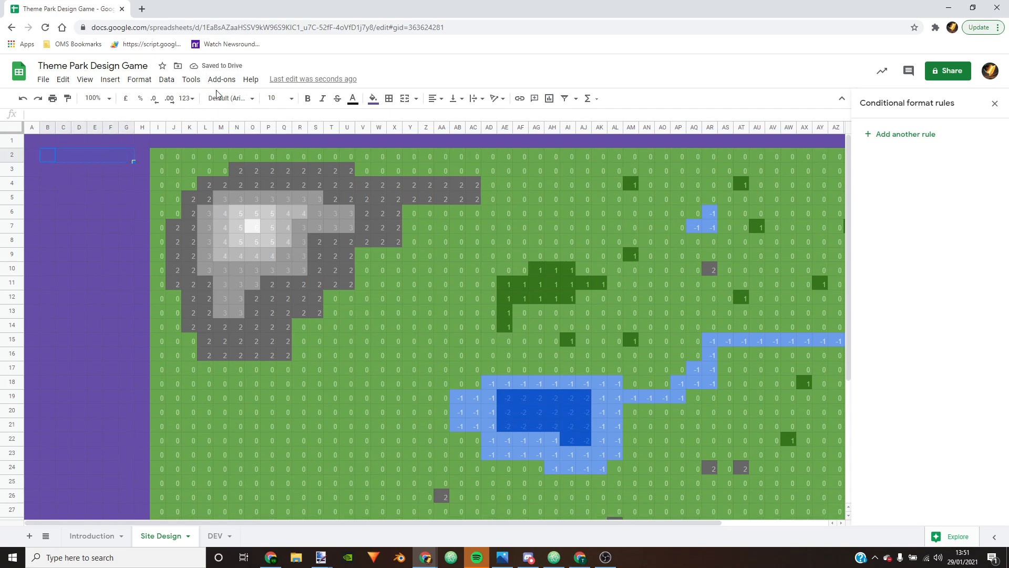
{"action": "left_click", "coordinate": [291, 99]}
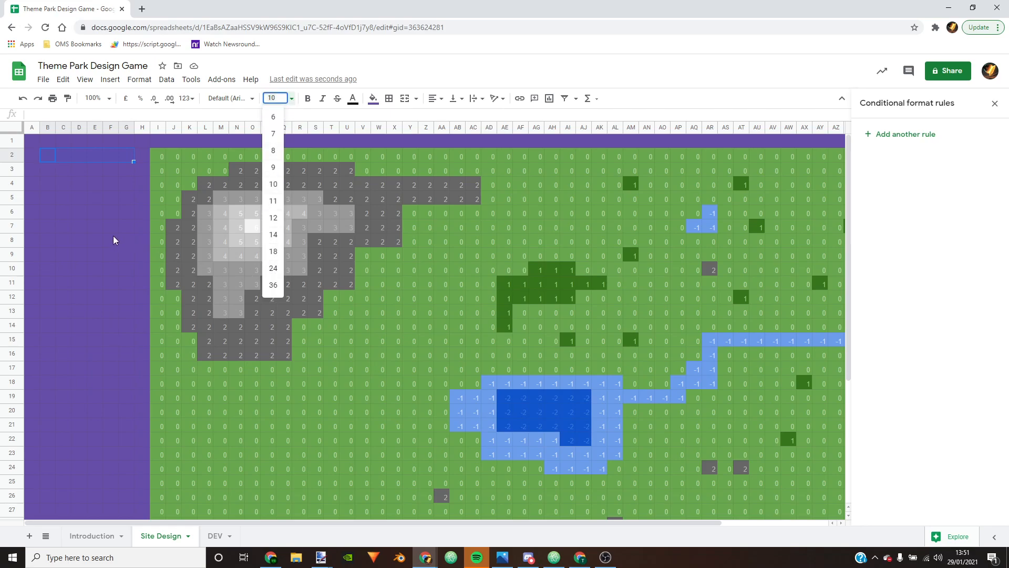
{"action": "left_click", "coordinate": [99, 174]}
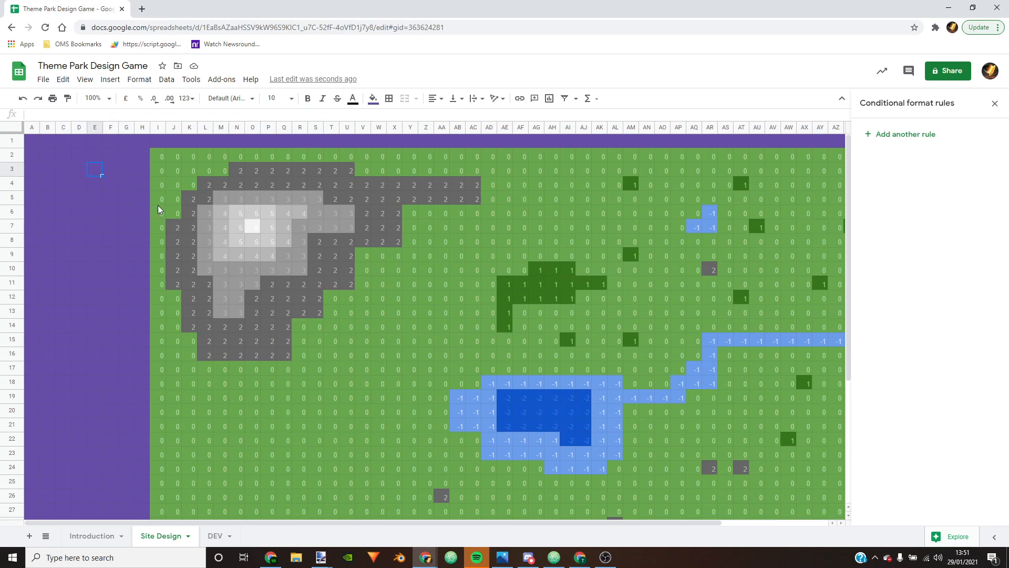
Step: Merge cells B2:G3 in the purple sidebar into a single title cell
{"action": "left_click_drag", "start_coordinate": [50, 155], "coordinate": [128, 171]}
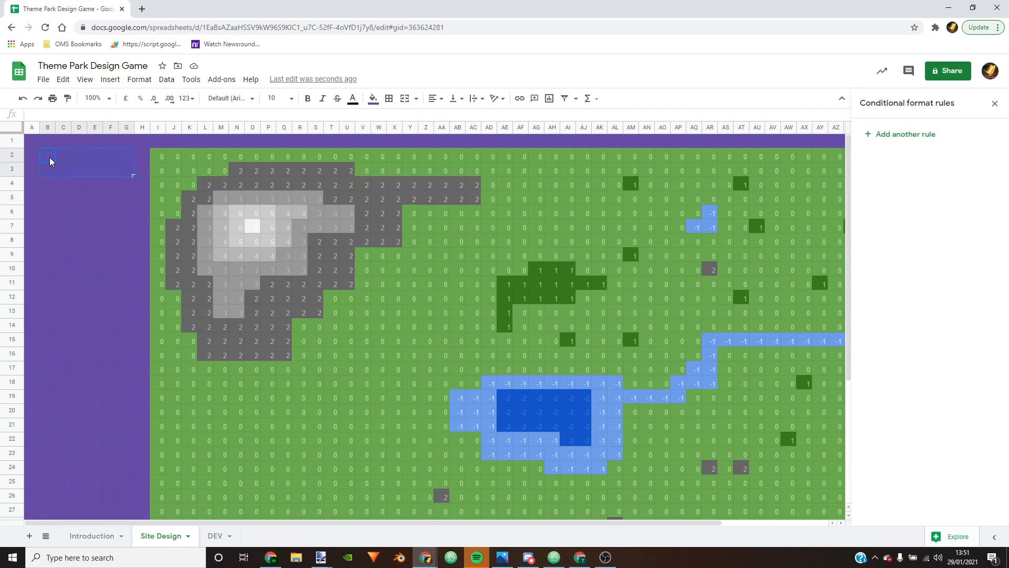
{"action": "left_click", "coordinate": [403, 98]}
{"action": "left_click", "coordinate": [127, 245]}
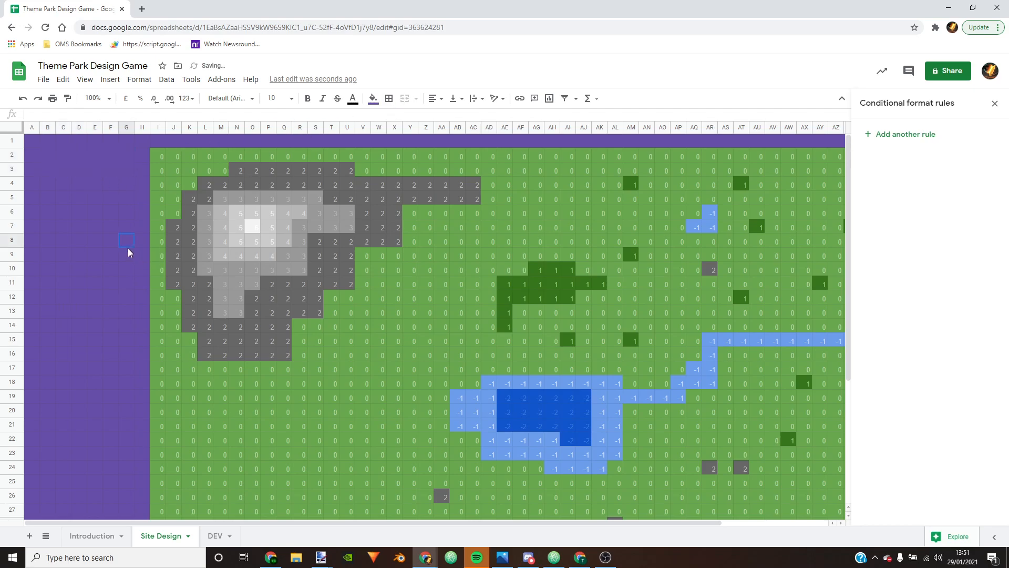
Step: Enter the title SITE DESIGN in the merged sidebar cell B2:G3
{"action": "left_click", "coordinate": [58, 174]}
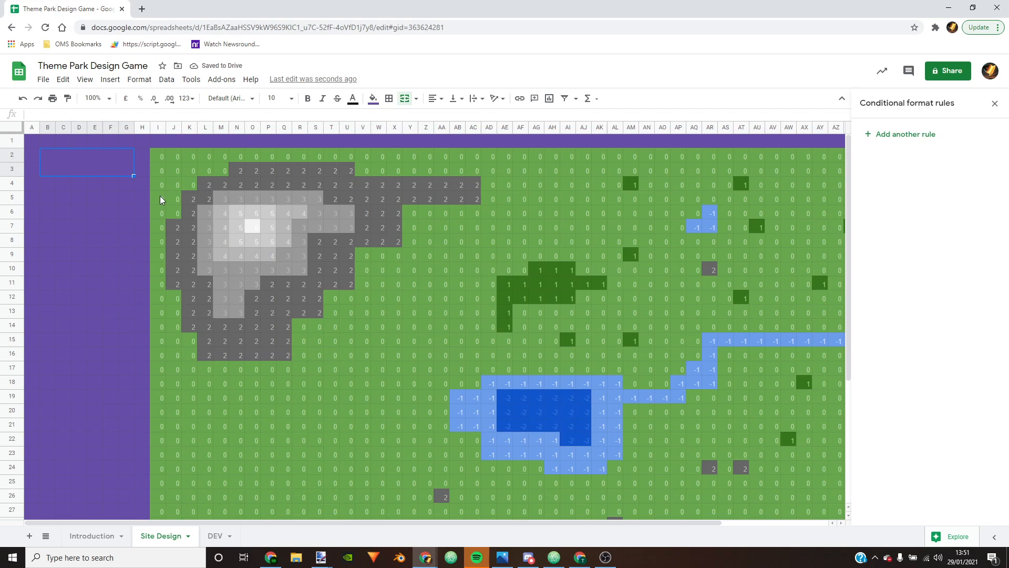
{"action": "type", "text": "S"}
{"action": "key", "text": "BackSpace"}
{"action": "key", "text": "BackSpace"}
{"action": "key", "text": "BackSpace"}
{"action": "type", "text": "te"}
{"action": "key", "text": "BackSpace"}
{"action": "key", "text": "BackSpace"}
{"action": "key", "text": "BackSpace"}
{"action": "key", "text": "BackSpace"}
{"action": "type", "text": "SITE DESIGN"}
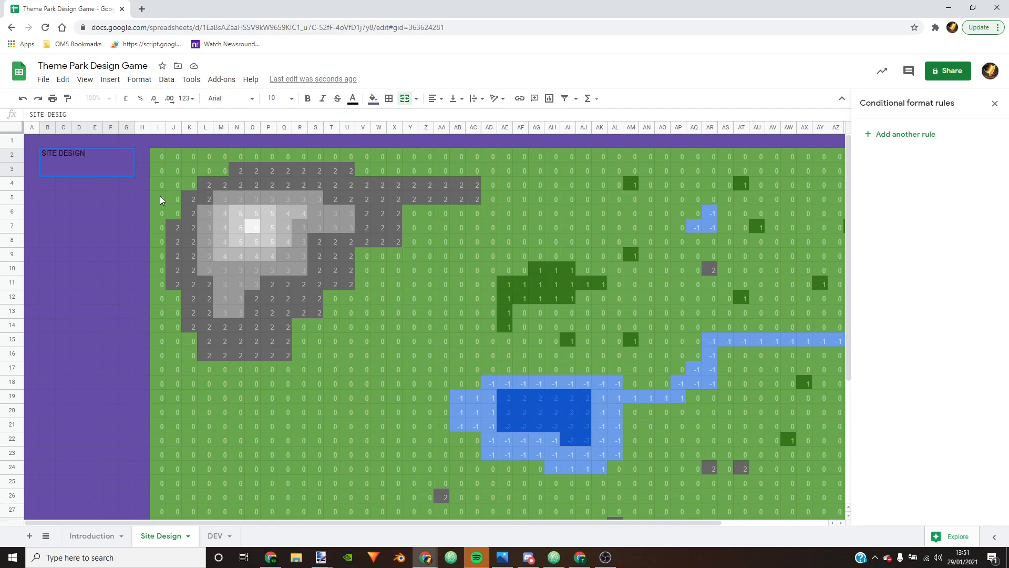
{"action": "left_click", "coordinate": [101, 203]}
Step: Centre the SITE DESIGN title both vertically and horizontally in its merged cell
{"action": "left_click", "coordinate": [68, 174]}
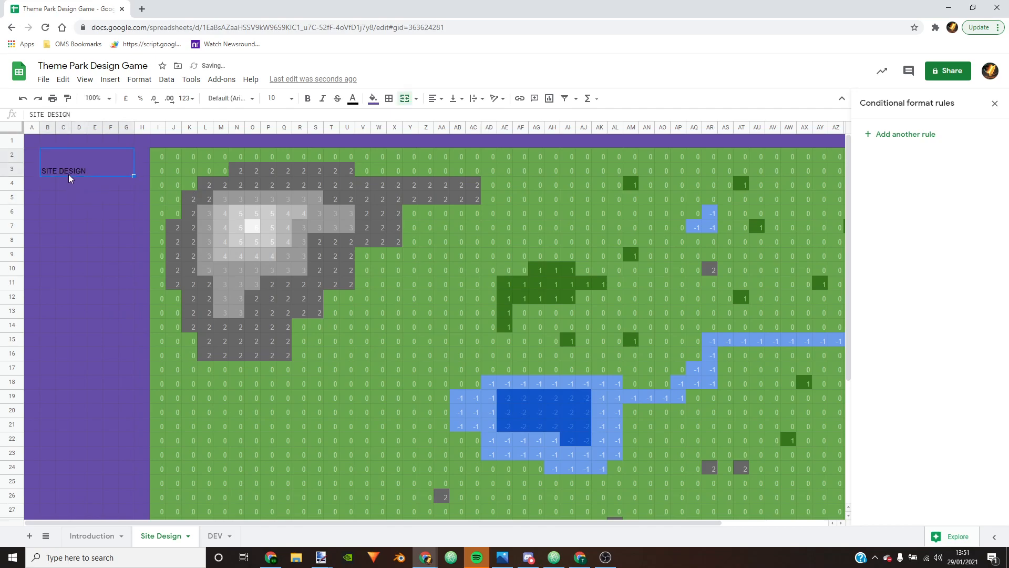
{"action": "left_click", "coordinate": [455, 100]}
{"action": "left_click", "coordinate": [471, 124]}
{"action": "left_click", "coordinate": [435, 99]}
{"action": "left_click", "coordinate": [450, 119]}
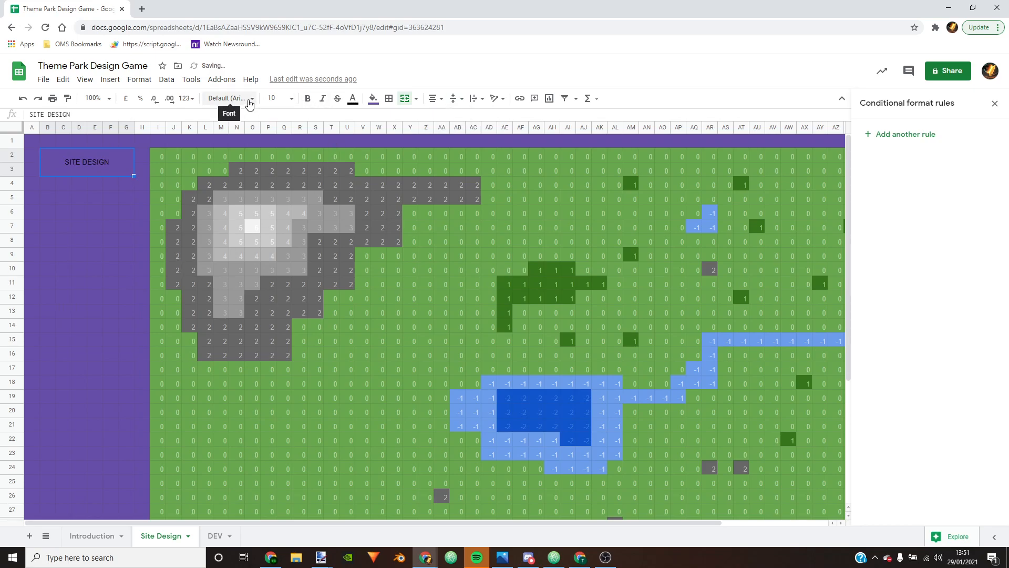
Step: Set the vertical alignment of sidebar columns A to H to middle, leaving bold off
{"action": "left_click_drag", "start_coordinate": [31, 128], "coordinate": [142, 128]}
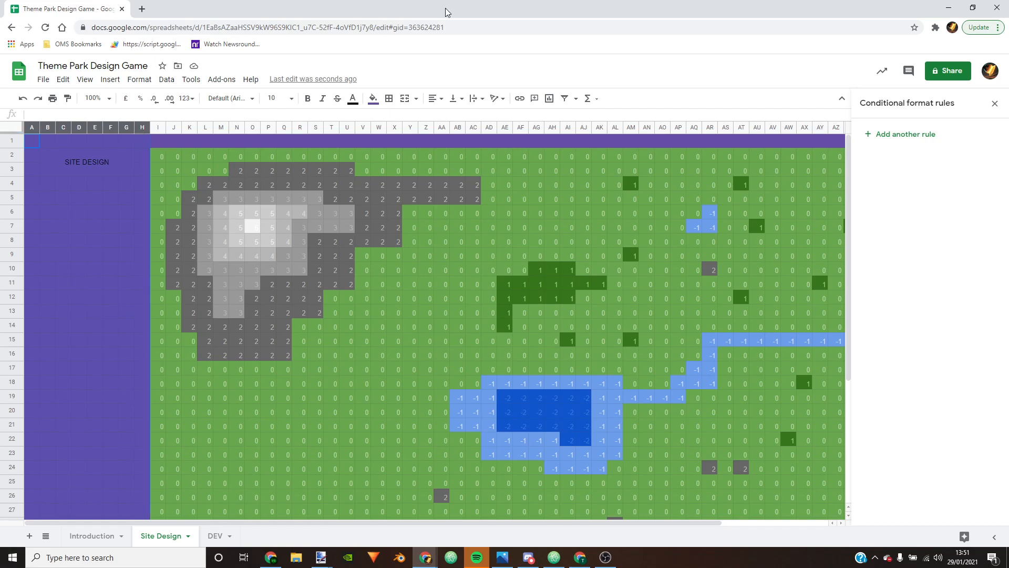
{"action": "left_click", "coordinate": [460, 104]}
{"action": "left_click", "coordinate": [470, 119]}
{"action": "left_click", "coordinate": [308, 98]}
{"action": "left_click", "coordinate": [308, 98]}
Step: Set the font of sidebar columns A to H to Architects Daughter at size 14
{"action": "left_click", "coordinate": [244, 98]}
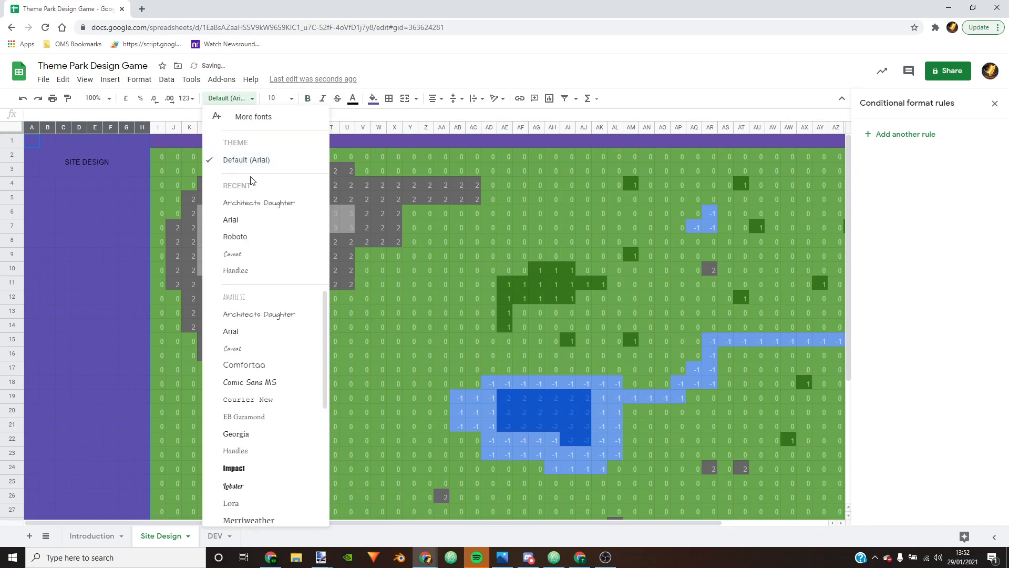
{"action": "left_click", "coordinate": [251, 204]}
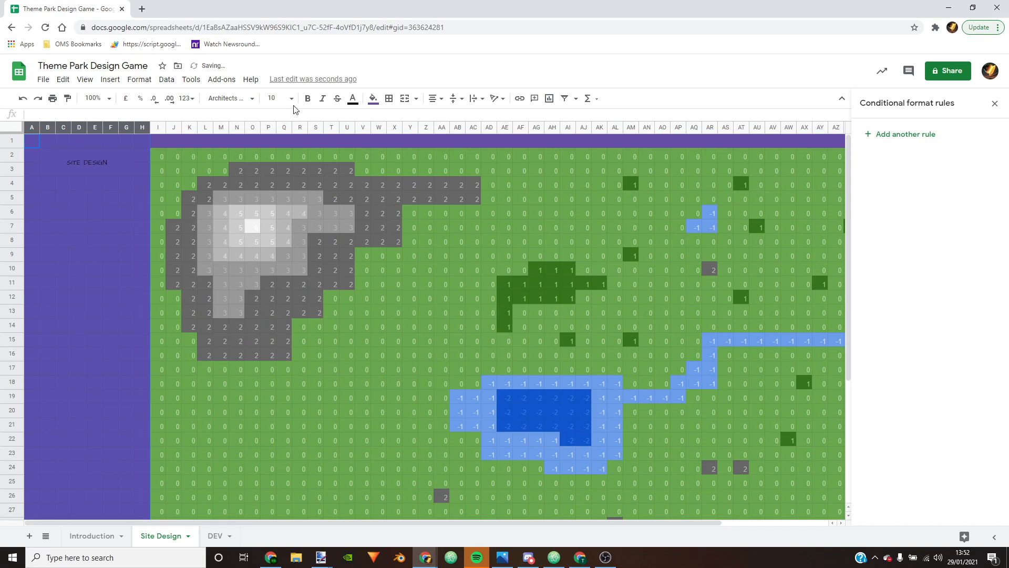
{"action": "left_click", "coordinate": [276, 99]}
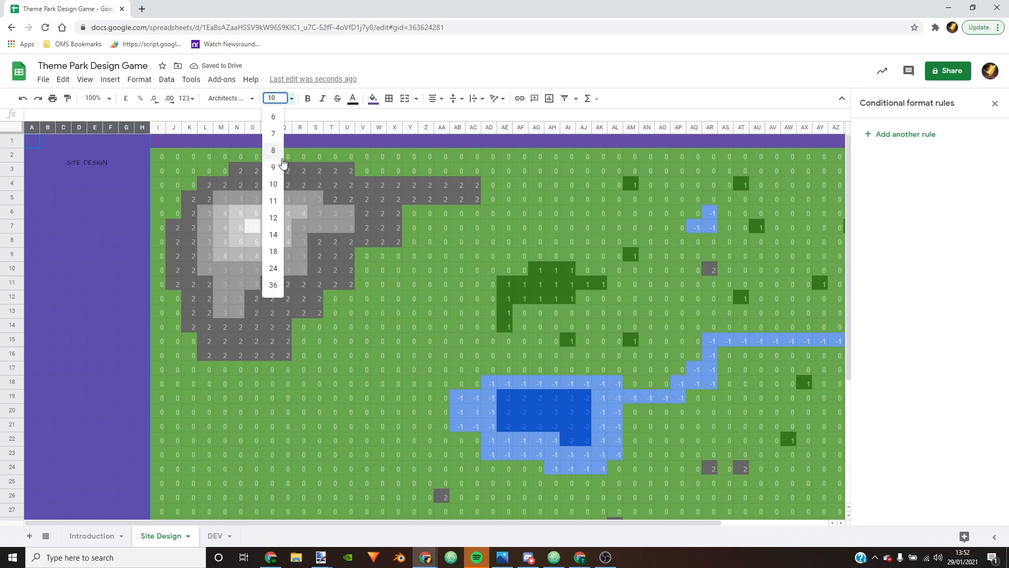
{"action": "left_click", "coordinate": [275, 235]}
{"action": "left_click", "coordinate": [115, 198]}
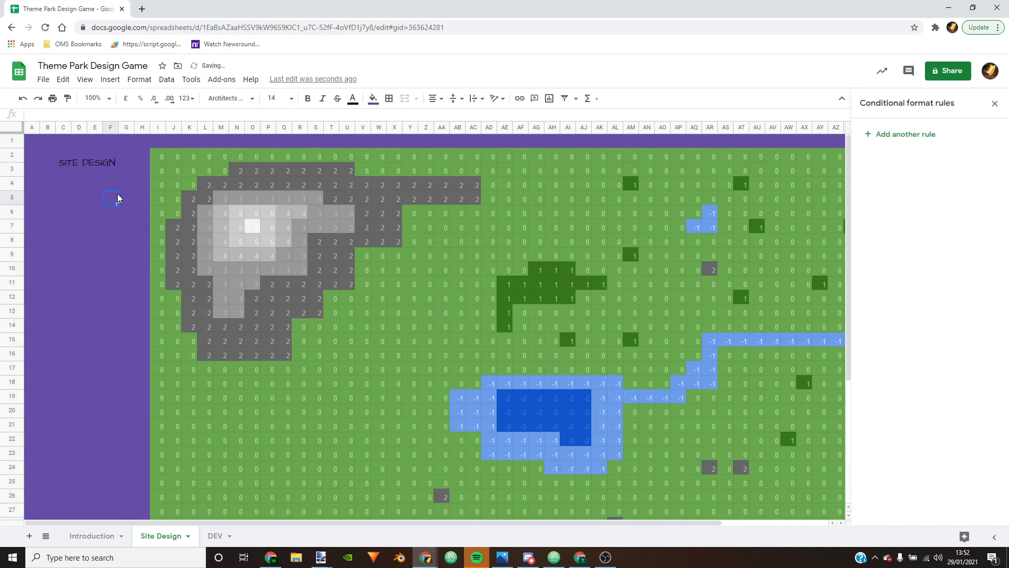
Step: Make the SITE DESIGN title bold and set the text colour of sidebar columns A to H to white
{"action": "left_click", "coordinate": [58, 162]}
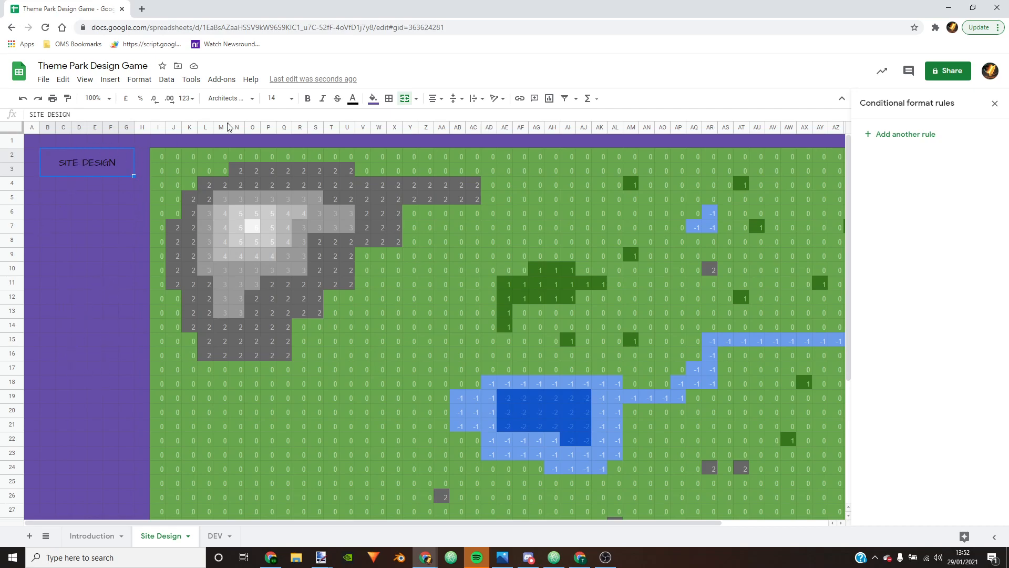
{"action": "left_click", "coordinate": [308, 99]}
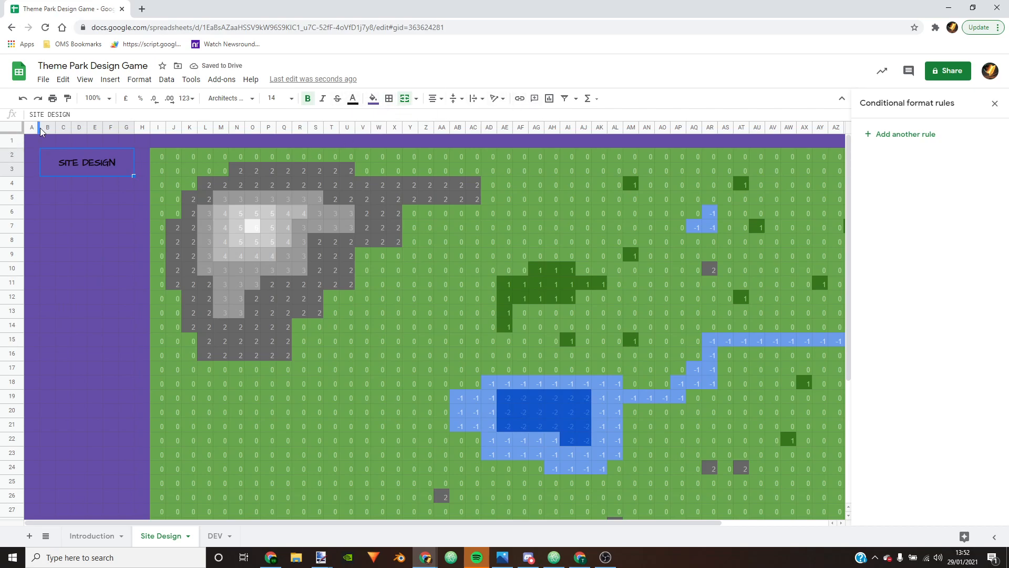
{"action": "left_click_drag", "start_coordinate": [32, 128], "coordinate": [141, 128]}
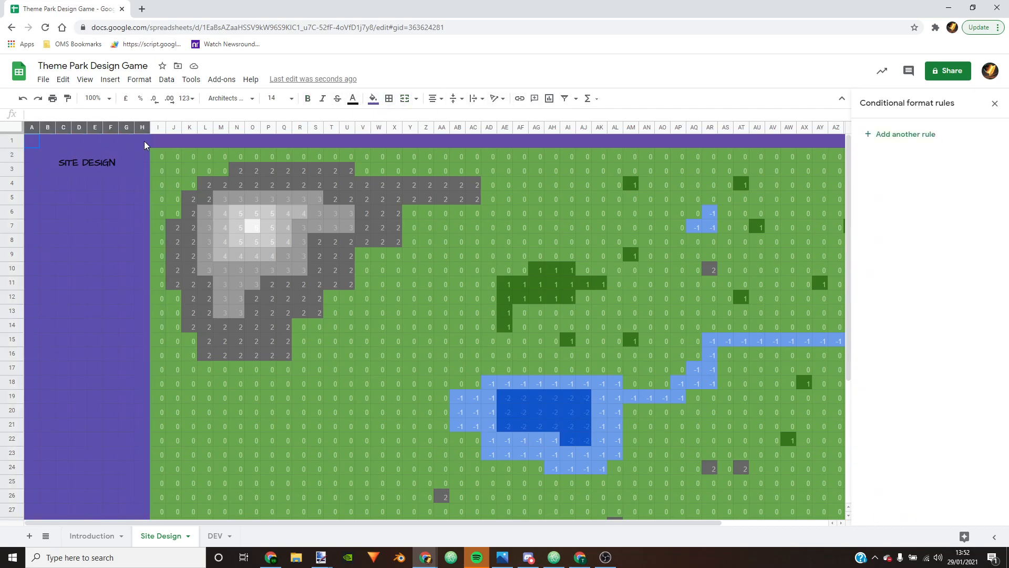
{"action": "left_click", "coordinate": [352, 99]}
{"action": "left_click", "coordinate": [461, 135]}
{"action": "left_click", "coordinate": [113, 228]}
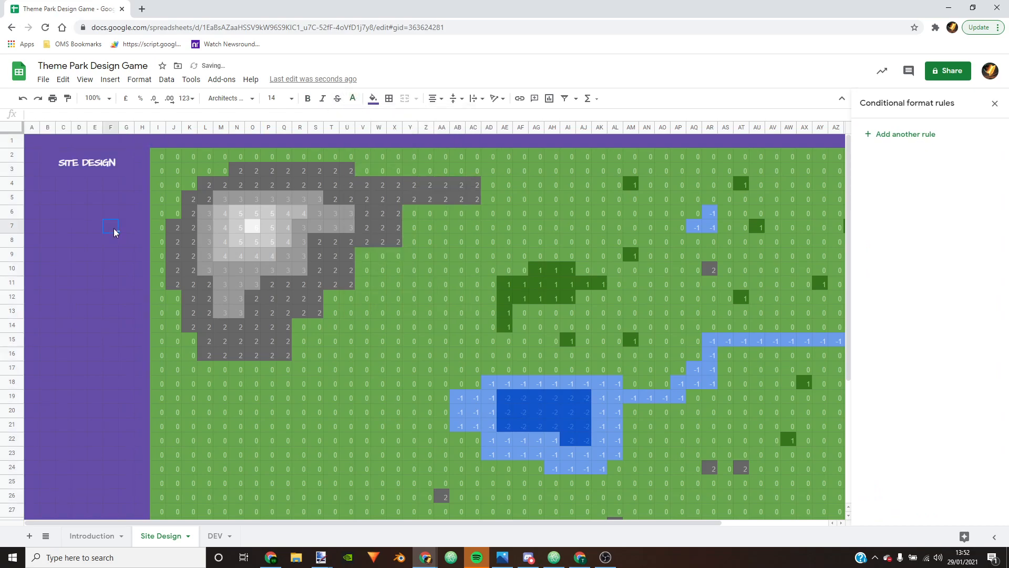
Step: Add a white outer border around the merged SITE DESIGN title cell
{"action": "left_click", "coordinate": [71, 164]}
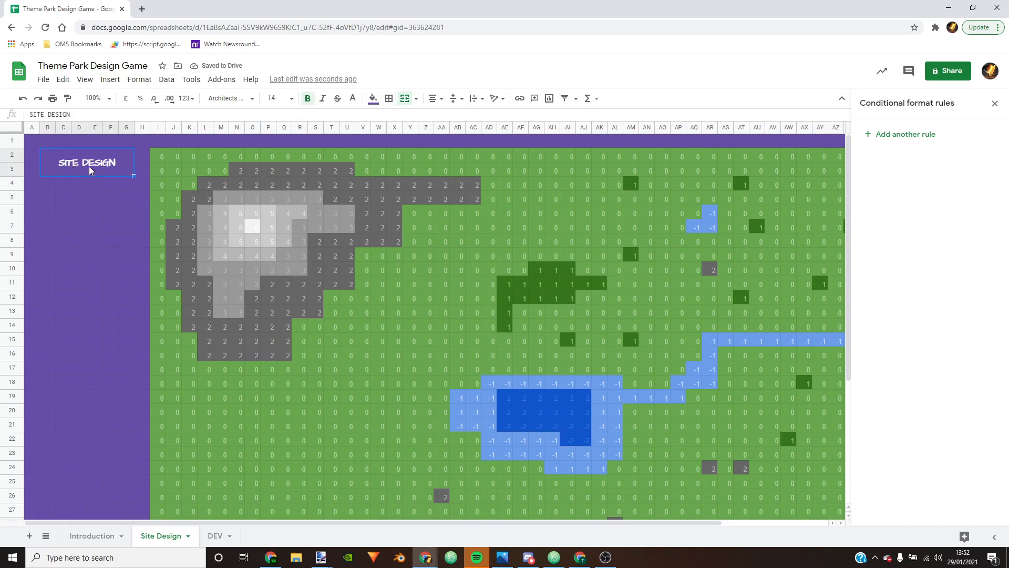
{"action": "left_click", "coordinate": [389, 98]}
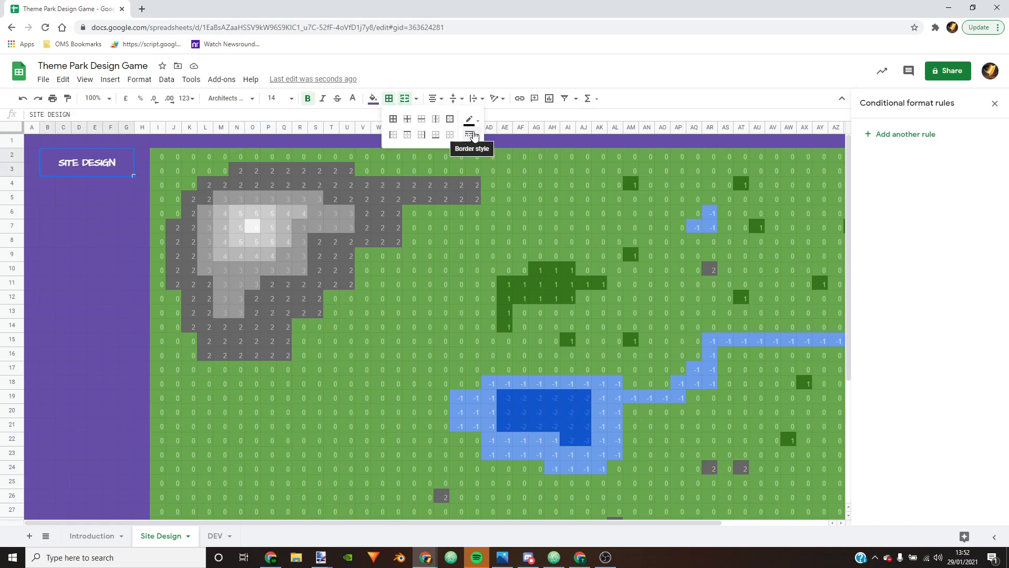
{"action": "left_click", "coordinate": [470, 120]}
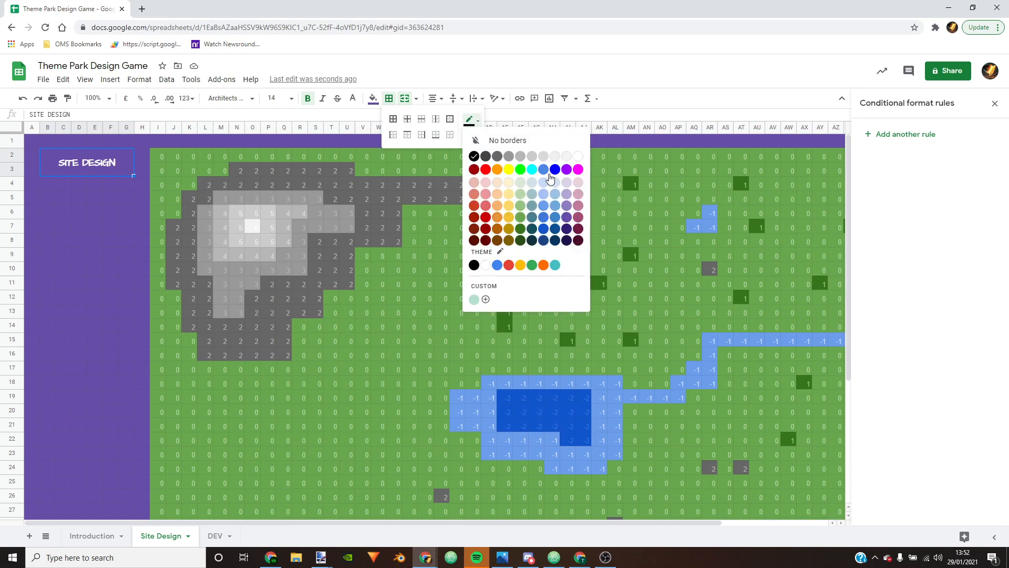
{"action": "left_click", "coordinate": [577, 157]}
{"action": "left_click", "coordinate": [449, 119]}
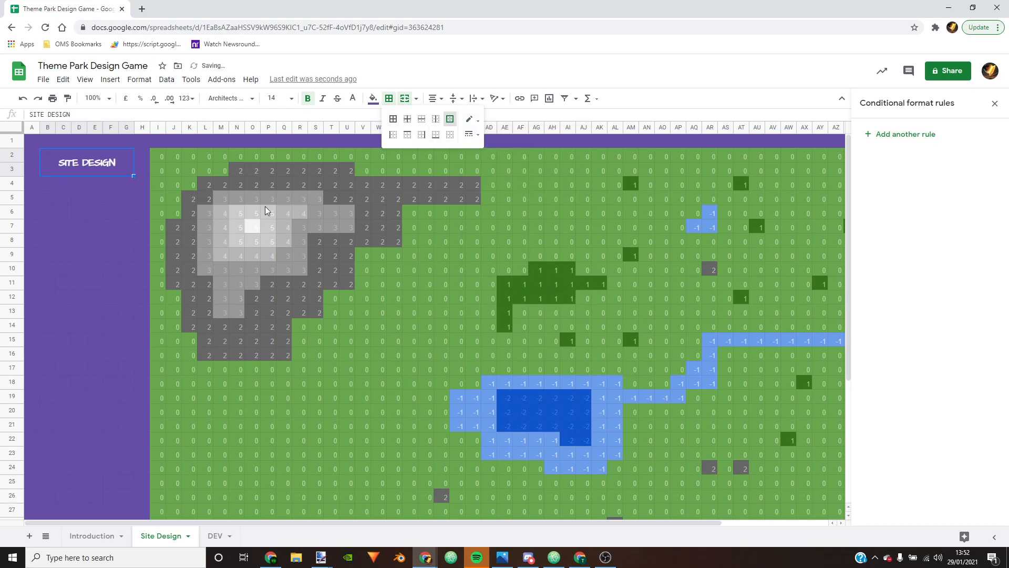
{"action": "left_click", "coordinate": [94, 212]}
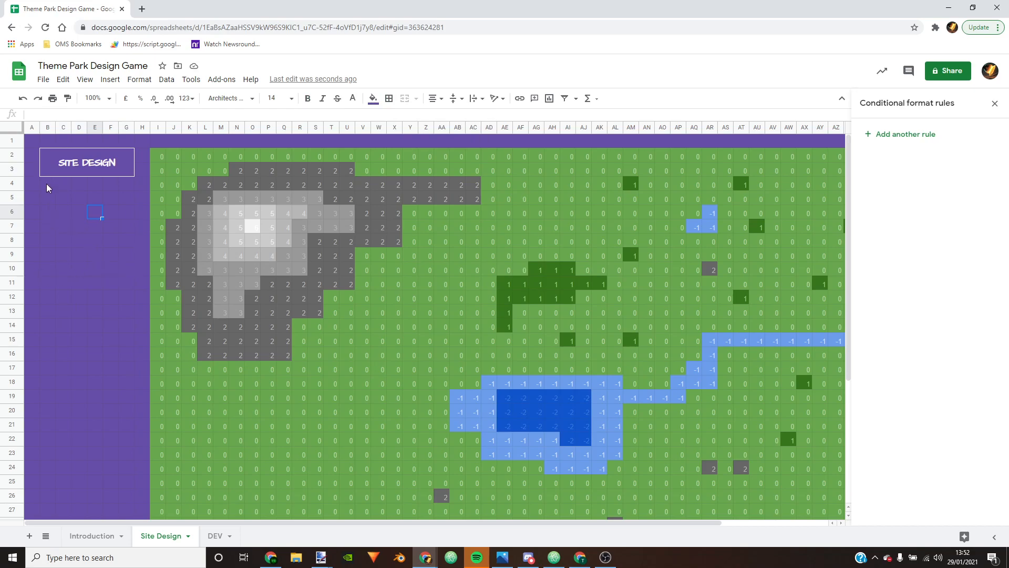
Step: Merge cells B5:G7 below the SITE DESIGN title into a single instruction cell
{"action": "left_click_drag", "start_coordinate": [49, 184], "coordinate": [130, 188]}
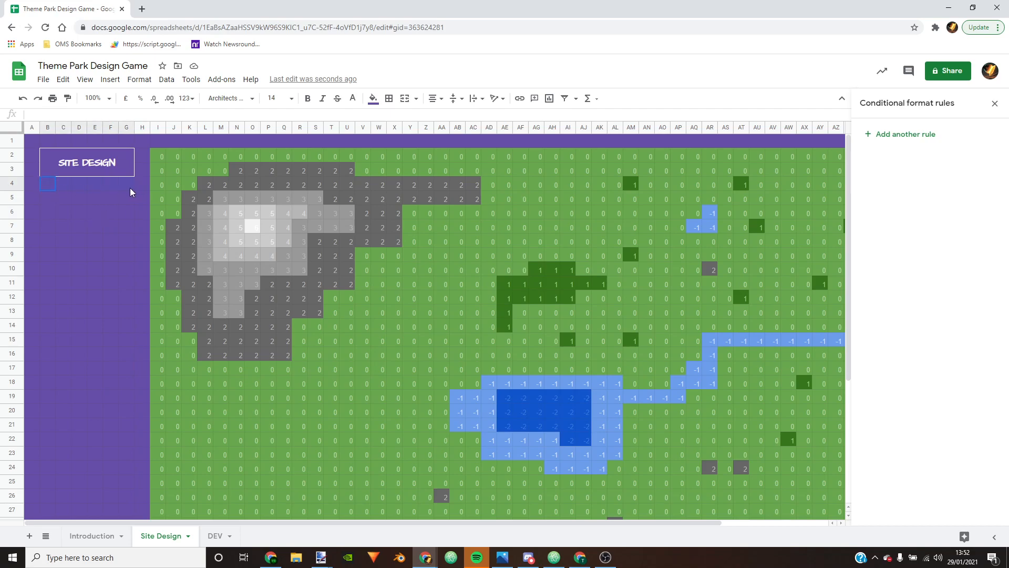
{"action": "left_click", "coordinate": [121, 228]}
{"action": "left_click_drag", "start_coordinate": [49, 202], "coordinate": [124, 223]}
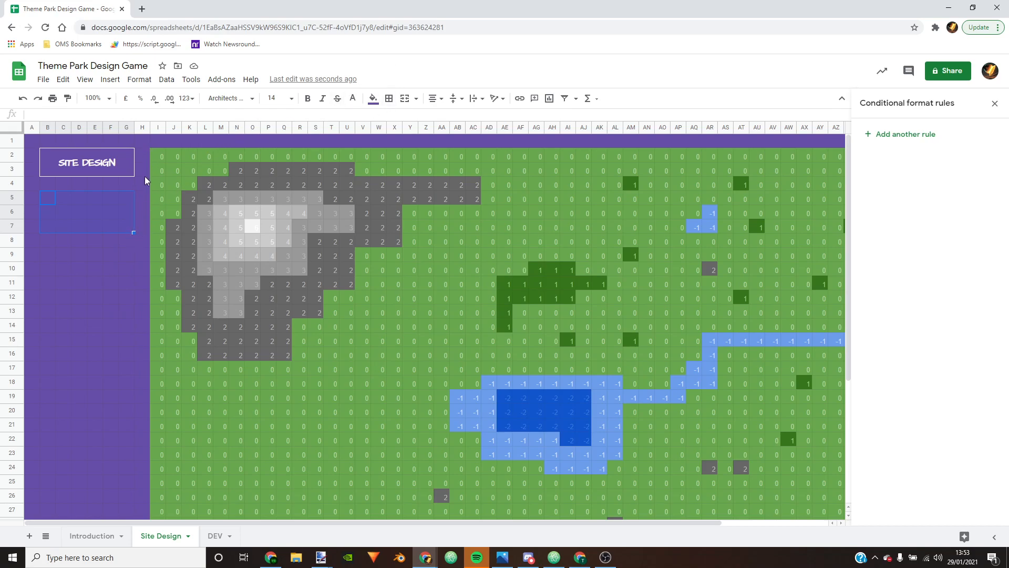
{"action": "left_click", "coordinate": [404, 99]}
Step: Enter "This is your site. You need to make your site ready to build your theme park." in merged cell B5:G7
{"action": "double_click", "coordinate": [112, 196]}
{"action": "type", "text": "This is "}
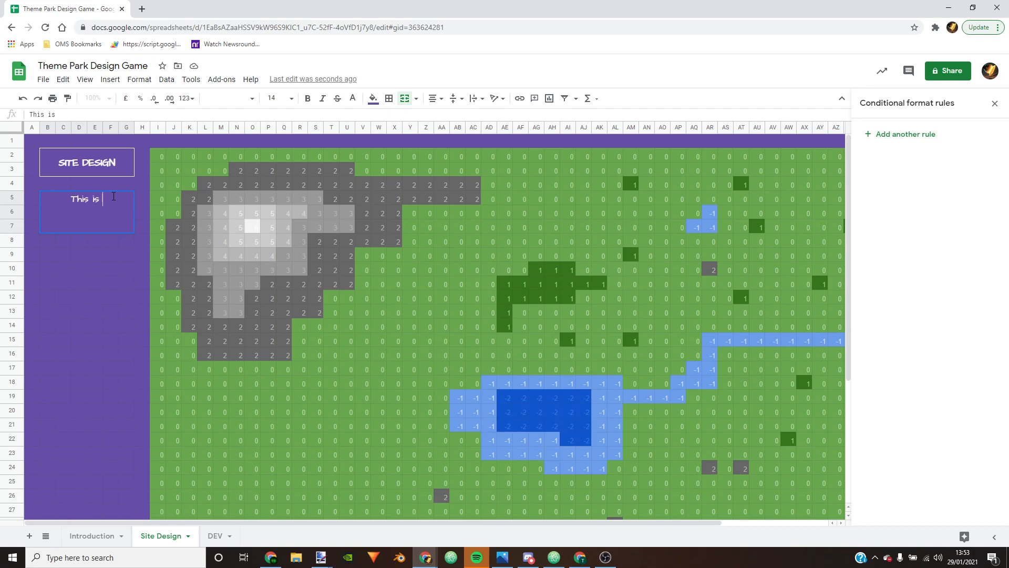
{"action": "type", "text": "your site. You r"}
{"action": "type", "text": "eed t"}
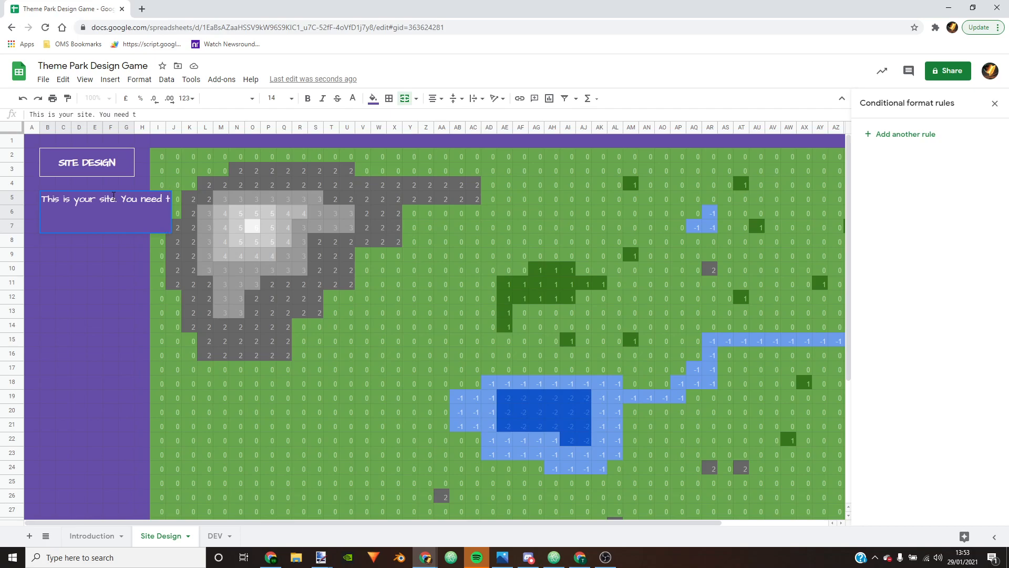
{"action": "type", "text": "o make your"}
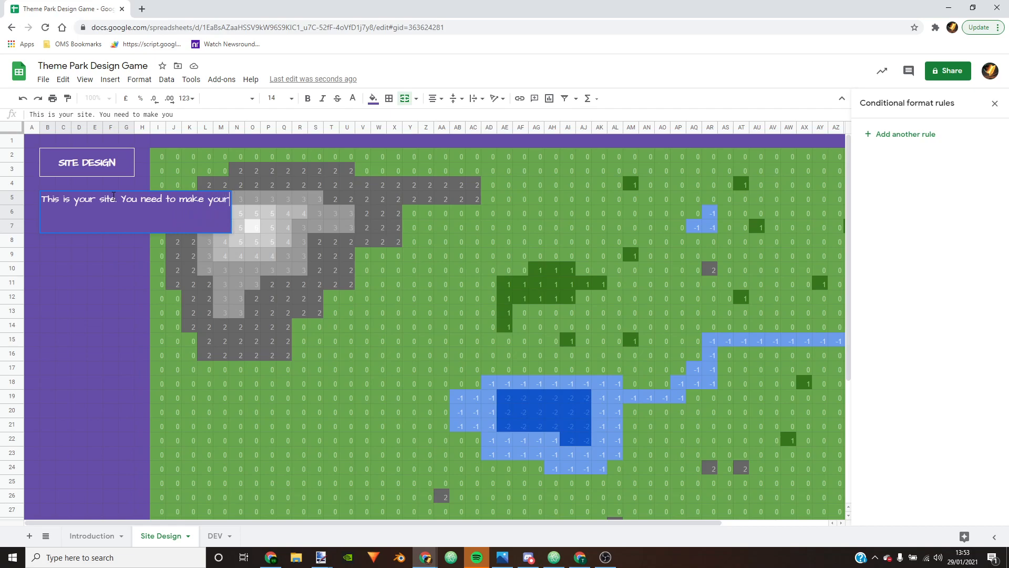
{"action": "type", "text": " site ready to bui"}
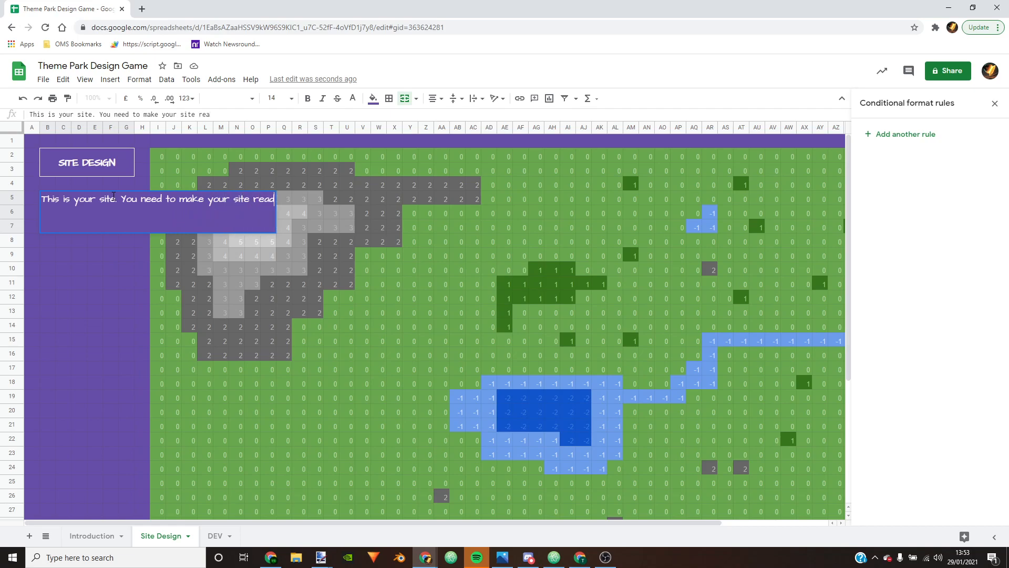
{"action": "type", "text": "ld "}
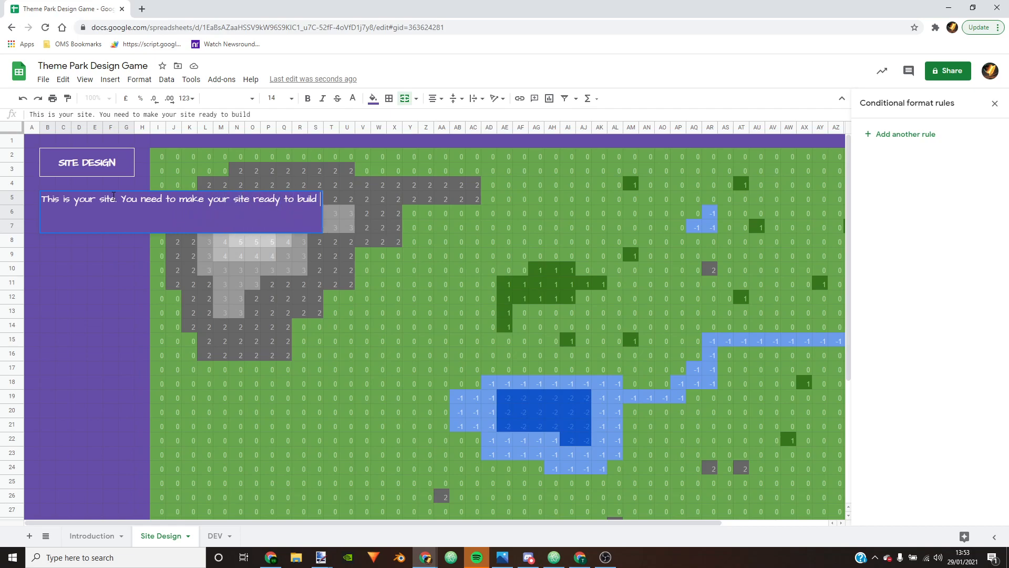
{"action": "type", "text": "your"}
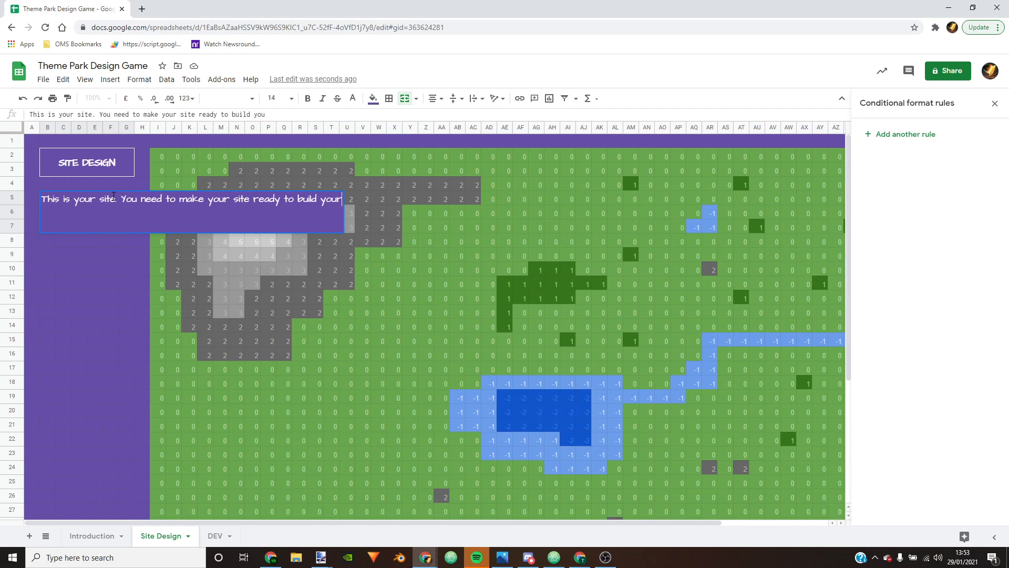
{"action": "type", "text": " theme park"}
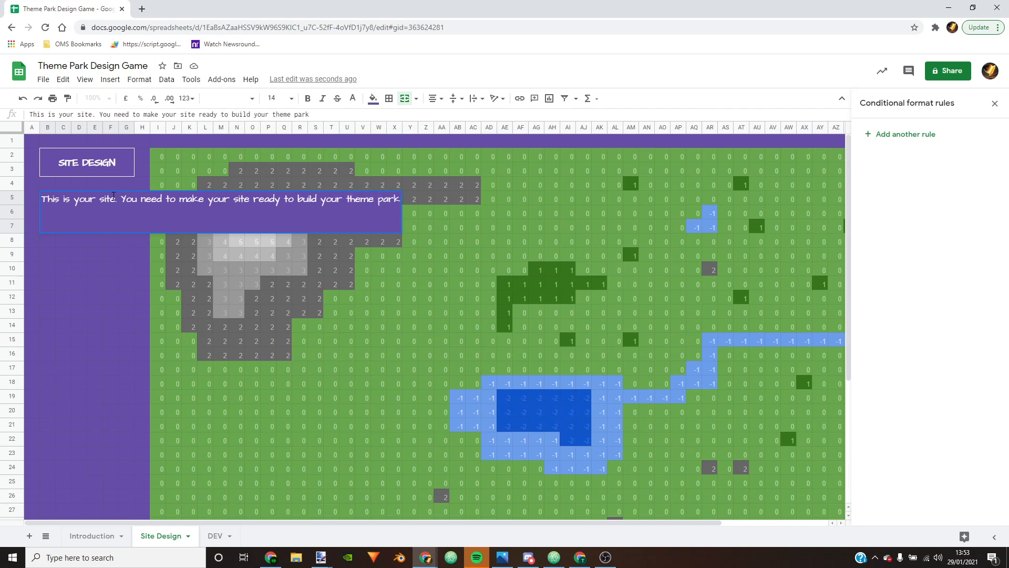
{"action": "type", "text": "."}
{"action": "key", "text": "Return"}
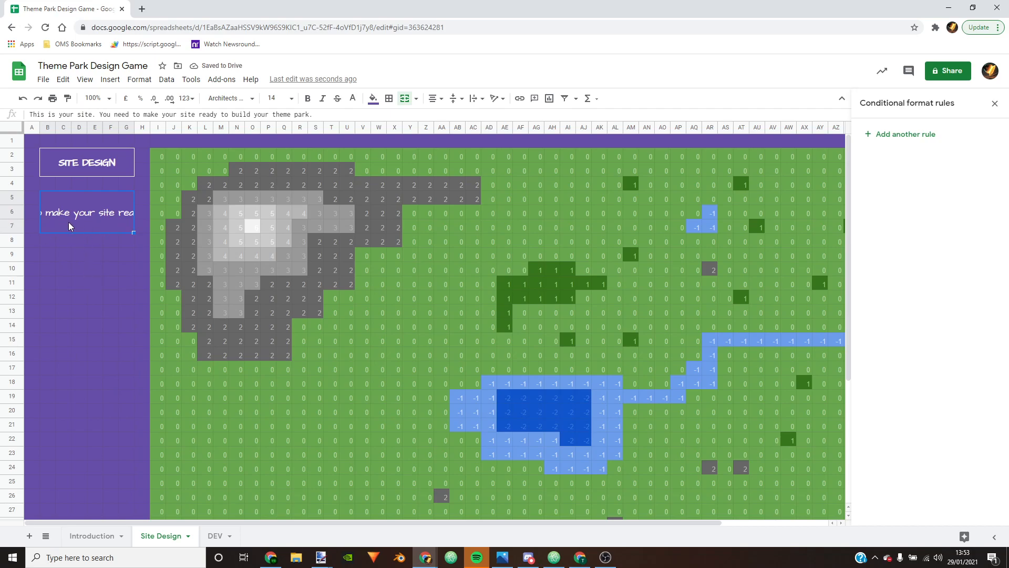
Step: Wrap the instruction text below the title and extend its merged cell to B5:G9
{"action": "left_click", "coordinate": [476, 98]}
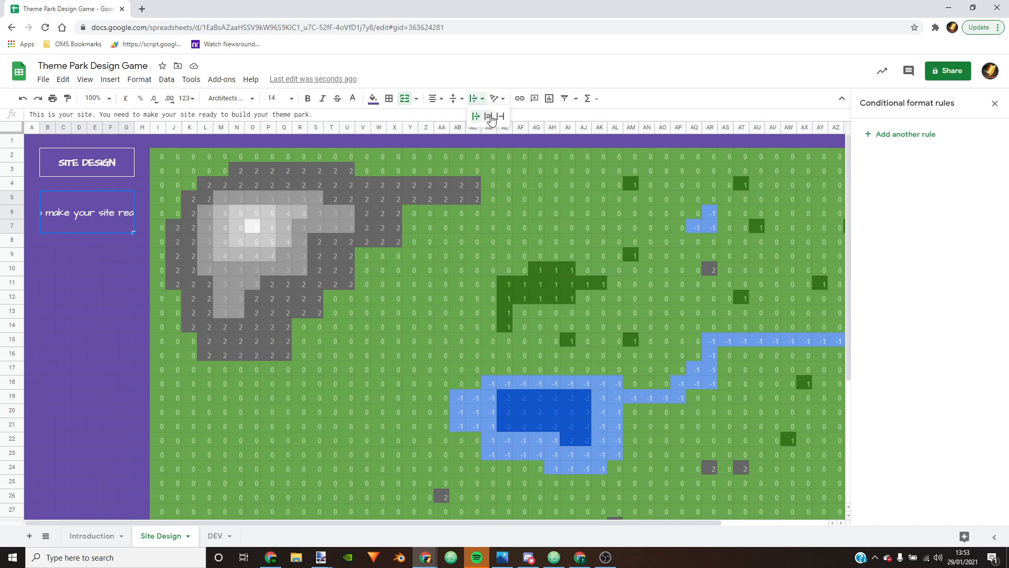
{"action": "left_click", "coordinate": [493, 122]}
{"action": "left_click", "coordinate": [99, 254]}
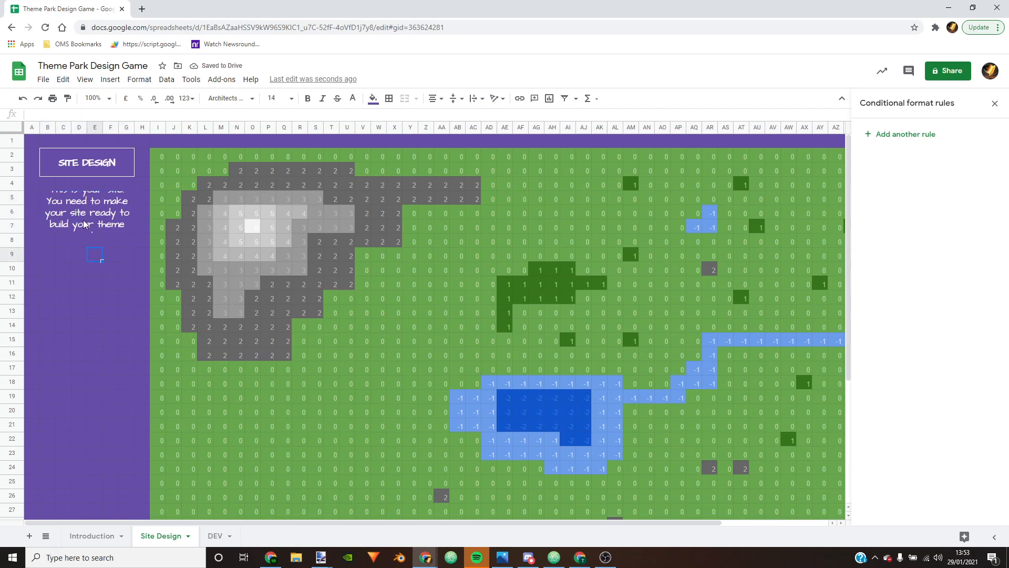
{"action": "left_click_drag", "start_coordinate": [87, 219], "coordinate": [89, 257]}
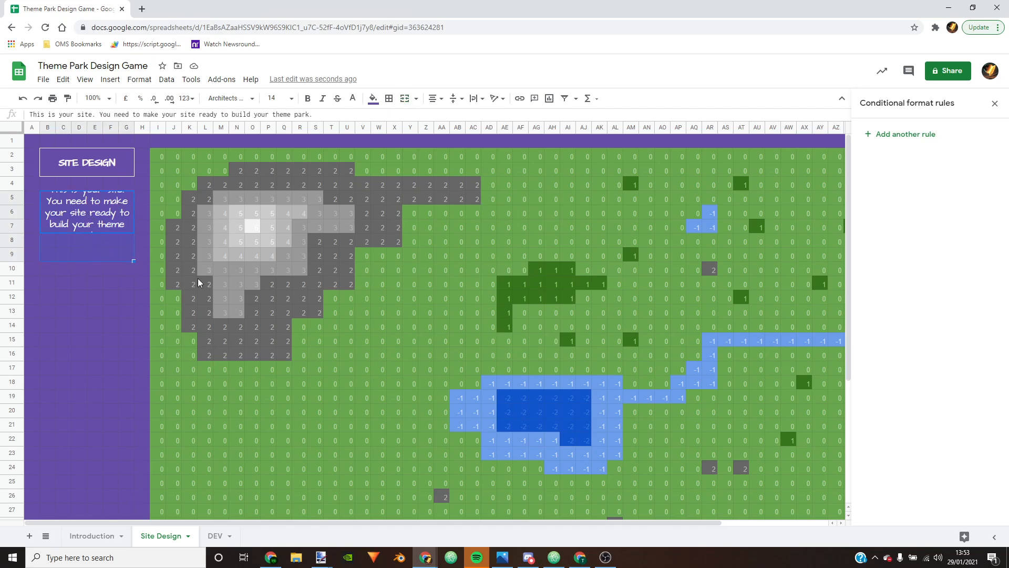
{"action": "left_click", "coordinate": [404, 100]}
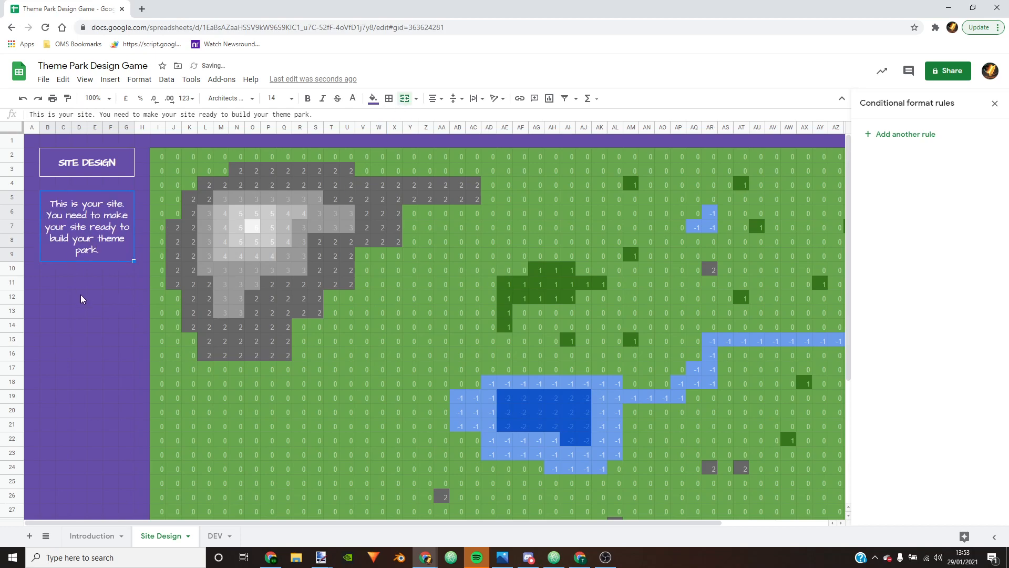
{"action": "left_click", "coordinate": [63, 297]}
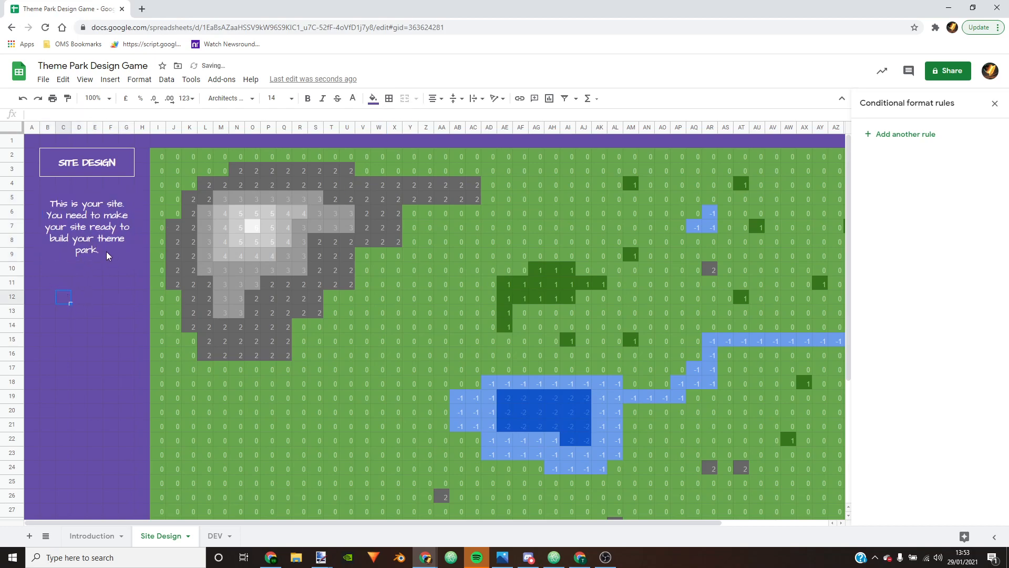
Step: Add a white outer border around the merged instruction cell B5:G9
{"action": "left_click", "coordinate": [54, 225]}
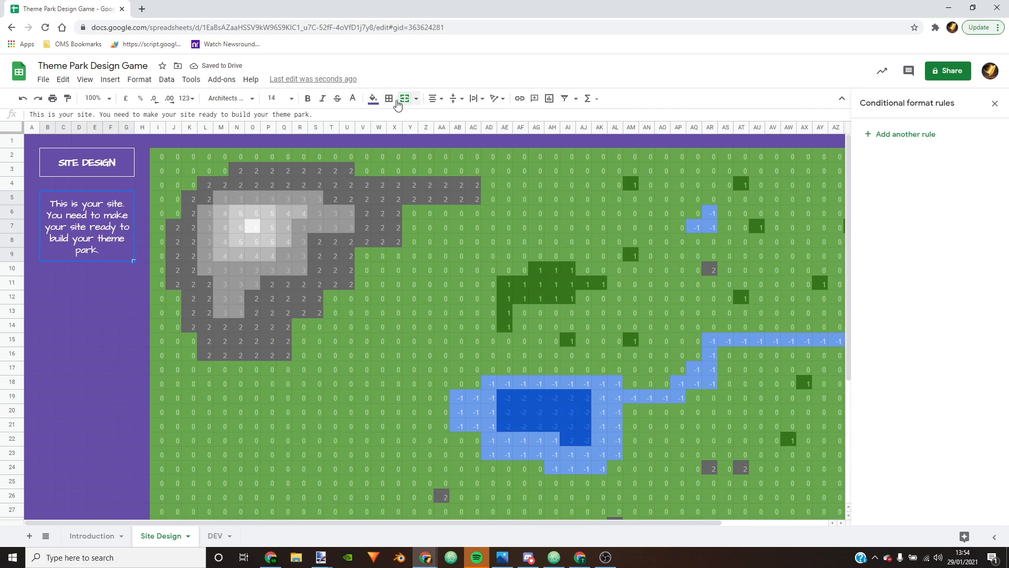
{"action": "left_click", "coordinate": [416, 99]}
{"action": "left_click", "coordinate": [147, 301]}
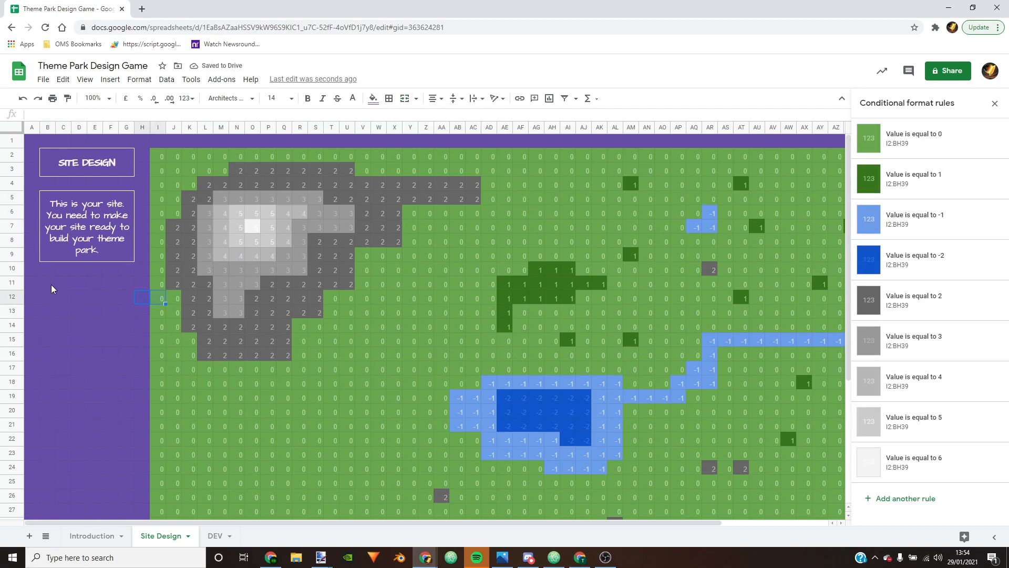
Step: Merge cells B11:G12 in the sidebar and enter YOU CAN ONLY BUILD ON GRASS
{"action": "left_click_drag", "start_coordinate": [51, 288], "coordinate": [129, 289]}
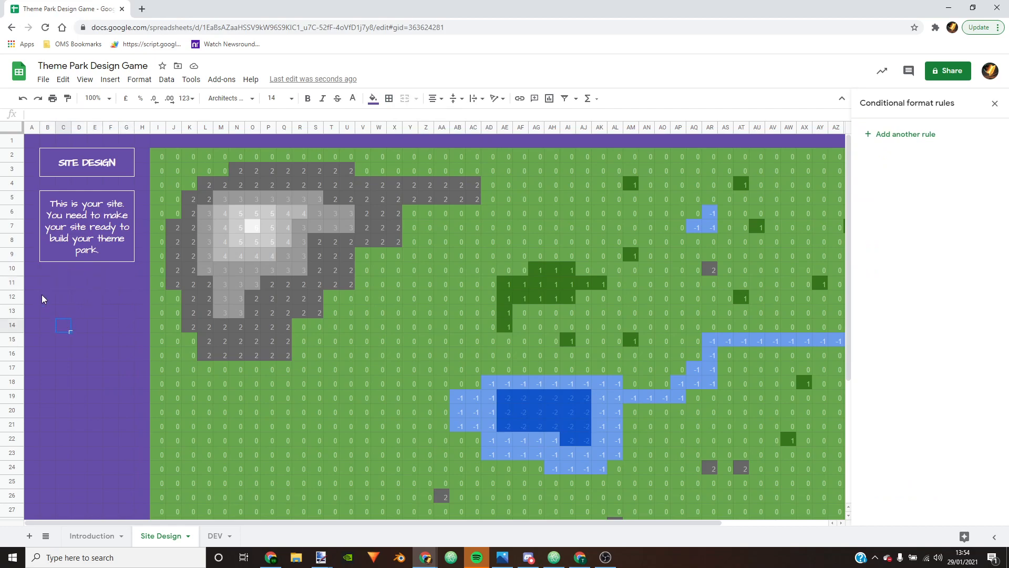
{"action": "left_click", "coordinate": [127, 302], "text": "shift"}
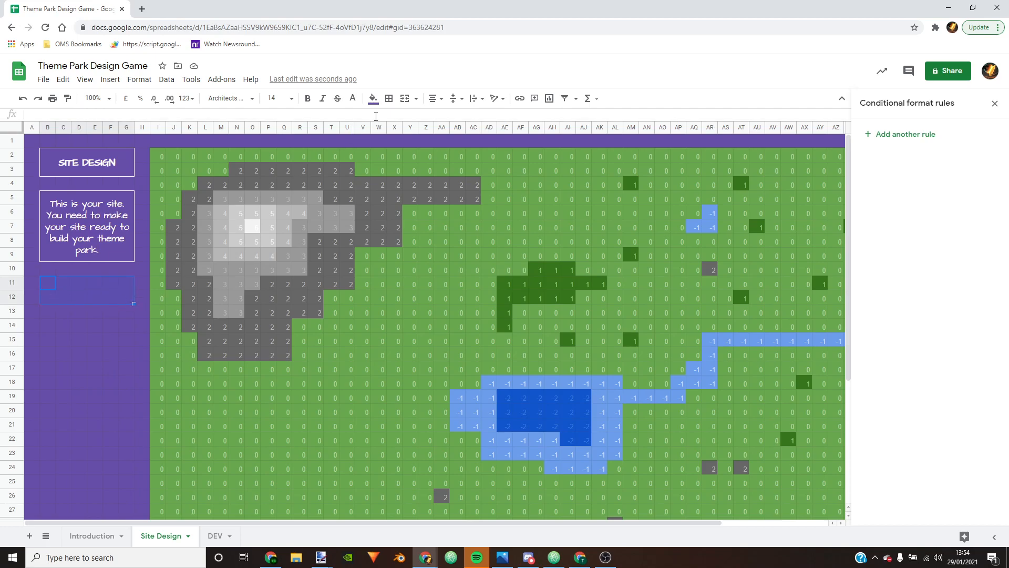
{"action": "left_click", "coordinate": [405, 99]}
{"action": "type", "text": "YOU CAN ONLY BUILD ON GRASS"}
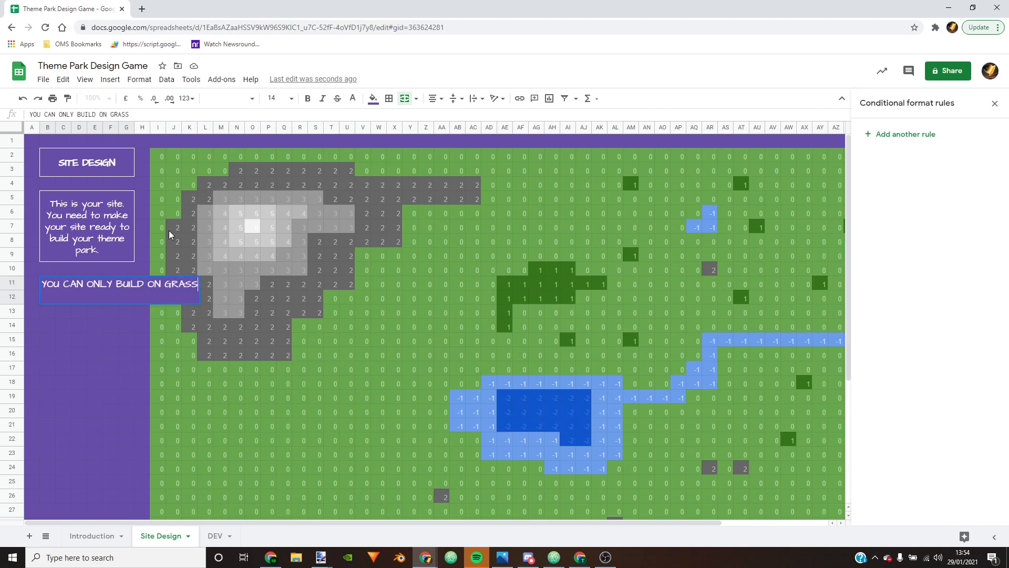
{"action": "key", "text": "Return"}
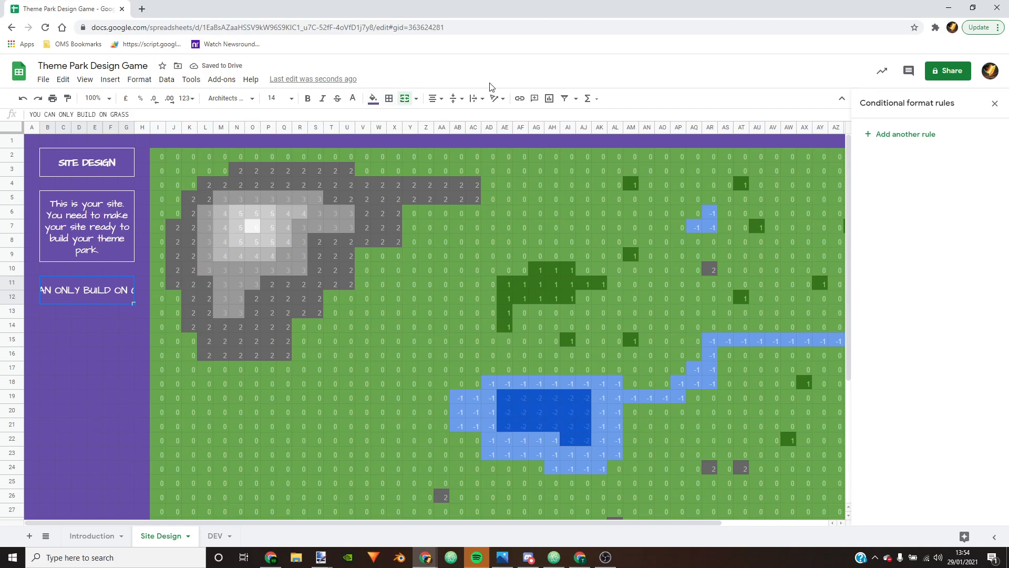
Step: Wrap and bold the YOU CAN ONLY BUILD ON GRASS text and put an outer border around merged cell B11:G12
{"action": "left_click", "coordinate": [478, 99]}
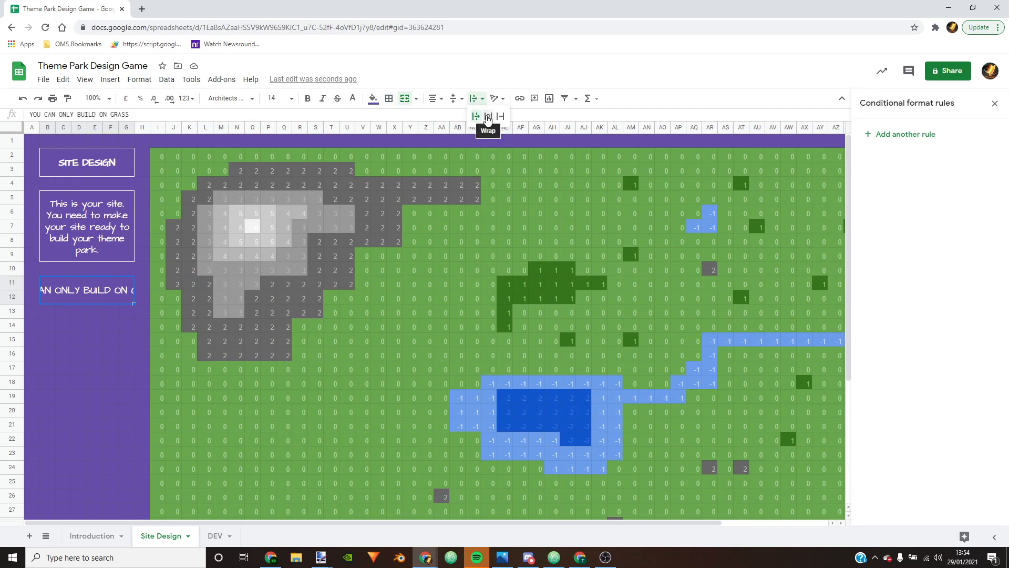
{"action": "left_click", "coordinate": [487, 118]}
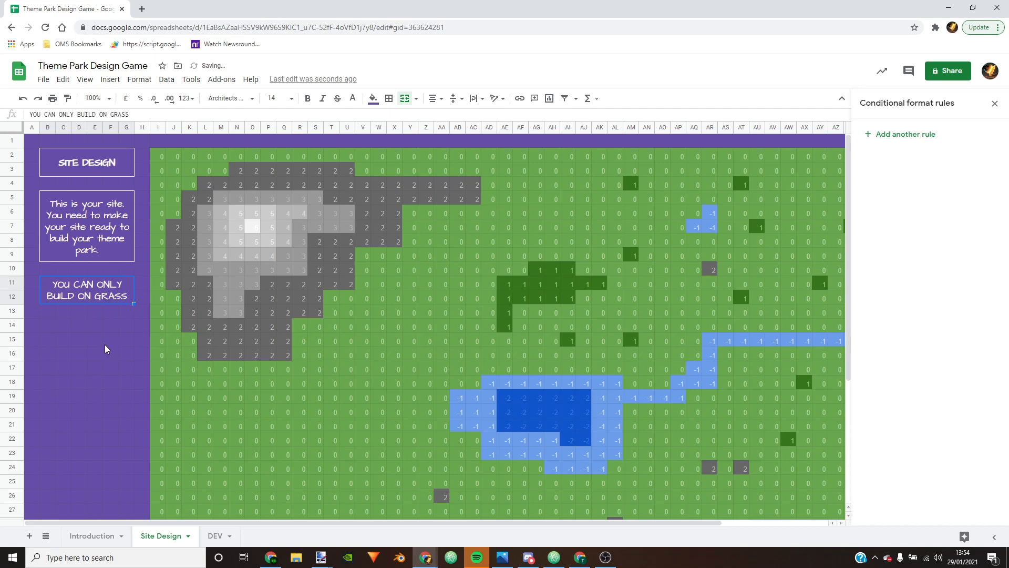
{"action": "left_click", "coordinate": [307, 98]}
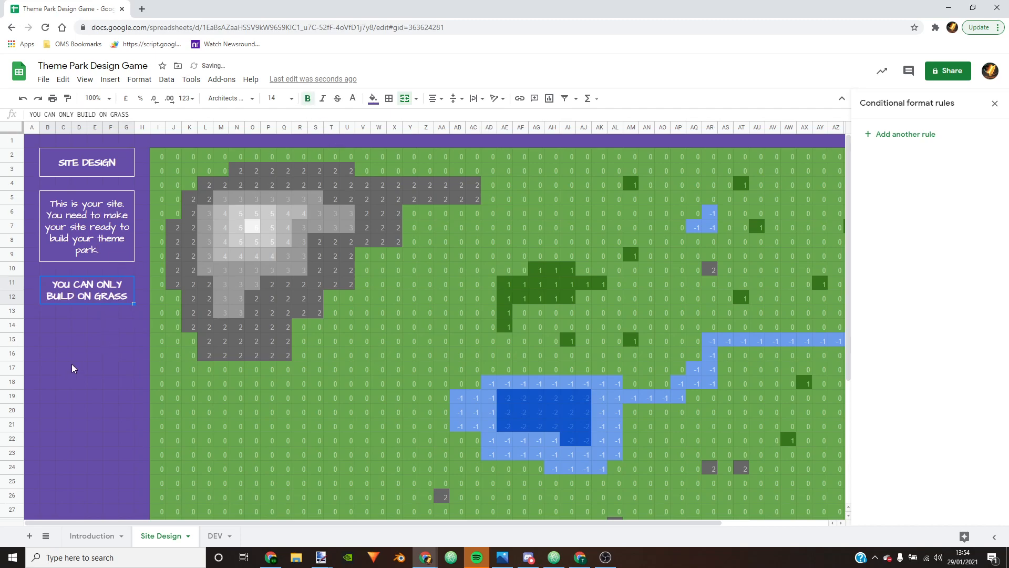
{"action": "left_click", "coordinate": [389, 98]}
{"action": "left_click", "coordinate": [451, 124]}
{"action": "left_click", "coordinate": [106, 359]}
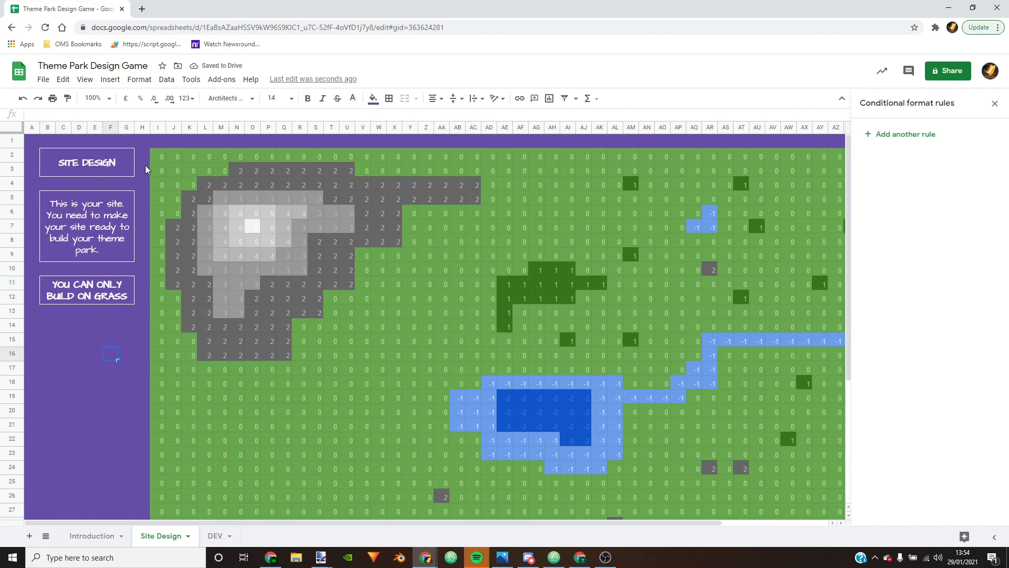
Step: Merge cells B14:G19 in the sidebar below the grass notice
{"action": "scroll", "coordinate": [164, 150], "scroll_direction": "down", "scroll_amount": 3}
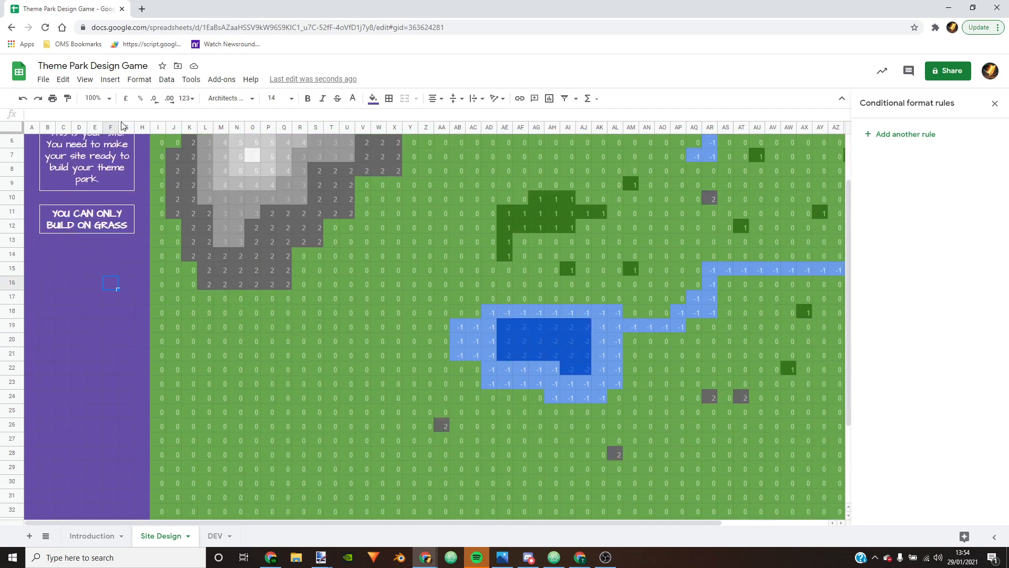
{"action": "left_click_drag", "start_coordinate": [48, 254], "coordinate": [63, 254]}
{"action": "left_click_drag", "start_coordinate": [121, 300], "coordinate": [126, 328]}
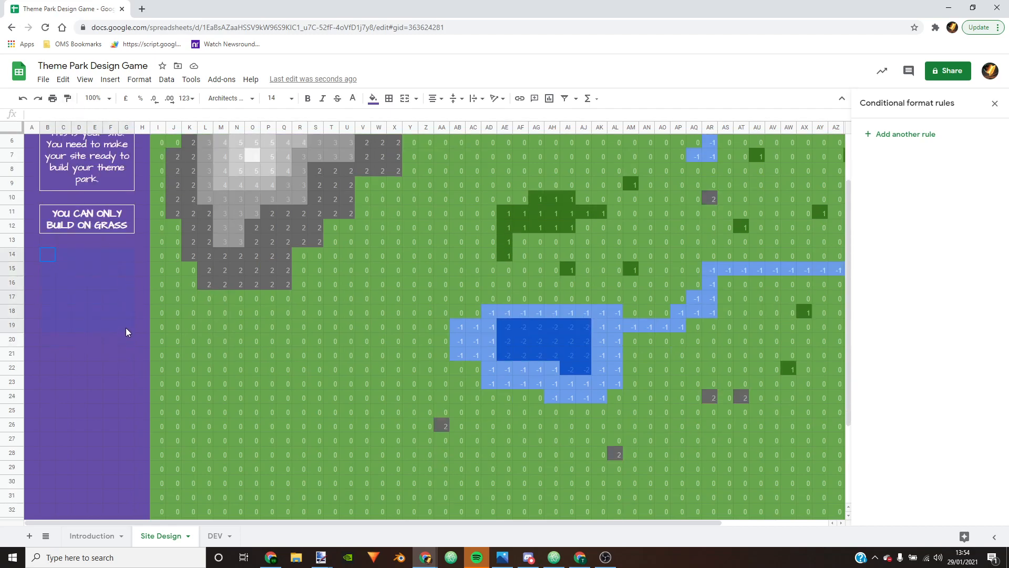
{"action": "left_click", "coordinate": [405, 99]}
Step: Enter "Changing the site costs money. You can fill in water, or demolish stone" in merged cell B14:G19
{"action": "type", "text": "cHANGING"}
{"action": "key", "text": "BackSpace"}
{"action": "key", "text": "BackSpace"}
{"action": "key", "text": "BackSpace"}
{"action": "key", "text": "BackSpace"}
{"action": "key", "text": "BackSpace"}
{"action": "key", "text": "BackSpace"}
{"action": "key", "text": "BackSpace"}
{"action": "type", "text": "Changing"}
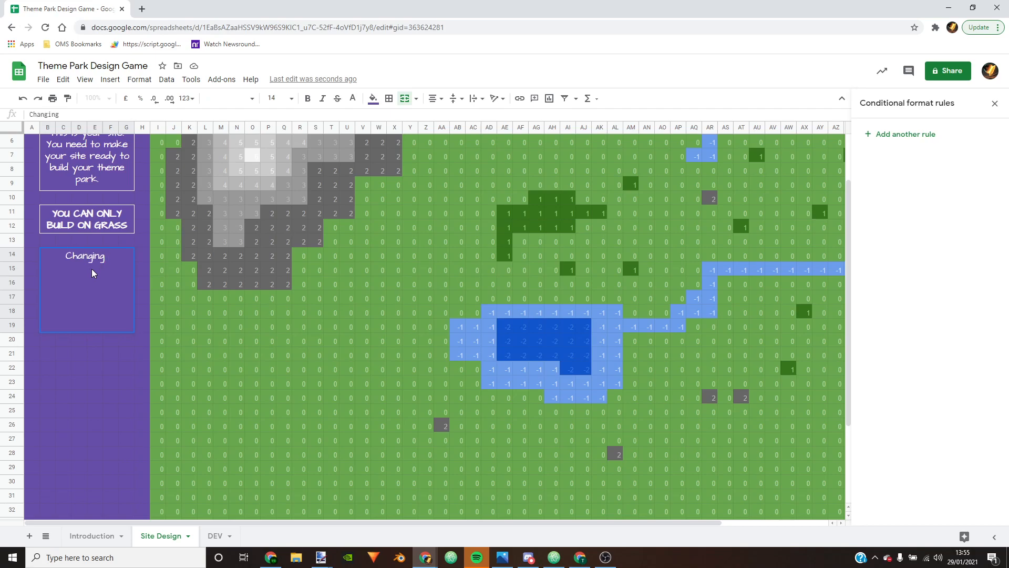
{"action": "type", "text": " the site costs"}
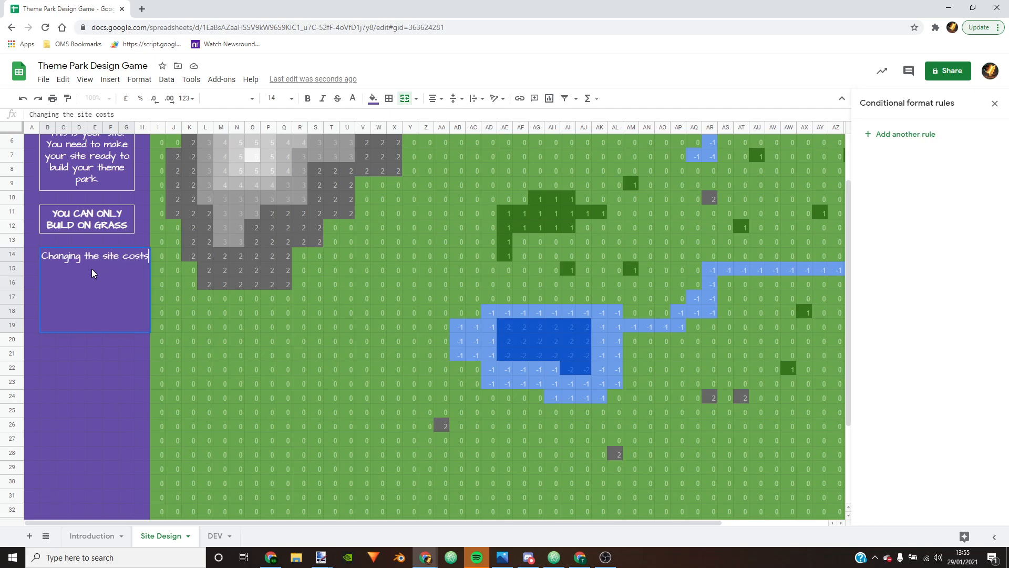
{"action": "type", "text": " money"}
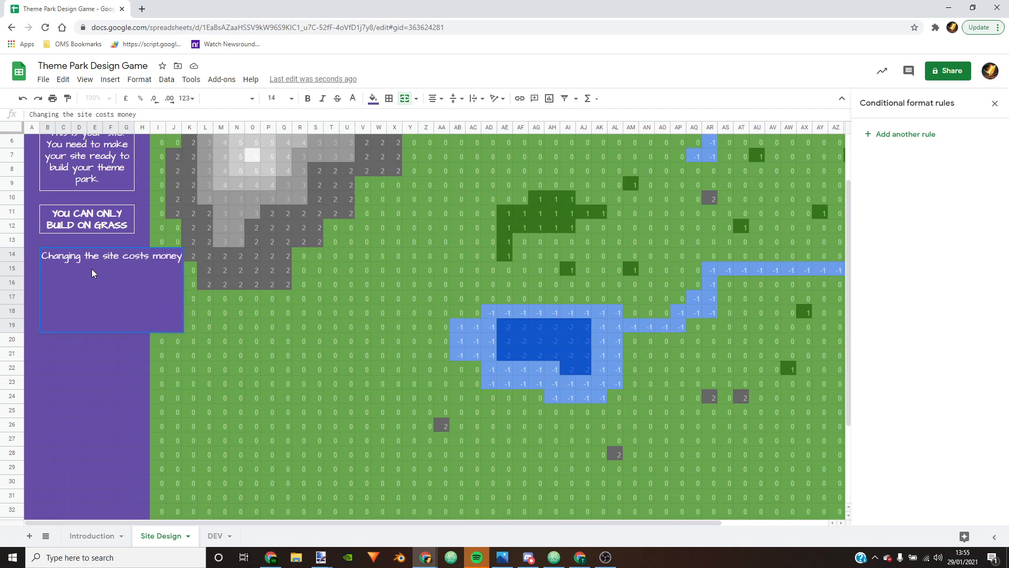
{"action": "type", "text": ". You"}
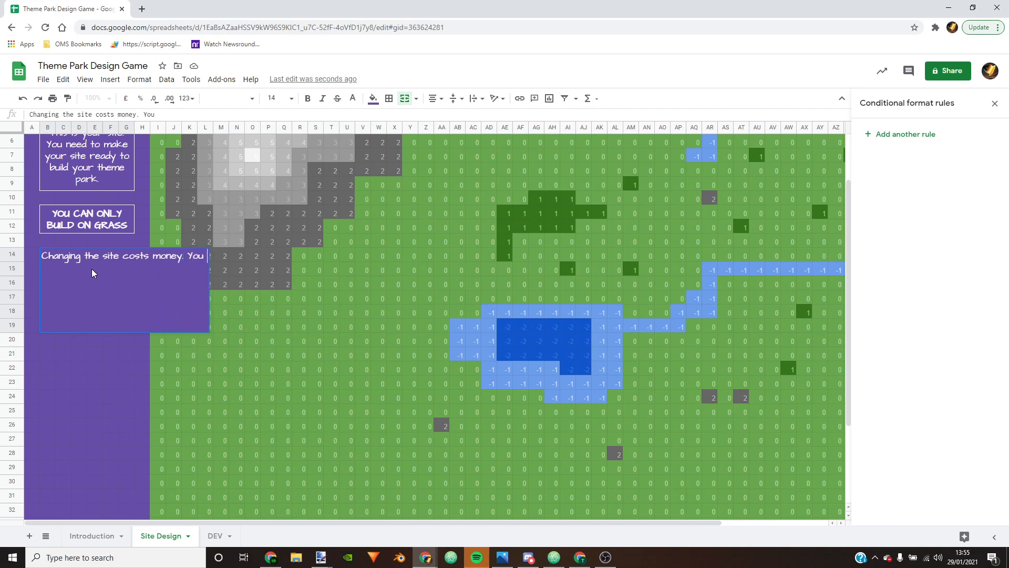
{"action": "type", "text": " can fi"}
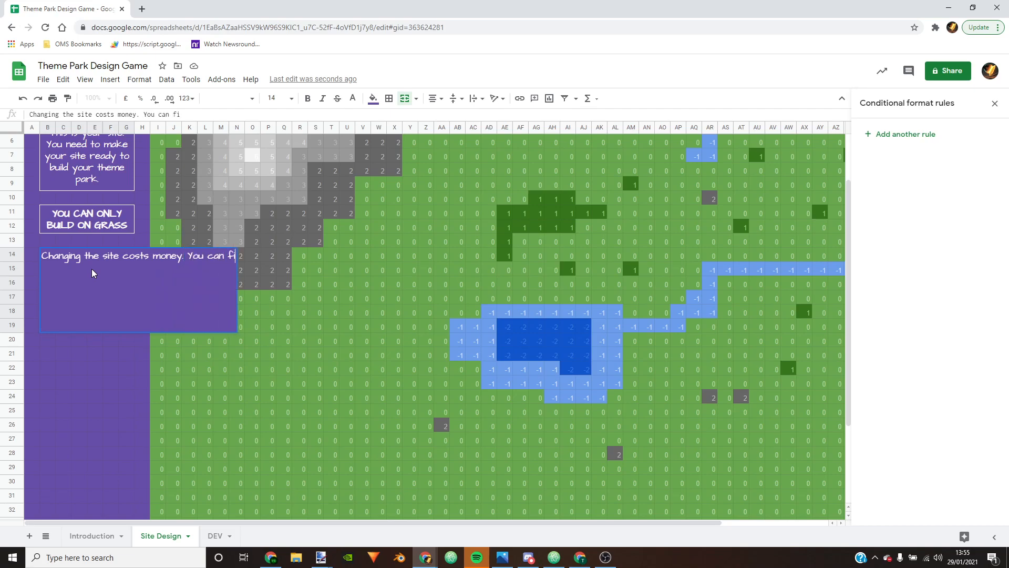
{"action": "type", "text": "ll in water"}
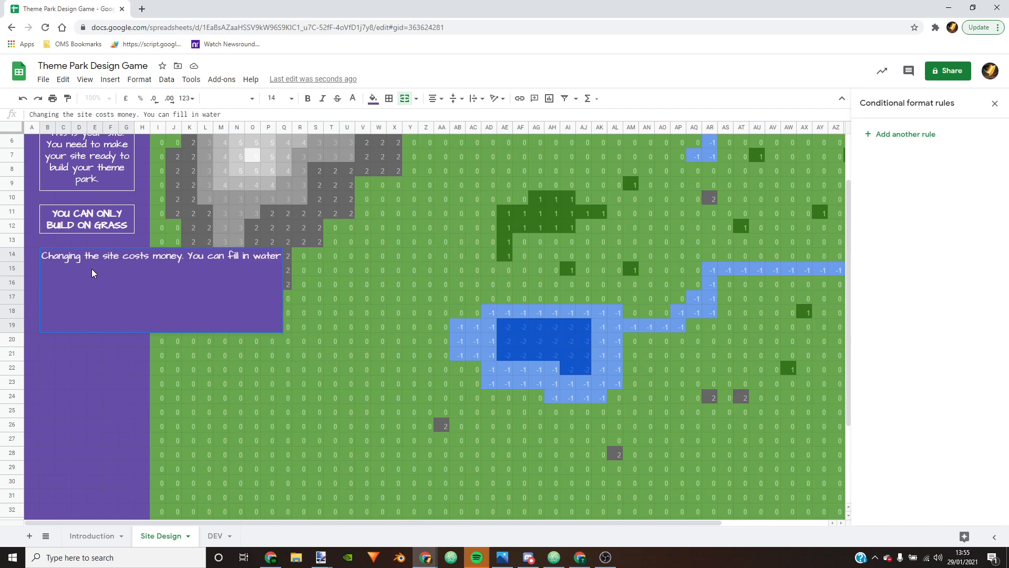
{"action": "type", "text": ", or de"}
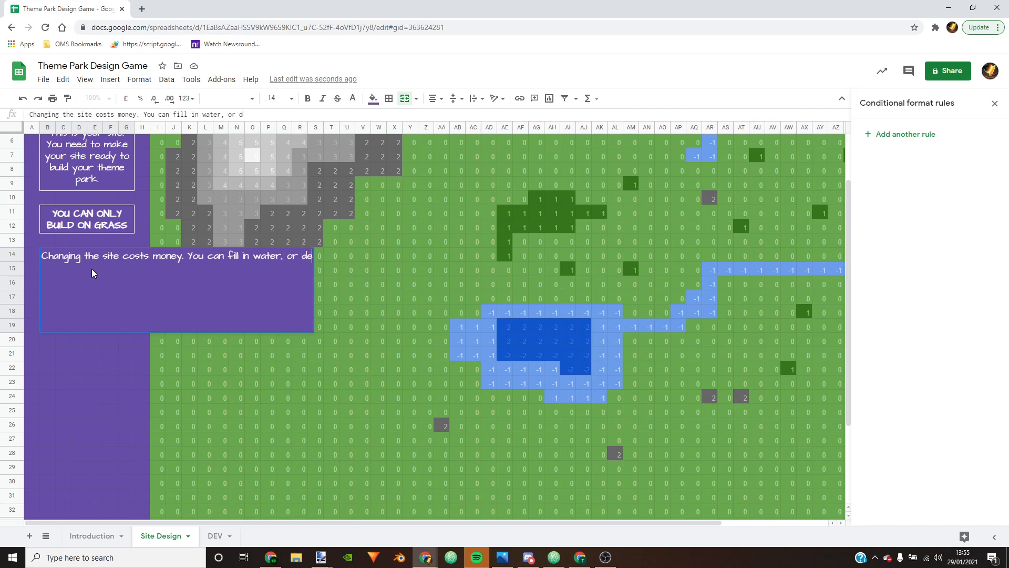
{"action": "type", "text": "molish stone"}
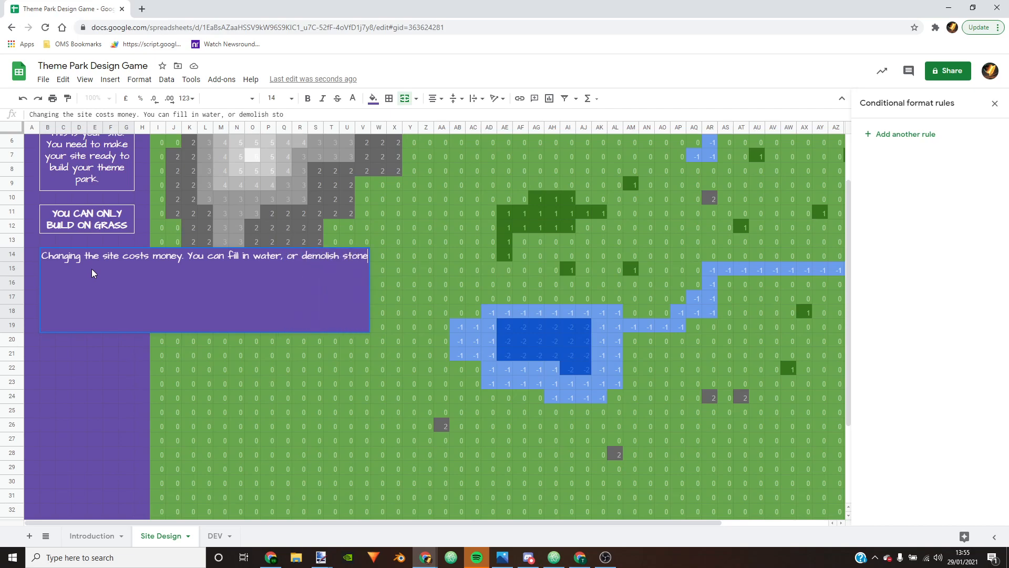
{"action": "key", "text": "BackSpace"}
Step: Complete the site-change text with ", the higher the stone or deeper the water, the more it will cost to make it level."
{"action": "type", "text": ", th"}
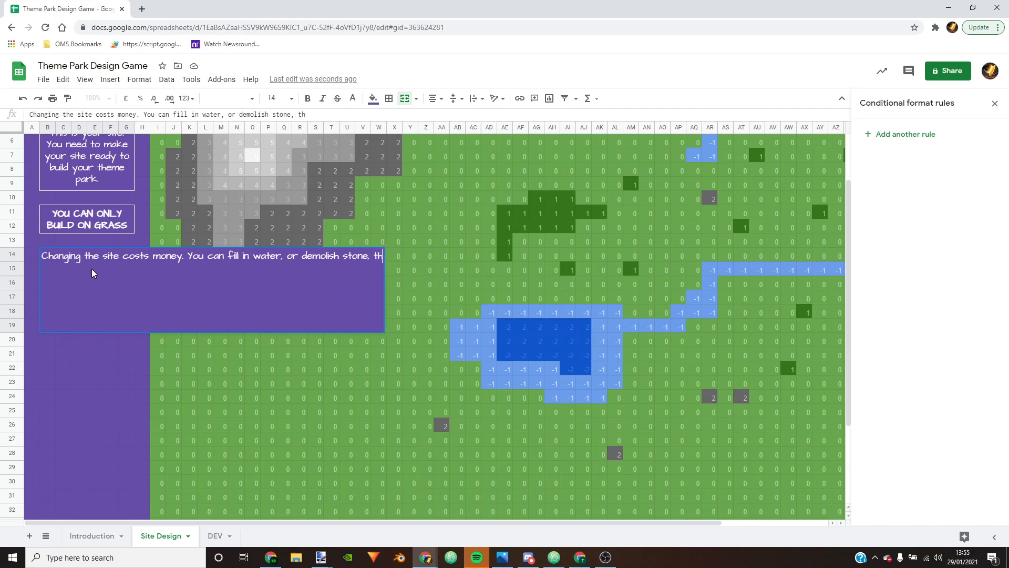
{"action": "type", "text": "e higher the stone"}
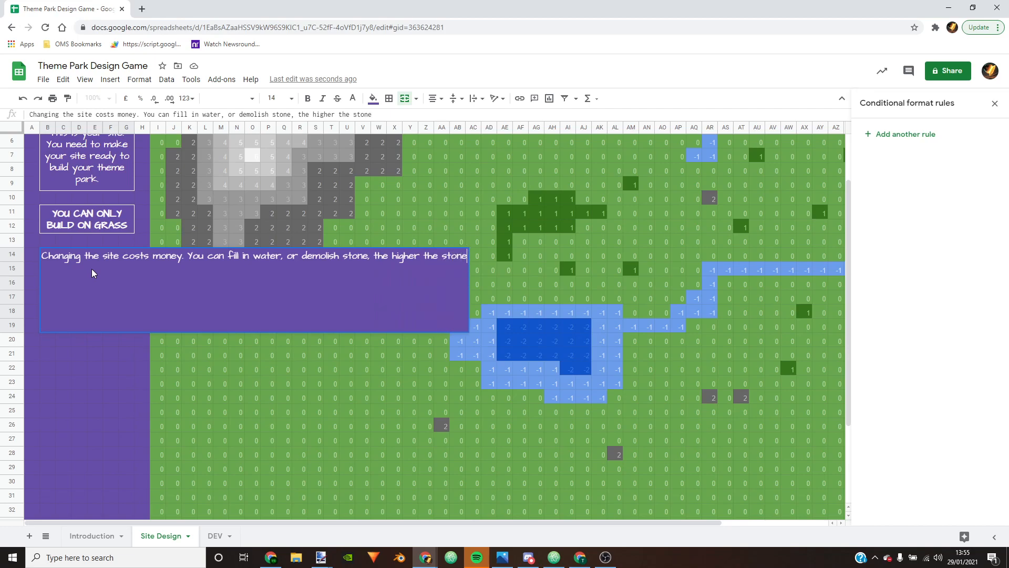
{"action": "type", "text": " or "}
{"action": "type", "text": "de"}
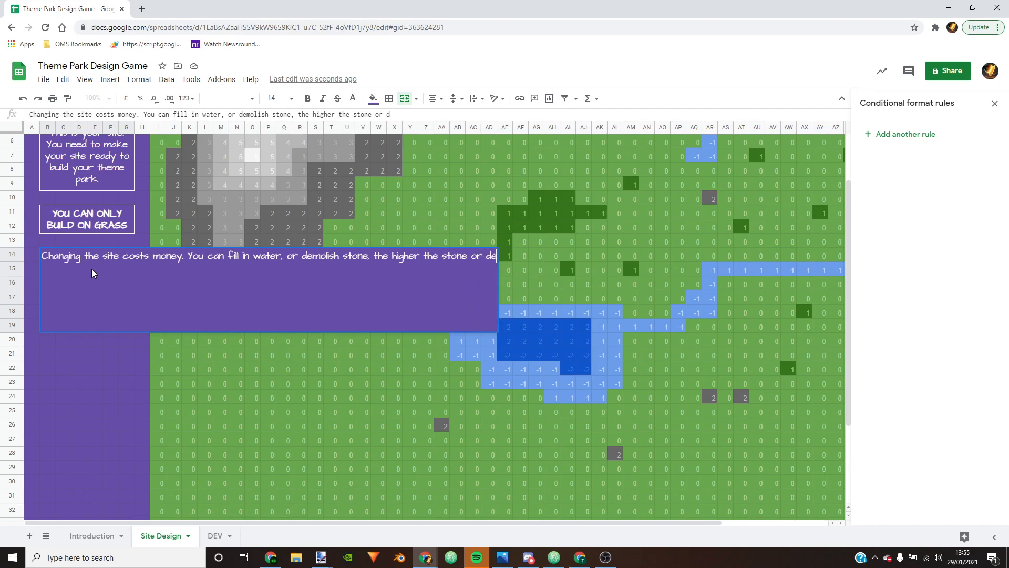
{"action": "type", "text": "eper the "}
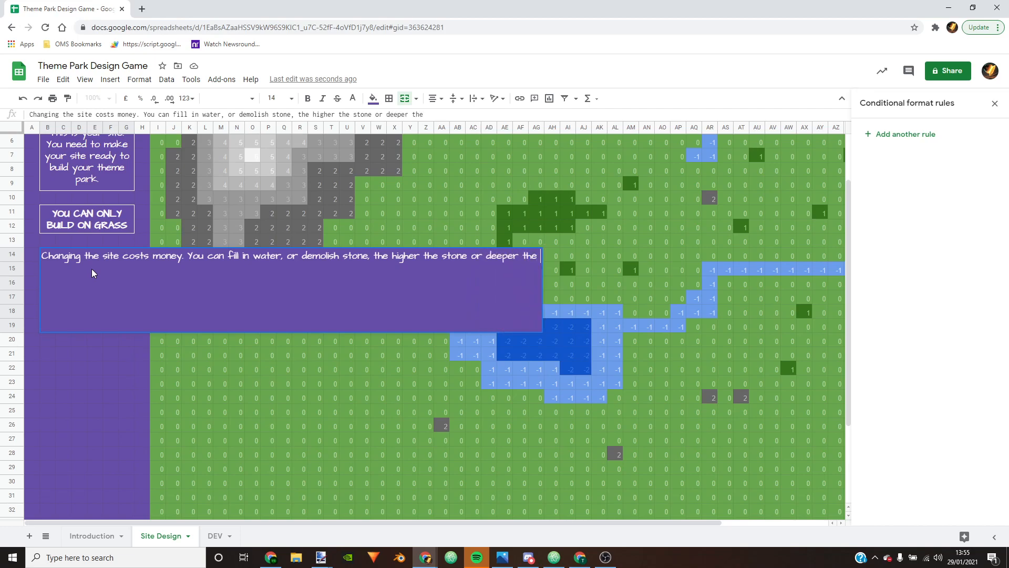
{"action": "type", "text": "water, the "}
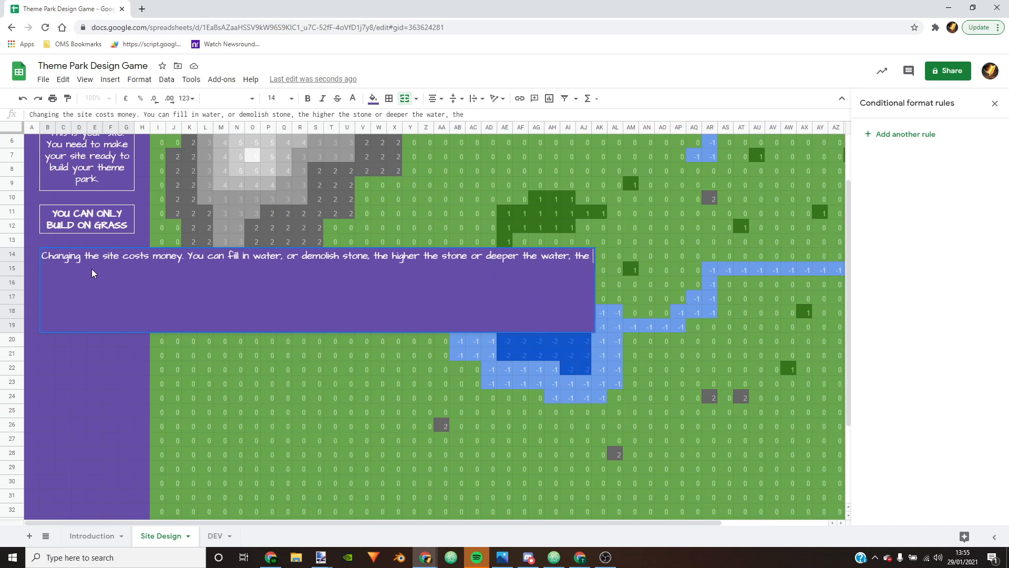
{"action": "type", "text": "more it "}
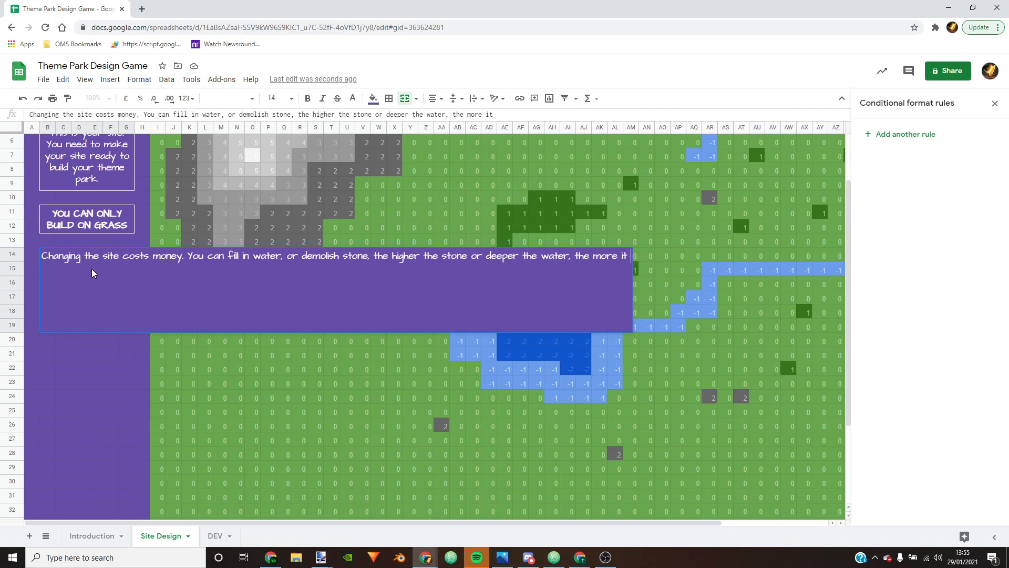
{"action": "type", "text": "will cost "}
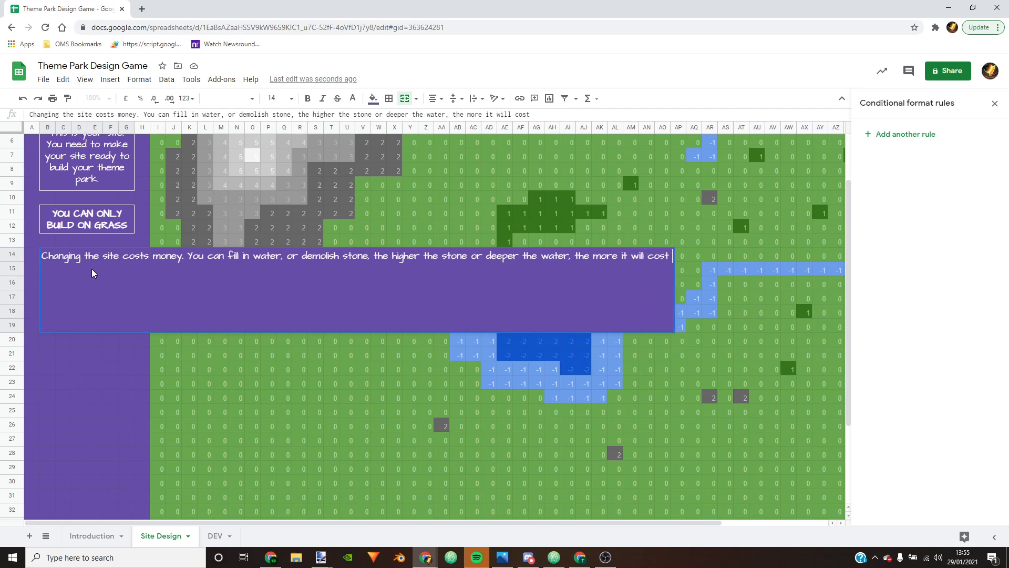
{"action": "type", "text": "to make it "}
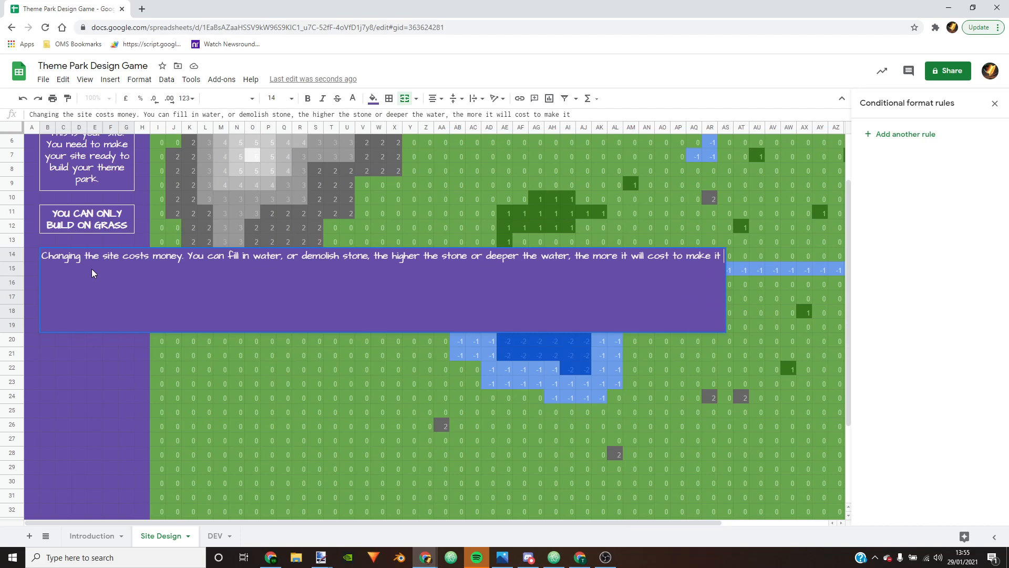
{"action": "type", "text": "level."}
{"action": "key", "text": "Return"}
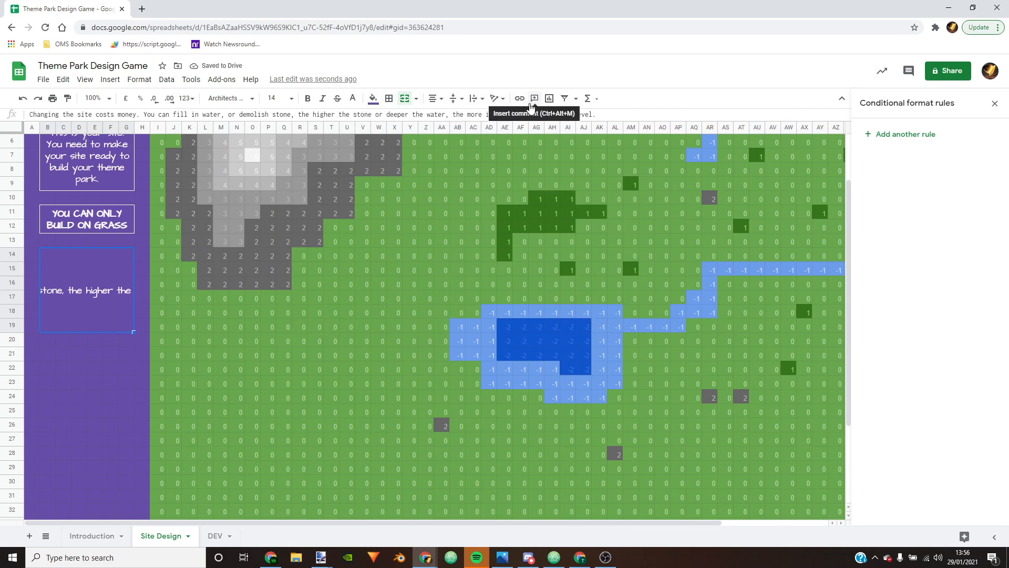
Step: Wrap the site-change text and extend its merged cell to B14:G20
{"action": "left_click", "coordinate": [475, 98]}
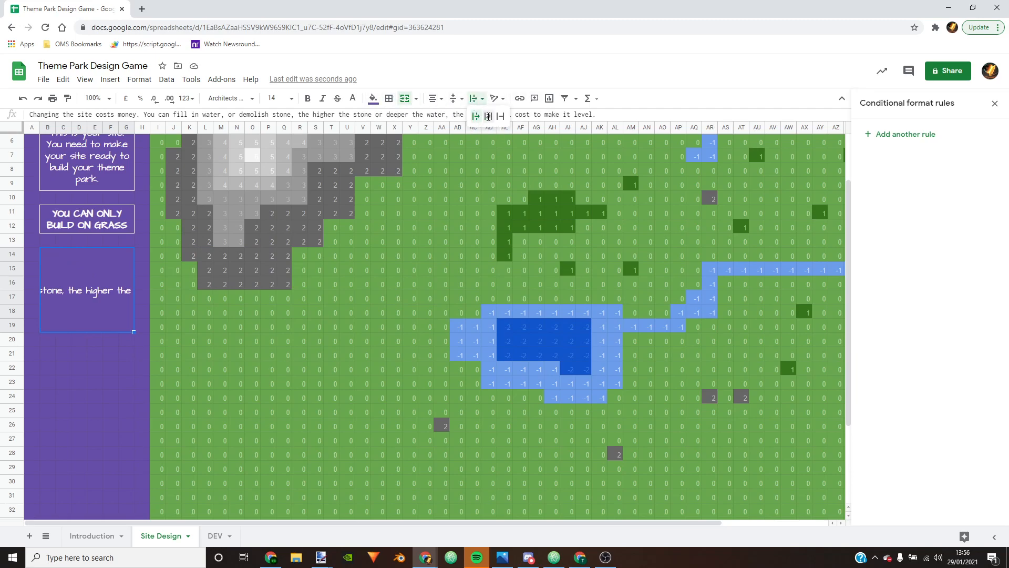
{"action": "left_click", "coordinate": [488, 116]}
{"action": "left_click", "coordinate": [79, 356]}
{"action": "left_click_drag", "start_coordinate": [78, 307], "coordinate": [76, 336]}
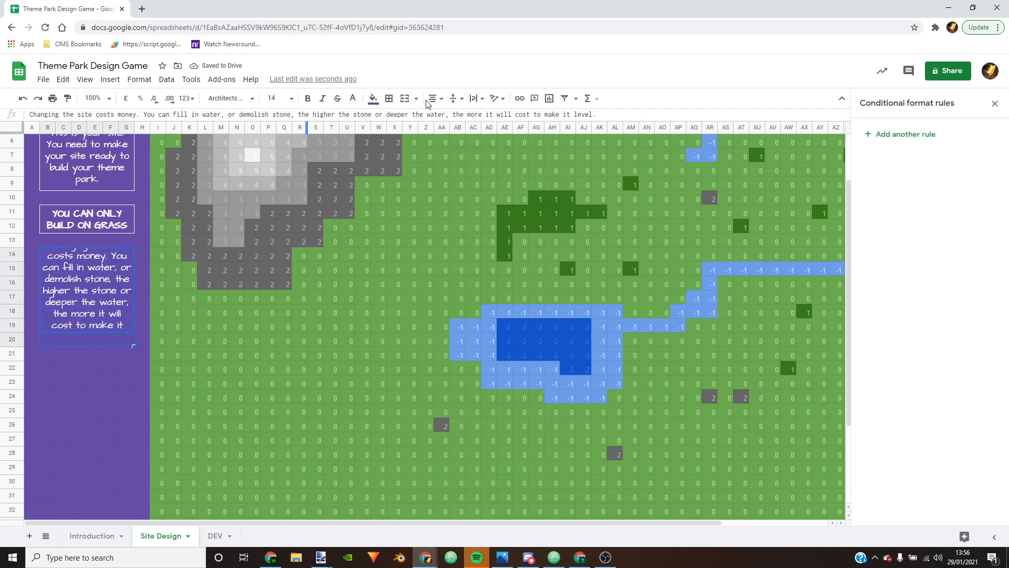
{"action": "left_click", "coordinate": [403, 98]}
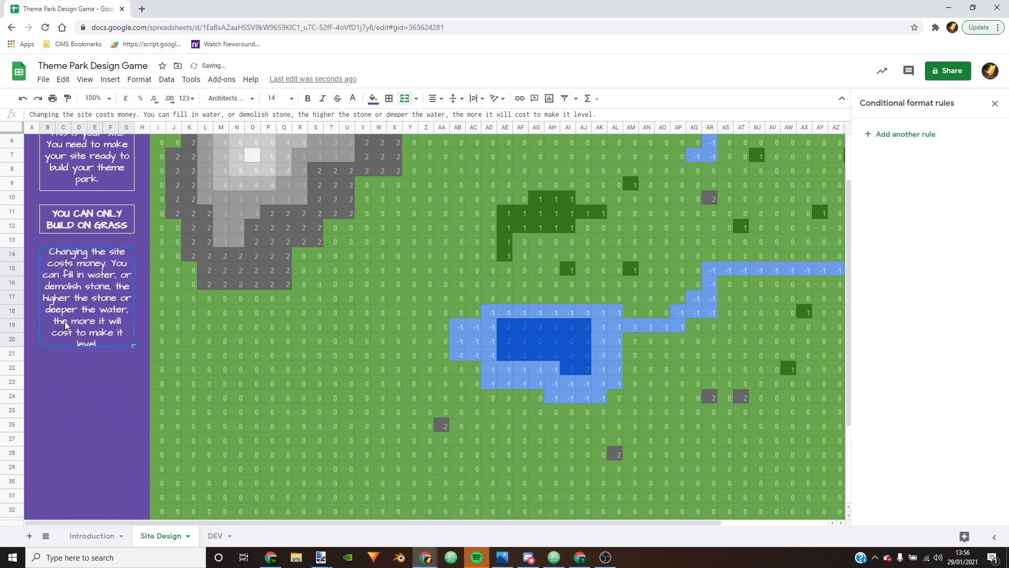
Step: Extend the site-change text's merged cell to B14:G21 and add an outer border around it
{"action": "left_click", "coordinate": [65, 369]}
{"action": "left_click_drag", "start_coordinate": [103, 311], "coordinate": [99, 352]}
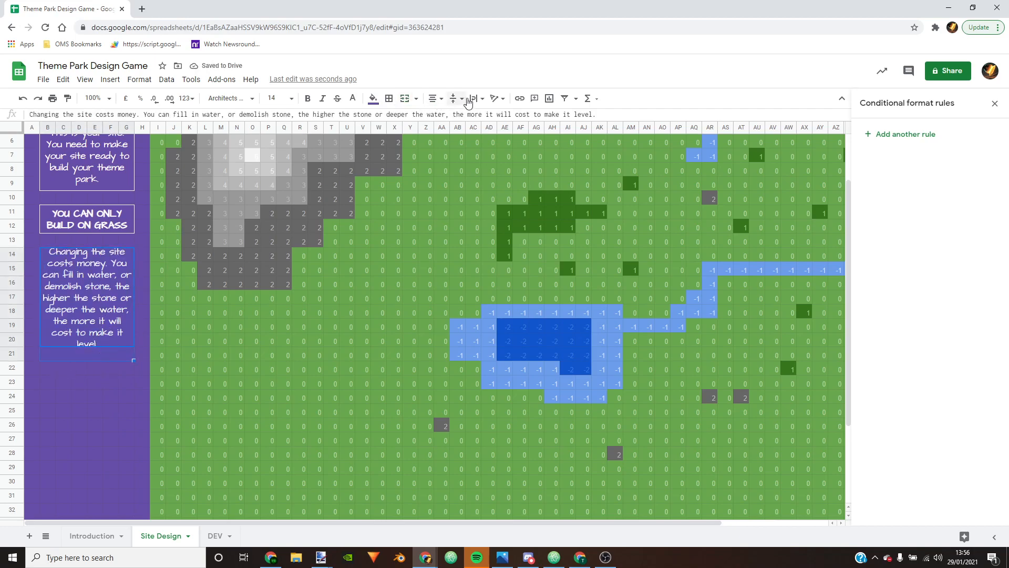
{"action": "left_click", "coordinate": [404, 99]}
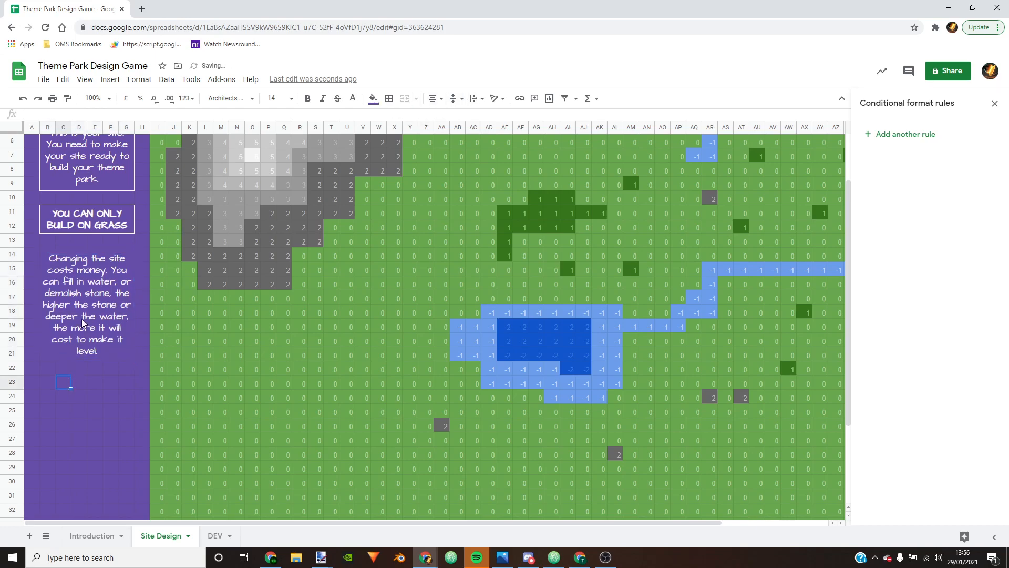
{"action": "left_click", "coordinate": [387, 98]}
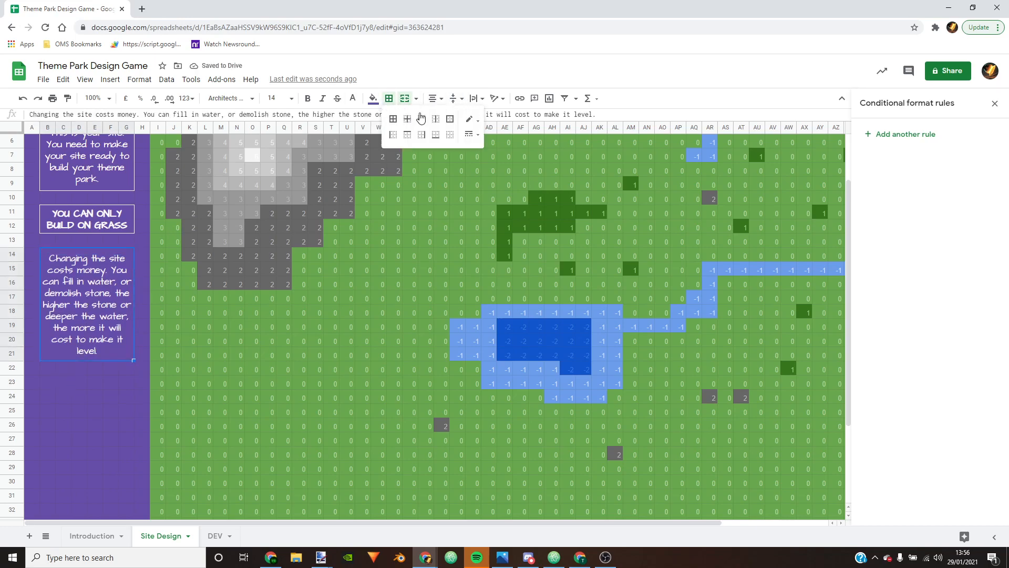
{"action": "left_click", "coordinate": [102, 387]}
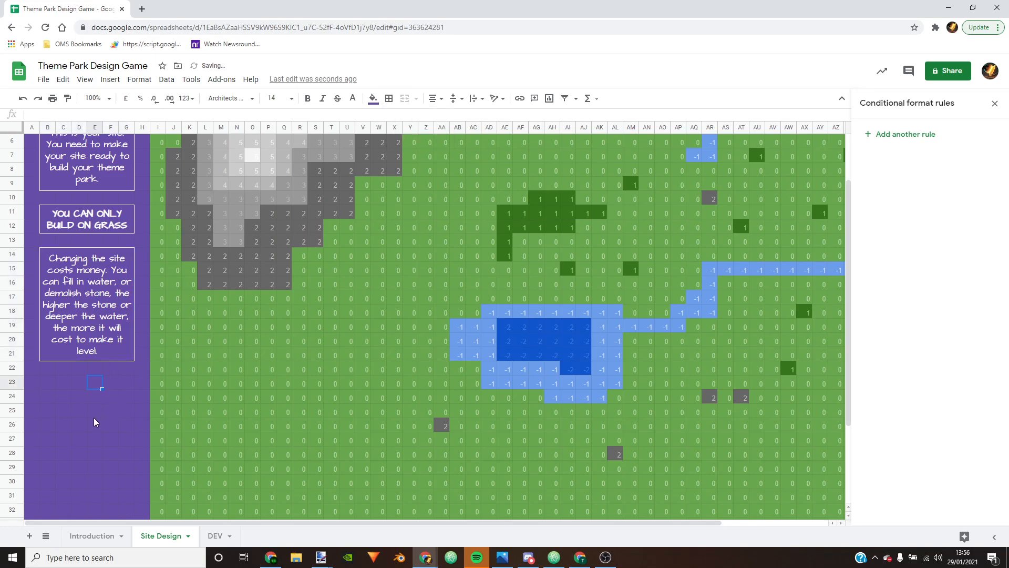
Step: Merge cells B23:G23 below the site-change text and enter COST OF CHANGES
{"action": "scroll", "coordinate": [71, 358], "scroll_direction": "down", "scroll_amount": 2}
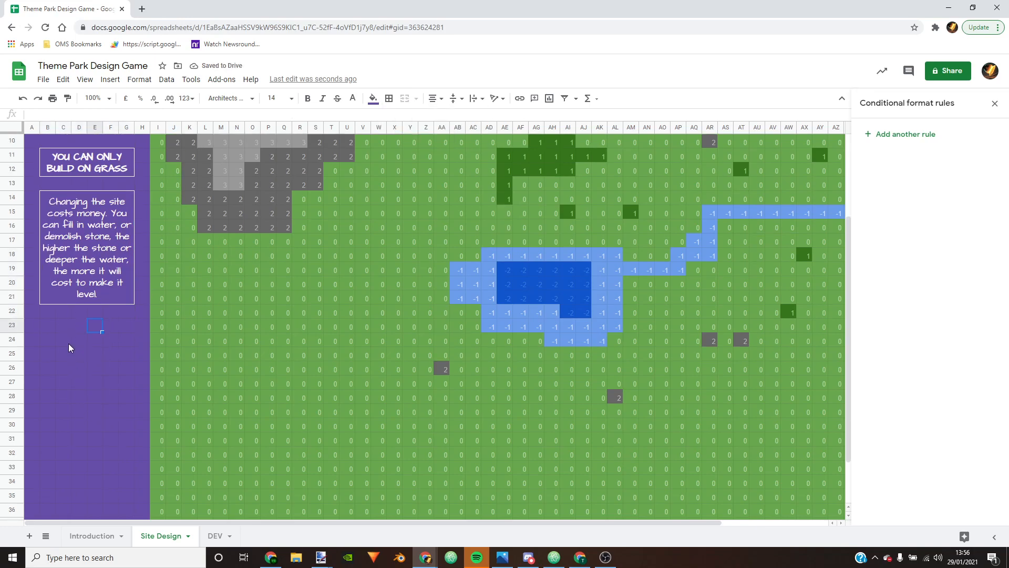
{"action": "left_click_drag", "start_coordinate": [57, 324], "coordinate": [120, 352]}
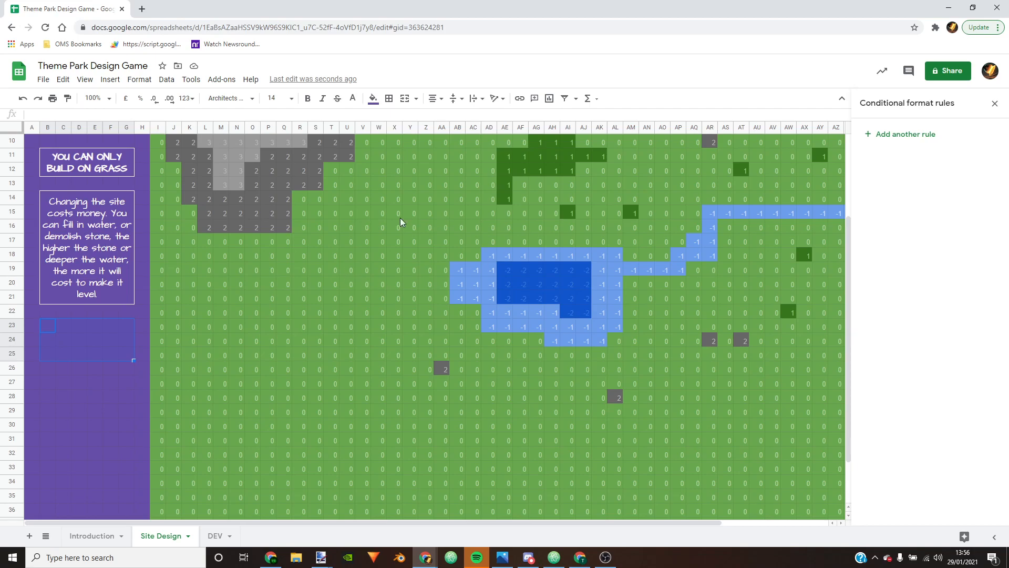
{"action": "left_click_drag", "start_coordinate": [49, 327], "coordinate": [125, 327]}
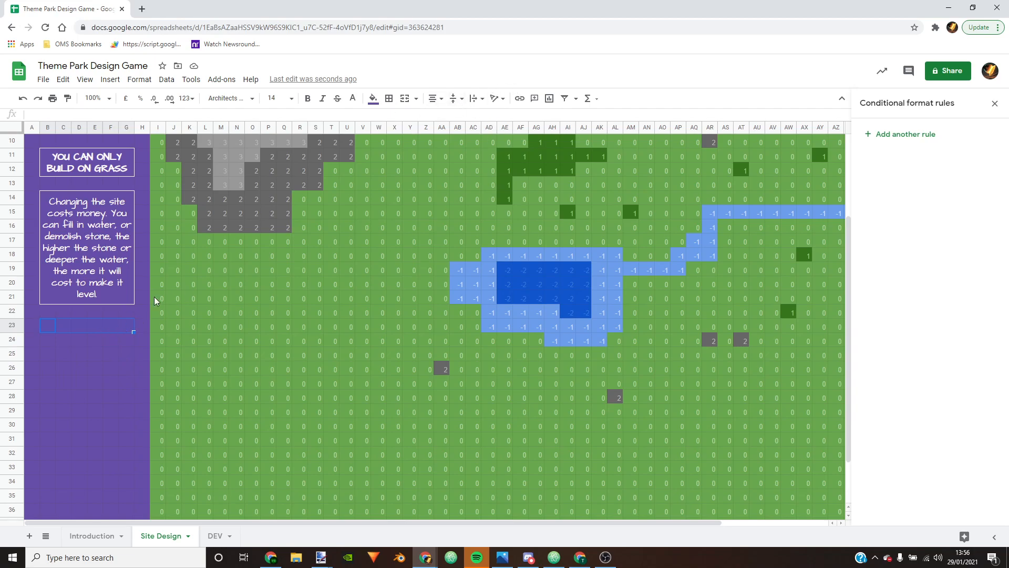
{"action": "left_click", "coordinate": [405, 99]}
{"action": "type", "text": "cos"}
{"action": "key", "text": "BackSpace"}
{"action": "key", "text": "BackSpace"}
{"action": "key", "text": "BackSpace"}
{"action": "type", "text": "COST"}
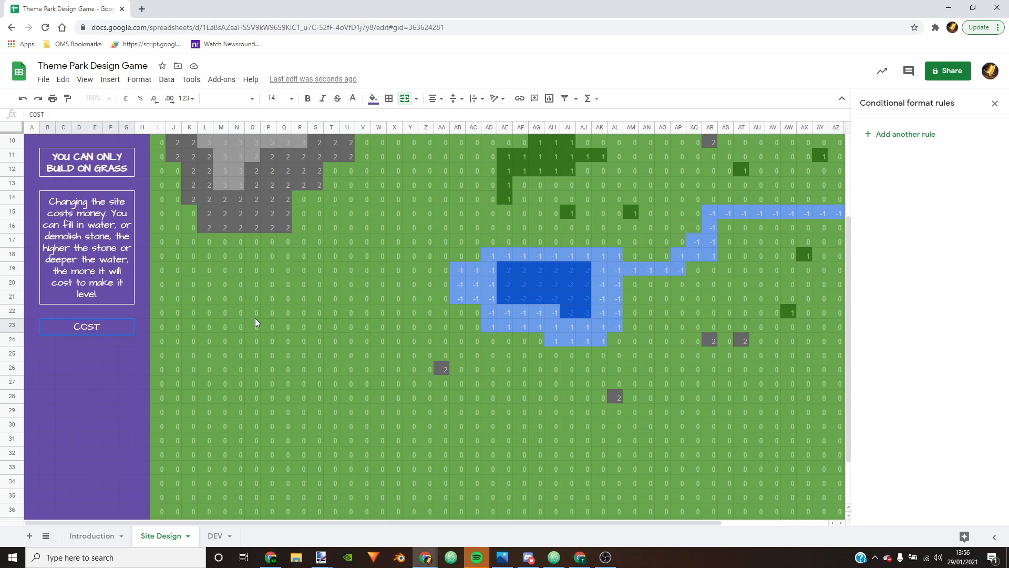
{"action": "type", "text": " OF CHANGES"}
{"action": "key", "text": "Return"}
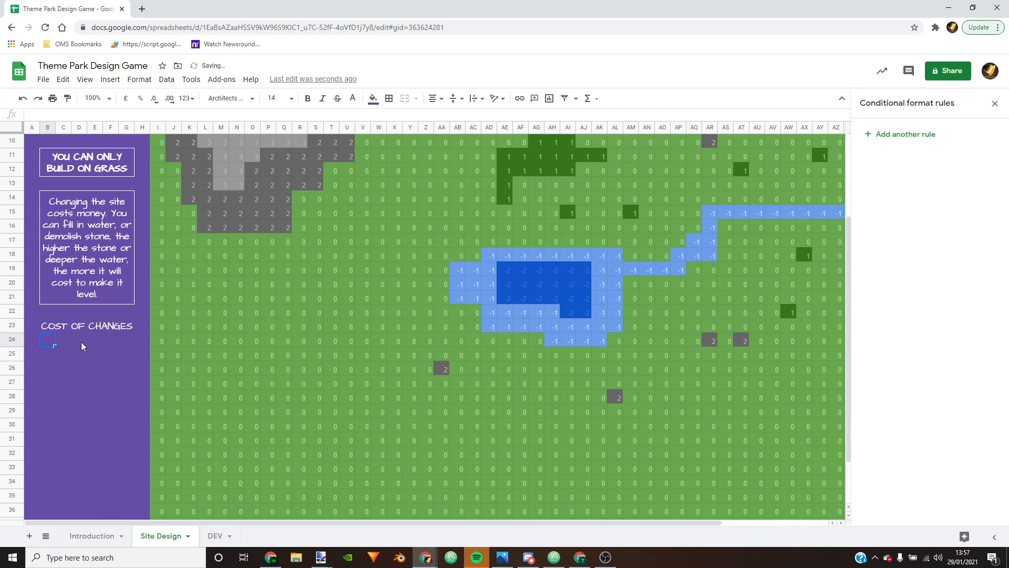
Step: Merge cells B24:G25 below the COST OF CHANGES heading and apply all borders to B23:G25
{"action": "left_click_drag", "start_coordinate": [48, 346], "coordinate": [126, 359]}
{"action": "left_click", "coordinate": [405, 98]}
{"action": "left_click", "coordinate": [84, 396]}
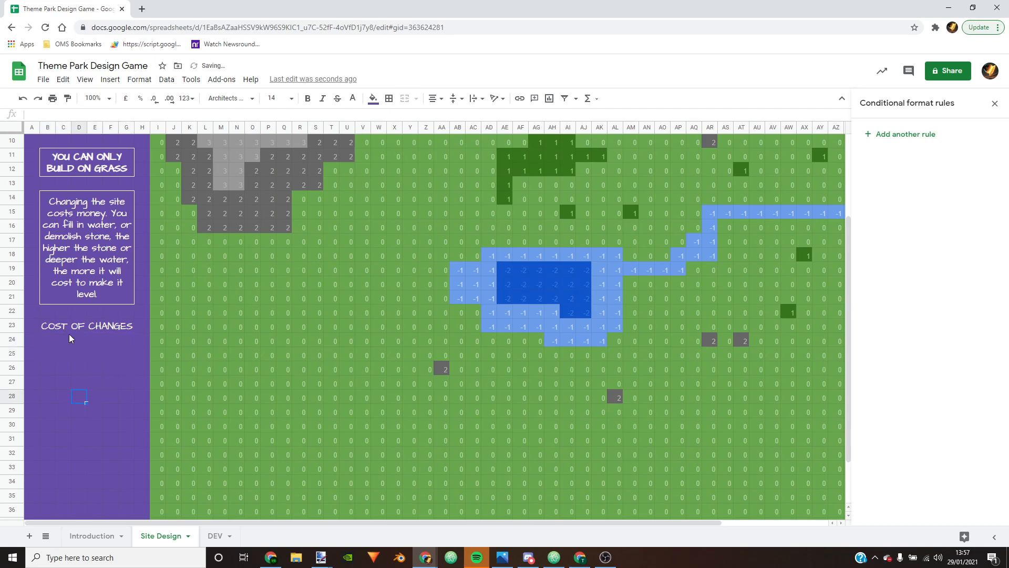
{"action": "left_click_drag", "start_coordinate": [53, 325], "coordinate": [70, 352]}
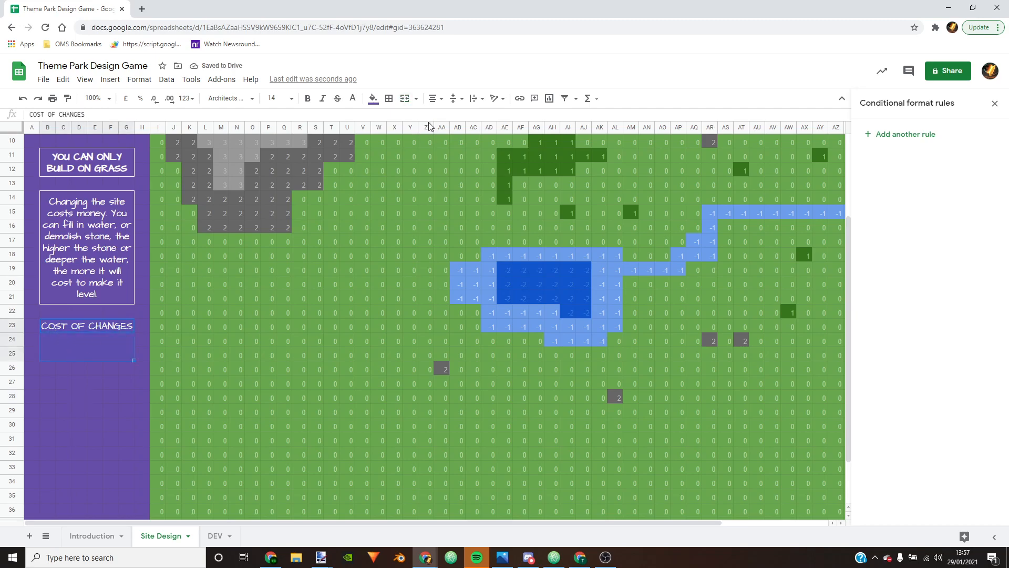
{"action": "left_click", "coordinate": [389, 99]}
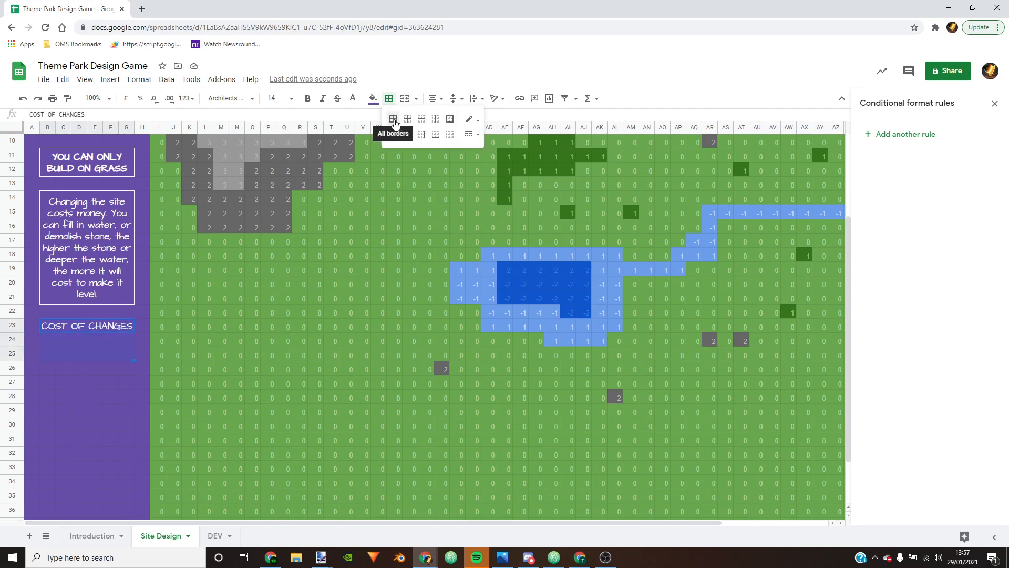
{"action": "left_click", "coordinate": [393, 119]}
{"action": "left_click", "coordinate": [108, 407]}
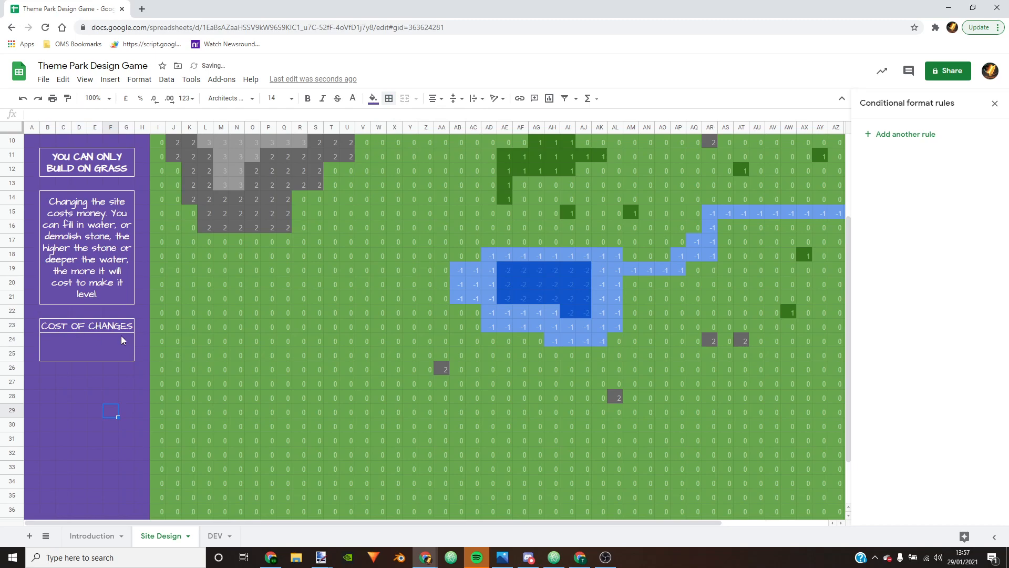
{"action": "left_click", "coordinate": [87, 348]}
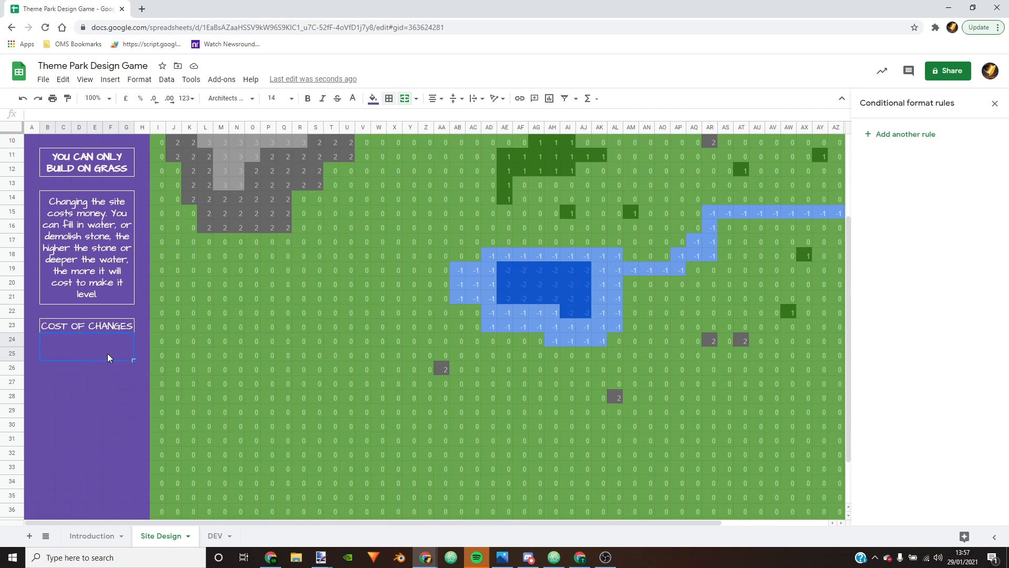
Step: Merge cells B27:G29 and enter "To change your site simply enter the correct number using the table below"
{"action": "left_click_drag", "start_coordinate": [45, 383], "coordinate": [109, 388]}
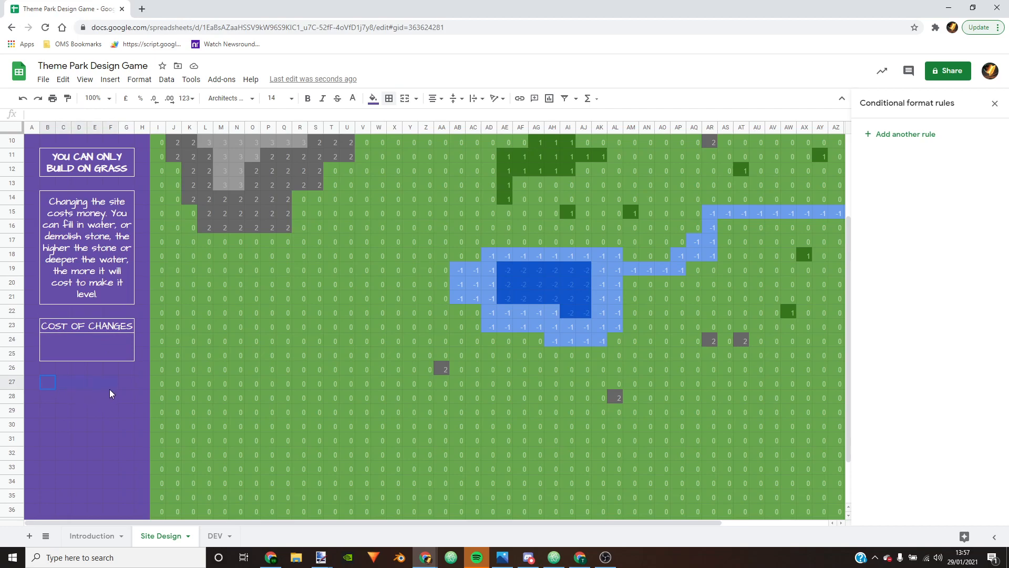
{"action": "left_click_drag", "start_coordinate": [109, 389], "coordinate": [125, 411]}
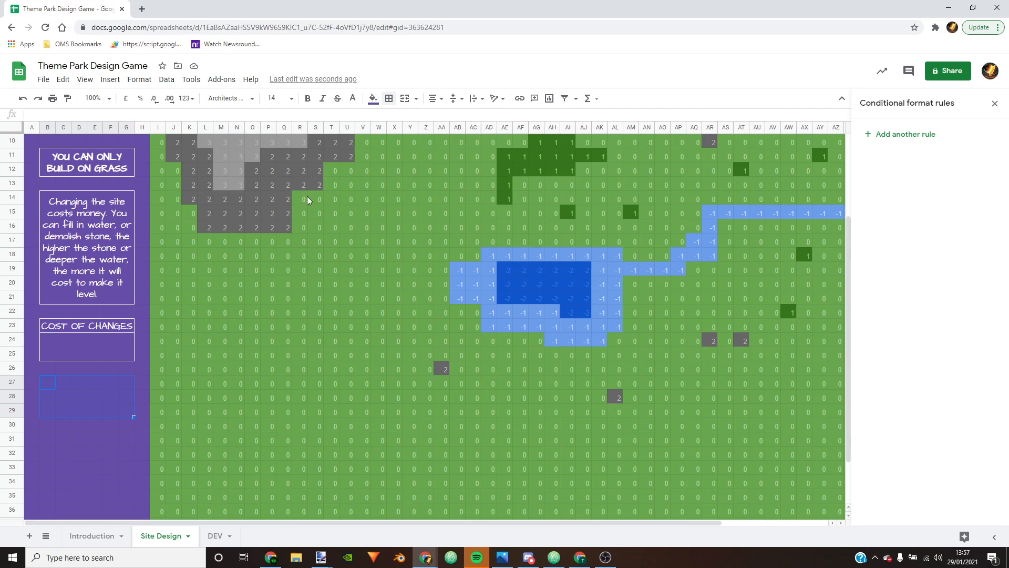
{"action": "left_click", "coordinate": [404, 98]}
{"action": "type", "text": "To "}
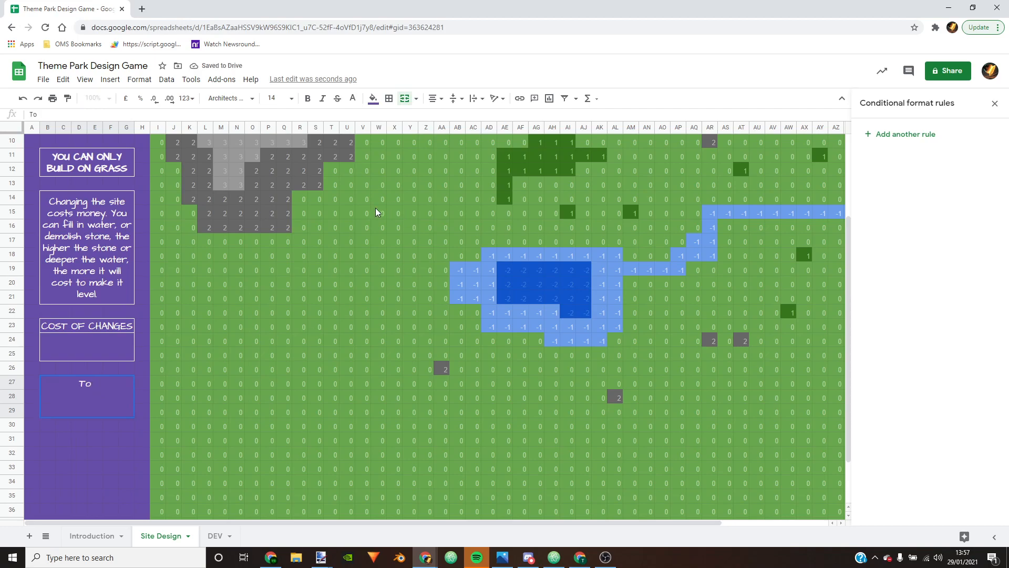
{"action": "type", "text": "change your site simply h"}
{"action": "key", "text": "BackSpace"}
{"action": "type", "text": "enter "}
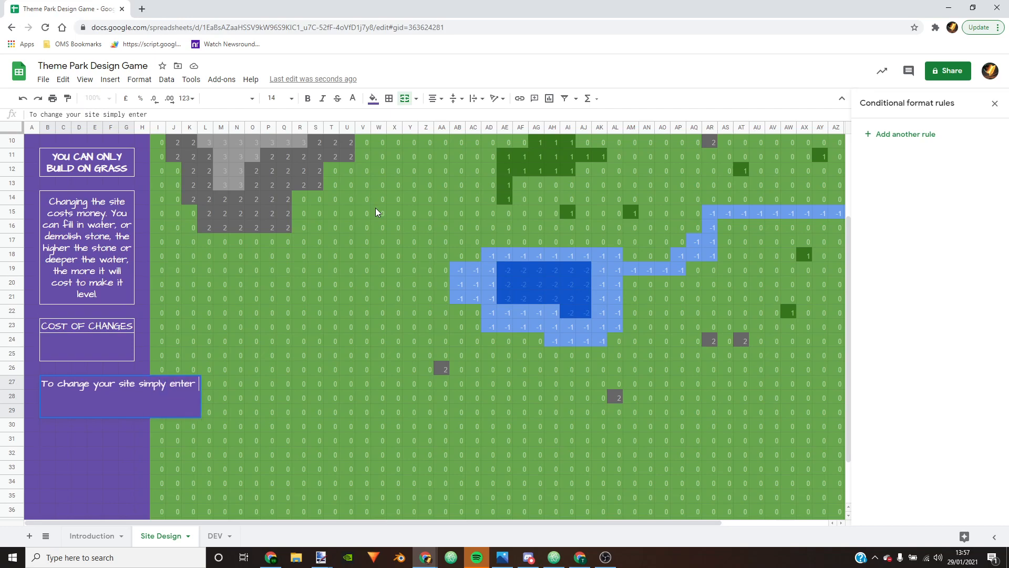
{"action": "type", "text": "the cor"}
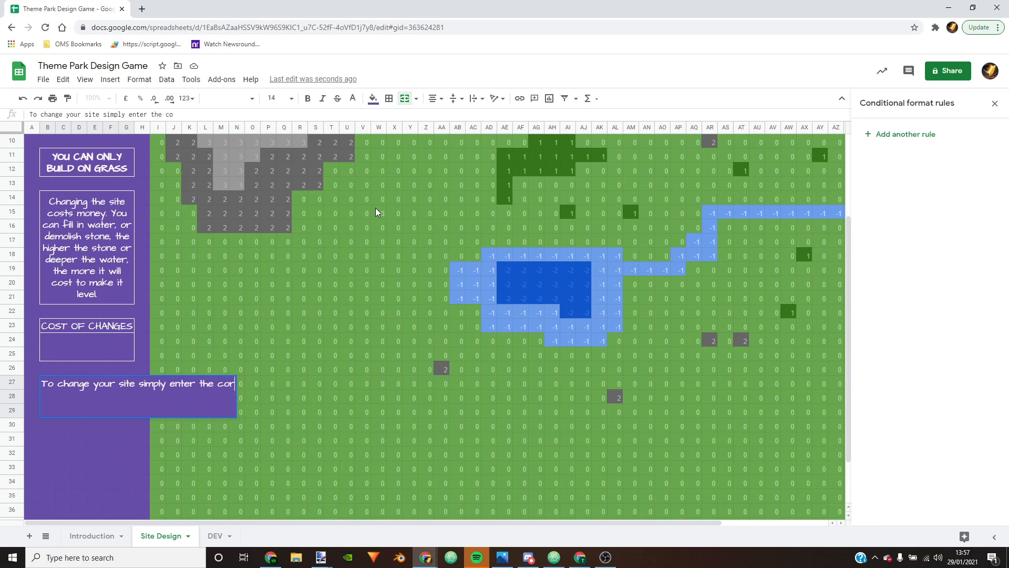
{"action": "type", "text": "rect numbe"}
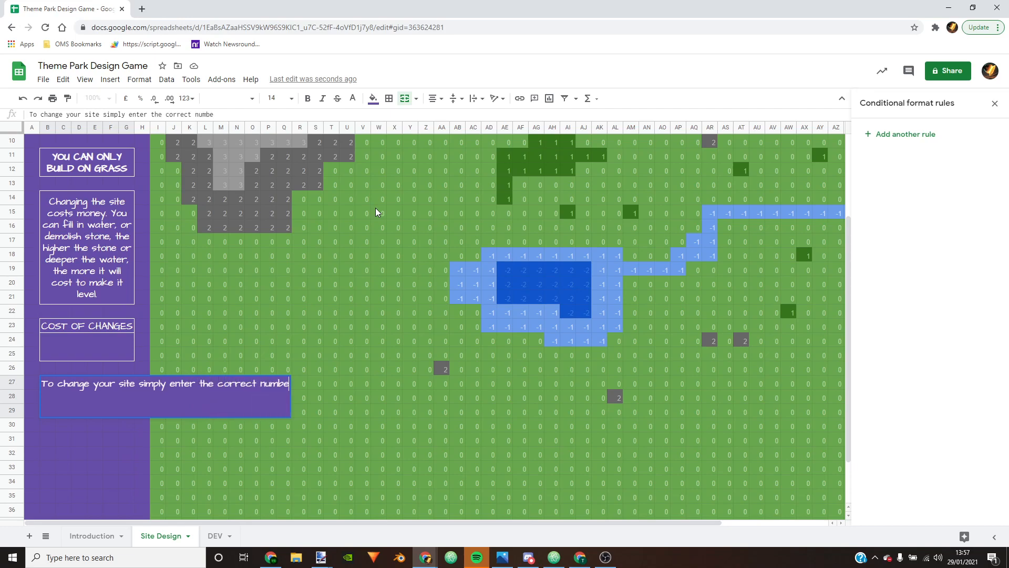
{"action": "type", "text": "r us"}
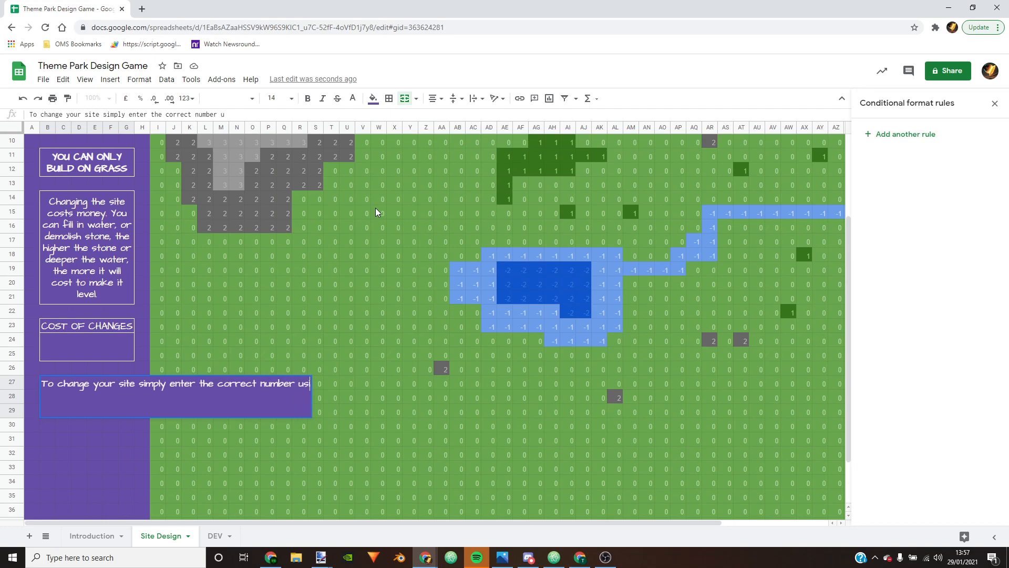
{"action": "type", "text": "ing the table below"}
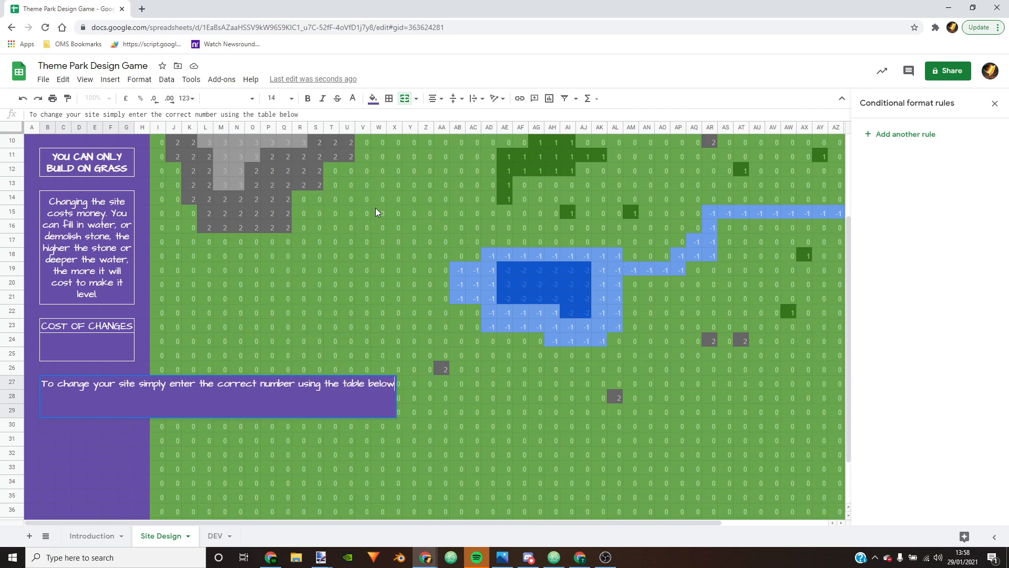
{"action": "key", "text": "Return"}
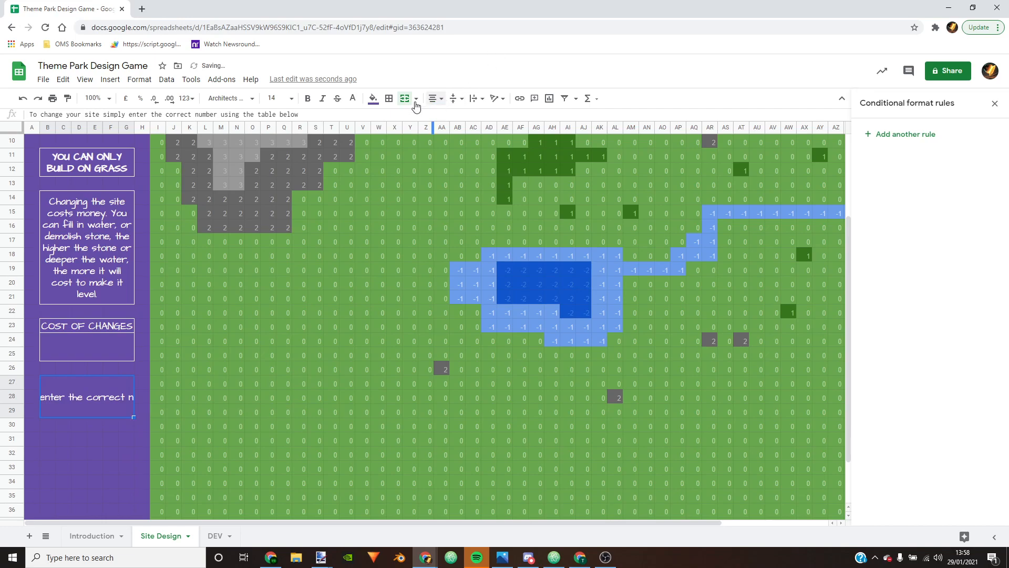
Step: Wrap the "To change your site" text and extend its merged cell to B27:G30
{"action": "left_click", "coordinate": [475, 98]}
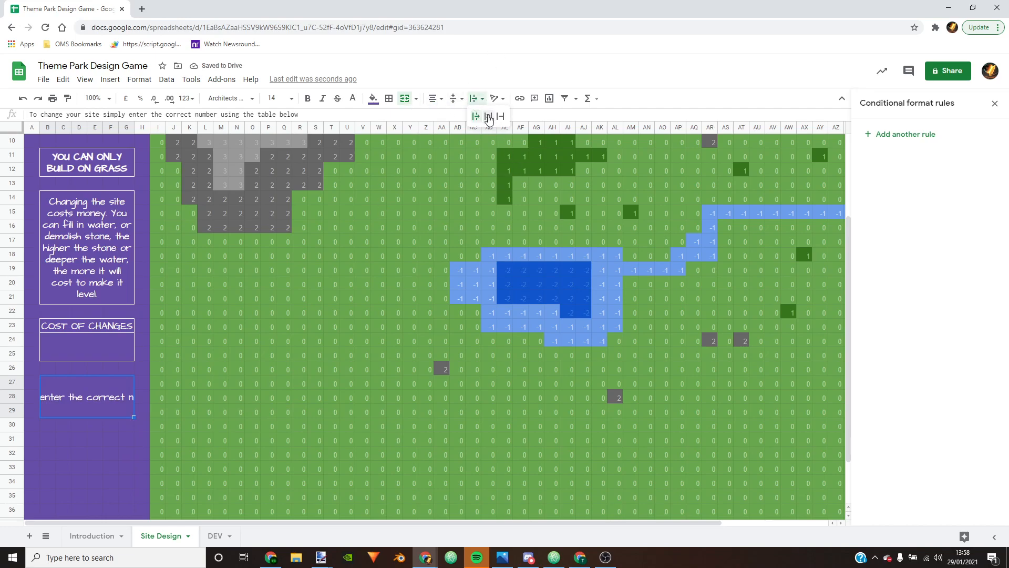
{"action": "left_click", "coordinate": [489, 116]}
{"action": "left_click_drag", "start_coordinate": [87, 403], "coordinate": [87, 431]}
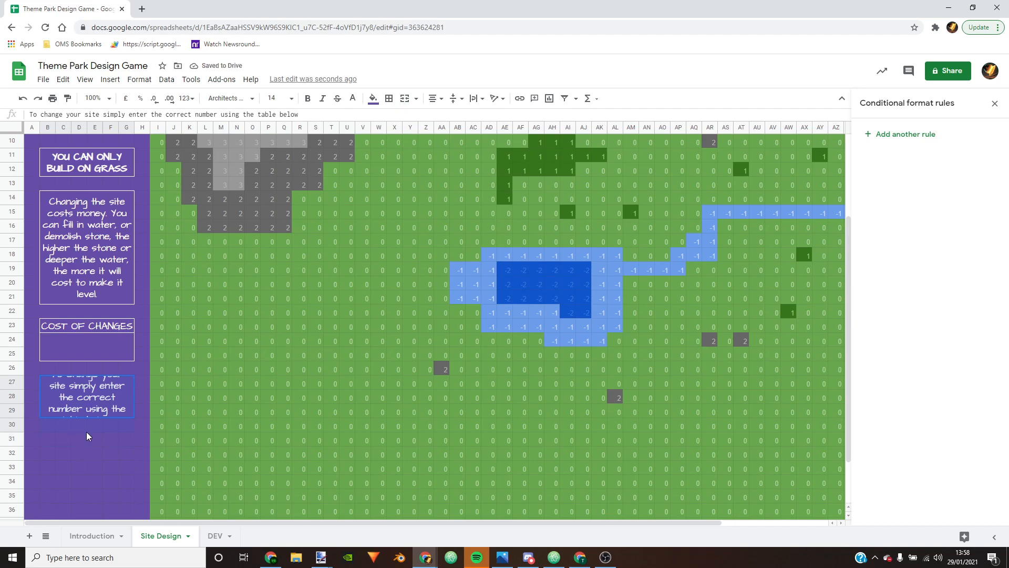
{"action": "left_click", "coordinate": [404, 99]}
{"action": "left_click", "coordinate": [100, 456]}
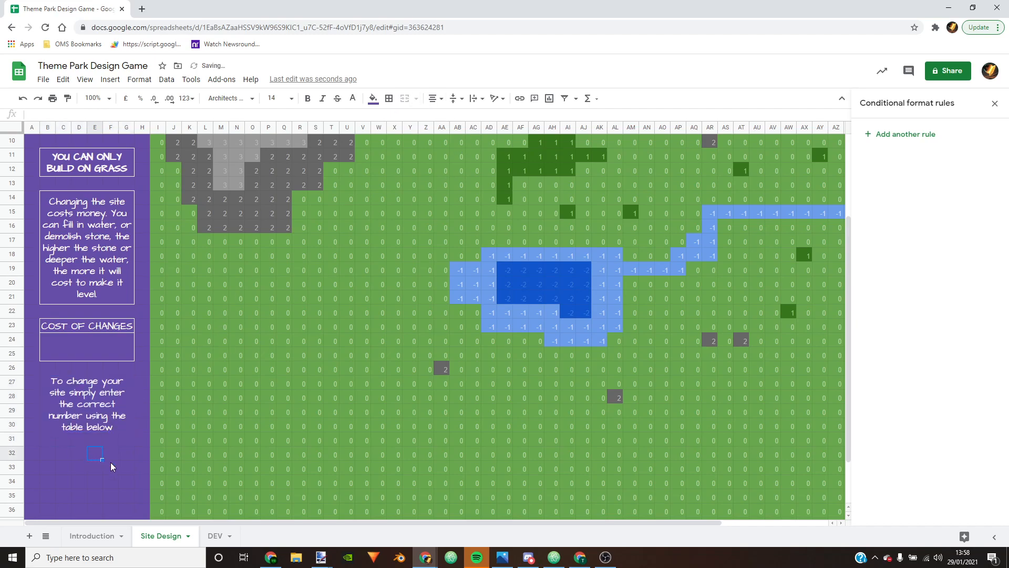
Step: Extend the "To change your site" merged cell to B27:G31 and add a border around it
{"action": "left_click_drag", "start_coordinate": [93, 390], "coordinate": [95, 436]}
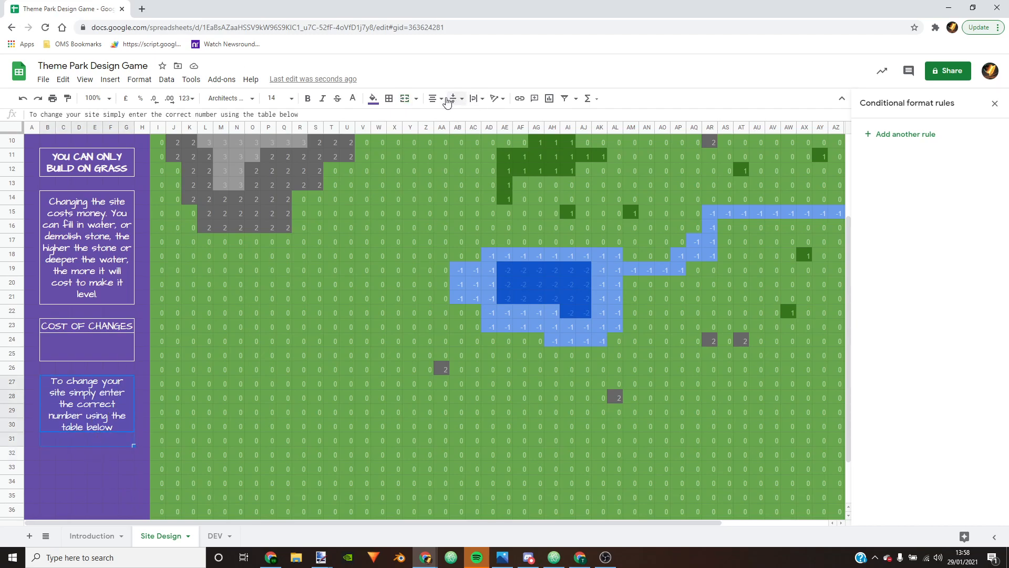
{"action": "left_click", "coordinate": [405, 98]}
{"action": "left_click", "coordinate": [389, 98]}
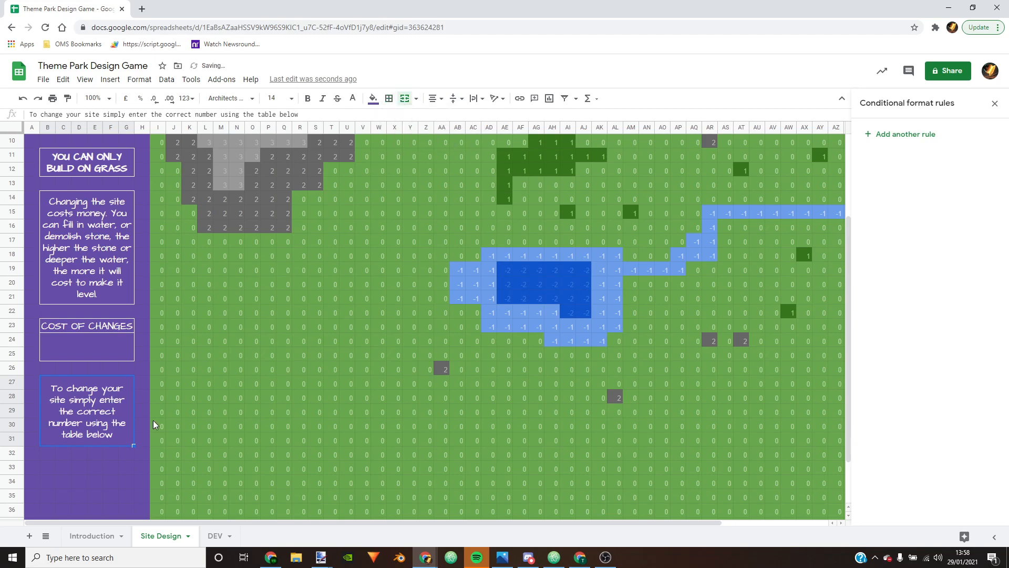
{"action": "scroll", "coordinate": [152, 415], "scroll_direction": "down", "scroll_amount": 2}
{"action": "left_click", "coordinate": [112, 411]}
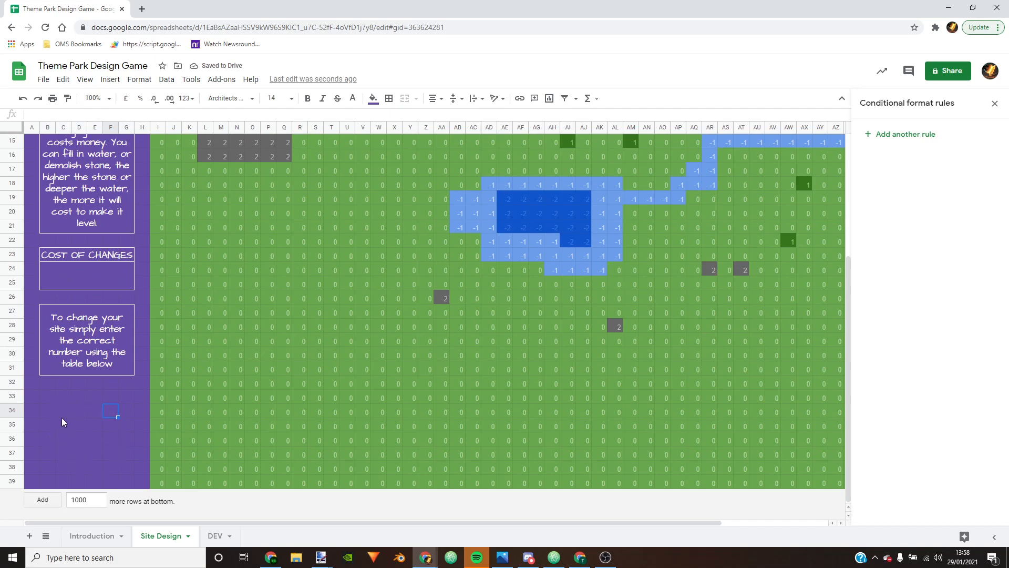
Step: Set the font size of the "This is your site" text to 12
{"action": "scroll", "coordinate": [91, 421], "scroll_direction": "up", "scroll_amount": 4}
{"action": "scroll", "coordinate": [91, 416], "scroll_direction": "down", "scroll_amount": 1}
{"action": "scroll", "coordinate": [91, 415], "scroll_direction": "up", "scroll_amount": 2}
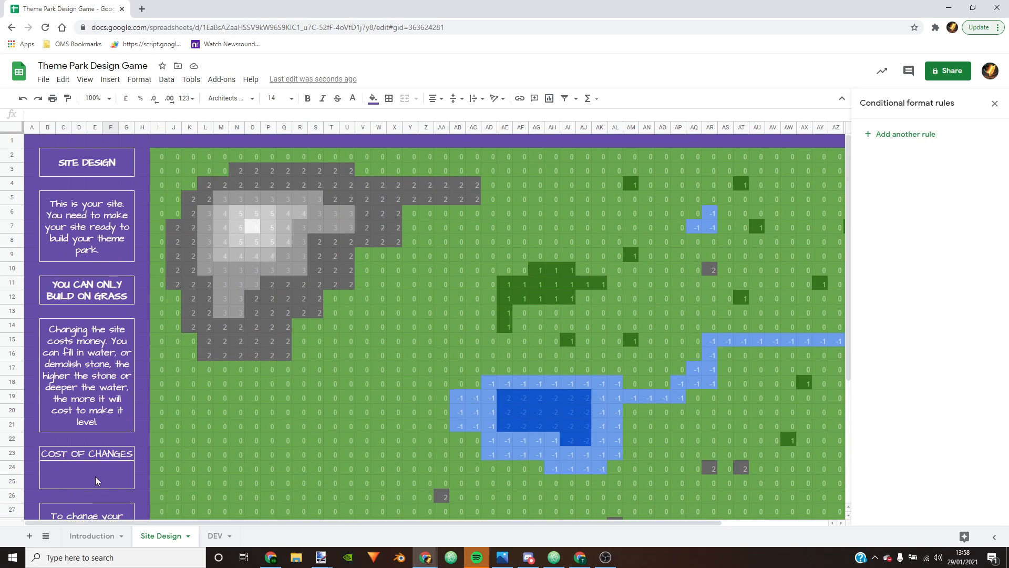
{"action": "left_click", "coordinate": [78, 236]}
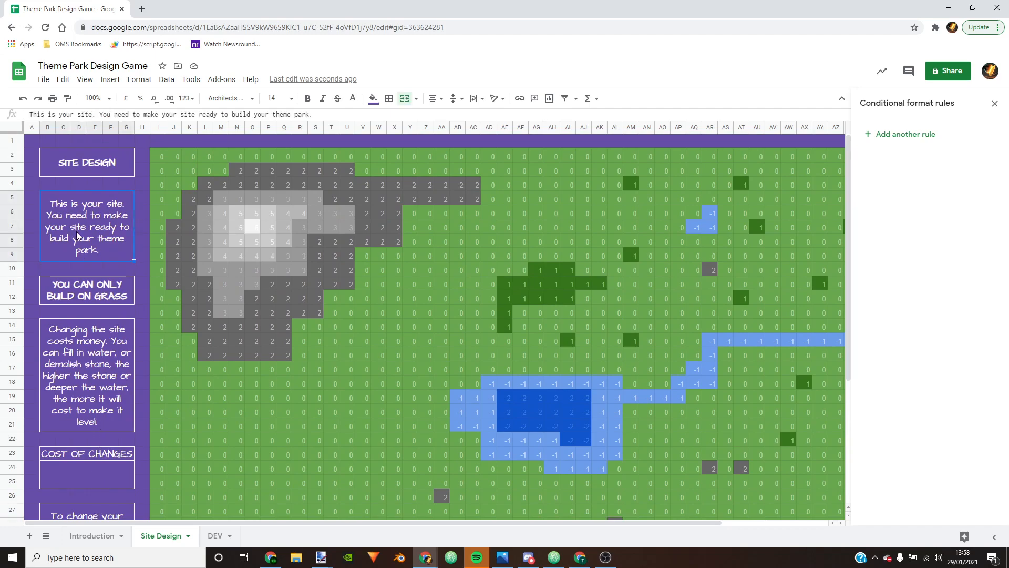
{"action": "left_click", "coordinate": [292, 100]}
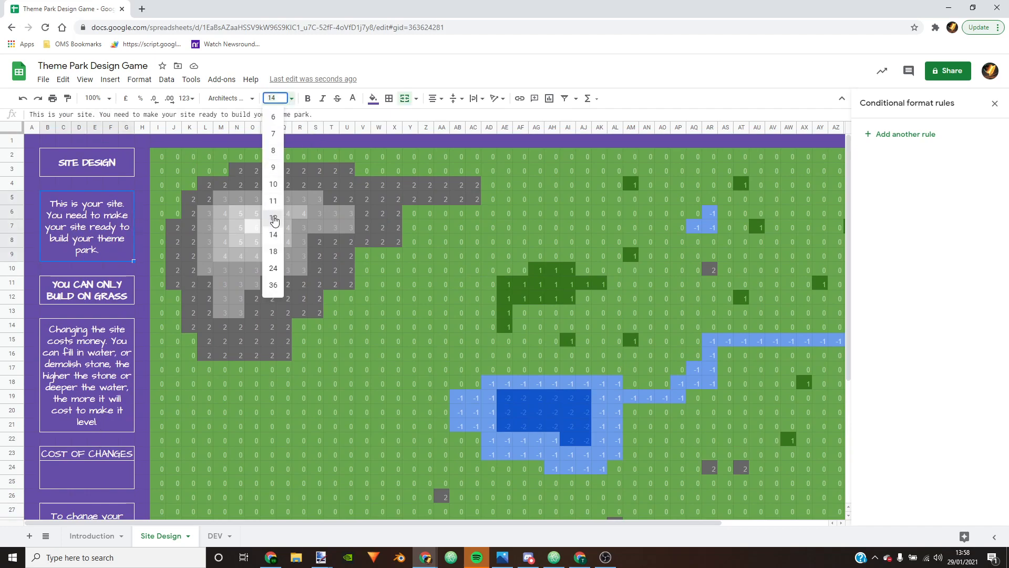
{"action": "left_click", "coordinate": [273, 221]}
{"action": "left_click", "coordinate": [98, 299]}
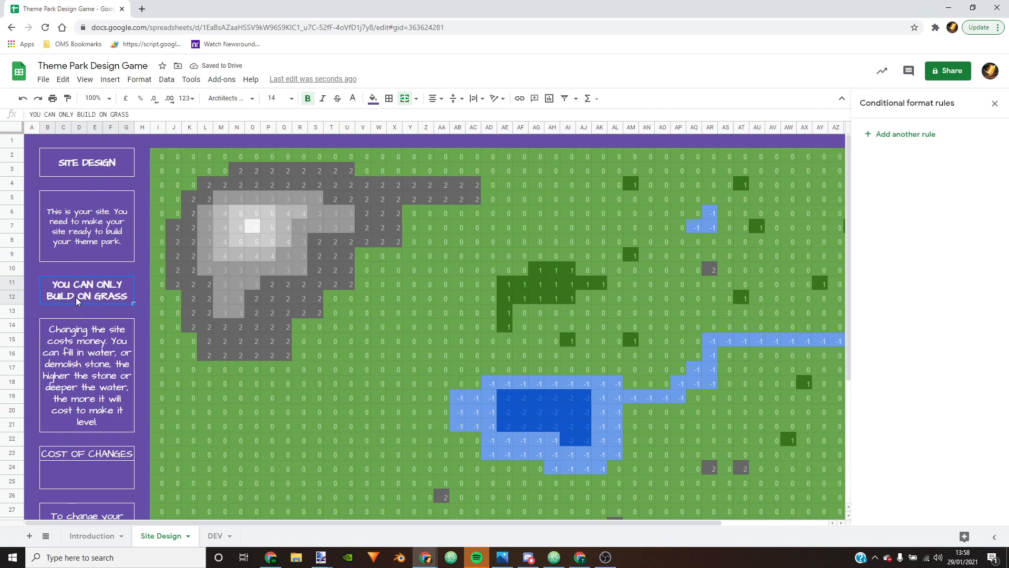
Step: Unmerge the "This is your site" cell and merge it again over only B5:G7
{"action": "left_click", "coordinate": [94, 251]}
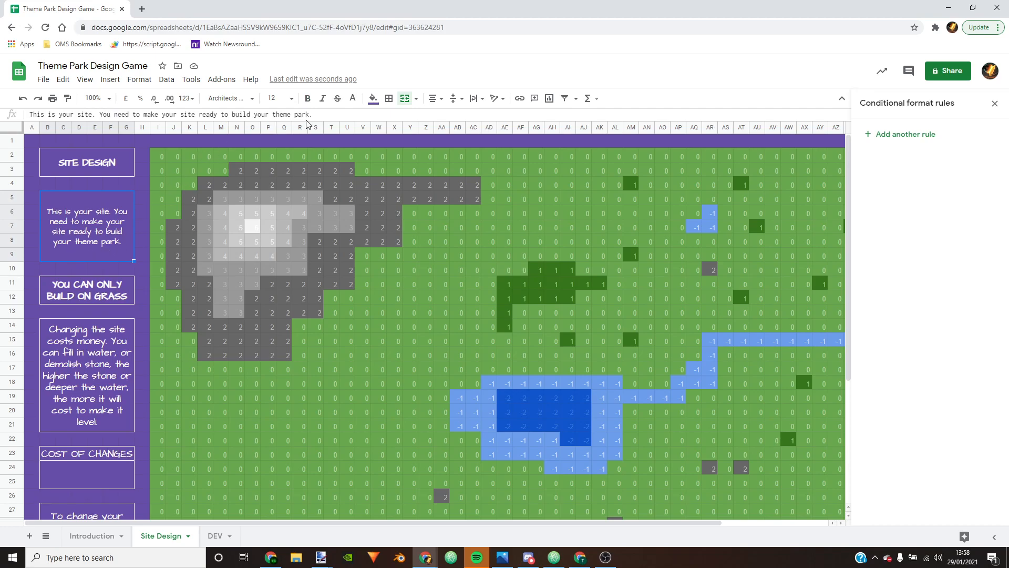
{"action": "left_click", "coordinate": [404, 101]}
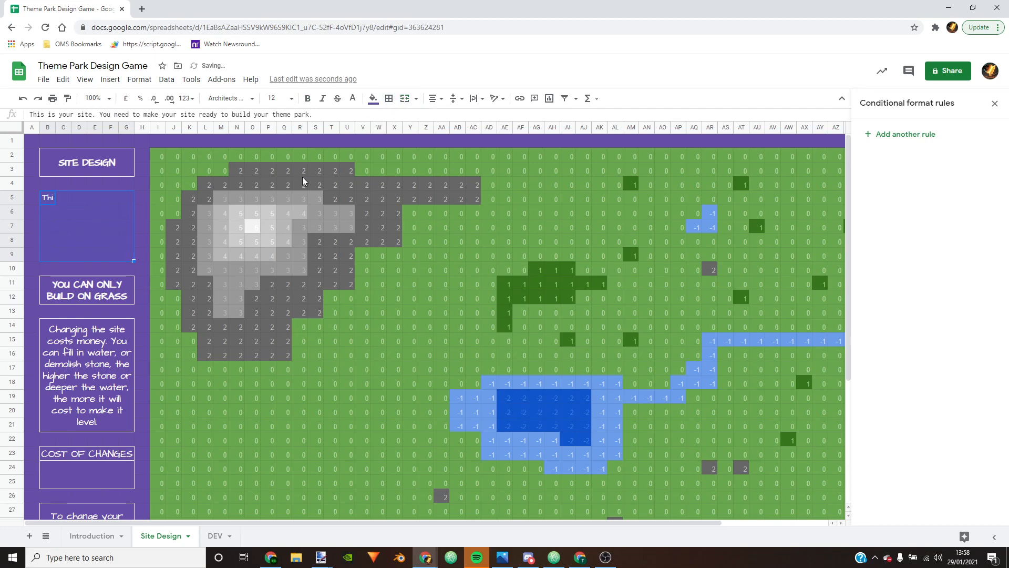
{"action": "left_click", "coordinate": [126, 292]}
{"action": "left_click_drag", "start_coordinate": [46, 198], "coordinate": [124, 231]}
{"action": "left_click", "coordinate": [404, 99]}
{"action": "left_click", "coordinate": [95, 241]}
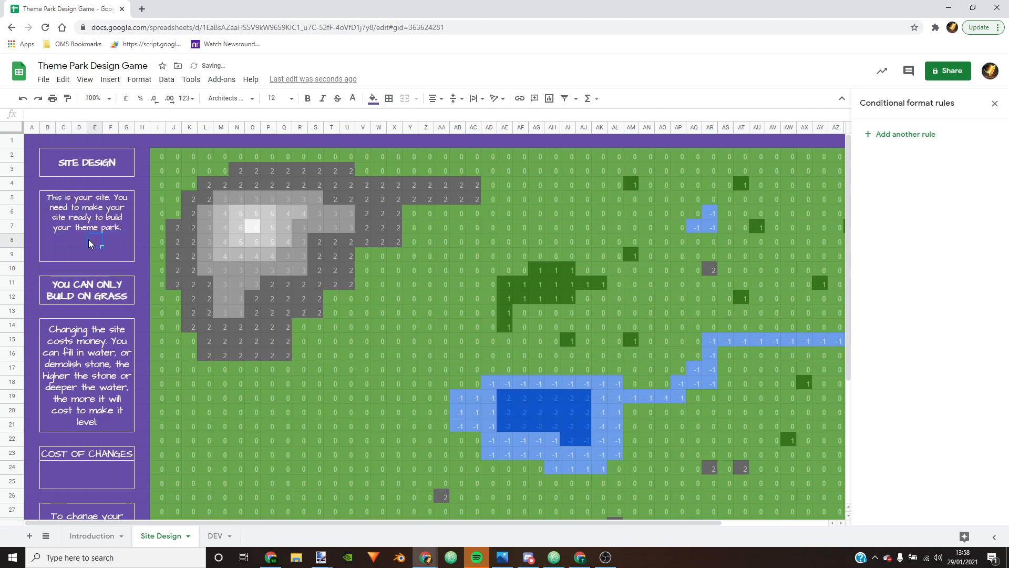
Step: Add a border around the "This is your site" cell B5:G7 and clear the borders from B8:G9
{"action": "left_click", "coordinate": [61, 200]}
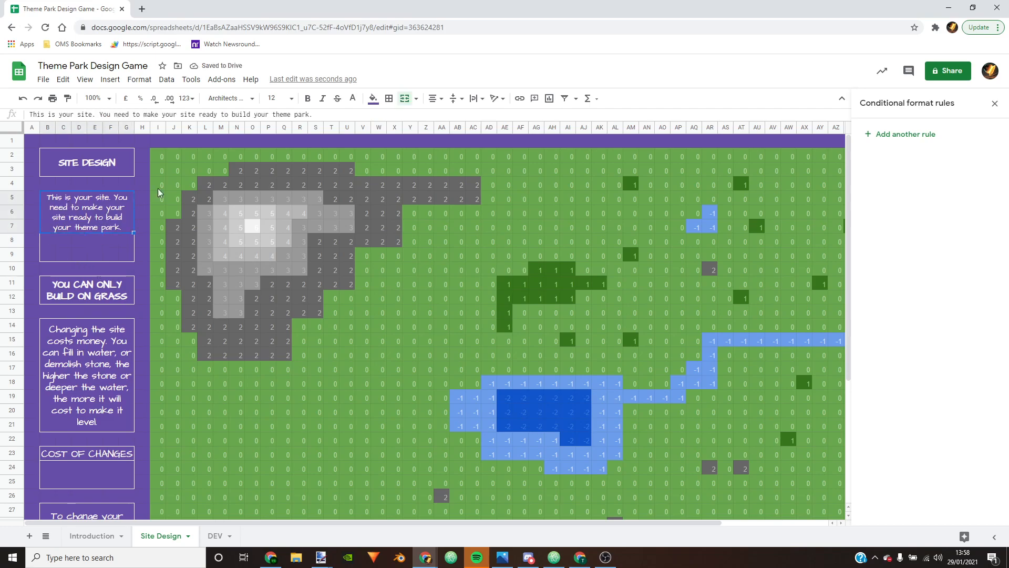
{"action": "left_click", "coordinate": [390, 100]}
{"action": "left_click", "coordinate": [393, 134]}
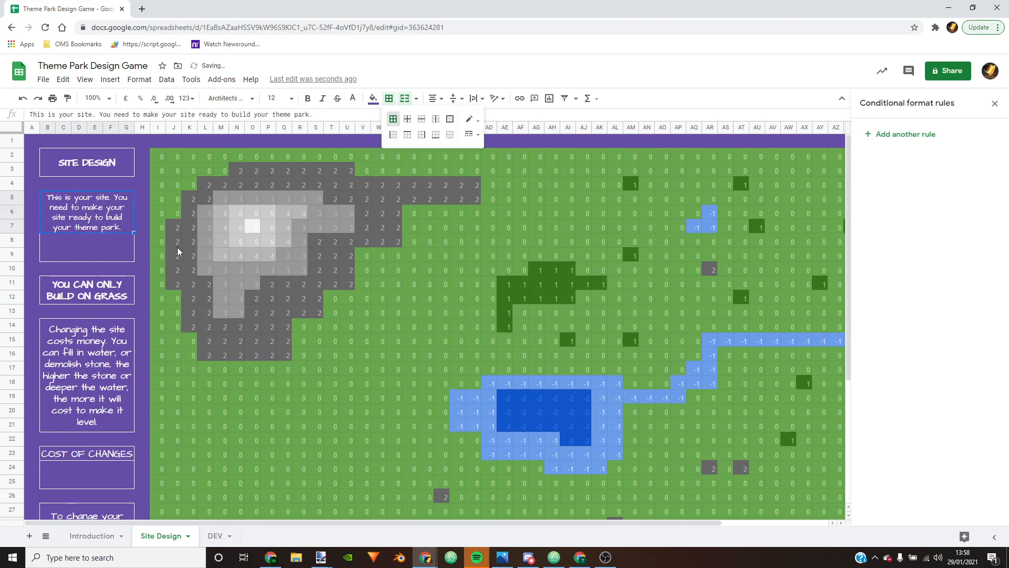
{"action": "left_click", "coordinate": [132, 262]}
{"action": "left_click_drag", "start_coordinate": [42, 243], "coordinate": [131, 257]}
{"action": "left_click", "coordinate": [388, 101]}
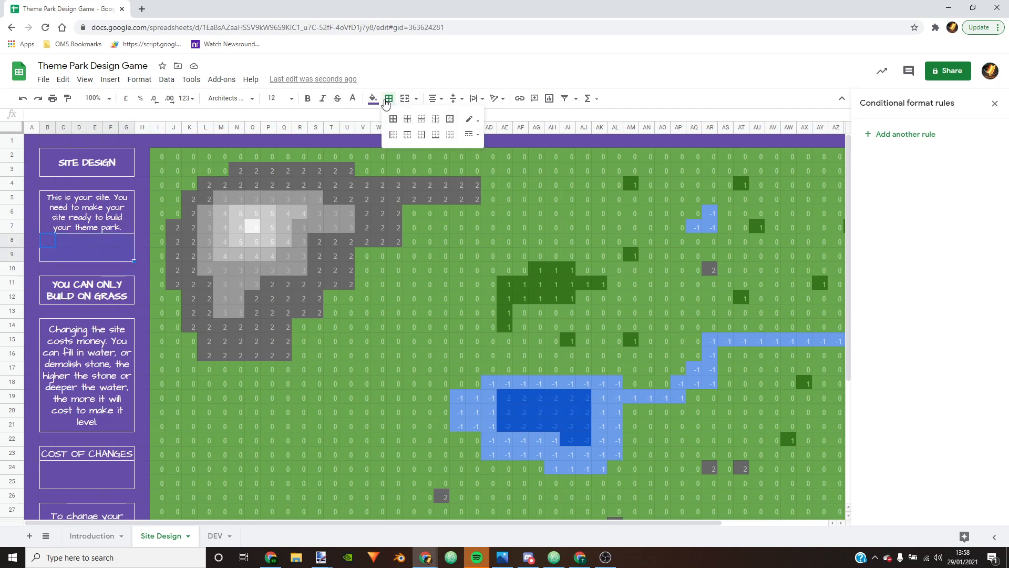
{"action": "left_click", "coordinate": [449, 137]}
Step: Try moving the YOU CAN ONLY BUILD ON GRASS cell up to B9:G10, and undo the move
{"action": "left_click", "coordinate": [117, 293]}
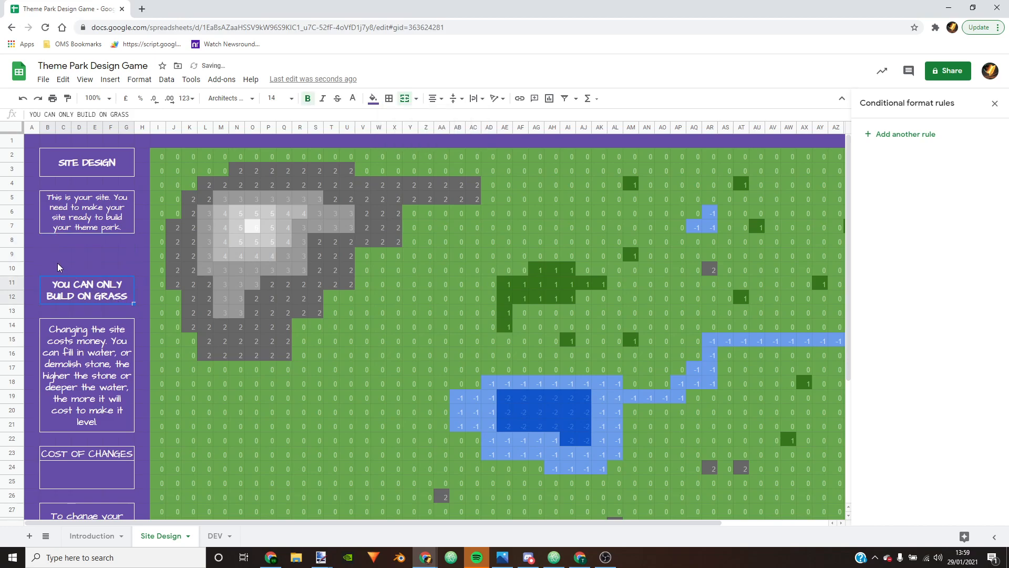
{"action": "left_click_drag", "start_coordinate": [88, 301], "coordinate": [90, 269]}
{"action": "left_click", "coordinate": [83, 309]}
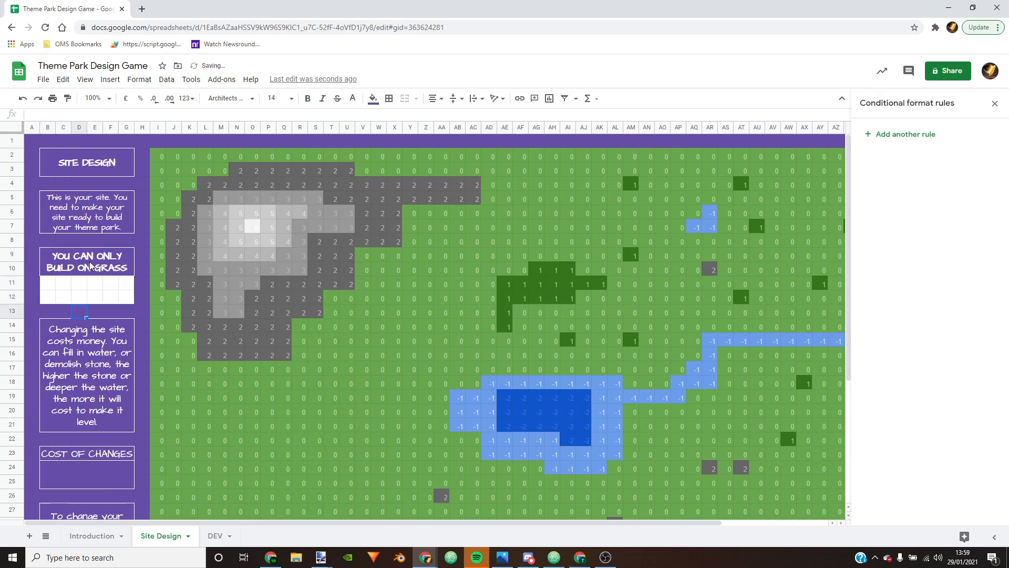
{"action": "key", "text": "ctrl+z"}
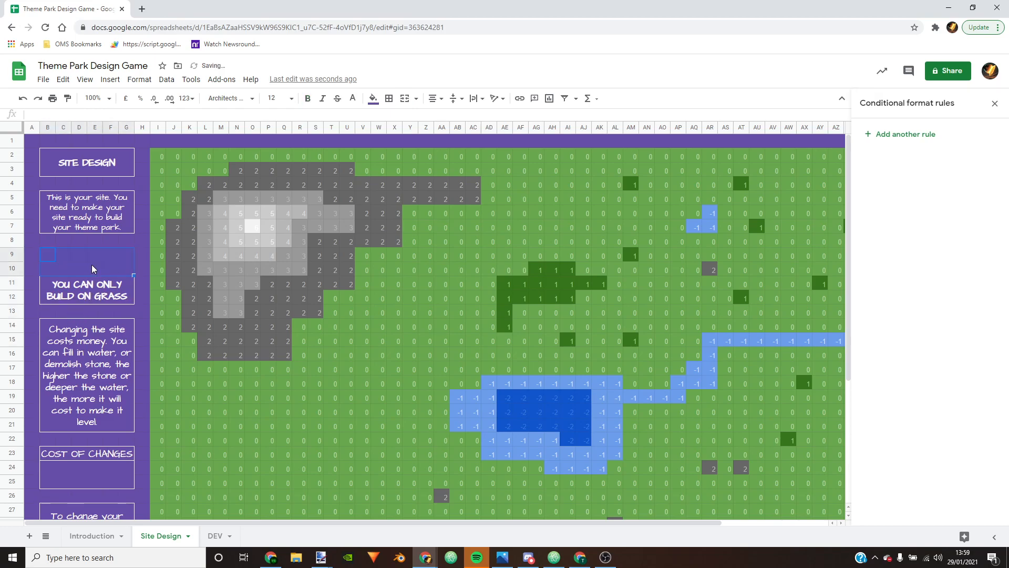
Step: Move the YOU CAN ONLY BUILD ON GRASS cell up to B9:G10
{"action": "left_click", "coordinate": [88, 303]}
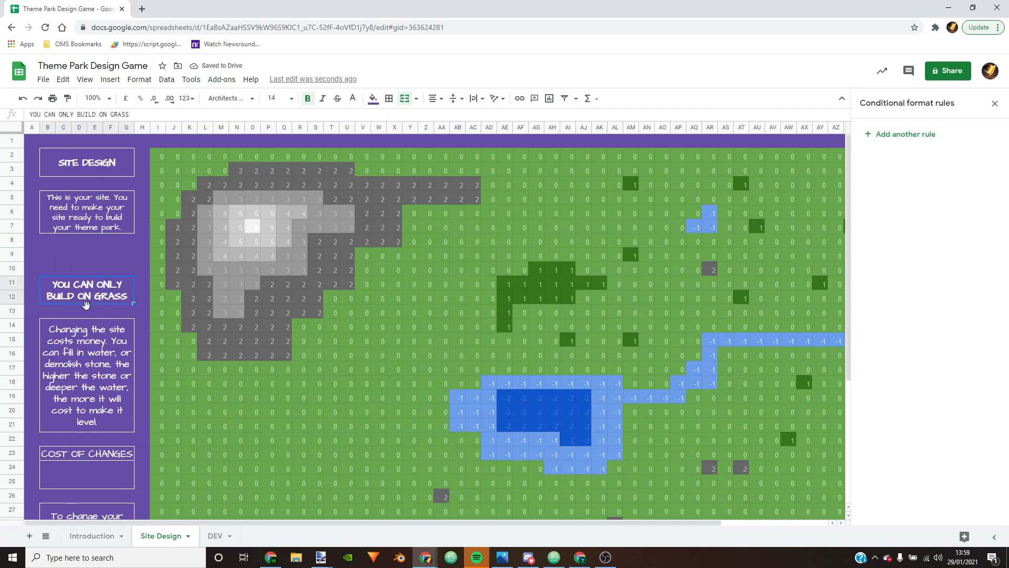
{"action": "left_click_drag", "start_coordinate": [91, 263], "coordinate": [93, 267]}
{"action": "left_click", "coordinate": [97, 309]}
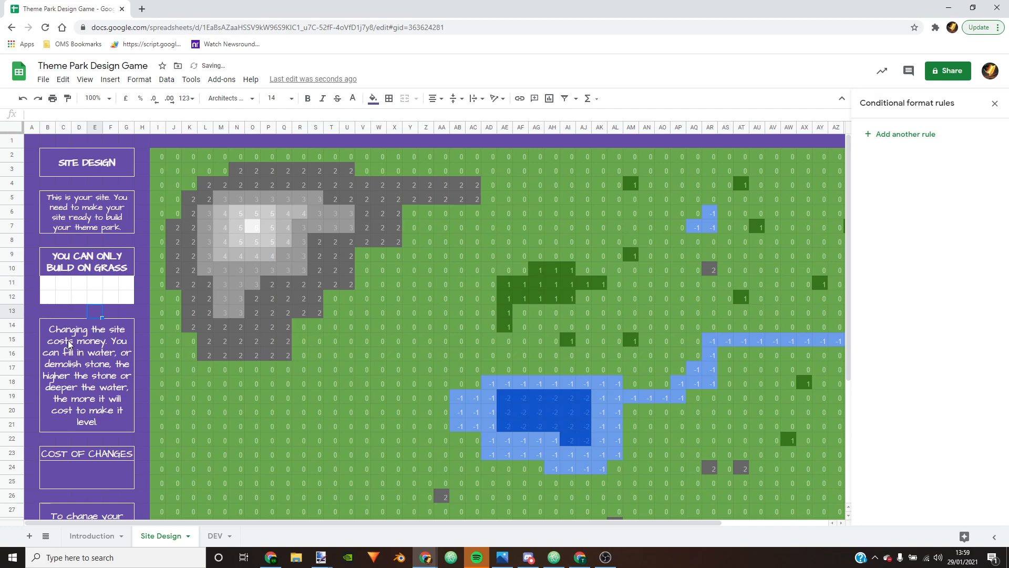
Step: Set the "Changing the site costs money" cell to font size 12, unmerge it and merge it again over only B14:G18
{"action": "left_click", "coordinate": [90, 351]}
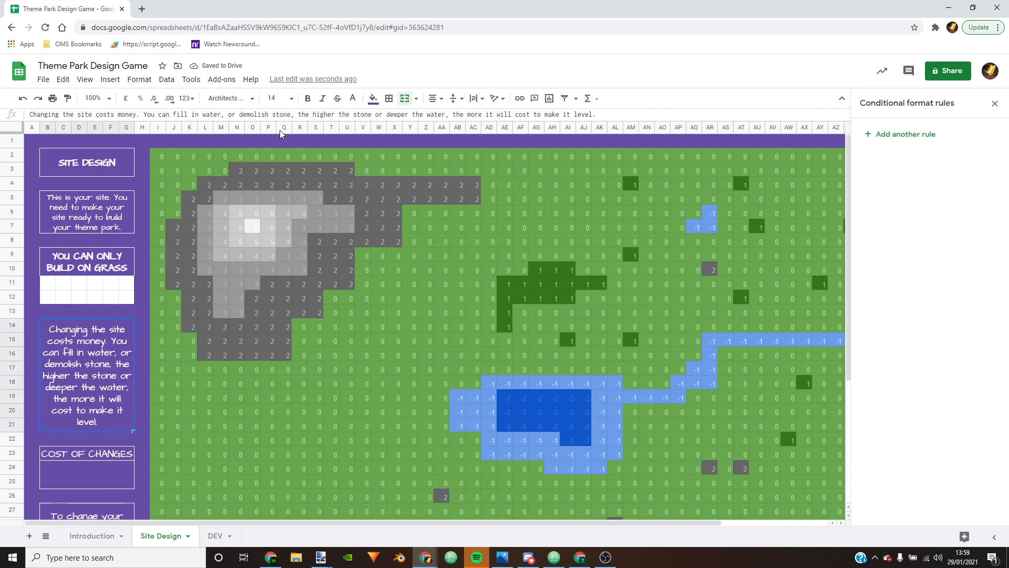
{"action": "left_click", "coordinate": [271, 98]}
{"action": "left_click", "coordinate": [274, 219]}
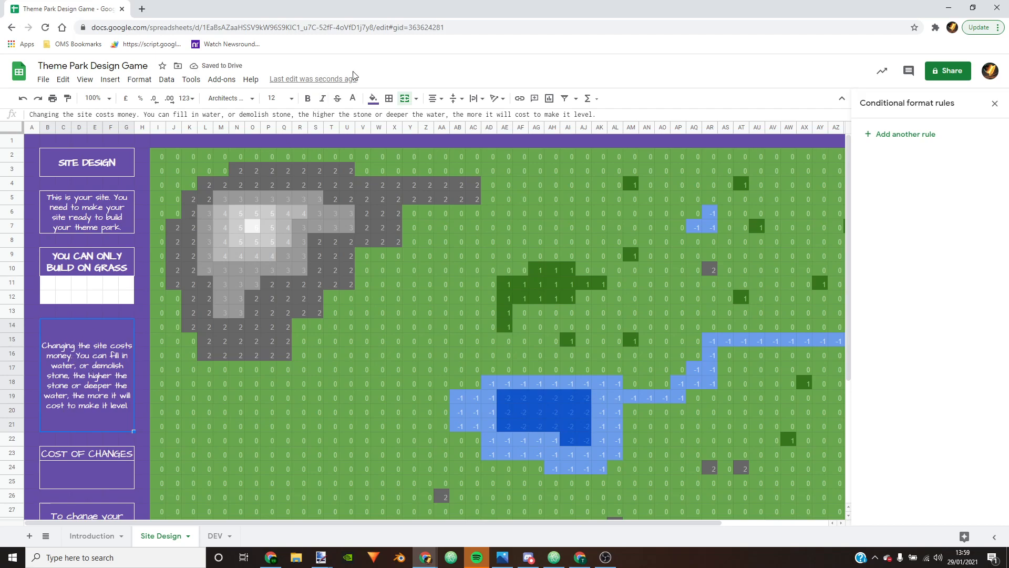
{"action": "left_click", "coordinate": [403, 100]}
{"action": "left_click", "coordinate": [81, 367]}
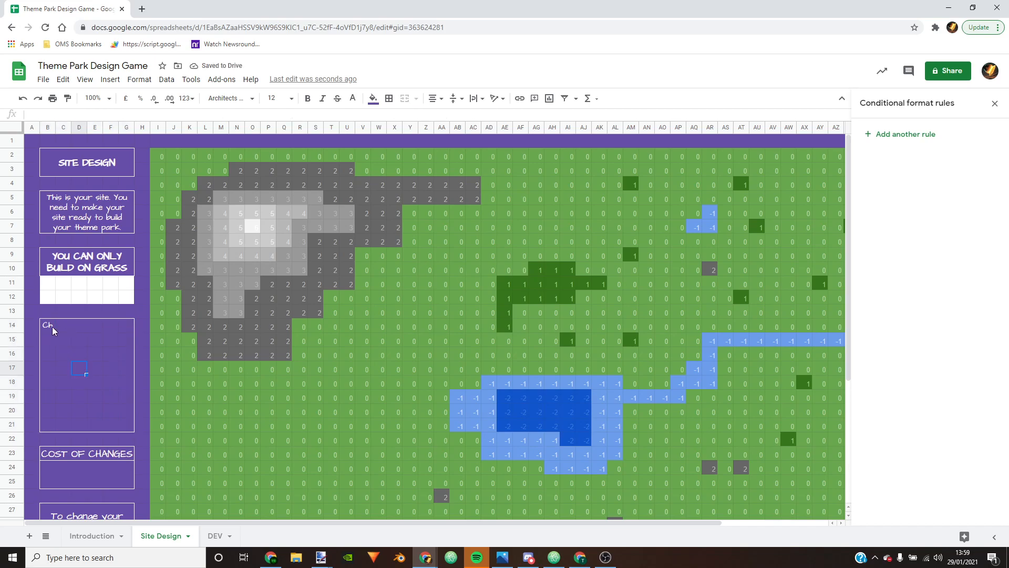
{"action": "left_click_drag", "start_coordinate": [46, 330], "coordinate": [124, 378]}
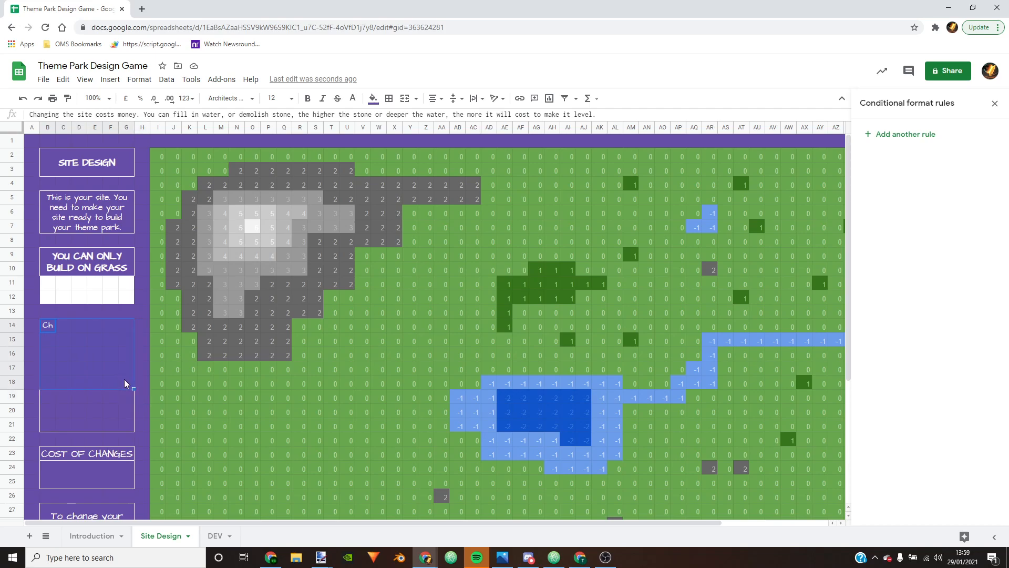
{"action": "left_click", "coordinate": [404, 99]}
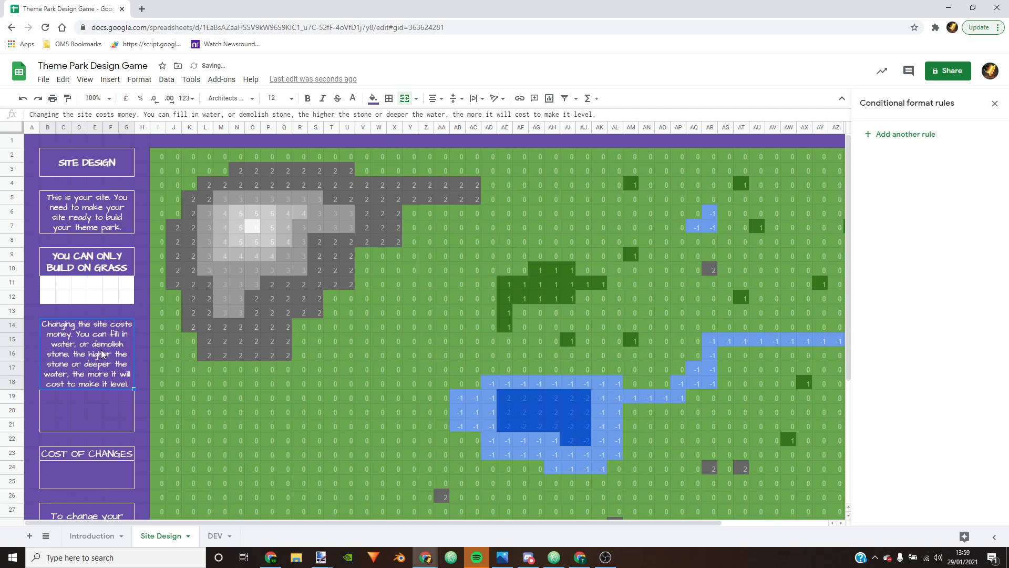
Step: Add an outer border around the "Changing the site costs money" cell and move it up to B12:G16
{"action": "left_click", "coordinate": [389, 99]}
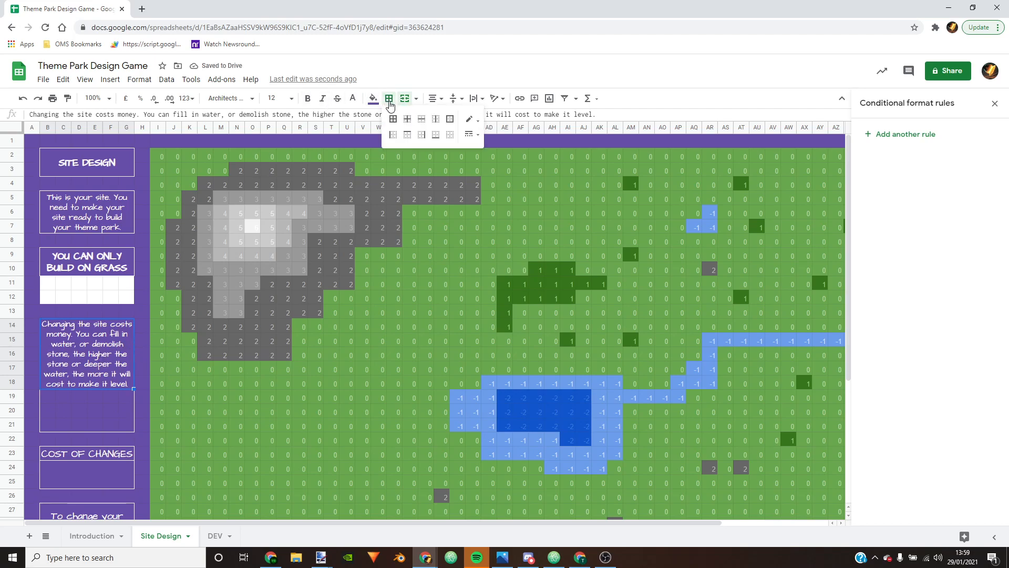
{"action": "left_click", "coordinate": [450, 119]}
{"action": "left_click", "coordinate": [121, 351]}
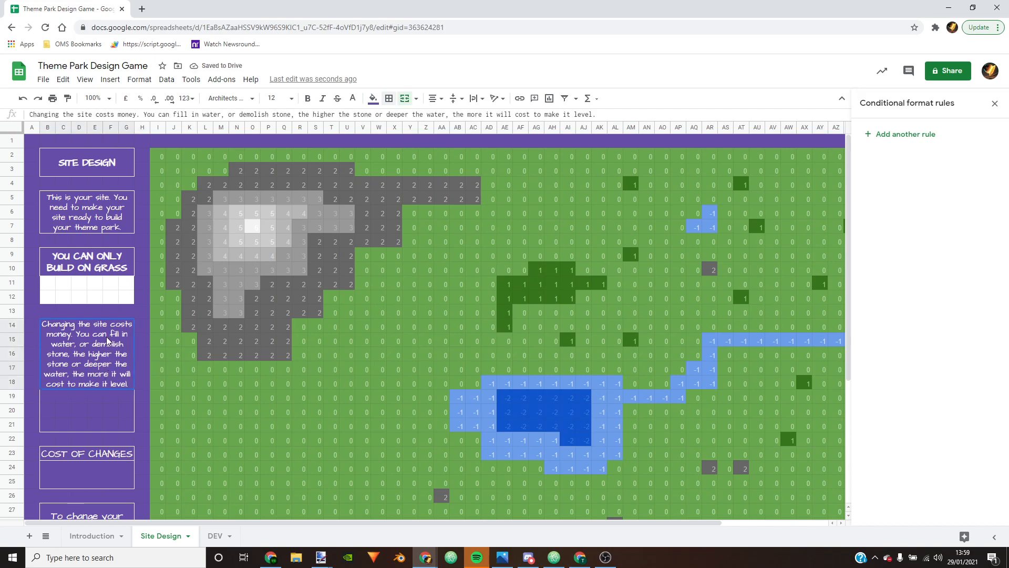
{"action": "left_click_drag", "start_coordinate": [104, 318], "coordinate": [106, 301]}
{"action": "left_click", "coordinate": [141, 356]}
Step: Clear the leftover borders from A17:H22
{"action": "left_click", "coordinate": [82, 408]}
{"action": "left_click_drag", "start_coordinate": [29, 371], "coordinate": [142, 439]}
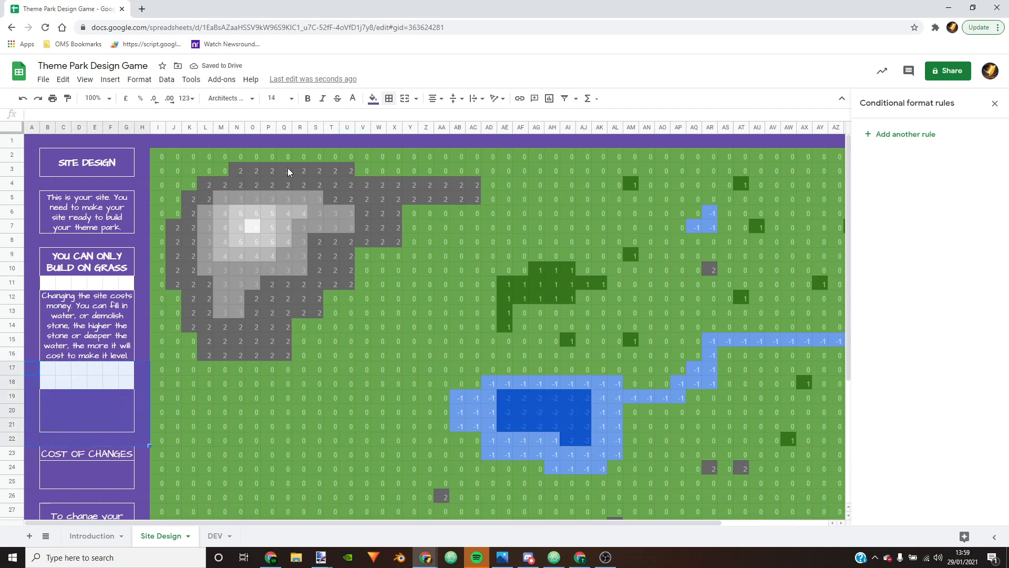
{"action": "left_click", "coordinate": [389, 98]}
{"action": "left_click", "coordinate": [450, 135]}
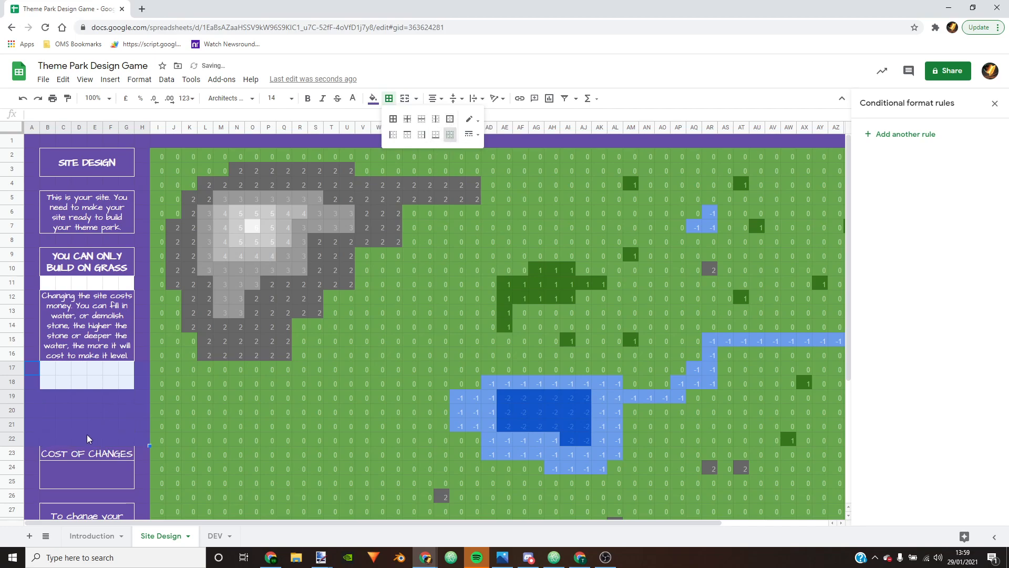
{"action": "left_click", "coordinate": [86, 435]}
Step: Move the COST OF CHANGES heading together with the box below it up to B18:G20
{"action": "left_click", "coordinate": [45, 455]}
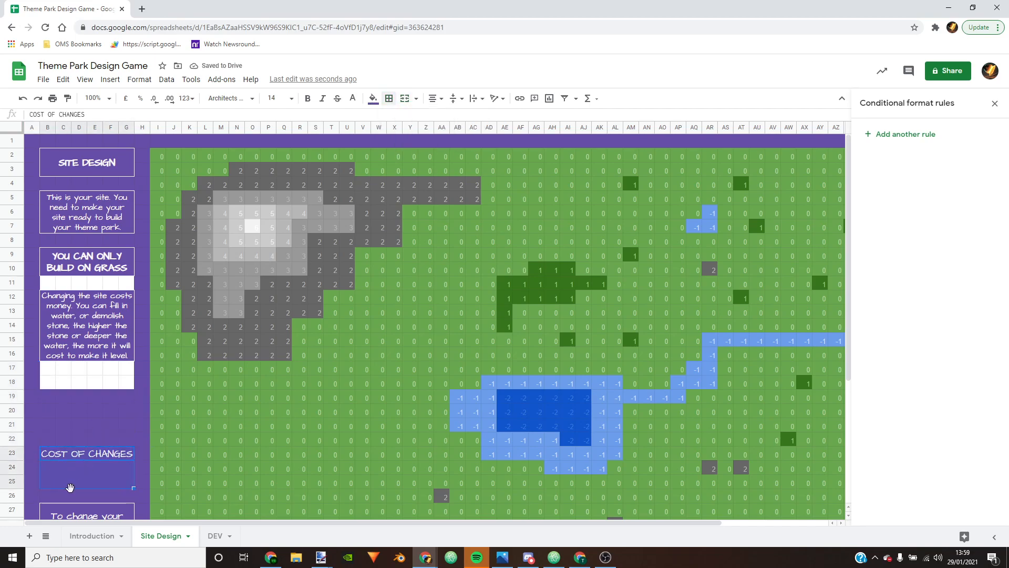
{"action": "left_click_drag", "start_coordinate": [68, 488], "coordinate": [101, 427]}
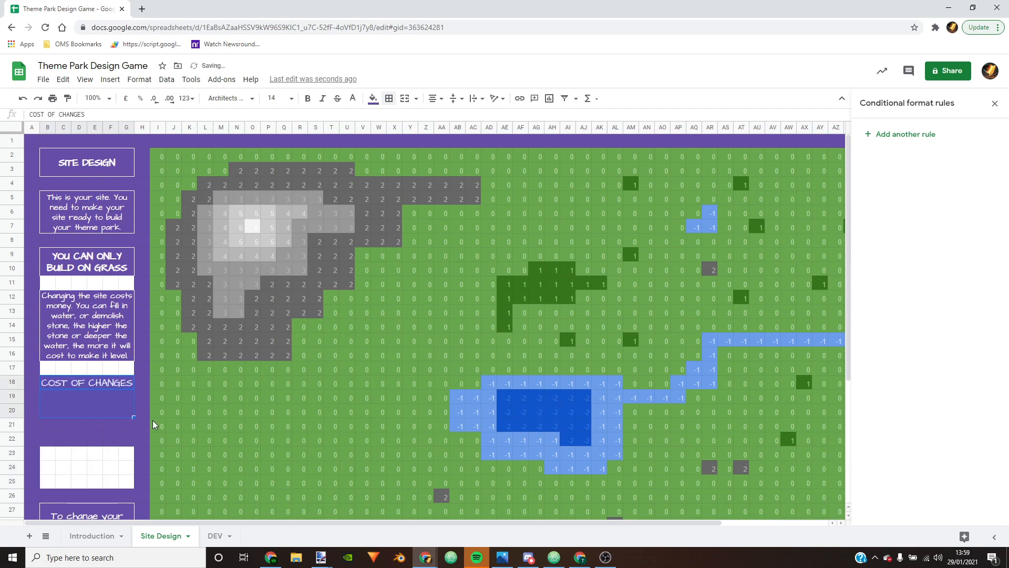
{"action": "left_click", "coordinate": [158, 425]}
Step: Set the "To change your site" cell to font size 12, unmerge it and merge it again over only B27:G29
{"action": "scroll", "coordinate": [71, 462], "scroll_direction": "down", "scroll_amount": 3}
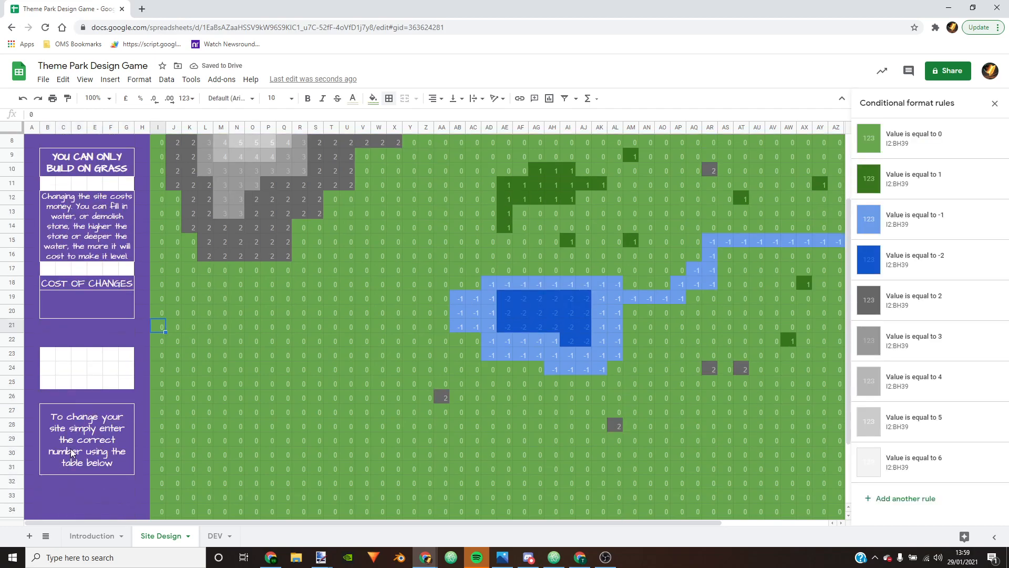
{"action": "left_click", "coordinate": [77, 424]}
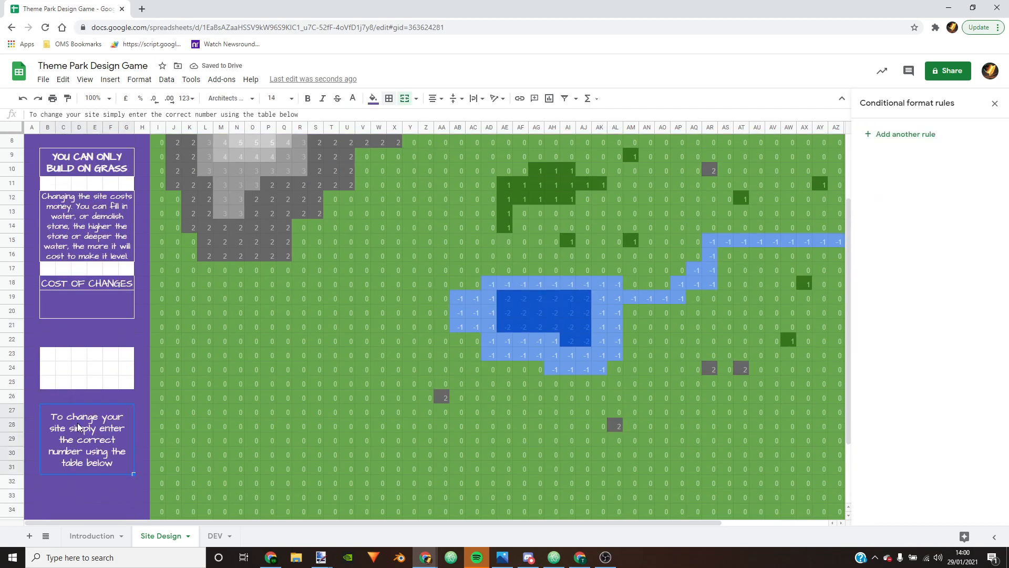
{"action": "left_click", "coordinate": [290, 99]}
{"action": "left_click", "coordinate": [274, 217]}
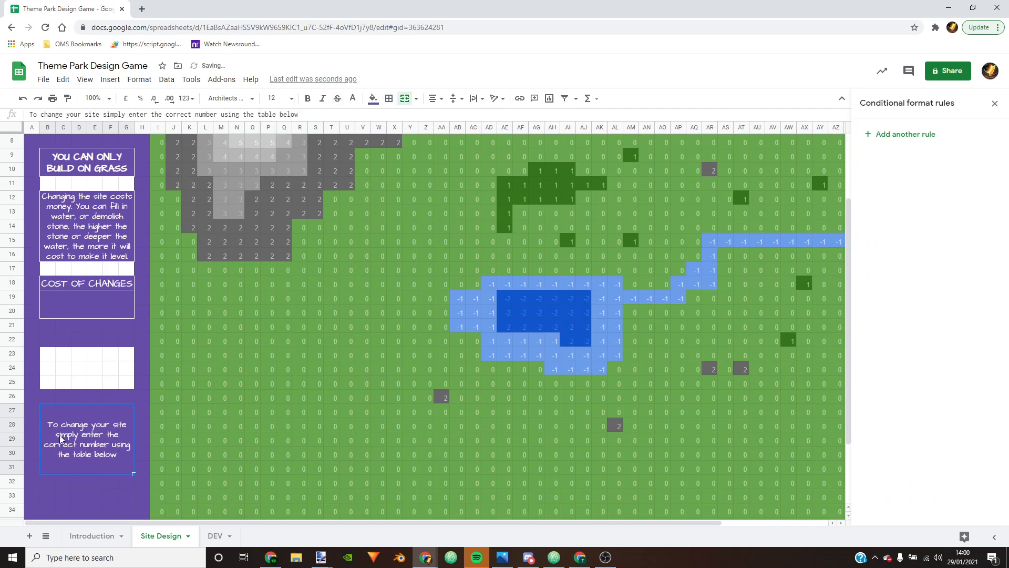
{"action": "left_click", "coordinate": [405, 99]}
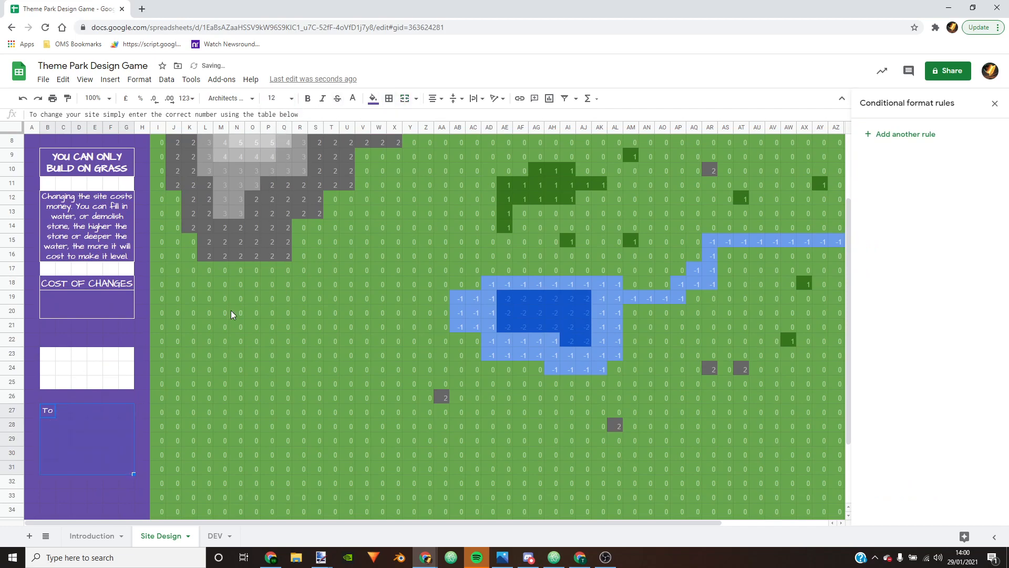
{"action": "left_click", "coordinate": [49, 454]}
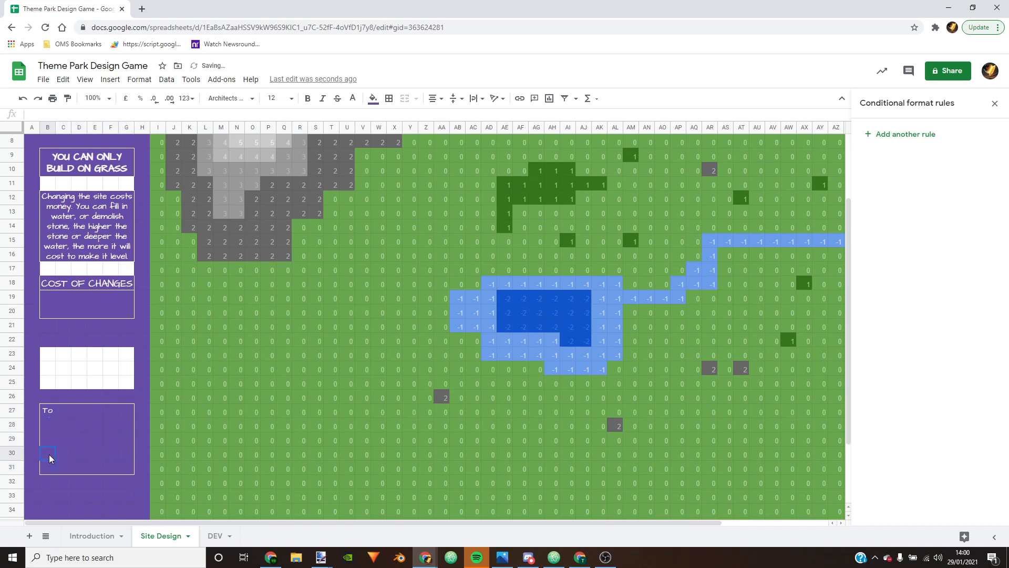
{"action": "left_click", "coordinate": [62, 424]}
{"action": "left_click_drag", "start_coordinate": [48, 415], "coordinate": [124, 443]}
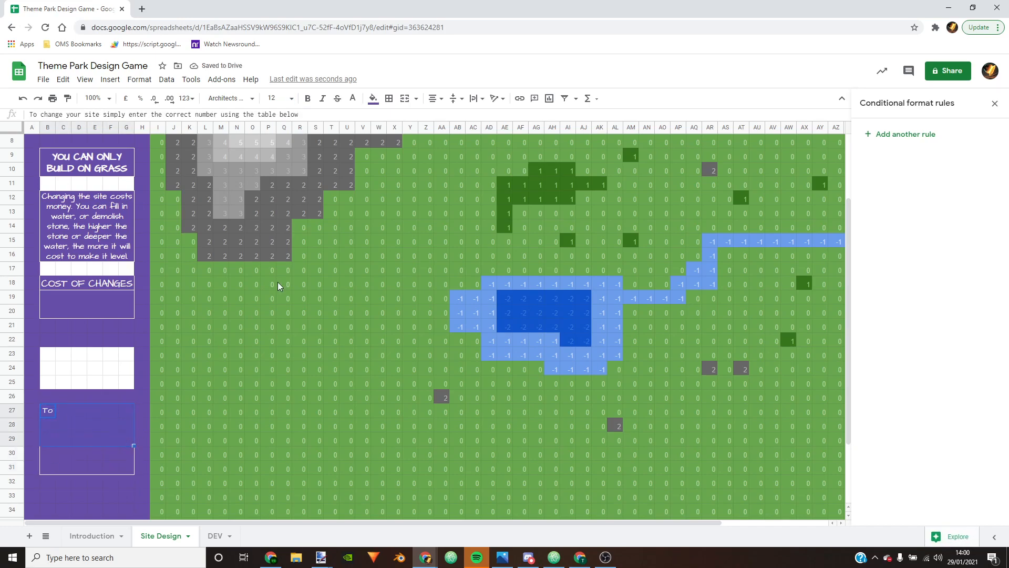
{"action": "left_click", "coordinate": [404, 98]}
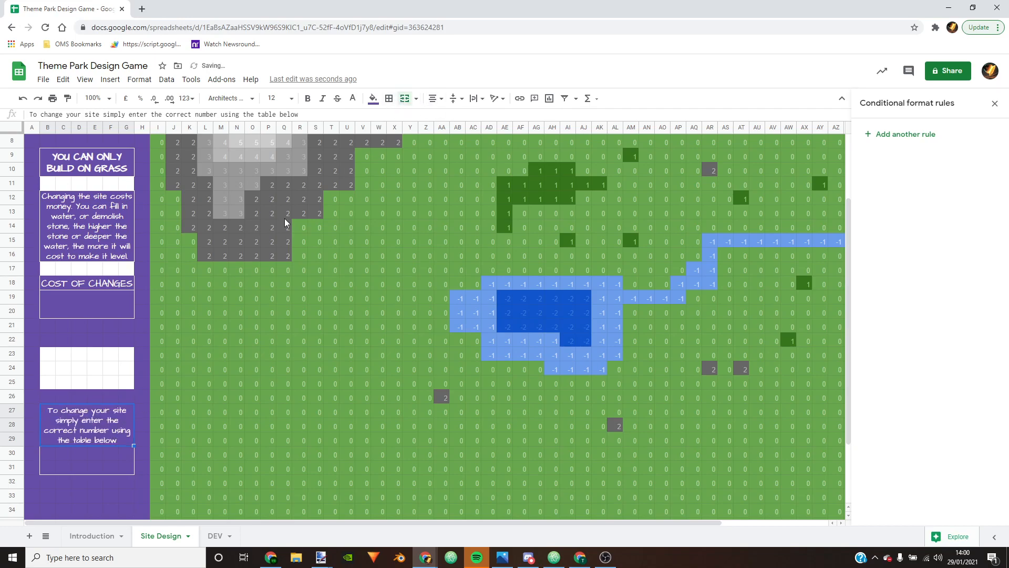
Step: Add an outer border around the "To change your site" cell and move it up to B22:G24
{"action": "left_click", "coordinate": [389, 98]}
{"action": "left_click", "coordinate": [452, 122]}
{"action": "left_click_drag", "start_coordinate": [110, 444], "coordinate": [111, 374]}
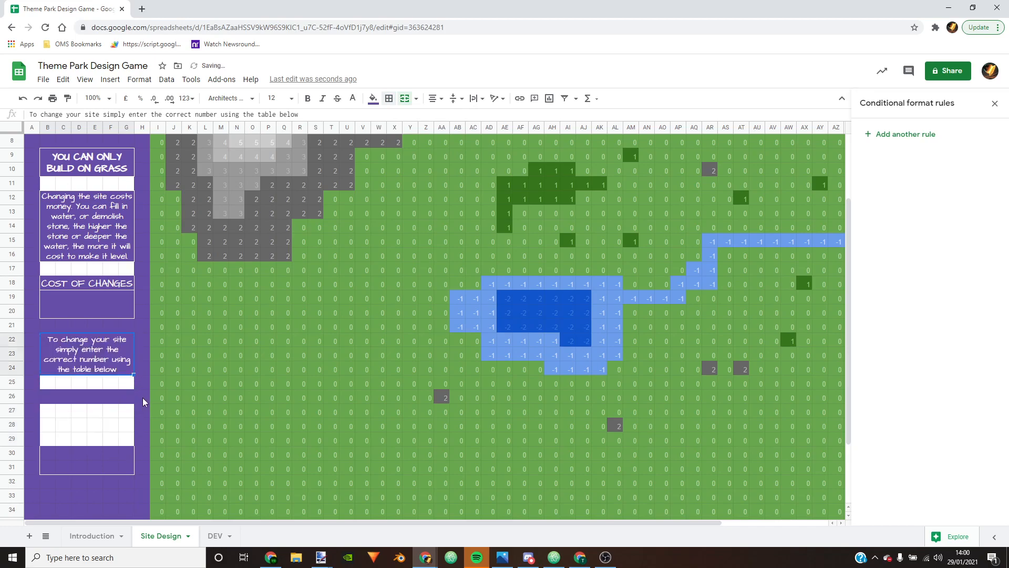
Step: Clear the leftover borders from A29:H32
{"action": "left_click", "coordinate": [63, 410]}
{"action": "left_click", "coordinate": [35, 439]}
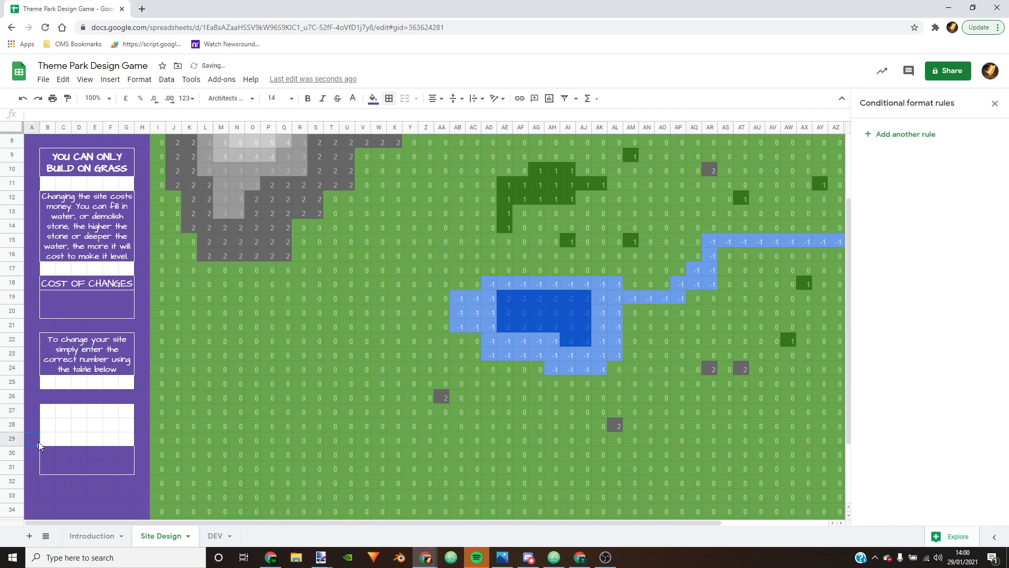
{"action": "left_click_drag", "start_coordinate": [34, 434], "coordinate": [145, 484]}
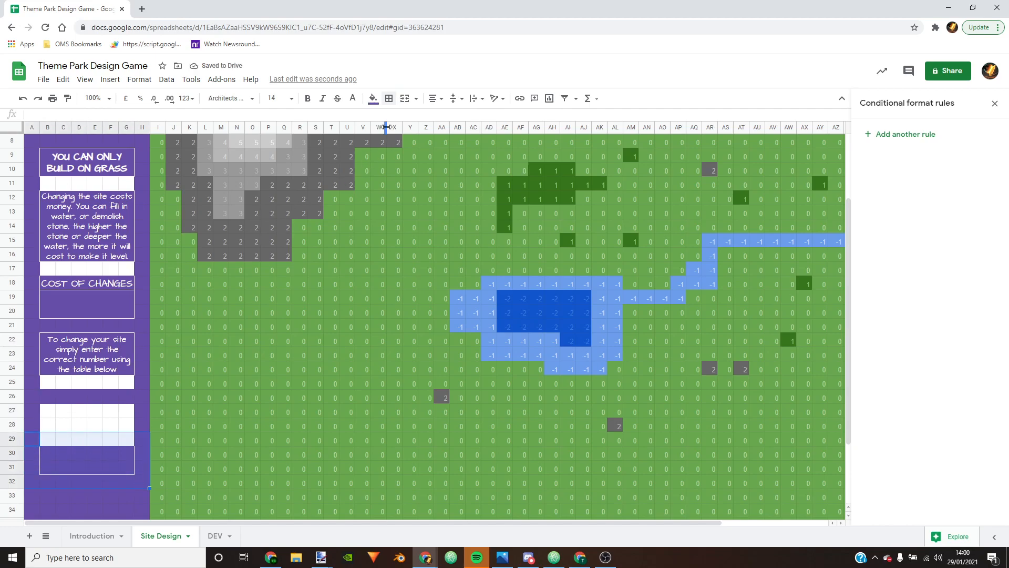
{"action": "left_click", "coordinate": [391, 104]}
{"action": "left_click", "coordinate": [453, 140]}
{"action": "left_click", "coordinate": [77, 456]}
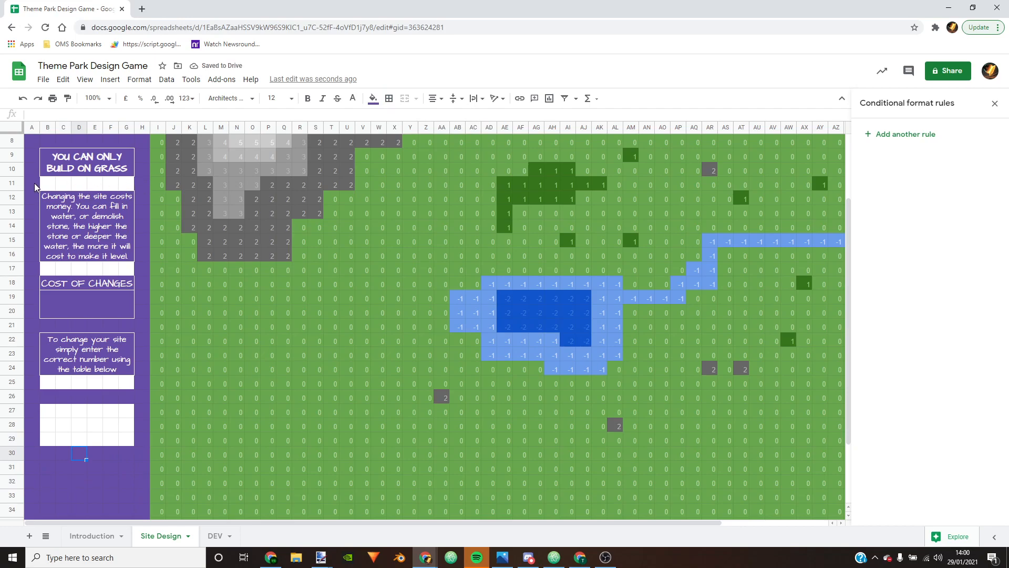
Step: Fill the white gaps in rows 11 and 17 of the sidebar with the sidebar's purple
{"action": "left_click_drag", "start_coordinate": [51, 185], "coordinate": [141, 184]}
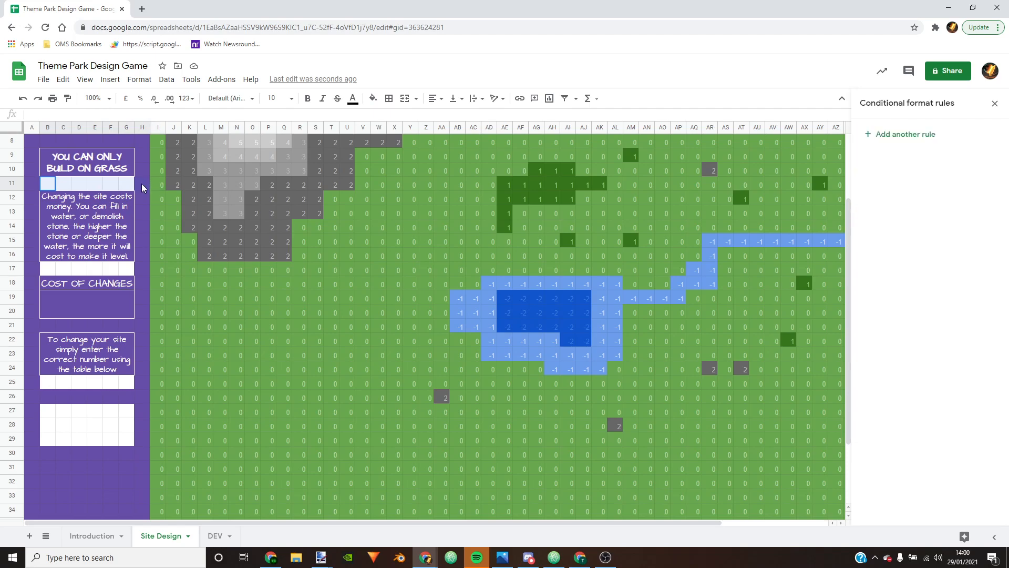
{"action": "left_click", "coordinate": [373, 98]}
{"action": "left_click", "coordinate": [473, 204]}
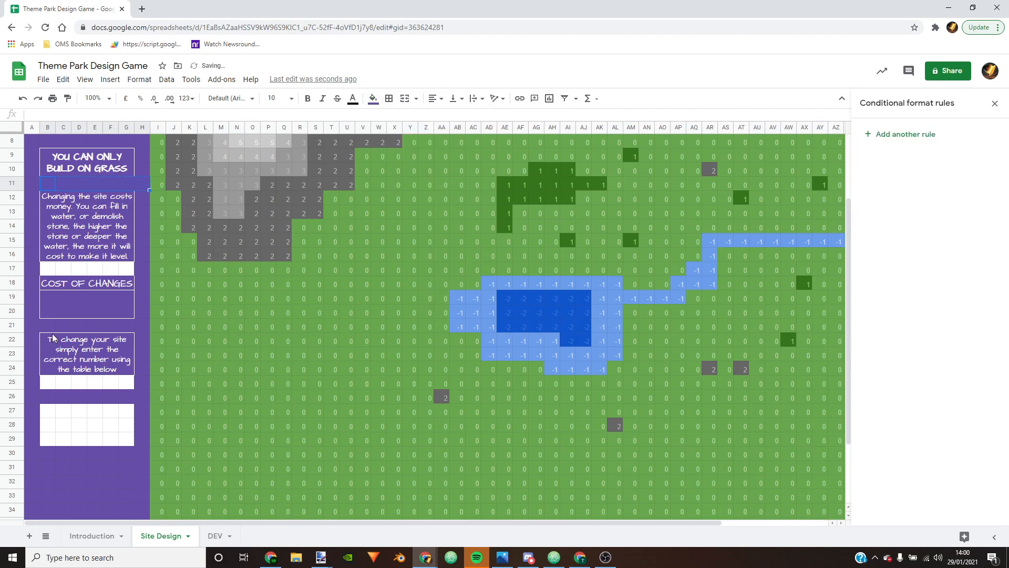
{"action": "left_click", "coordinate": [40, 270]}
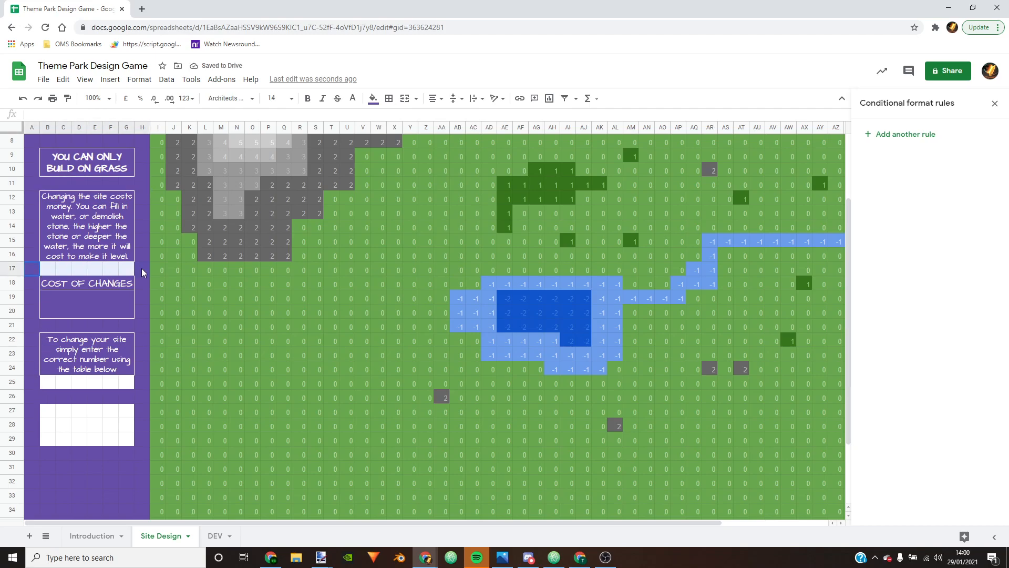
{"action": "left_click", "coordinate": [373, 98]}
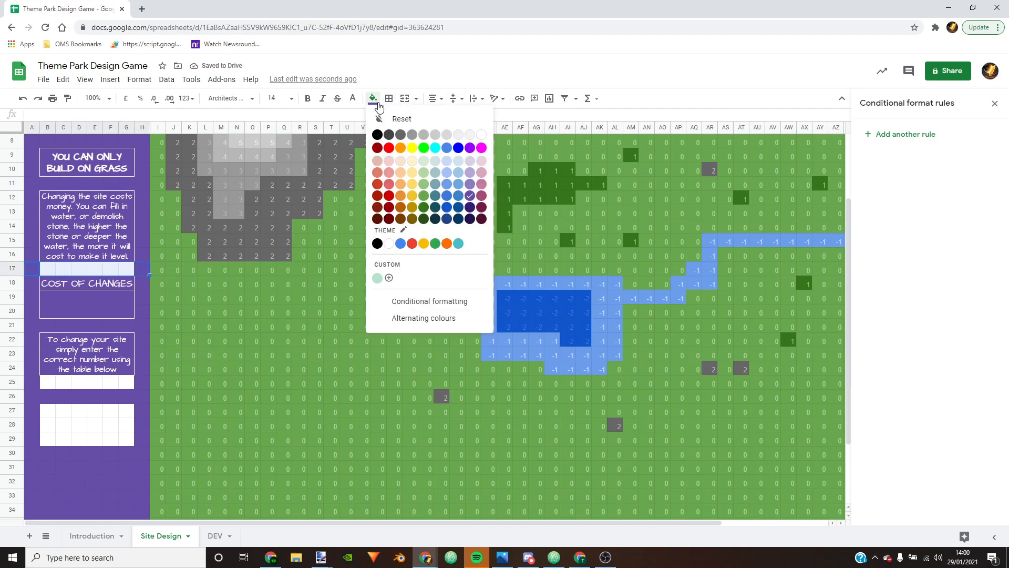
{"action": "left_click", "coordinate": [470, 194]}
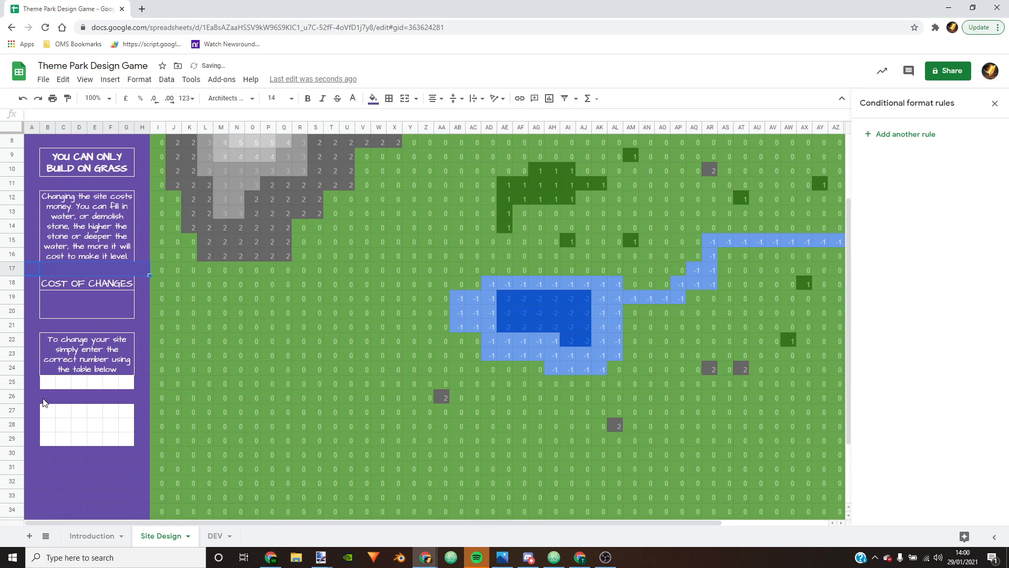
Step: Fill A25:H31 below the "To change your site" cell with the sidebar's purple
{"action": "left_click_drag", "start_coordinate": [33, 387], "coordinate": [144, 468]}
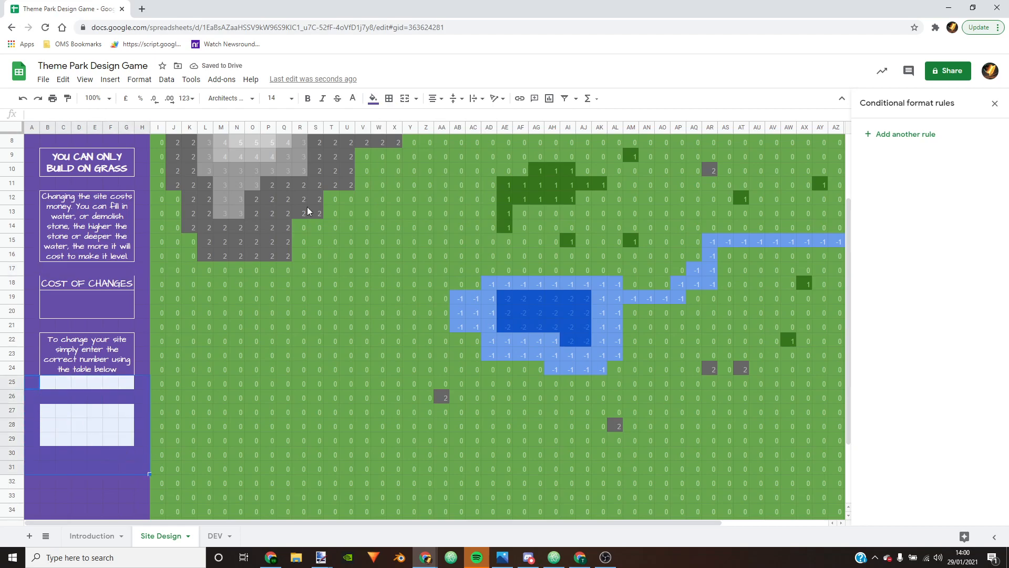
{"action": "left_click", "coordinate": [373, 98]}
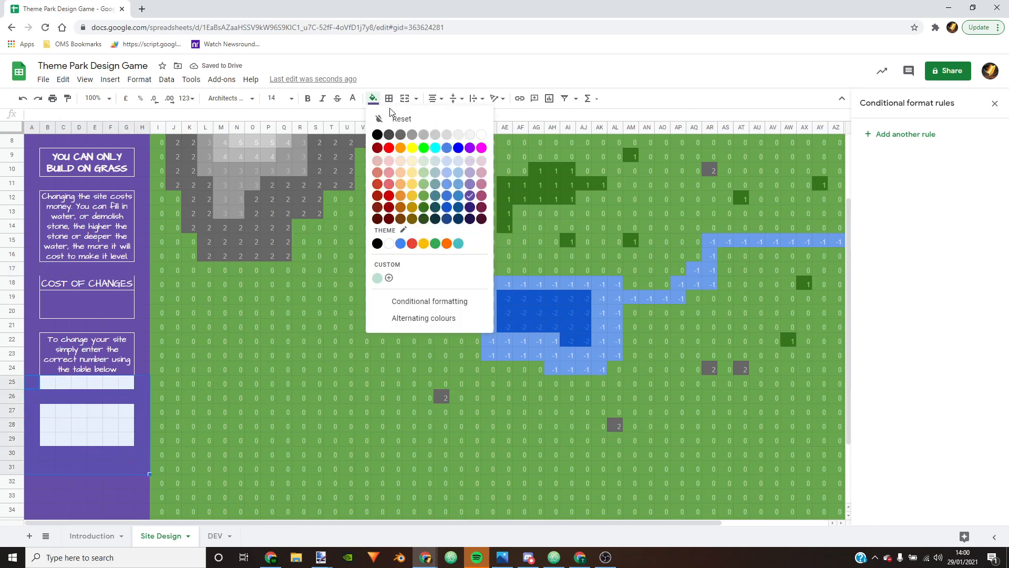
{"action": "left_click", "coordinate": [470, 197]}
{"action": "left_click", "coordinate": [90, 415]}
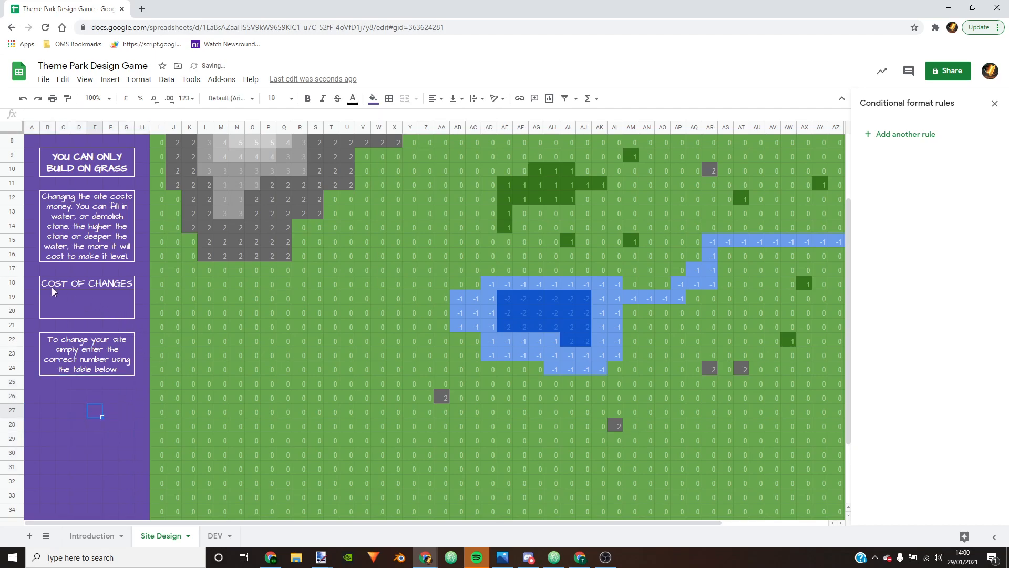
Step: Add an outer border around the COST OF CHANGES section B18:G20
{"action": "left_click_drag", "start_coordinate": [57, 284], "coordinate": [101, 311]}
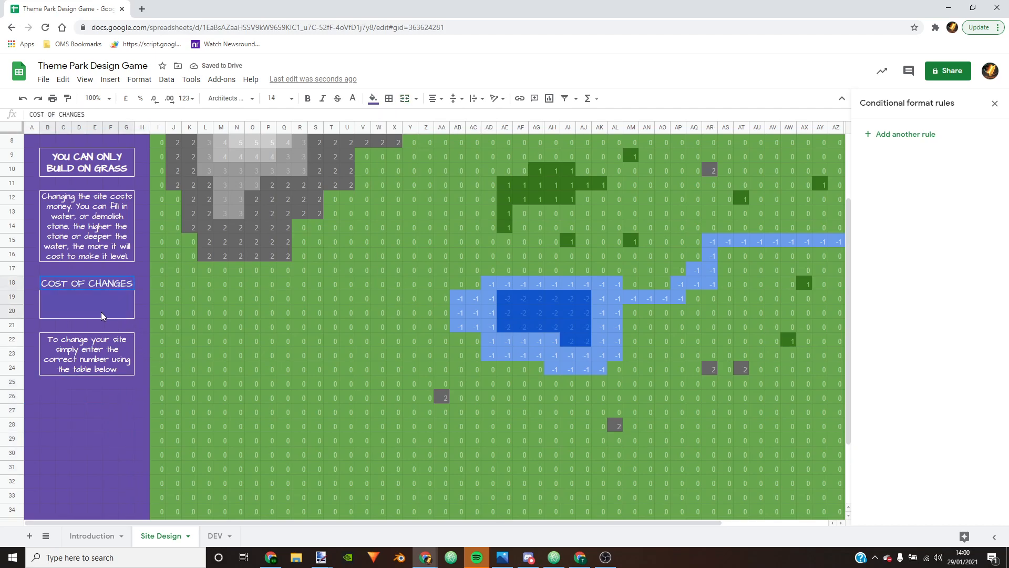
{"action": "left_click", "coordinate": [389, 99]}
{"action": "left_click", "coordinate": [449, 120]}
{"action": "left_click", "coordinate": [86, 369]}
{"action": "scroll", "coordinate": [93, 342], "scroll_direction": "up", "scroll_amount": 2}
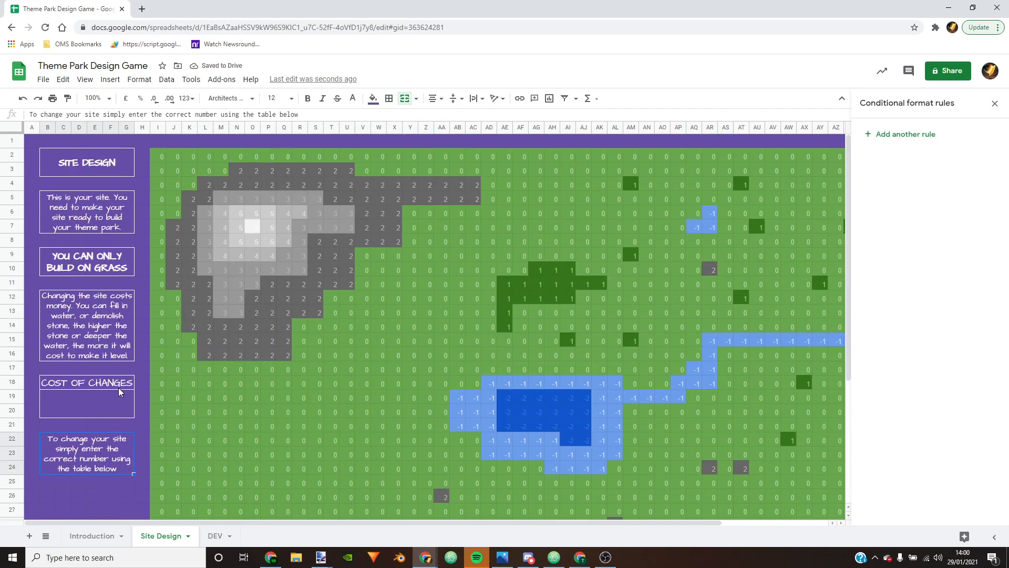
Step: Merge B26:E26 and F26:G26 below the "To change your site" box to form the table's header cells
{"action": "scroll", "coordinate": [116, 394], "scroll_direction": "down", "scroll_amount": 5}
{"action": "left_click", "coordinate": [70, 329]}
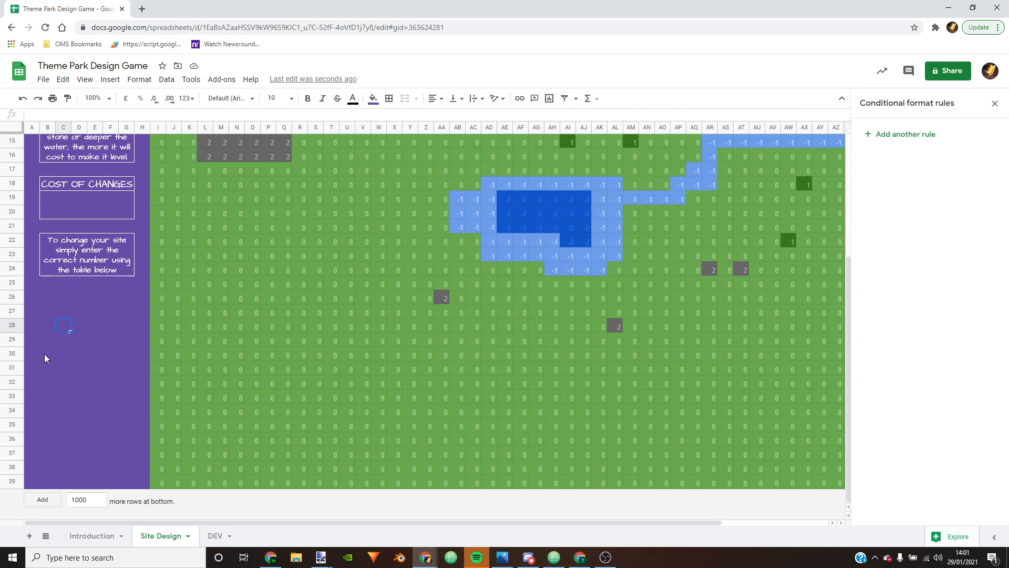
{"action": "scroll", "coordinate": [314, 251], "scroll_direction": "up", "scroll_amount": 5}
{"action": "scroll", "coordinate": [169, 260], "scroll_direction": "down", "scroll_amount": 5}
{"action": "left_click_drag", "start_coordinate": [49, 297], "coordinate": [93, 301]}
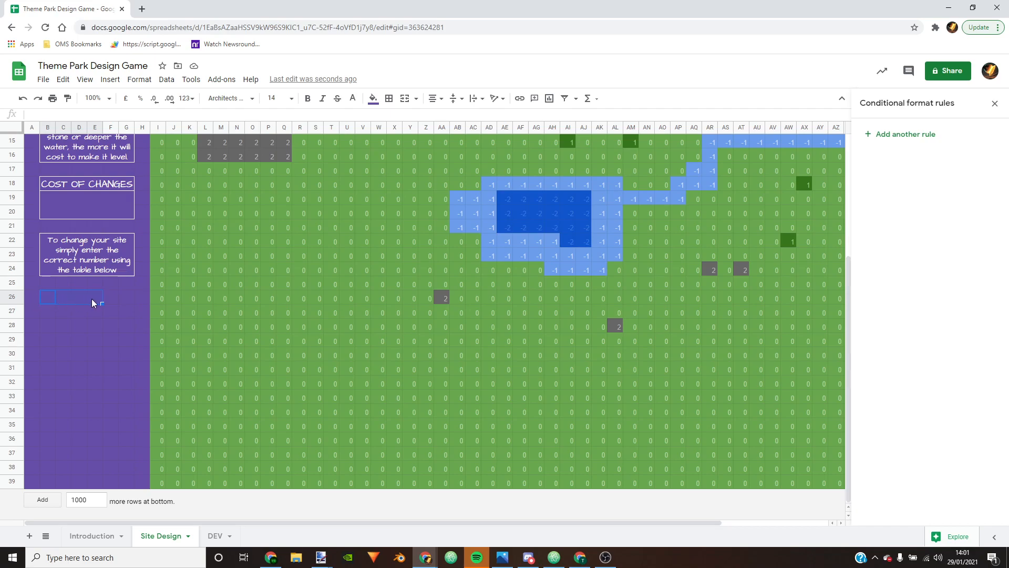
{"action": "left_click", "coordinate": [405, 98]}
{"action": "left_click", "coordinate": [126, 326]}
{"action": "left_click", "coordinate": [111, 297]}
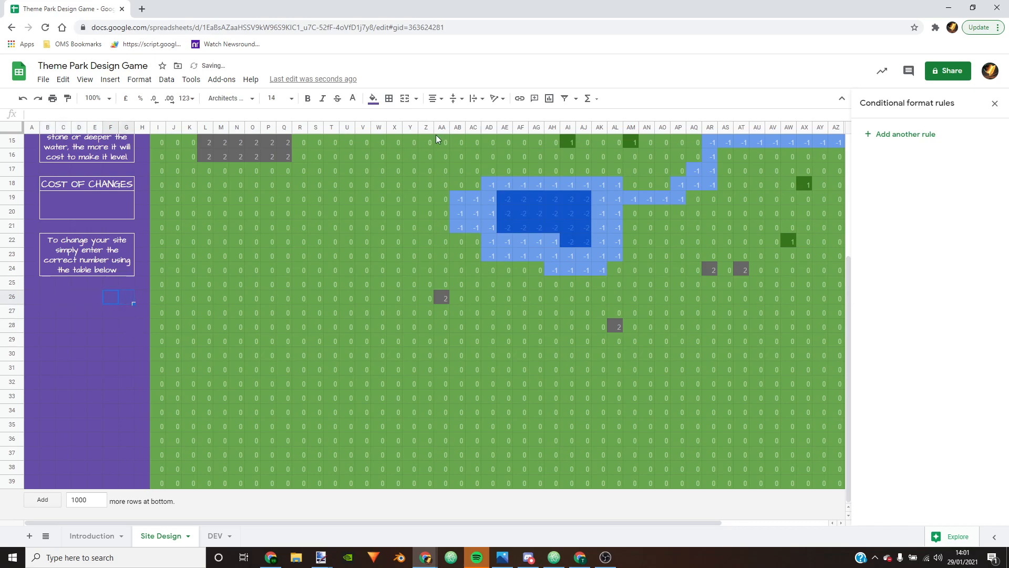
{"action": "left_click", "coordinate": [403, 101]}
{"action": "left_click", "coordinate": [92, 372]}
Step: Fill the merged layout of B26:G26 down through the empty sidebar rows below it
{"action": "left_click_drag", "start_coordinate": [77, 299], "coordinate": [116, 299]}
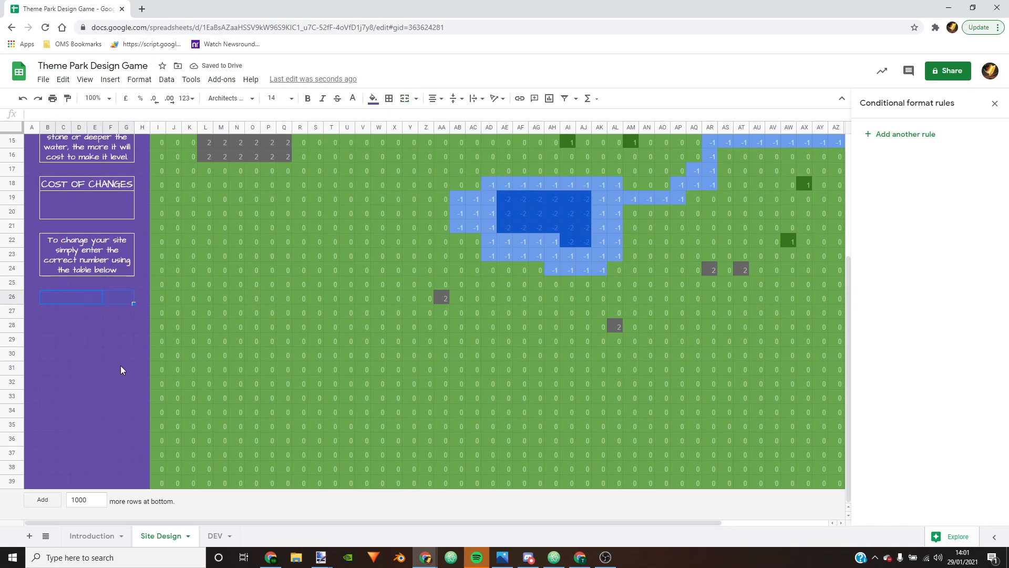
{"action": "left_click", "coordinate": [94, 299]}
{"action": "left_click_drag", "start_coordinate": [94, 299], "coordinate": [118, 298]}
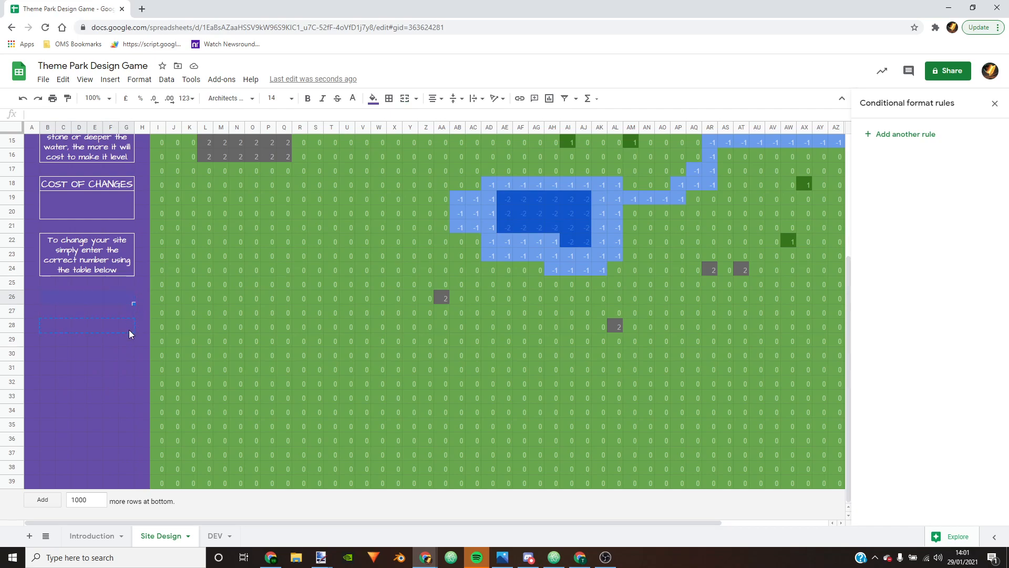
{"action": "left_click_drag", "start_coordinate": [133, 303], "coordinate": [128, 449]}
{"action": "left_click", "coordinate": [145, 351]}
Step: Enter the table headers "Landscape" in B26 and "Code" in F26
{"action": "left_click", "coordinate": [58, 298]}
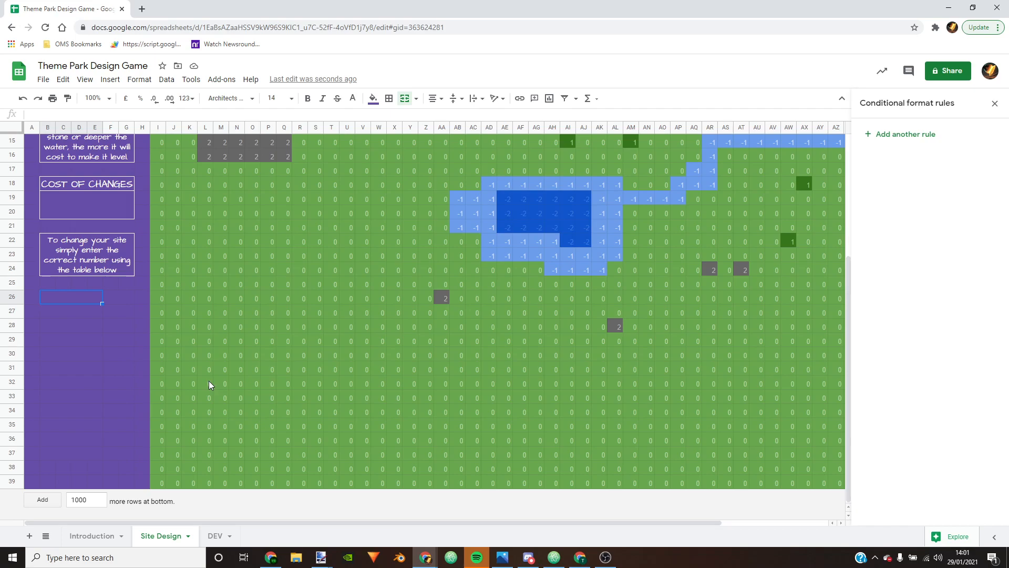
{"action": "key", "text": "Return"}
{"action": "type", "text": "Landscape"}
{"action": "key", "text": "Tab"}
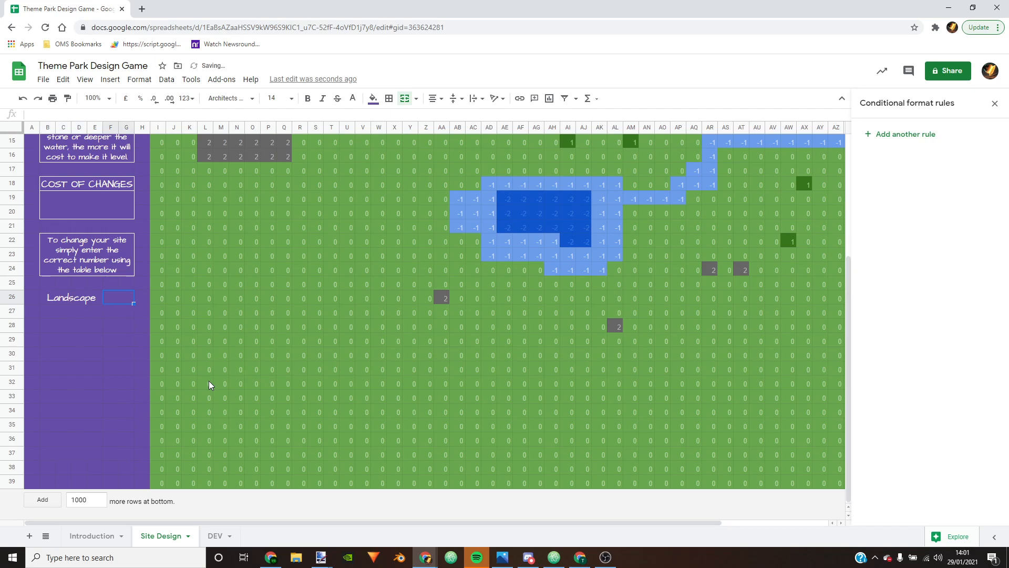
{"action": "type", "text": "code"}
{"action": "key", "text": "BackSpace"}
{"action": "key", "text": "BackSpace"}
{"action": "key", "text": "BackSpace"}
{"action": "key", "text": "BackSpace"}
{"action": "type", "text": "Code"}
{"action": "key", "text": "Return"}
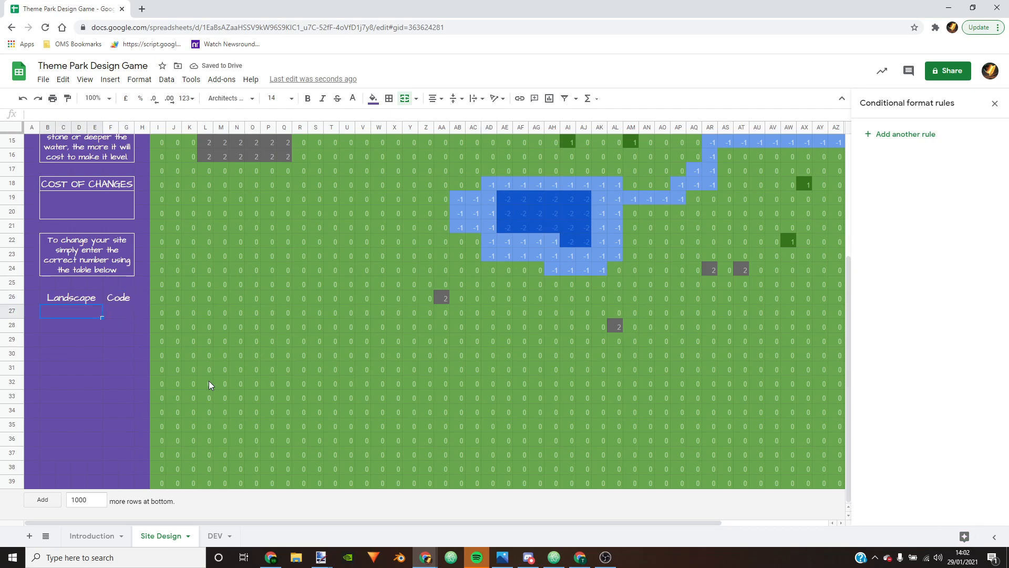
Step: Add the landscape rows Grass with code 0 and Trees with code 1 beneath the headers
{"action": "type", "text": "grass"}
{"action": "key", "text": "Tab"}
{"action": "type", "text": "0"}
{"action": "key", "text": "Return"}
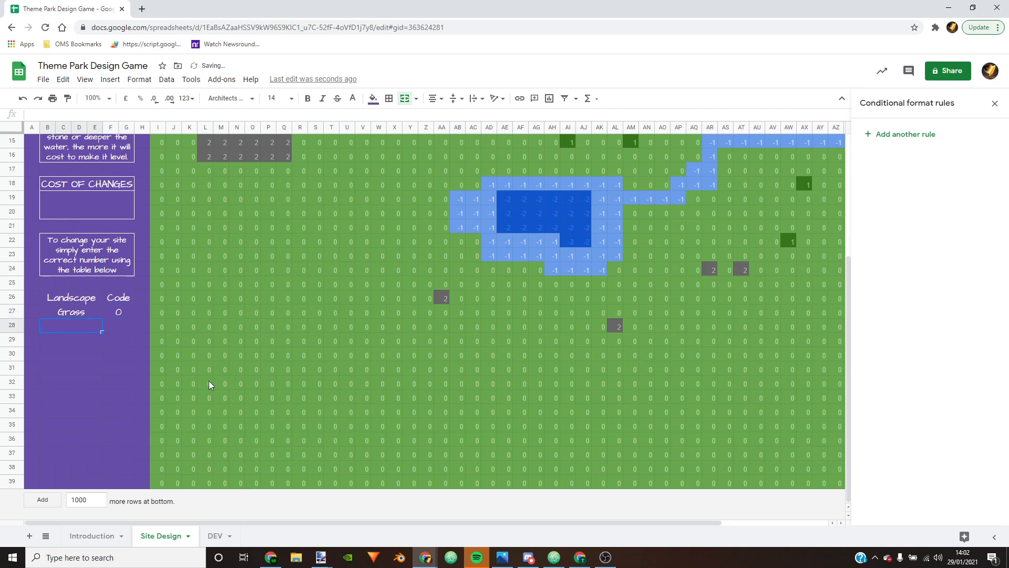
{"action": "type", "text": "Trees"}
{"action": "key", "text": "Tab"}
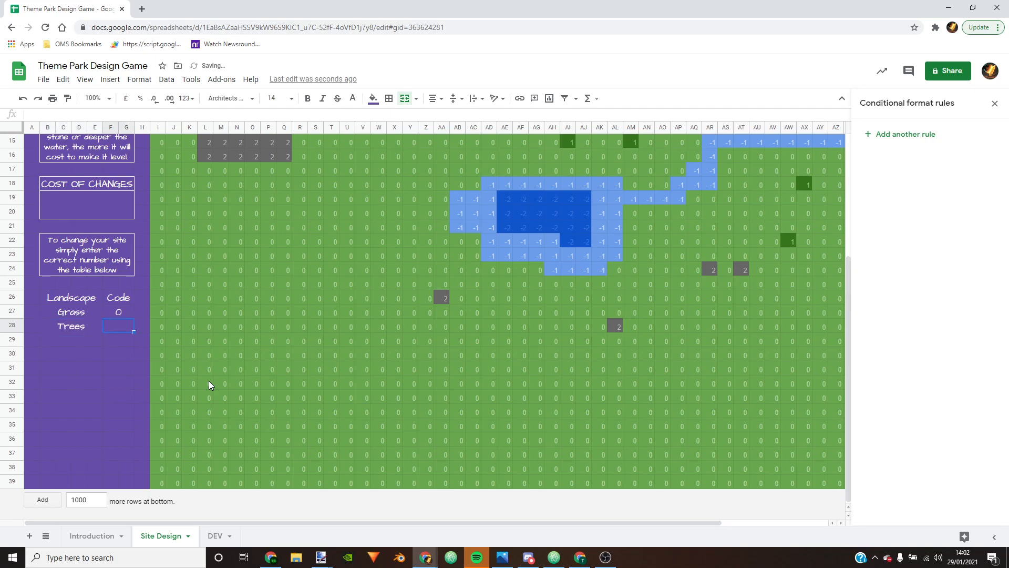
{"action": "type", "text": "1"}
{"action": "key", "text": "Return"}
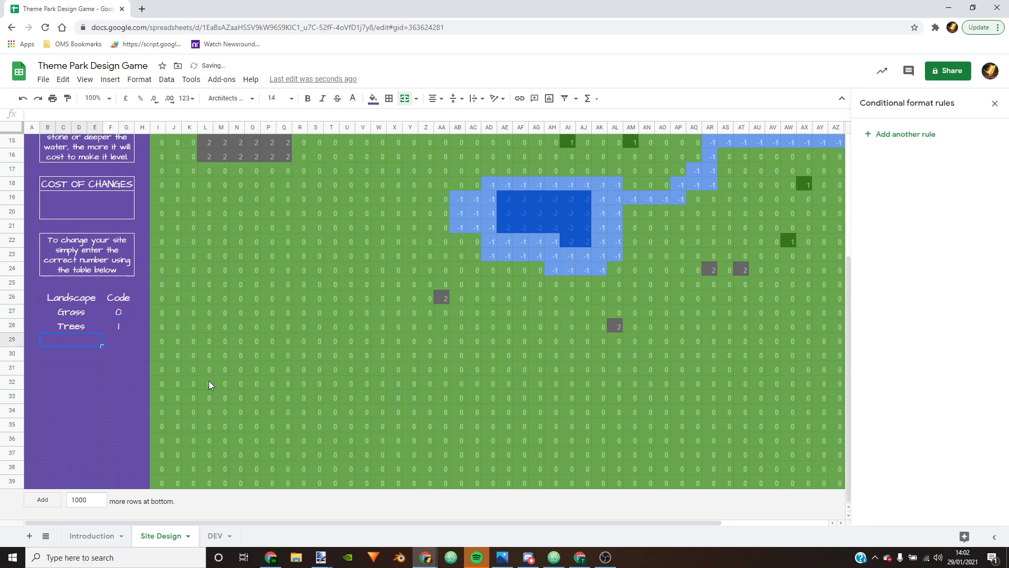
Step: Enter "Shallow water" as the landscape entry in B29
{"action": "type", "text": "shal"}
{"action": "key", "text": "BackSpace"}
{"action": "key", "text": "BackSpace"}
{"action": "key", "text": "BackSpace"}
{"action": "key", "text": "BackSpace"}
{"action": "type", "text": "SHallow"}
{"action": "key", "text": "BackSpace"}
{"action": "key", "text": "BackSpace"}
{"action": "key", "text": "BackSpace"}
{"action": "key", "text": "BackSpace"}
{"action": "key", "text": "BackSpace"}
{"action": "key", "text": "BackSpace"}
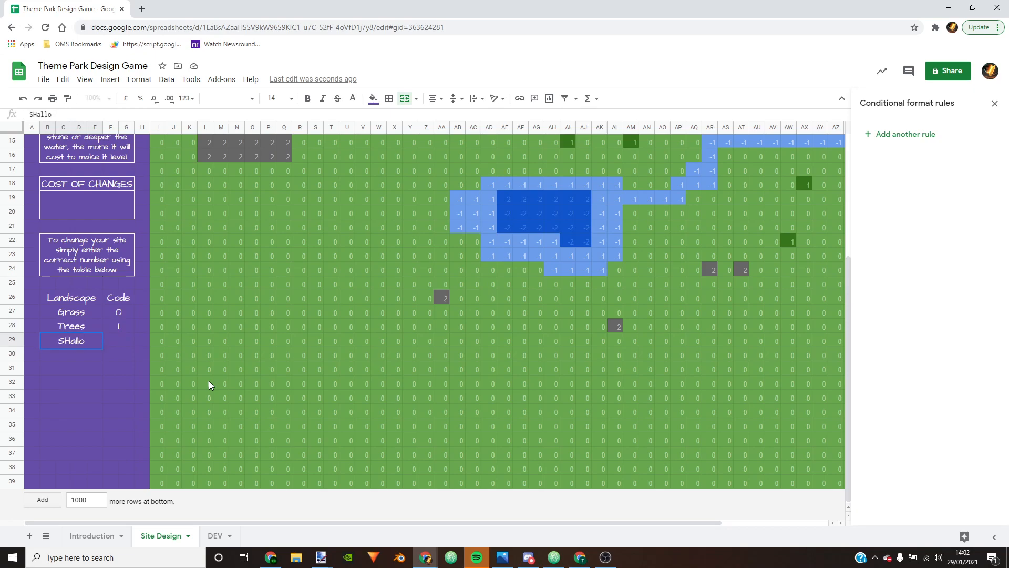
{"action": "type", "text": "hallow water"}
{"action": "key", "text": "Return"}
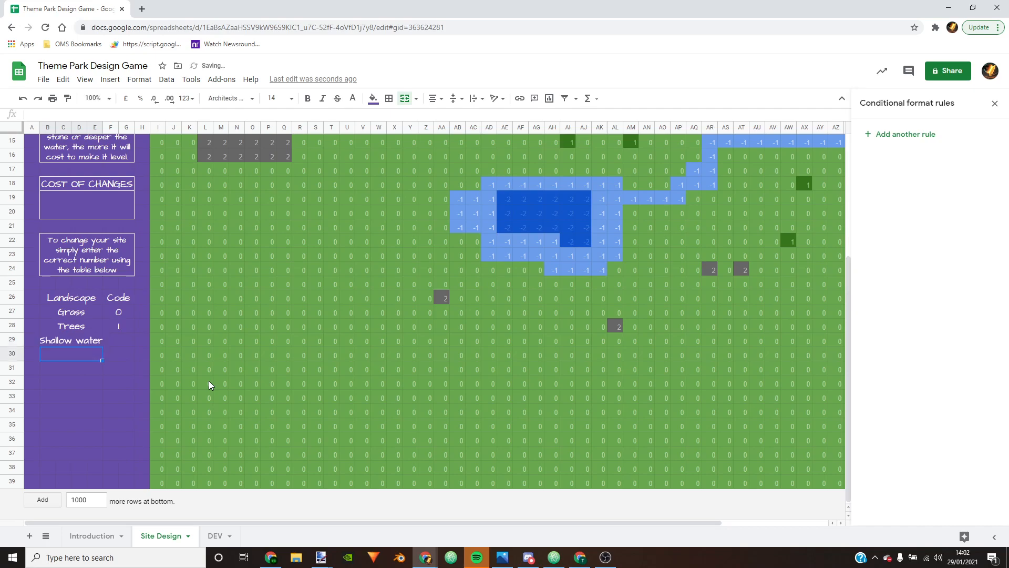
Step: Set the font size of the landscape names Grass, Trees and Shallow water to 12
{"action": "key", "text": "Up"}
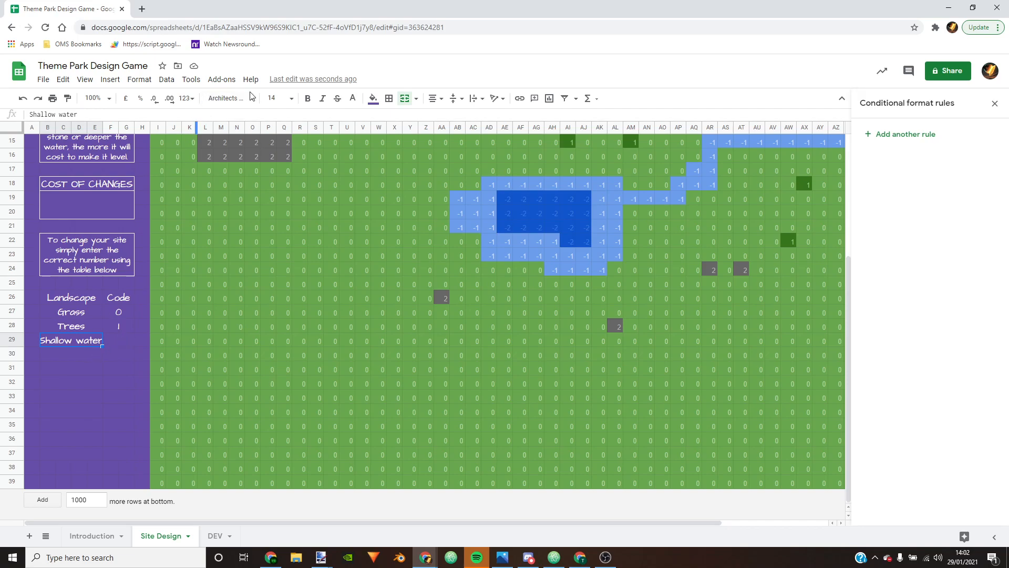
{"action": "left_click", "coordinate": [75, 311]}
{"action": "left_click_drag", "start_coordinate": [74, 311], "coordinate": [81, 347]}
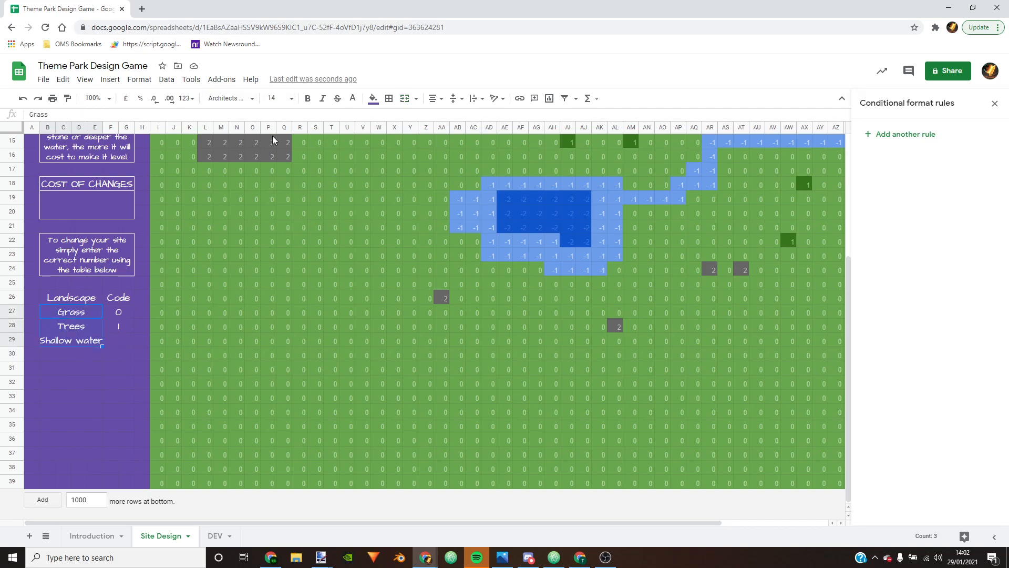
{"action": "left_click", "coordinate": [291, 99]}
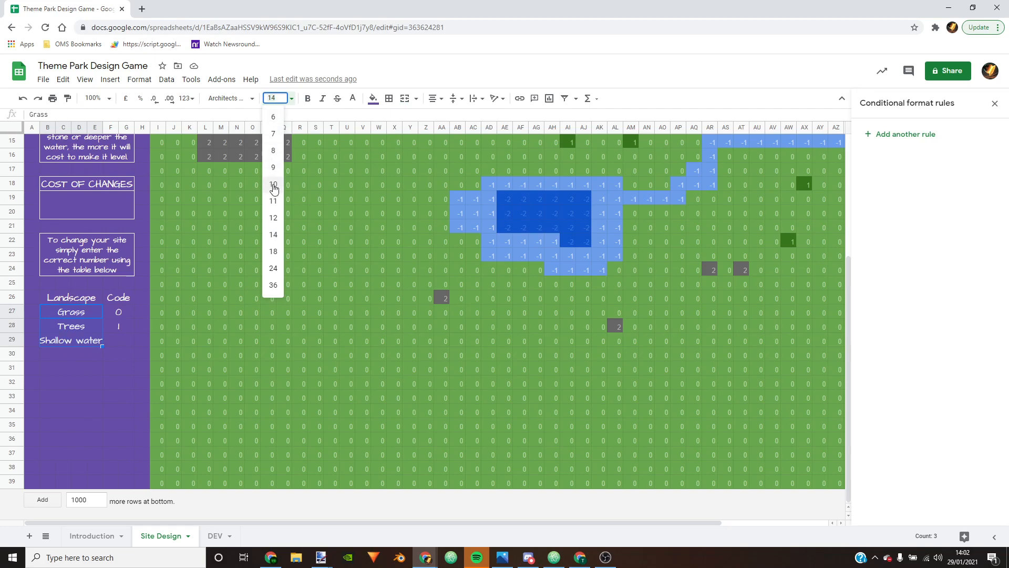
{"action": "left_click", "coordinate": [275, 218]}
{"action": "left_click", "coordinate": [77, 383]}
Step: Give Shallow water the code -1 and enter "Deep water" as the landscape in B30
{"action": "left_click", "coordinate": [80, 342]}
{"action": "left_click", "coordinate": [116, 342]}
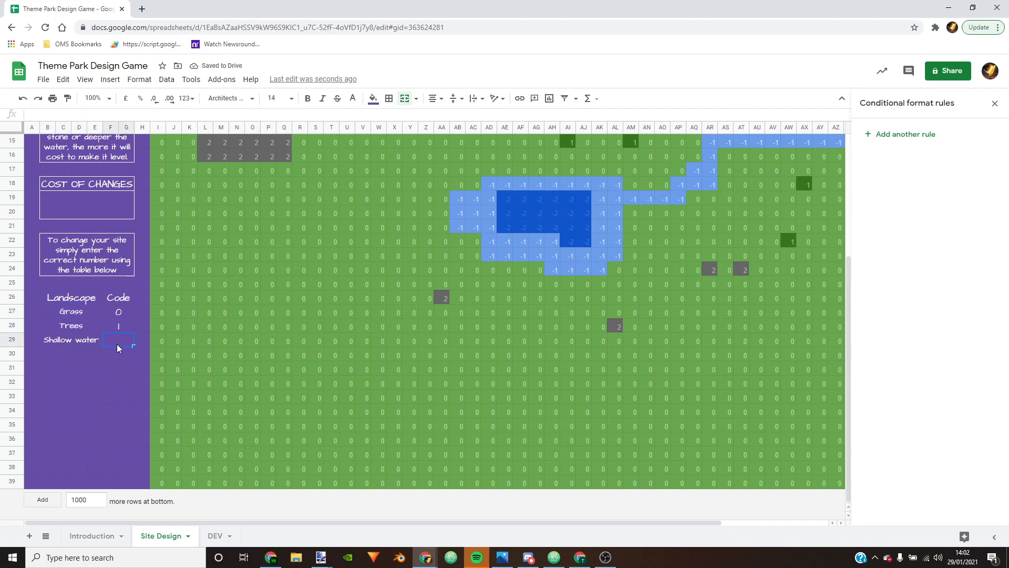
{"action": "type", "text": "-1"}
{"action": "key", "text": "Return"}
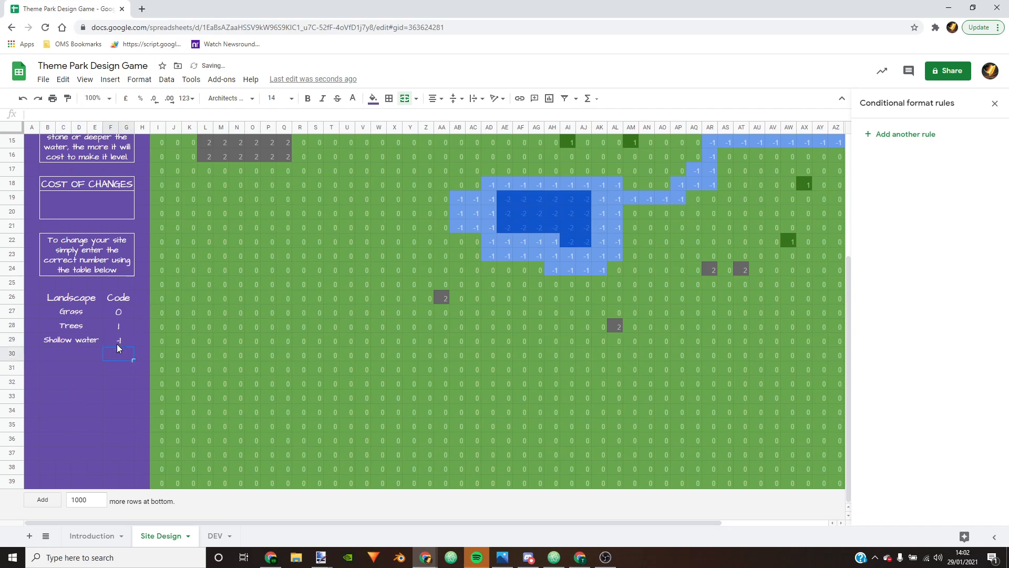
{"action": "key", "text": "Right"}
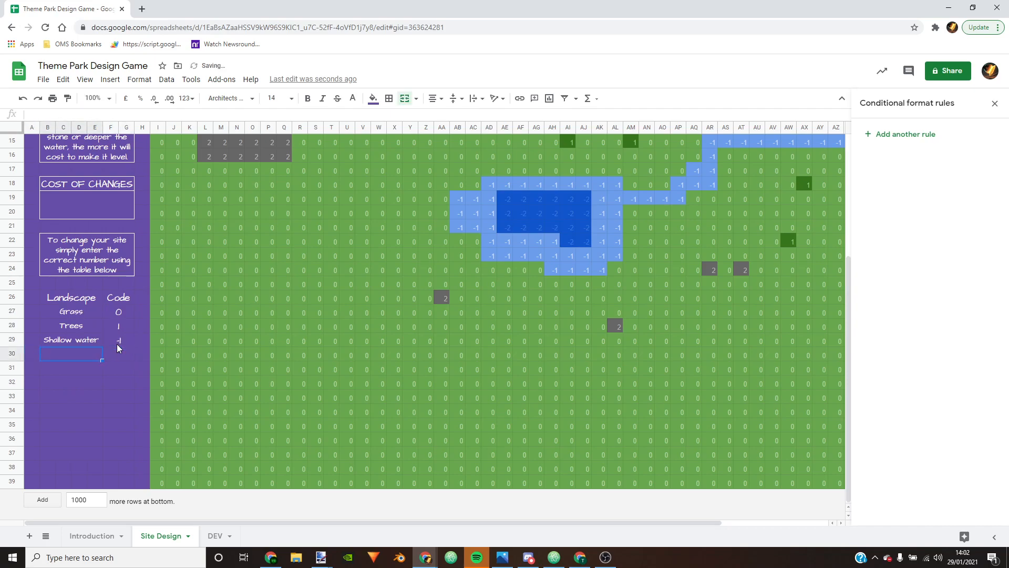
{"action": "type", "text": "Deep water"}
{"action": "key", "text": "Return"}
{"action": "key", "text": "Up"}
Step: Set the font size of the Landscape column cells in rows 27 to 38 to 12
{"action": "left_click_drag", "start_coordinate": [70, 317], "coordinate": [69, 465]}
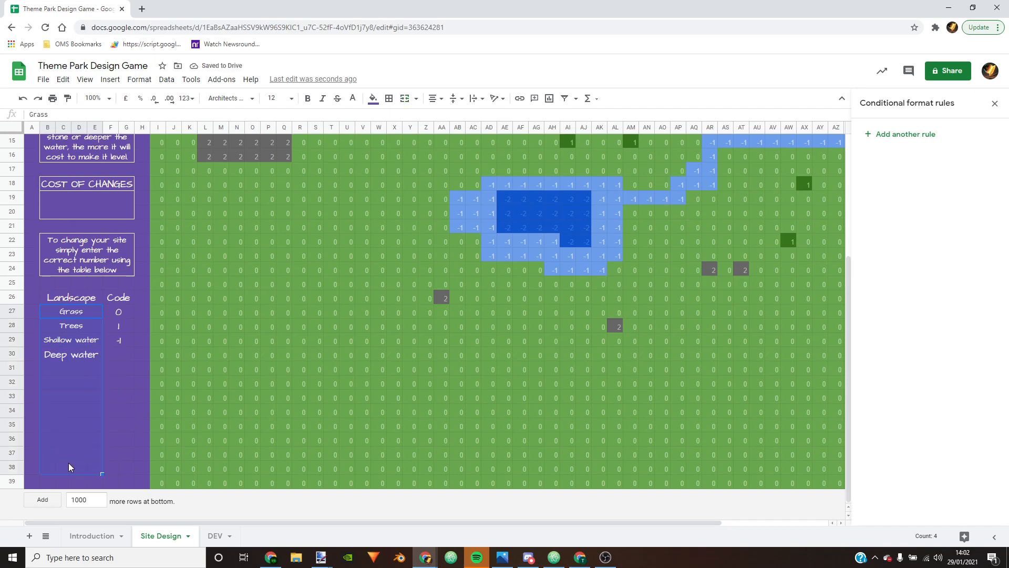
{"action": "left_click", "coordinate": [292, 99]}
{"action": "left_click", "coordinate": [274, 219]}
{"action": "left_click", "coordinate": [87, 384]}
Step: Give Deep water the code -2
{"action": "left_click", "coordinate": [124, 359]}
{"action": "type", "text": "-2"}
{"action": "key", "text": "Return"}
Step: Enter landscape labels for stone levels 1 and 2 in B31 and B32, beneath Deep water
{"action": "key", "text": "Left"}
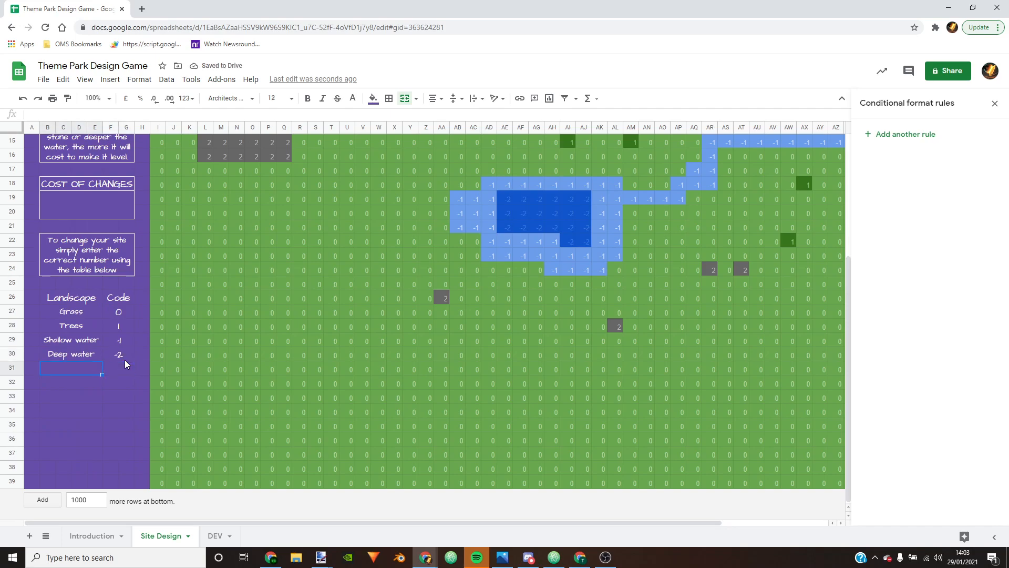
{"action": "type", "text": "Stone level 1"}
{"action": "key", "text": "Return"}
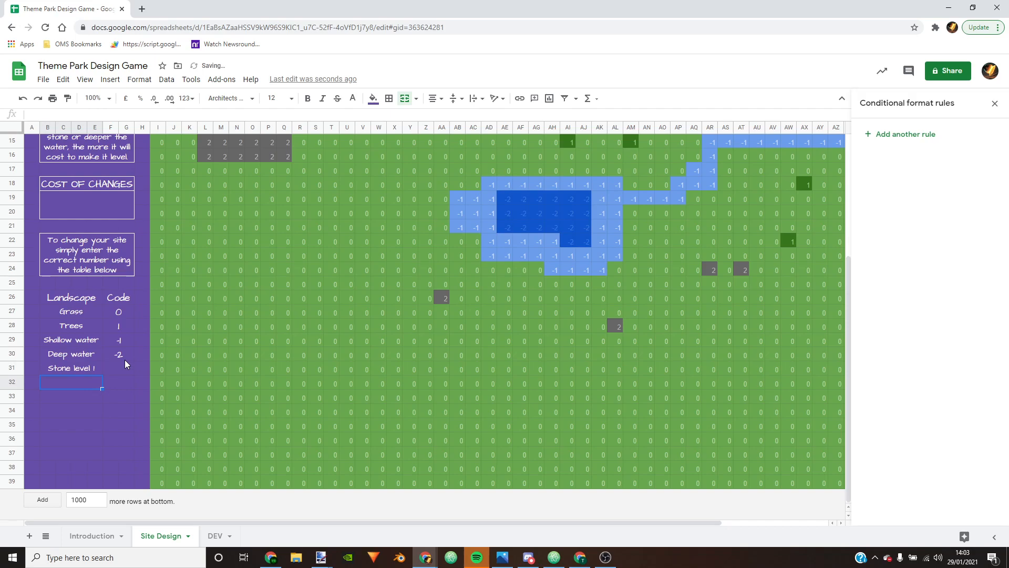
{"action": "type", "text": "Stone "}
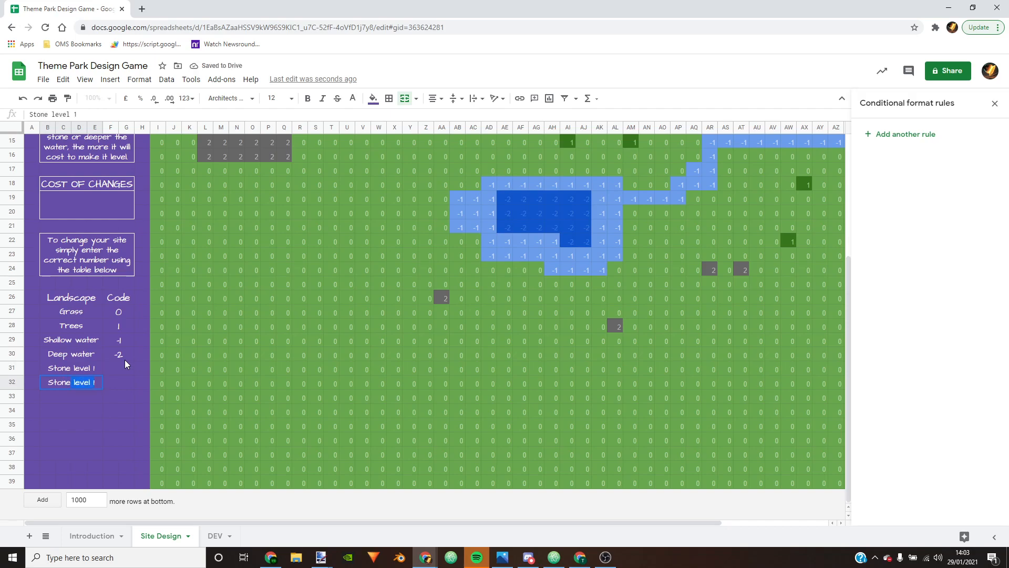
{"action": "type", "text": "level 1"}
{"action": "key", "text": "BackSpace"}
{"action": "key", "text": "BackSpace"}
{"action": "type", "text": "2"}
{"action": "key", "text": "Return"}
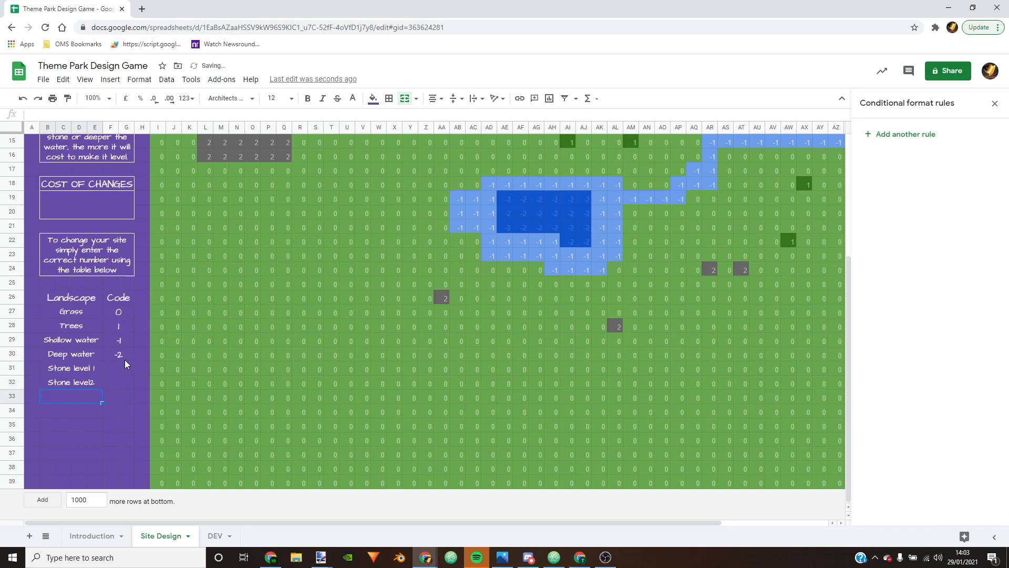
Step: Correct B32 to read "Stone level 2" with a space, and fill the stone labels down to Stone level 6
{"action": "key", "text": "Up"}
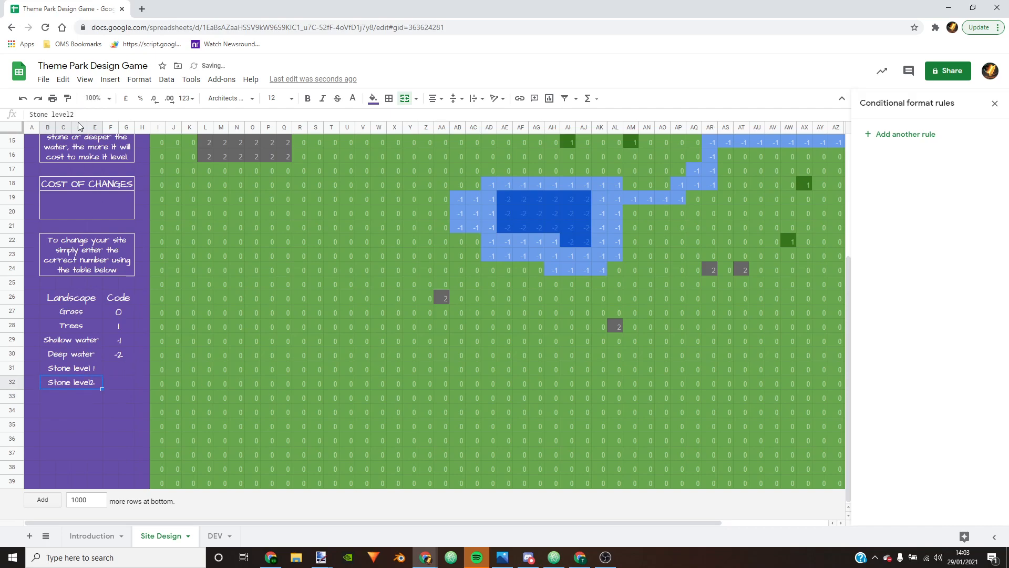
{"action": "left_click_drag", "start_coordinate": [69, 115], "coordinate": [75, 117]}
{"action": "type", "text": "2"}
{"action": "key", "text": "Return"}
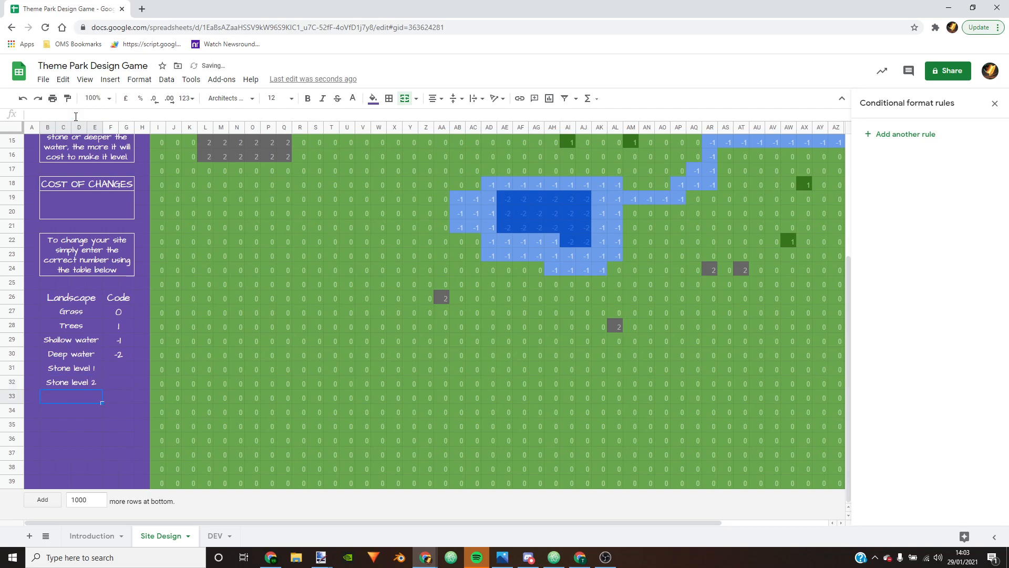
{"action": "left_click_drag", "start_coordinate": [87, 366], "coordinate": [90, 382]}
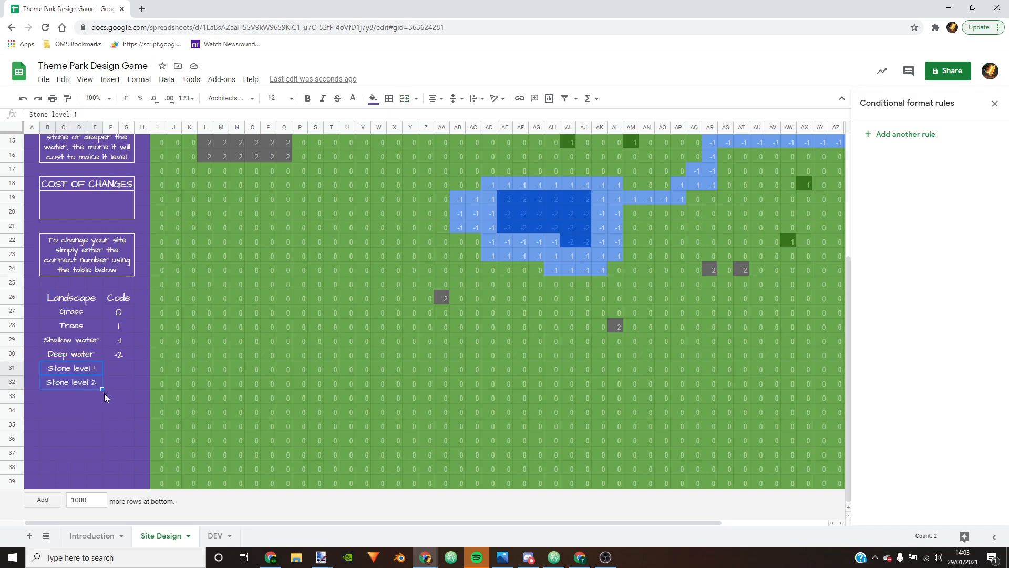
{"action": "left_click_drag", "start_coordinate": [103, 389], "coordinate": [104, 446]}
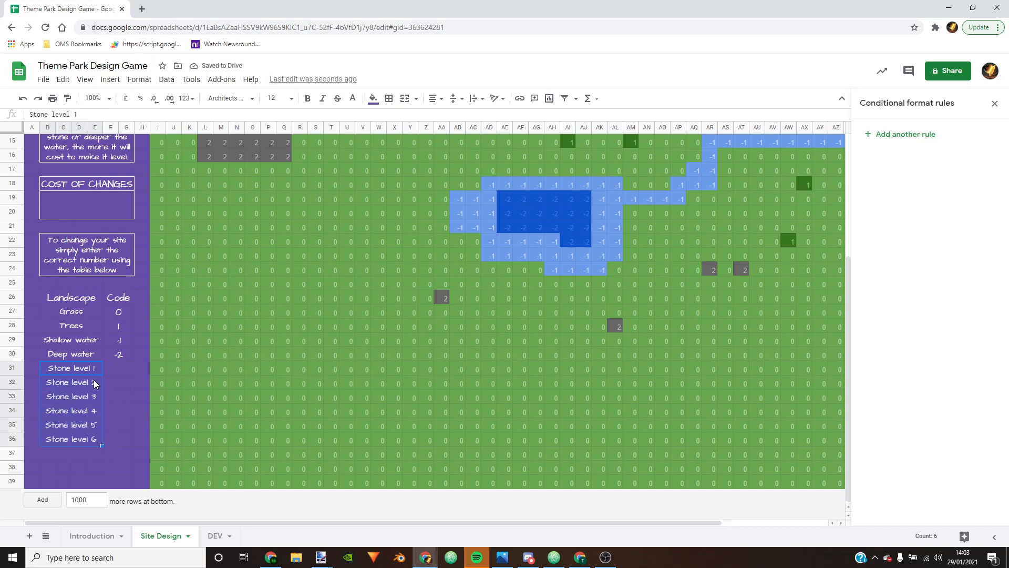
Step: Enter codes 3 and 4 for Stone levels 1 and 2, and fill the series down to Stone level 5
{"action": "left_click", "coordinate": [114, 372]}
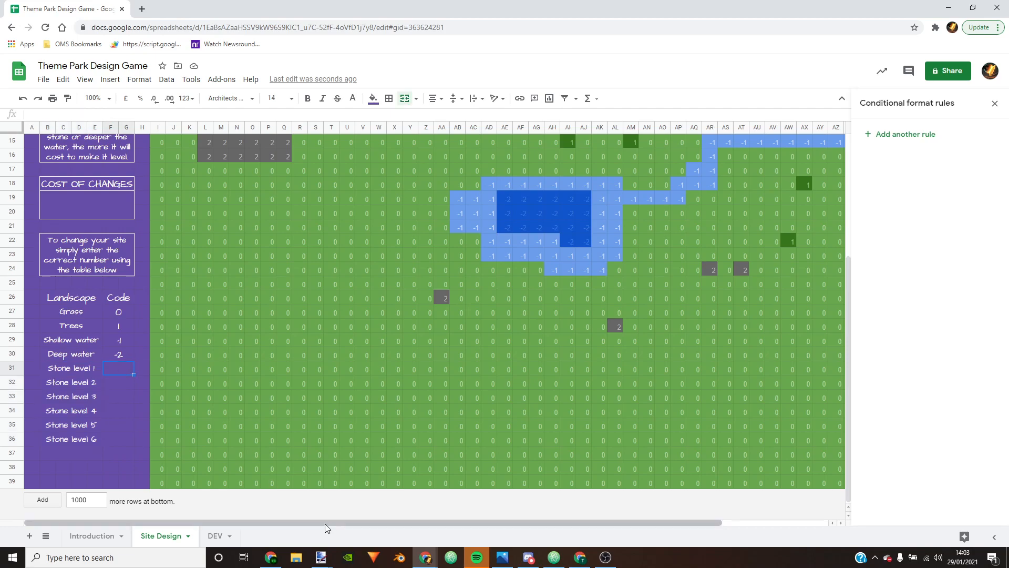
{"action": "type", "text": "3"}
{"action": "key", "text": "Return"}
{"action": "type", "text": "4"}
{"action": "key", "text": "Up"}
{"action": "left_click_drag", "start_coordinate": [122, 370], "coordinate": [125, 382]}
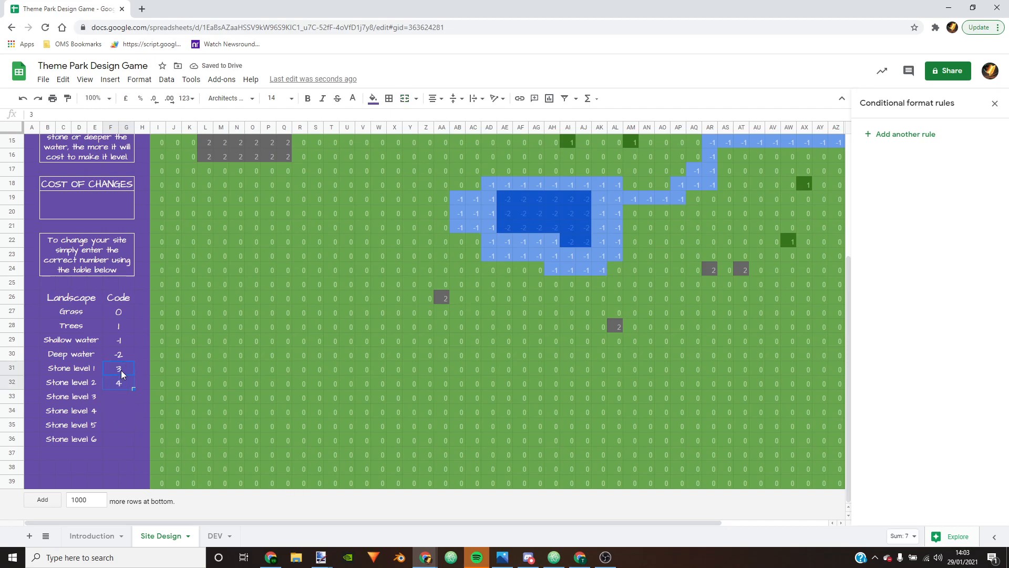
{"action": "left_click_drag", "start_coordinate": [134, 388], "coordinate": [135, 425]}
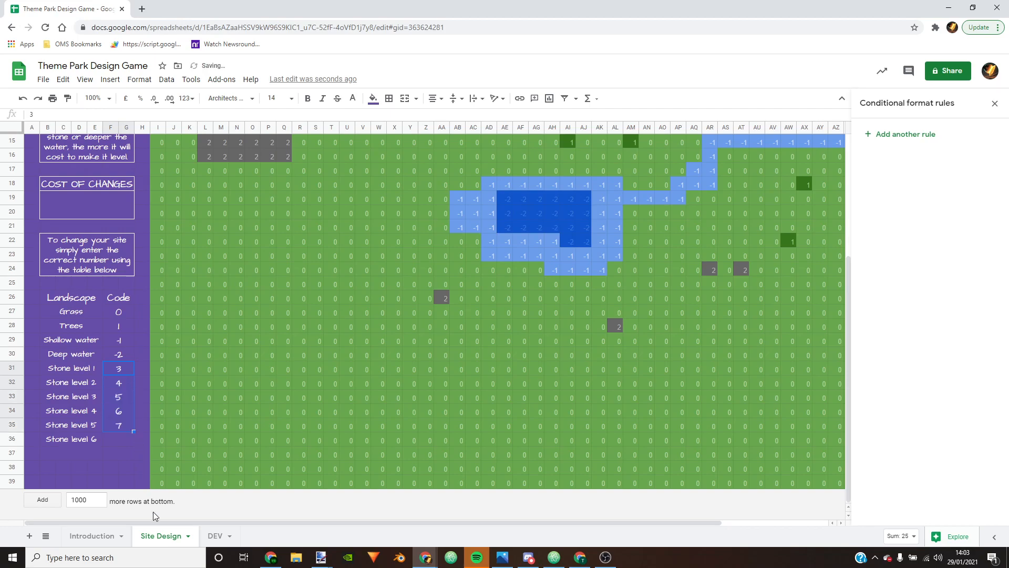
Step: Clear the Stone level 5 and Stone level 6 rows, including their codes
{"action": "left_click", "coordinate": [94, 442]}
{"action": "left_click_drag", "start_coordinate": [53, 426], "coordinate": [119, 443]}
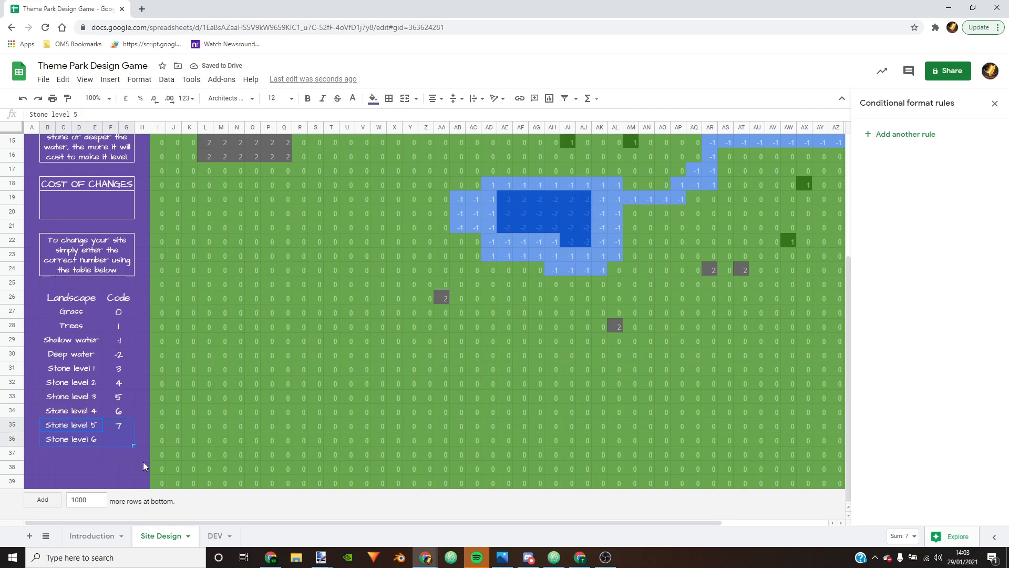
{"action": "key", "text": "Delete"}
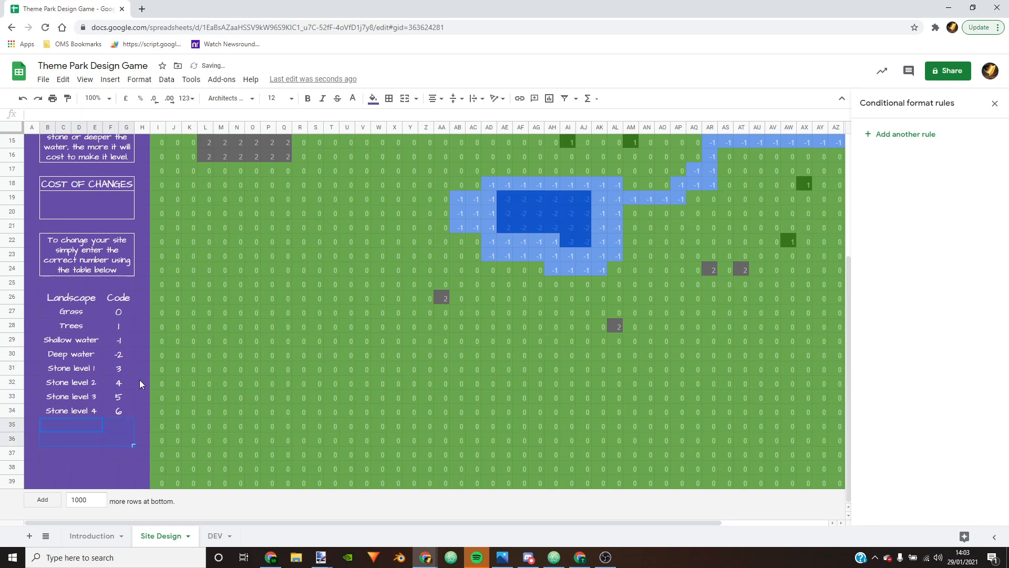
Step: Add an outer border around the landscape code table, from the header row down to Stone level 4
{"action": "left_click_drag", "start_coordinate": [66, 301], "coordinate": [110, 409]}
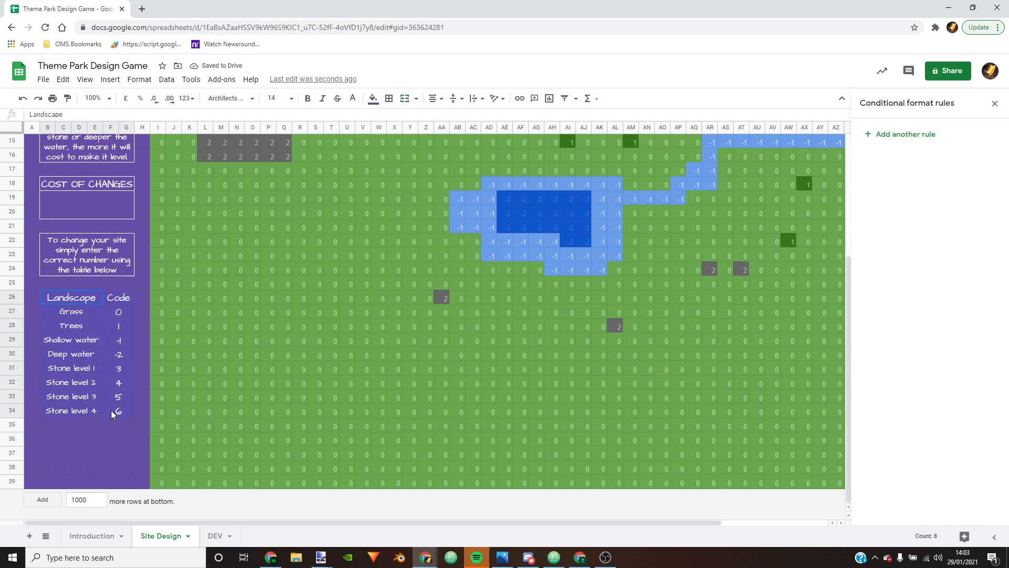
{"action": "left_click", "coordinate": [389, 98]}
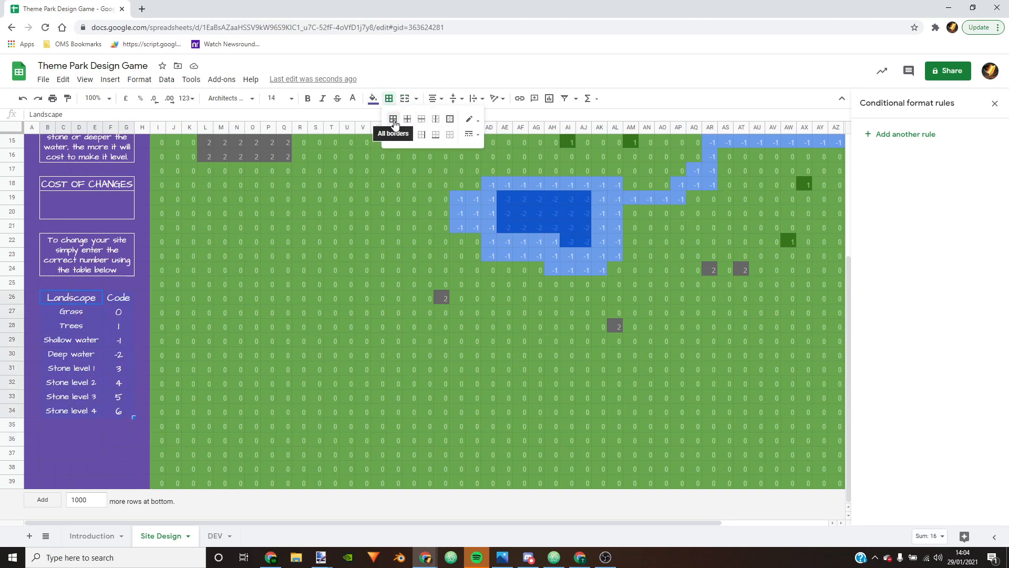
{"action": "left_click", "coordinate": [450, 119]}
{"action": "left_click", "coordinate": [95, 410]}
Step: Add borders to the Landscape and Code header row, and an outer border around the Code column down to row 34
{"action": "left_click_drag", "start_coordinate": [56, 298], "coordinate": [109, 296]}
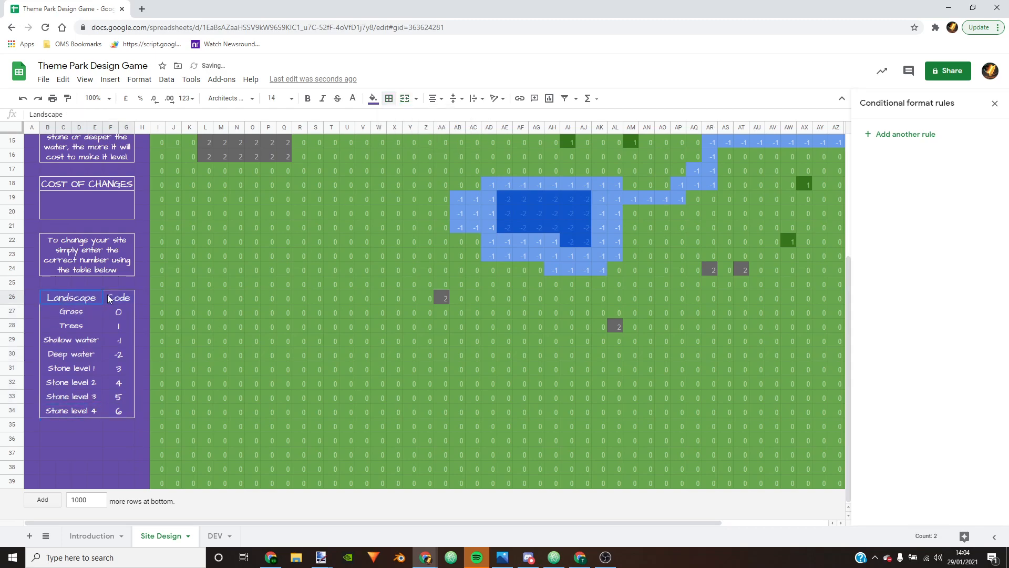
{"action": "left_click", "coordinate": [389, 98]}
{"action": "left_click", "coordinate": [395, 125]}
{"action": "left_click_drag", "start_coordinate": [117, 297], "coordinate": [111, 408]}
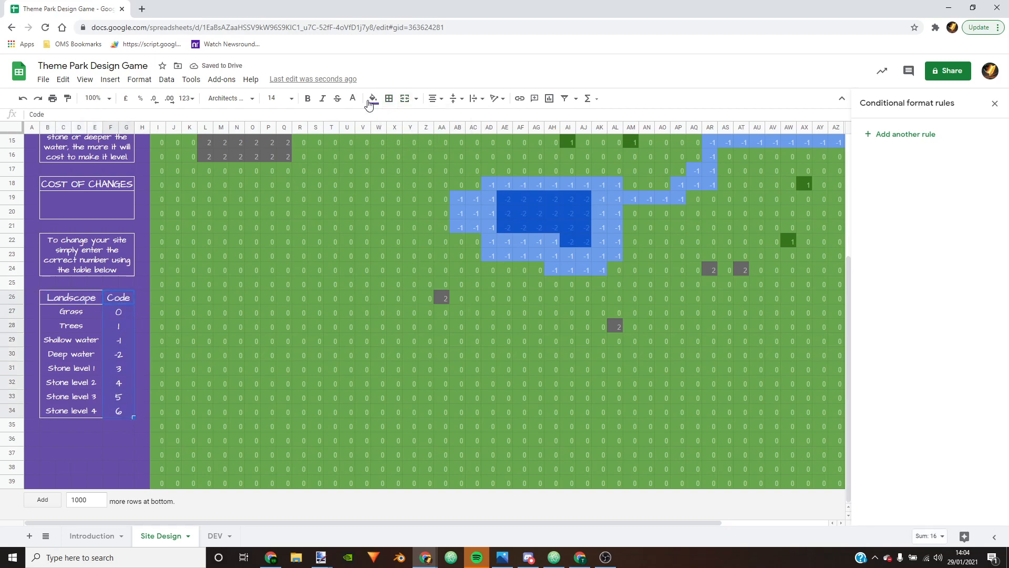
{"action": "left_click", "coordinate": [397, 100]}
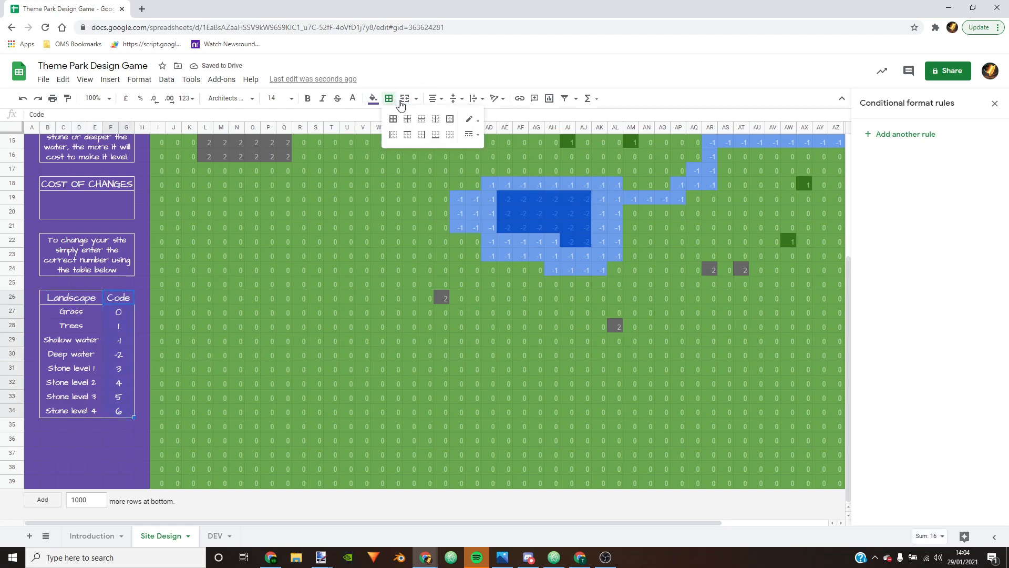
{"action": "left_click", "coordinate": [449, 119]}
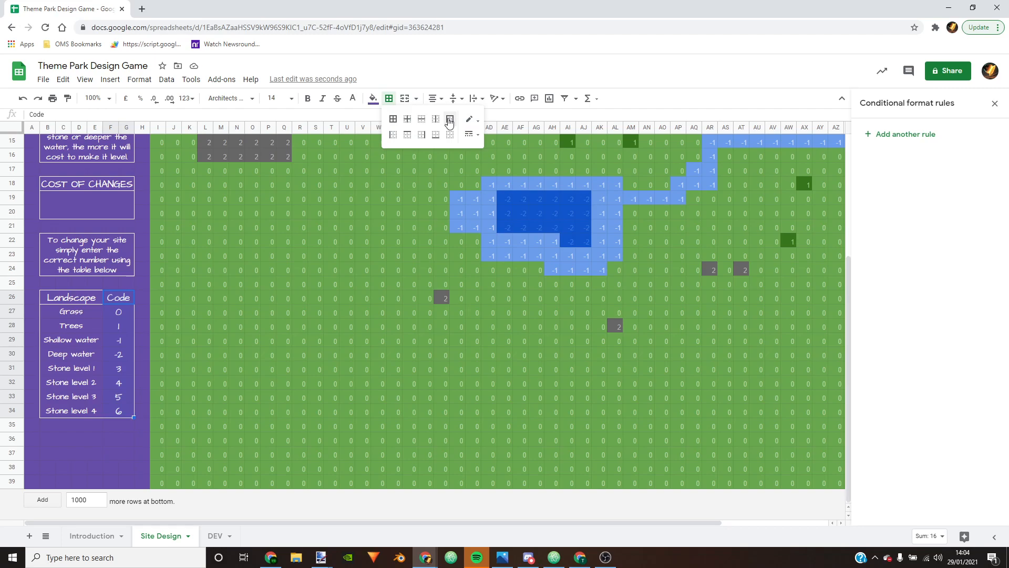
{"action": "left_click", "coordinate": [87, 438]}
Step: Review the sidebar's instruction boxes, cost-of-changes section and landscape code table alongside the site map
{"action": "scroll", "coordinate": [100, 408], "scroll_direction": "up", "scroll_amount": 5}
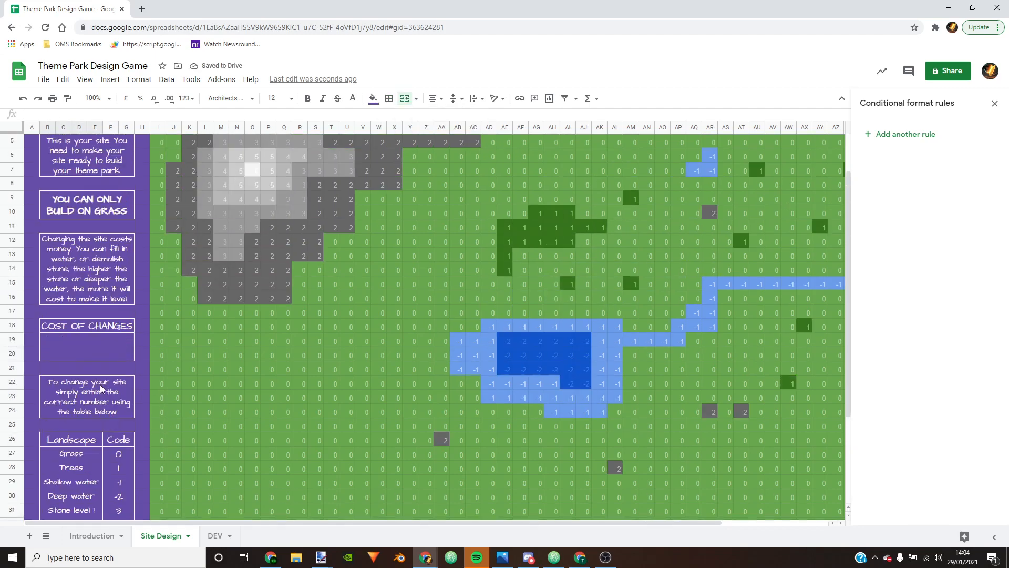
{"action": "scroll", "coordinate": [104, 358], "scroll_direction": "down", "scroll_amount": 6}
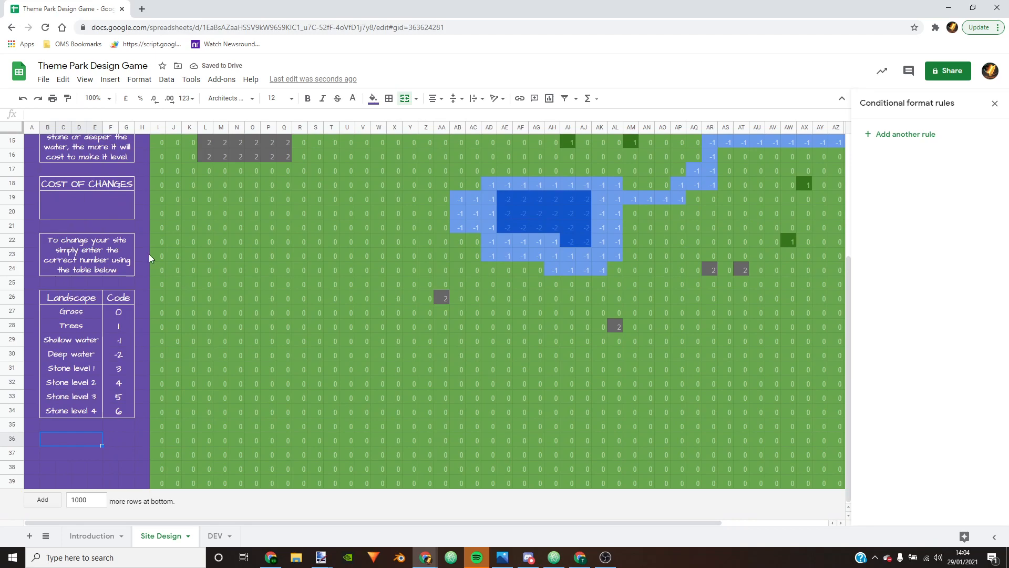
{"action": "scroll", "coordinate": [163, 258], "scroll_direction": "up", "scroll_amount": 5}
{"action": "scroll", "coordinate": [91, 240], "scroll_direction": "up", "scroll_amount": 1}
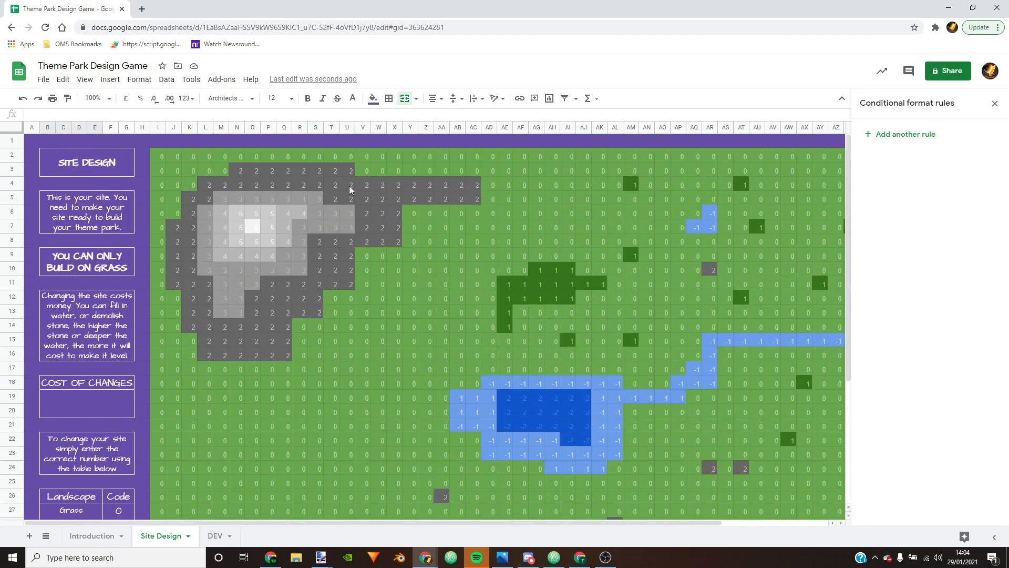
{"action": "scroll", "coordinate": [33, 426], "scroll_direction": "down", "scroll_amount": 1}
{"action": "scroll", "coordinate": [33, 426], "scroll_direction": "down", "scroll_amount": 3}
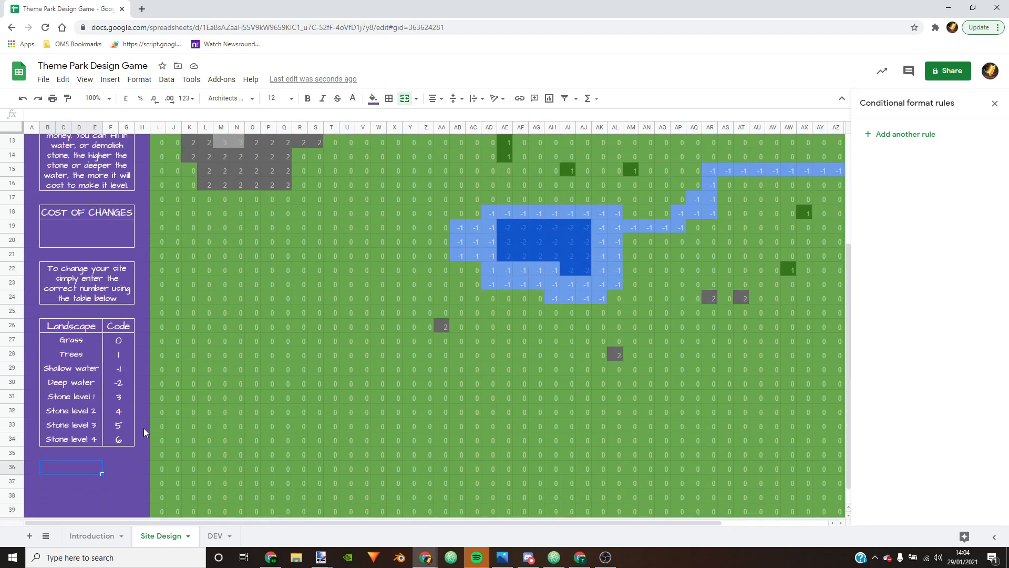
{"action": "scroll", "coordinate": [527, 307], "scroll_direction": "up", "scroll_amount": 2}
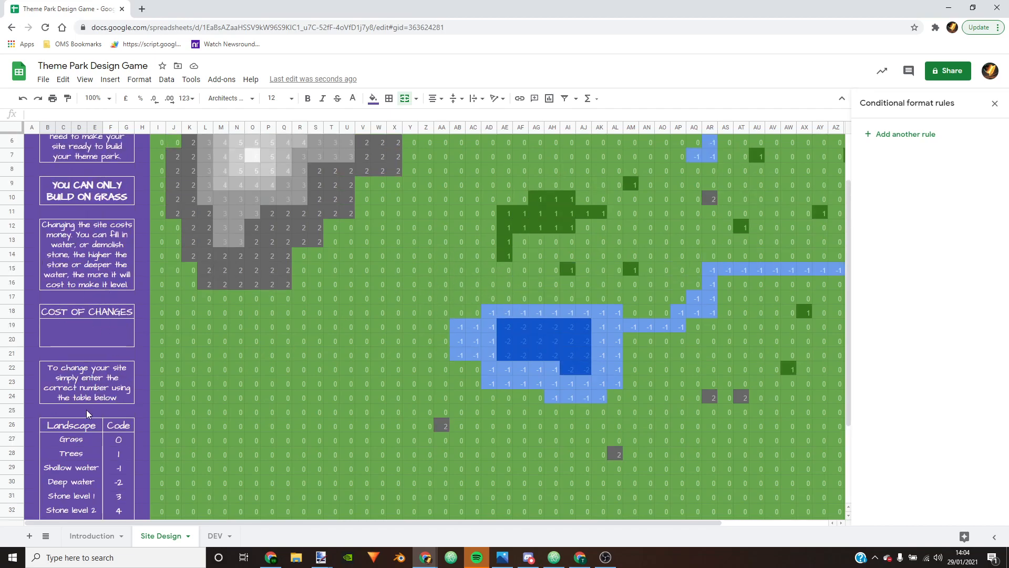
{"action": "scroll", "coordinate": [127, 445], "scroll_direction": "down", "scroll_amount": 2}
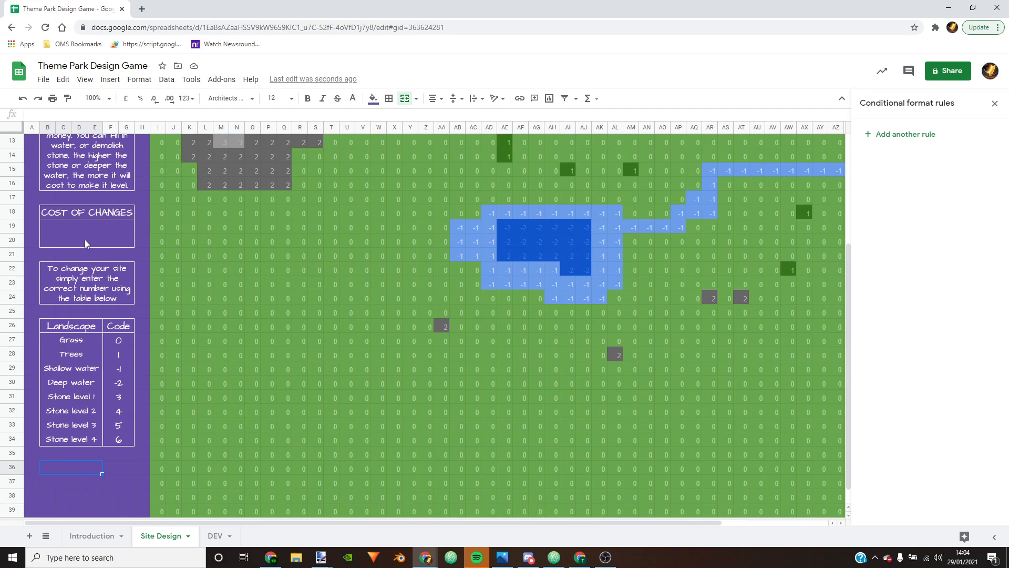
{"action": "scroll", "coordinate": [77, 255], "scroll_direction": "up", "scroll_amount": 3}
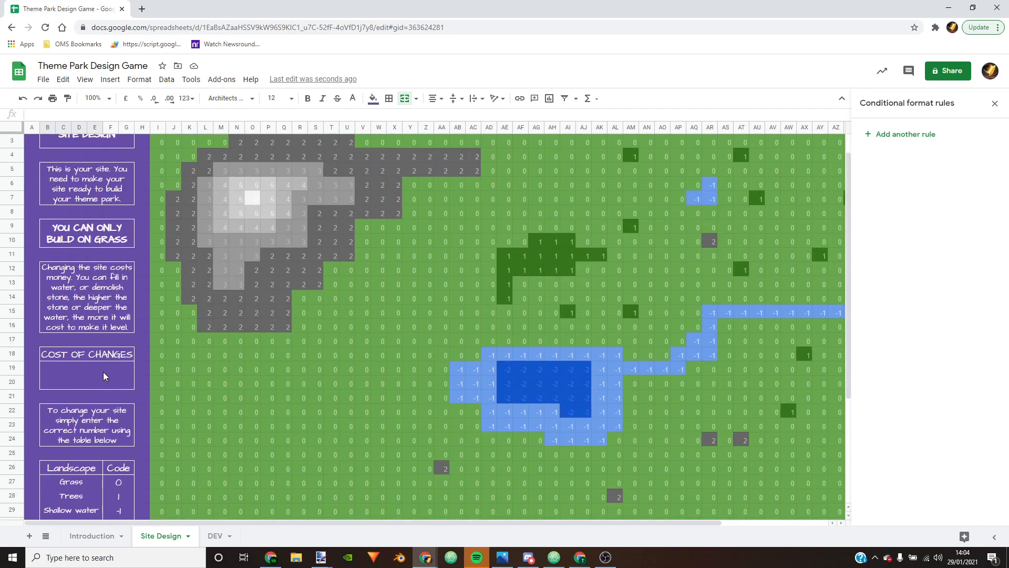
{"action": "left_click", "coordinate": [72, 370]}
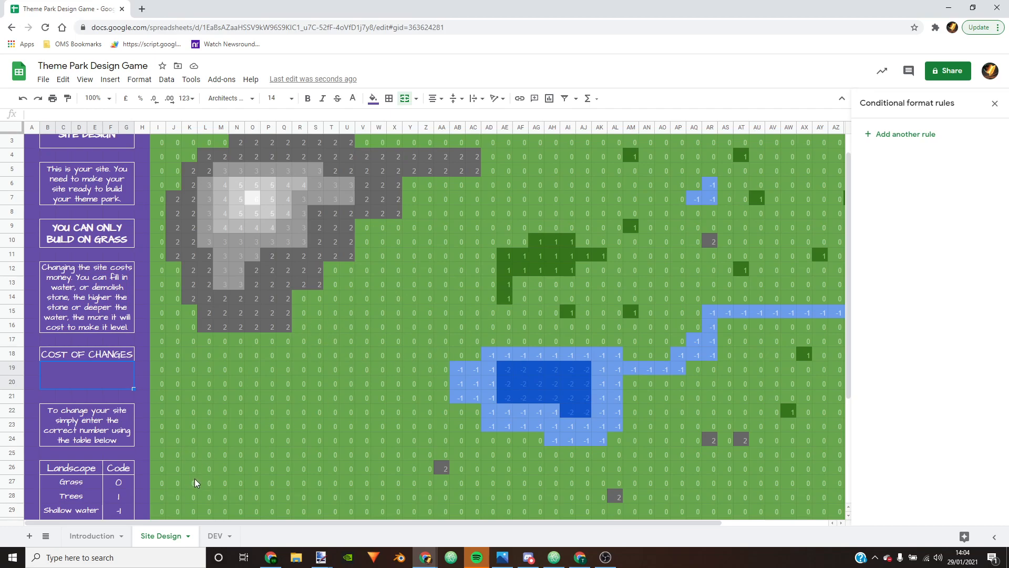
{"action": "scroll", "coordinate": [435, 387], "scroll_direction": "up", "scroll_amount": 1}
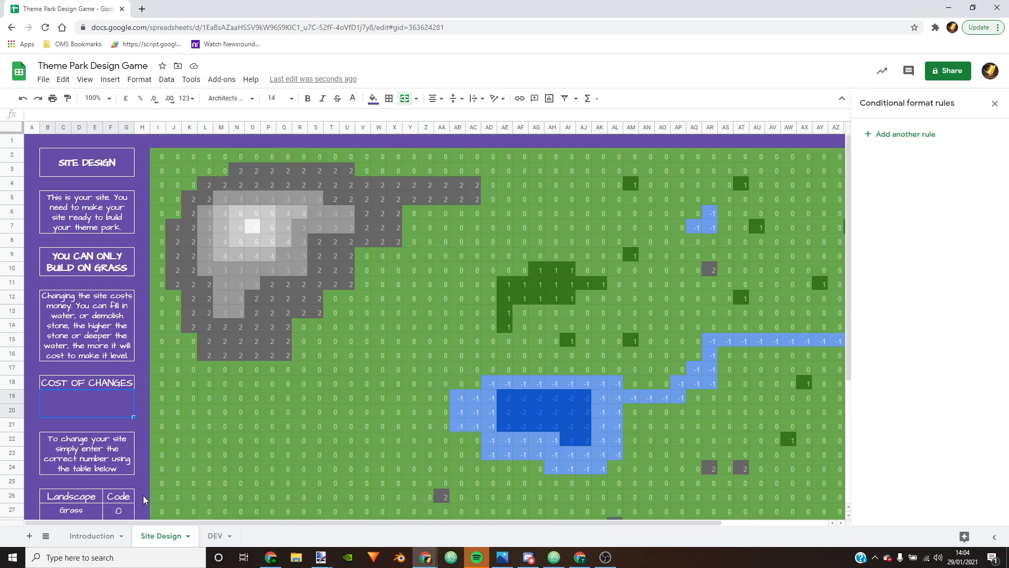
Step: On the DEV sheet, enter the label "Cost of height change" in A2 and the value 100 in C2
{"action": "left_click", "coordinate": [214, 536]}
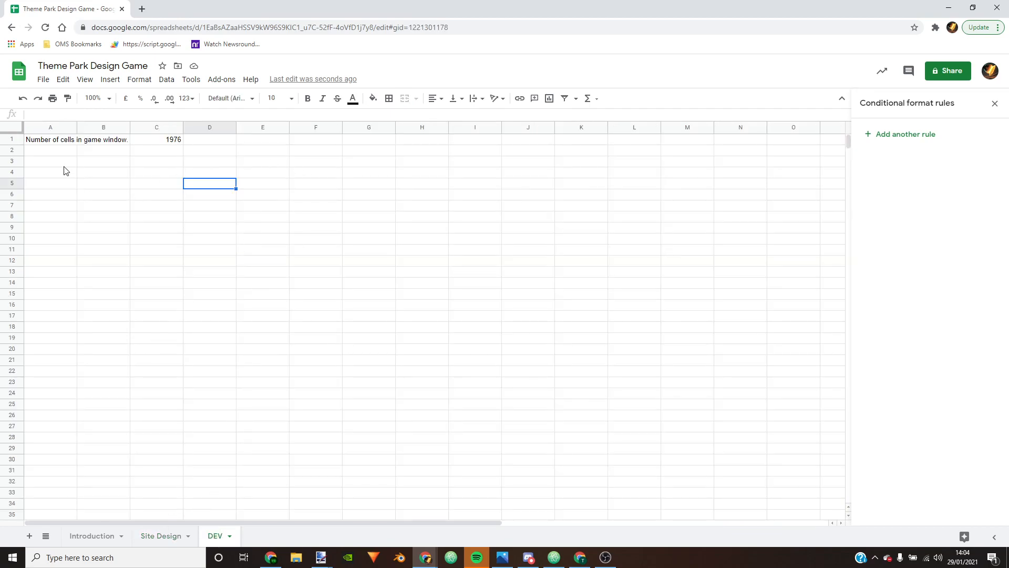
{"action": "left_click", "coordinate": [58, 152]}
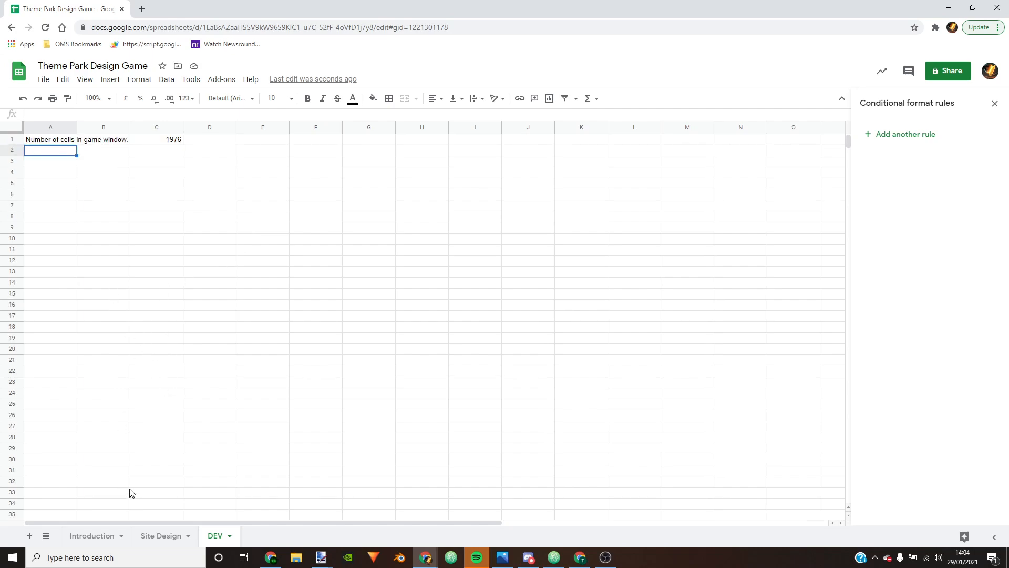
{"action": "type", "text": "DCos"}
{"action": "key", "text": "Escape"}
{"action": "type", "text": "Cost of height change"}
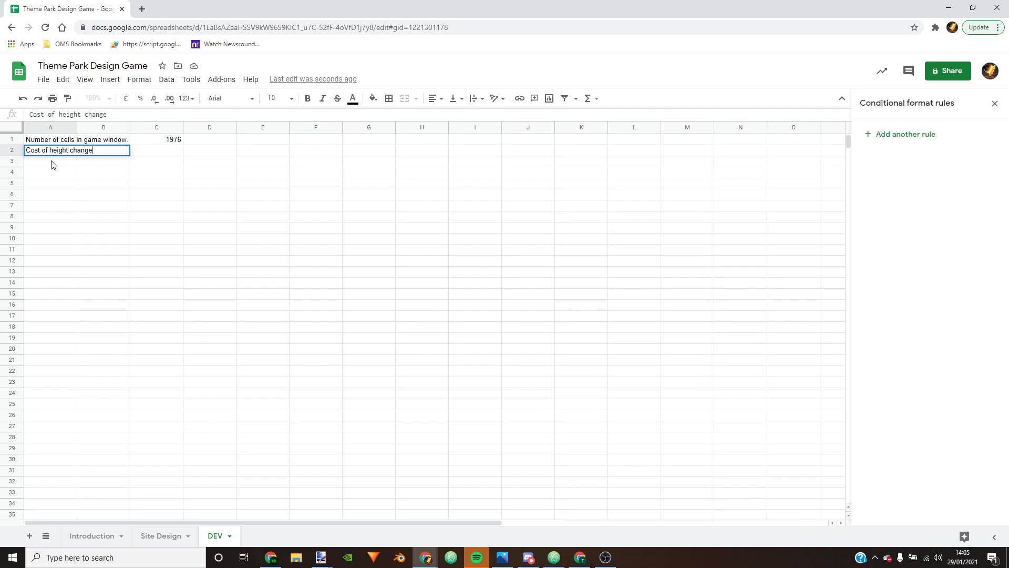
{"action": "key", "text": "Return"}
{"action": "key", "text": "Up"}
{"action": "key", "text": "Right"}
{"action": "key", "text": "Right"}
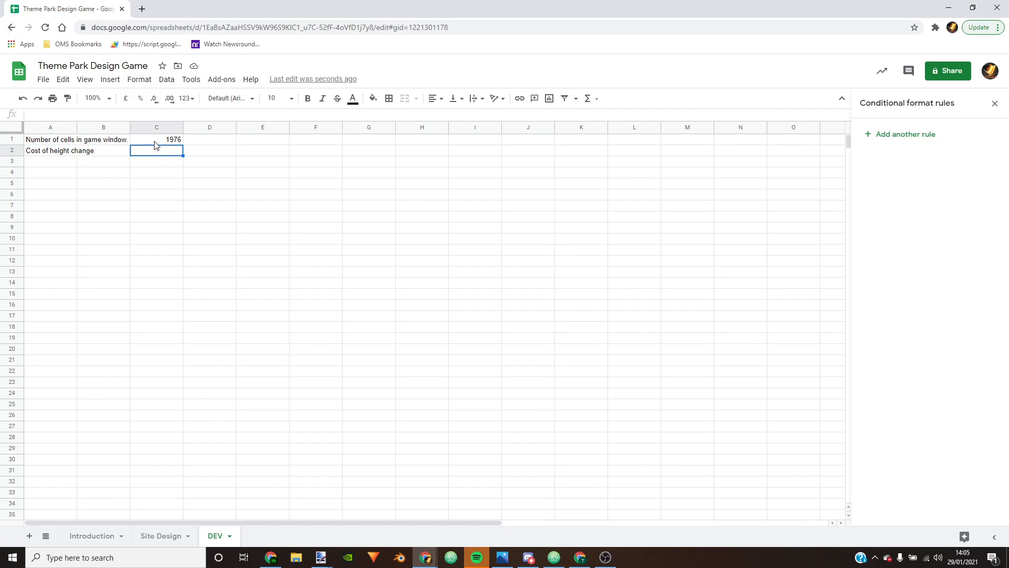
{"action": "type", "text": "100"}
{"action": "key", "text": "Return"}
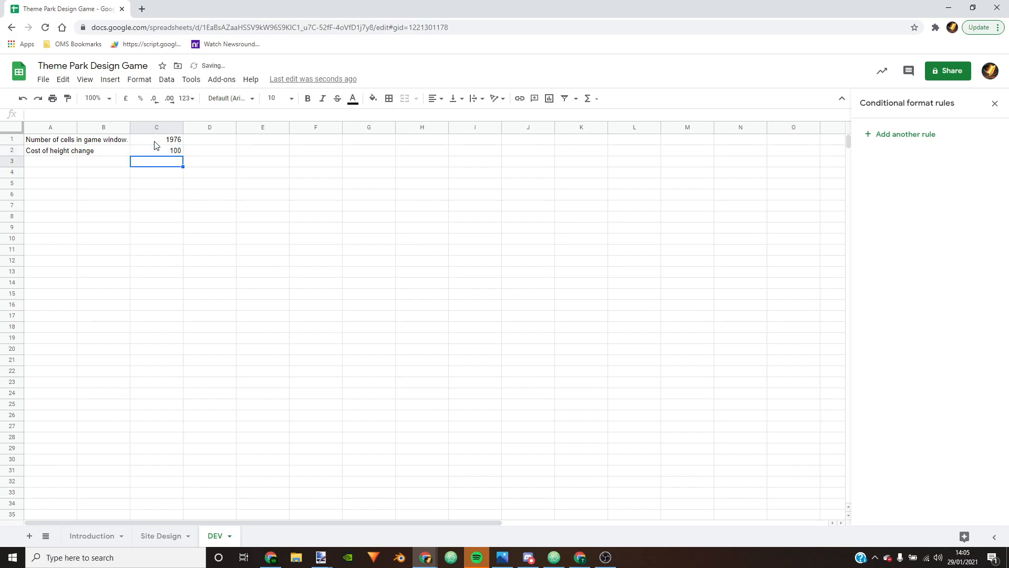
Step: Format the height change cost in C2 as pounds currency with two decimal places
{"action": "left_click", "coordinate": [158, 152]}
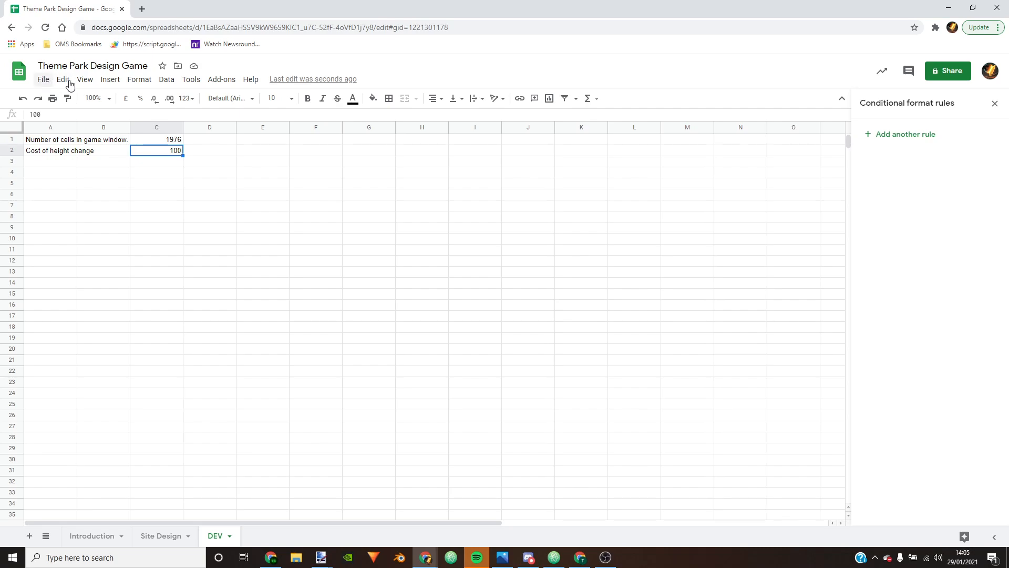
{"action": "left_click", "coordinate": [138, 79]}
{"action": "mouse_move", "coordinate": [203, 130]}
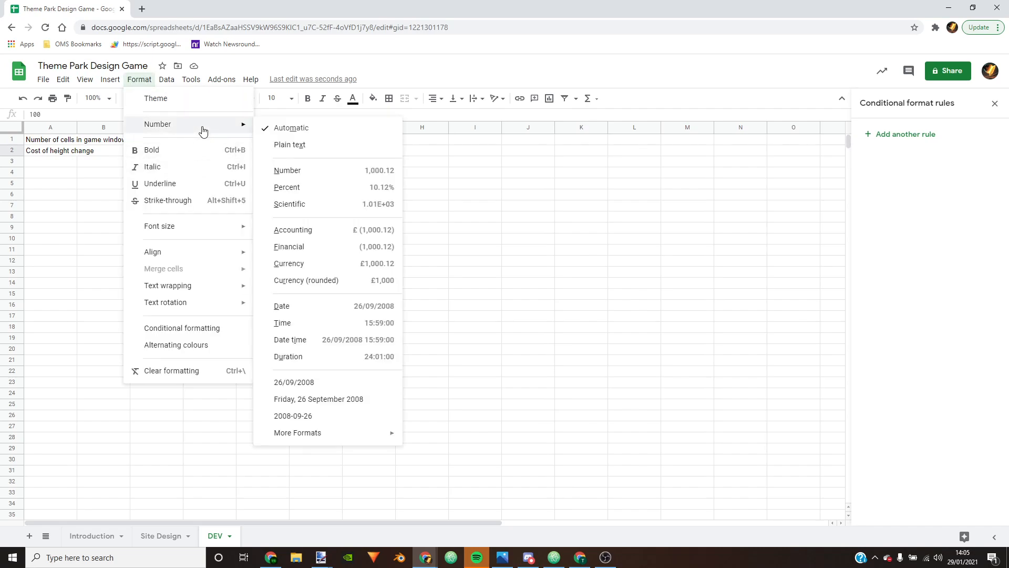
{"action": "left_click", "coordinate": [328, 264]}
{"action": "left_click", "coordinate": [223, 263]}
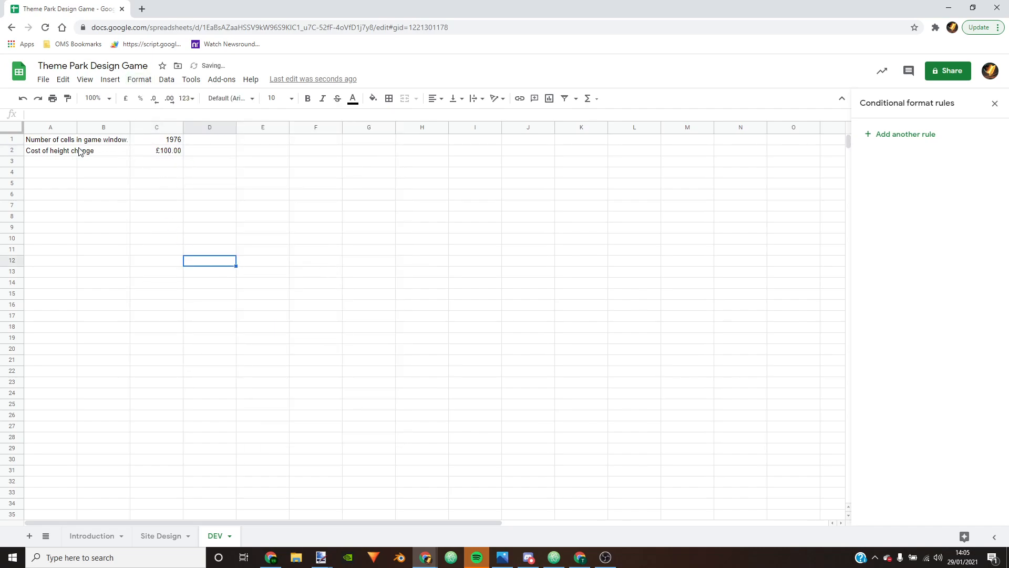
Step: Return to the Site Design sheet and look over the whole site map
{"action": "left_click", "coordinate": [153, 537]}
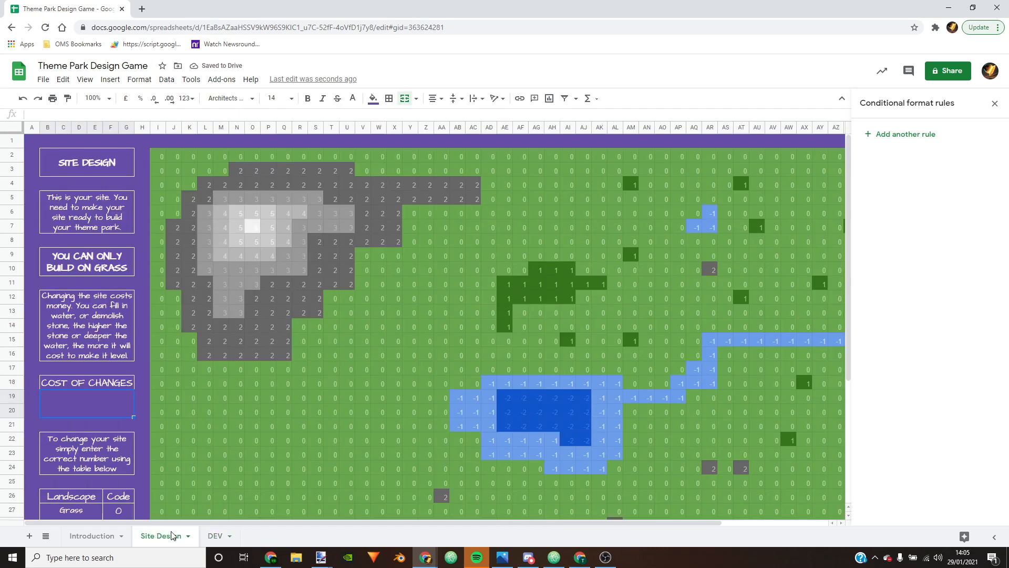
{"action": "scroll", "coordinate": [270, 299], "scroll_direction": "down", "scroll_amount": 3}
{"action": "scroll", "coordinate": [269, 299], "scroll_direction": "up", "scroll_amount": 3}
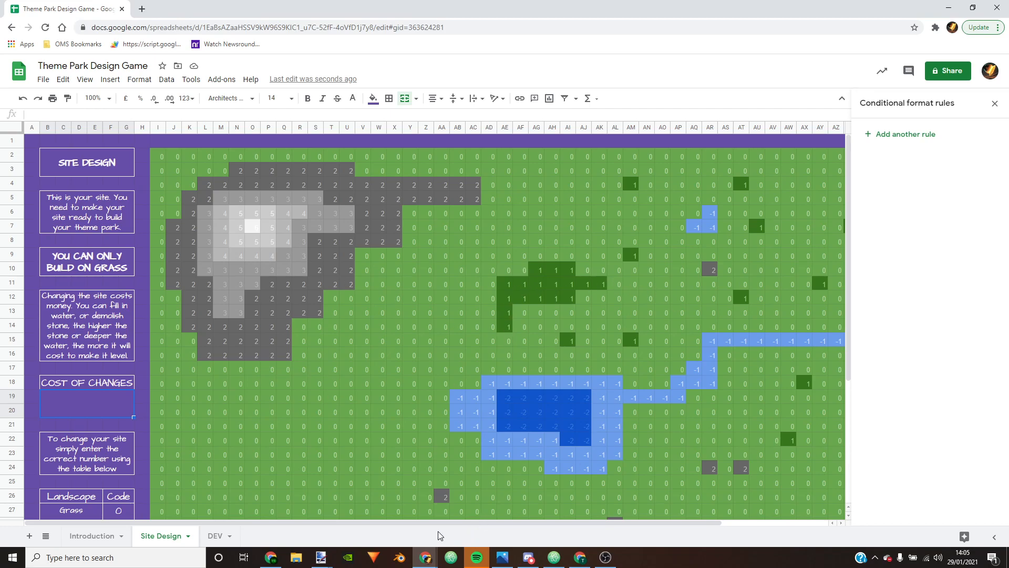
{"action": "left_click_drag", "start_coordinate": [439, 523], "coordinate": [591, 490]}
{"action": "scroll", "coordinate": [421, 336], "scroll_direction": "down", "scroll_amount": 4}
{"action": "scroll", "coordinate": [371, 302], "scroll_direction": "up", "scroll_amount": 2}
{"action": "scroll", "coordinate": [217, 339], "scroll_direction": "down", "scroll_amount": 3}
{"action": "scroll", "coordinate": [156, 263], "scroll_direction": "up", "scroll_amount": 5}
Step: Duplicate the stone hill block J3:AC16 into the empty grass below, starting at L25
{"action": "left_click_drag", "start_coordinate": [46, 169], "coordinate": [342, 353]}
{"action": "key", "text": "ctrl+c"}
{"action": "scroll", "coordinate": [339, 349], "scroll_direction": "down", "scroll_amount": 5}
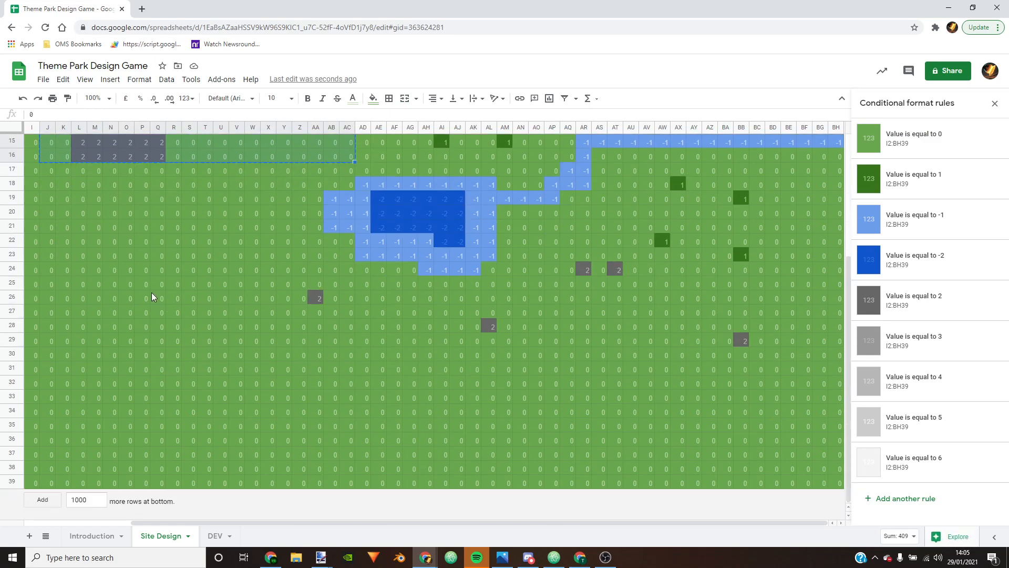
{"action": "left_click_drag", "start_coordinate": [94, 298], "coordinate": [79, 298]}
{"action": "left_click", "coordinate": [101, 315]}
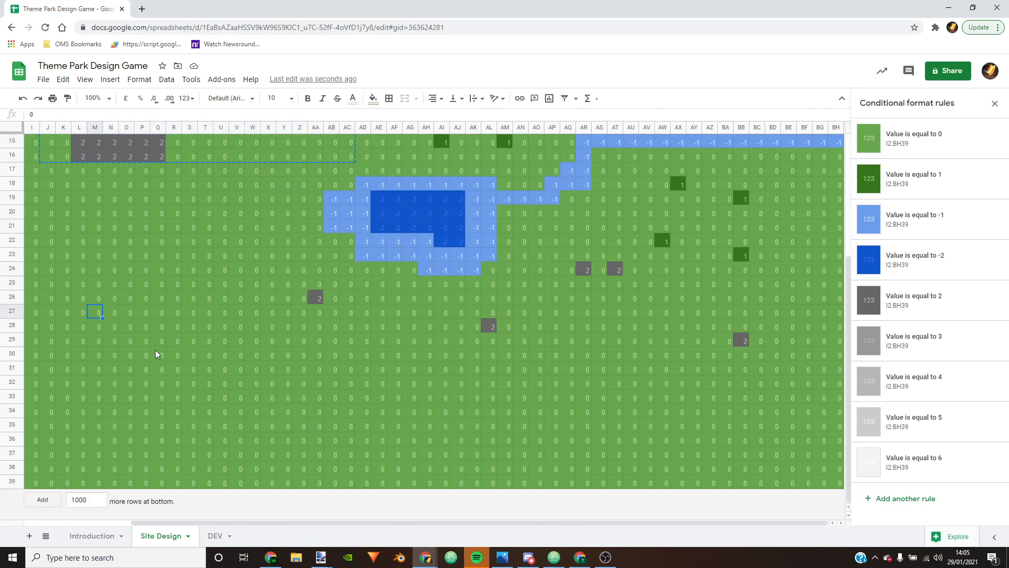
{"action": "key", "text": "ctrl+v"}
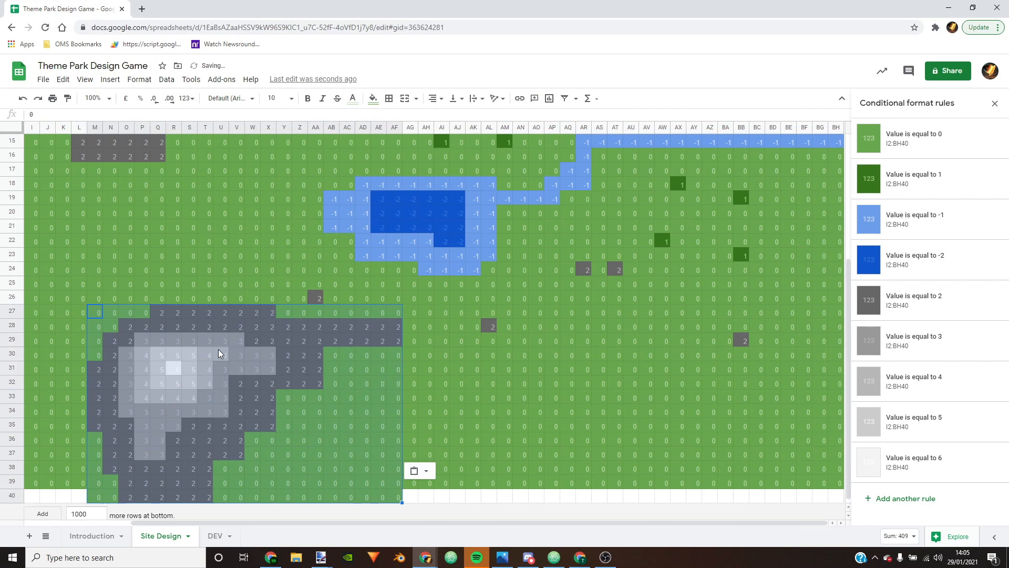
{"action": "key", "text": "ctrl+z"}
{"action": "left_click", "coordinate": [84, 285]}
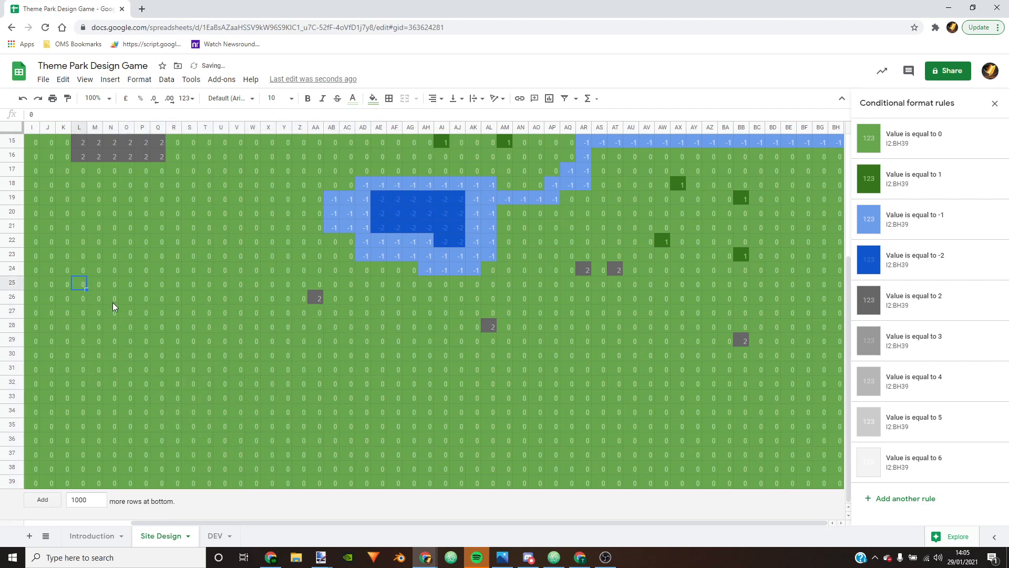
{"action": "key", "text": "ctrl+v"}
{"action": "left_click", "coordinate": [294, 329]}
{"action": "scroll", "coordinate": [554, 297], "scroll_direction": "up", "scroll_amount": 3}
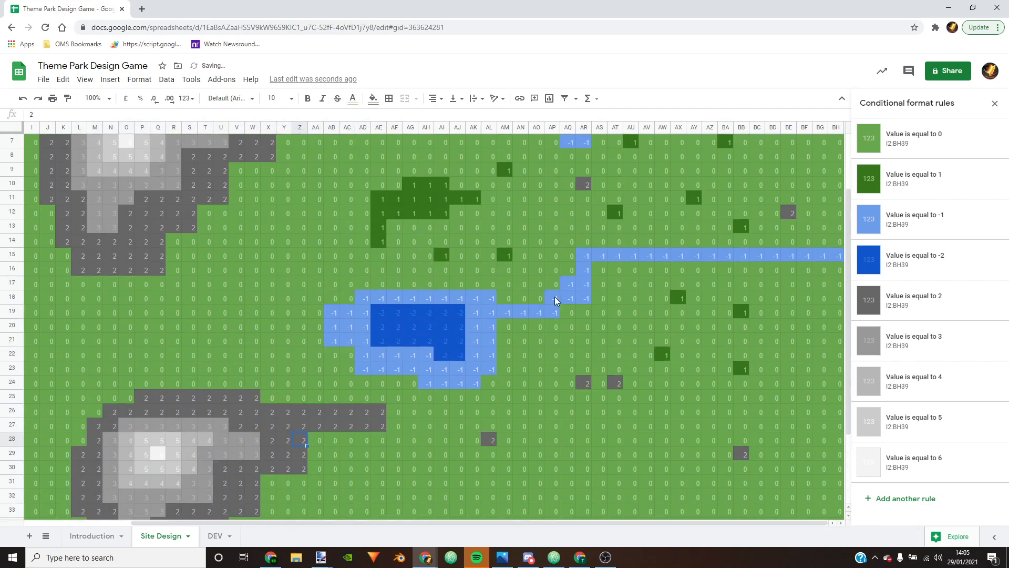
Step: Copy the block AA10:AO24 containing the trees and lake, and paste it starting at AR20
{"action": "scroll", "coordinate": [553, 296], "scroll_direction": "down", "scroll_amount": 1}
{"action": "left_click_drag", "start_coordinate": [316, 142], "coordinate": [529, 344]}
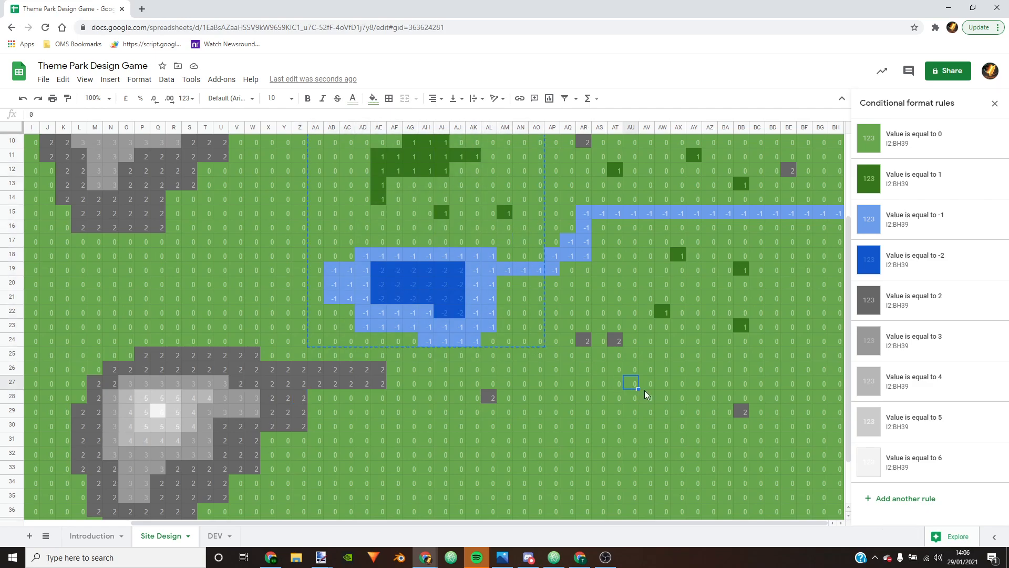
{"action": "left_click", "coordinate": [583, 284]}
{"action": "key", "text": "ctrl+v"}
{"action": "left_click", "coordinate": [656, 369]}
{"action": "scroll", "coordinate": [739, 317], "scroll_direction": "up", "scroll_amount": 3}
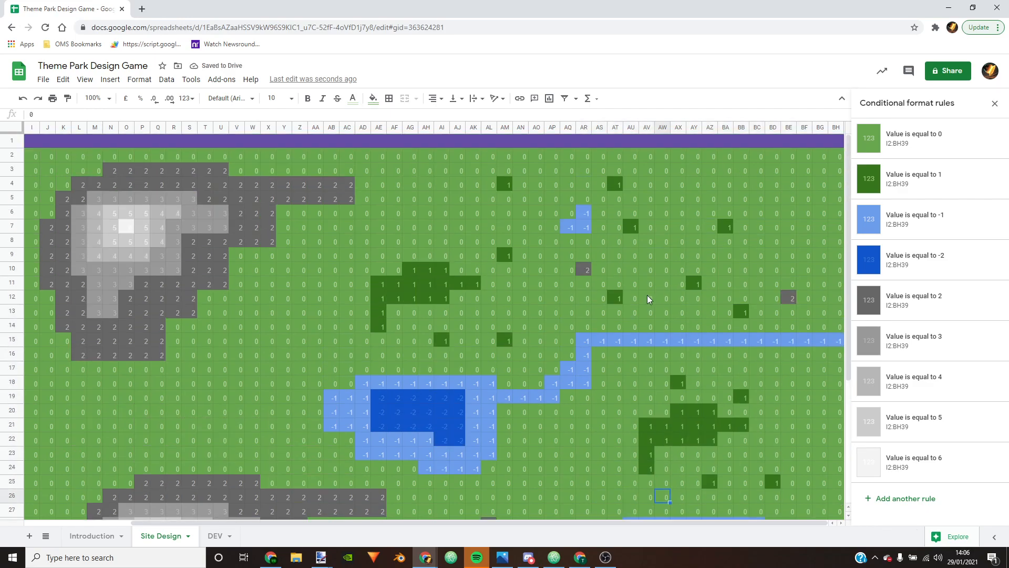
Step: Copy the tree cluster block AC8:AK15 and paste it between the two stone hills, starting at Q18
{"action": "left_click_drag", "start_coordinate": [347, 240], "coordinate": [480, 342]}
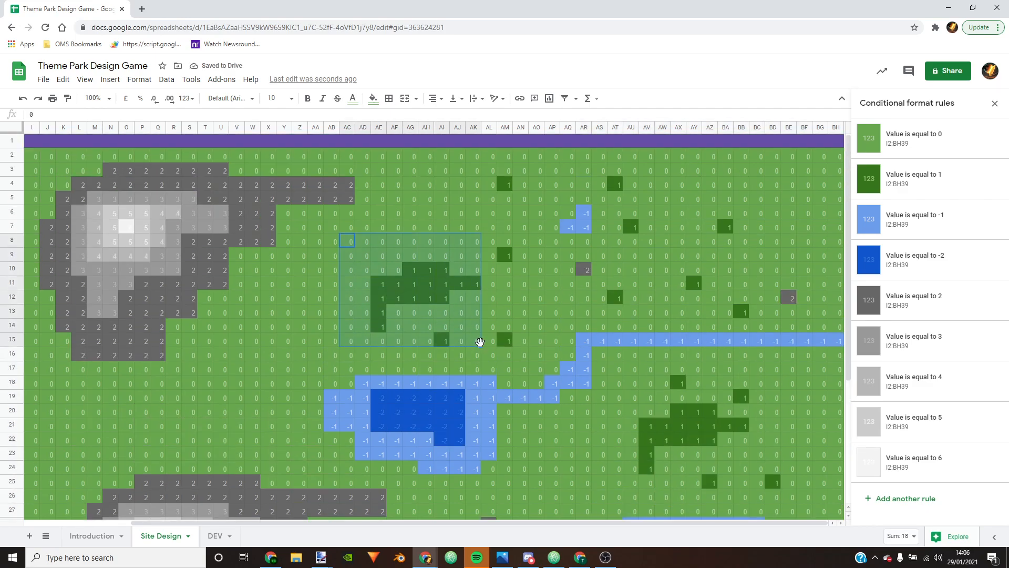
{"action": "left_click", "coordinate": [157, 383]}
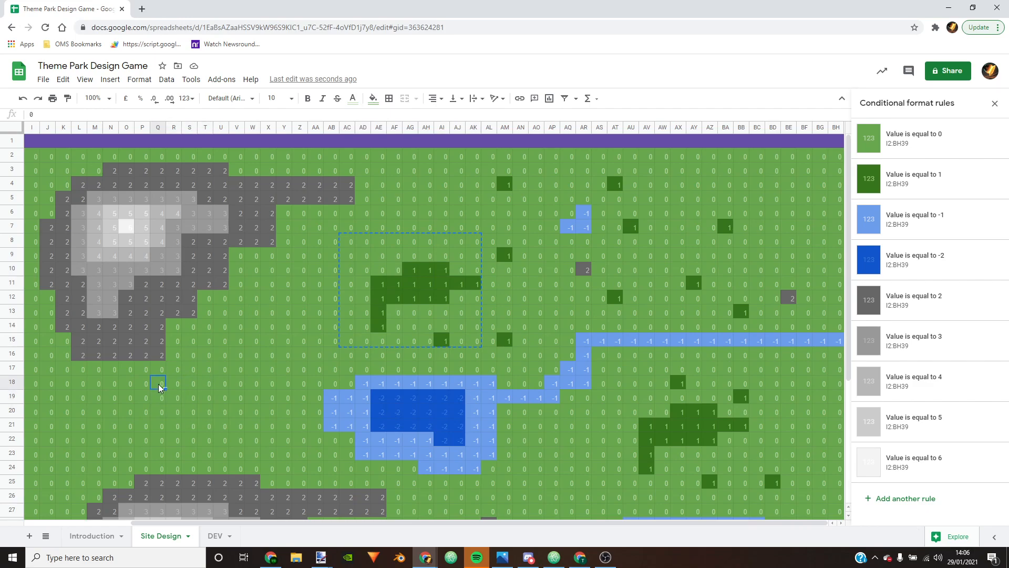
{"action": "key", "text": "ctrl+v"}
{"action": "scroll", "coordinate": [226, 396], "scroll_direction": "down", "scroll_amount": 3}
{"action": "left_click", "coordinate": [426, 440]}
Step: Copy the tree block AU17:BB25 and paste it into the grass near the map's lower edge, starting at AE31
{"action": "left_click_drag", "start_coordinate": [632, 227], "coordinate": [734, 341]}
{"action": "key", "text": "ctrl+c"}
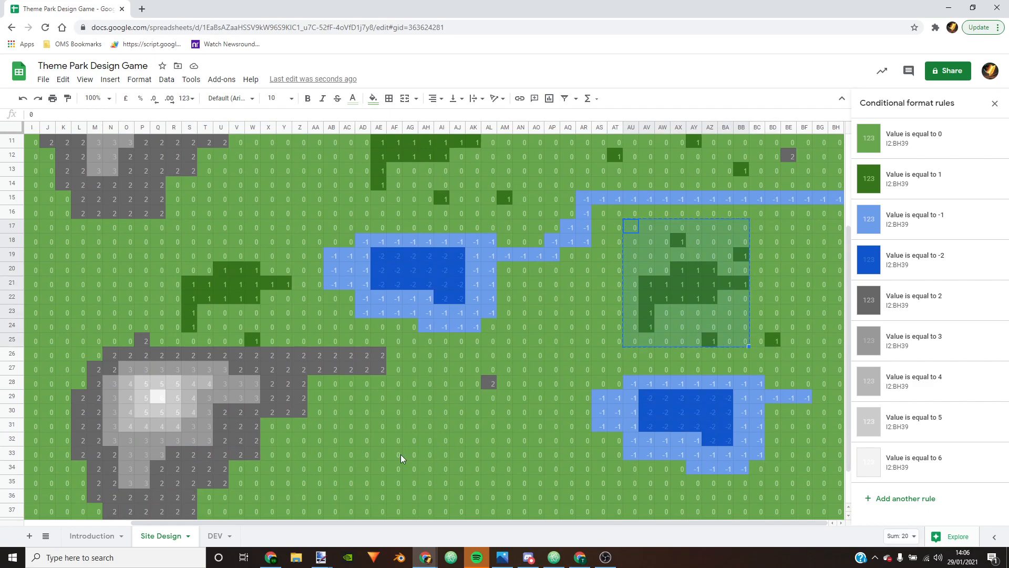
{"action": "left_click", "coordinate": [381, 424]}
{"action": "key", "text": "ctrl+v"}
{"action": "scroll", "coordinate": [438, 439], "scroll_direction": "down", "scroll_amount": 1}
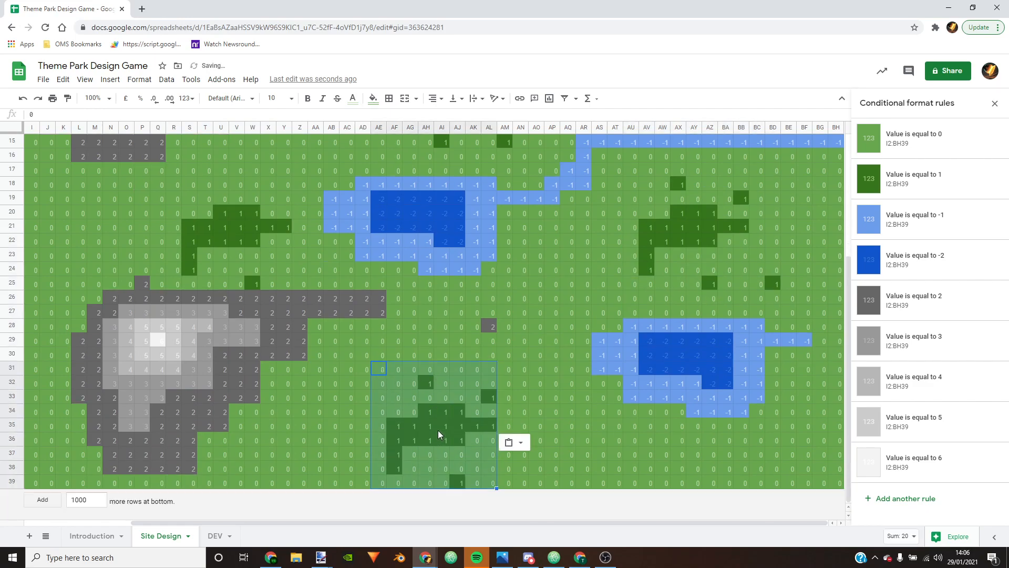
Step: Look over the whole site map for areas that are still empty grass
{"action": "scroll", "coordinate": [437, 435], "scroll_direction": "up", "scroll_amount": 4}
{"action": "scroll", "coordinate": [544, 415], "scroll_direction": "down", "scroll_amount": 3}
{"action": "scroll", "coordinate": [662, 408], "scroll_direction": "down", "scroll_amount": 1}
{"action": "scroll", "coordinate": [664, 408], "scroll_direction": "up", "scroll_amount": 2}
{"action": "scroll", "coordinate": [665, 408], "scroll_direction": "down", "scroll_amount": 2}
{"action": "scroll", "coordinate": [623, 386], "scroll_direction": "up", "scroll_amount": 2}
{"action": "scroll", "coordinate": [623, 386], "scroll_direction": "up", "scroll_amount": 3}
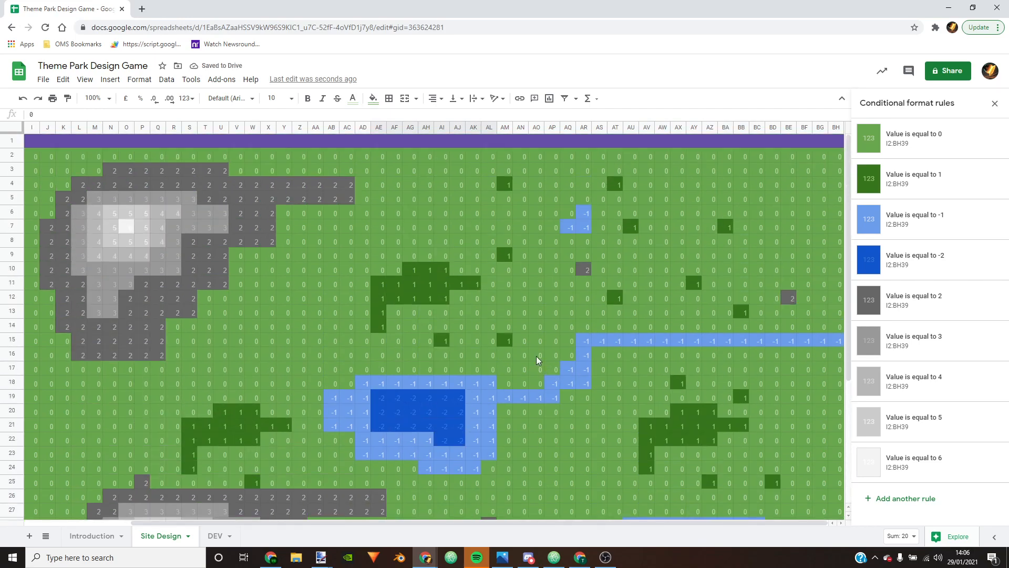
Step: Scatter single features over the upper map: enter 1 in X14, M19 and AG6, and 2 in L22, Z9 and AN17
{"action": "left_click", "coordinate": [273, 331]}
{"action": "type", "text": "1"}
{"action": "left_click", "coordinate": [95, 396]}
{"action": "type", "text": "1"}
{"action": "left_click", "coordinate": [84, 444]}
{"action": "type", "text": "2"}
{"action": "left_click", "coordinate": [362, 255]}
{"action": "left_click", "coordinate": [410, 210]}
{"action": "type", "text": "1"}
{"action": "left_click", "coordinate": [303, 257]}
{"action": "type", "text": "2"}
{"action": "left_click", "coordinate": [520, 368]}
{"action": "type", "text": "2"}
Step: Add single trees around the second lake by entering 1 in AS23, AR36, BD37, AW38 and AR25
{"action": "left_click", "coordinate": [597, 451]}
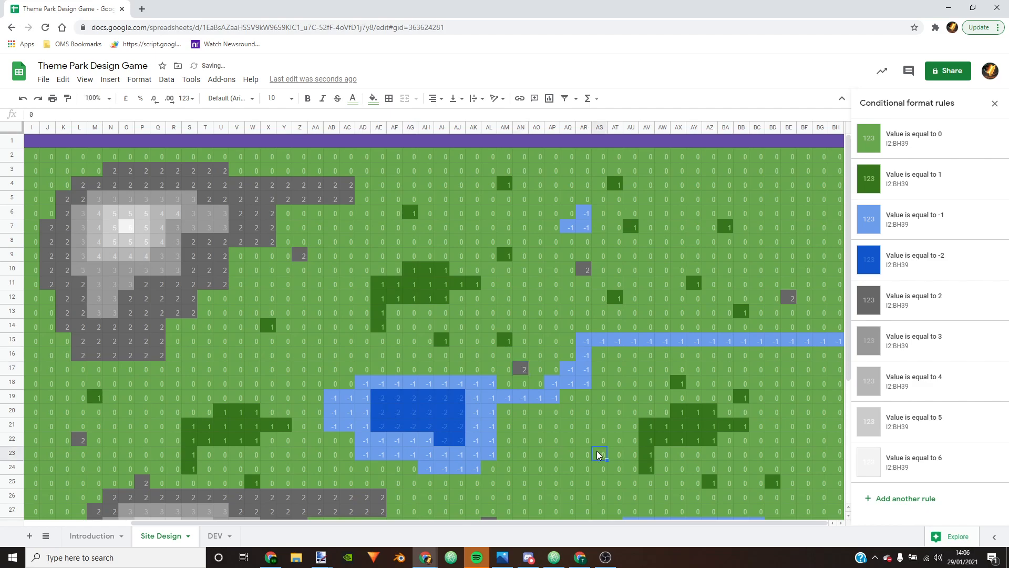
{"action": "scroll", "coordinate": [604, 447], "scroll_direction": "down", "scroll_amount": 4}
{"action": "type", "text": "1"}
{"action": "left_click", "coordinate": [583, 467]}
{"action": "type", "text": "1"}
{"action": "left_click", "coordinate": [680, 473]}
{"action": "left_click", "coordinate": [774, 481]}
{"action": "type", "text": "1"}
{"action": "left_click", "coordinate": [663, 496]}
{"action": "type", "text": "1"}
{"action": "left_click", "coordinate": [583, 313]}
{"action": "type", "text": "1"}
Step: Fill the shallow water from BF29 across to BH29, and from AY15 down to AY27 to link the river with the second lake
{"action": "left_click_drag", "start_coordinate": [773, 226], "coordinate": [773, 241]}
{"action": "left_click", "coordinate": [806, 369]}
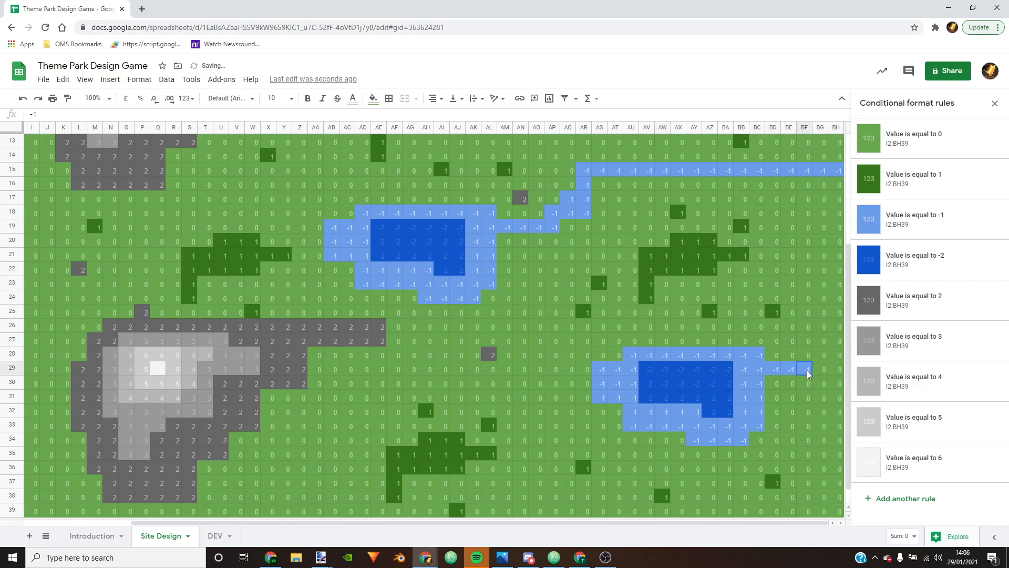
{"action": "left_click_drag", "start_coordinate": [836, 374], "coordinate": [842, 374]}
{"action": "left_click", "coordinate": [698, 172]}
{"action": "left_click_drag", "start_coordinate": [702, 177], "coordinate": [705, 344]}
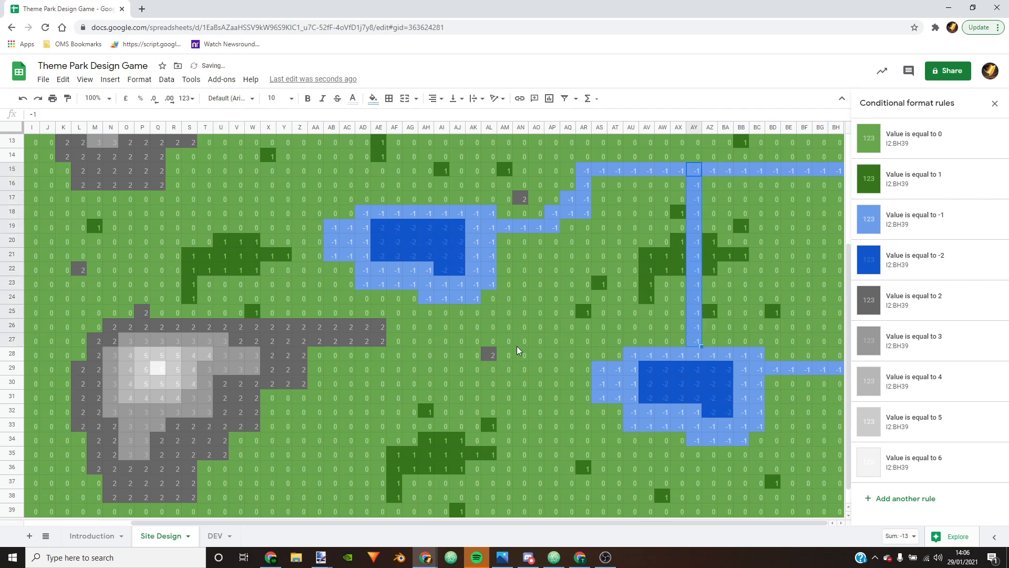
Step: Continue the shallow water from AK24 across to AN24, down to AN28 and across to AS28, linking the two lakes
{"action": "left_click", "coordinate": [476, 299]}
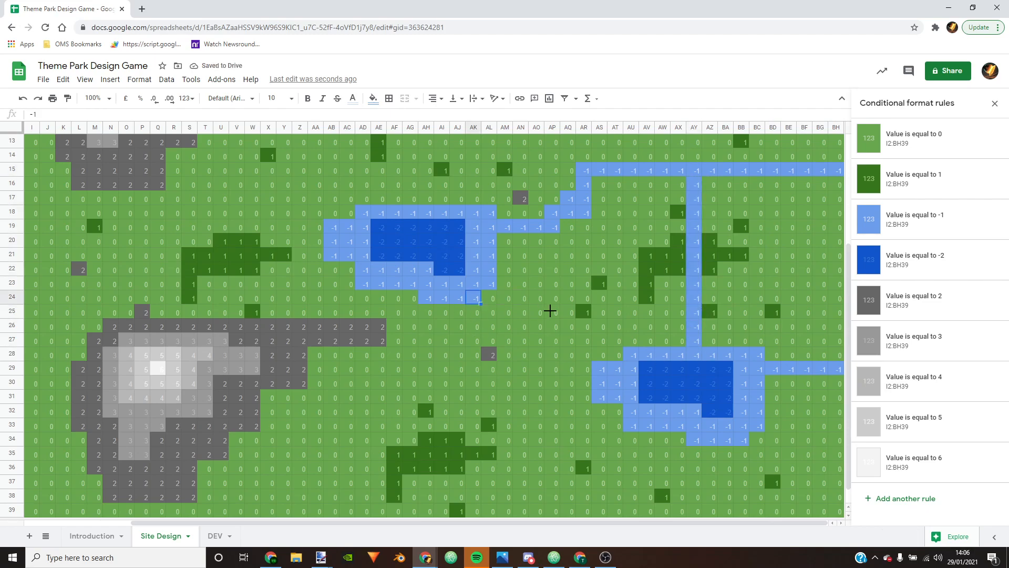
{"action": "left_click_drag", "start_coordinate": [549, 312], "coordinate": [604, 362]}
{"action": "left_click", "coordinate": [525, 298]}
{"action": "left_click", "coordinate": [525, 355]}
{"action": "left_click_drag", "start_coordinate": [681, 385], "coordinate": [689, 394]}
Step: Review the finished site map from top to bottom, examining the rivers, lakes, hills and trees
{"action": "scroll", "coordinate": [662, 339], "scroll_direction": "up", "scroll_amount": 4}
{"action": "scroll", "coordinate": [657, 336], "scroll_direction": "down", "scroll_amount": 5}
{"action": "scroll", "coordinate": [625, 299], "scroll_direction": "up", "scroll_amount": 5}
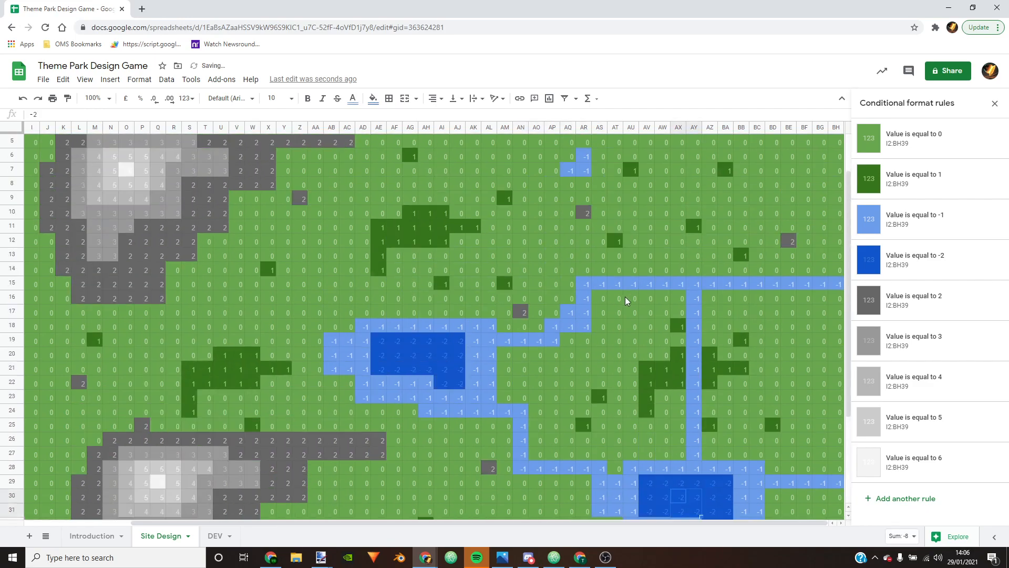
{"action": "scroll", "coordinate": [436, 294], "scroll_direction": "down", "scroll_amount": 2}
{"action": "scroll", "coordinate": [247, 287], "scroll_direction": "down", "scroll_amount": 3}
{"action": "scroll", "coordinate": [346, 322], "scroll_direction": "up", "scroll_amount": 3}
{"action": "scroll", "coordinate": [361, 310], "scroll_direction": "up", "scroll_amount": 1}
{"action": "scroll", "coordinate": [392, 299], "scroll_direction": "down", "scroll_amount": 1}
{"action": "scroll", "coordinate": [436, 292], "scroll_direction": "down", "scroll_amount": 2}
{"action": "scroll", "coordinate": [436, 285], "scroll_direction": "up", "scroll_amount": 3}
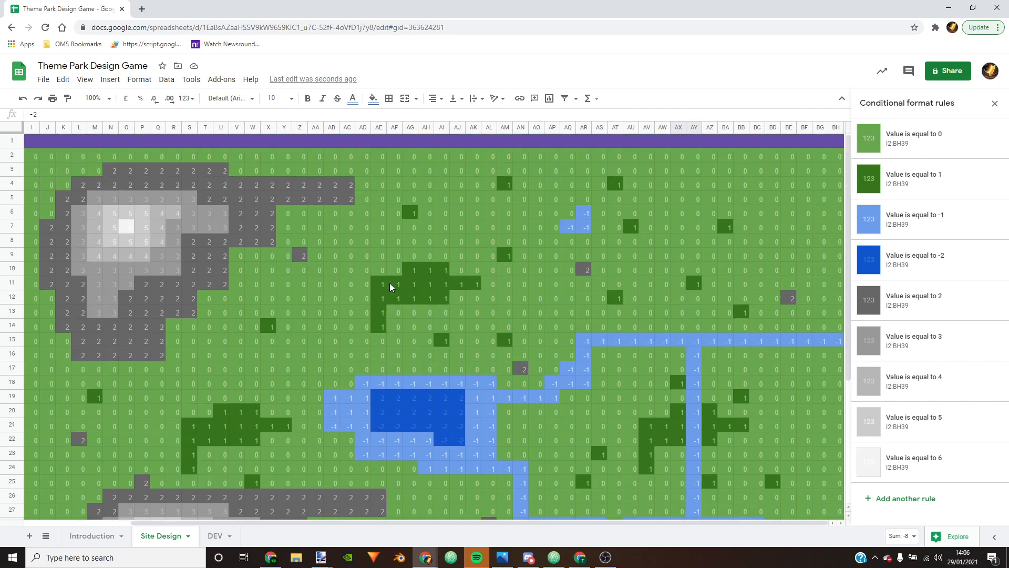
{"action": "scroll", "coordinate": [228, 251], "scroll_direction": "down", "scroll_amount": 5}
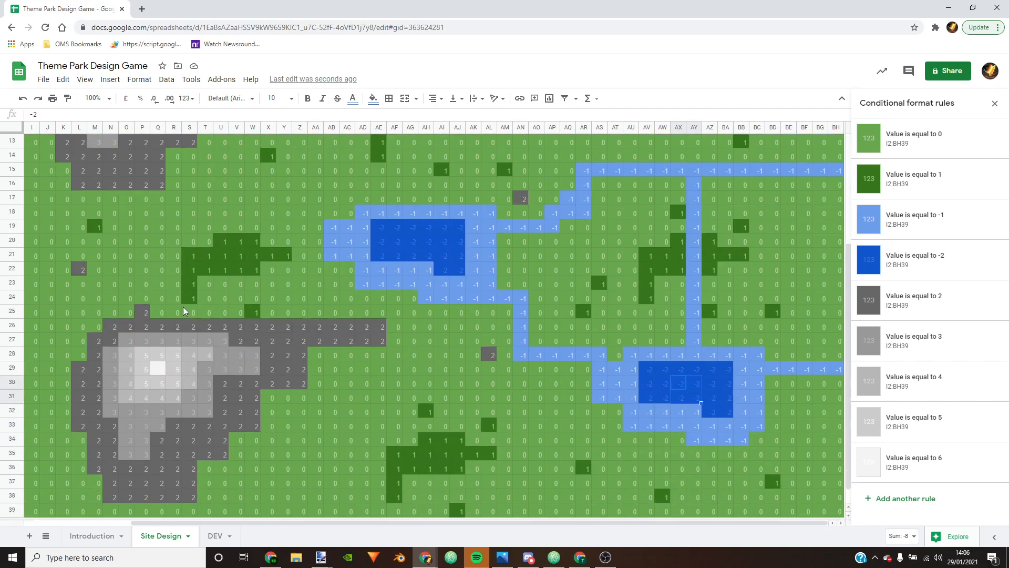
{"action": "scroll", "coordinate": [182, 417], "scroll_direction": "up", "scroll_amount": 4}
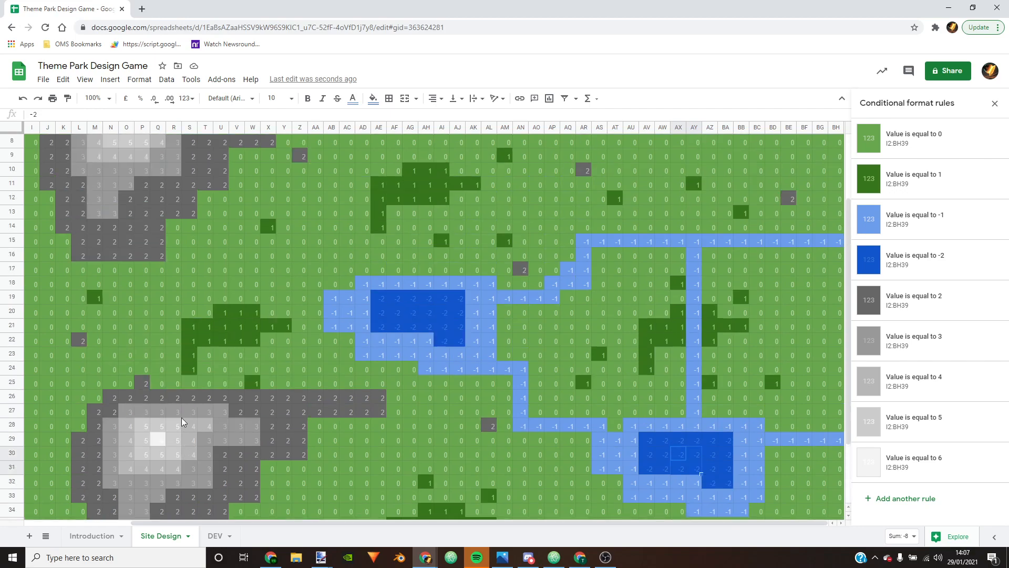
{"action": "scroll", "coordinate": [444, 225], "scroll_direction": "down", "scroll_amount": 1}
{"action": "scroll", "coordinate": [178, 221], "scroll_direction": "up", "scroll_amount": 2}
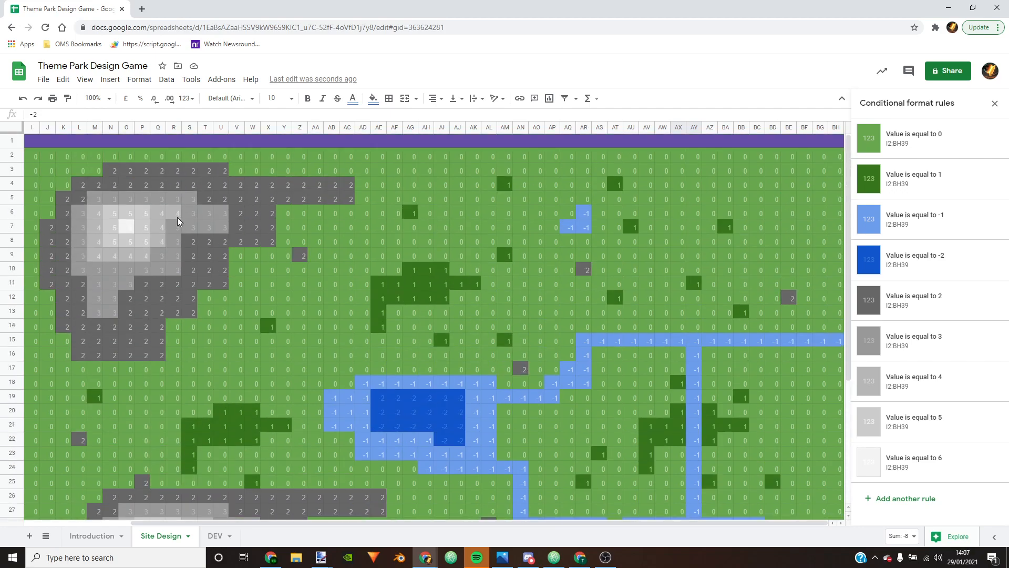
Step: On the DEV sheet, label A3 "starting position" and enter a formula in C3 summing the Site Design range I2:BH39
{"action": "left_click", "coordinate": [219, 537]}
{"action": "left_click", "coordinate": [46, 166]}
{"action": "type", "text": "s"}
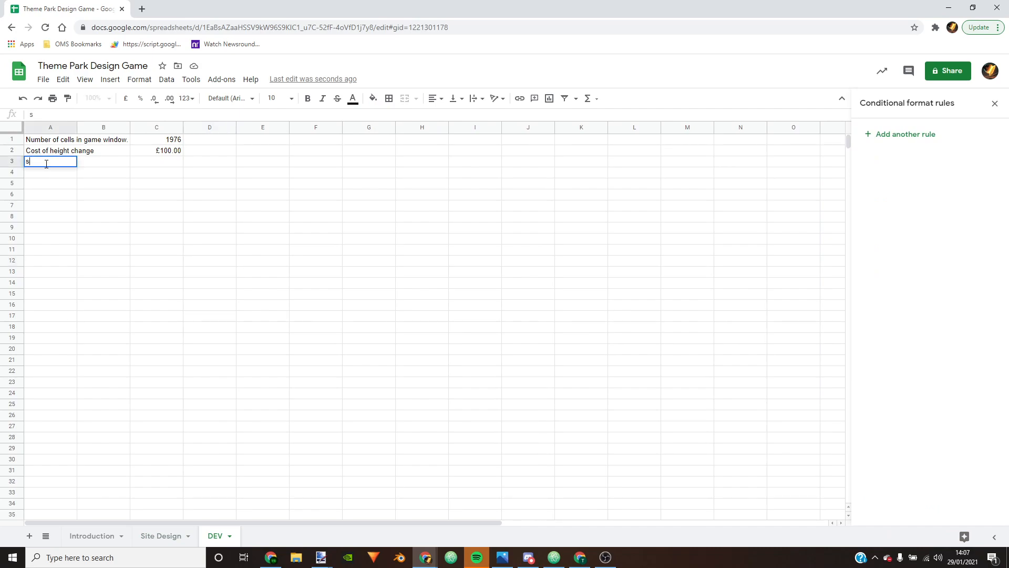
{"action": "type", "text": "tarting position"}
{"action": "left_click", "coordinate": [165, 169]}
{"action": "type", "text": "=sum("}
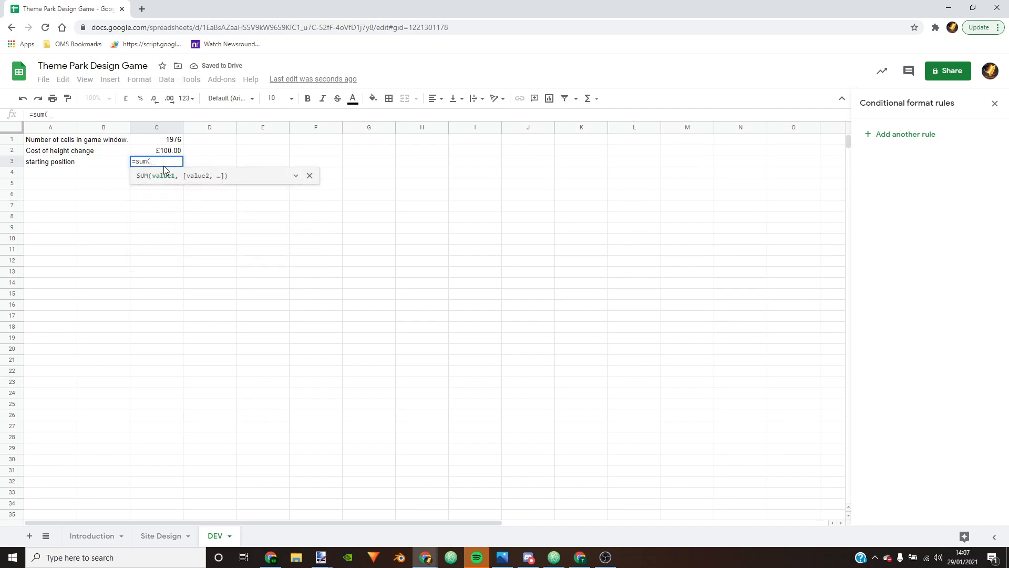
{"action": "left_click", "coordinate": [159, 536]}
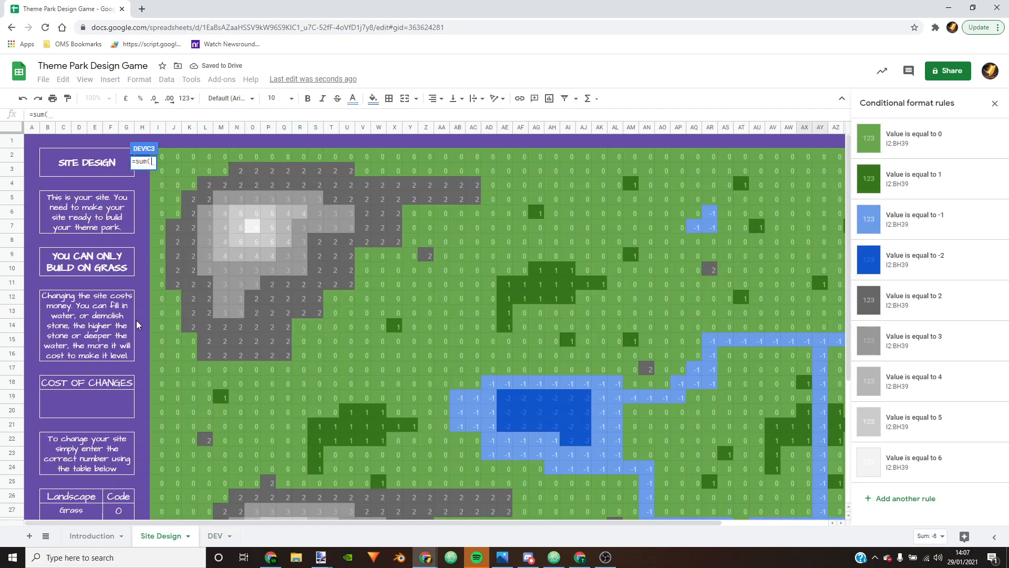
{"action": "left_click_drag", "start_coordinate": [161, 159], "coordinate": [836, 509]}
{"action": "scroll", "coordinate": [841, 515], "scroll_direction": "down", "scroll_amount": 1}
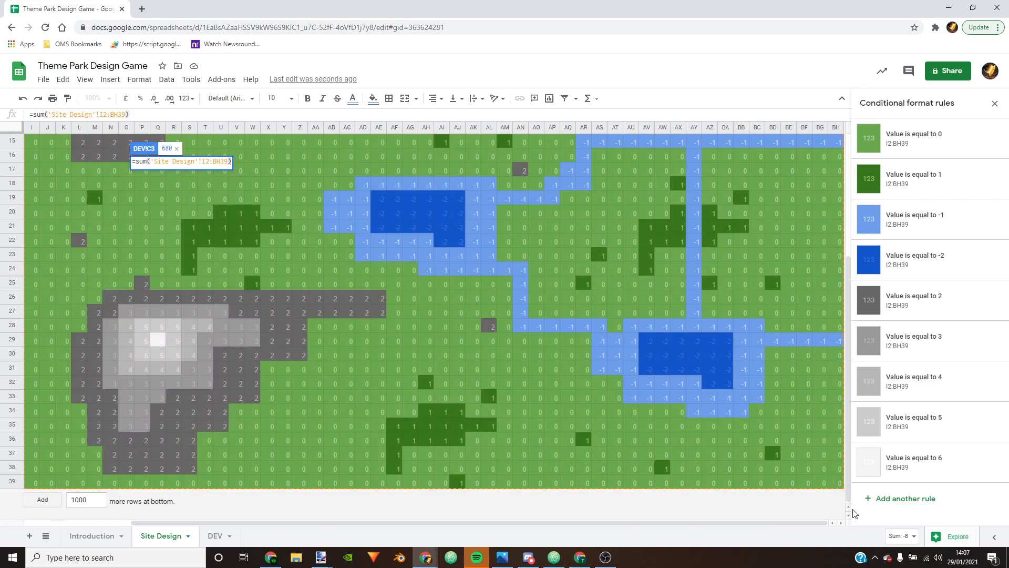
{"action": "key", "text": "Return"}
{"action": "left_click", "coordinate": [404, 339]}
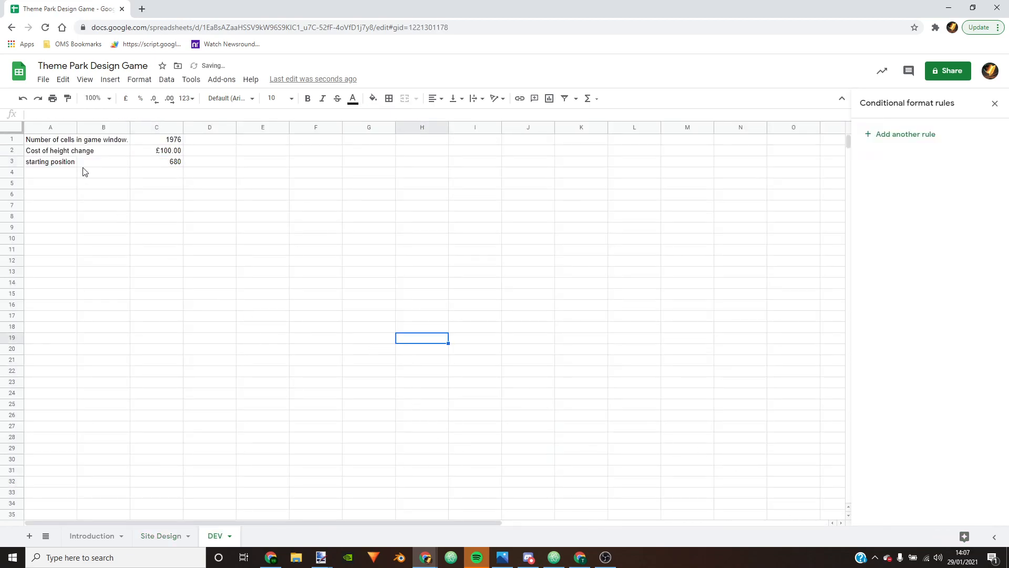
Step: Check the C3 sum formula on the DEV sheet against the map on the Site Design sheet
{"action": "left_click", "coordinate": [161, 164]}
{"action": "left_click", "coordinate": [165, 536]}
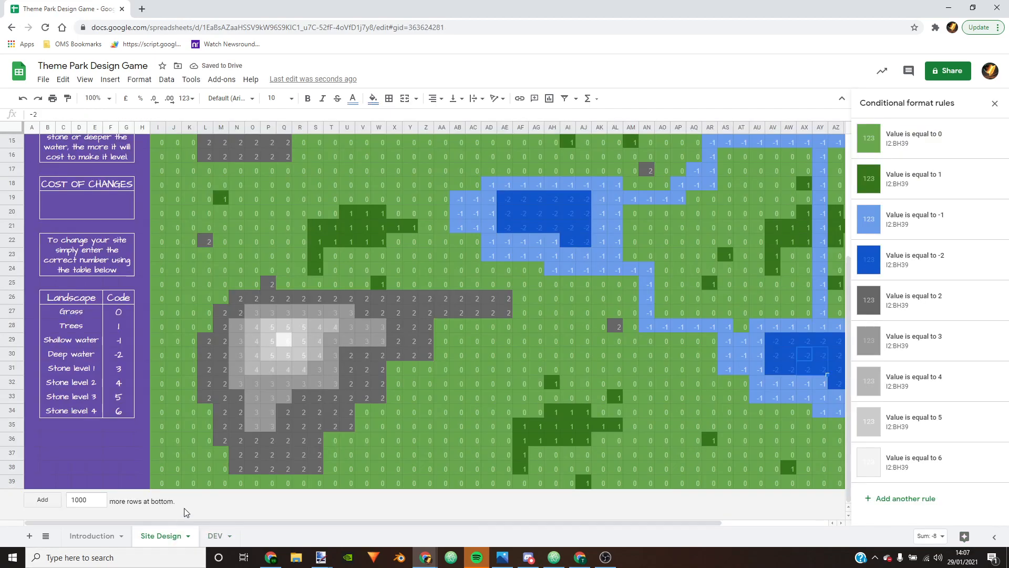
{"action": "scroll", "coordinate": [290, 298], "scroll_direction": "up", "scroll_amount": 3}
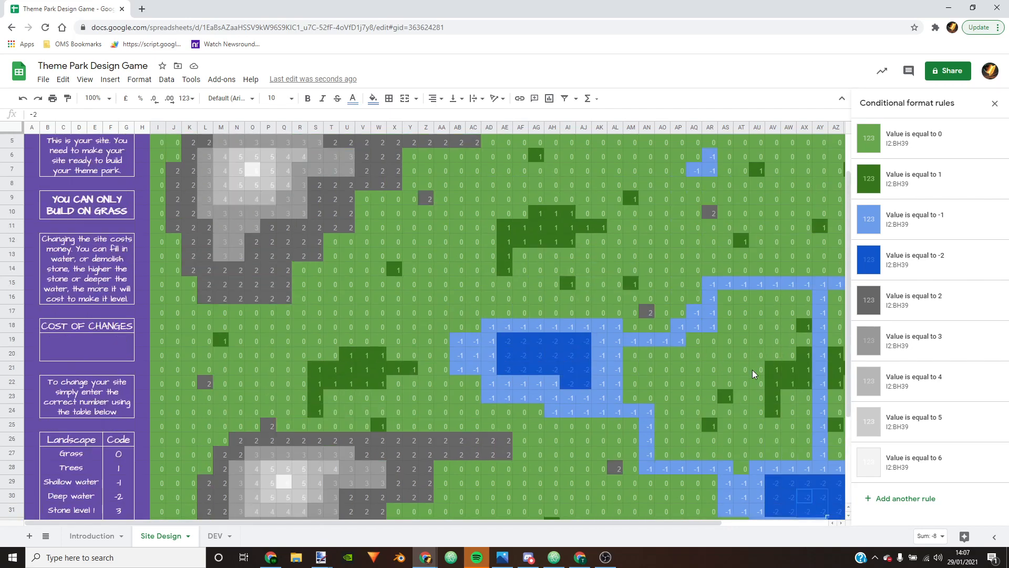
{"action": "scroll", "coordinate": [377, 368], "scroll_direction": "up", "scroll_amount": 2}
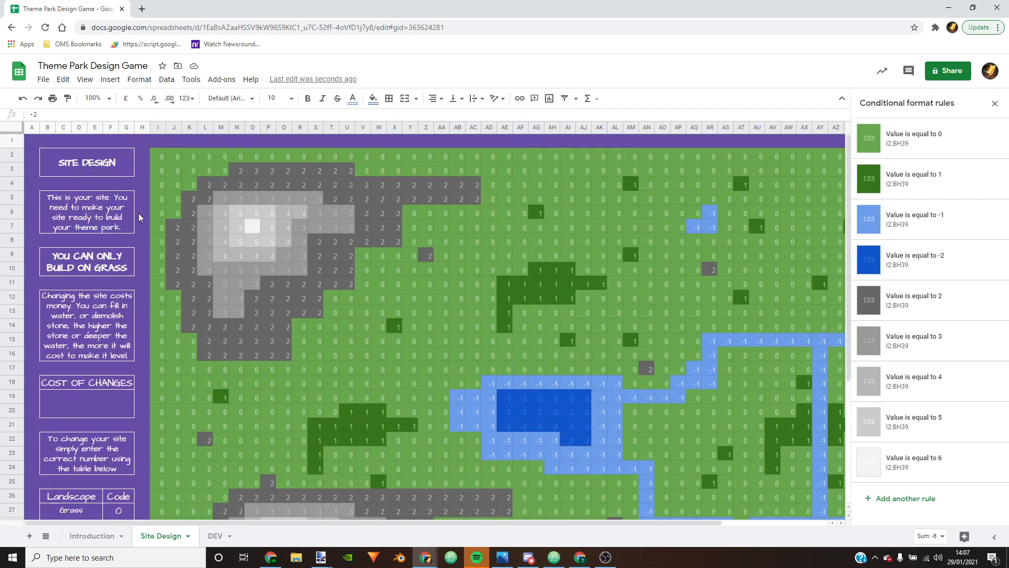
{"action": "left_click", "coordinate": [215, 536]}
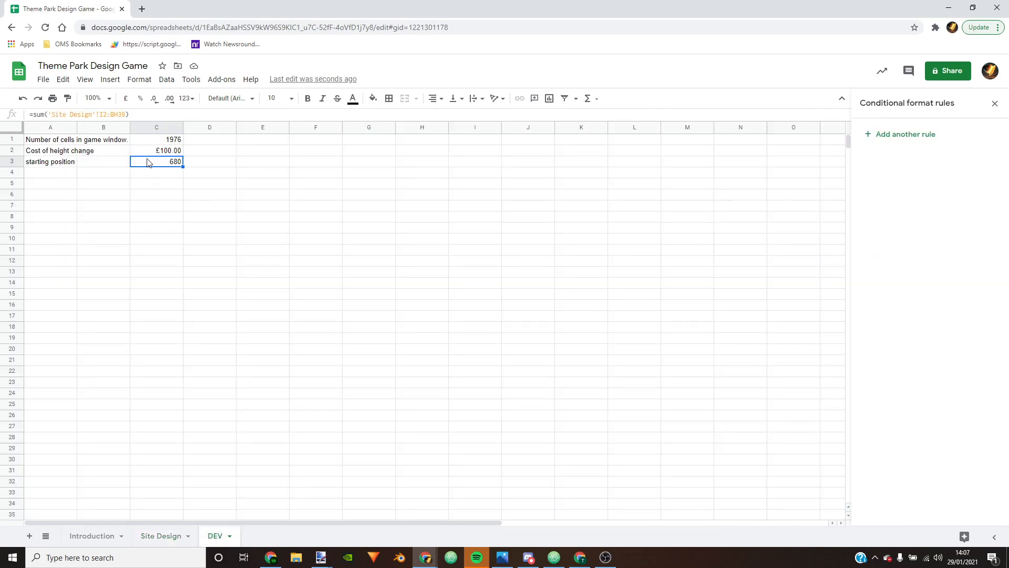
{"action": "left_click", "coordinate": [157, 195]}
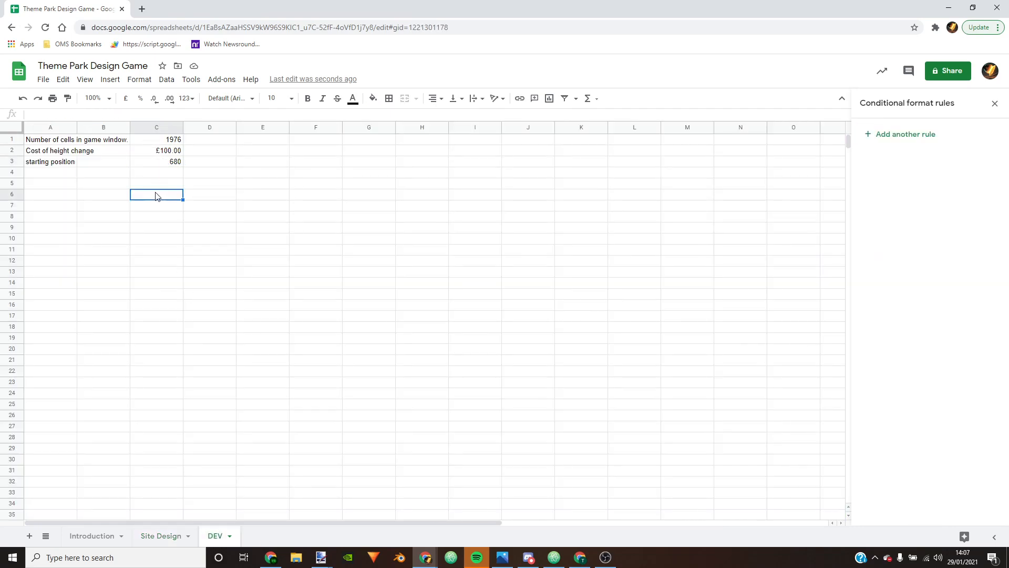
{"action": "left_click", "coordinate": [158, 164]}
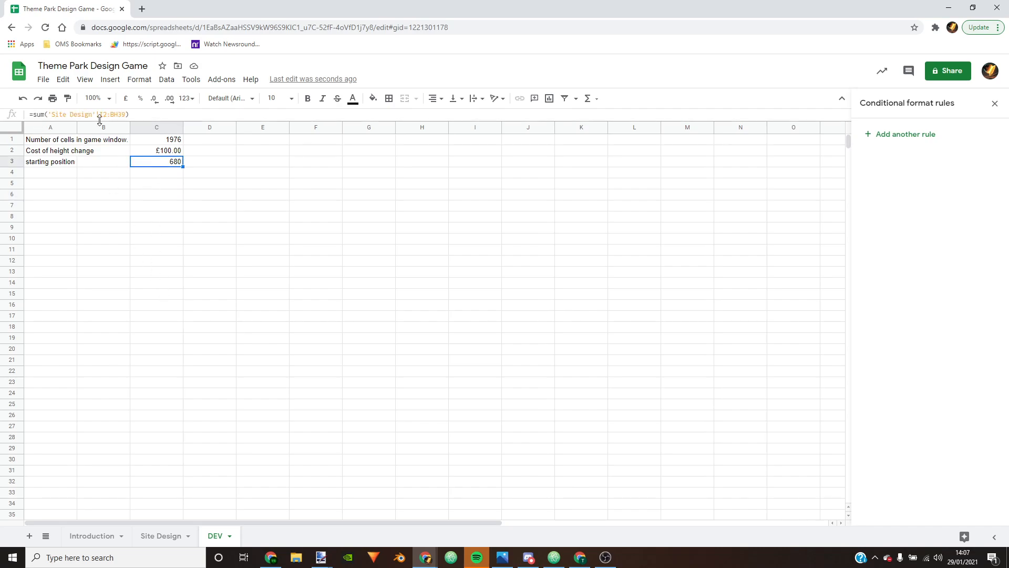
Step: Enter 1 in AA11 on the Site Design sheet, and return to the DEV sheet to check the sum
{"action": "left_click", "coordinate": [159, 535]}
{"action": "left_click", "coordinate": [446, 287]}
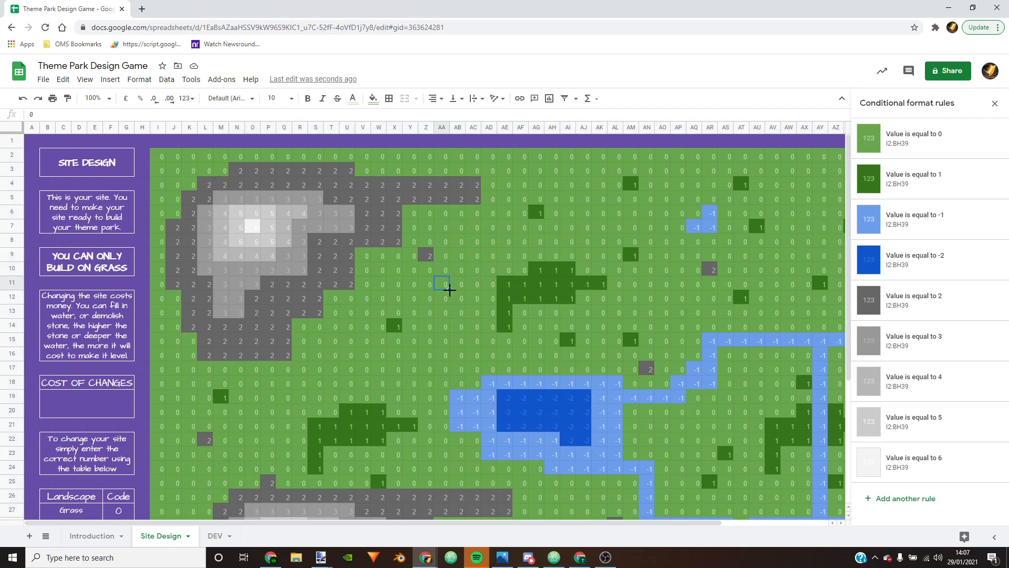
{"action": "type", "text": "1"}
{"action": "key", "text": "Return"}
{"action": "key", "text": "Down"}
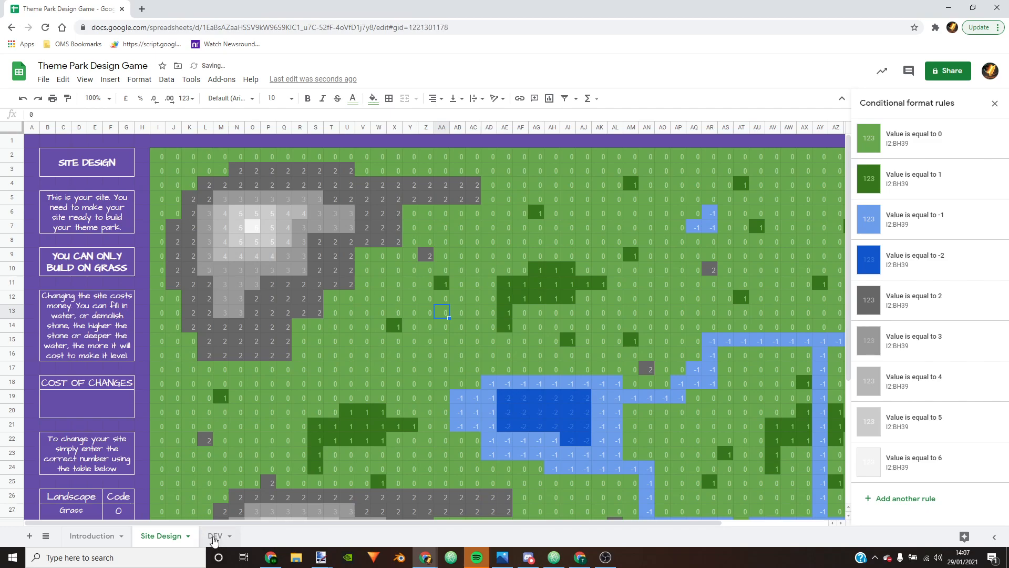
{"action": "left_click", "coordinate": [215, 536]}
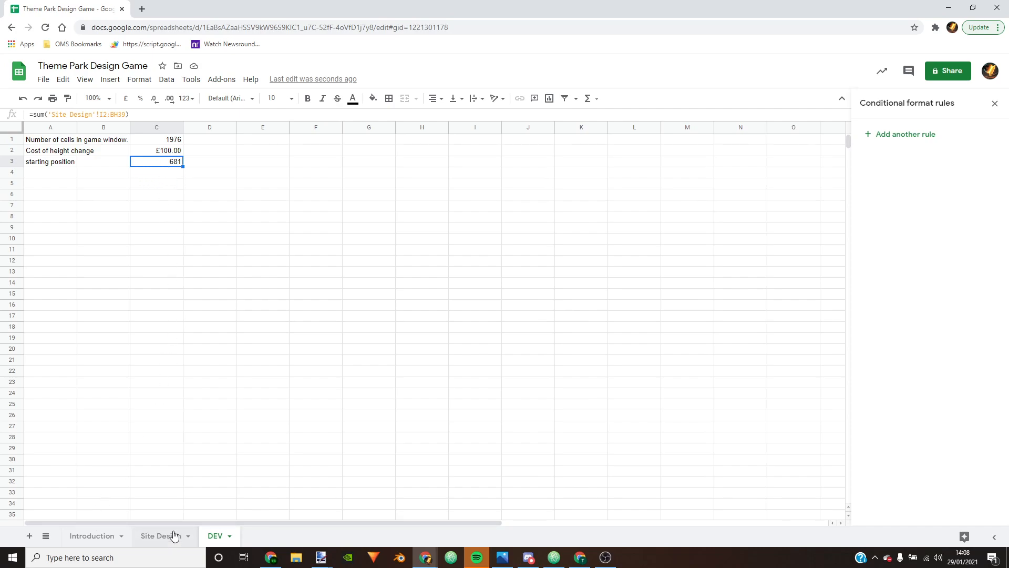
Step: Relabel A3 on the DEV sheet as "current position"
{"action": "left_click", "coordinate": [58, 174]}
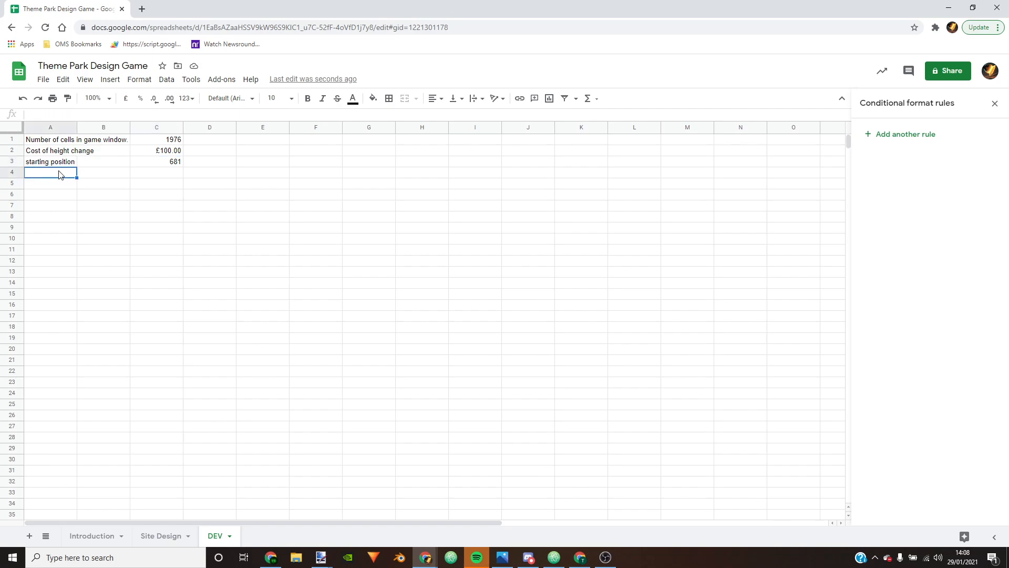
{"action": "type", "text": "cu"}
{"action": "left_click", "coordinate": [42, 163]}
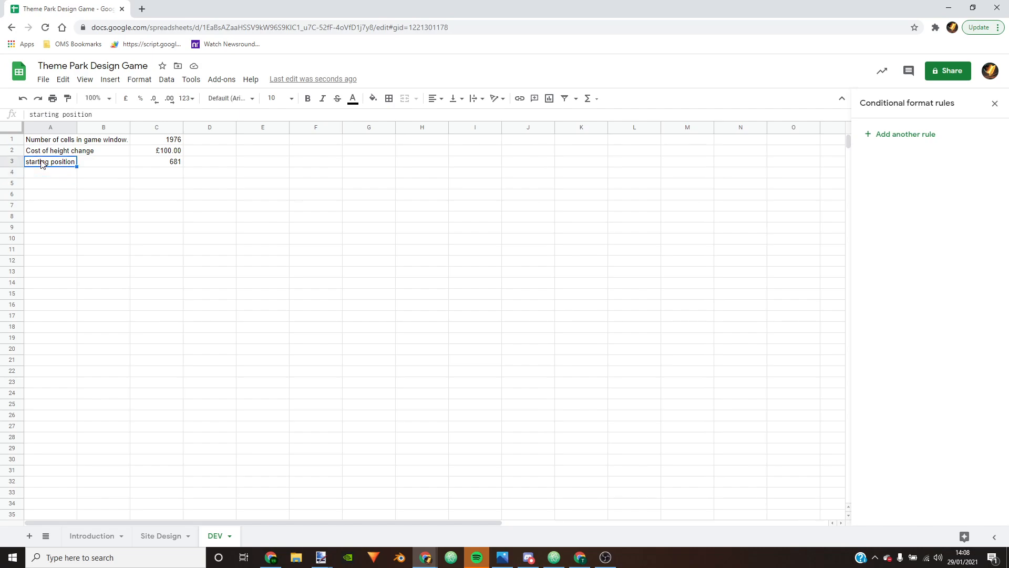
{"action": "type", "text": "current c"}
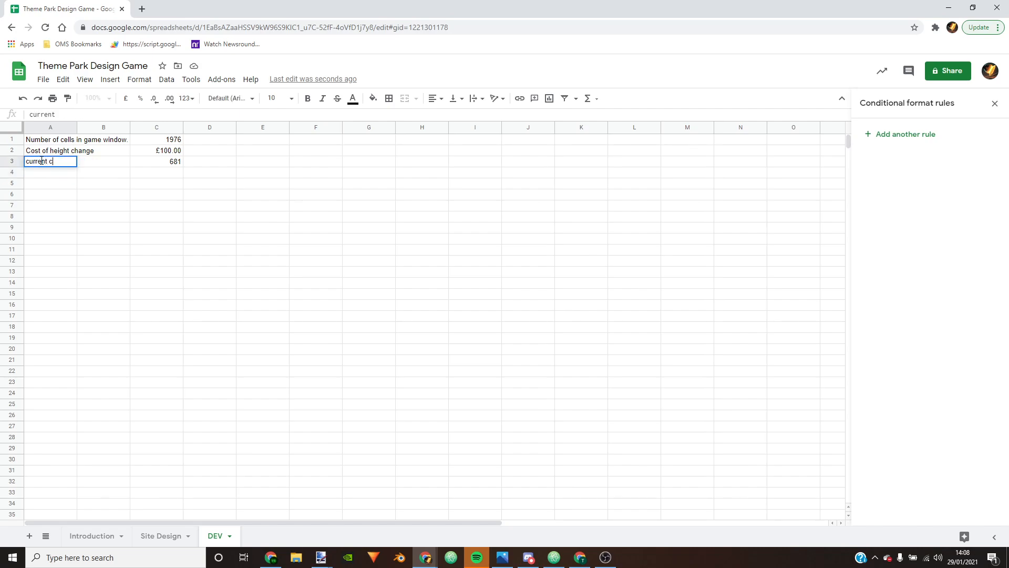
{"action": "key", "text": "BackSpace"}
{"action": "type", "text": "position"}
{"action": "left_click", "coordinate": [73, 217]}
Step: Label A4 "starting position" and enter the fixed value 680 in C4
{"action": "left_click", "coordinate": [44, 175]}
{"action": "type", "text": "starting pos"}
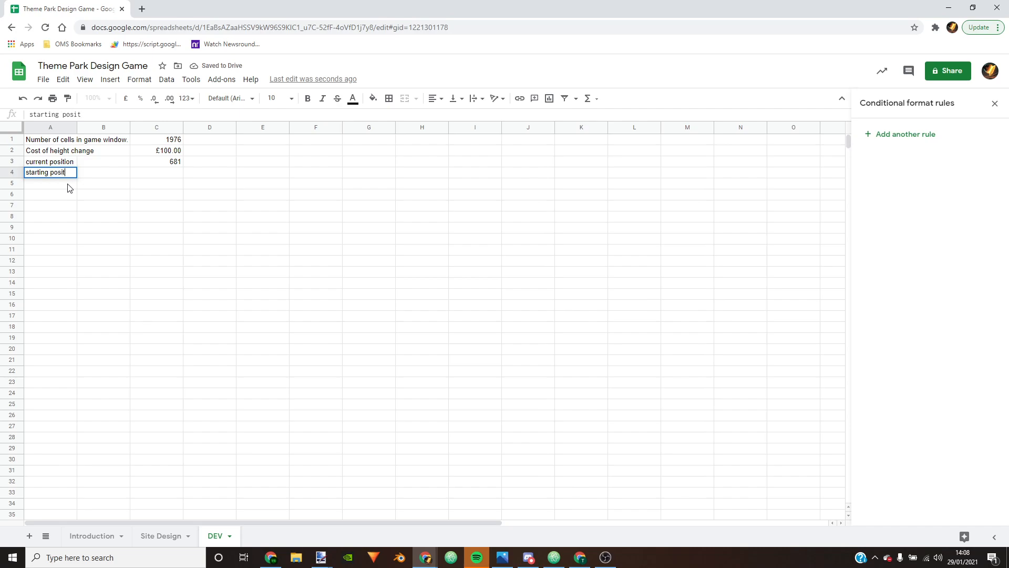
{"action": "left_click", "coordinate": [154, 177]}
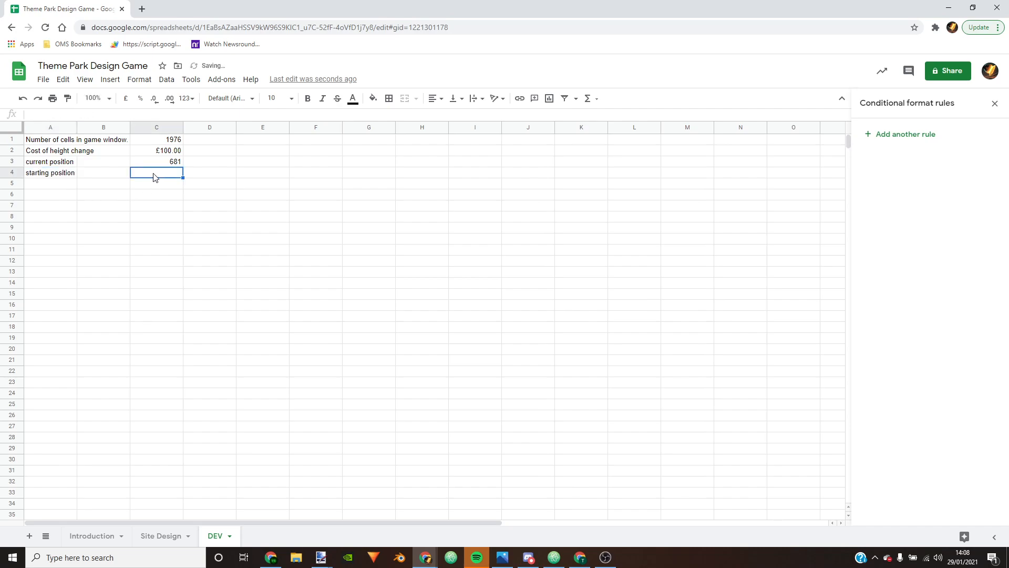
{"action": "type", "text": "680"}
{"action": "key", "text": "Return"}
{"action": "left_click", "coordinate": [173, 177]}
Step: Enter 2 in AB17 on the Site Design sheet, and go back to the DEV sheet to compare current and starting positions
{"action": "left_click", "coordinate": [168, 536]}
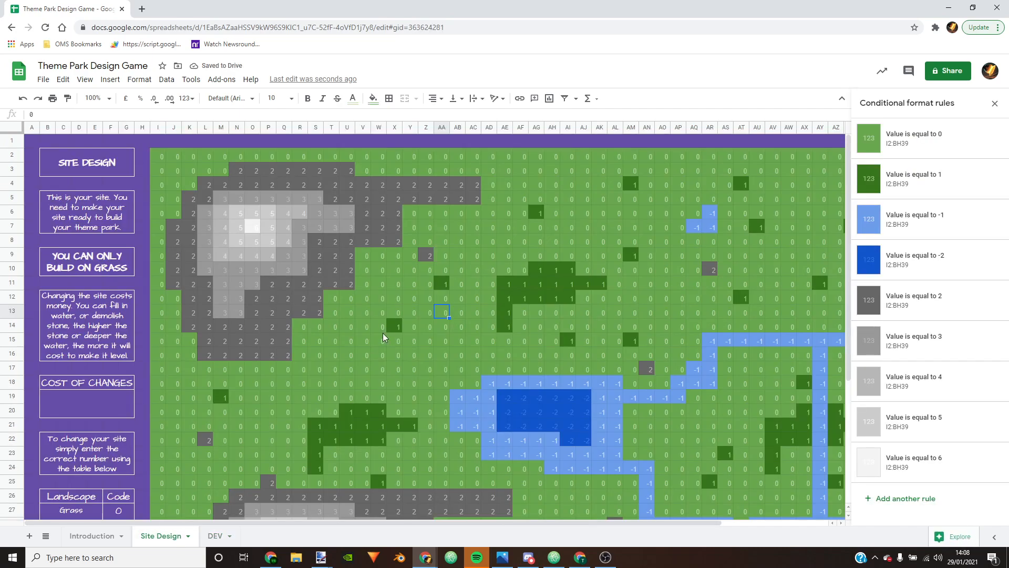
{"action": "left_click", "coordinate": [457, 369]}
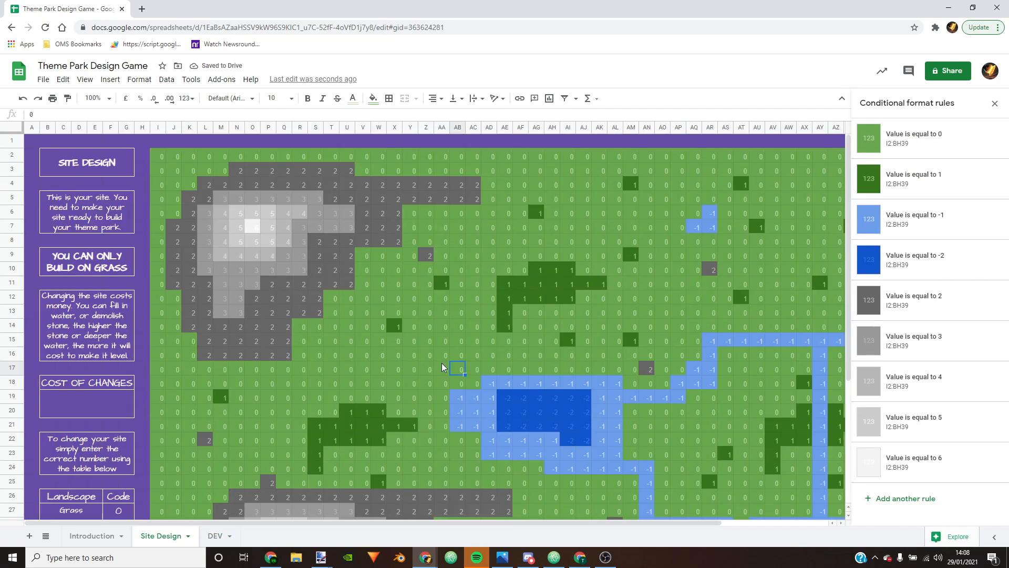
{"action": "type", "text": "2"}
{"action": "left_click", "coordinate": [548, 185]}
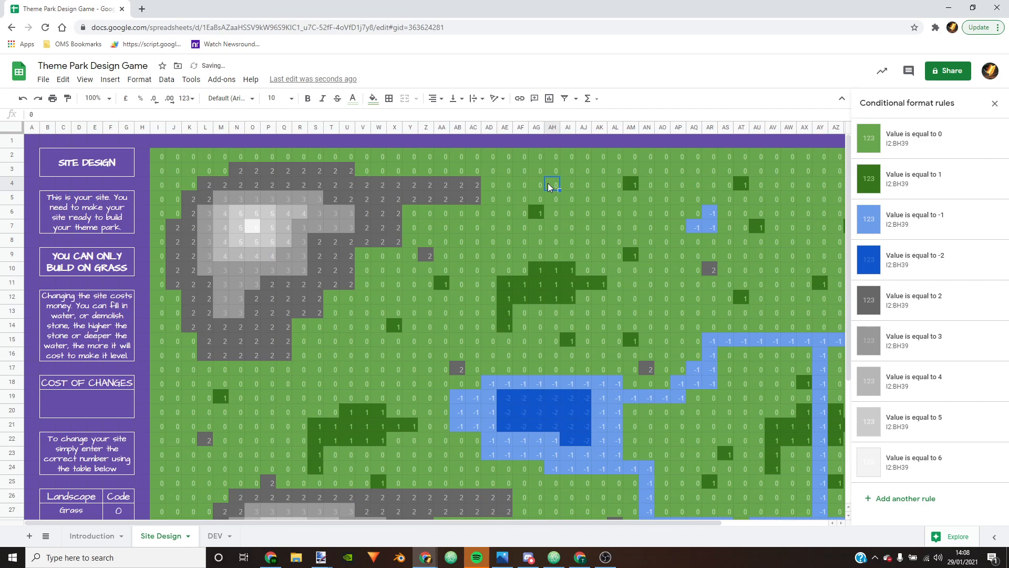
{"action": "left_click", "coordinate": [213, 536]}
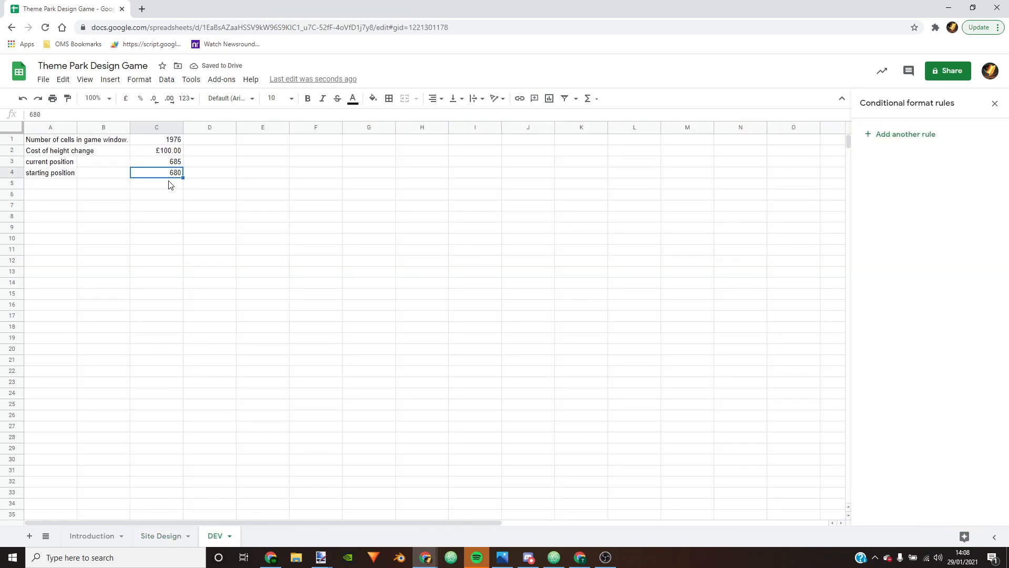
Step: Label cell A5 on the DEV sheet "difference" and select C5 beside it
{"action": "left_click", "coordinate": [179, 216]}
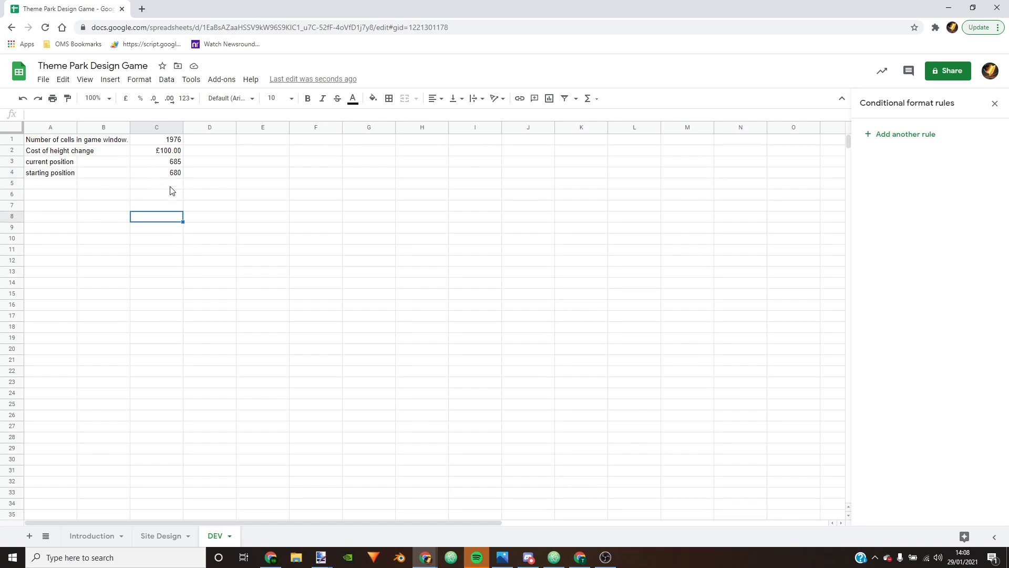
{"action": "left_click", "coordinate": [58, 188]}
{"action": "type", "text": "di"}
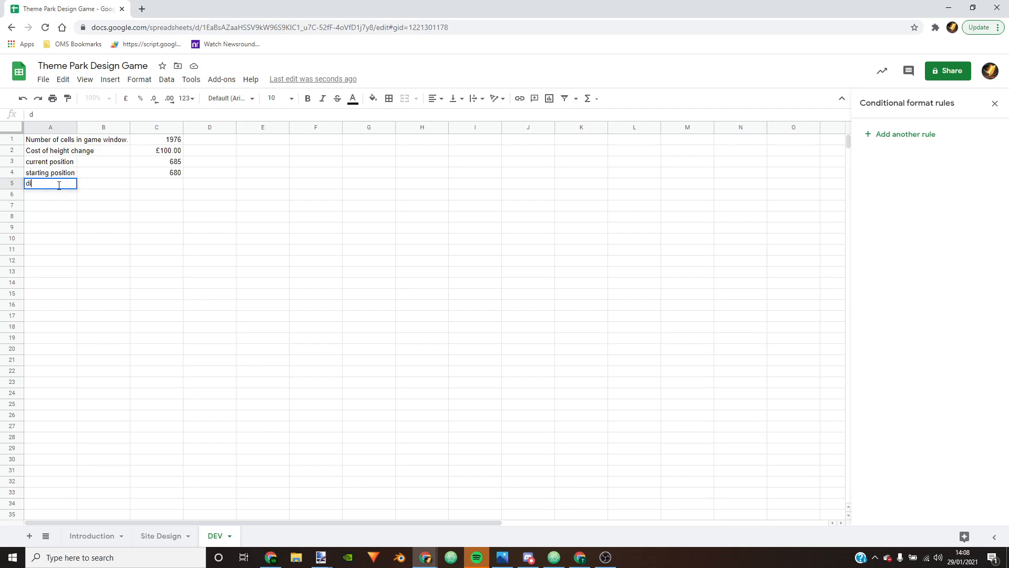
{"action": "type", "text": "fference"}
{"action": "key", "text": "Tab"}
{"action": "key", "text": "Right"}
{"action": "key", "text": "Left"}
{"action": "key", "text": "Right"}
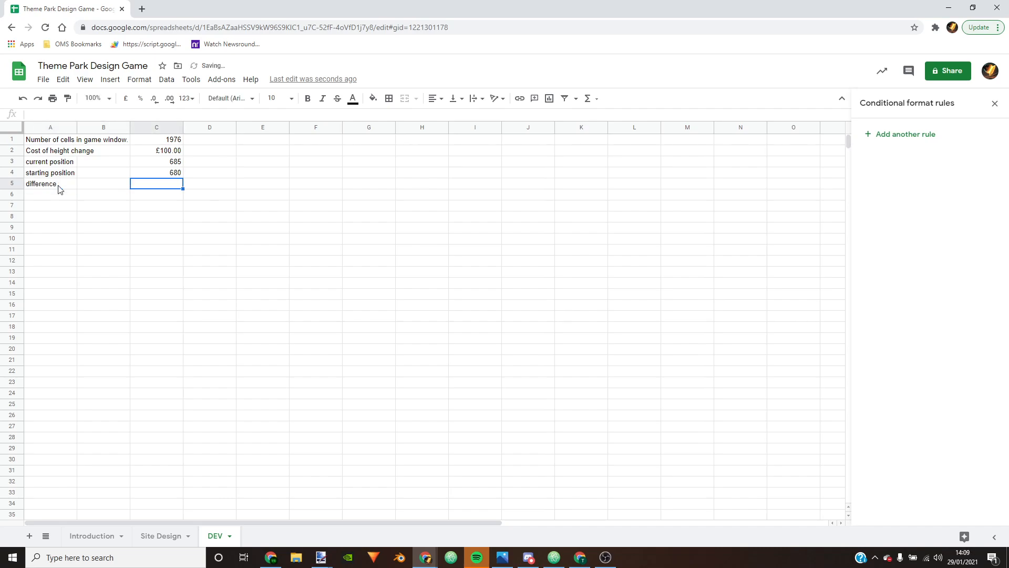
Step: Enter the formula =C4-C3 in C5 to subtract the current position from the starting position
{"action": "left_click", "coordinate": [166, 177]}
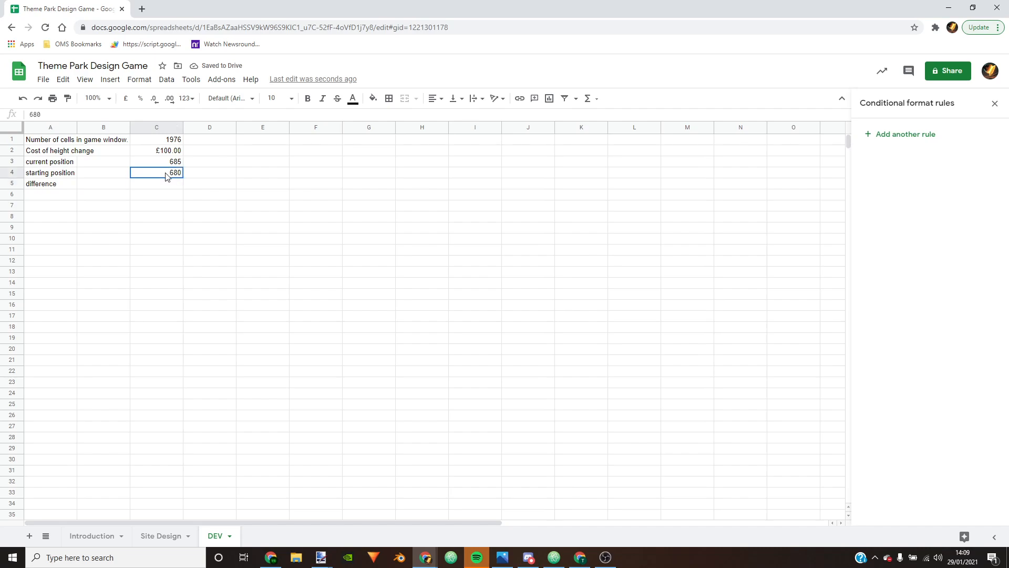
{"action": "type", "text": "-"}
{"action": "key", "text": "Escape"}
{"action": "left_click", "coordinate": [165, 185]}
{"action": "type", "text": "="}
{"action": "left_click", "coordinate": [179, 172]}
{"action": "type", "text": "-"}
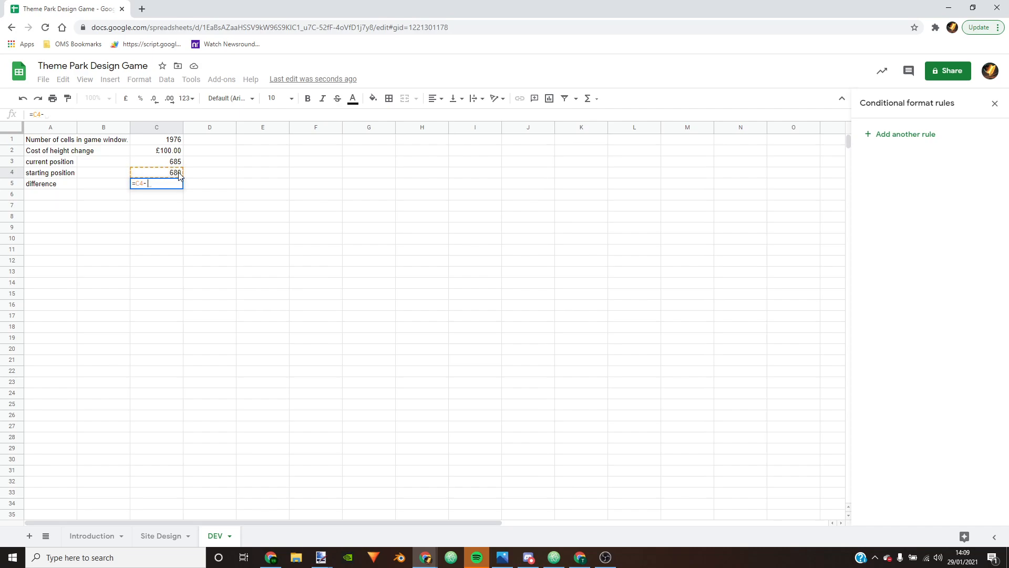
{"action": "left_click", "coordinate": [175, 163]}
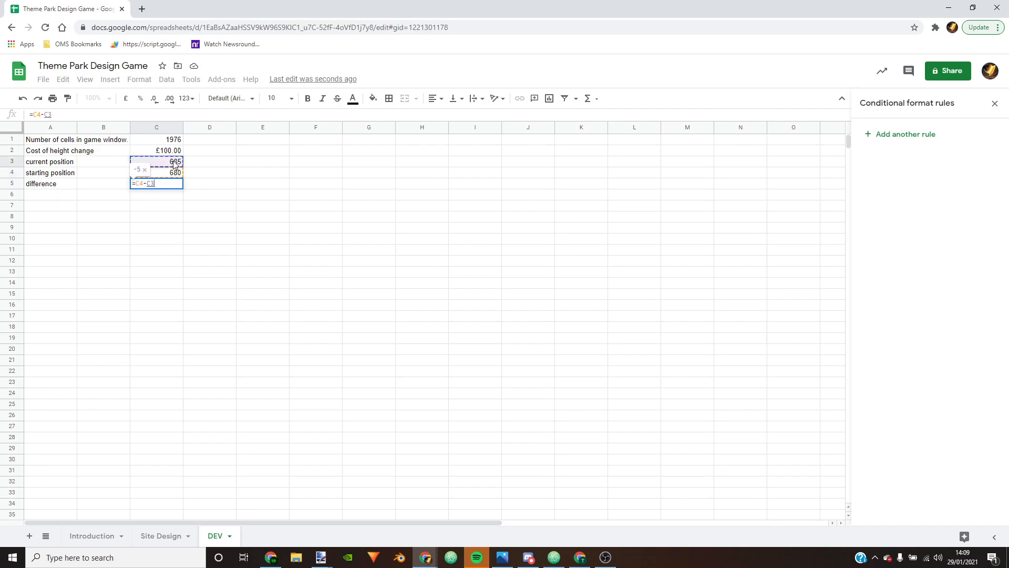
{"action": "key", "text": "Return"}
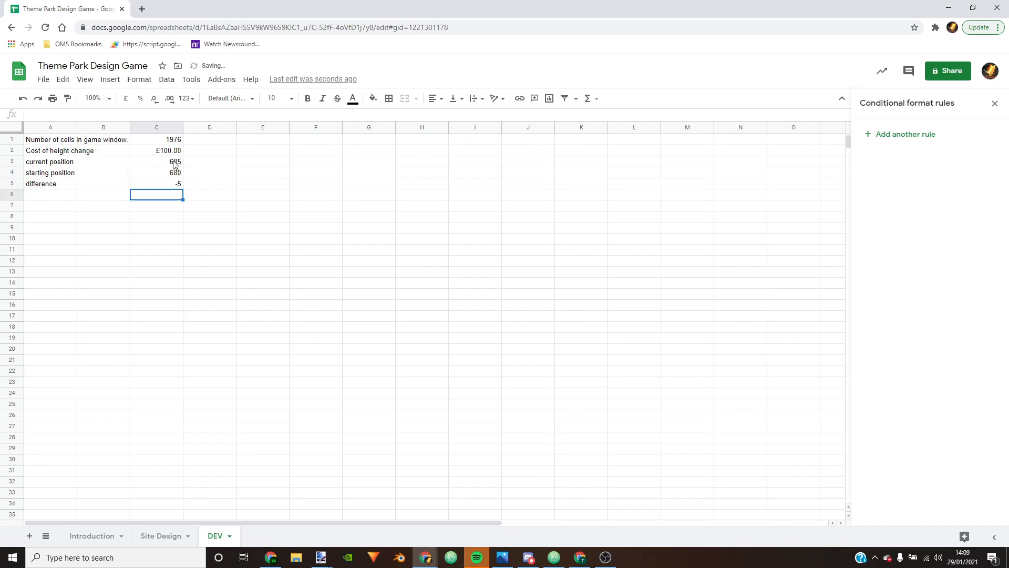
Step: Change the difference formula in C5 to =(C4-C3)*-1 to flip its sign
{"action": "left_click", "coordinate": [172, 185]}
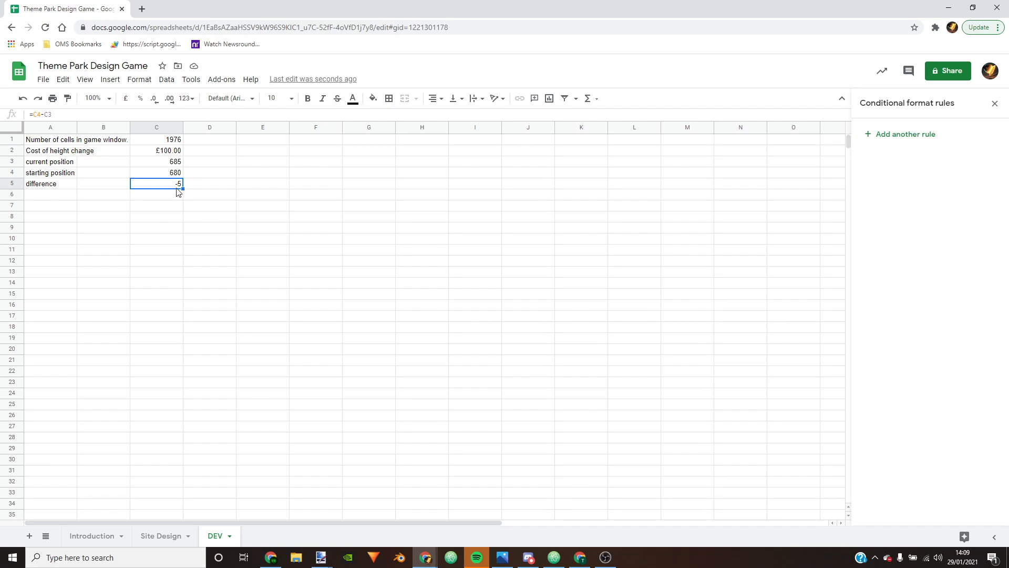
{"action": "left_click", "coordinate": [32, 114]}
{"action": "left_click", "coordinate": [163, 210]}
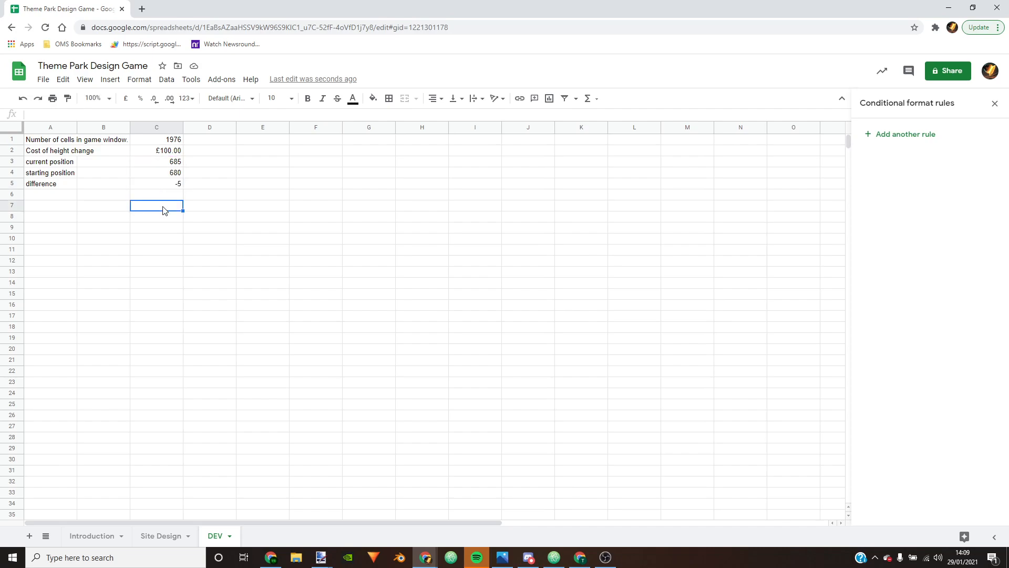
{"action": "left_click", "coordinate": [159, 185]}
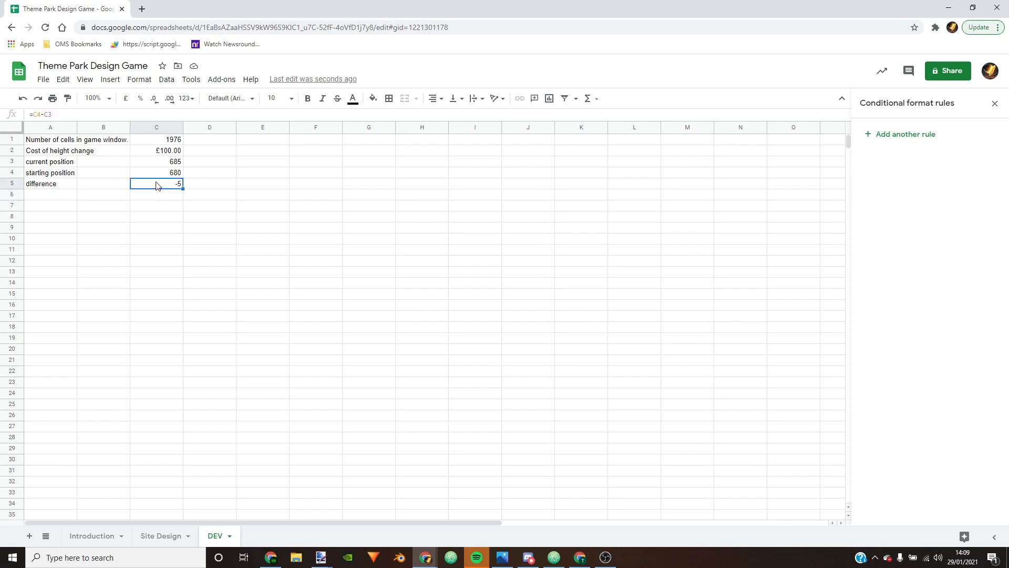
{"action": "left_click", "coordinate": [33, 115]}
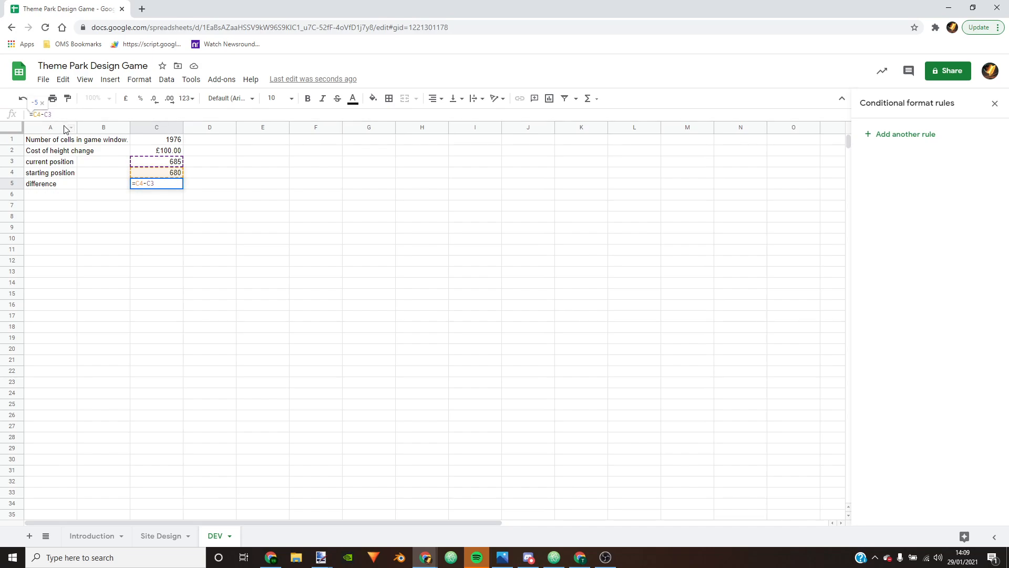
{"action": "type", "text": "("}
{"action": "key", "text": "End"}
{"action": "type", "text": ")*-1"}
{"action": "key", "text": "Return"}
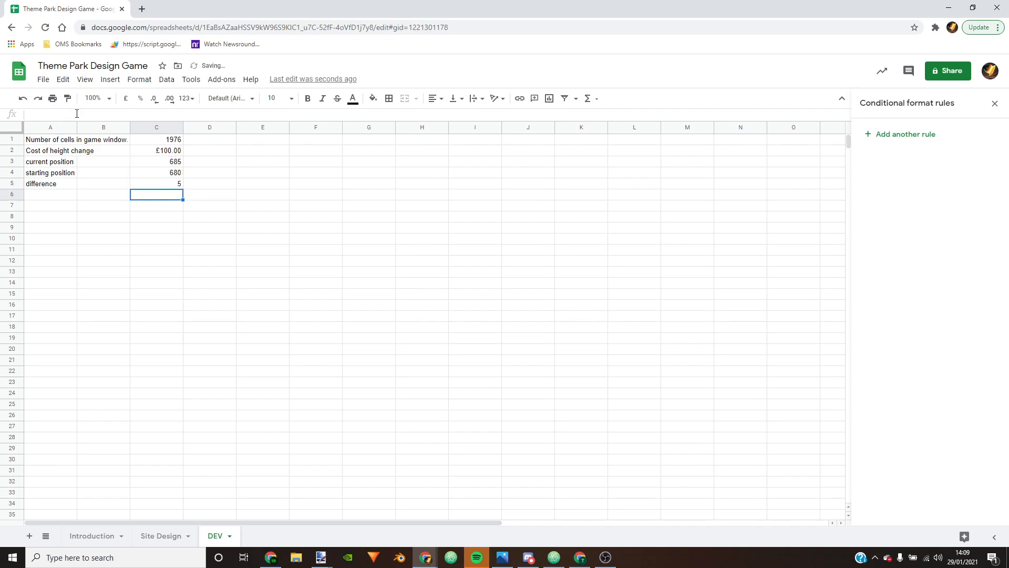
Step: Rework the C5 formula into an IF that tests (C4-C3)<0 and returns (C4-C3)*-1 when true
{"action": "left_click", "coordinate": [177, 187]}
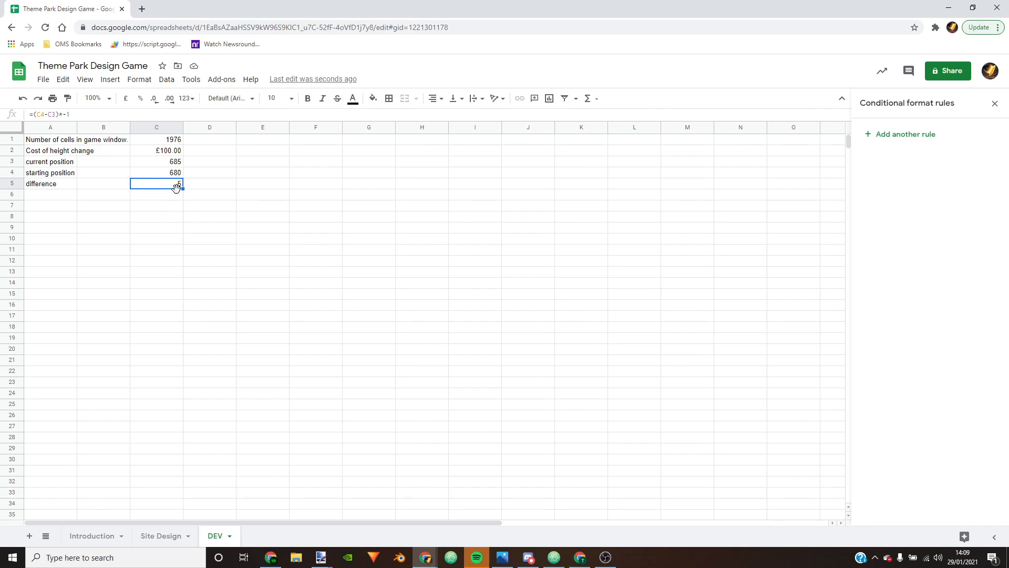
{"action": "left_click_drag", "start_coordinate": [60, 114], "coordinate": [77, 114]}
{"action": "left_click", "coordinate": [32, 114]}
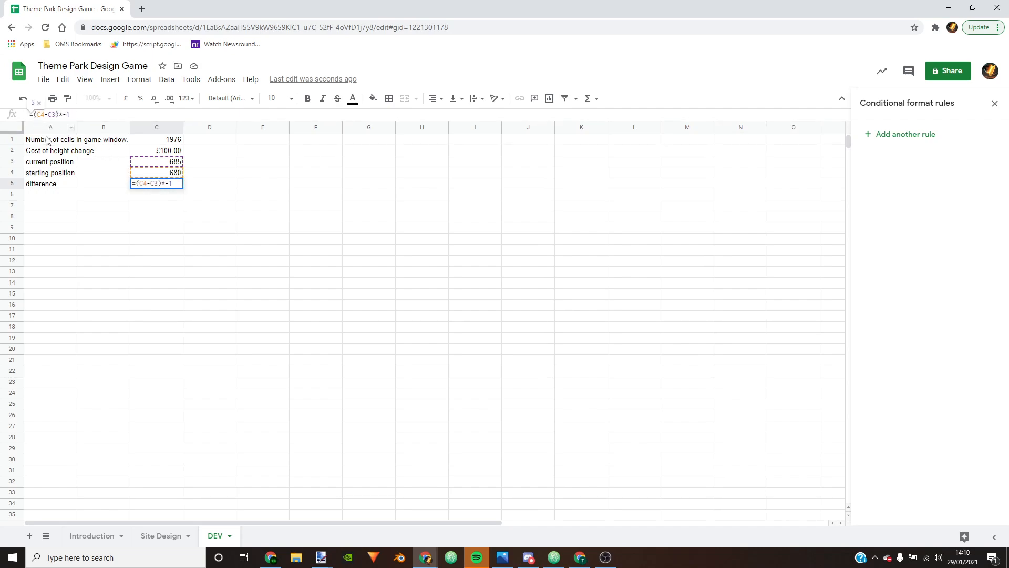
{"action": "type", "text": "if("}
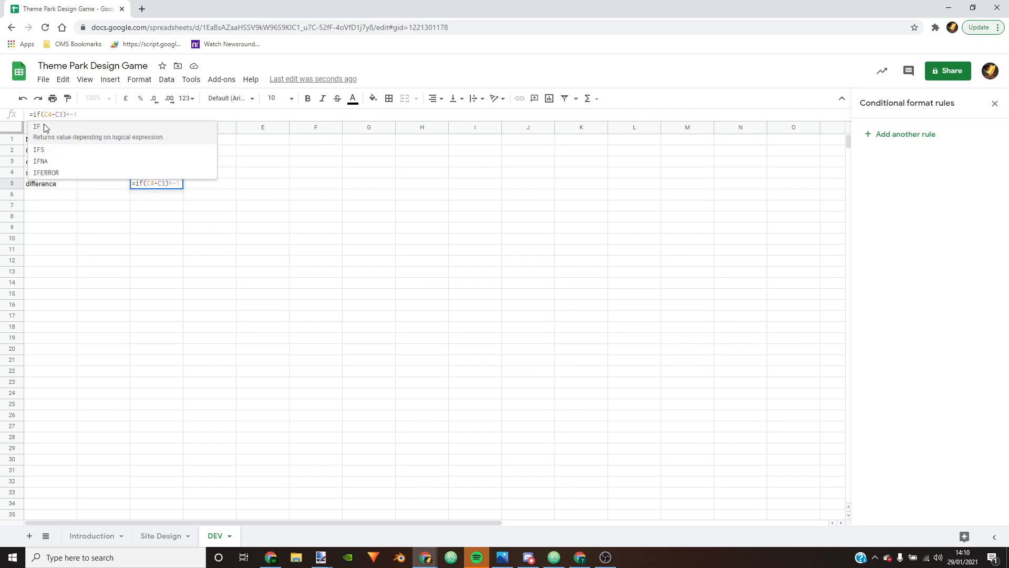
{"action": "left_click_drag", "start_coordinate": [71, 113], "coordinate": [82, 114]}
{"action": "key", "text": "BackSpace"}
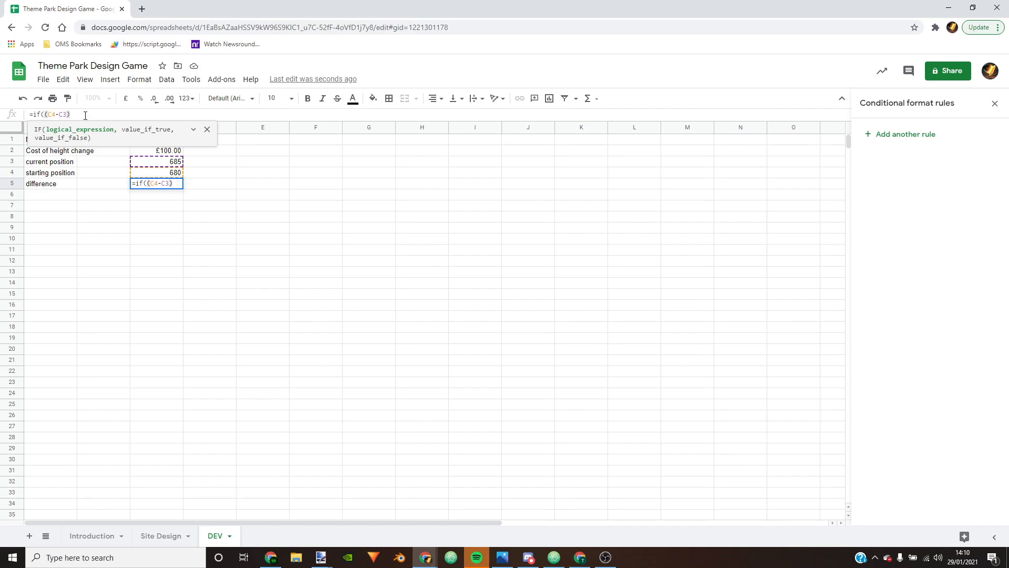
{"action": "type", "text": "<0,"}
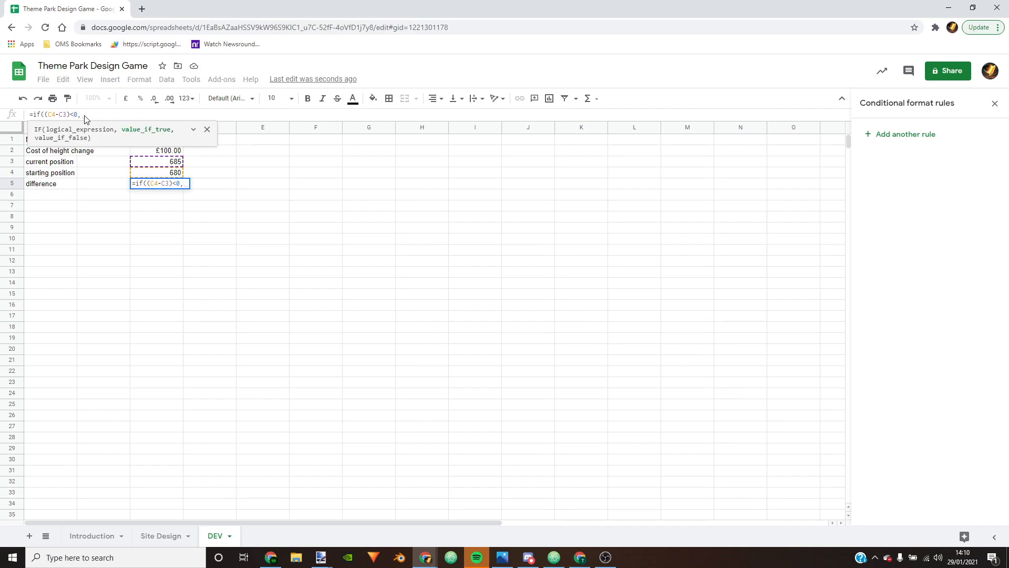
{"action": "left_click_drag", "start_coordinate": [70, 114], "coordinate": [46, 113]}
{"action": "key", "text": "ctrl+c"}
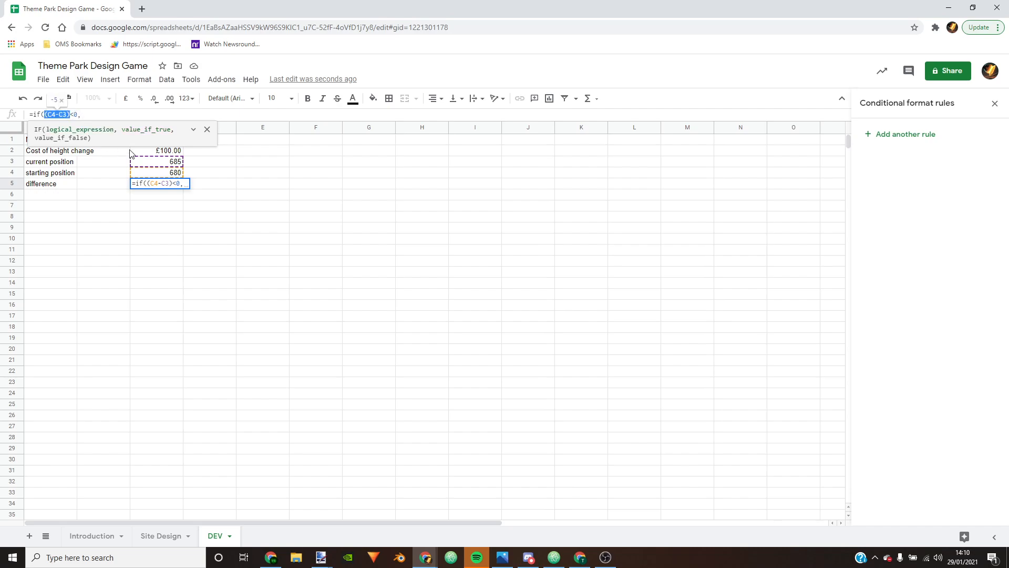
{"action": "left_click", "coordinate": [89, 117]}
{"action": "key", "text": "ctrl+v"}
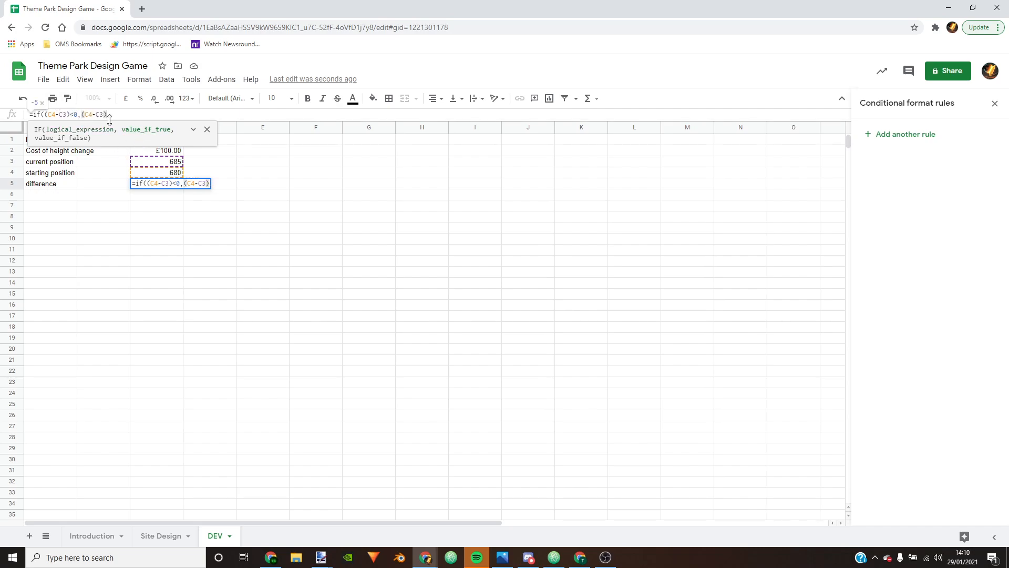
{"action": "type", "text": "*-1,"}
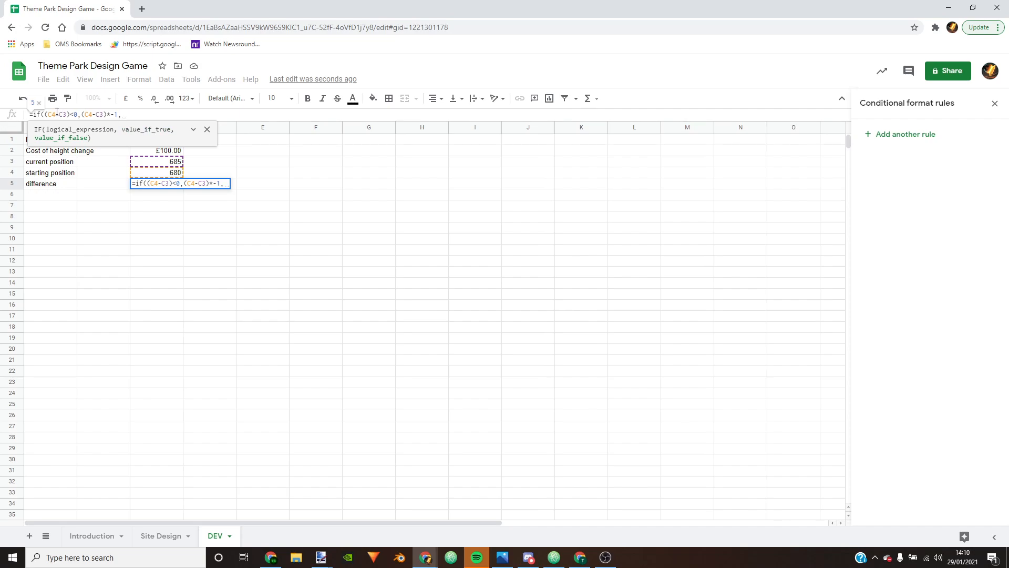
Step: Complete the IF formula in C5 with (C4-C3) as the value if false
{"action": "left_click_drag", "start_coordinate": [44, 114], "coordinate": [70, 114]}
{"action": "key", "text": "ctrl+c"}
{"action": "left_click", "coordinate": [134, 114]}
{"action": "key", "text": "ctrl+v"}
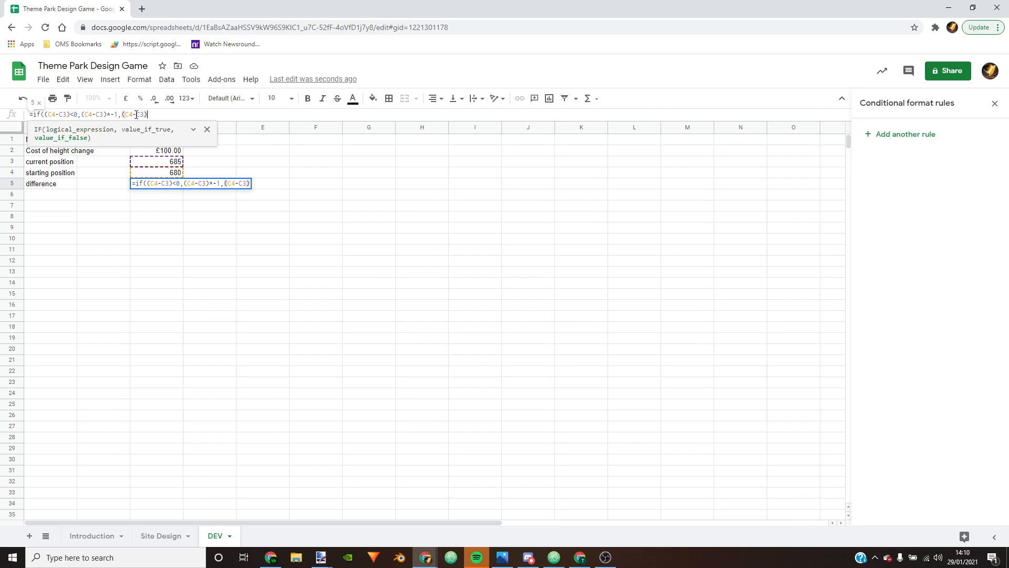
{"action": "type", "text": ")"}
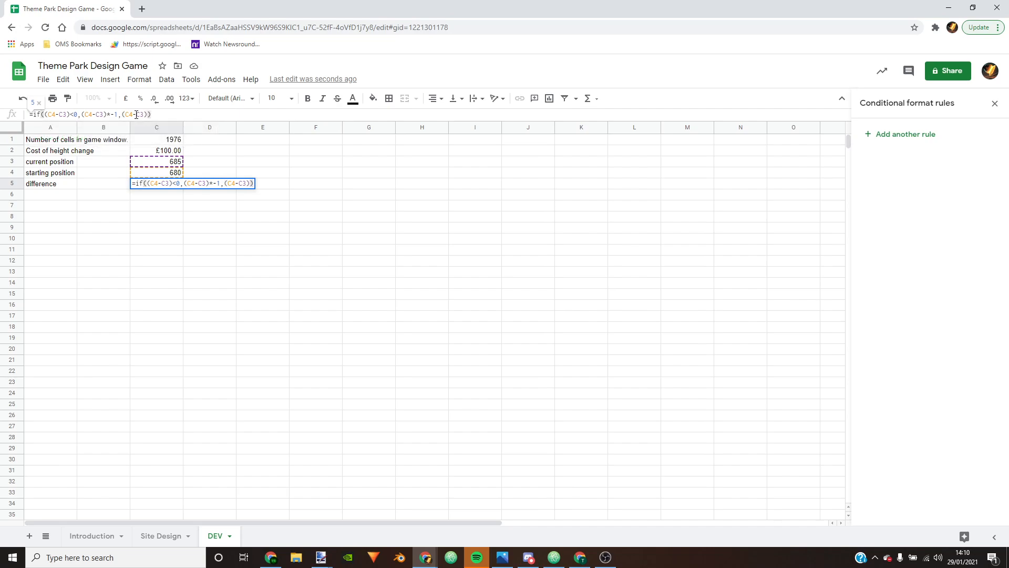
{"action": "key", "text": "Return"}
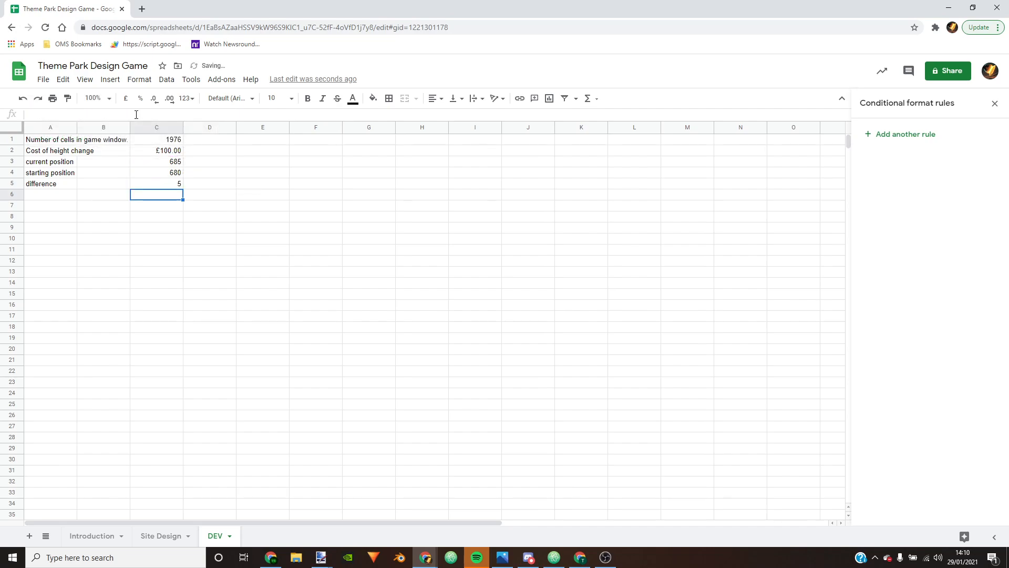
{"action": "left_click", "coordinate": [176, 184]}
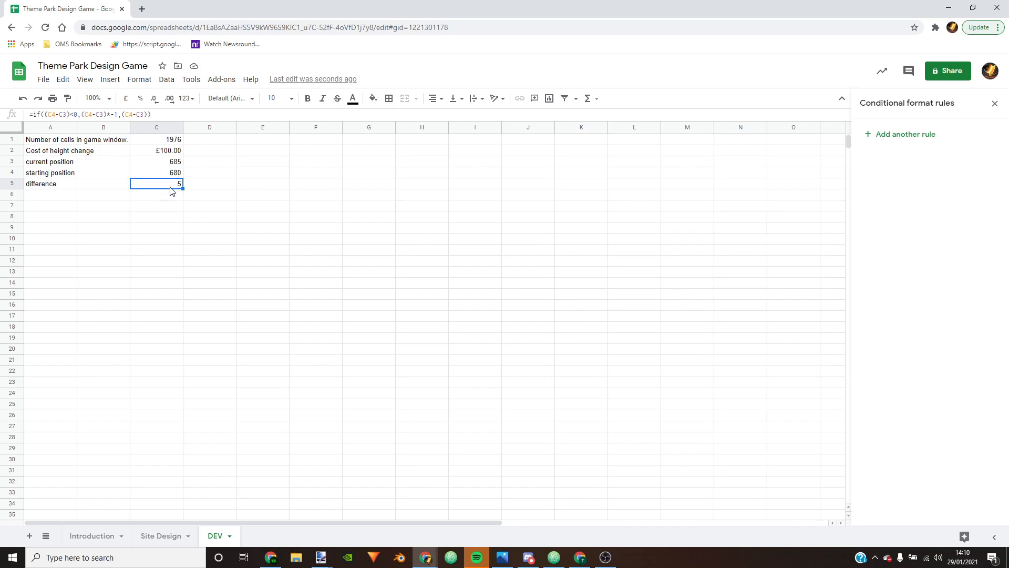
{"action": "left_click_drag", "start_coordinate": [165, 188], "coordinate": [178, 221]}
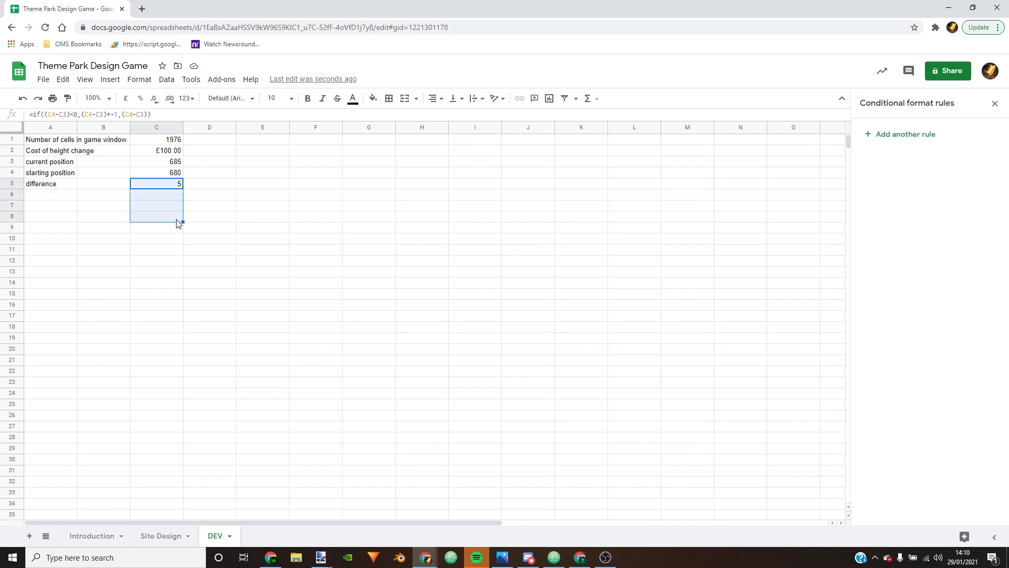
{"action": "left_click", "coordinate": [269, 203]}
Step: Copy the mountain block K4:U14 on the Site Design sheet and paste it starting at AI4
{"action": "left_click", "coordinate": [158, 536]}
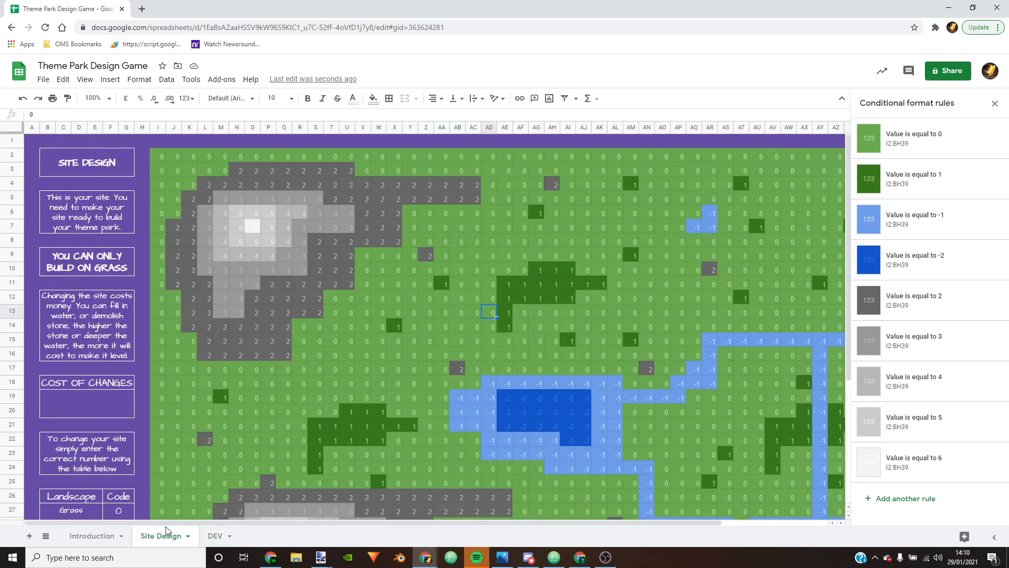
{"action": "left_click_drag", "start_coordinate": [206, 188], "coordinate": [318, 294]}
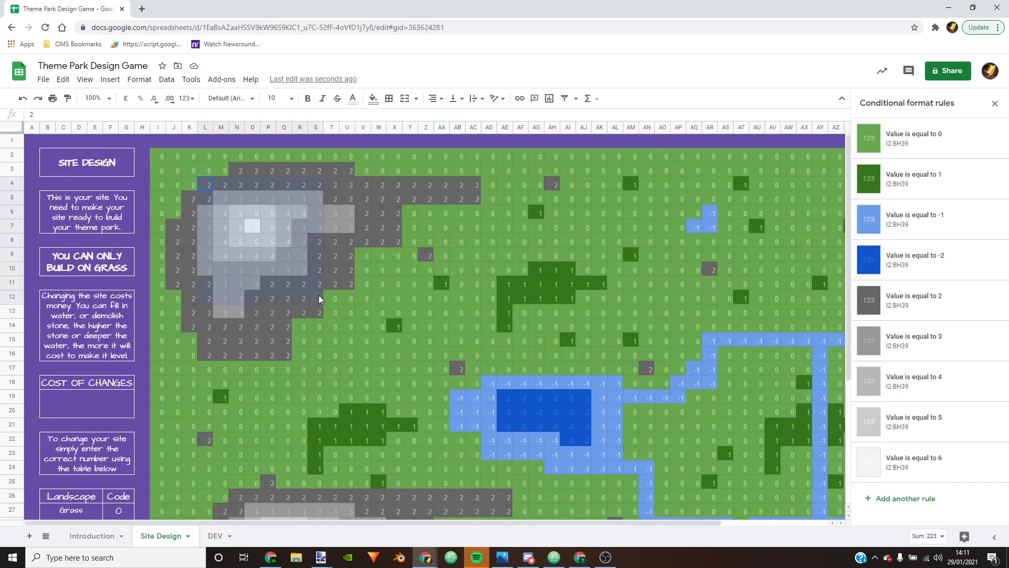
{"action": "left_click_drag", "start_coordinate": [398, 309], "coordinate": [406, 310]}
{"action": "left_click_drag", "start_coordinate": [183, 182], "coordinate": [341, 331]}
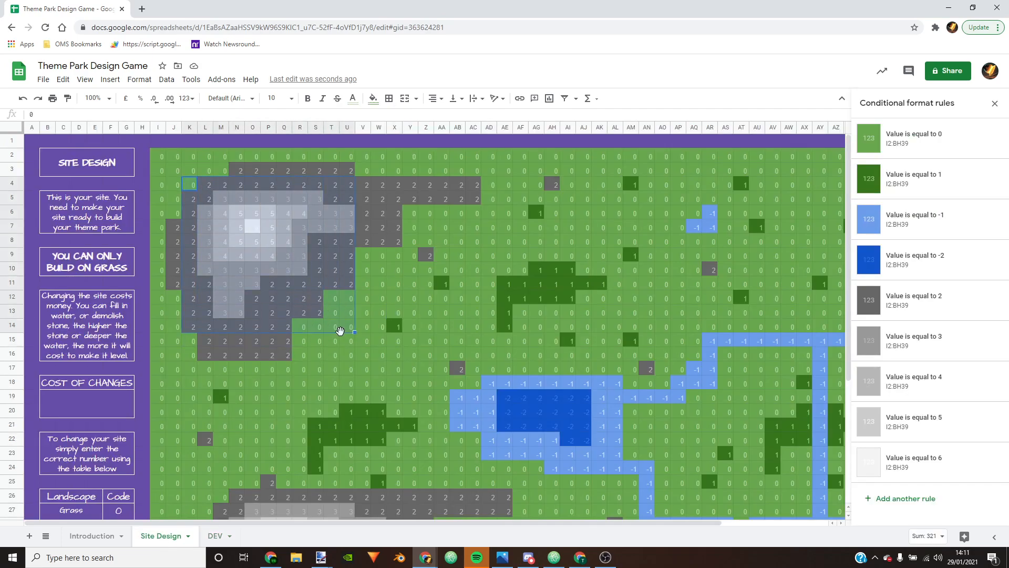
{"action": "key", "text": "ctrl+c"}
{"action": "left_click", "coordinate": [553, 197]}
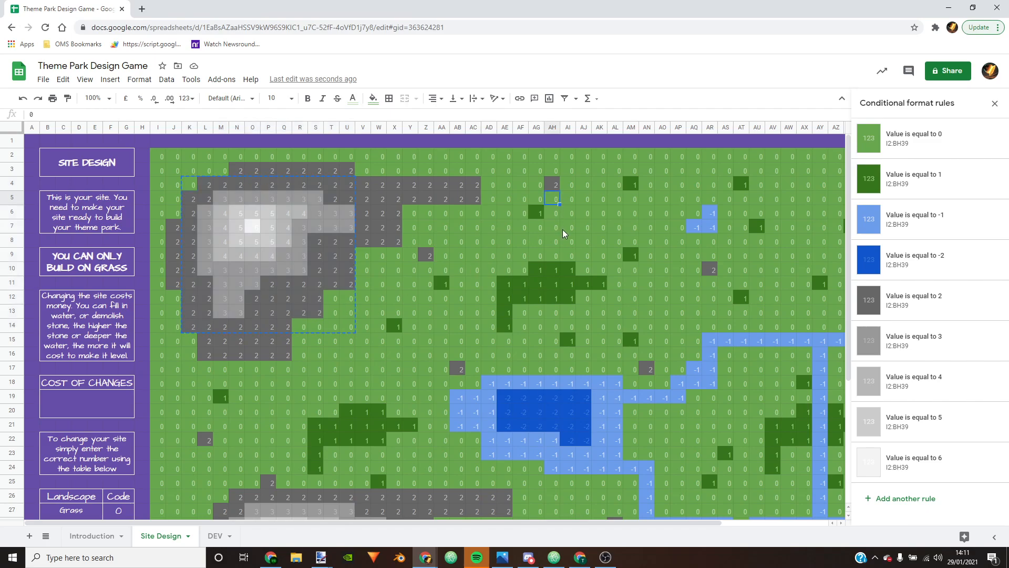
{"action": "left_click", "coordinate": [574, 183]}
{"action": "key", "text": "ctrl+v"}
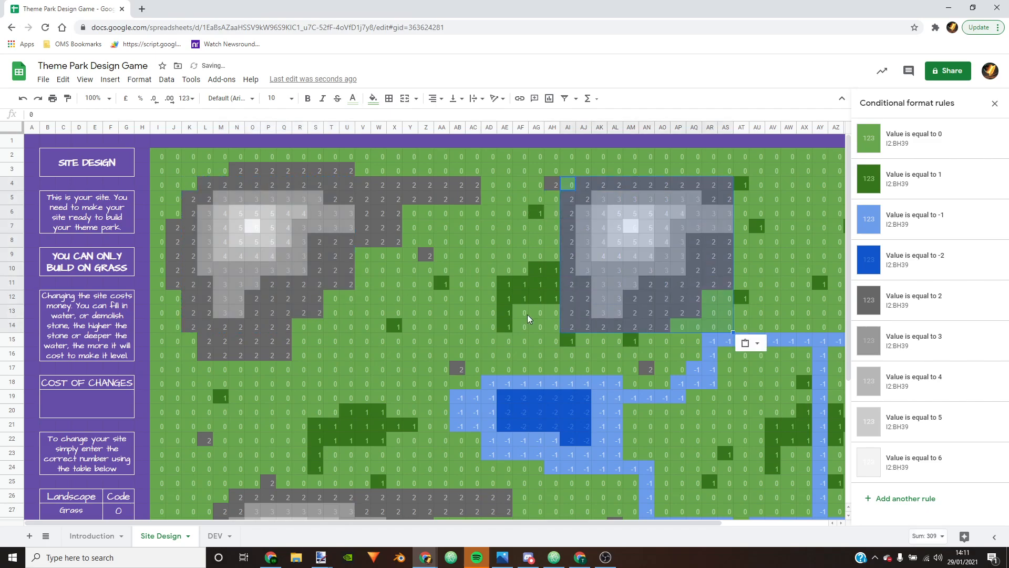
{"action": "left_click", "coordinate": [491, 260]}
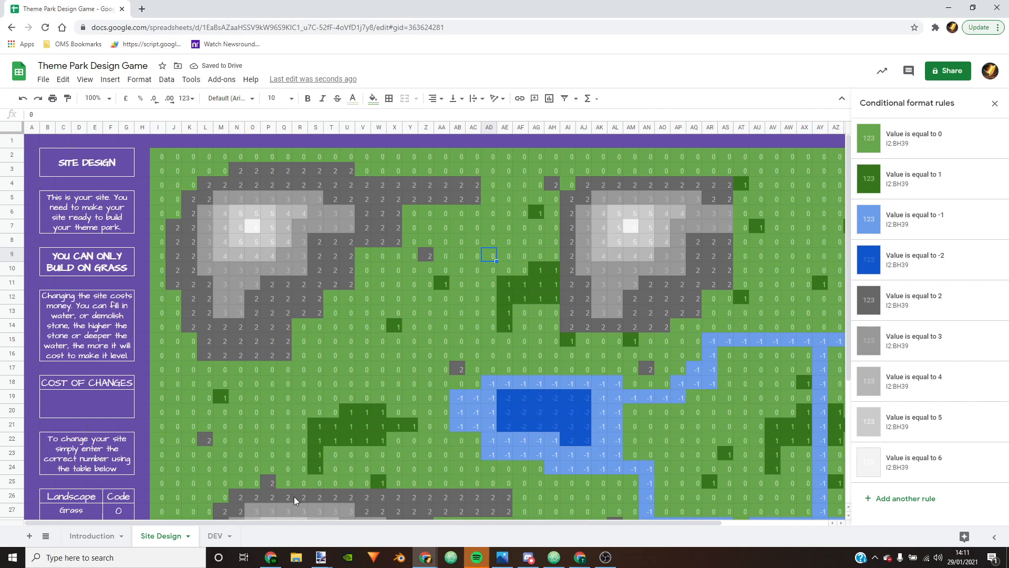
Step: Return to the DEV sheet and check the difference in C5
{"action": "left_click", "coordinate": [215, 536]}
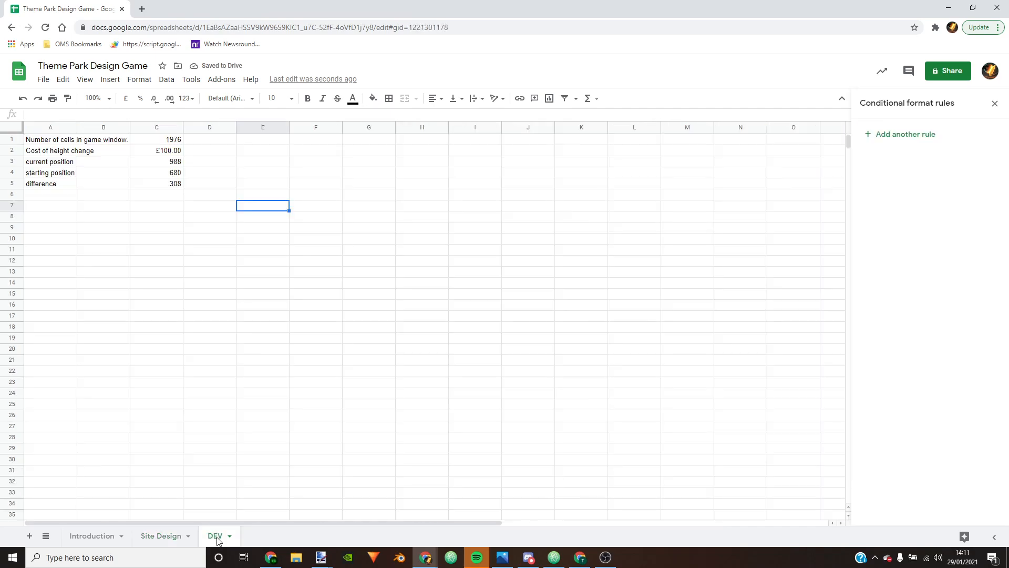
{"action": "left_click", "coordinate": [177, 188]}
{"action": "left_click", "coordinate": [58, 184]}
{"action": "left_click", "coordinate": [153, 184]}
Step: Label cell A6 on the DEV sheet "Cost of changes"
{"action": "left_click", "coordinate": [49, 195]}
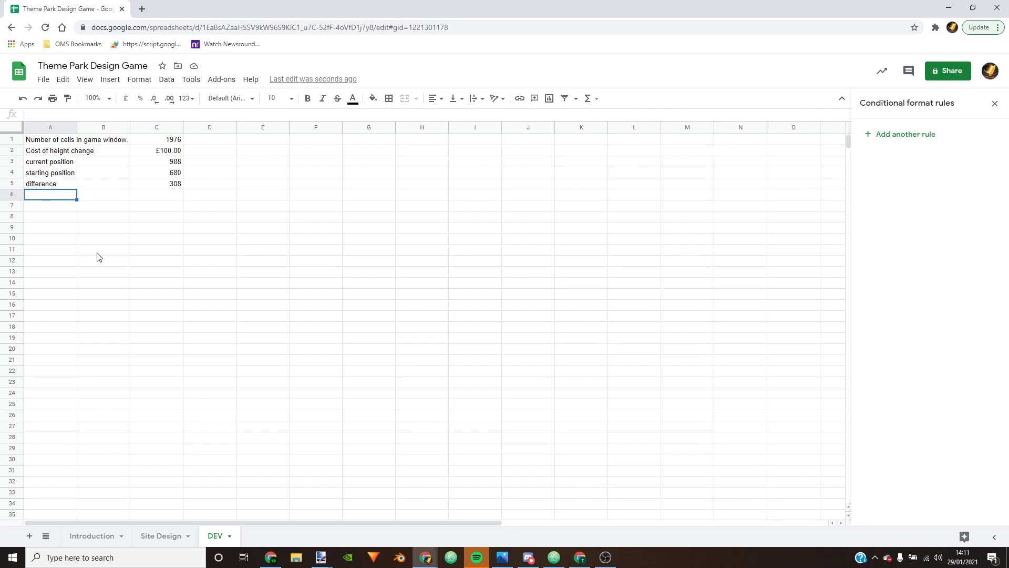
{"action": "type", "text": "Cost"}
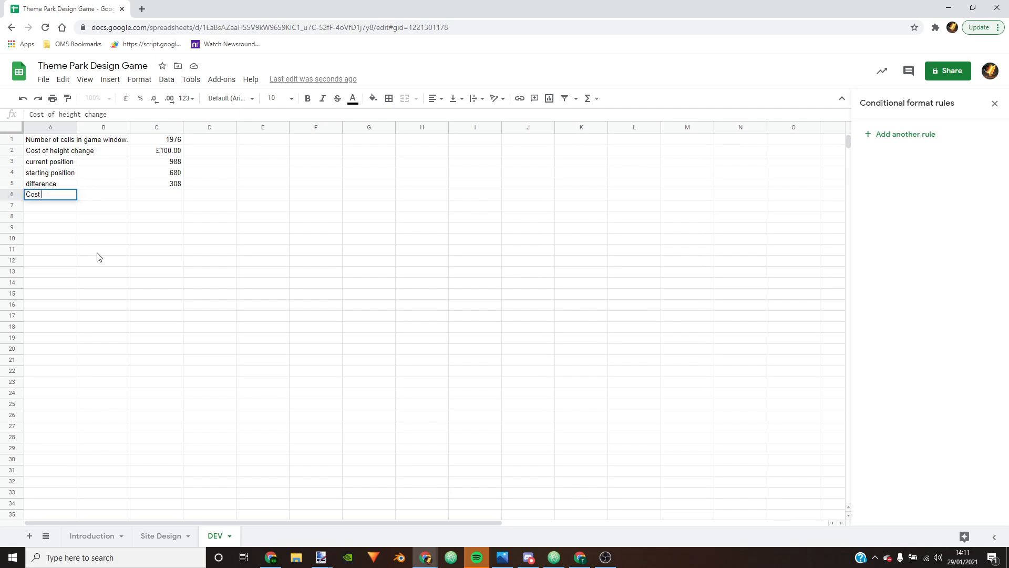
{"action": "type", "text": " of "}
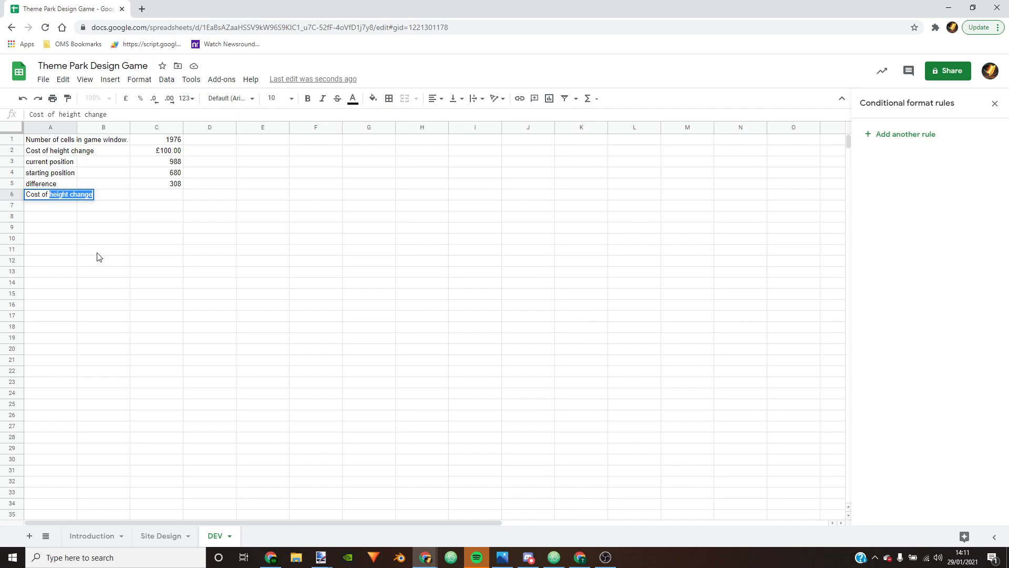
{"action": "type", "text": "changes"}
{"action": "key", "text": "Return"}
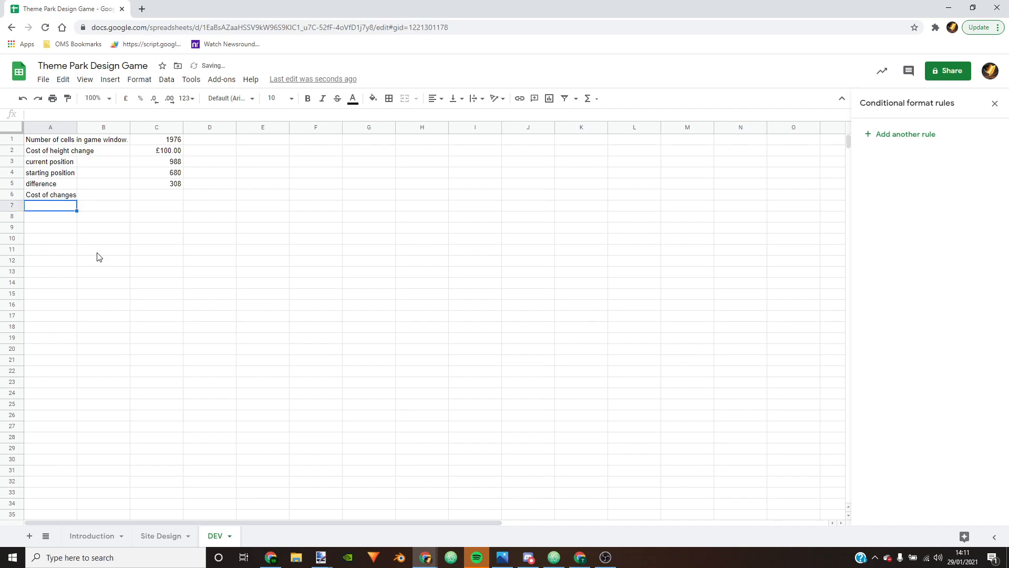
Step: Enter the formula =C5*C2 in C6 to multiply the difference by the cost of height change
{"action": "left_click", "coordinate": [177, 194]}
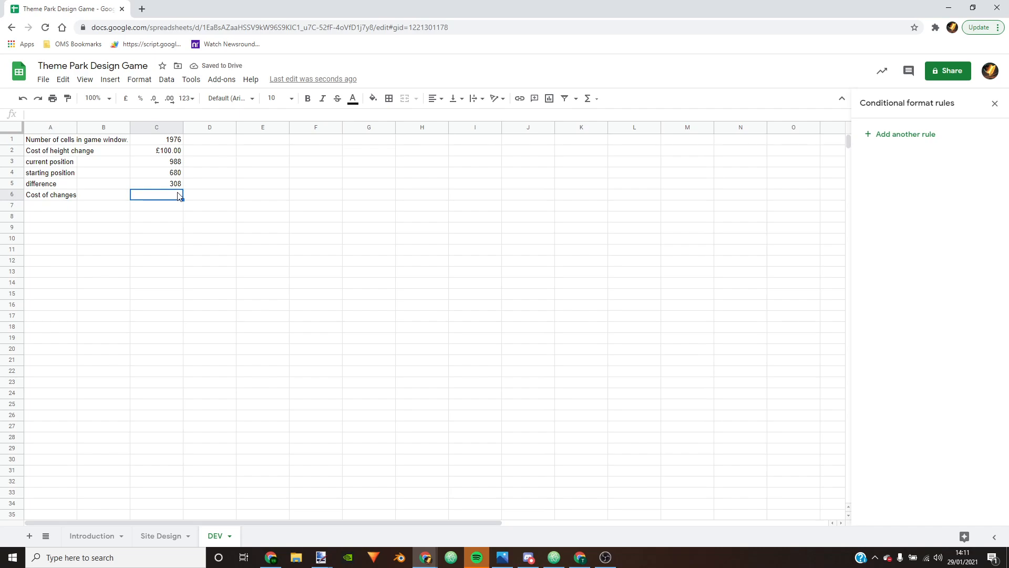
{"action": "type", "text": "="}
{"action": "left_click", "coordinate": [178, 184]}
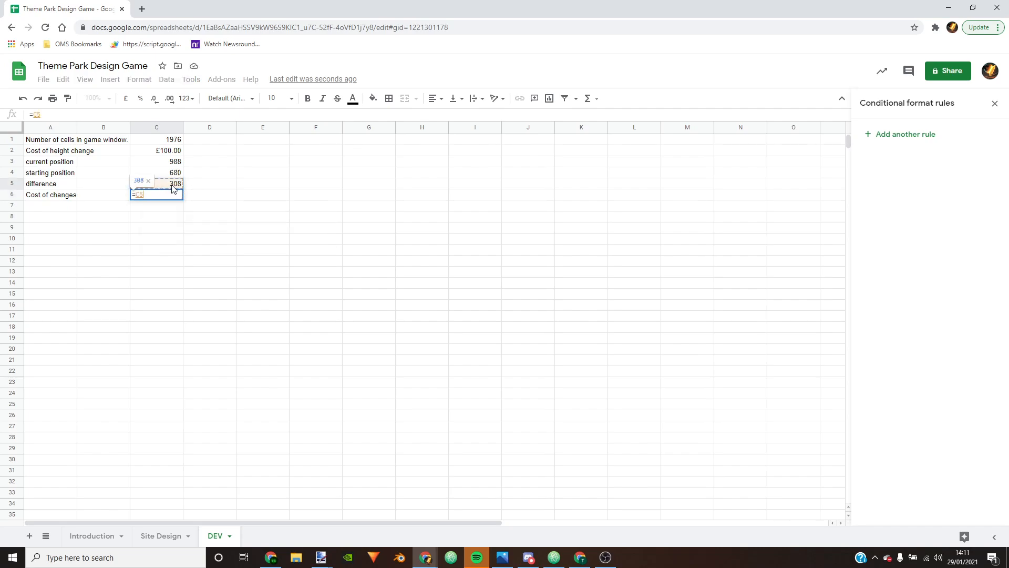
{"action": "type", "text": "*"}
{"action": "left_click", "coordinate": [161, 153]}
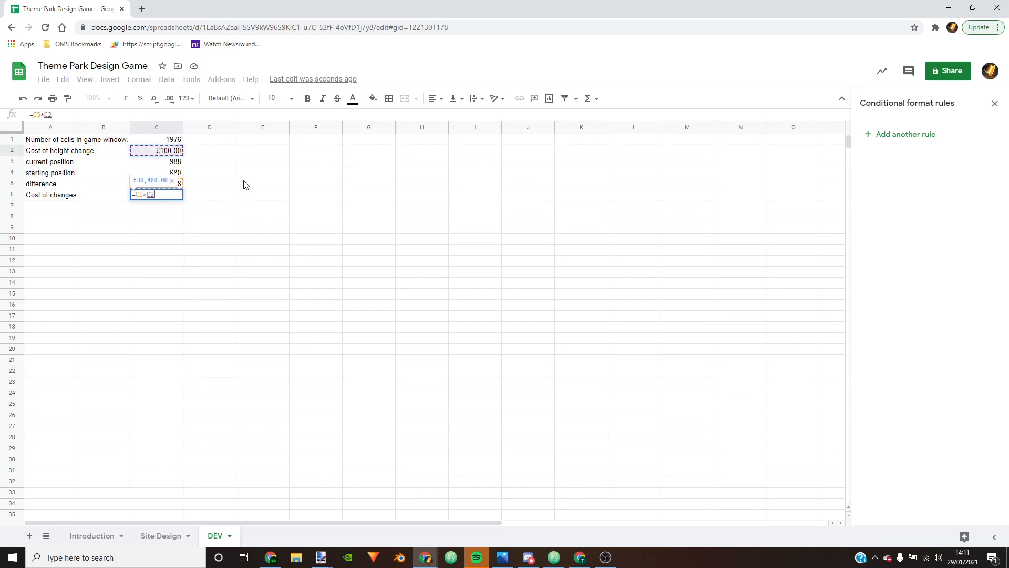
{"action": "key", "text": "Return"}
{"action": "left_click", "coordinate": [163, 218]}
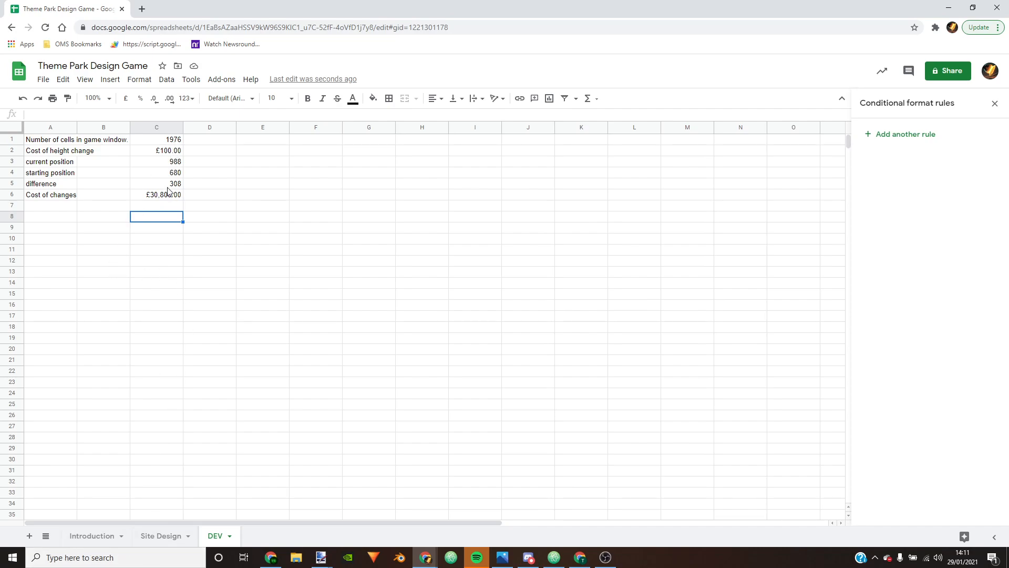
Step: Link the empty cell under COST OF CHANGES on the Site Design sheet to the calculated cost with =DEV!C6
{"action": "left_click", "coordinate": [153, 535]}
{"action": "left_click", "coordinate": [84, 405]}
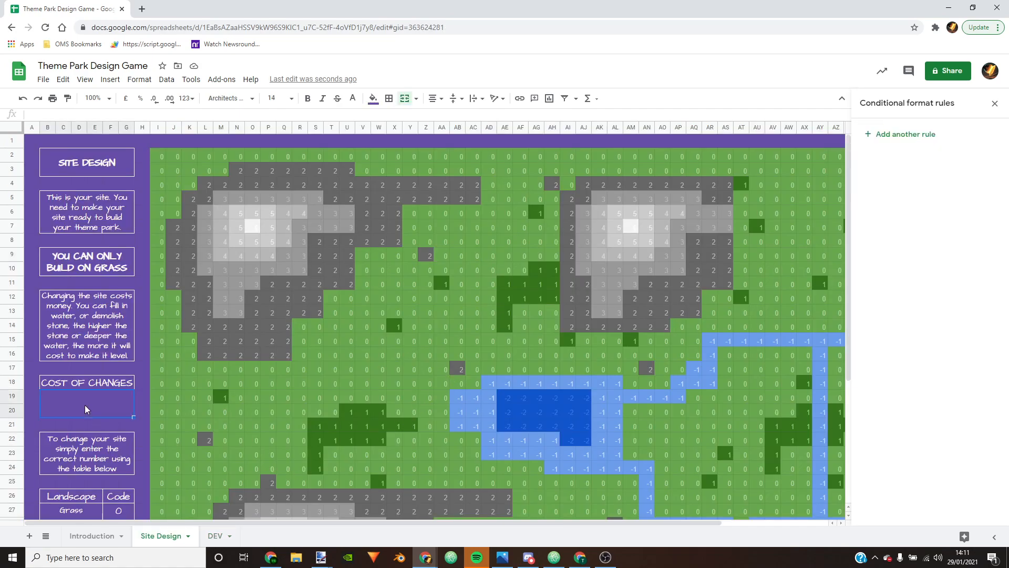
{"action": "type", "text": "="}
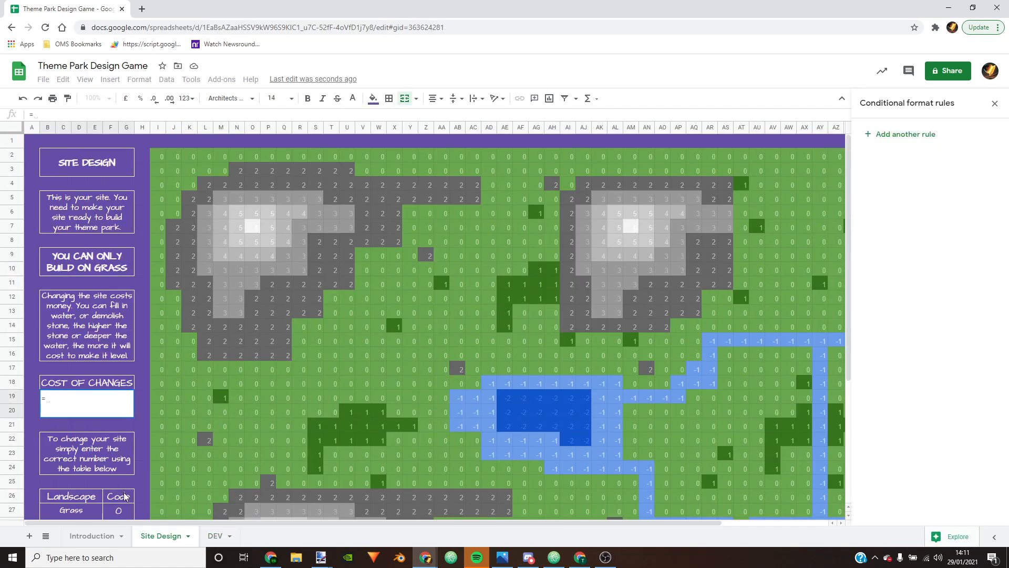
{"action": "left_click", "coordinate": [213, 536]}
{"action": "left_click", "coordinate": [164, 197]}
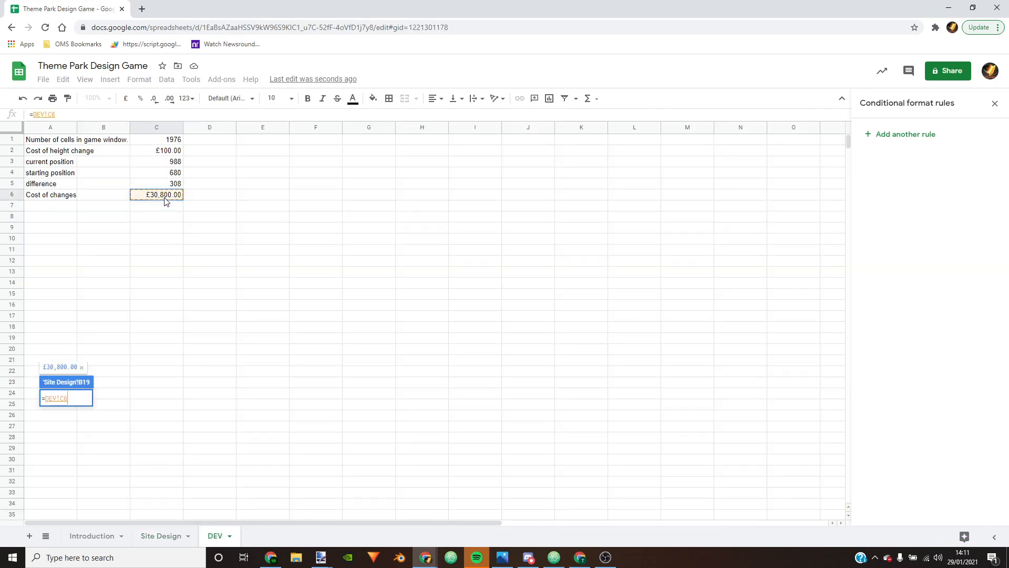
{"action": "key", "text": "Return"}
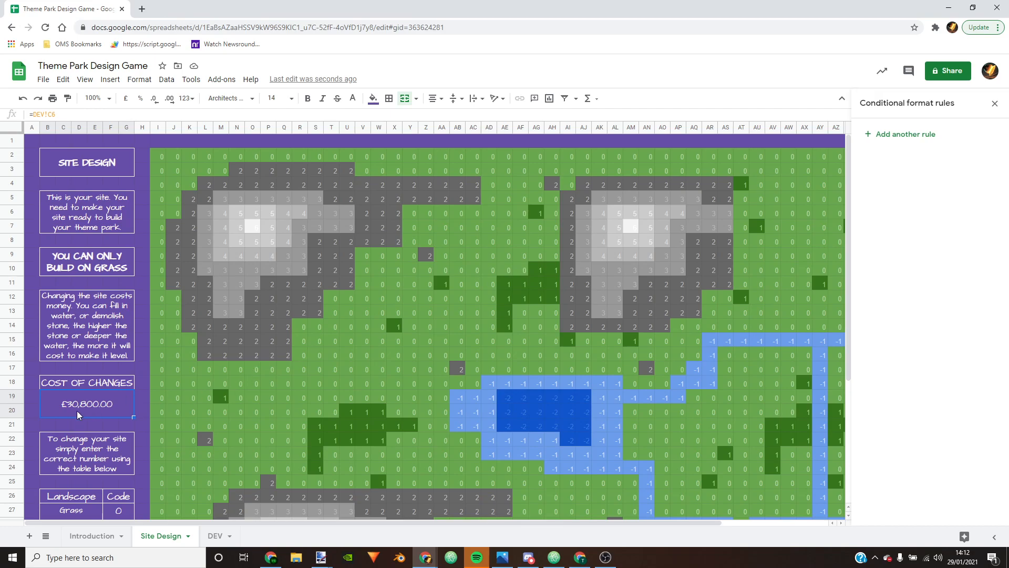
Step: Set the starting position in C4 on the DEV sheet to 988
{"action": "left_click", "coordinate": [215, 536]}
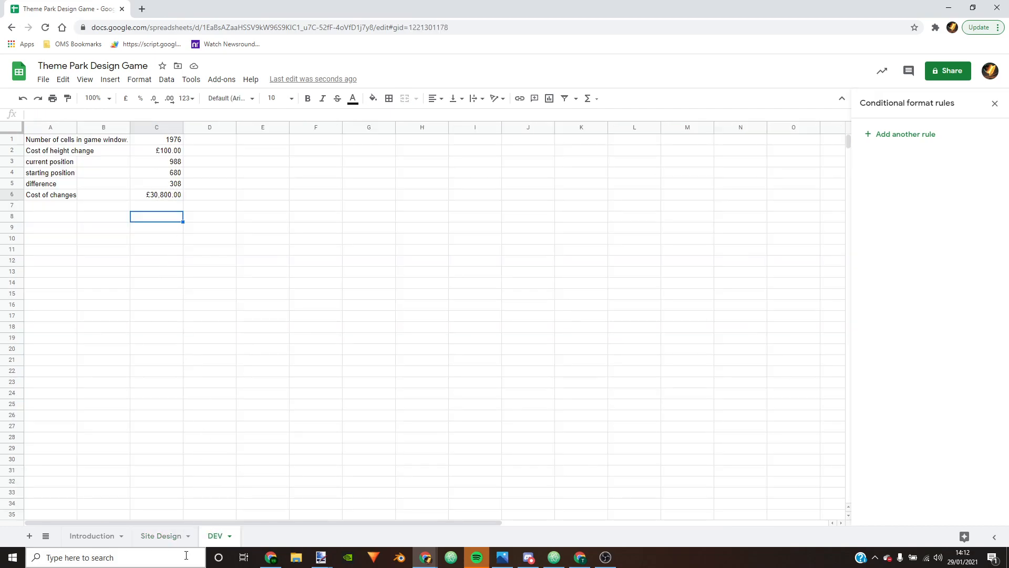
{"action": "left_click", "coordinate": [174, 169]}
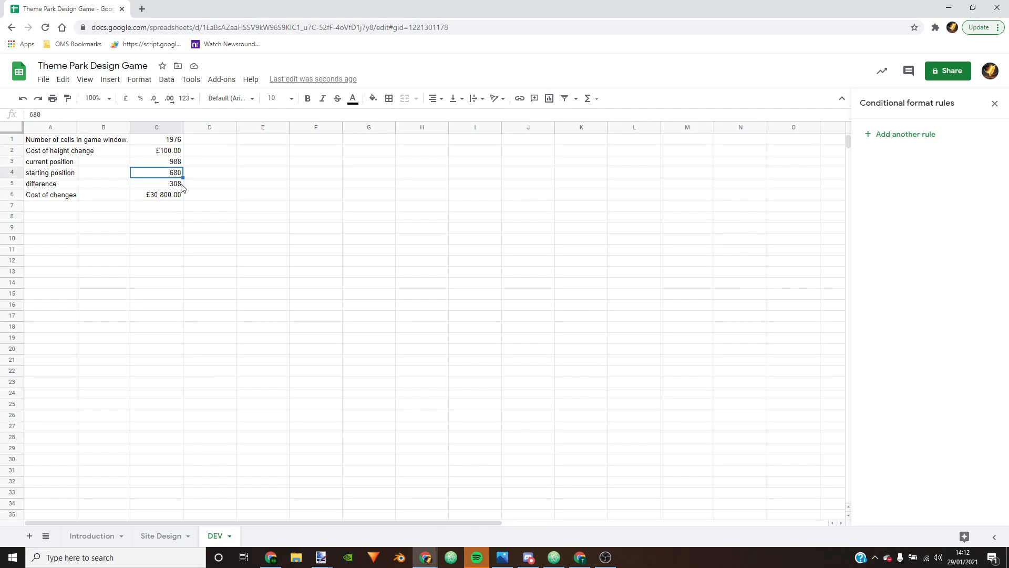
{"action": "type", "text": "988"}
{"action": "key", "text": "Return"}
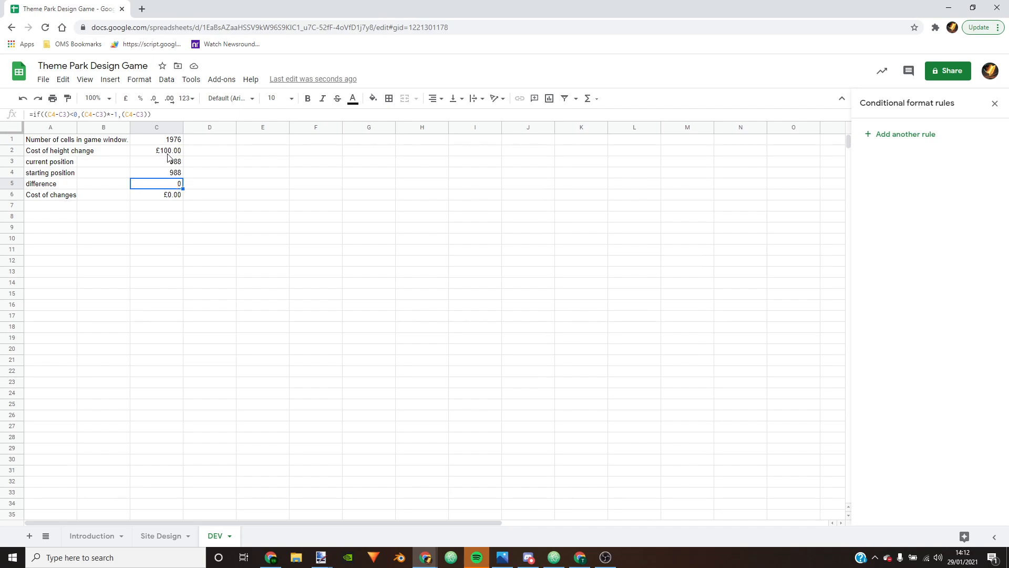
Step: Level the mountain nearest the instruction column on the Site Design sheet by filling I2:AD17 with 0
{"action": "left_click", "coordinate": [138, 537]}
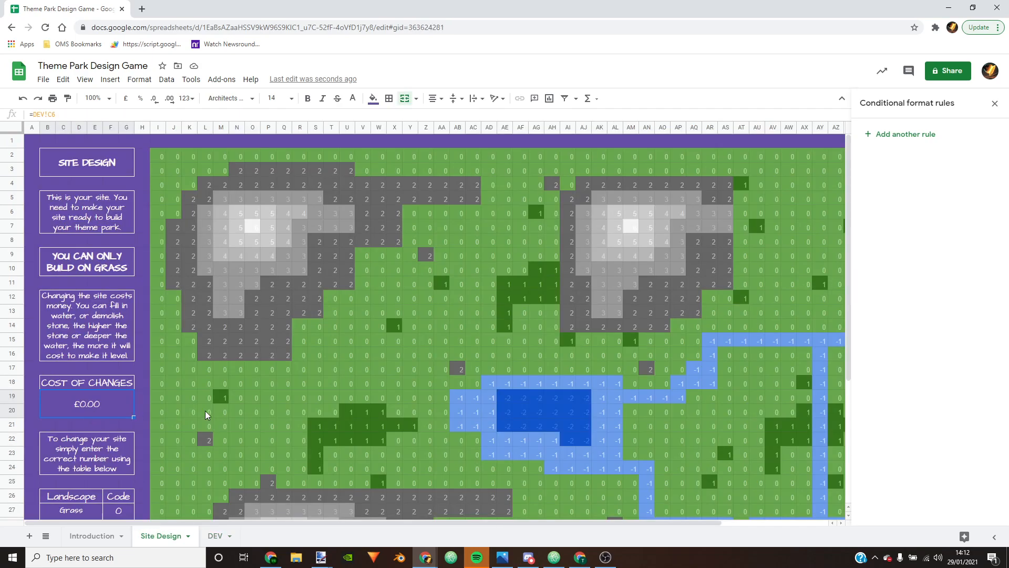
{"action": "left_click", "coordinate": [315, 396]}
{"action": "scroll", "coordinate": [636, 328], "scroll_direction": "down", "scroll_amount": 1}
{"action": "scroll", "coordinate": [631, 327], "scroll_direction": "up", "scroll_amount": 1}
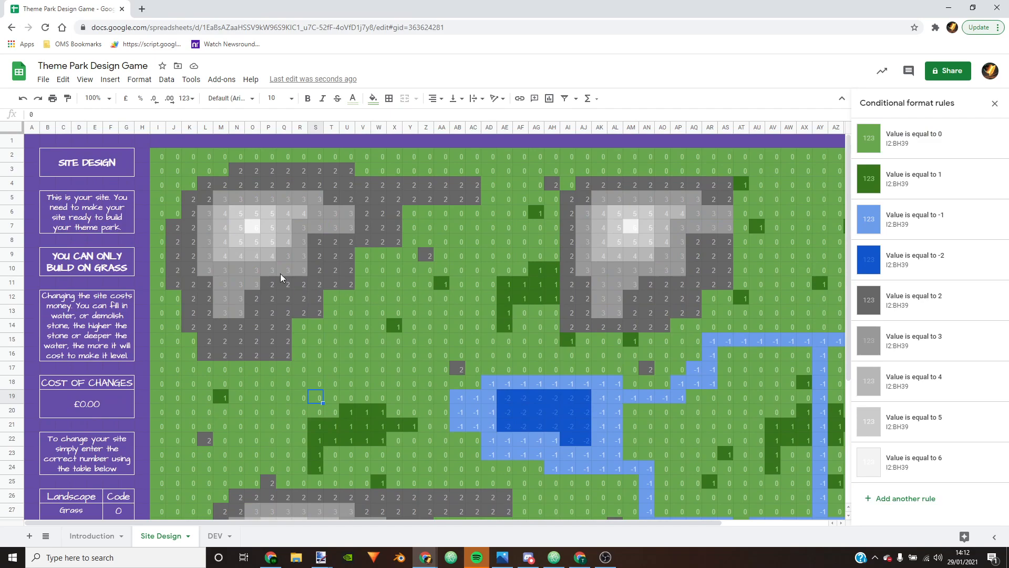
{"action": "left_click", "coordinate": [161, 156]}
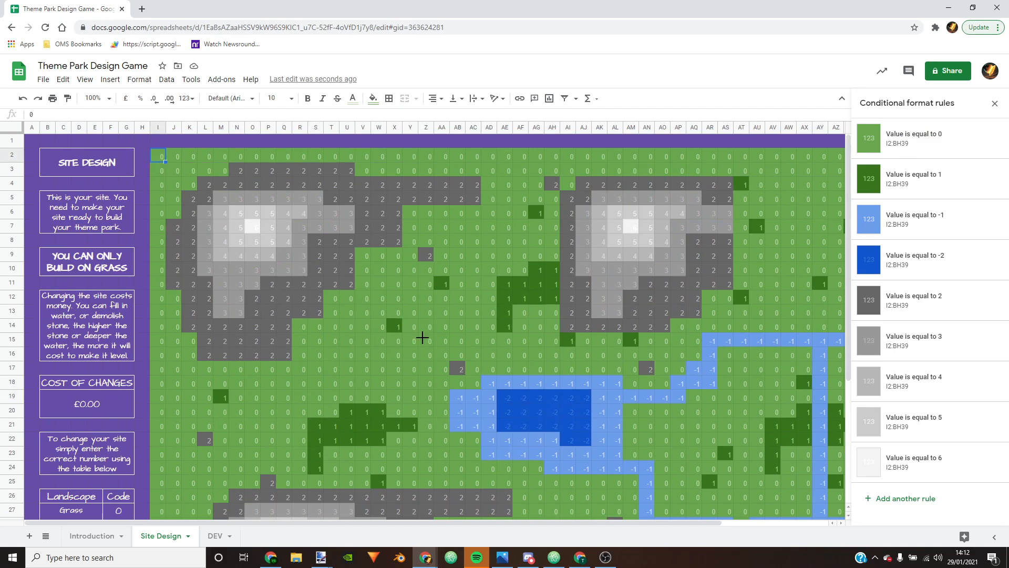
{"action": "key", "text": "ctrl+v"}
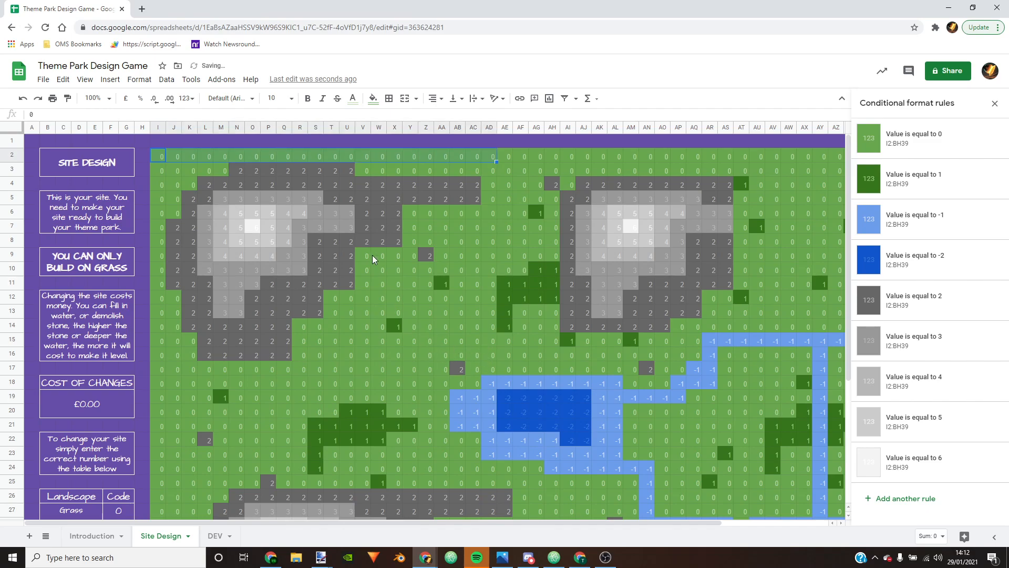
{"action": "left_click_drag", "start_coordinate": [497, 162], "coordinate": [489, 371]}
{"action": "left_click", "coordinate": [371, 338]}
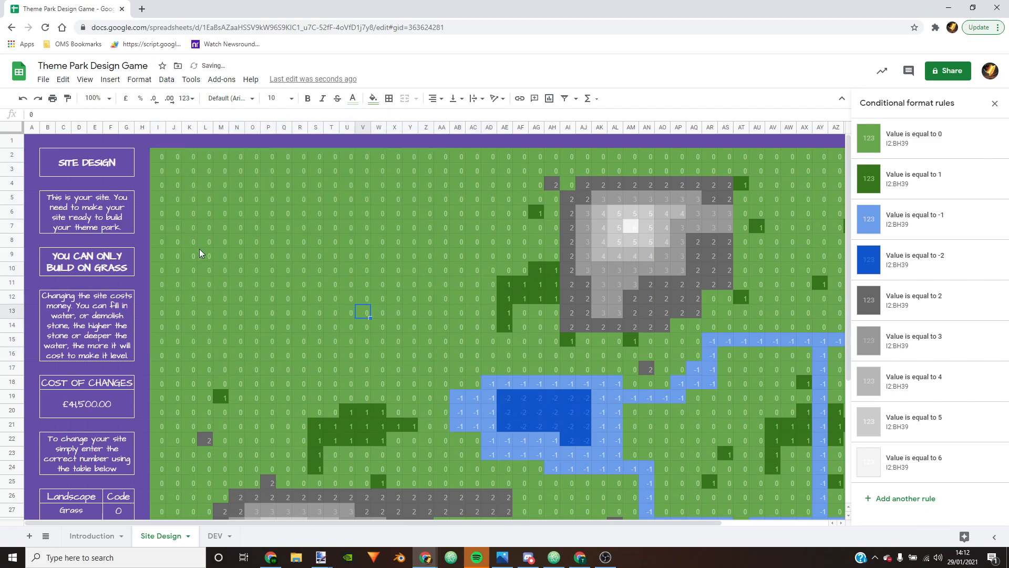
Step: Check the difference and cost of changes on the DEV sheet, and review the levelled map on the Site Design sheet
{"action": "left_click", "coordinate": [215, 536]}
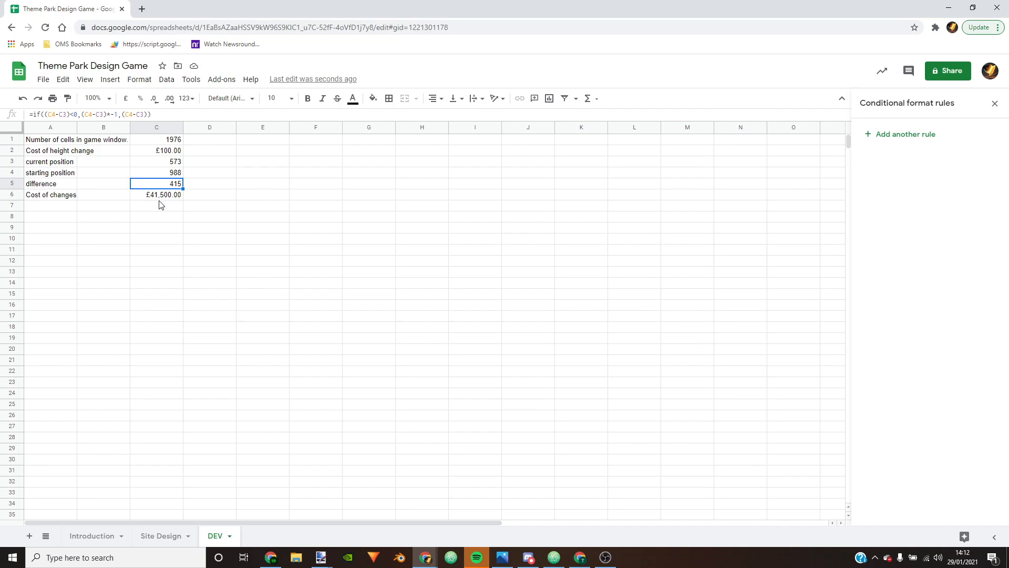
{"action": "left_click", "coordinate": [152, 536]}
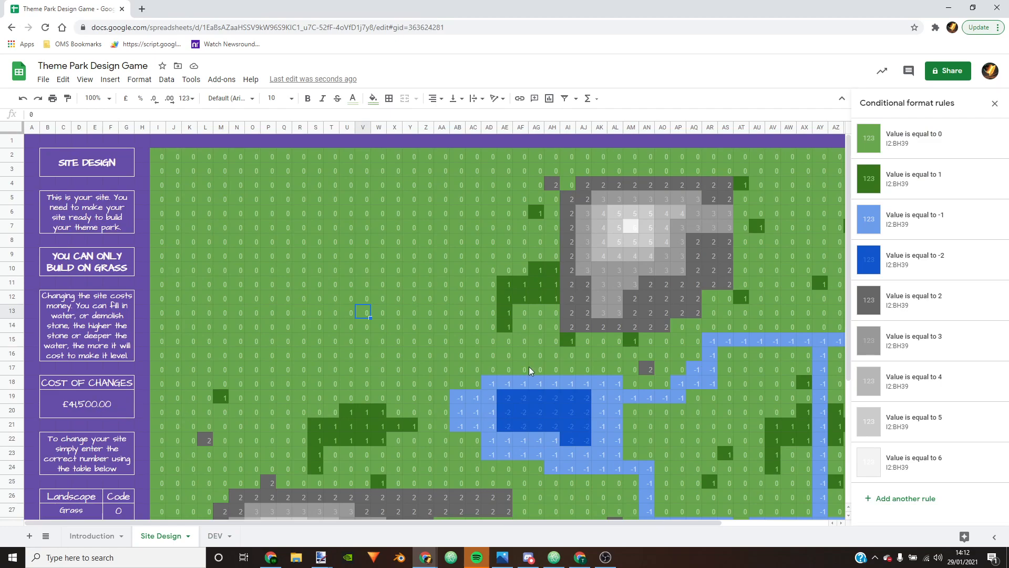
{"action": "scroll", "coordinate": [534, 365], "scroll_direction": "down", "scroll_amount": 5}
{"action": "scroll", "coordinate": [534, 319], "scroll_direction": "up", "scroll_amount": 5}
{"action": "scroll", "coordinate": [397, 383], "scroll_direction": "down", "scroll_amount": 3}
{"action": "scroll", "coordinate": [396, 383], "scroll_direction": "up", "scroll_amount": 3}
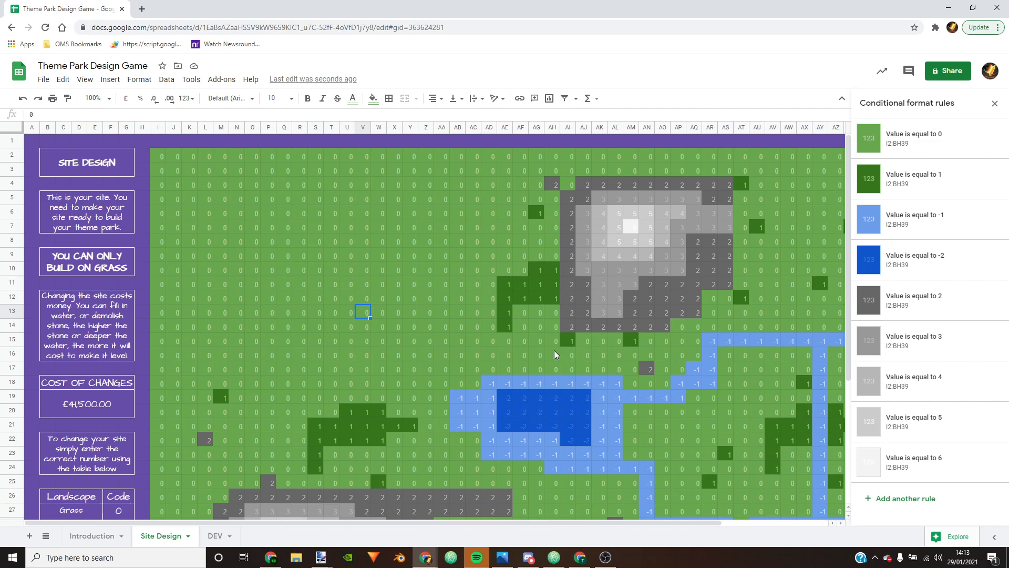
{"action": "left_click", "coordinate": [393, 300]}
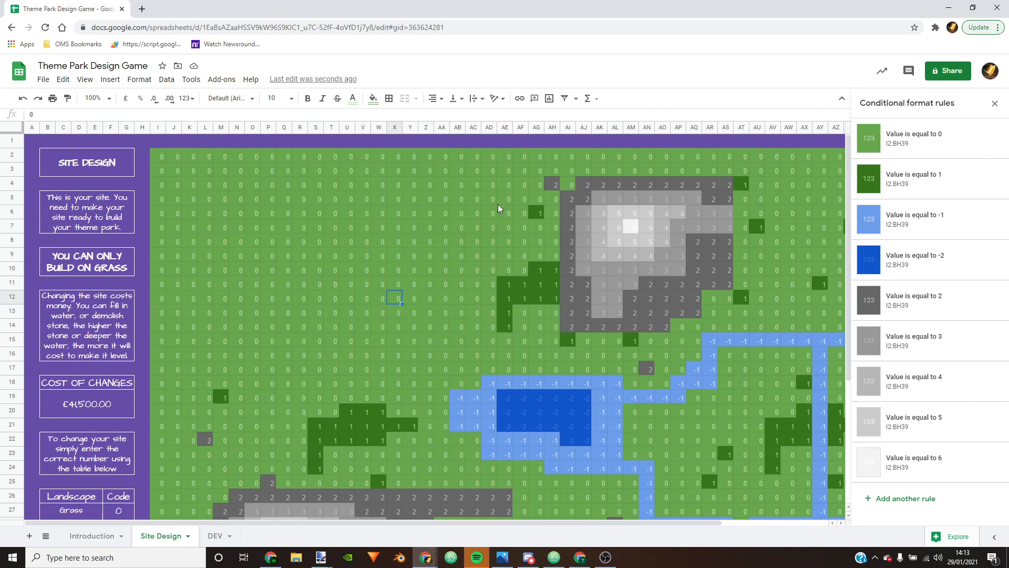